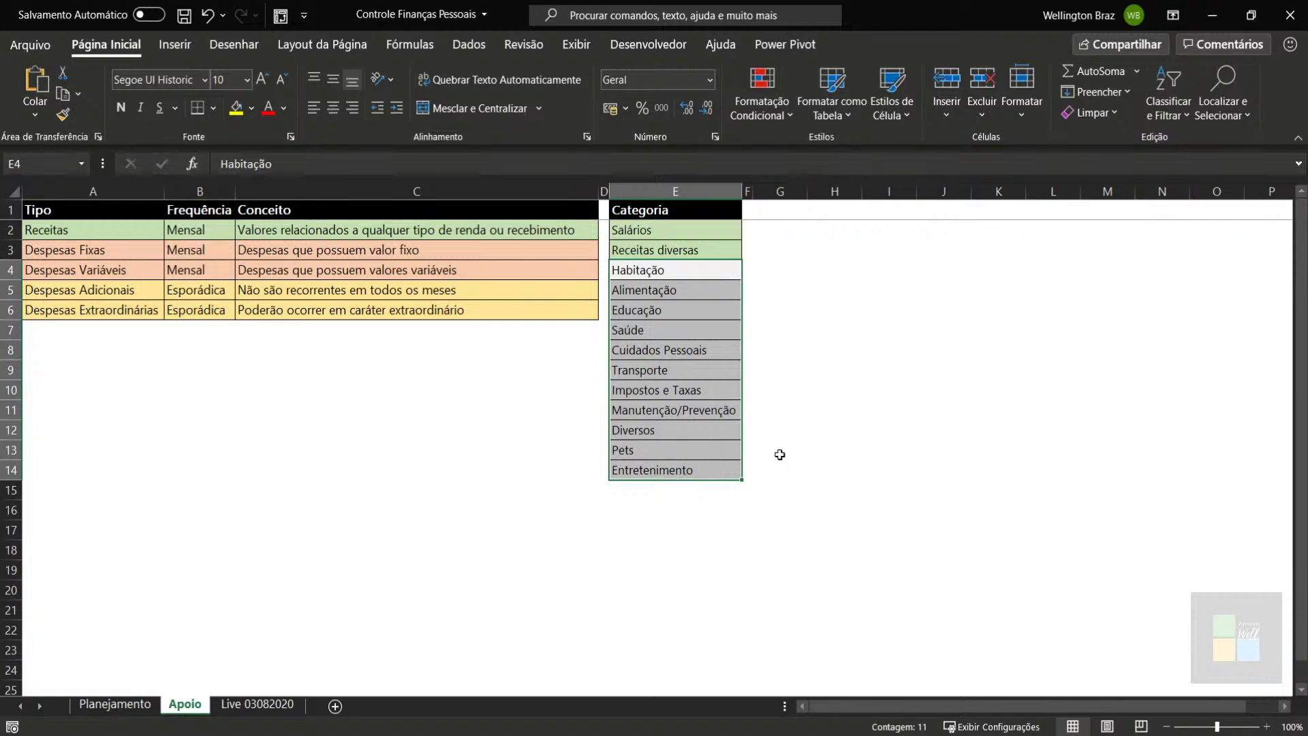
# Step: Switch to the Planejamento sheet and examine the Tipo, Categoria and Descrição headers and the monthly columns
pyautogui.click(792, 423)
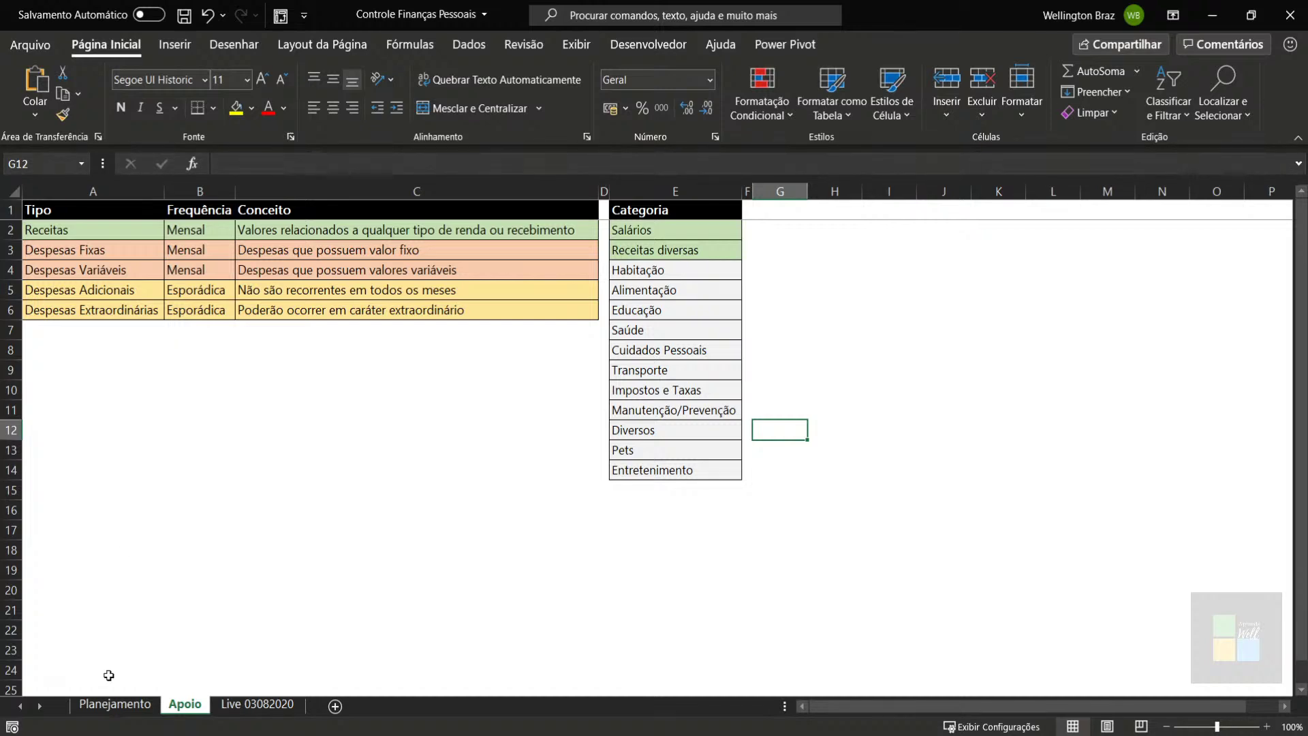
pyautogui.click(113, 705)
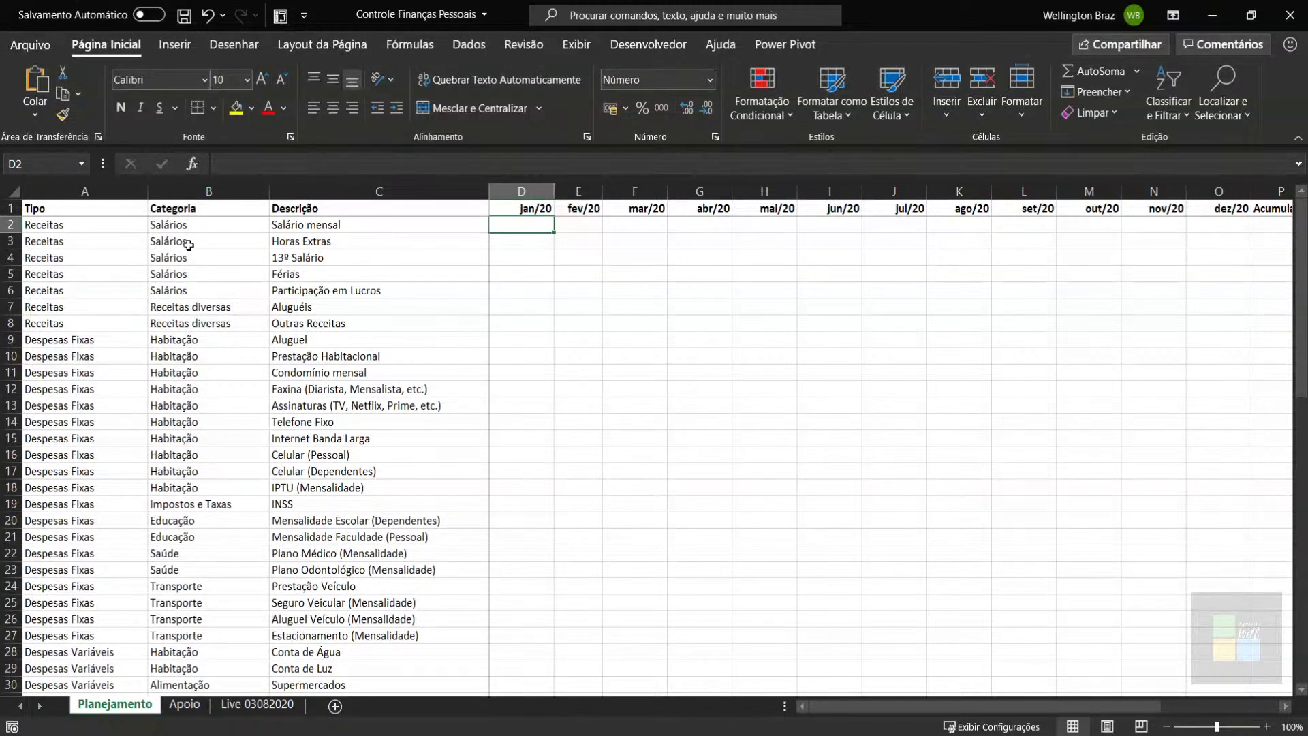
pyautogui.click(102, 209)
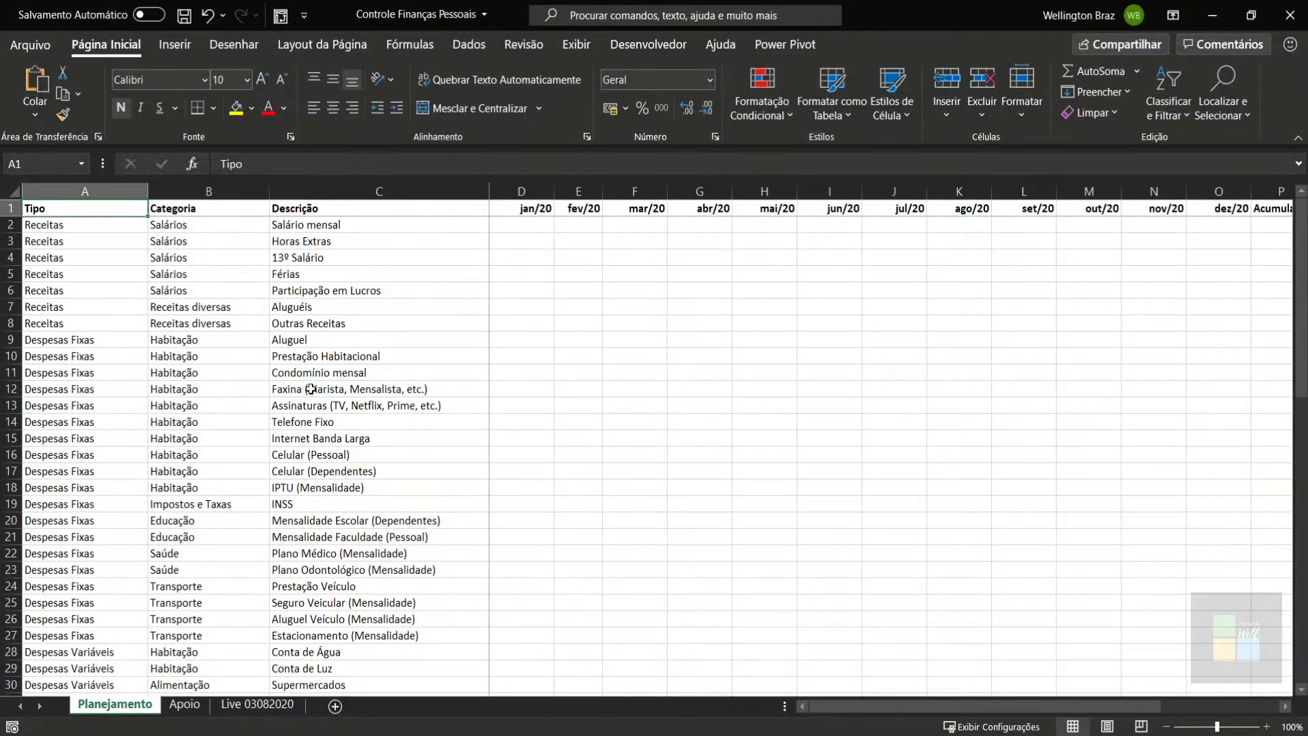
pyautogui.click(536, 223)
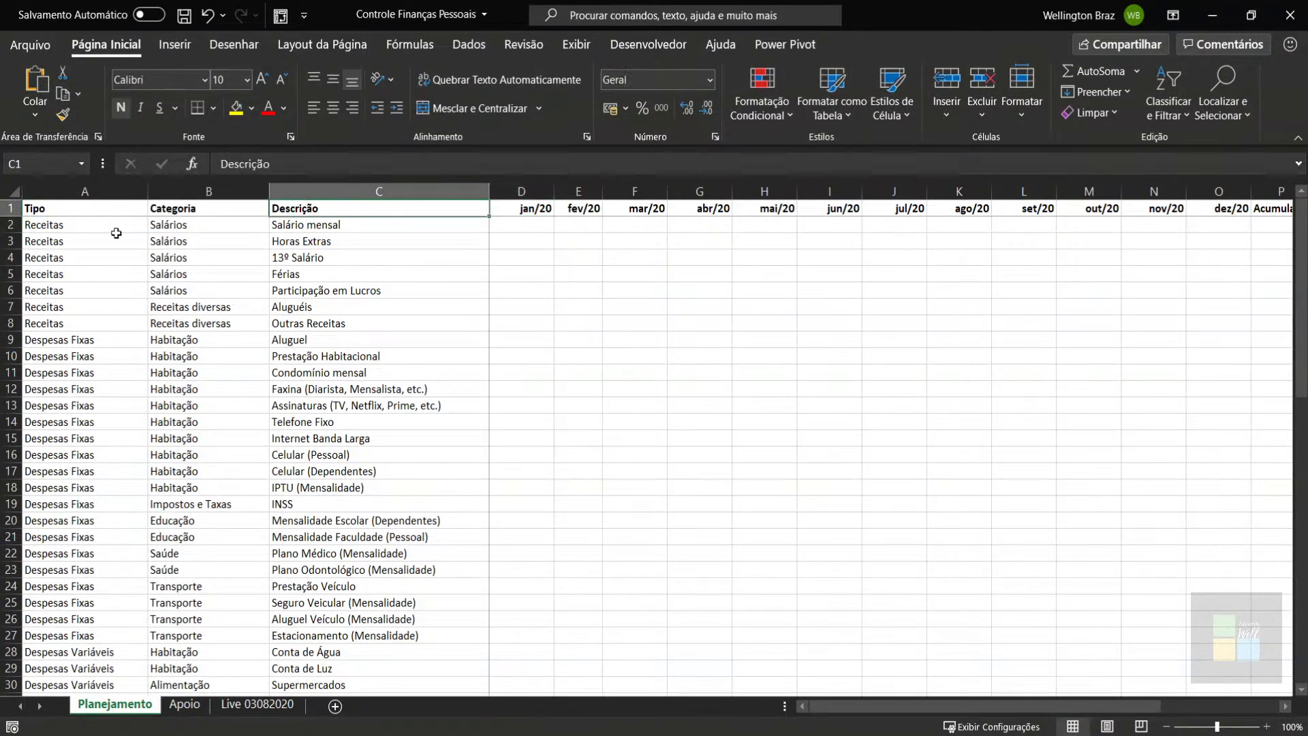
# Step: Review the Tipo column of the Planejamento sheet from Receitas through Despesas Fixas, Variáveis and Adicionais to Despesas Extraordinárias
pyautogui.click(86, 205)
pyautogui.moveTo(77, 423); pyautogui.dragTo(78, 440)
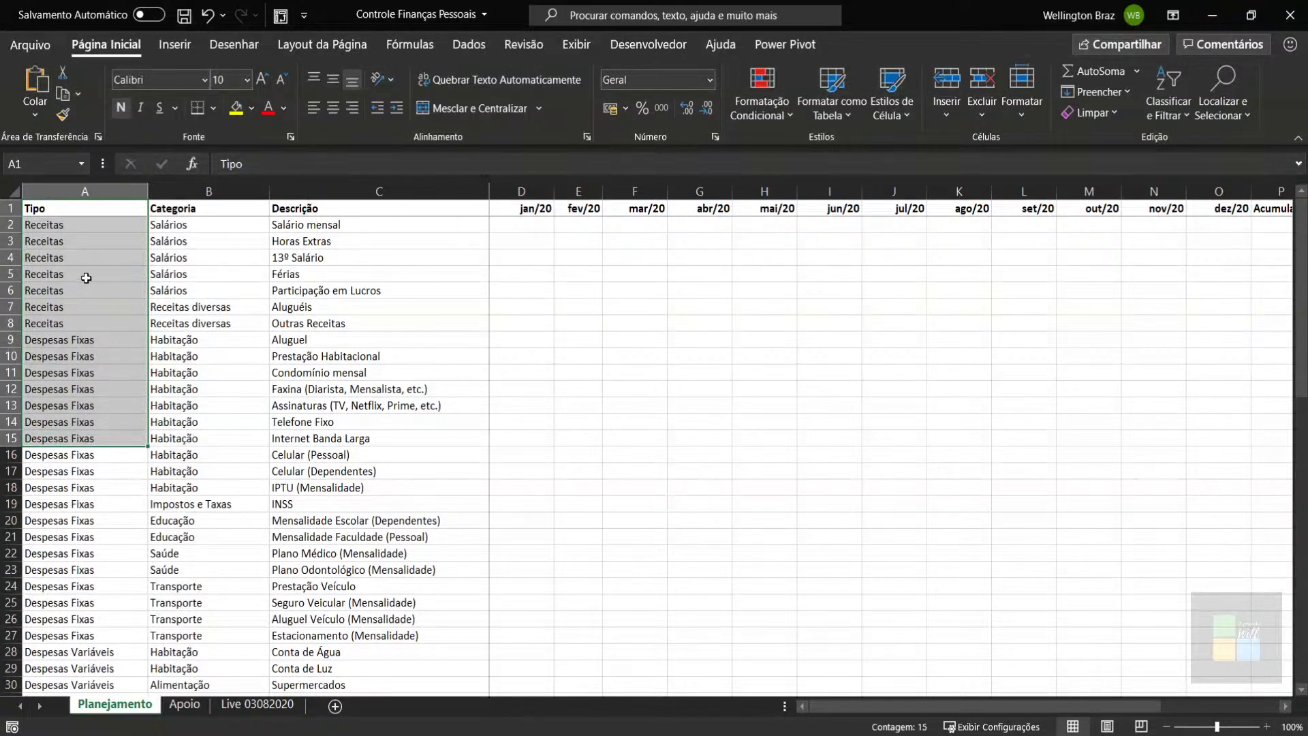
pyautogui.click(85, 210)
pyautogui.click(73, 257)
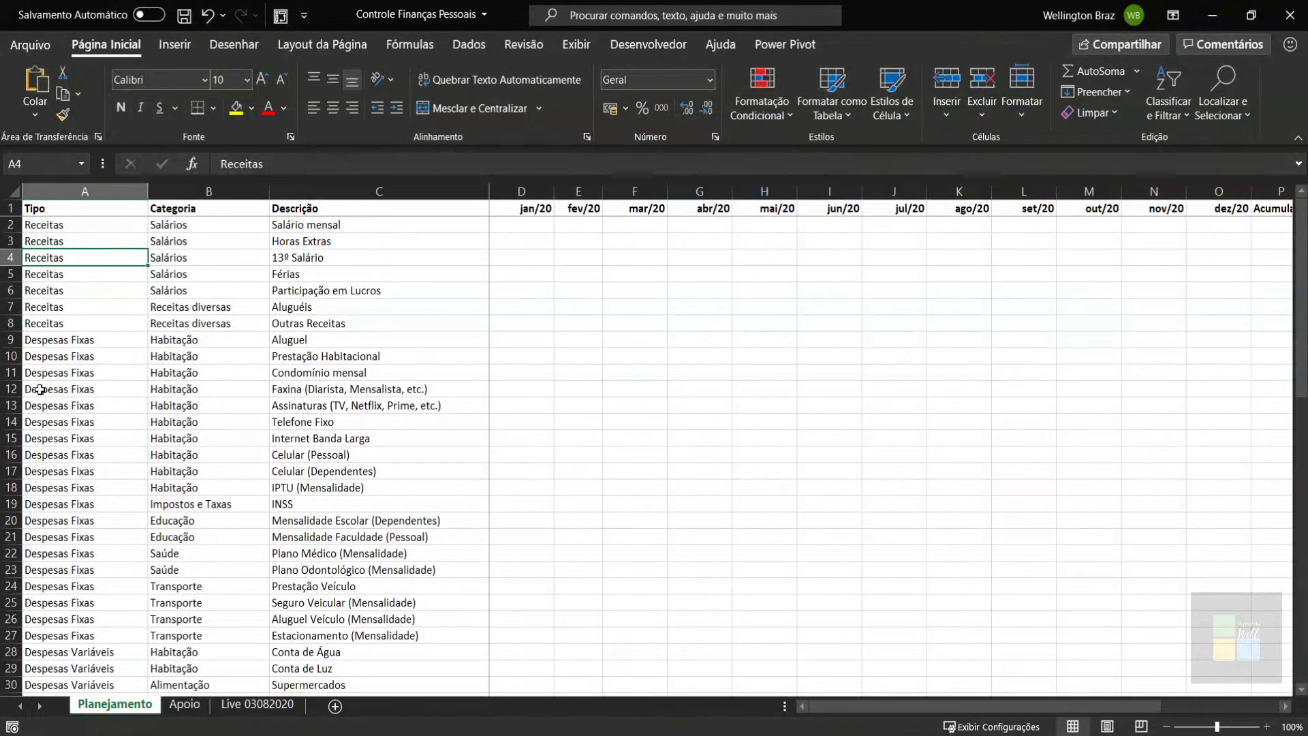
pyautogui.click(66, 340)
pyautogui.scroll(-3, 82, 494)
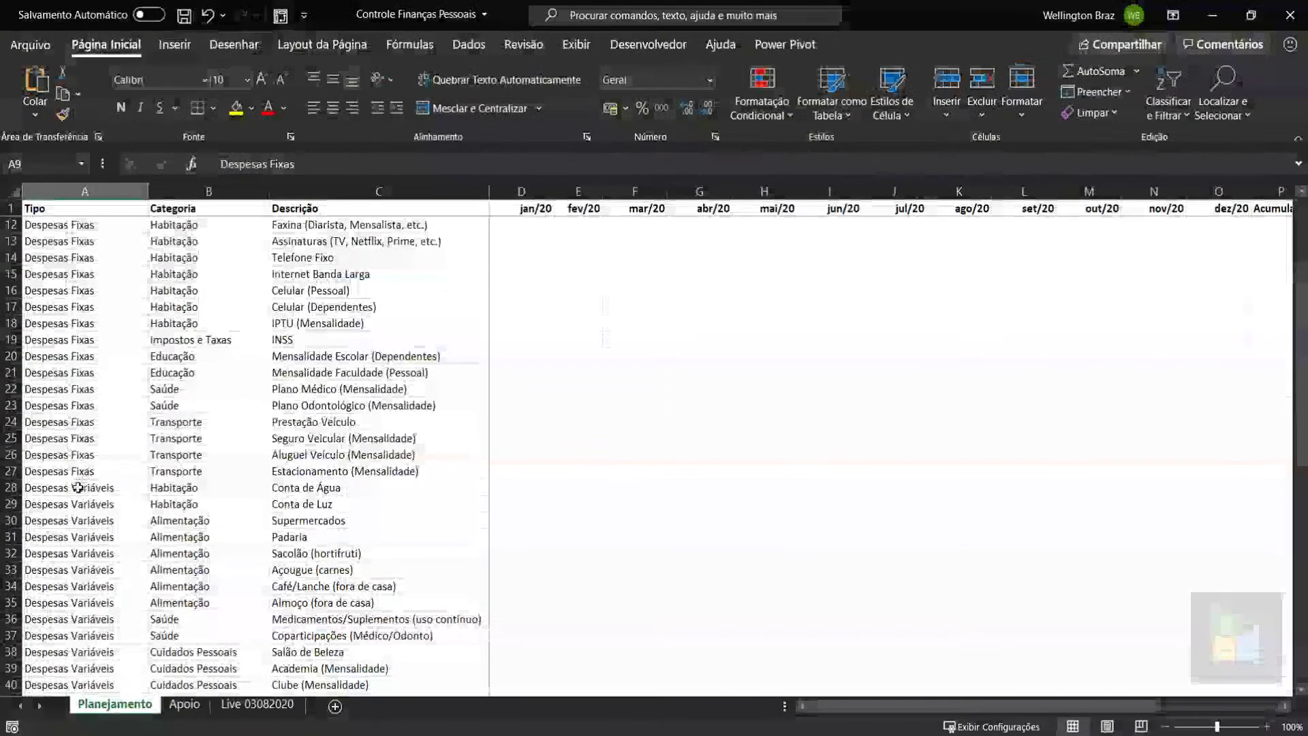
pyautogui.click(83, 496)
pyautogui.scroll(-3, 94, 492)
pyautogui.scroll(-5, 94, 491)
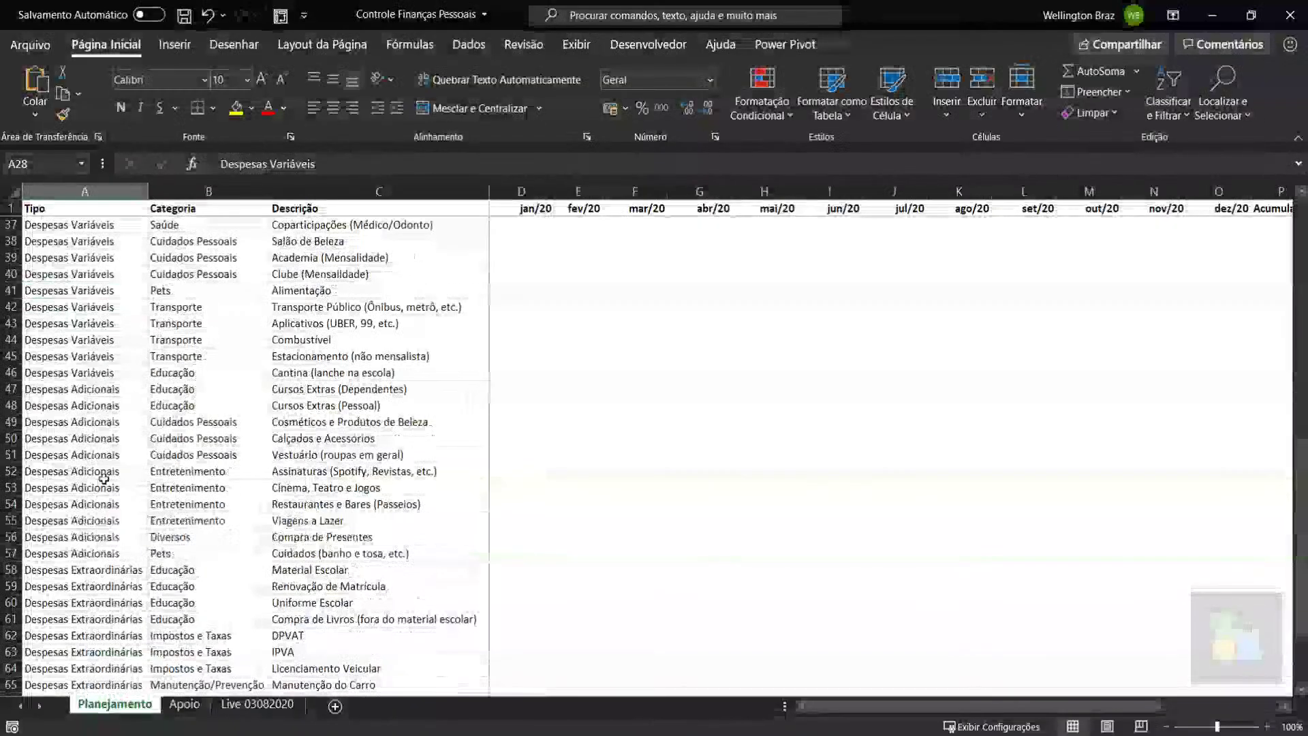
pyautogui.moveTo(75, 406); pyautogui.dragTo(102, 480)
pyautogui.scroll(-3, 102, 480)
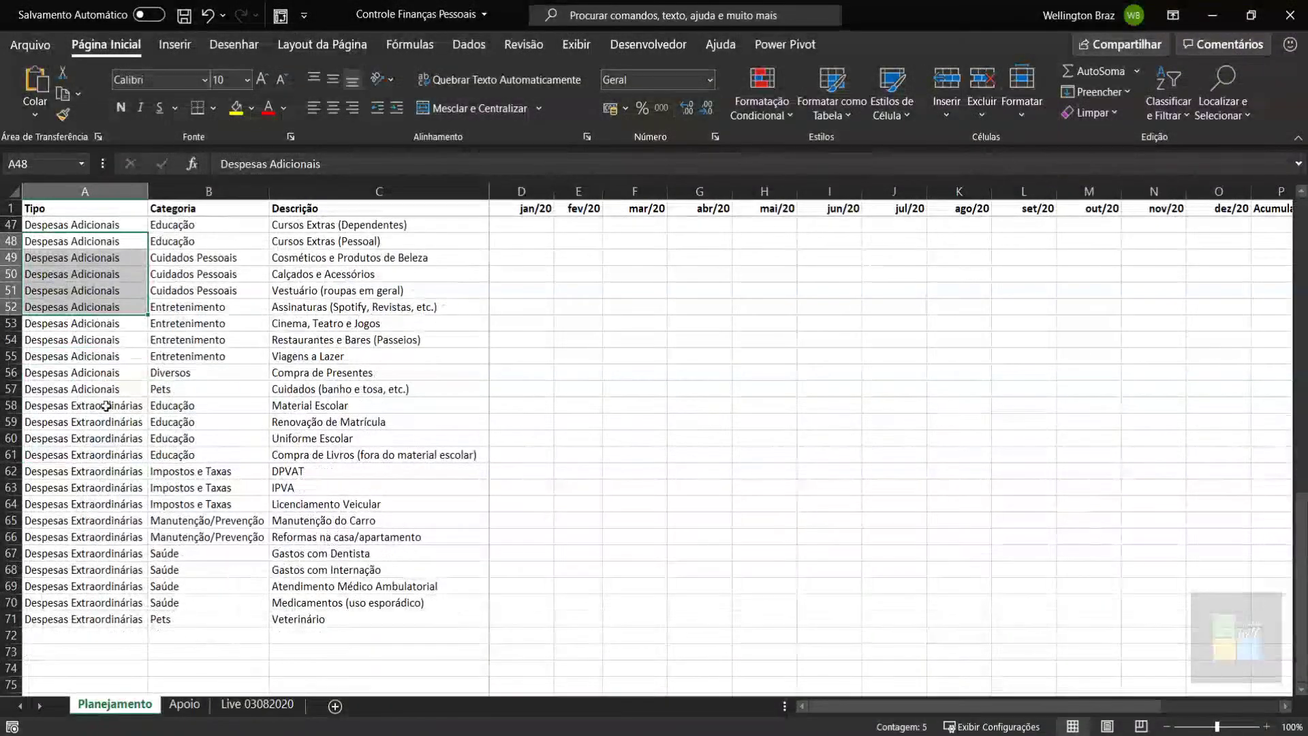
pyautogui.moveTo(75, 406); pyautogui.dragTo(129, 504)
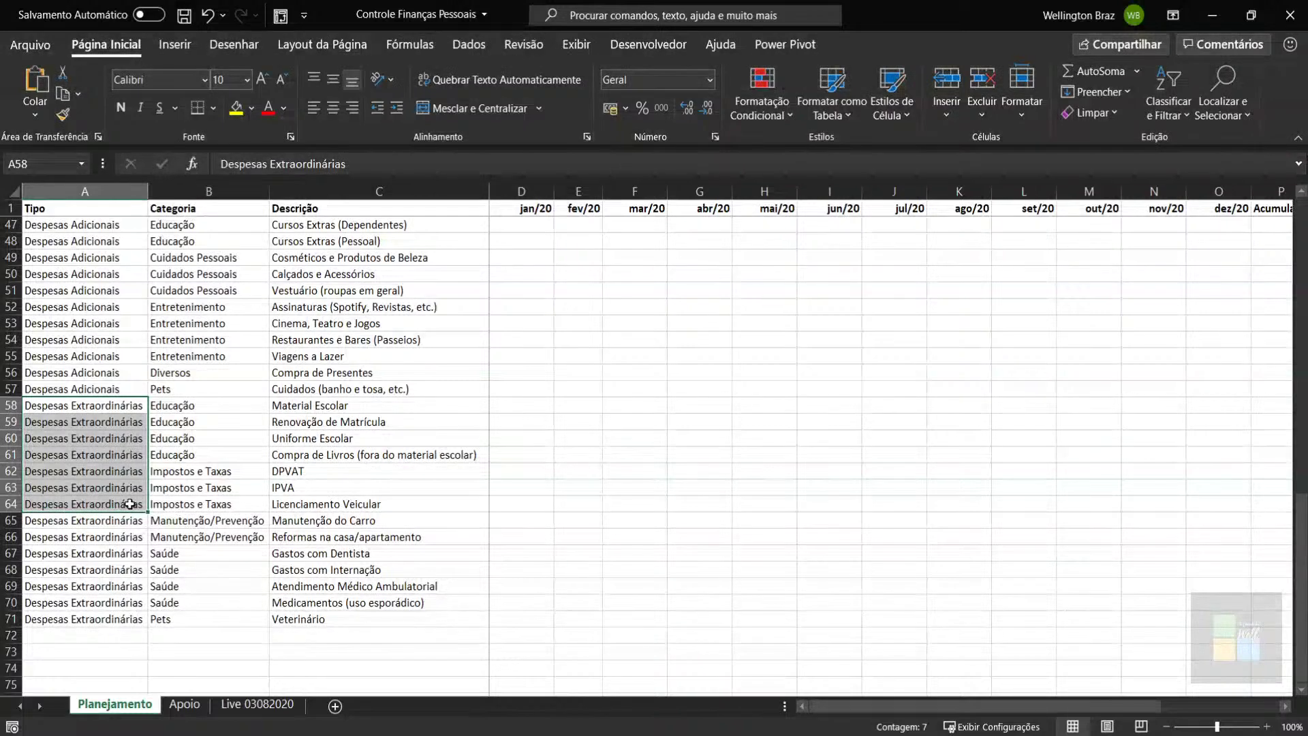
pyautogui.scroll(15, 129, 504)
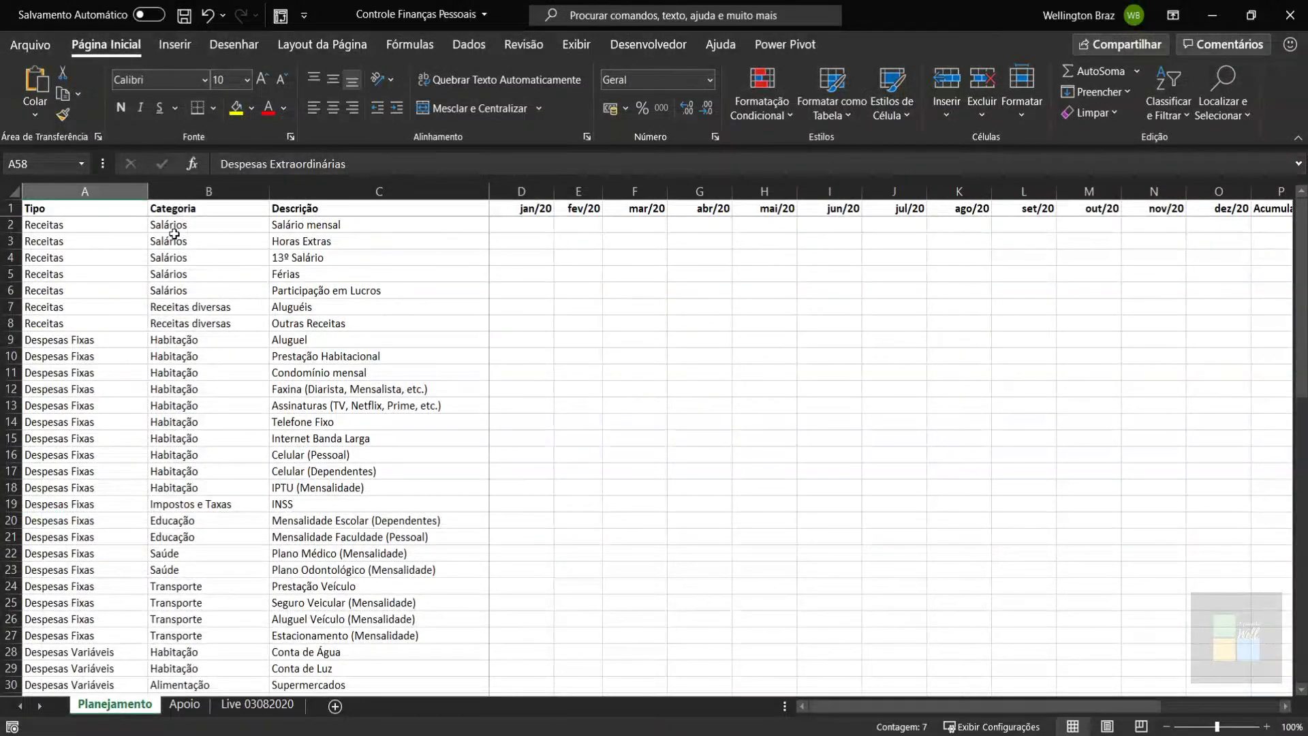
pyautogui.moveTo(96, 241); pyautogui.dragTo(103, 520)
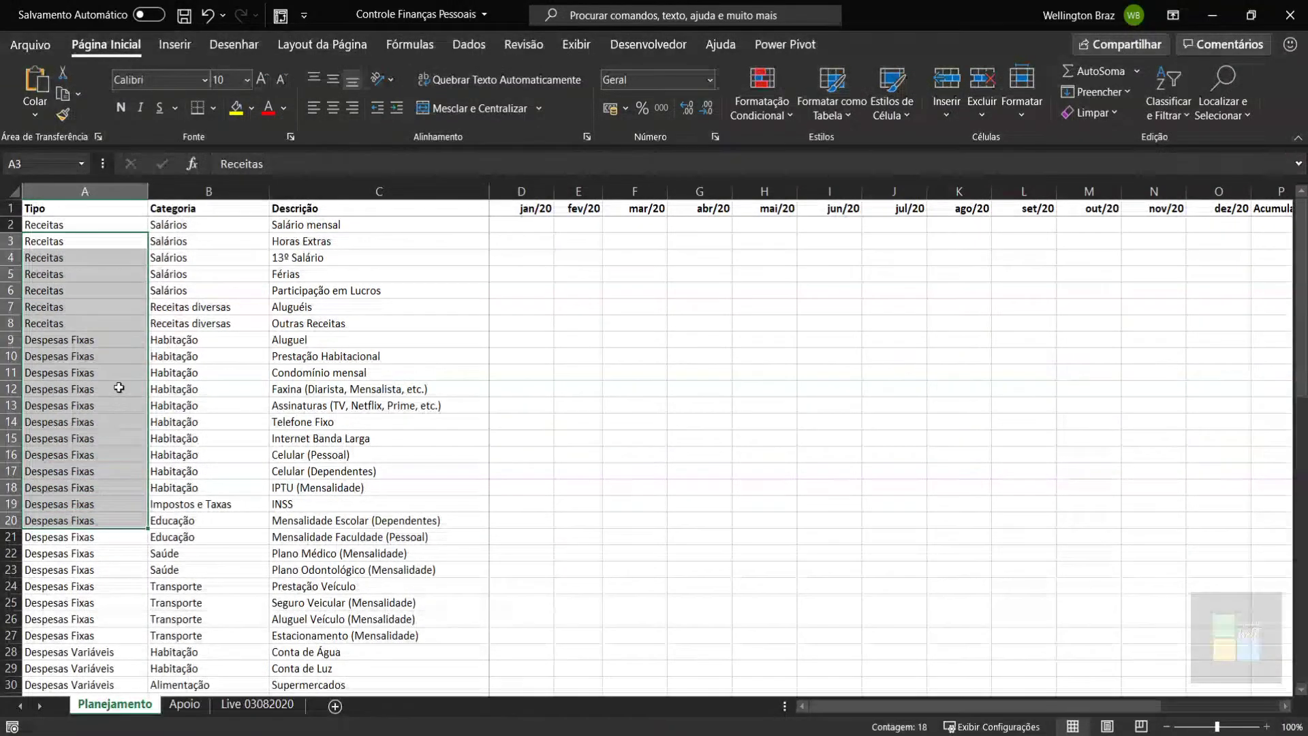
pyautogui.click(81, 204)
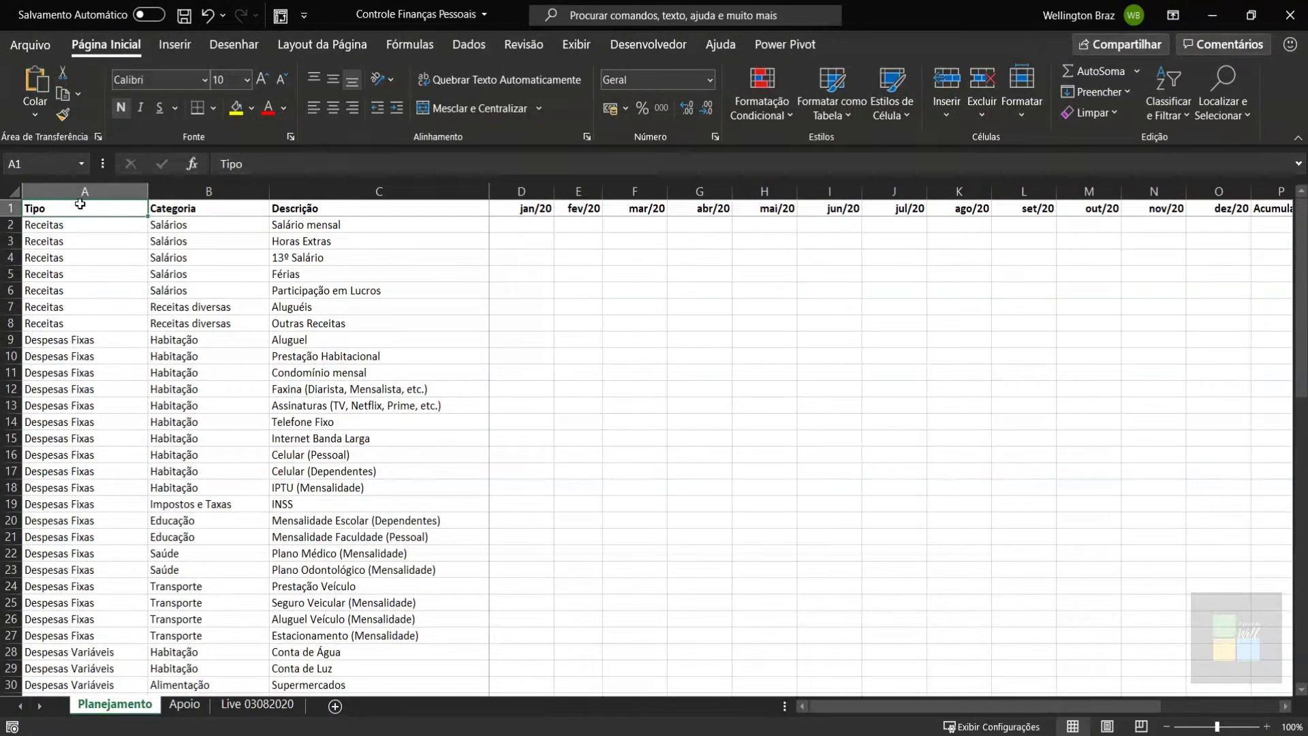
# Step: Examine the Categoria column and the descriptions listed under the Receitas diversas category
pyautogui.moveTo(203, 204); pyautogui.dragTo(231, 408)
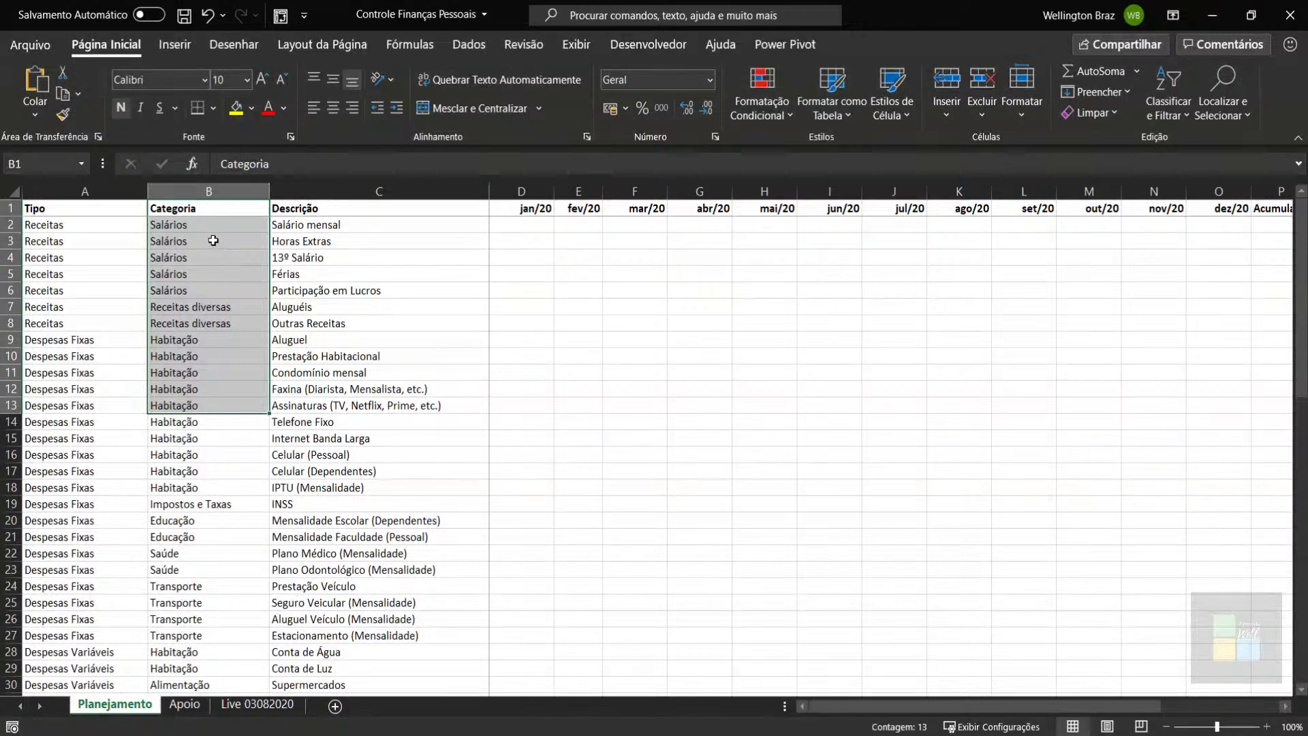
pyautogui.moveTo(215, 231); pyautogui.dragTo(225, 321)
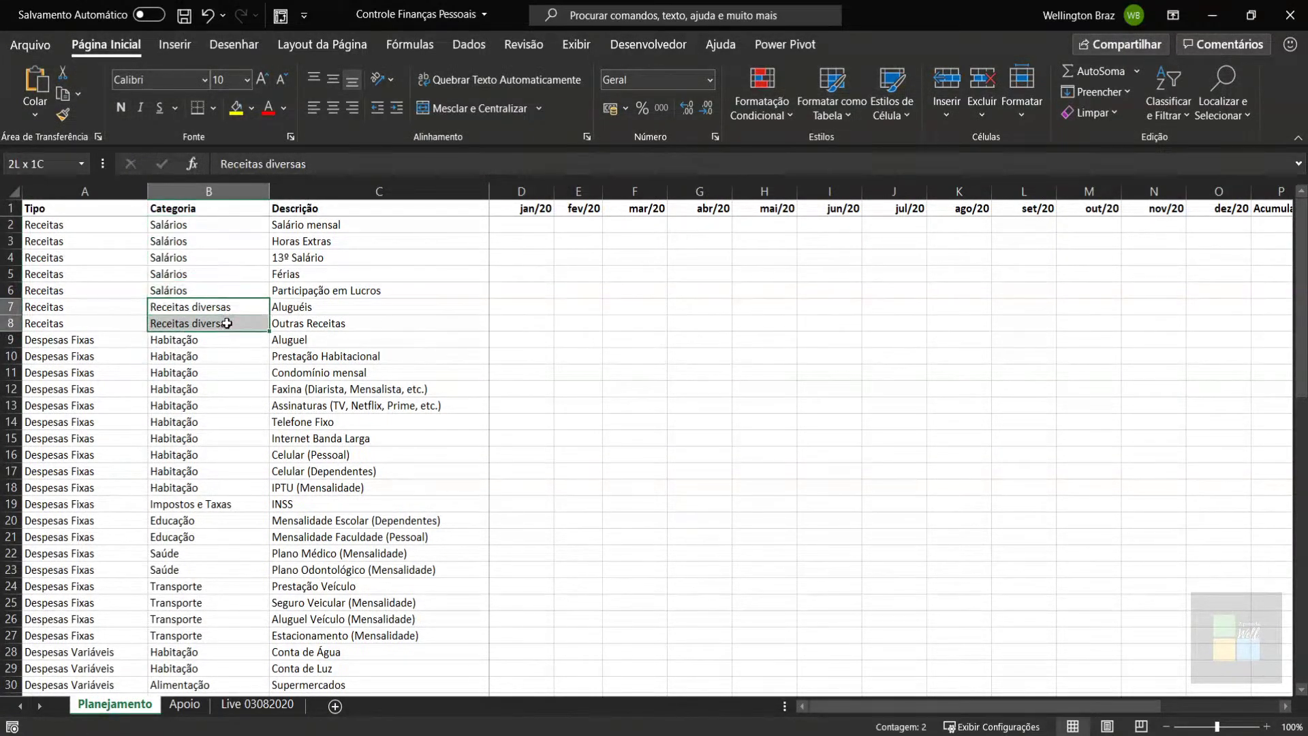
pyautogui.click(336, 308)
pyautogui.click(342, 324)
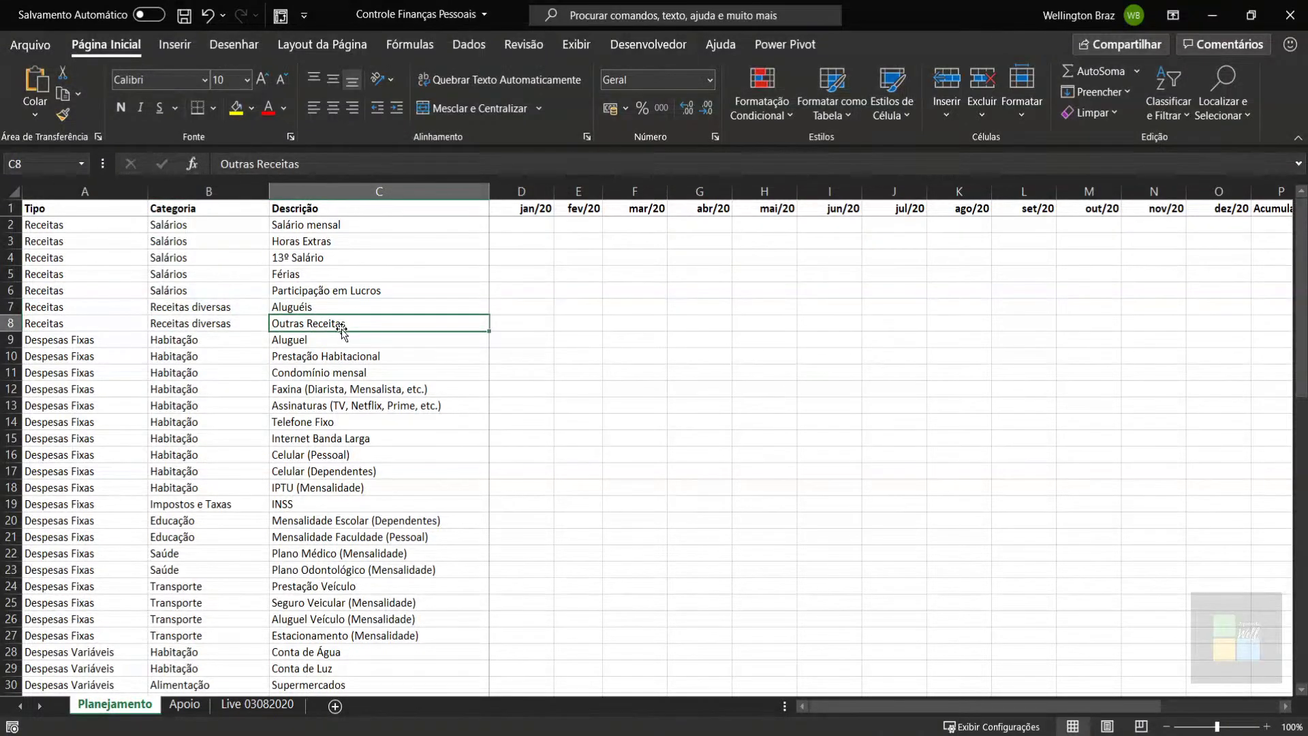
pyautogui.click(343, 310)
pyautogui.click(342, 323)
# Step: Examine the Habitação rows under Despesas Fixas and the INSS row under Impostos e Taxas
pyautogui.moveTo(176, 341); pyautogui.dragTo(201, 488)
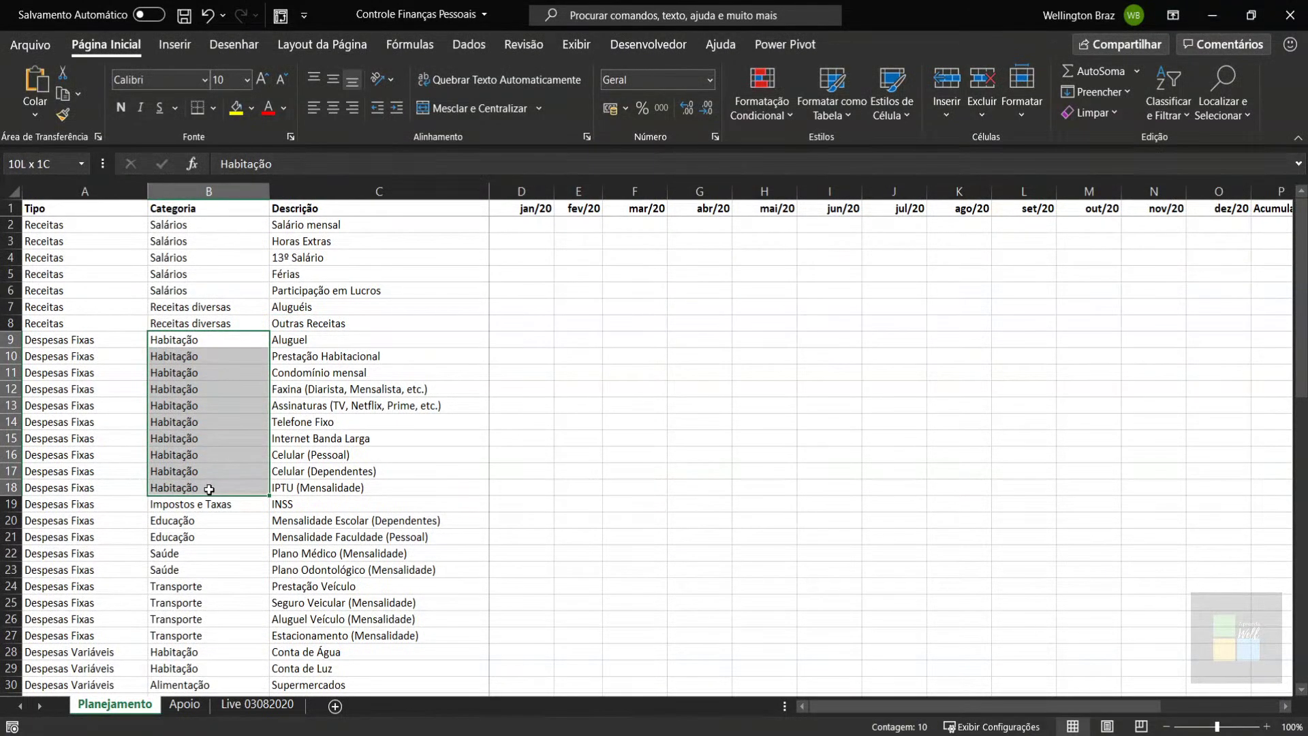
pyautogui.click(188, 506)
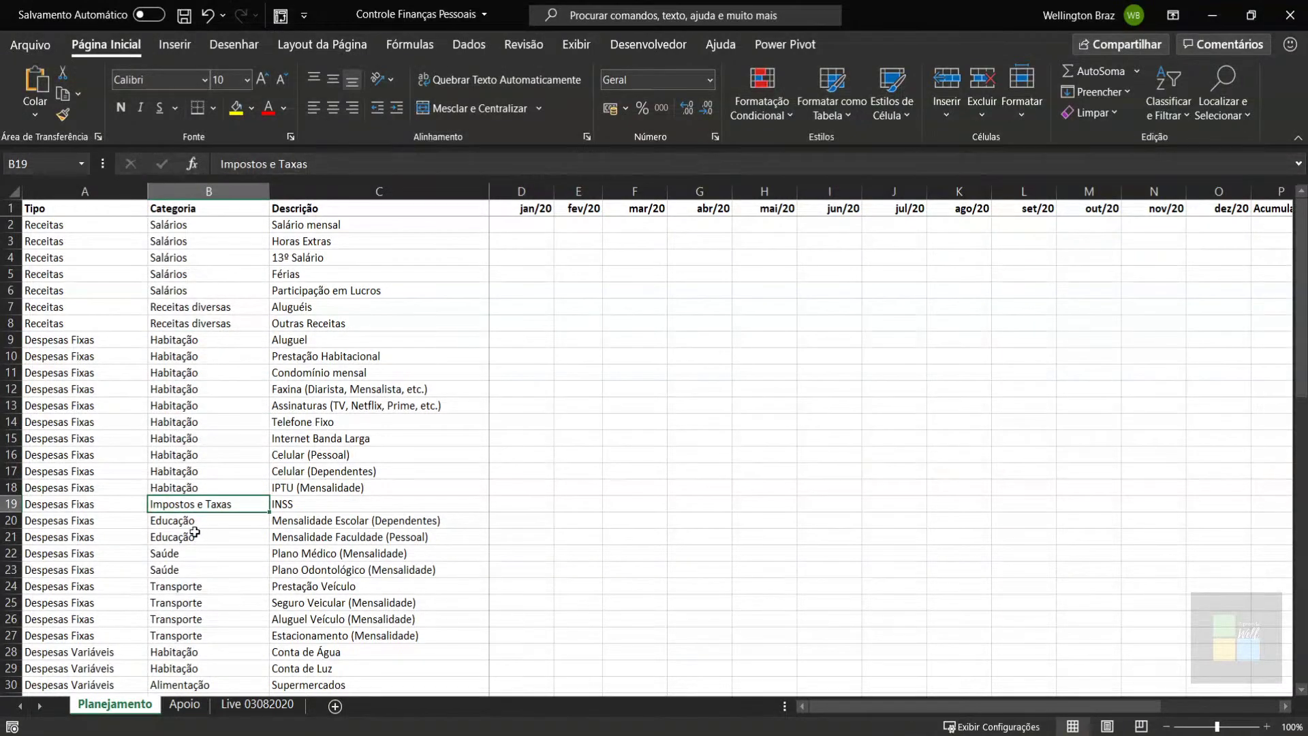
pyautogui.click(340, 509)
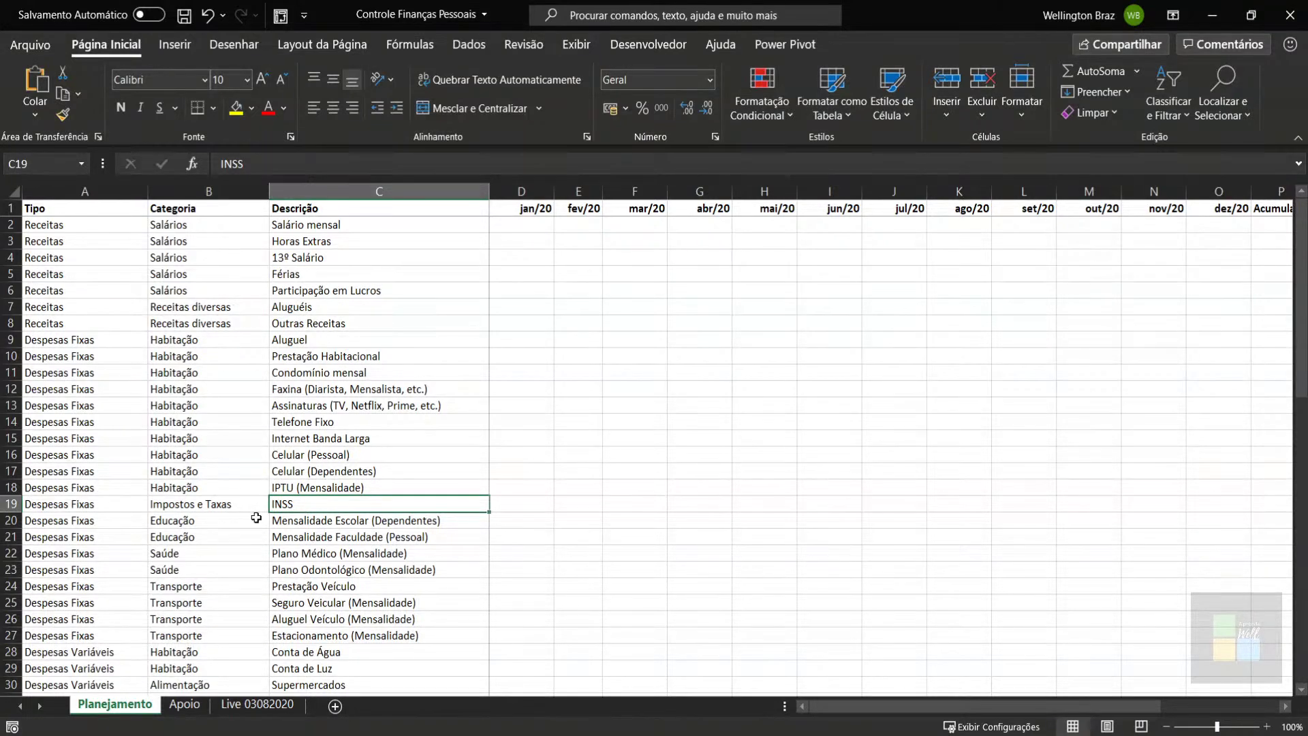
pyautogui.click(91, 505)
pyautogui.click(11, 503)
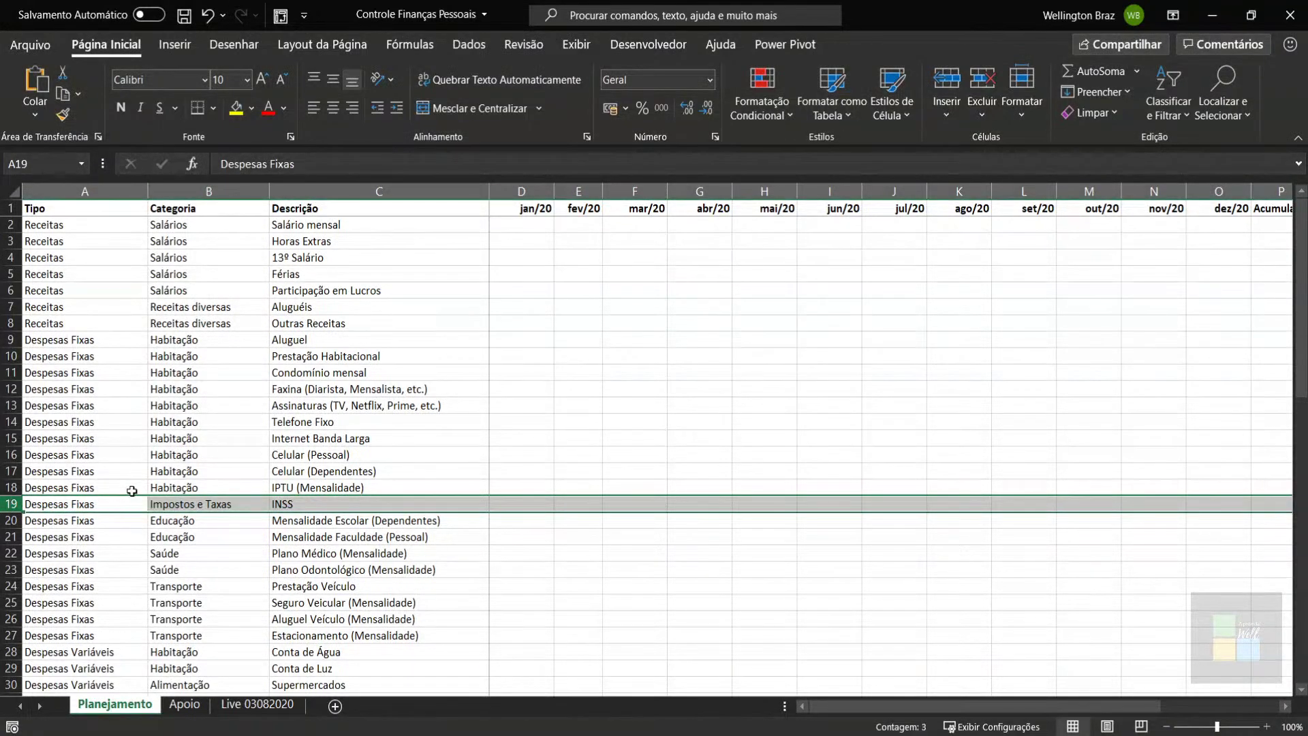
pyautogui.click(229, 509)
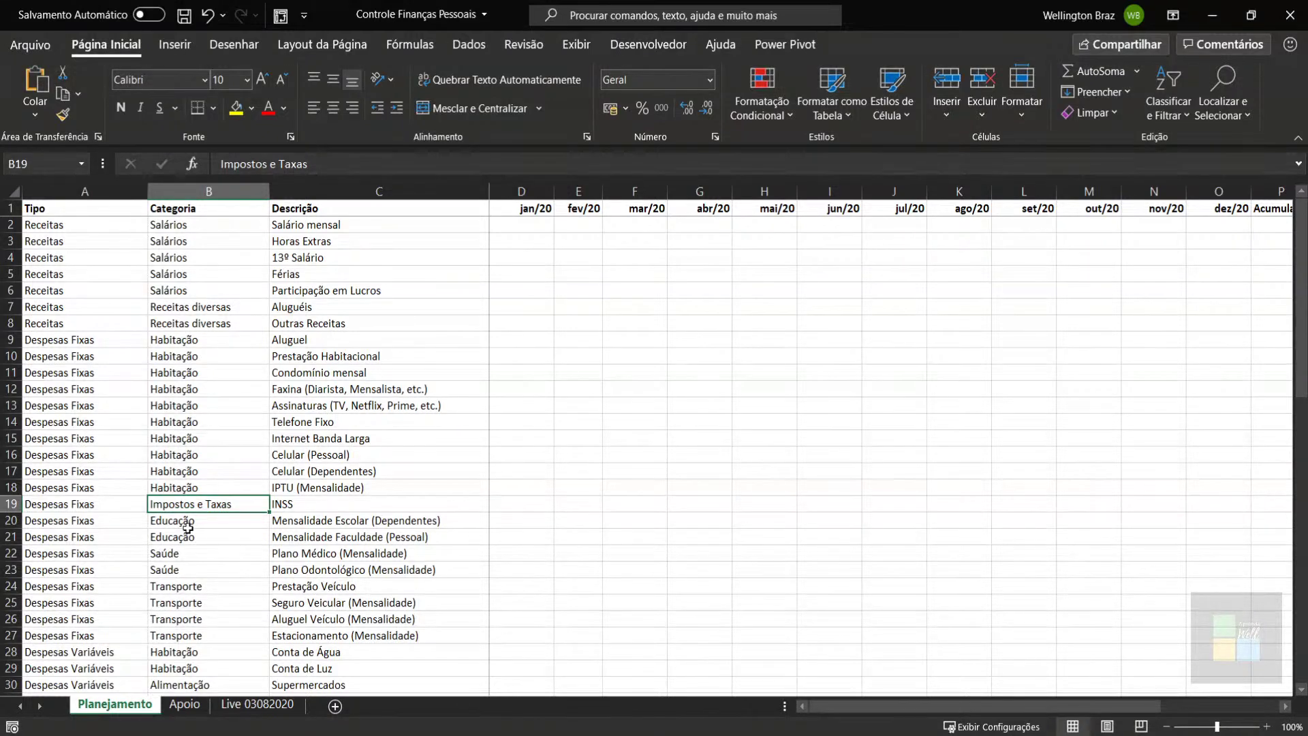
# Step: Review the Educação, Saúde and Transporte items under Despesas Fixas, from Mensalidade Escolar to Estacionamento
pyautogui.moveTo(188, 523)
pyautogui.mouseDown()
pyautogui.moveTo(183, 534)
pyautogui.moveTo(204, 538)
pyautogui.mouseUp()
pyautogui.moveTo(333, 520); pyautogui.dragTo(421, 552)
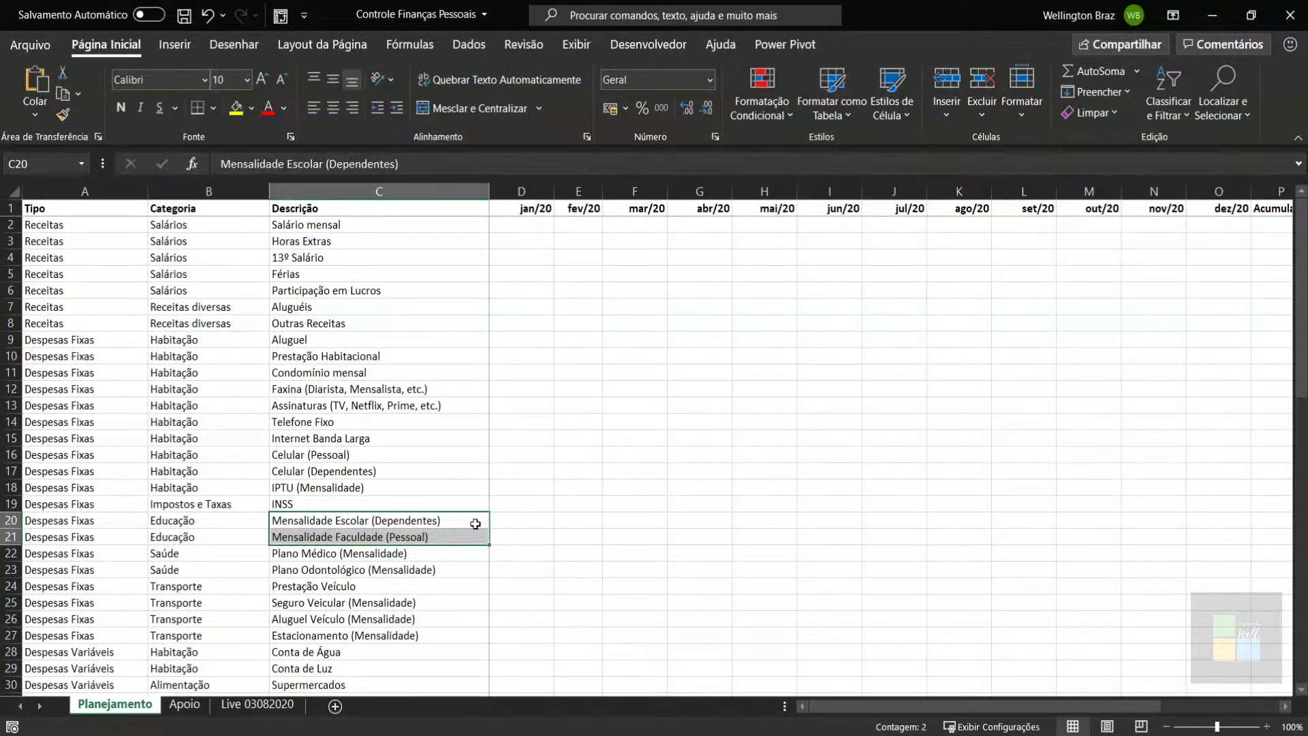
pyautogui.click(457, 523)
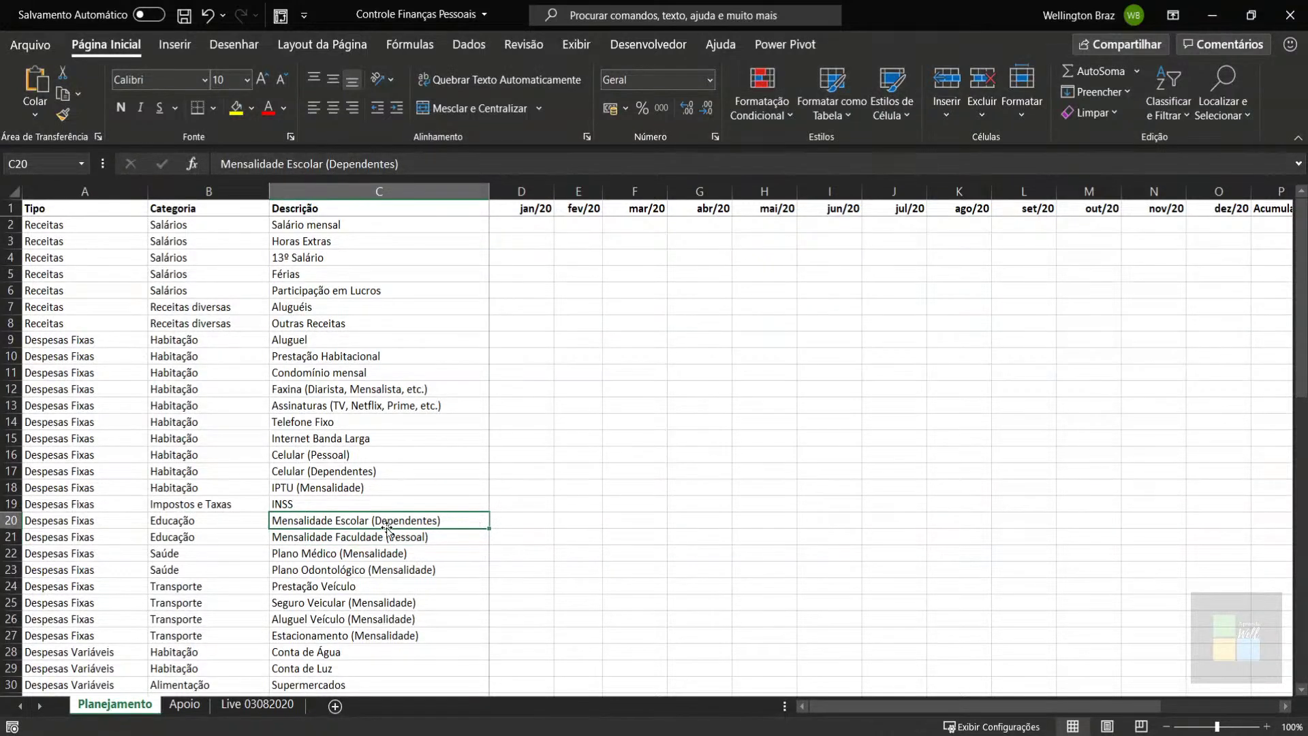
pyautogui.click(99, 537)
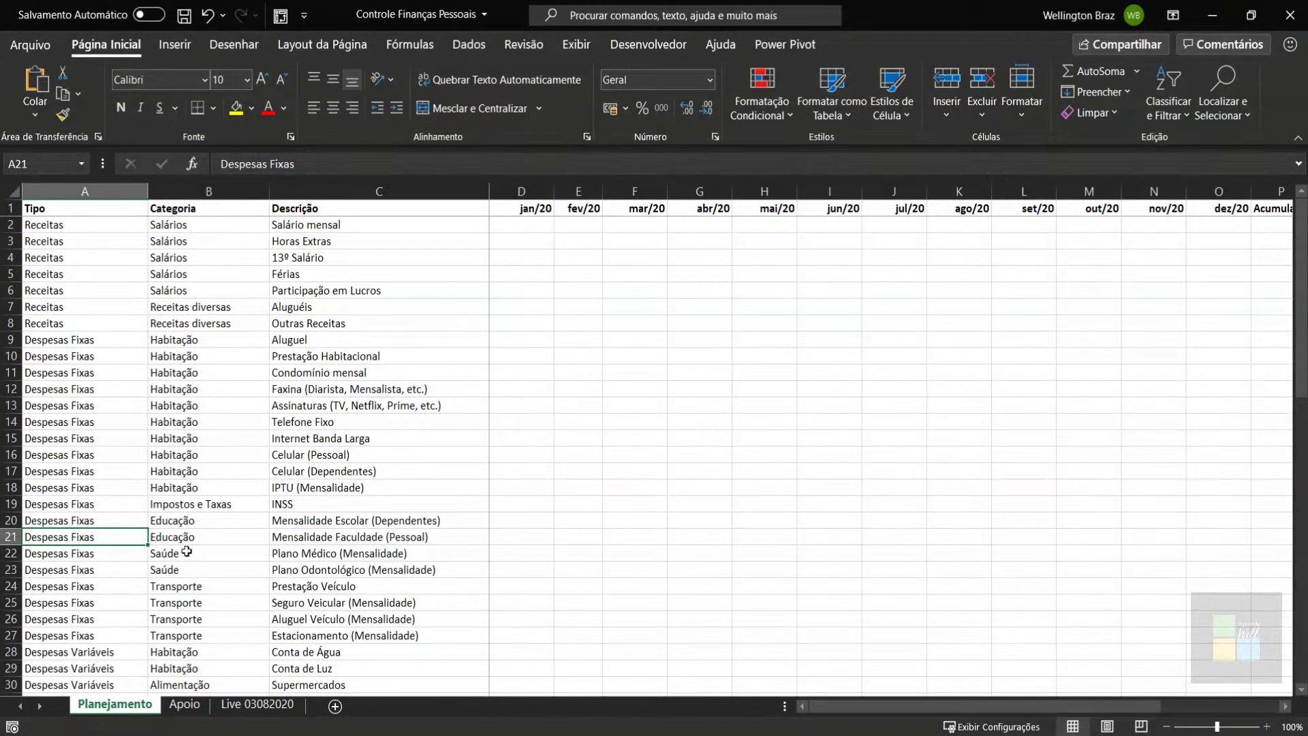
pyautogui.moveTo(186, 553); pyautogui.dragTo(330, 564)
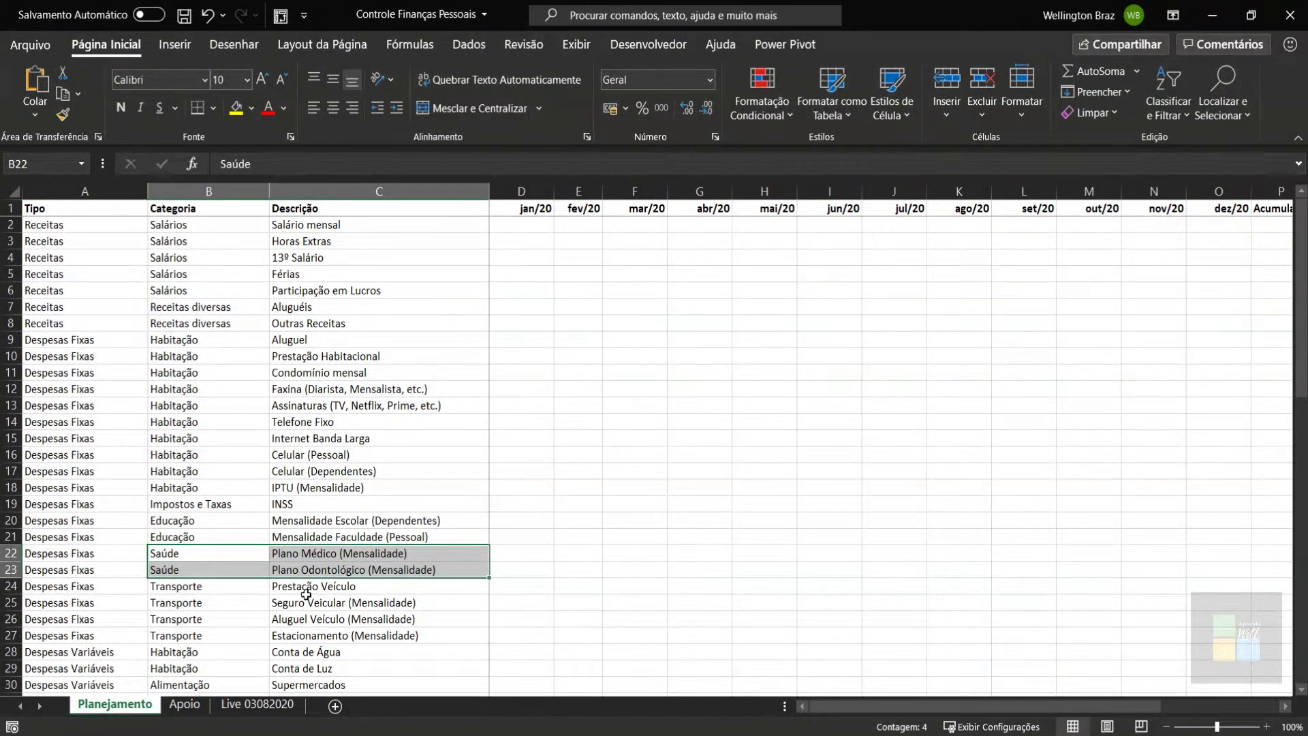
pyautogui.click(328, 557)
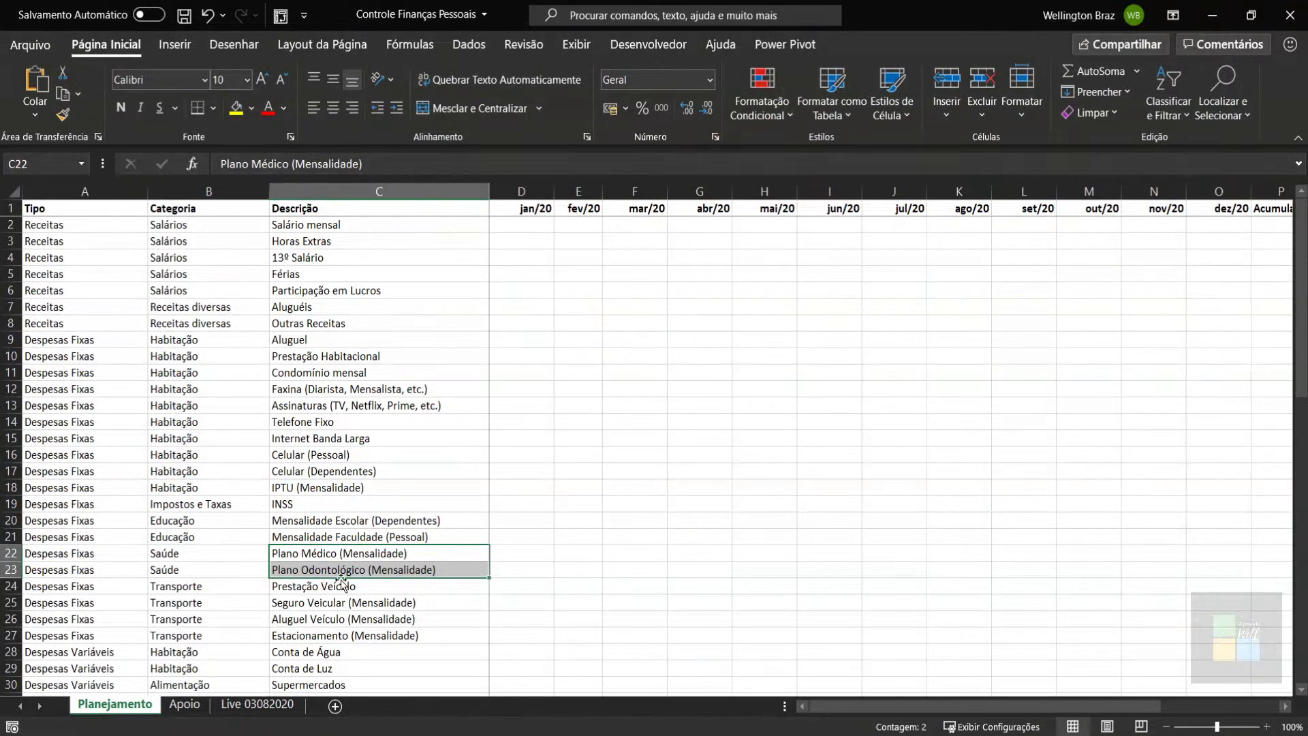
pyautogui.moveTo(339, 587); pyautogui.dragTo(307, 612)
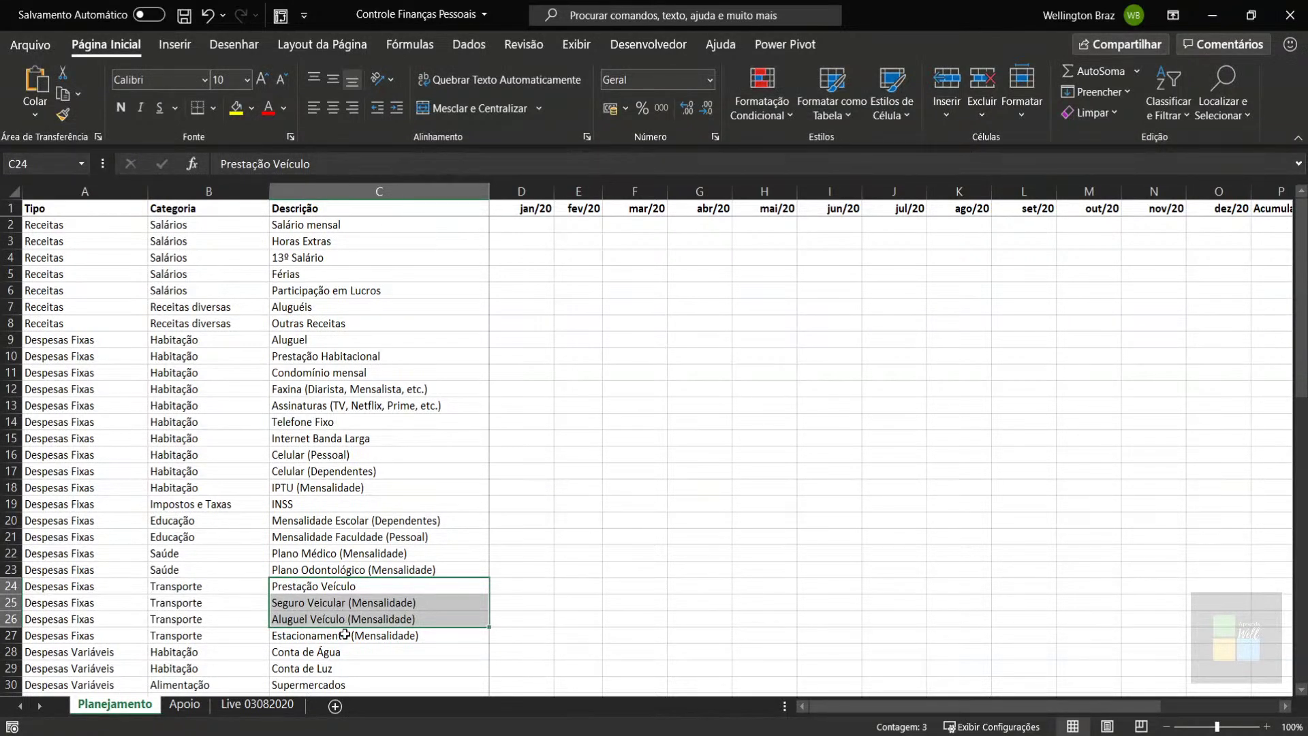
pyautogui.click(409, 637)
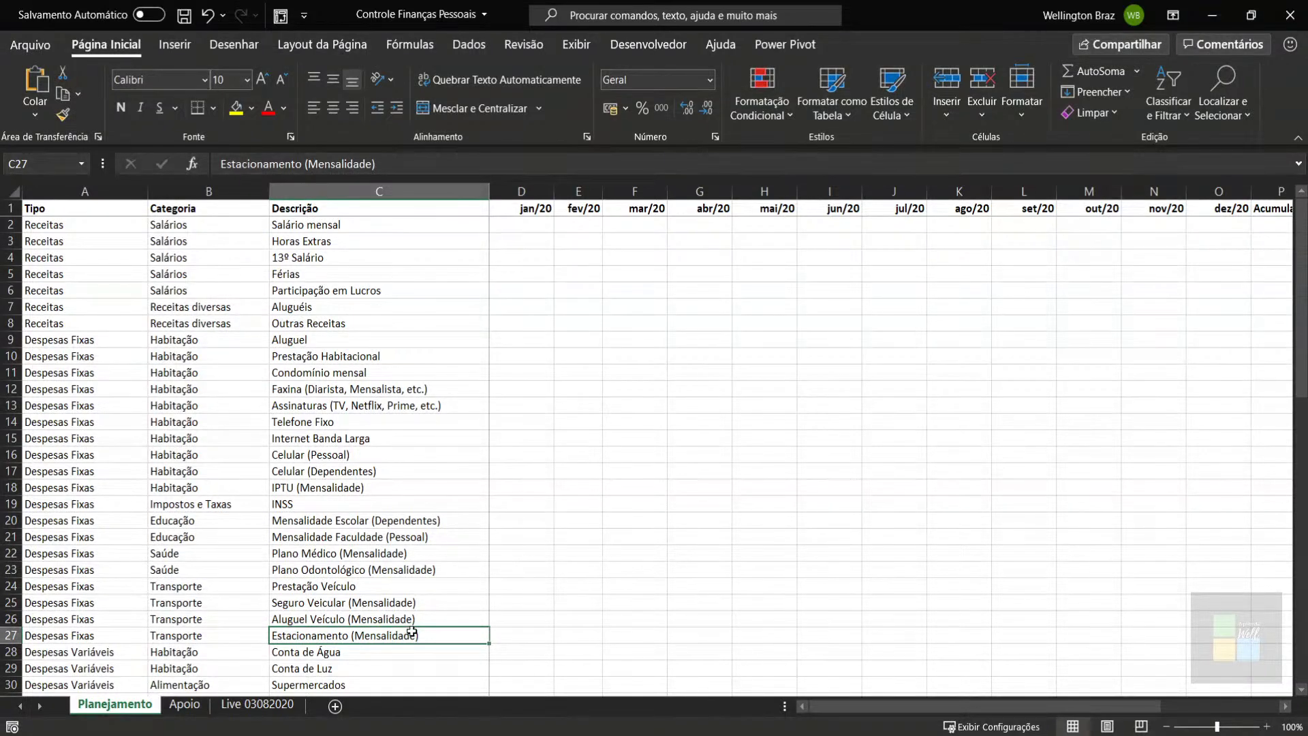
# Step: Examine the Despesas Variáveis descriptions, including the Alimentação items, and continue down to the Despesas Adicionais and Extraordinárias rows
pyautogui.scroll(-5, 411, 632)
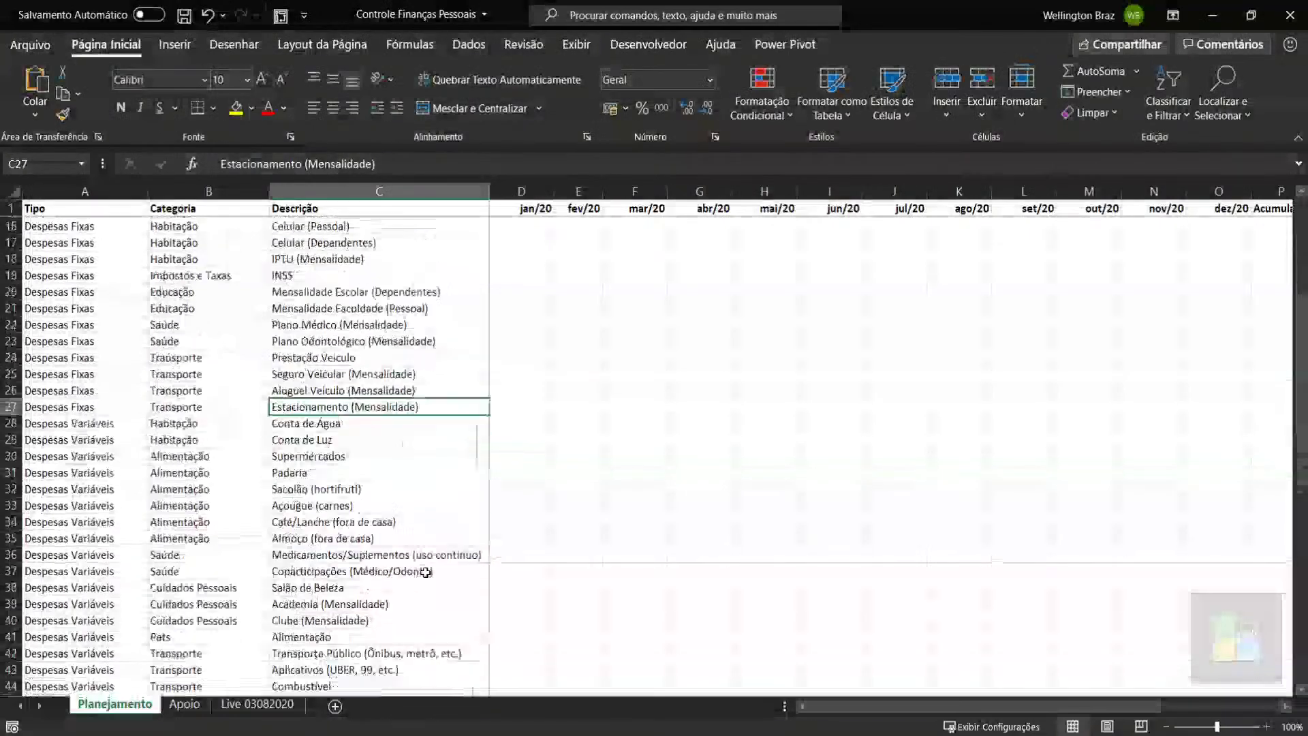
pyautogui.moveTo(345, 406); pyautogui.dragTo(330, 520)
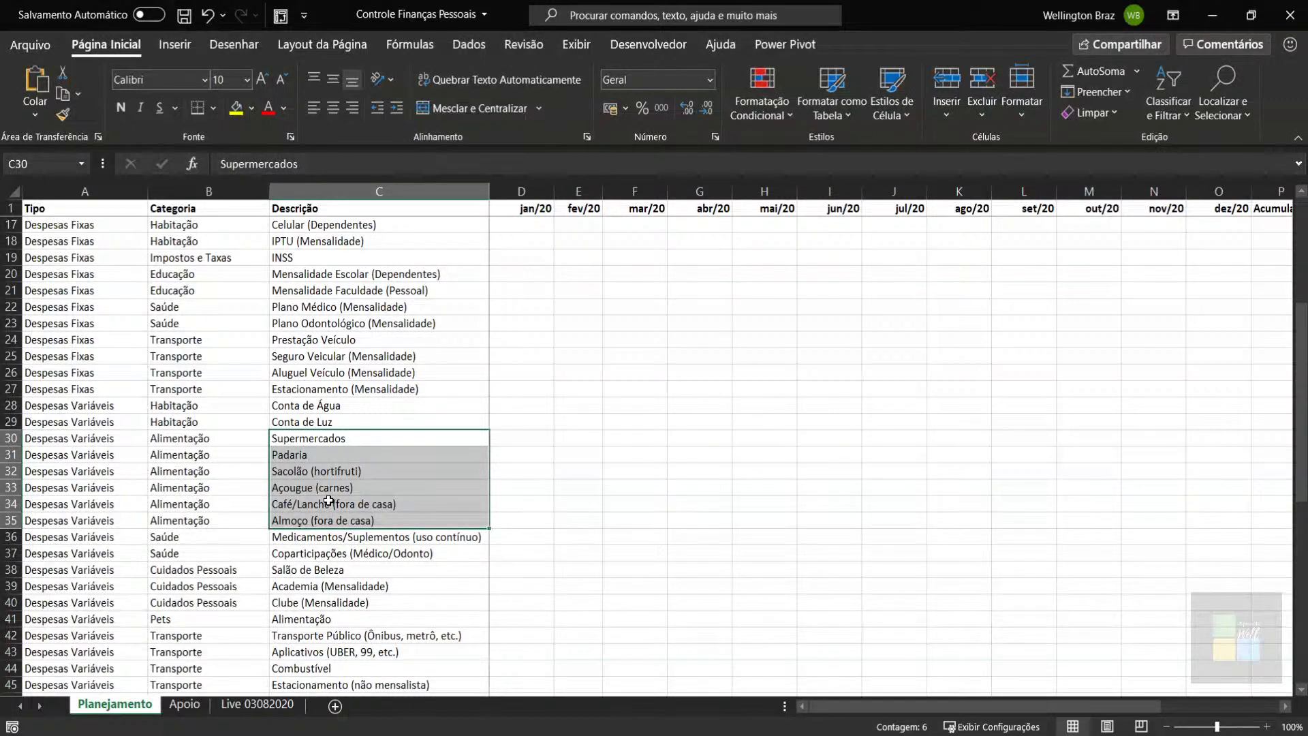
pyautogui.moveTo(329, 504); pyautogui.dragTo(329, 521)
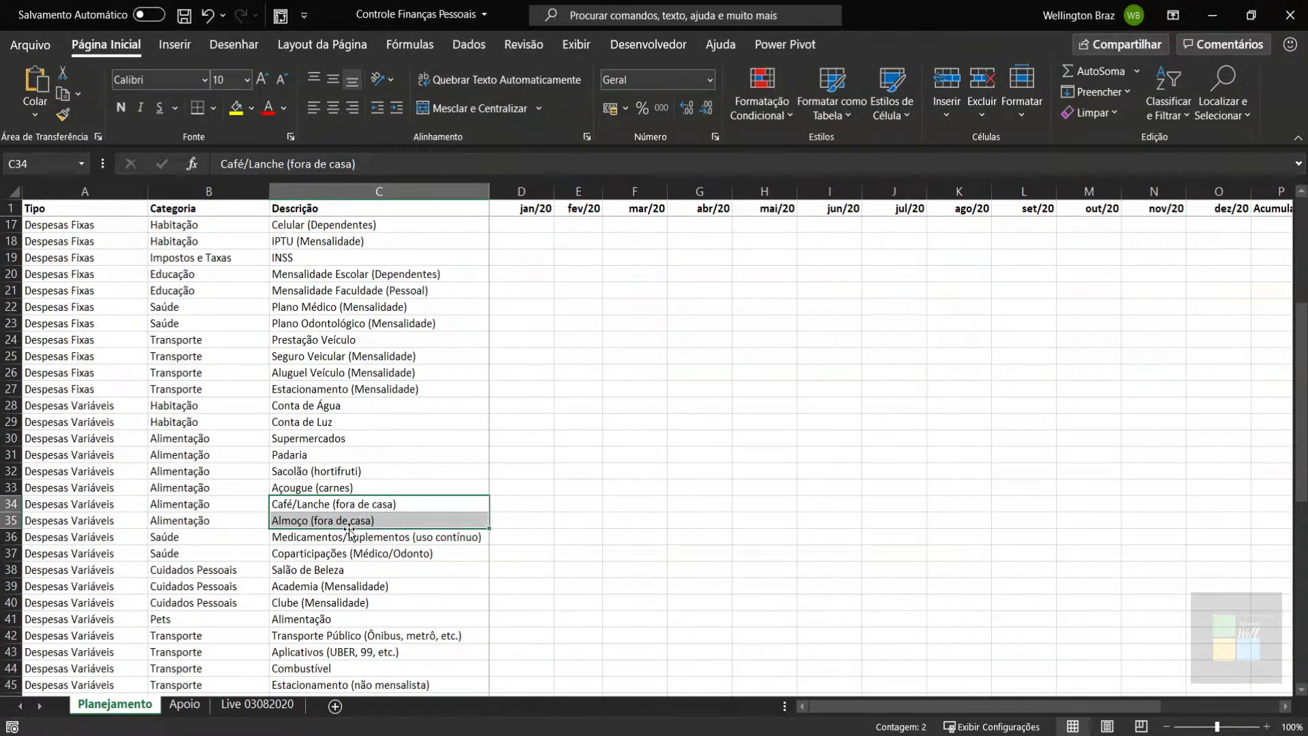
pyautogui.scroll(5, 360, 557)
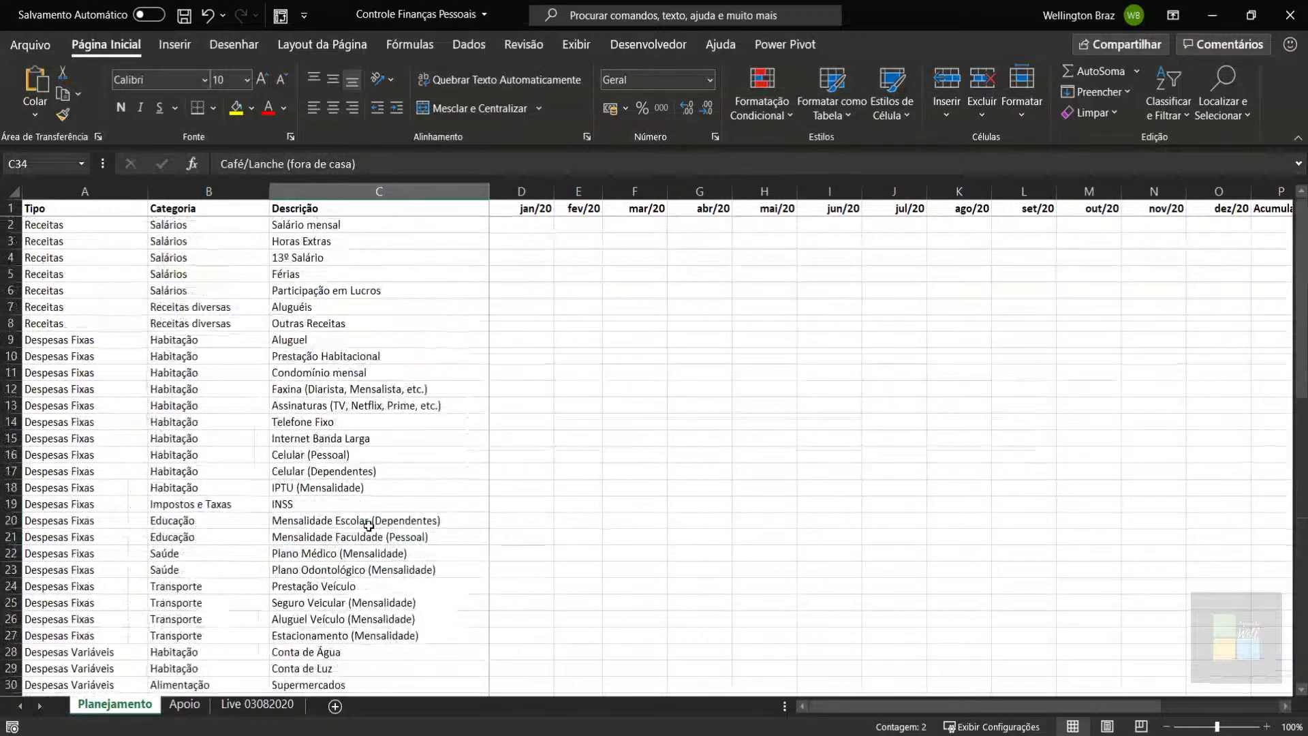
pyautogui.scroll(-7, 369, 524)
pyautogui.scroll(-2, 369, 524)
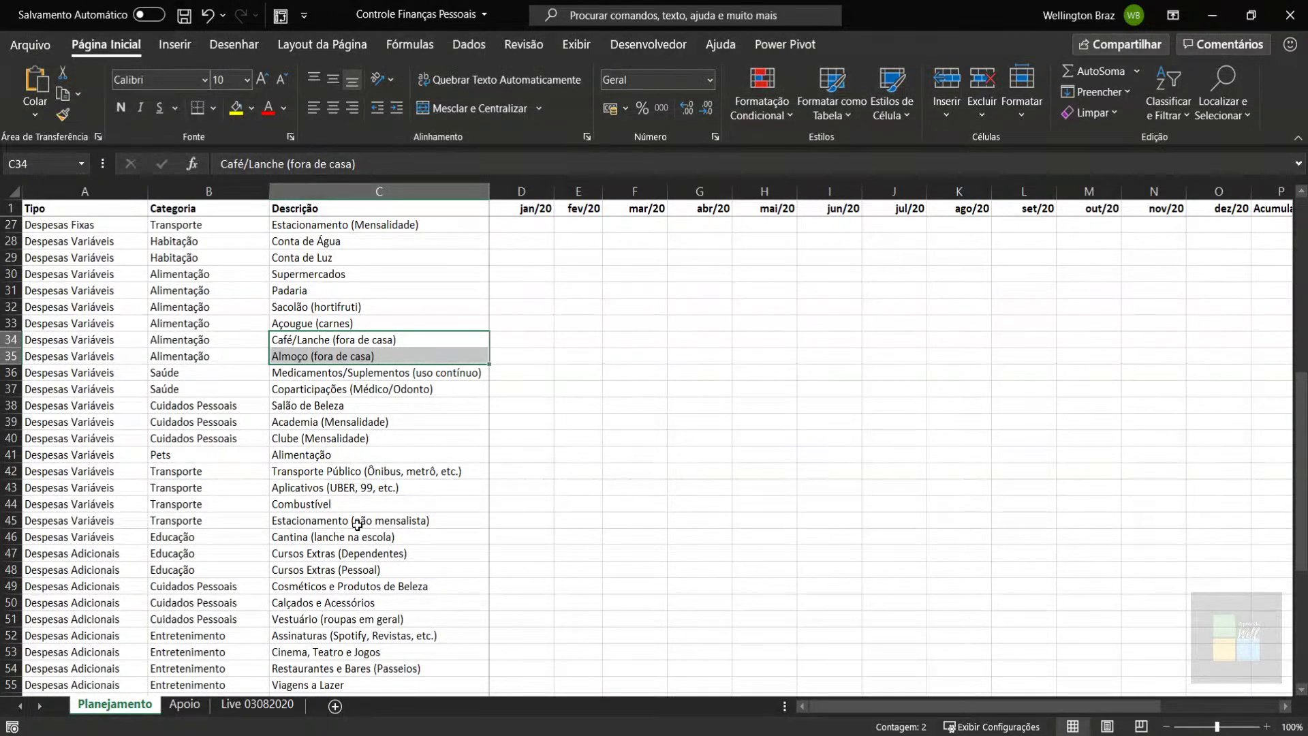
pyautogui.moveTo(374, 421); pyautogui.dragTo(393, 541)
pyautogui.scroll(-8, 393, 540)
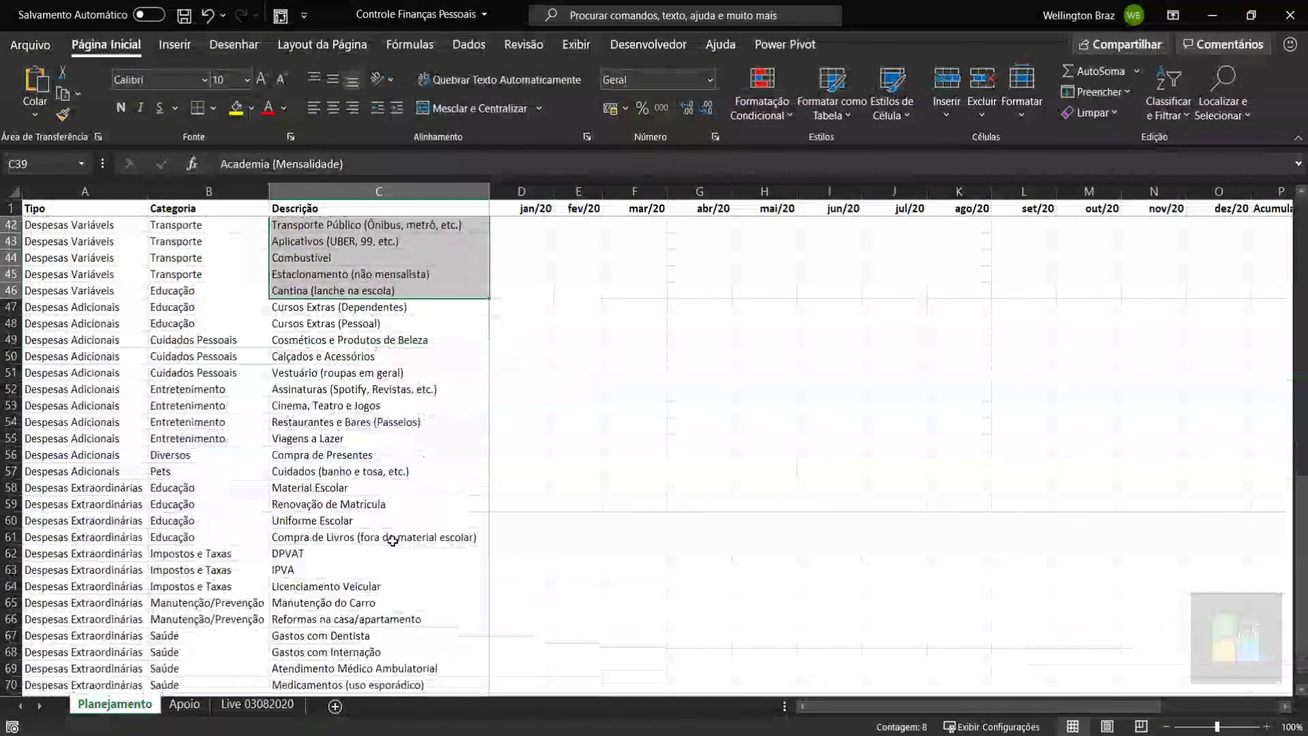
pyautogui.scroll(2, 393, 491)
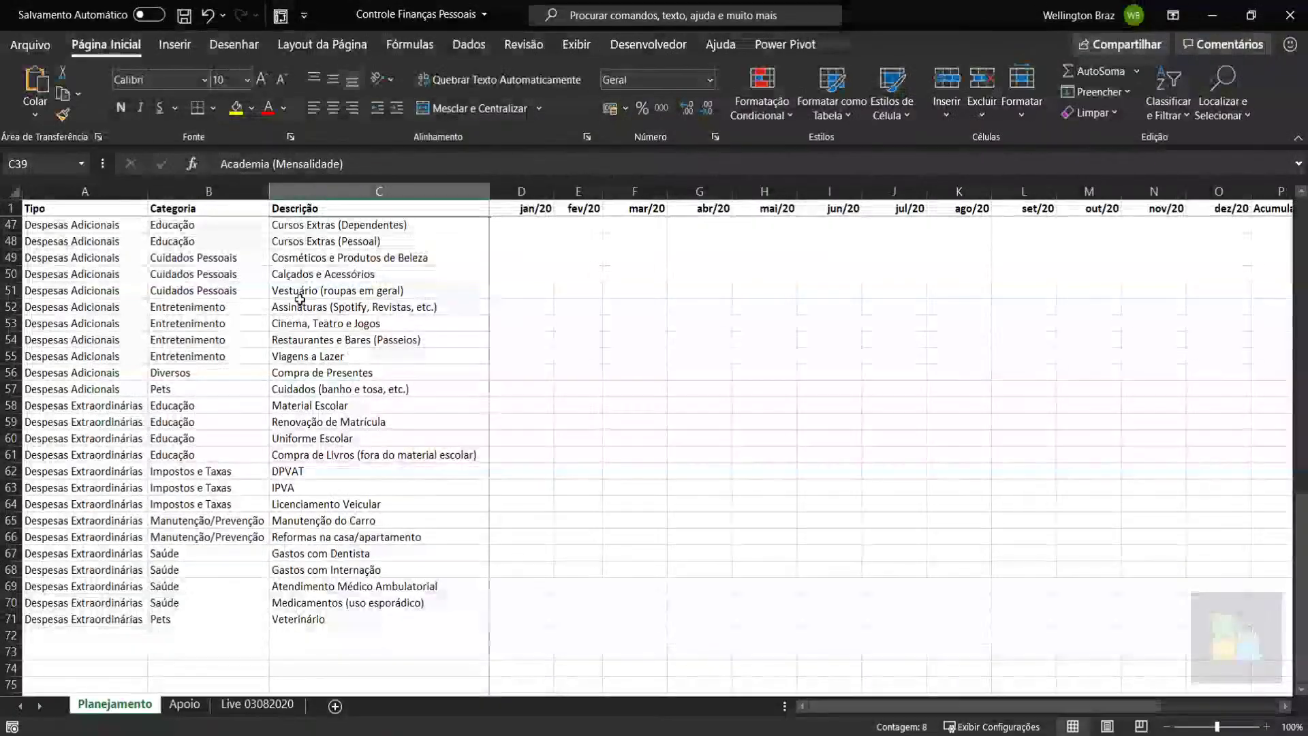
# Step: Examine the Entretenimento descriptions and the Pets item listed under Despesas Adicionais
pyautogui.moveTo(179, 307); pyautogui.dragTo(392, 355)
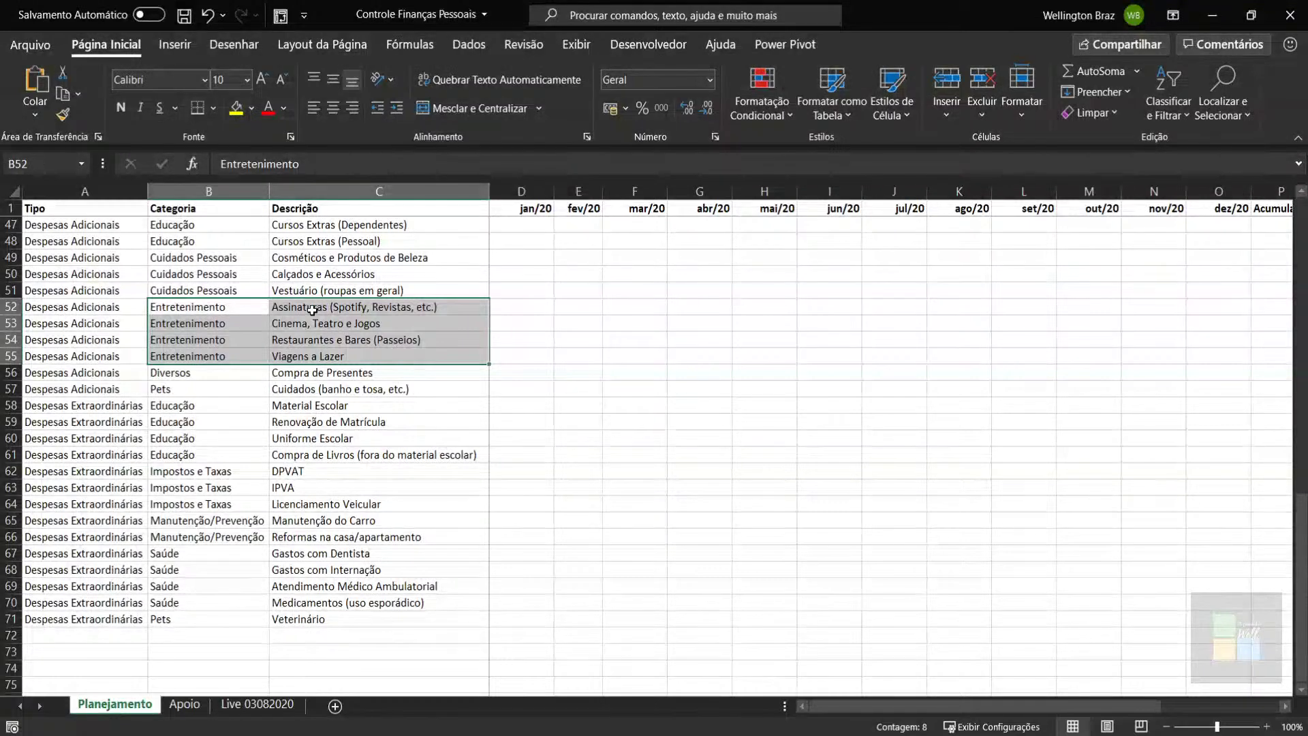
pyautogui.moveTo(311, 310); pyautogui.dragTo(361, 318)
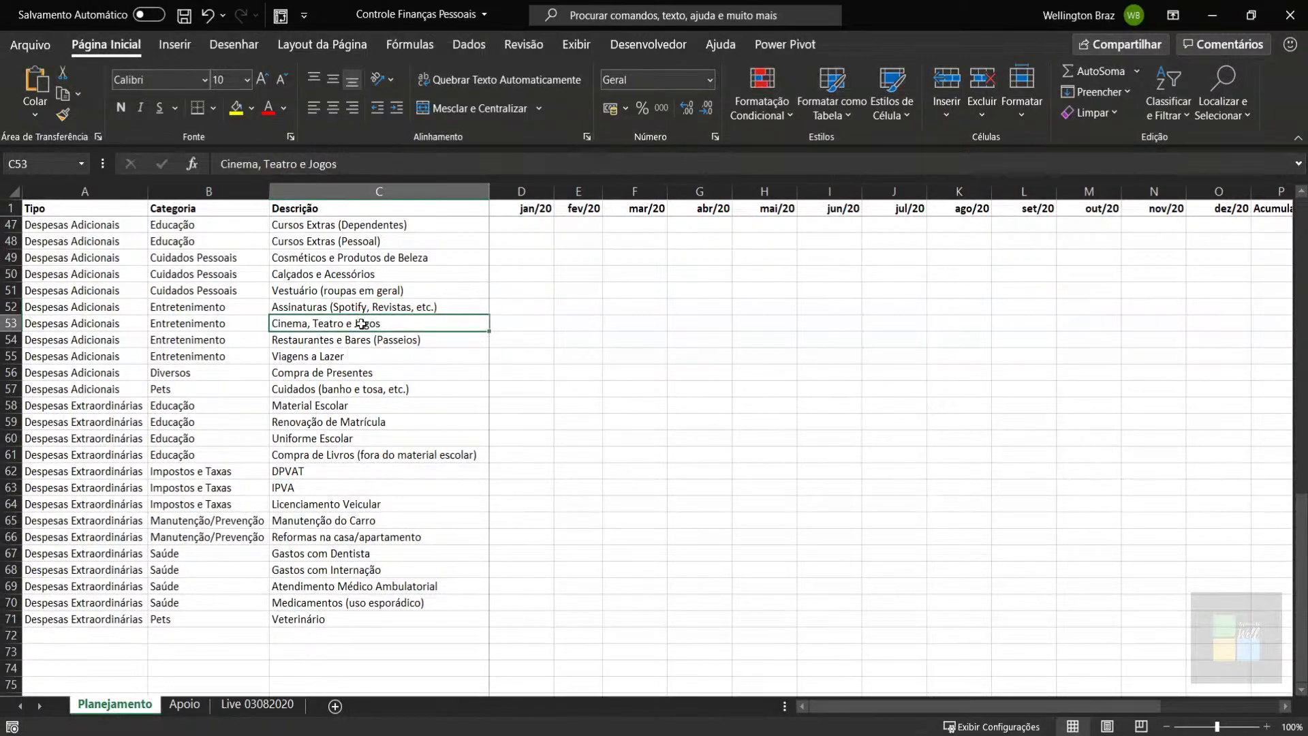
pyautogui.click(361, 325)
pyautogui.moveTo(82, 389); pyautogui.dragTo(405, 389)
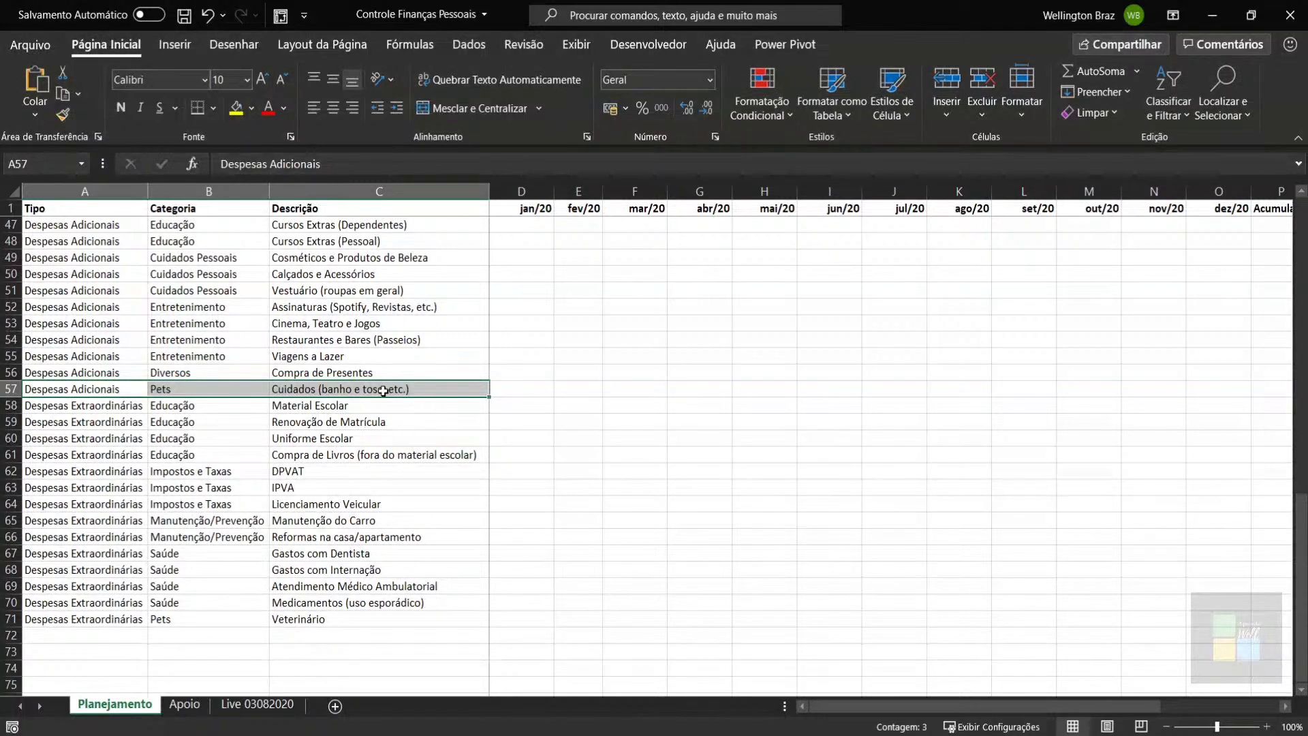
pyautogui.click(383, 391)
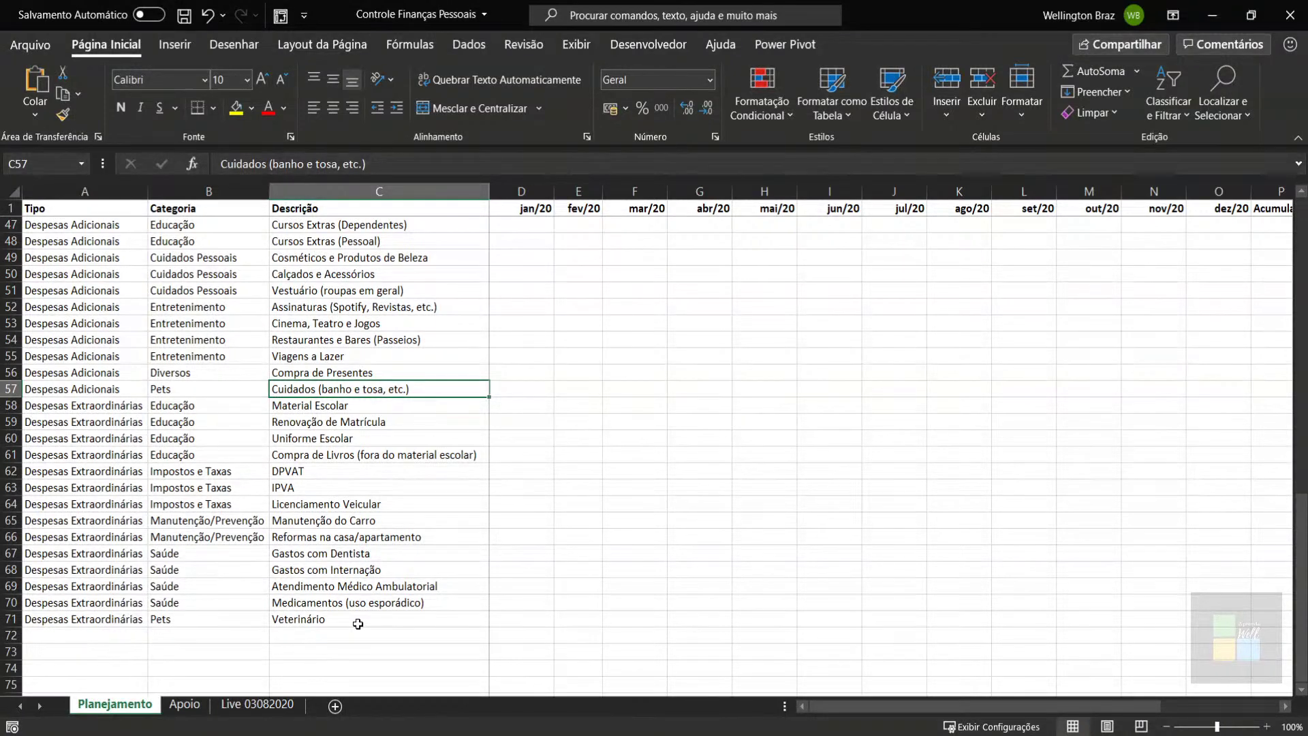
# Step: Examine the Tipo, Categoria and Descrição columns at the start of the sheet and the month headings in D1:O1
pyautogui.scroll(15, 357, 624)
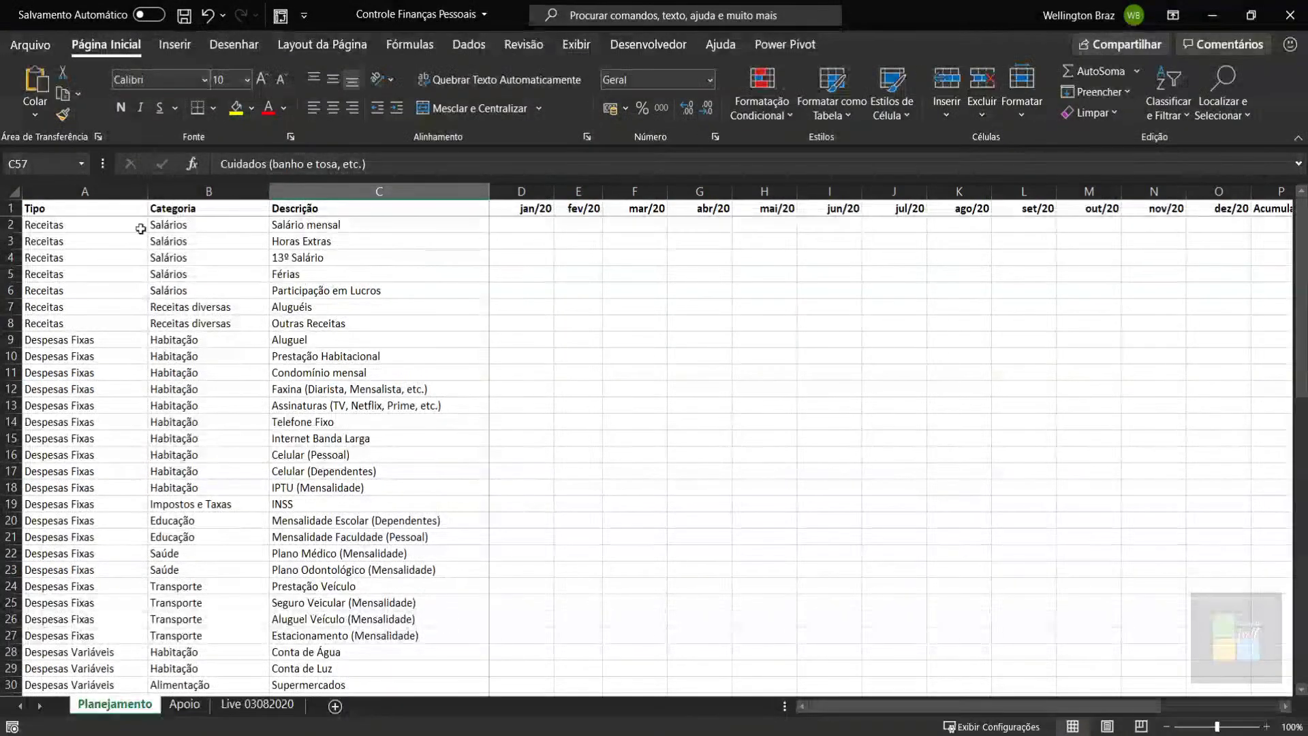
pyautogui.moveTo(76, 207); pyautogui.dragTo(436, 291)
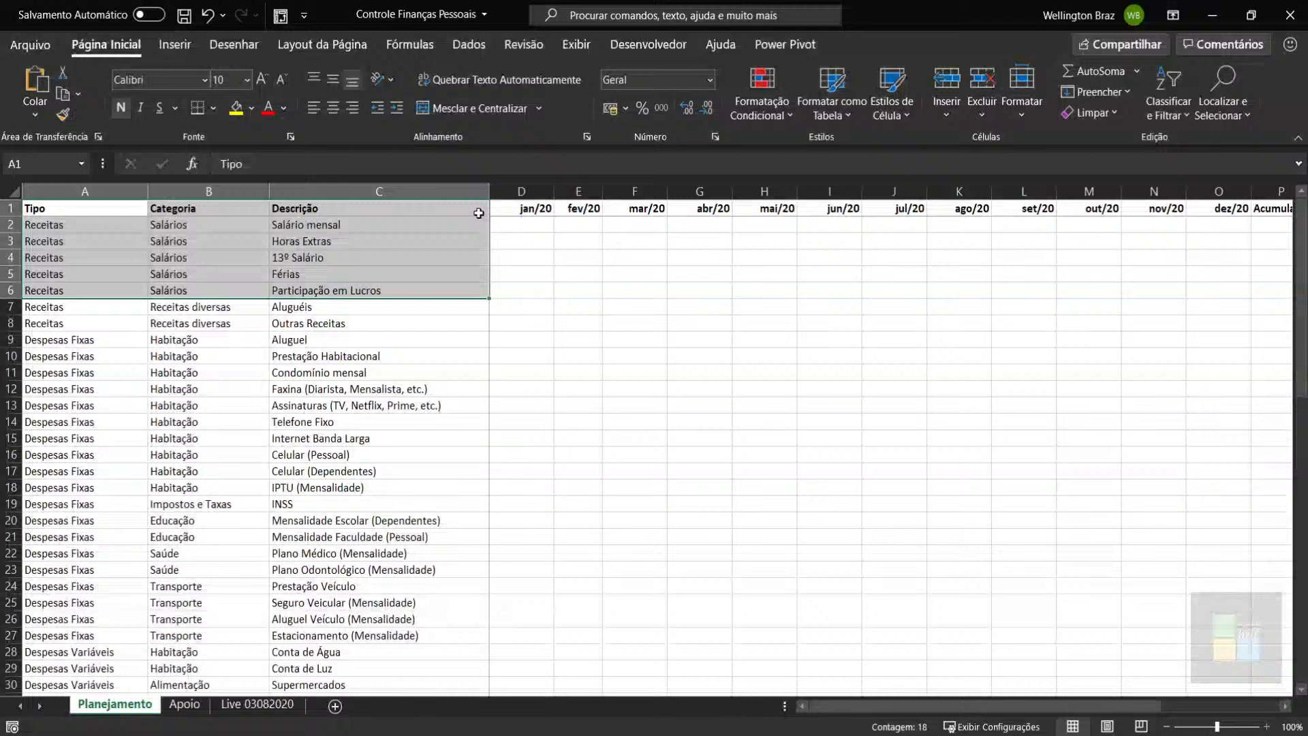
pyautogui.click(513, 209)
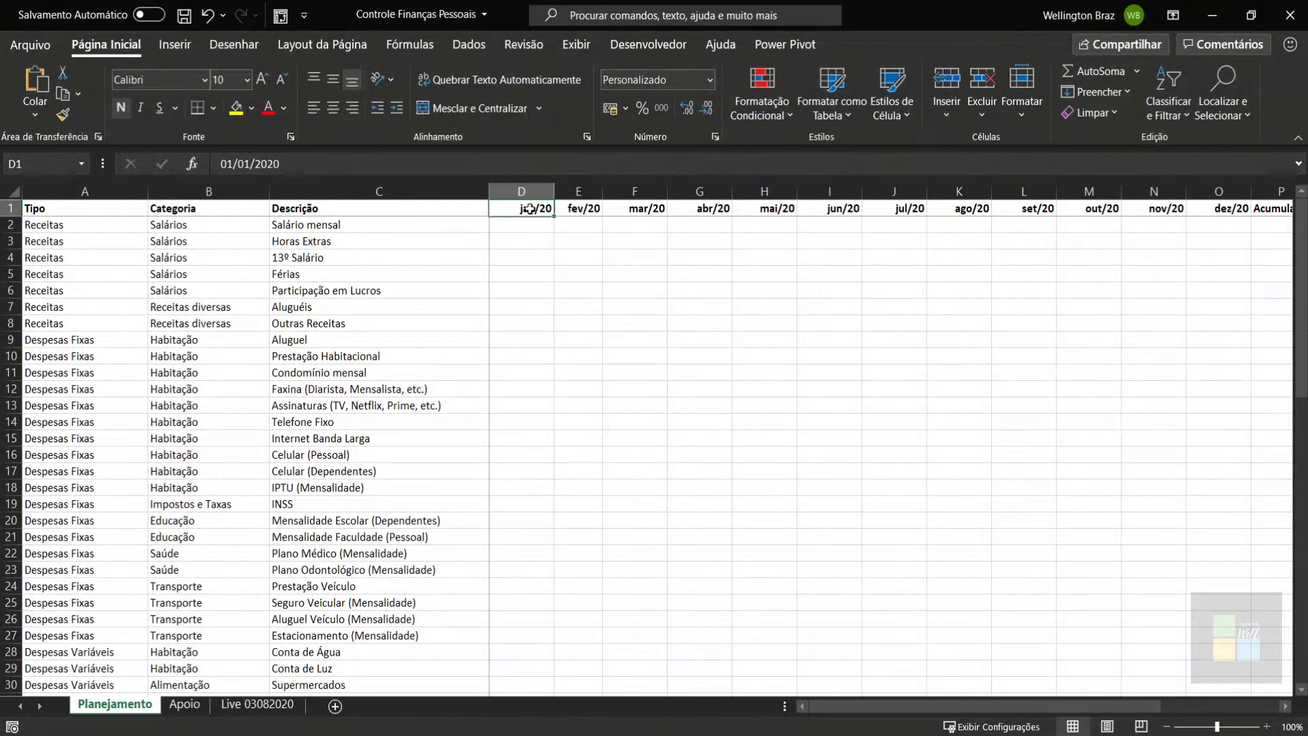
pyautogui.moveTo(530, 209); pyautogui.dragTo(1226, 207)
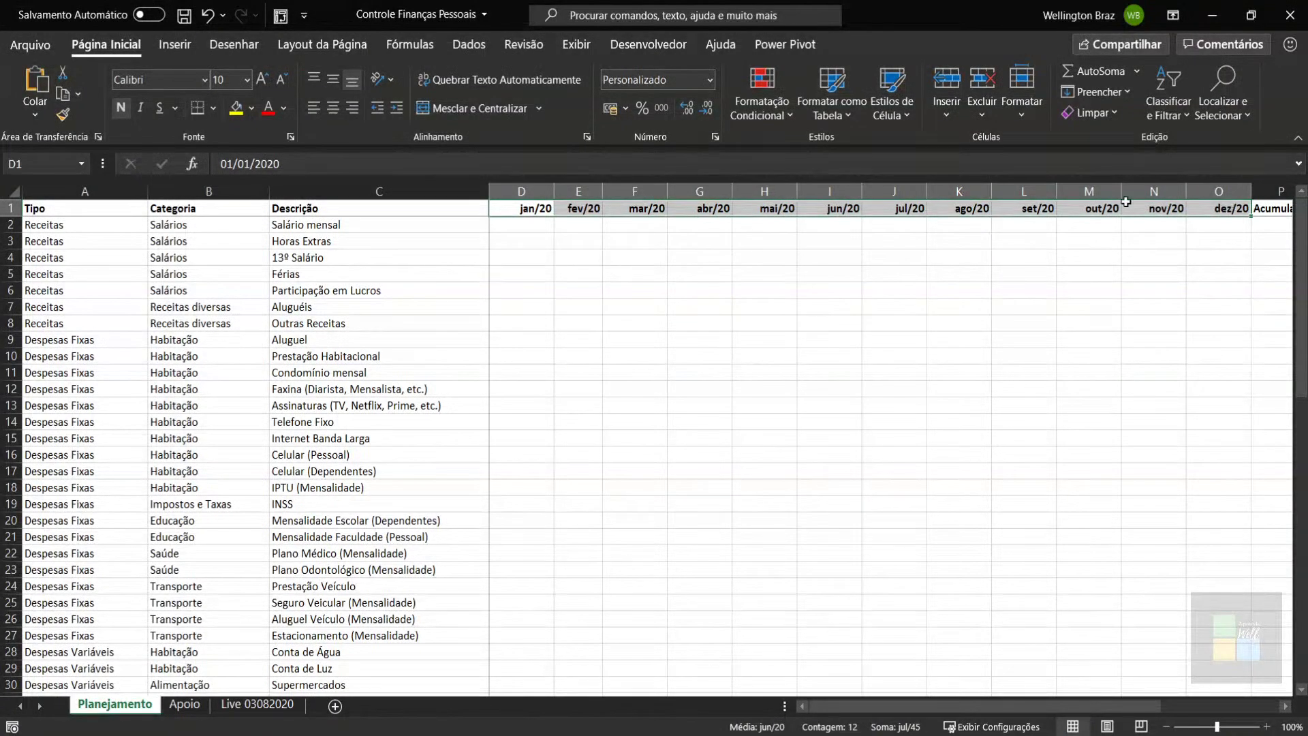
# Step: Clear the month headings from fev/20 to dez/20 in E1:O1
pyautogui.moveTo(579, 209); pyautogui.dragTo(1197, 209)
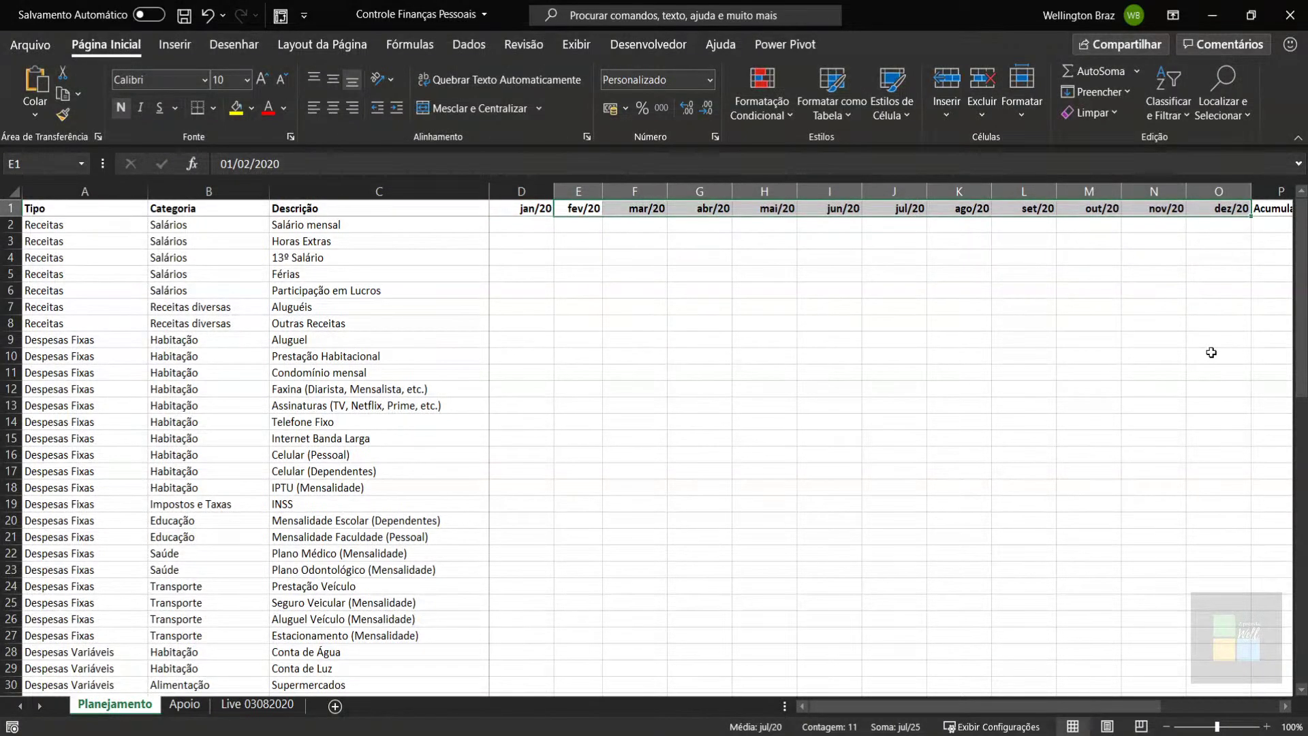
pyautogui.press('Delete')
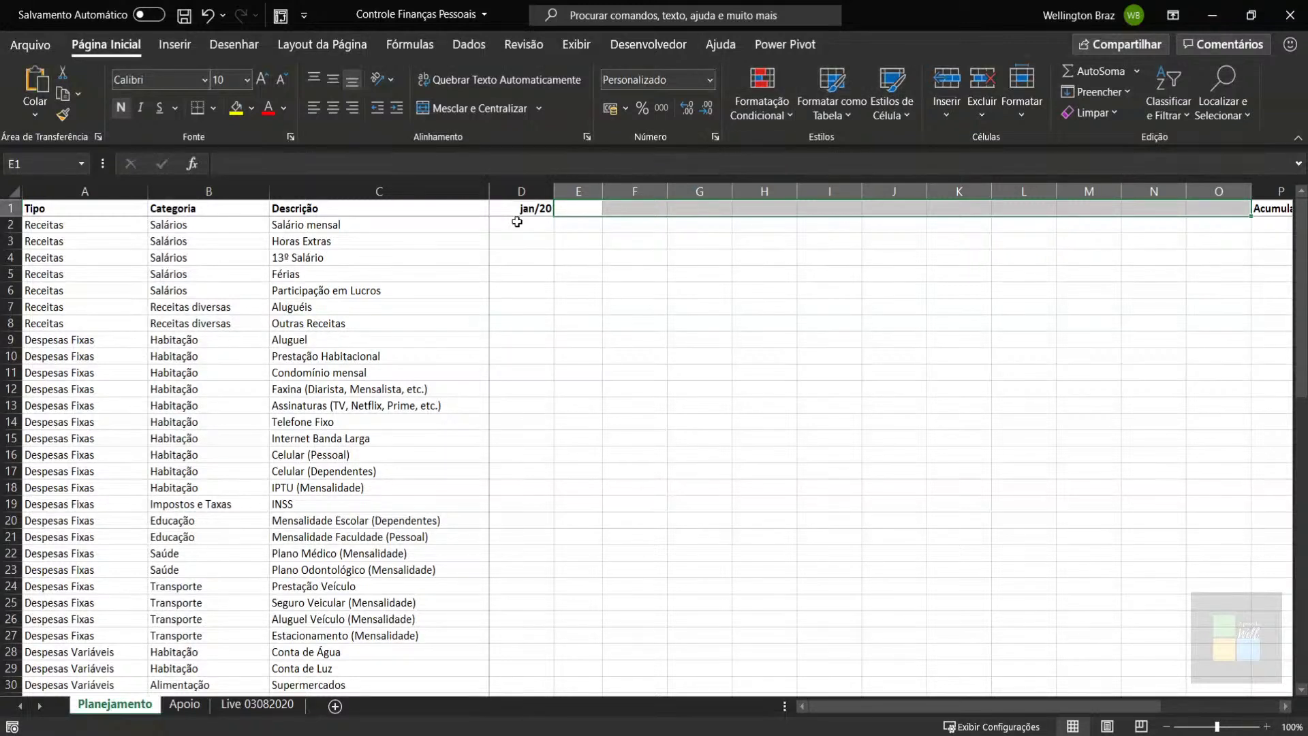
pyautogui.moveTo(517, 208); pyautogui.dragTo(1227, 210)
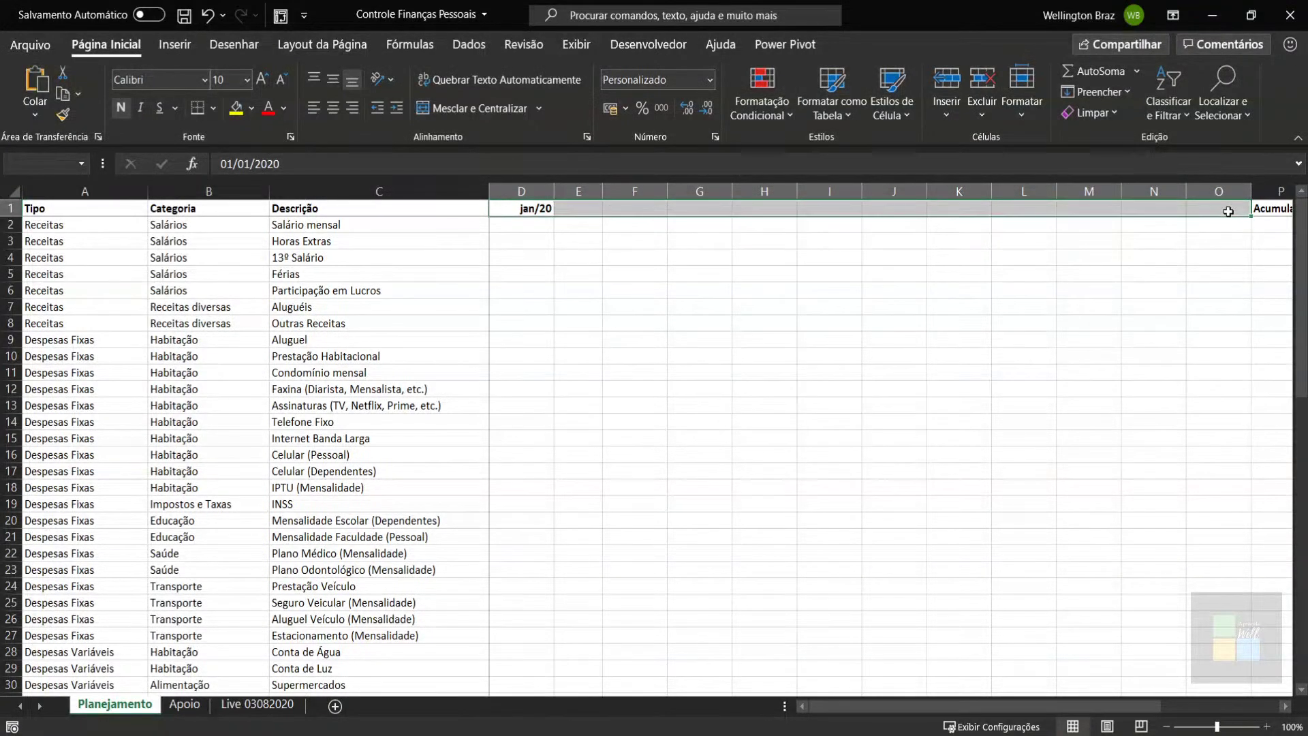
# Step: Enter the date 1/1/2020 as the first month heading in cell D1
pyautogui.click(527, 209)
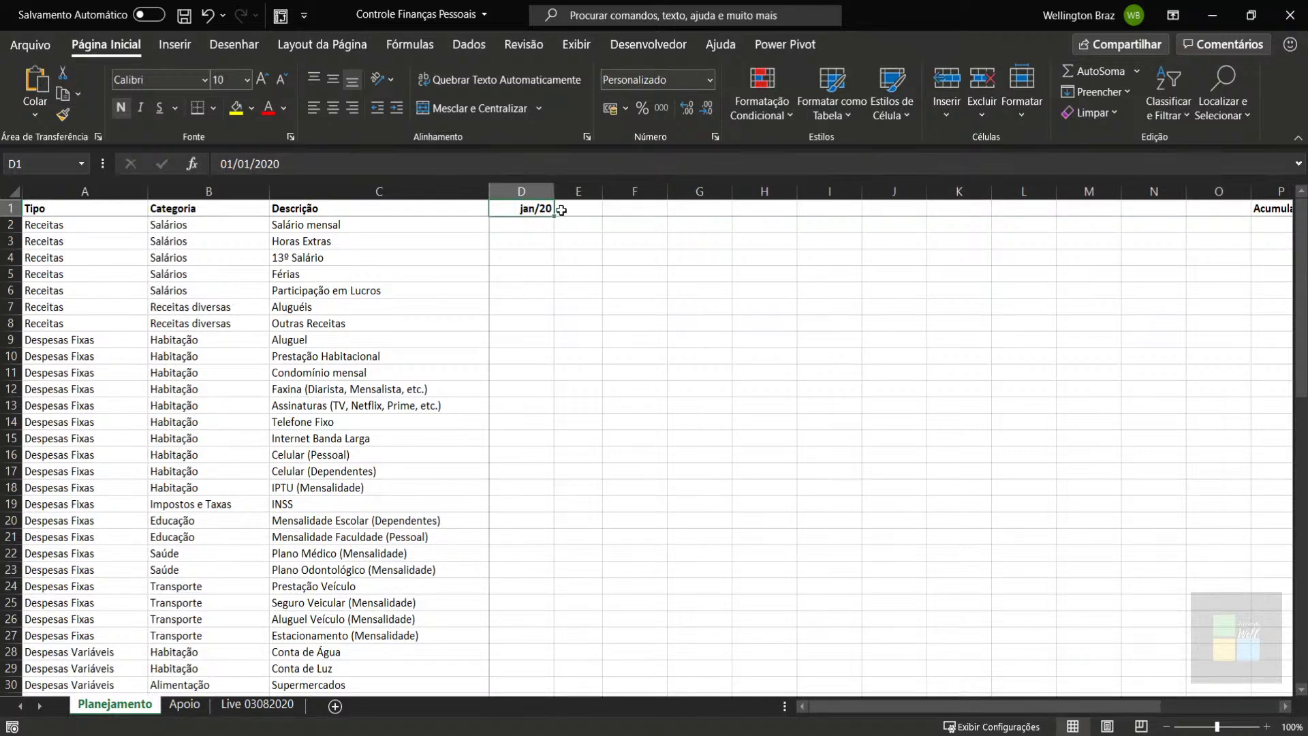
pyautogui.press('F2')
pyautogui.press('Escape')
pyautogui.write('1/1/')
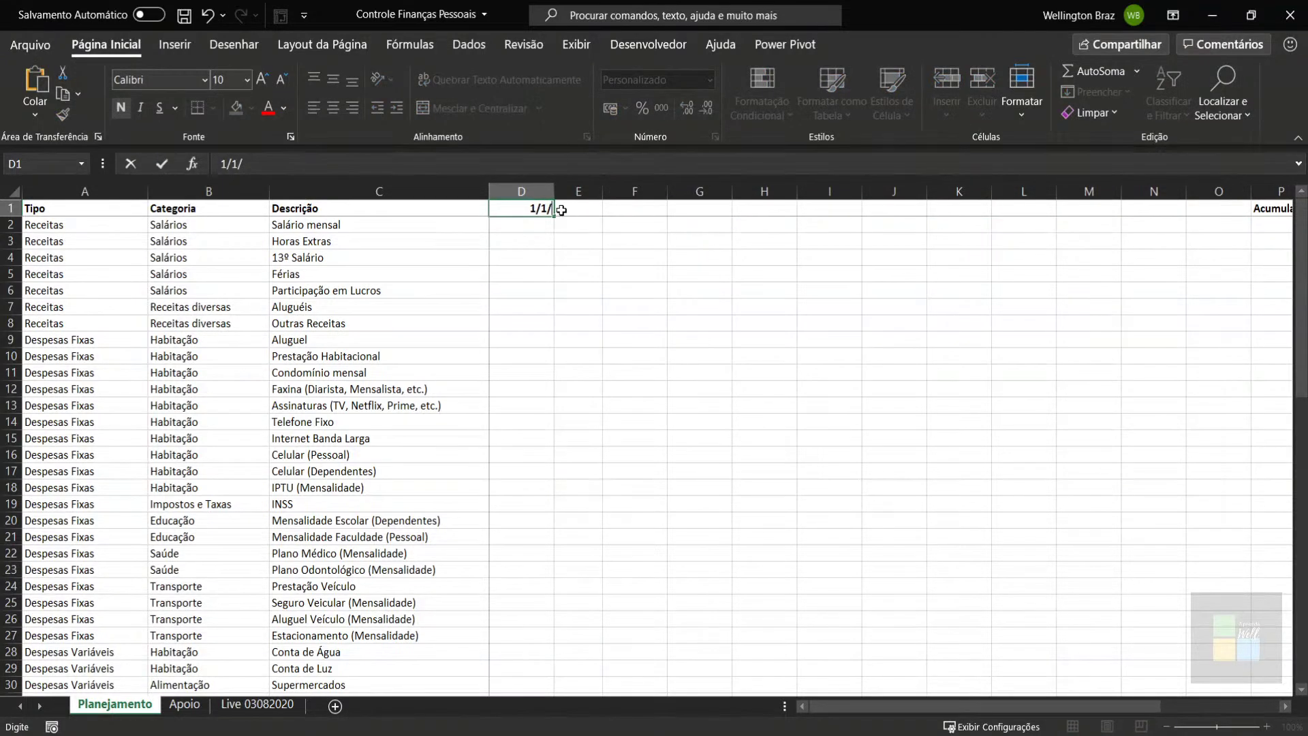
pyautogui.write('2020')
pyautogui.press('Tab')
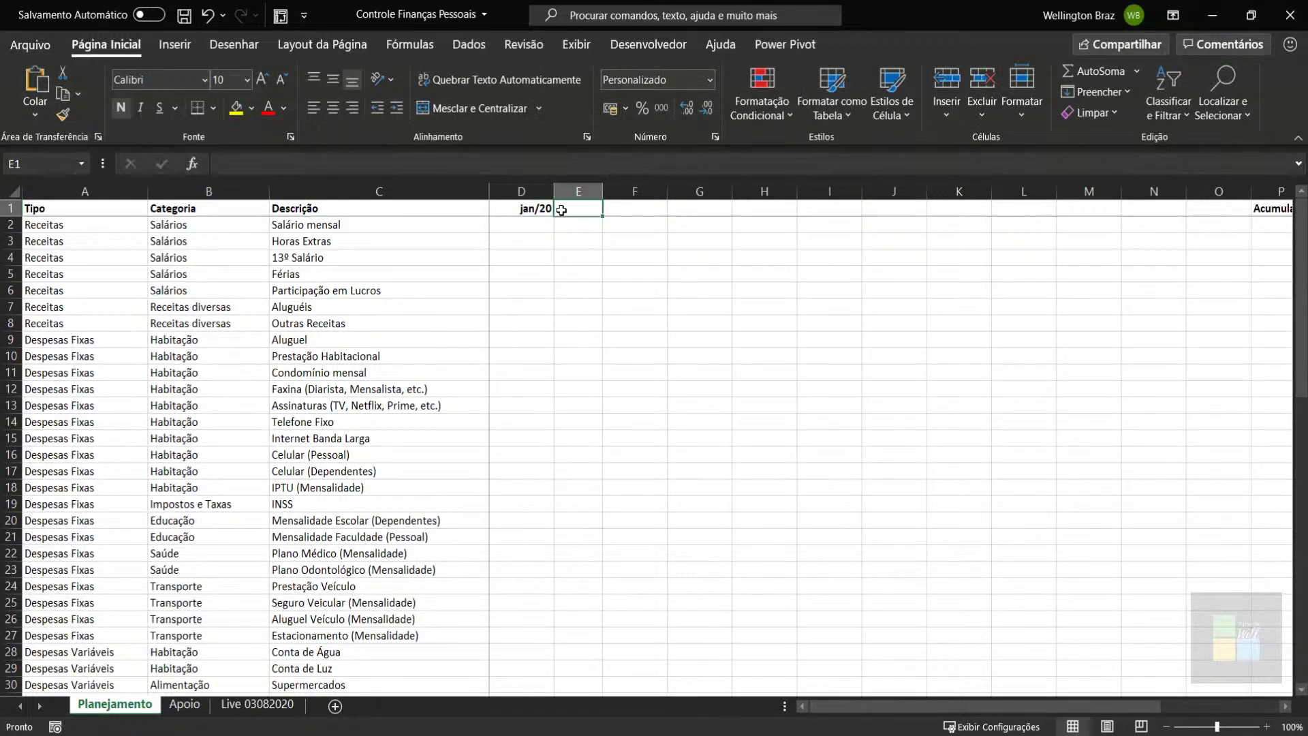
# Step: Try 1/2/2020 as the second month heading in cell E1 and clear it again
pyautogui.write('1/2/2020')
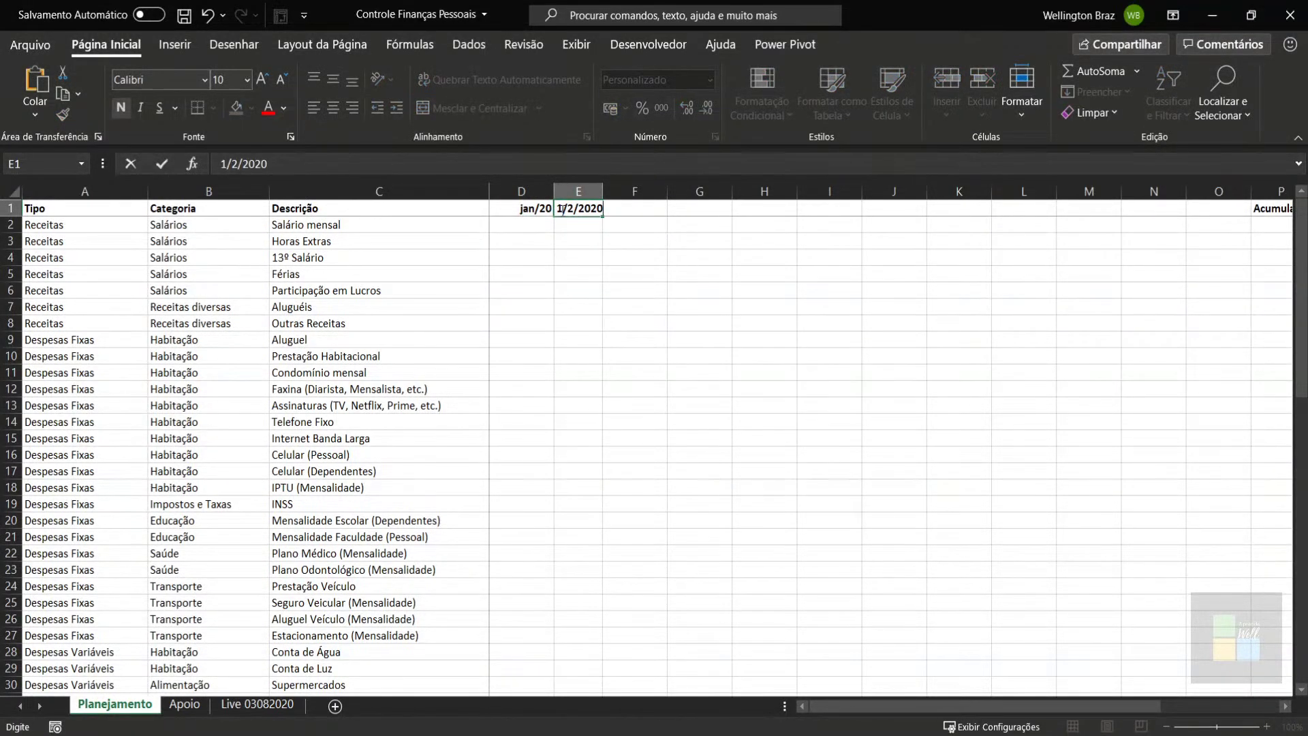
pyautogui.press('Tab')
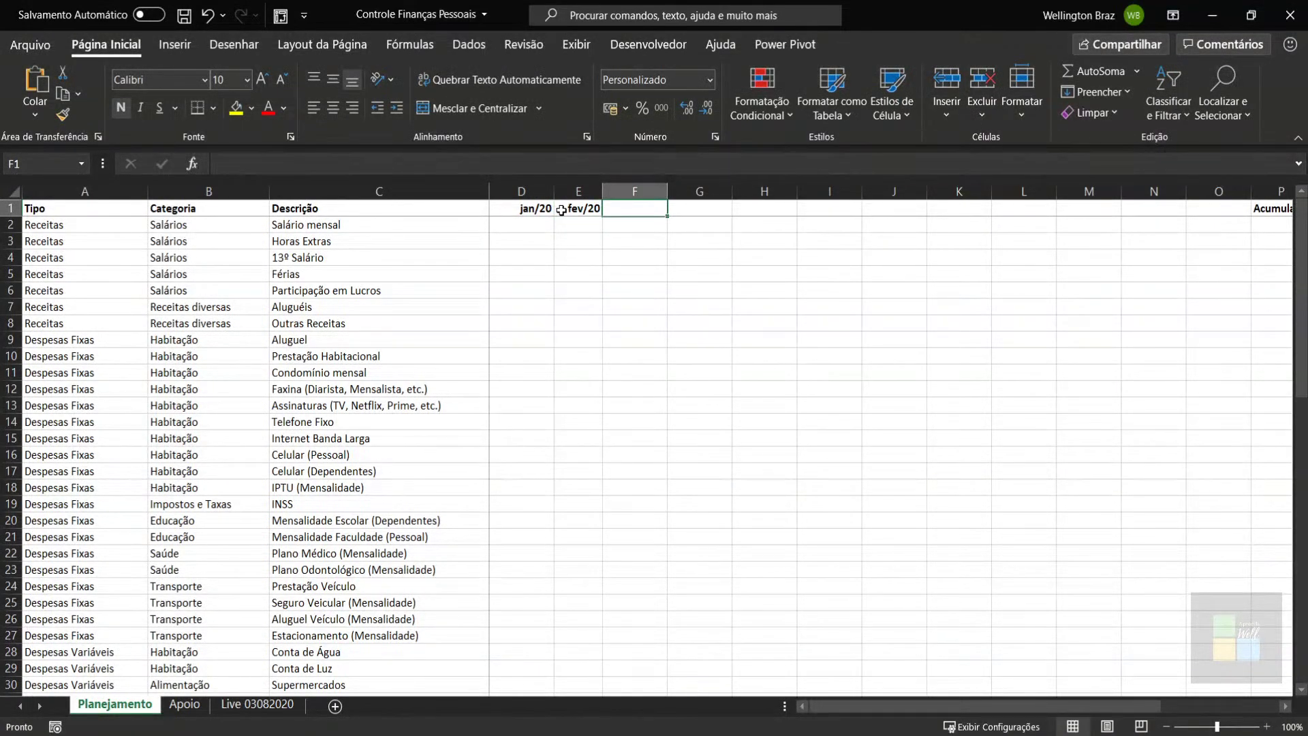
pyautogui.press('Left')
pyautogui.press('Delete')
pyautogui.press('Left')
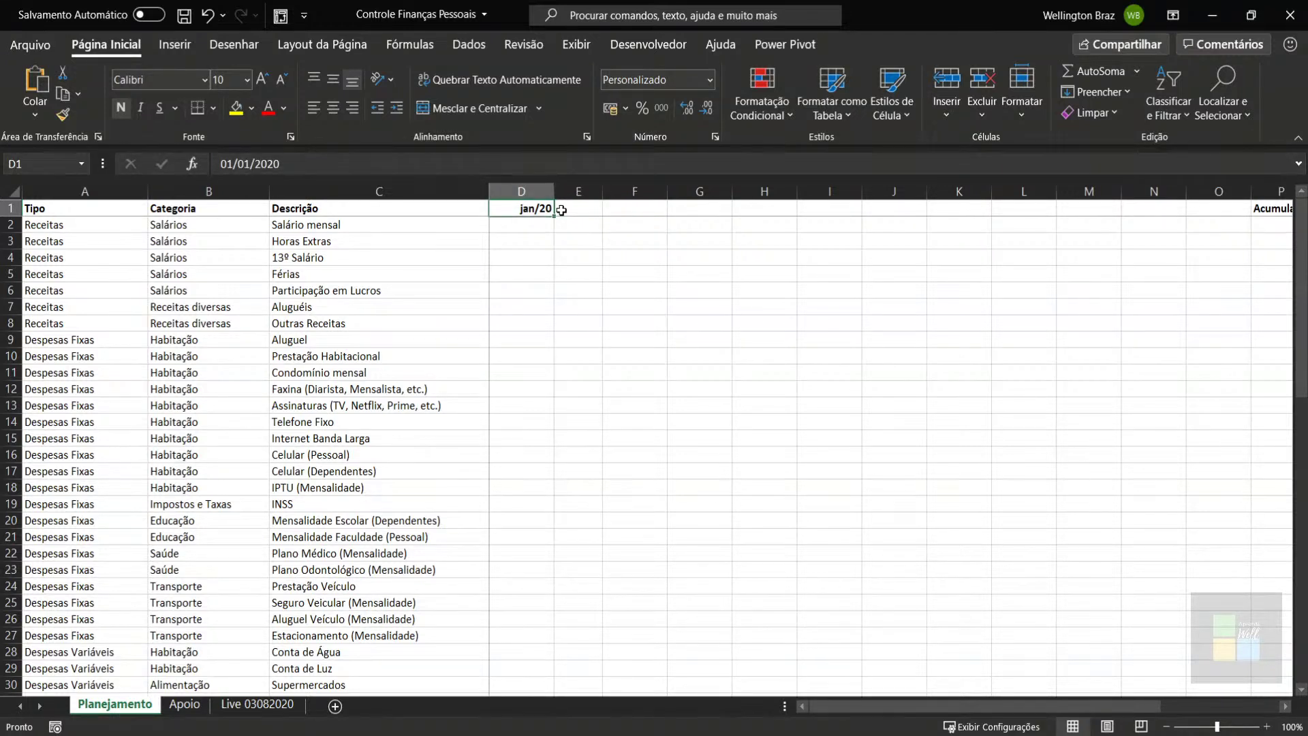
# Step: Fill the range D1:O1 with a monthly date series from jan/20 to dez/20
pyautogui.hotkey('shift', 'Right')
pyautogui.hotkey('shift', 'Right')
pyautogui.hotkey('shift', 'Right')
pyautogui.hotkey('shift', 'Right')
pyautogui.hotkey('shift', 'Right')
pyautogui.hotkey('shift', 'Right')
pyautogui.hotkey('shift', 'Right')
pyautogui.hotkey('shift', 'Right')
pyautogui.hotkey('shift', 'Right')
pyautogui.hotkey('shift', 'Right')
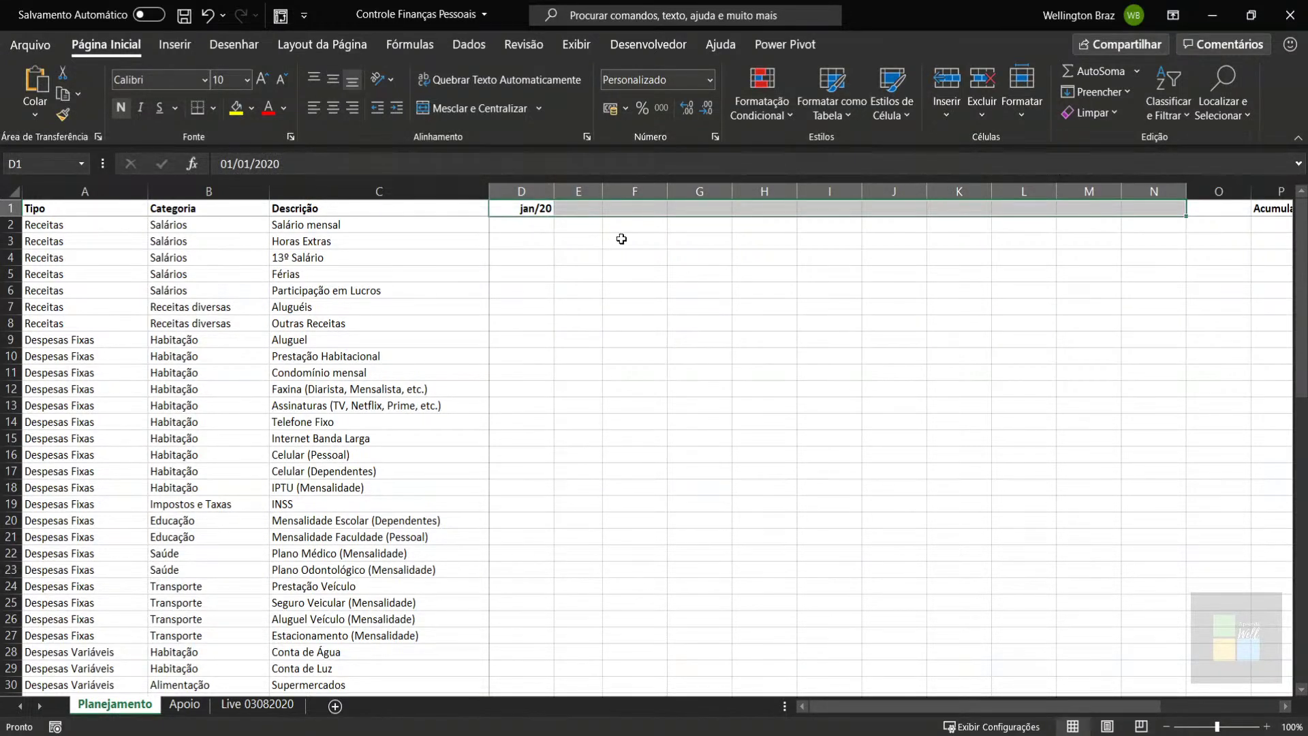
pyautogui.moveTo(518, 208); pyautogui.dragTo(1227, 208)
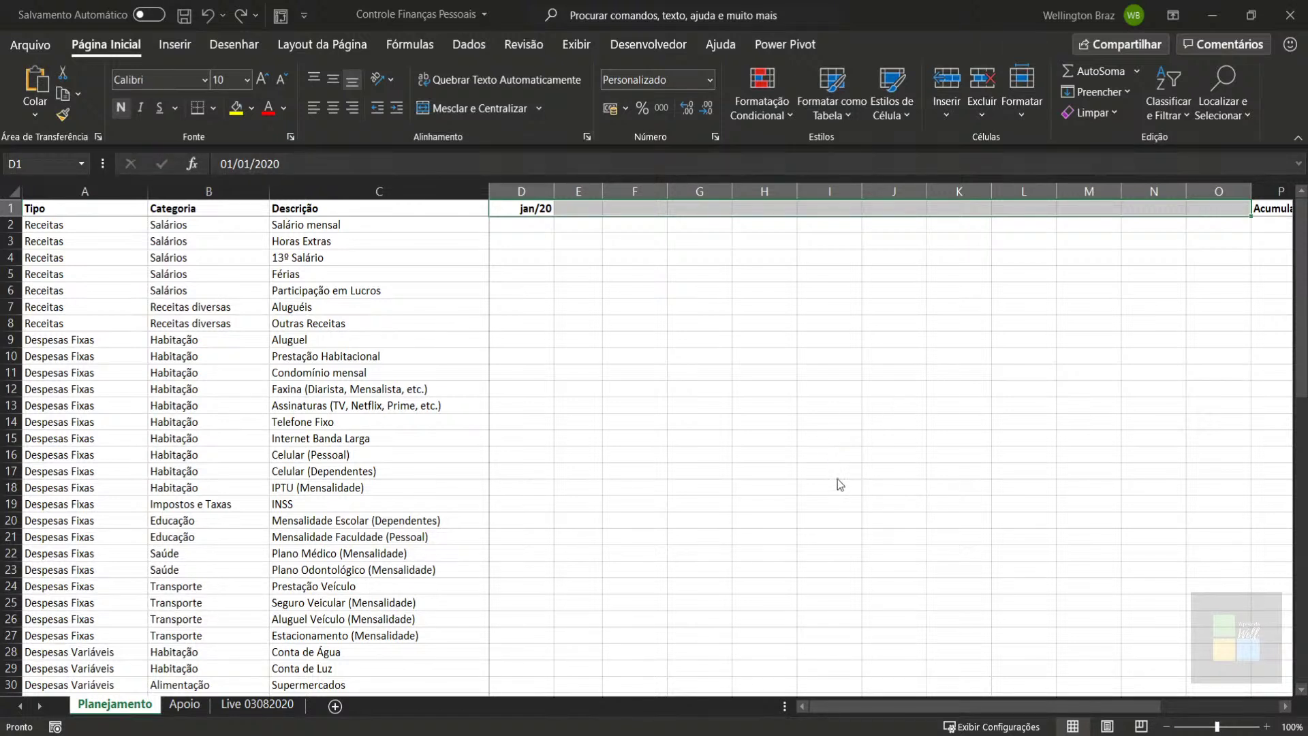
pyautogui.hotkey('ctrl', 'y')
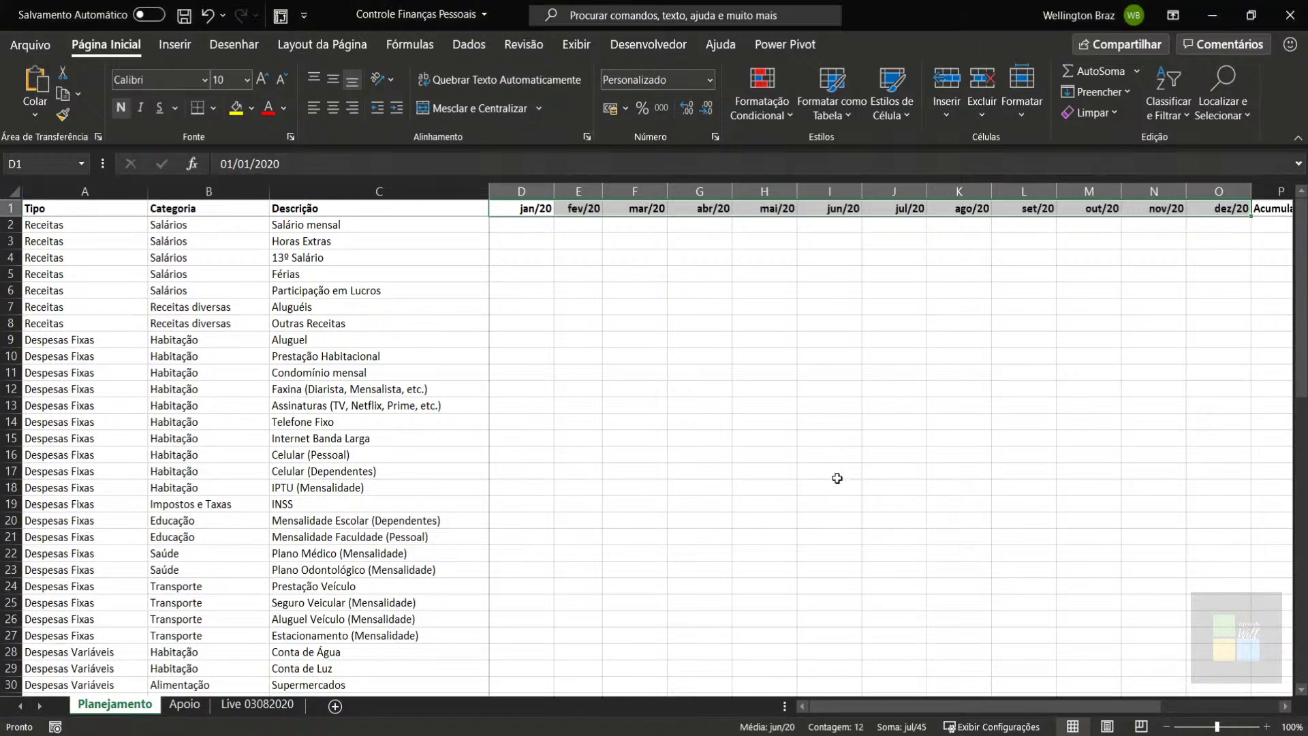
# Step: Clear the filled month headings in E1:O1, keeping only jan/20
pyautogui.click(1242, 209)
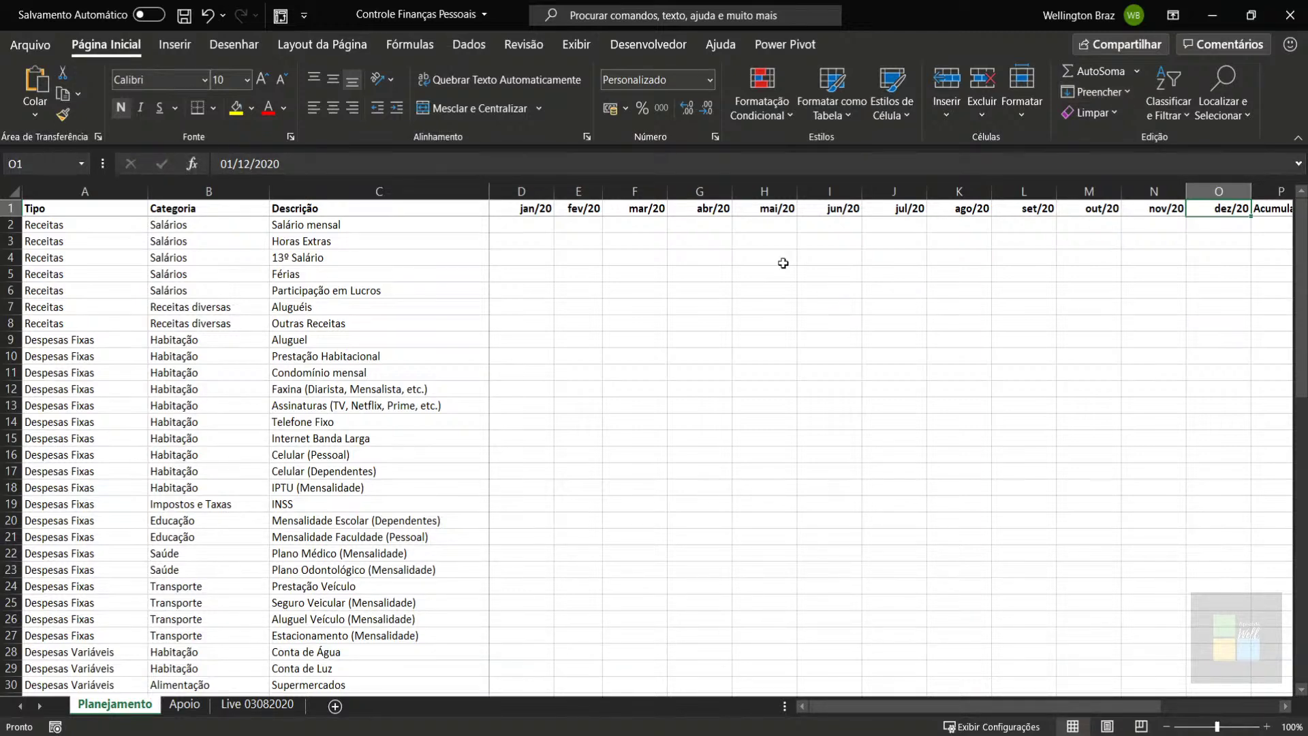
pyautogui.click(588, 209)
pyautogui.moveTo(587, 209); pyautogui.dragTo(1107, 203)
pyautogui.press('Delete')
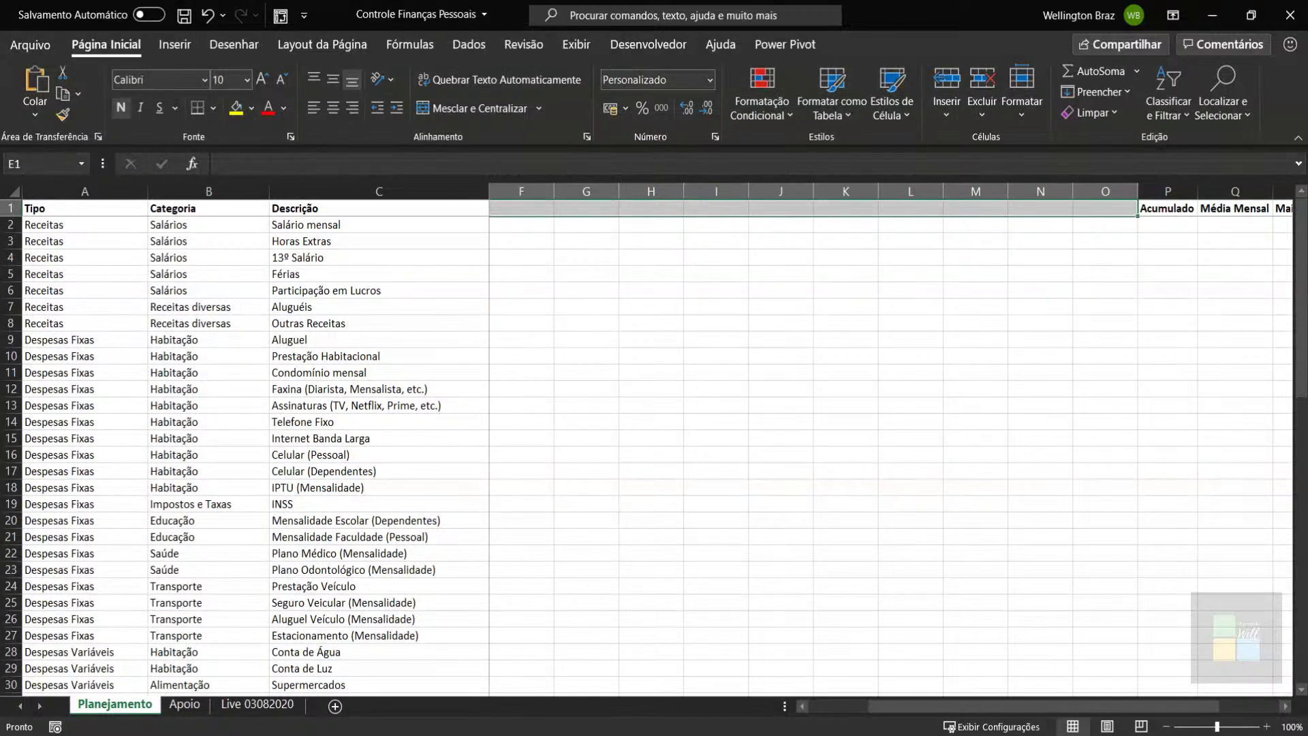
pyautogui.moveTo(940, 712); pyautogui.dragTo(862, 712)
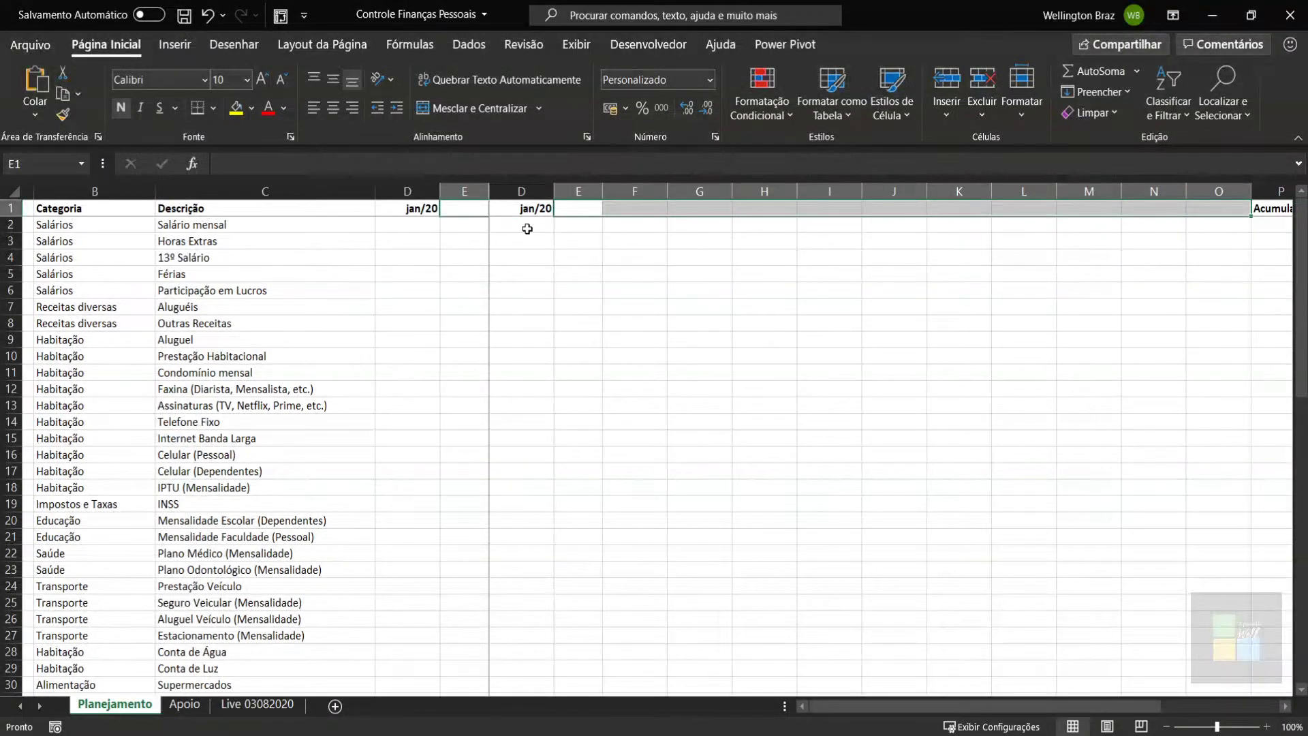
pyautogui.click(505, 209)
pyautogui.press('Left')
pyautogui.press('Left')
pyautogui.press('Left')
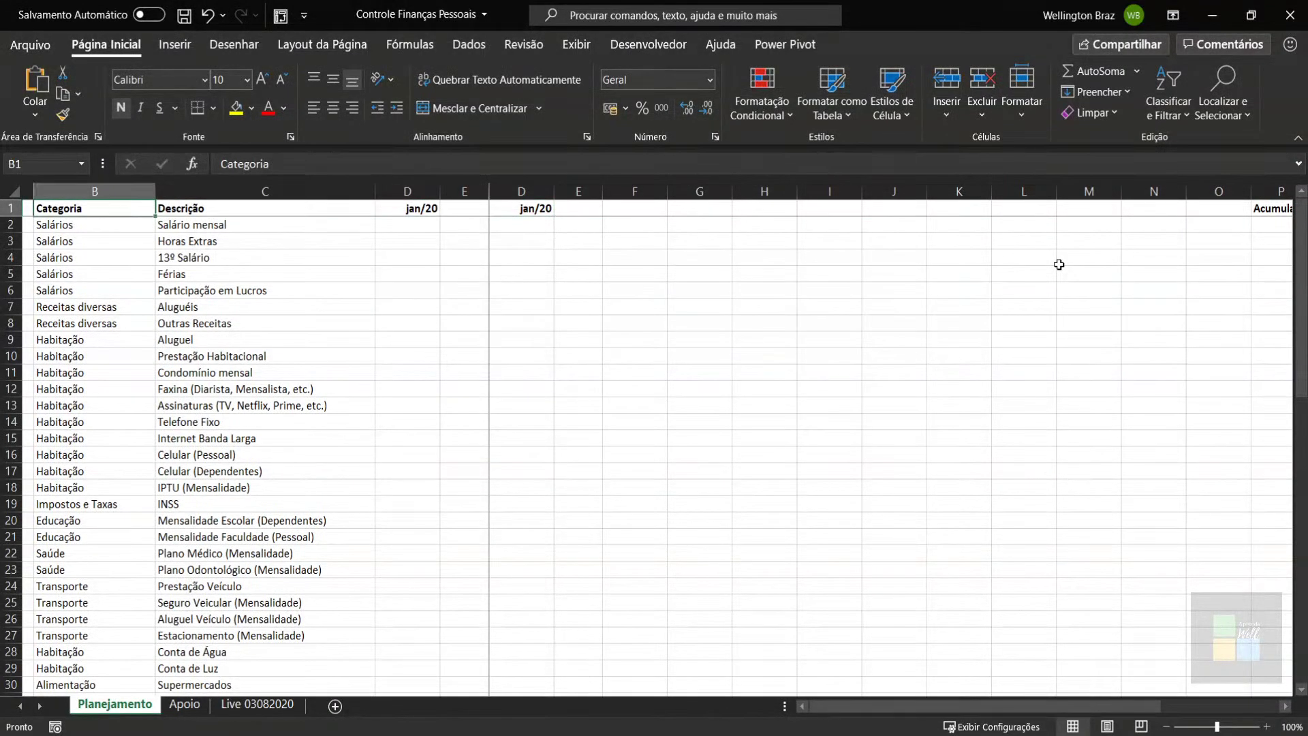
pyautogui.press('Right')
pyautogui.press('Right')
pyautogui.press('Right')
pyautogui.press('Right')
pyautogui.press('Right')
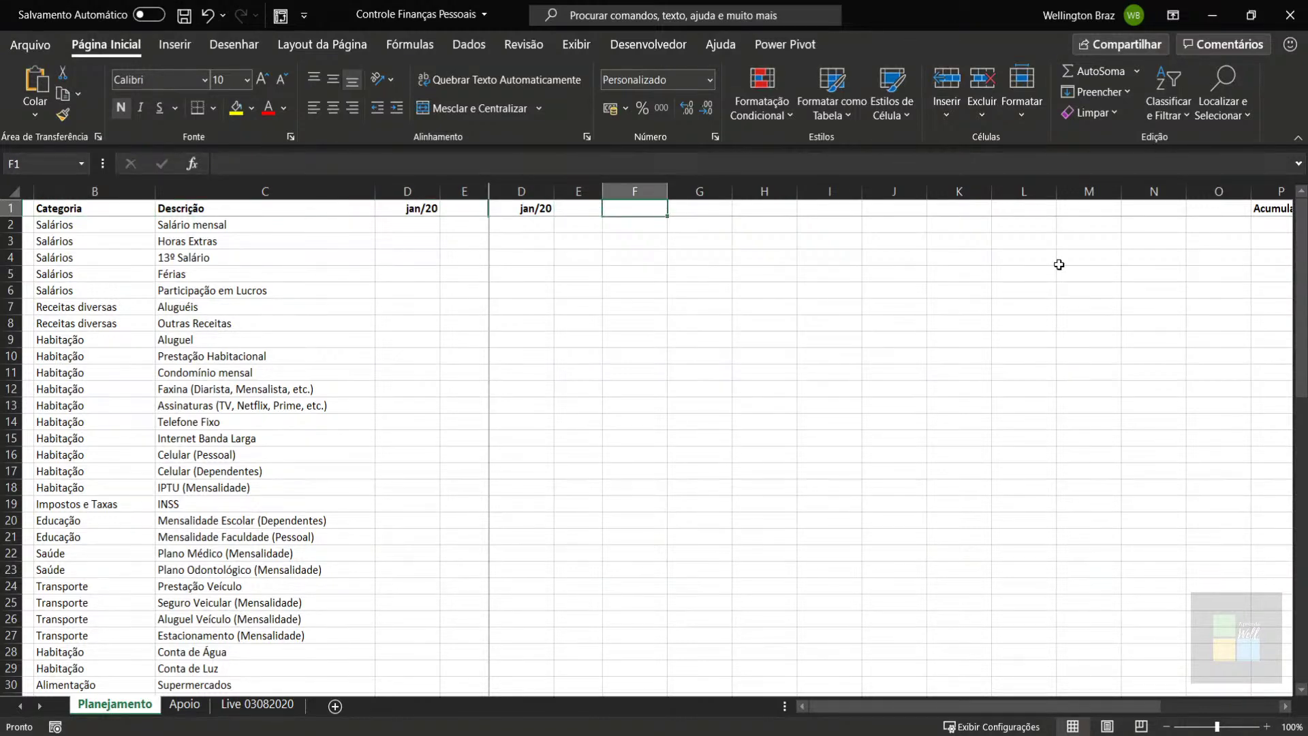
pyautogui.hotkey('ctrl', 'Right')
pyautogui.hotkey('ctrl', 'Left')
pyautogui.hotkey('ctrl', 'Left')
pyautogui.hotkey('ctrl', 'Left')
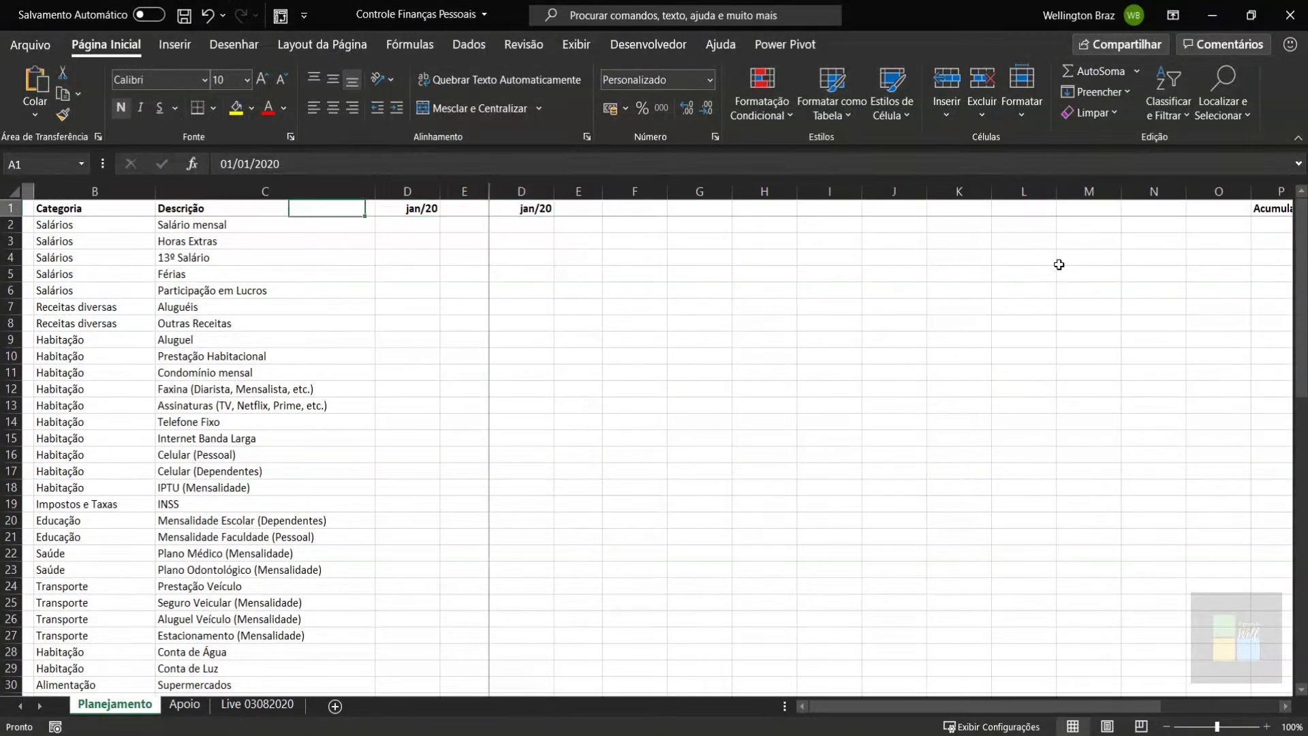
pyautogui.hotkey('ctrl', 'pagedown')
pyautogui.hotkey('ctrl', 'pageup')
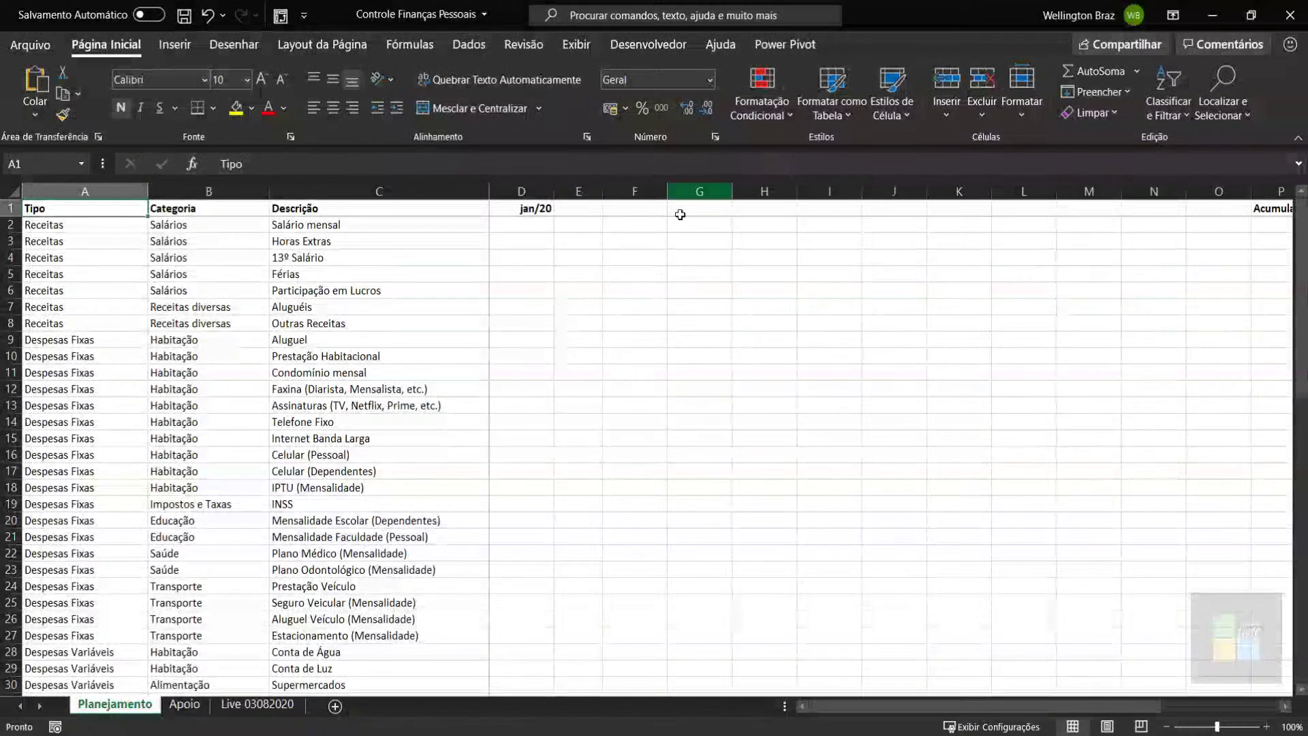
# Step: Extend the jan/20 heading in D1 across to O1 as consecutive months up to dez/20
pyautogui.click(511, 208)
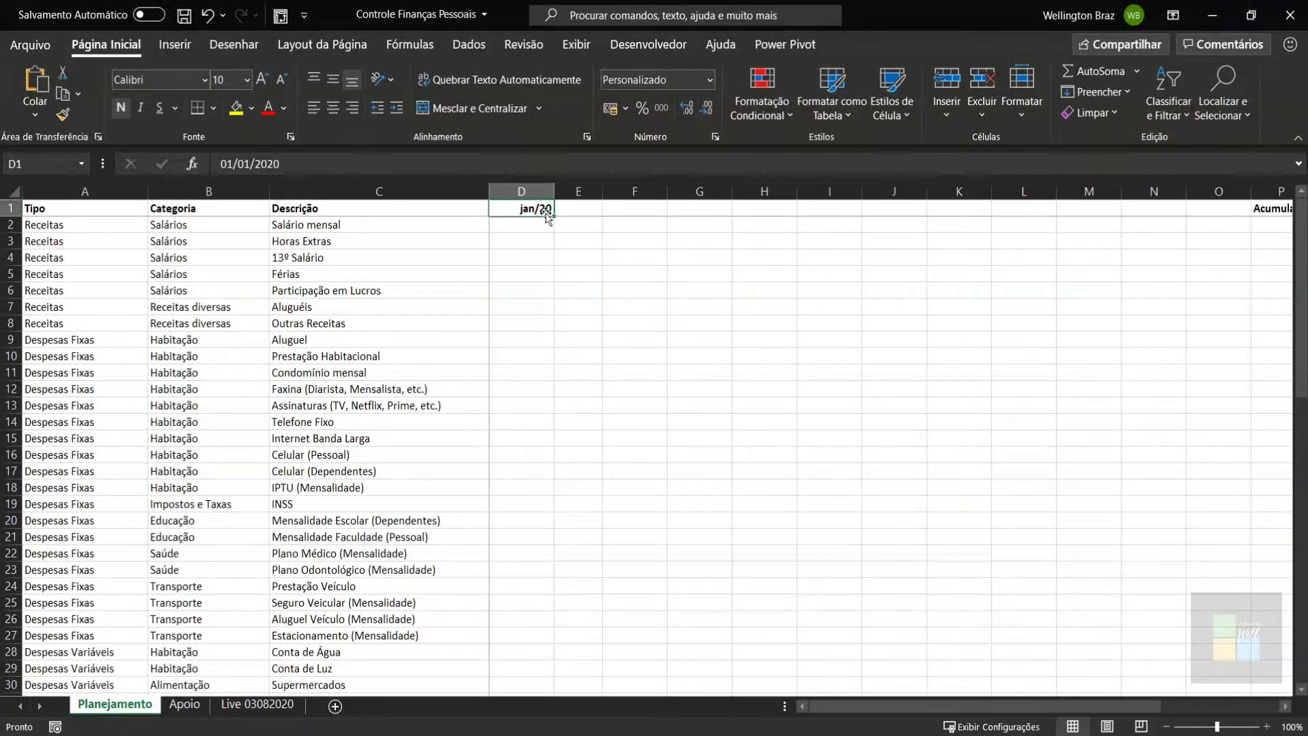
pyautogui.moveTo(555, 216); pyautogui.dragTo(1234, 219)
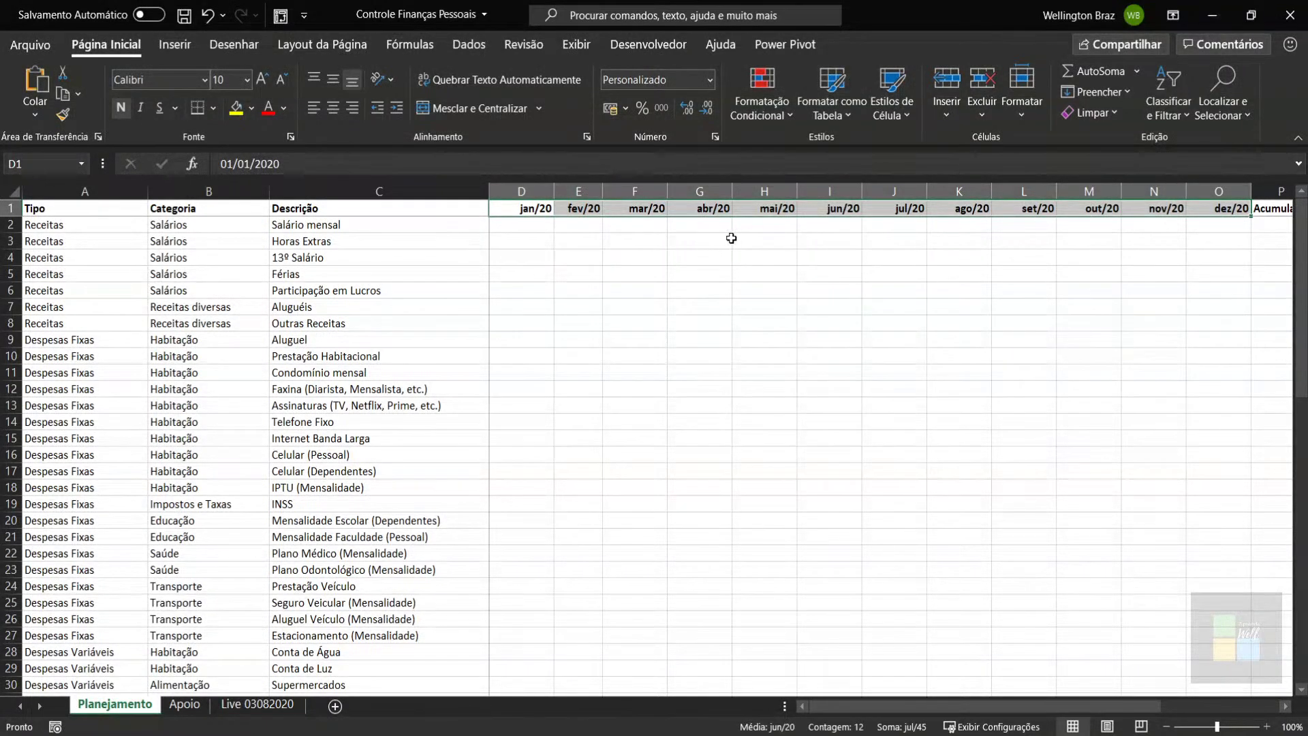
# Step: Remove the headings fev/20 through dez/20 from row 1 again
pyautogui.moveTo(626, 208); pyautogui.dragTo(1236, 208)
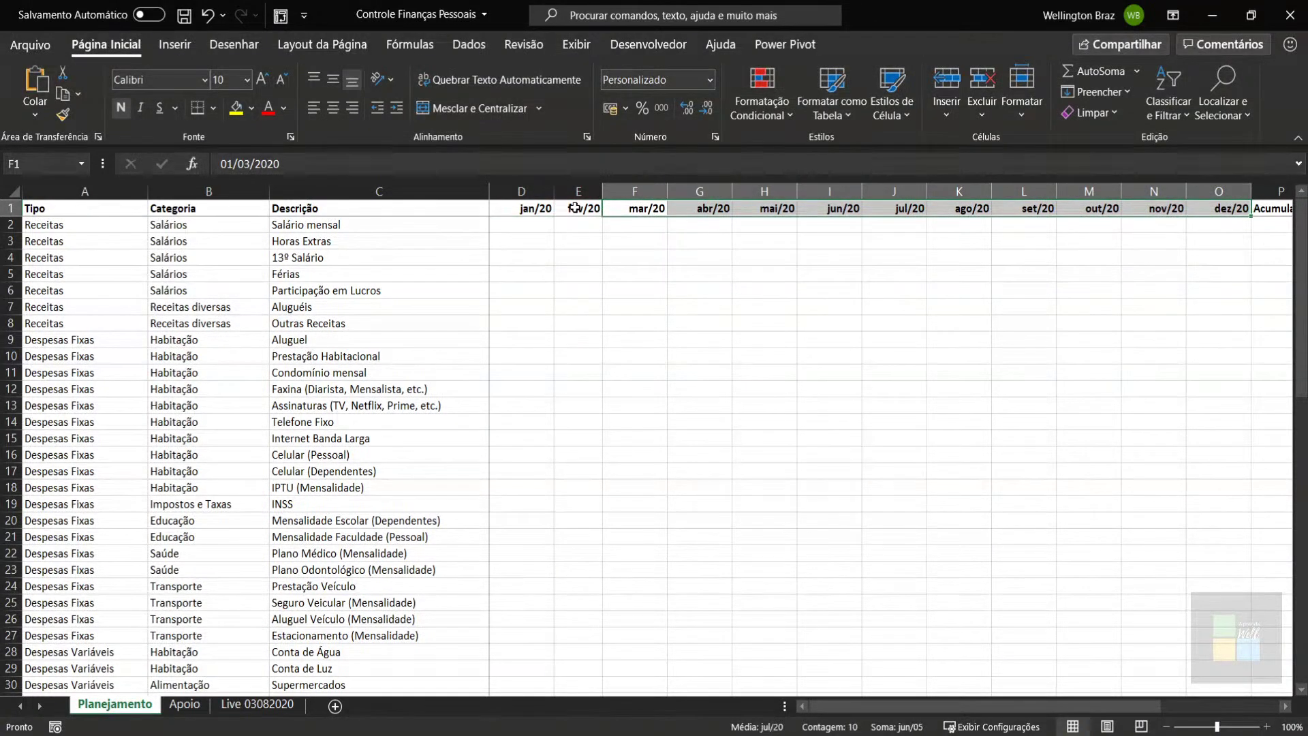
pyautogui.moveTo(576, 208); pyautogui.dragTo(1233, 219)
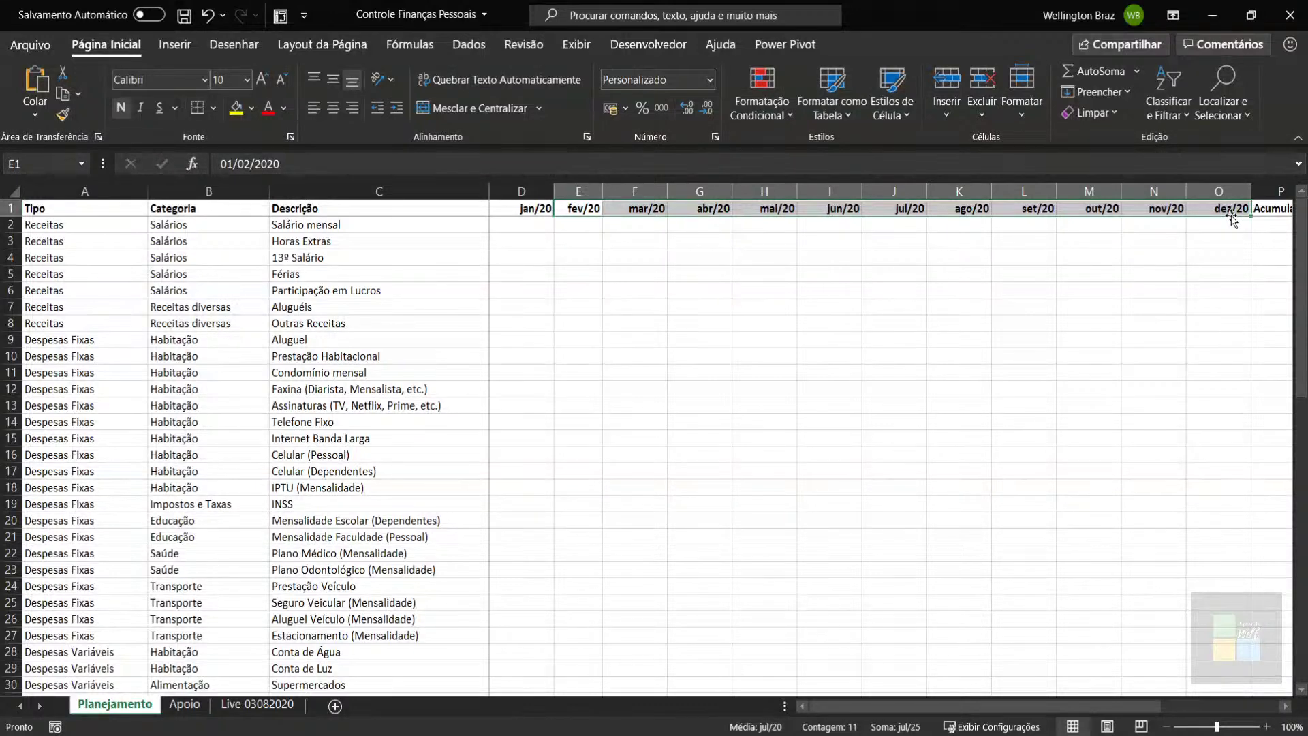
pyautogui.press('Delete')
# Step: Enter 1/2/2020 in E1 and extend the jan/20 and fev/20 pair as a monthly series through O1
pyautogui.click(534, 209)
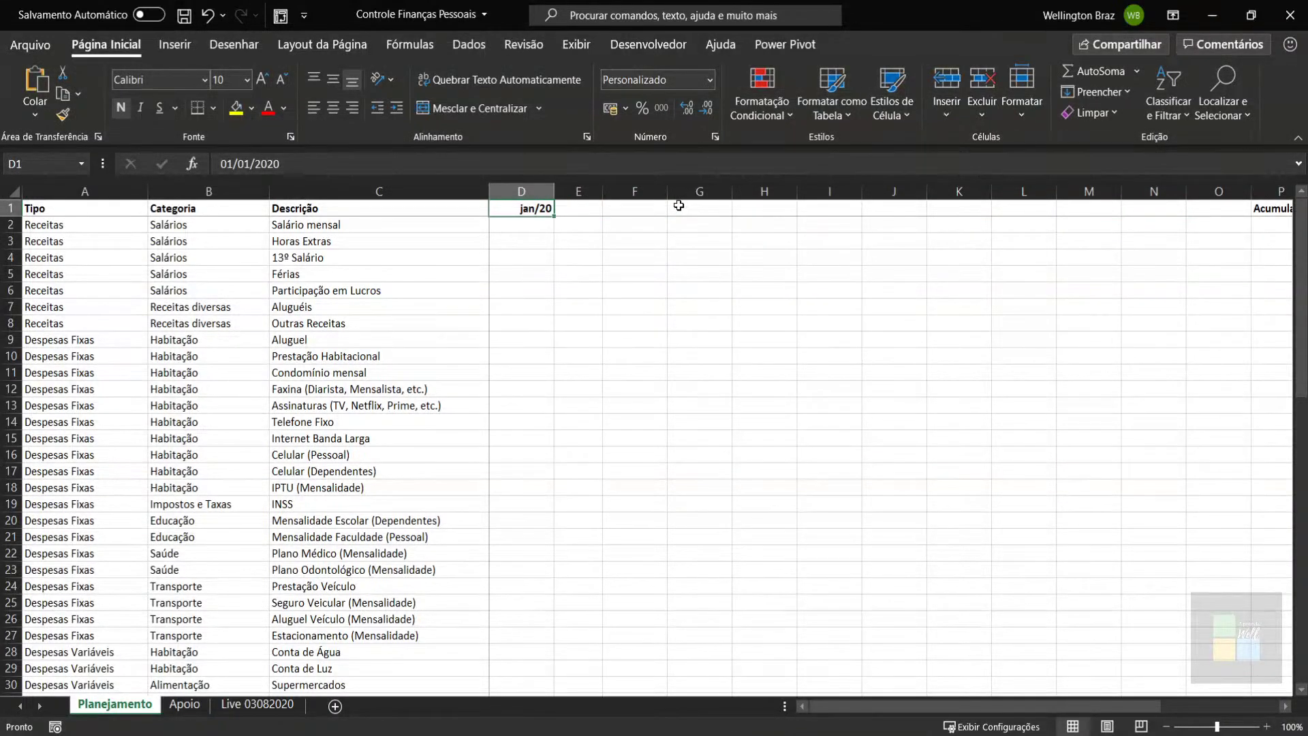
pyautogui.press('Right')
pyautogui.write('1/1')
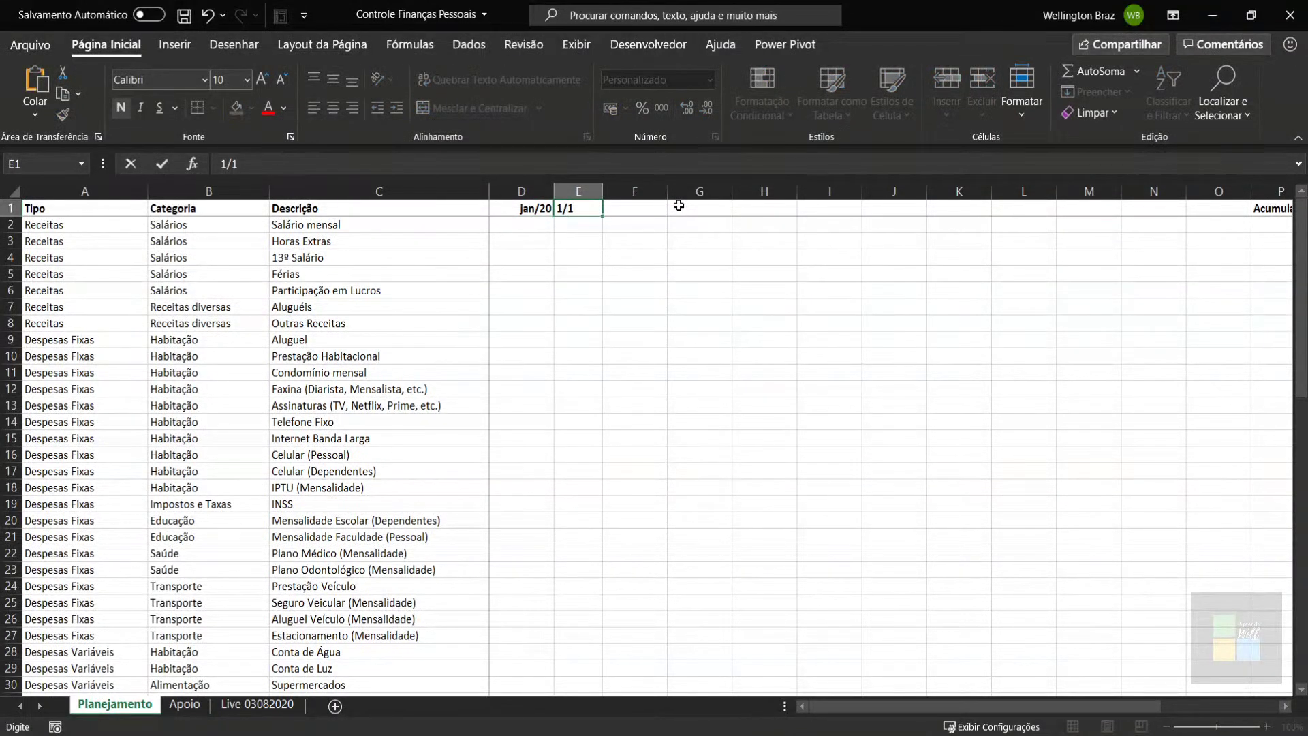
pyautogui.press('BackSpace')
pyautogui.write('2/2020')
pyautogui.press('Left')
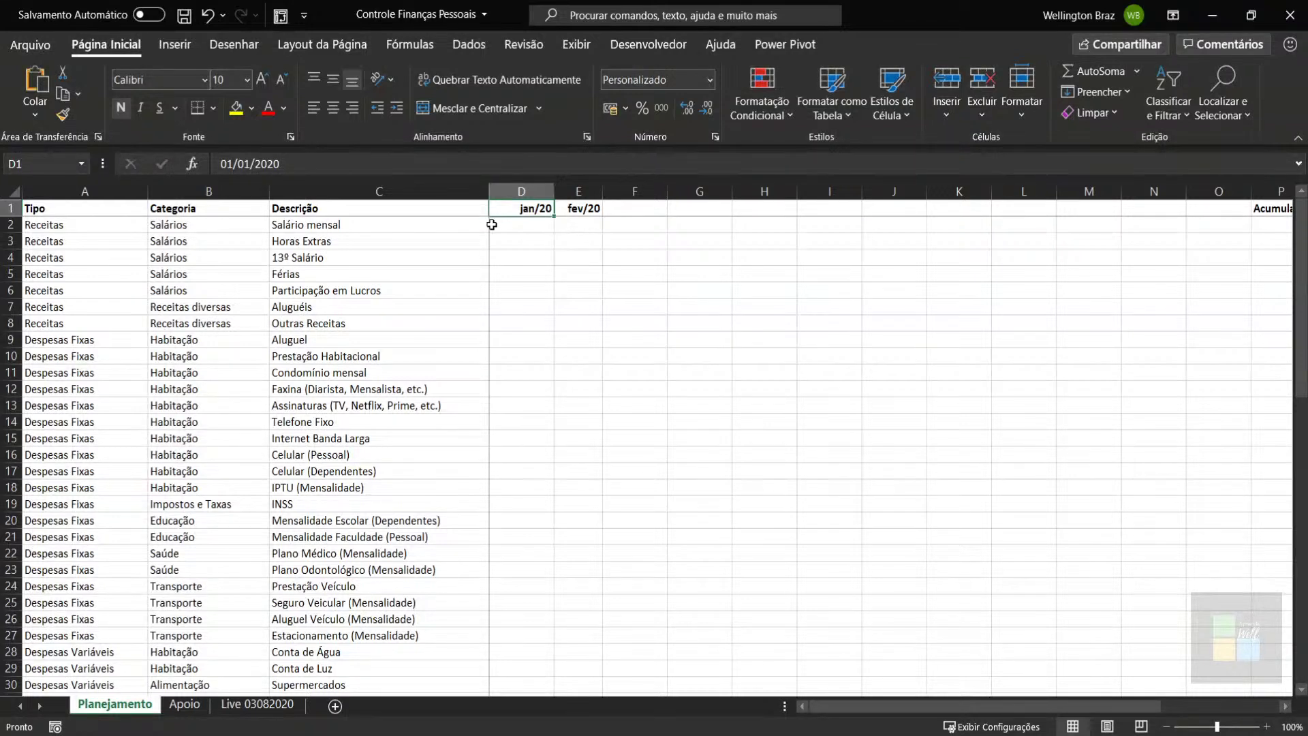
pyautogui.moveTo(512, 208); pyautogui.dragTo(1232, 216)
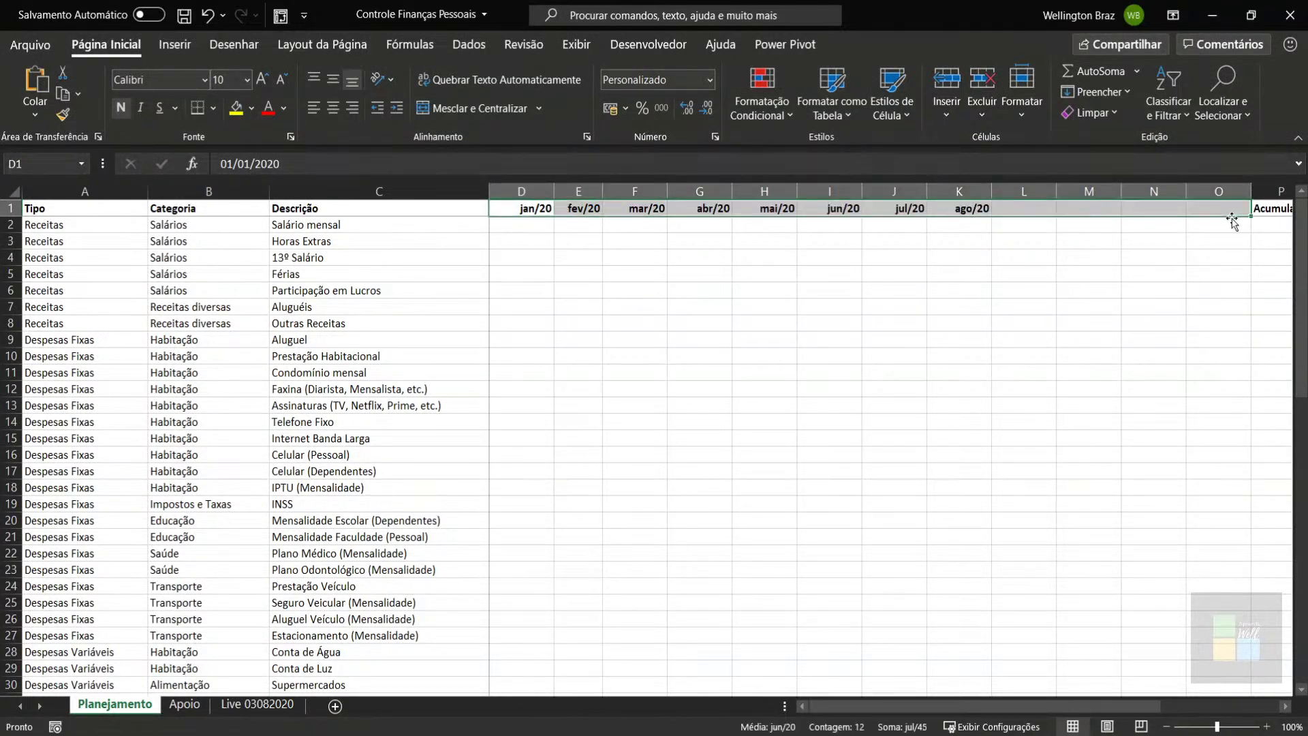
# Step: Examine the Acumulado heading in P1 and the Salário mensal range D2:O2 covering jan/20 to dez/20
pyautogui.click(1234, 211)
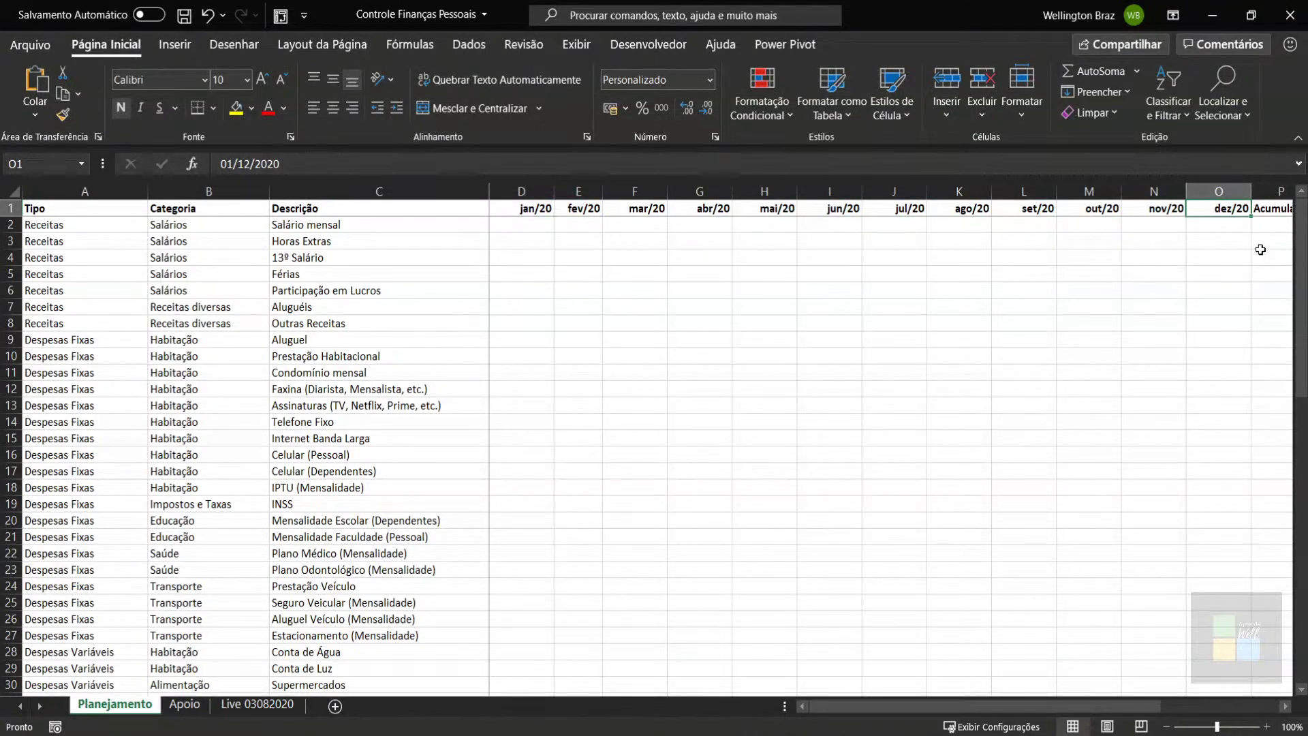
pyautogui.hscroll(1, 1261, 249)
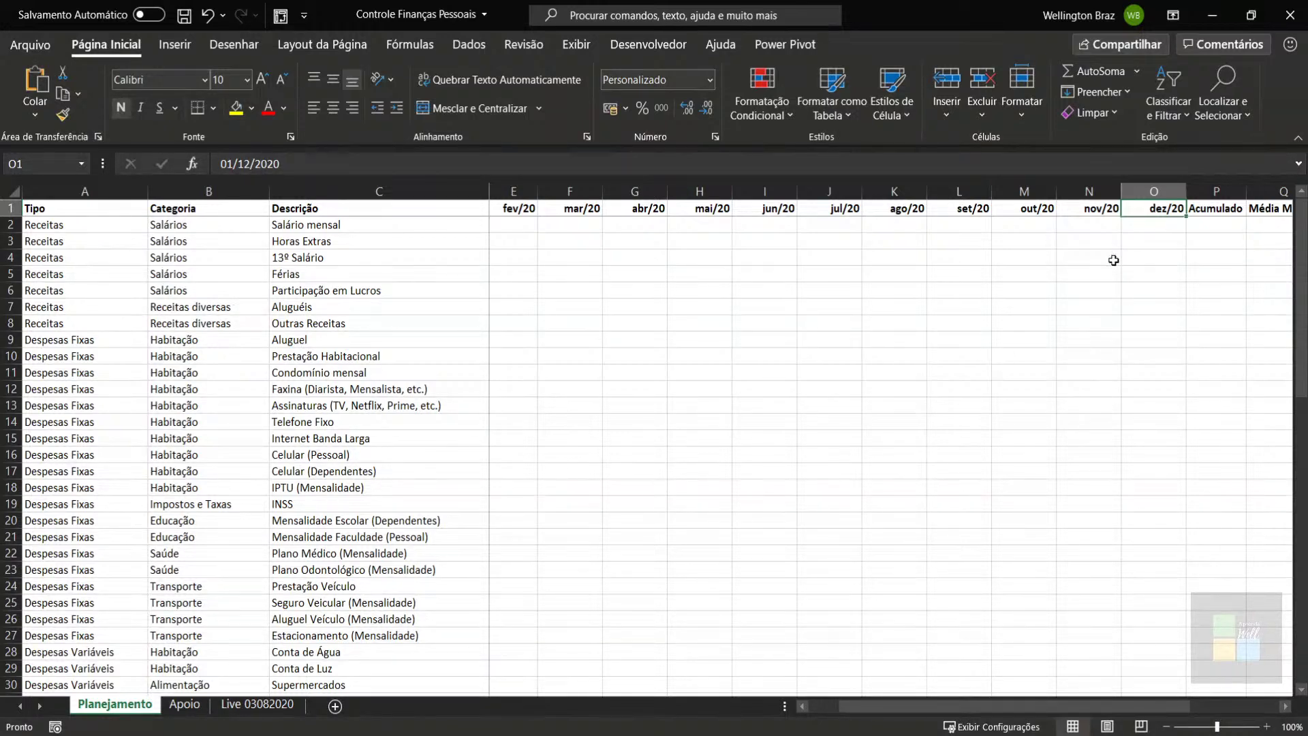
pyautogui.click(1215, 209)
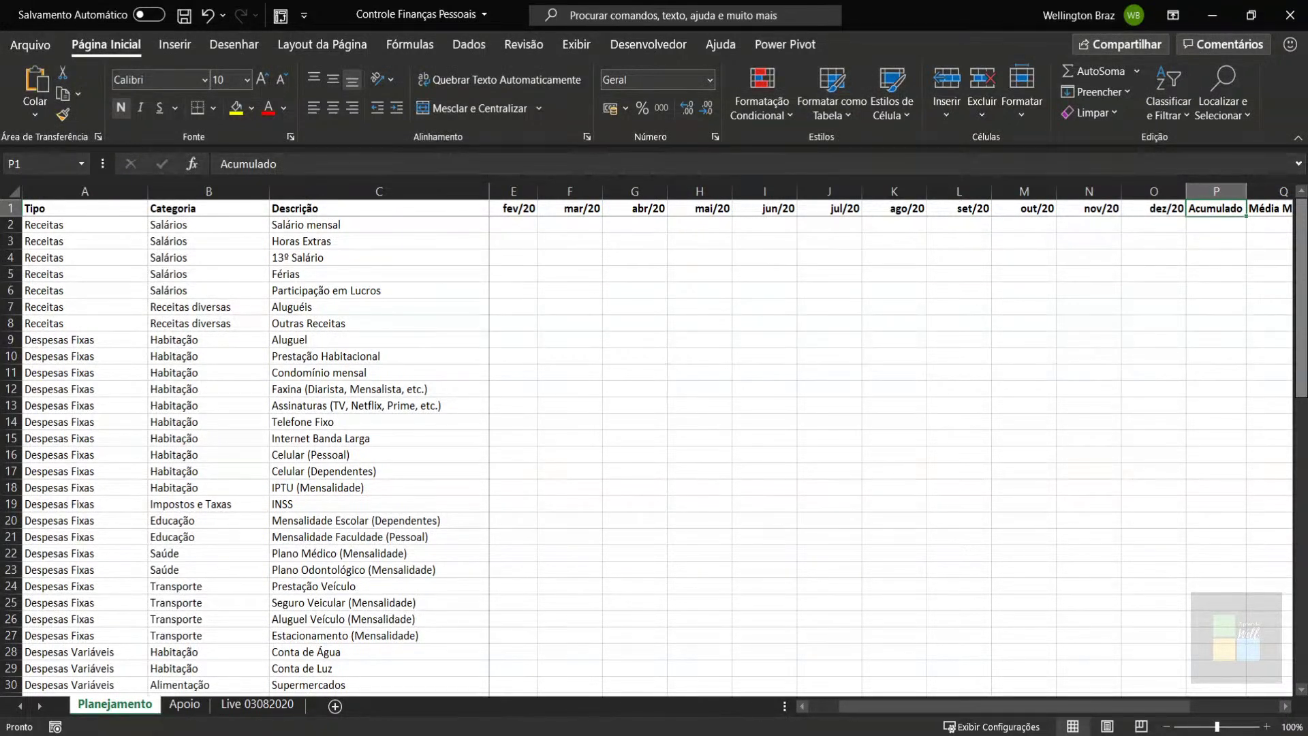
pyautogui.press('Down')
pyautogui.hotkey('shift', 'Left')
pyautogui.hotkey('shift', 'Left')
pyautogui.hotkey('shift', 'Left')
pyautogui.hotkey('shift', 'Left')
pyautogui.hotkey('shift', 'Left')
pyautogui.hotkey('shift', 'Left')
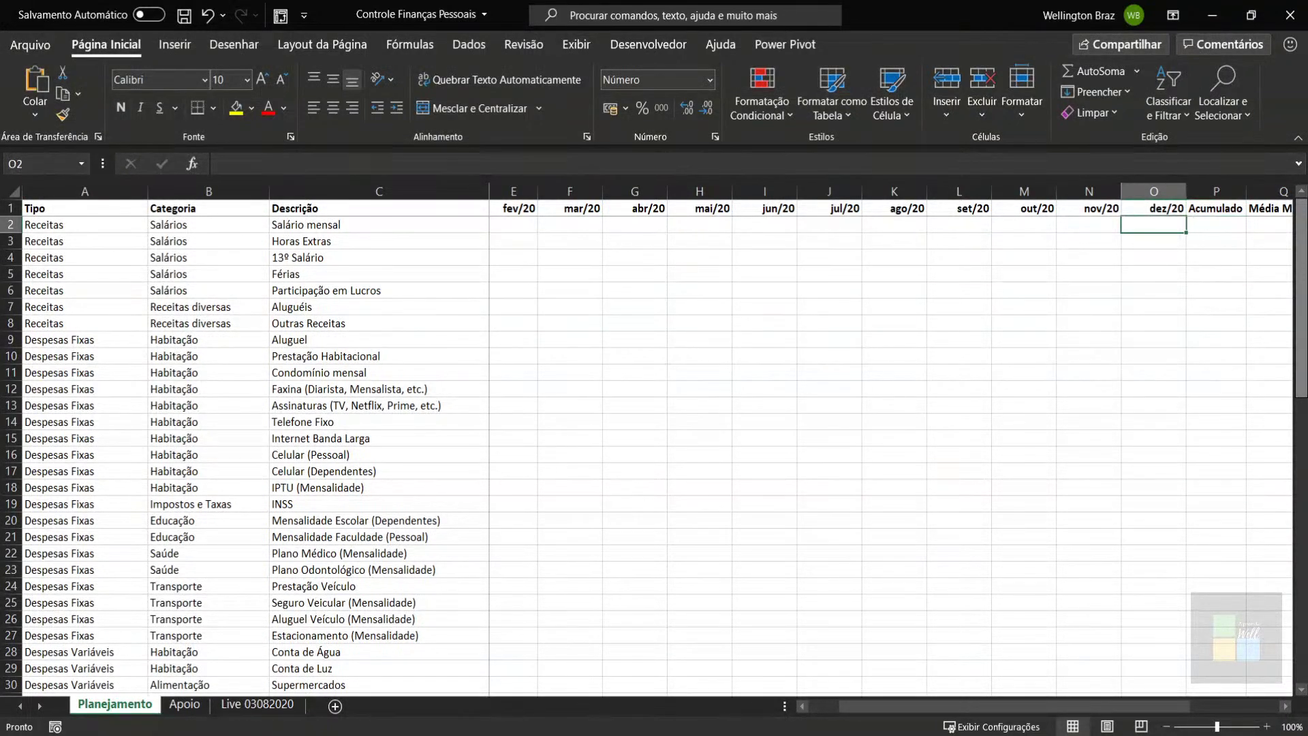
pyautogui.hotkey('shift', 'Left')
pyautogui.hotkey('shift', 'Left')
pyautogui.hotkey('shift', 'Left')
pyautogui.hotkey('shift', 'Left')
pyautogui.hotkey('shift', 'Left')
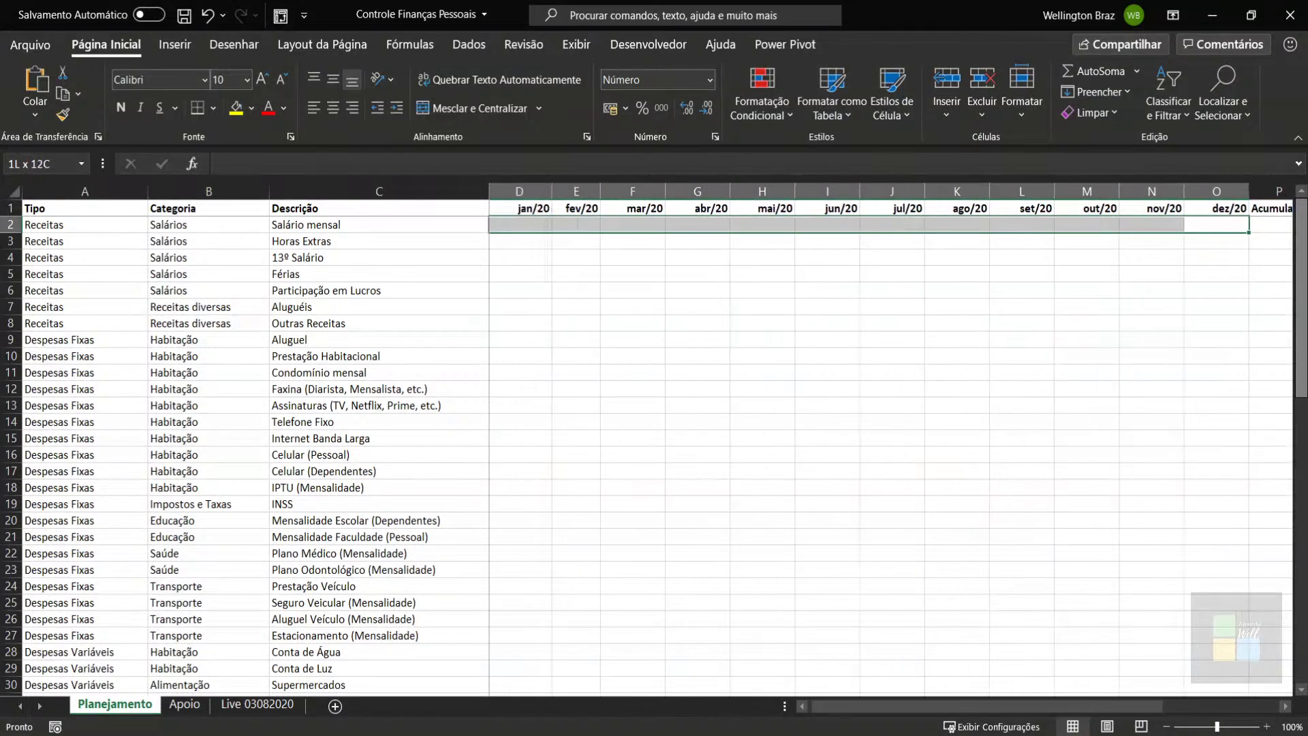
# Step: Review the summary columns Média Mensal, Maior Valor and Menor Valor beside Acumulado
pyautogui.press('Right')
pyautogui.press('Right')
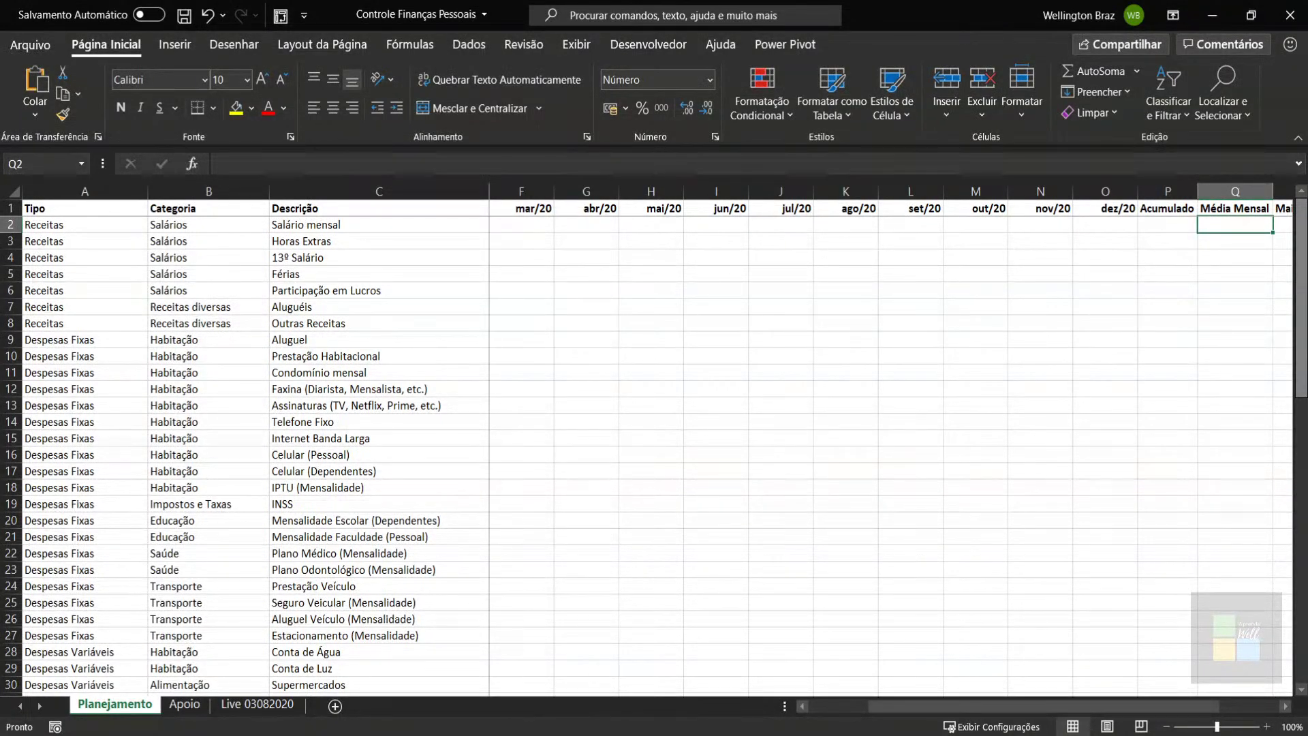
pyautogui.press('Right')
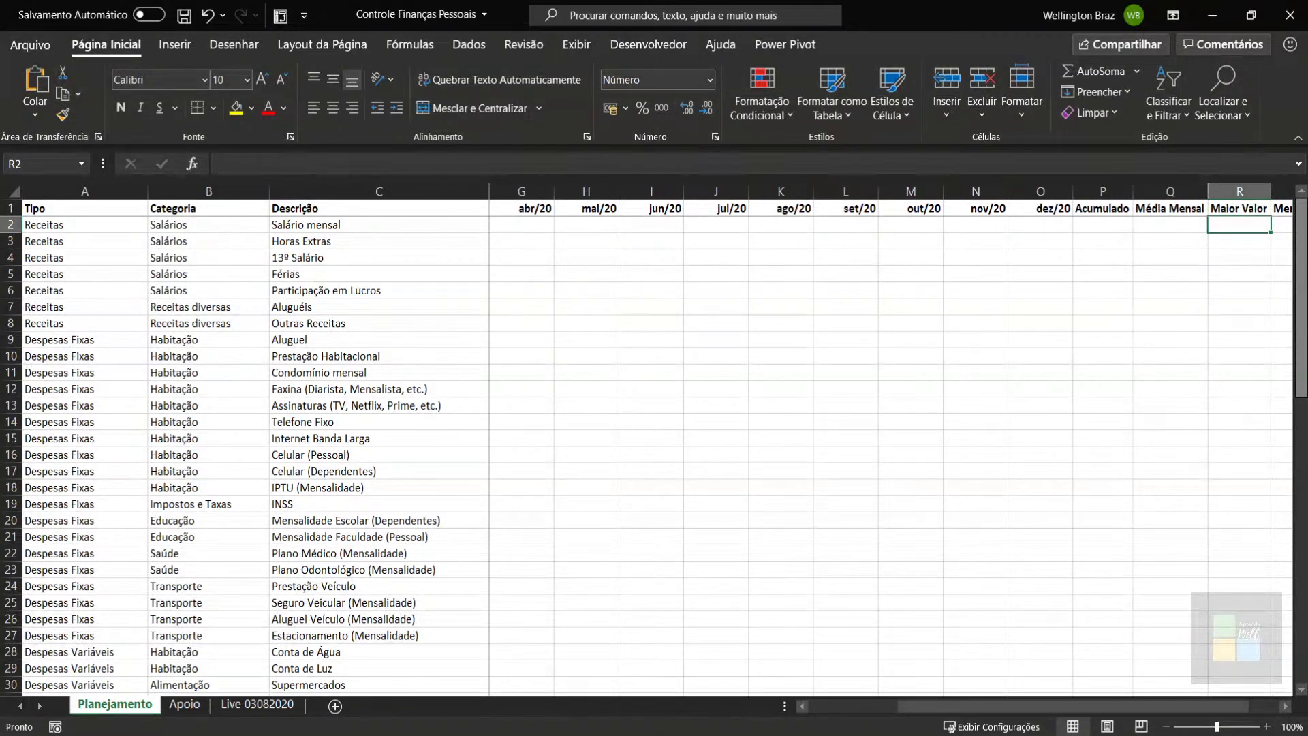
pyautogui.press('Right')
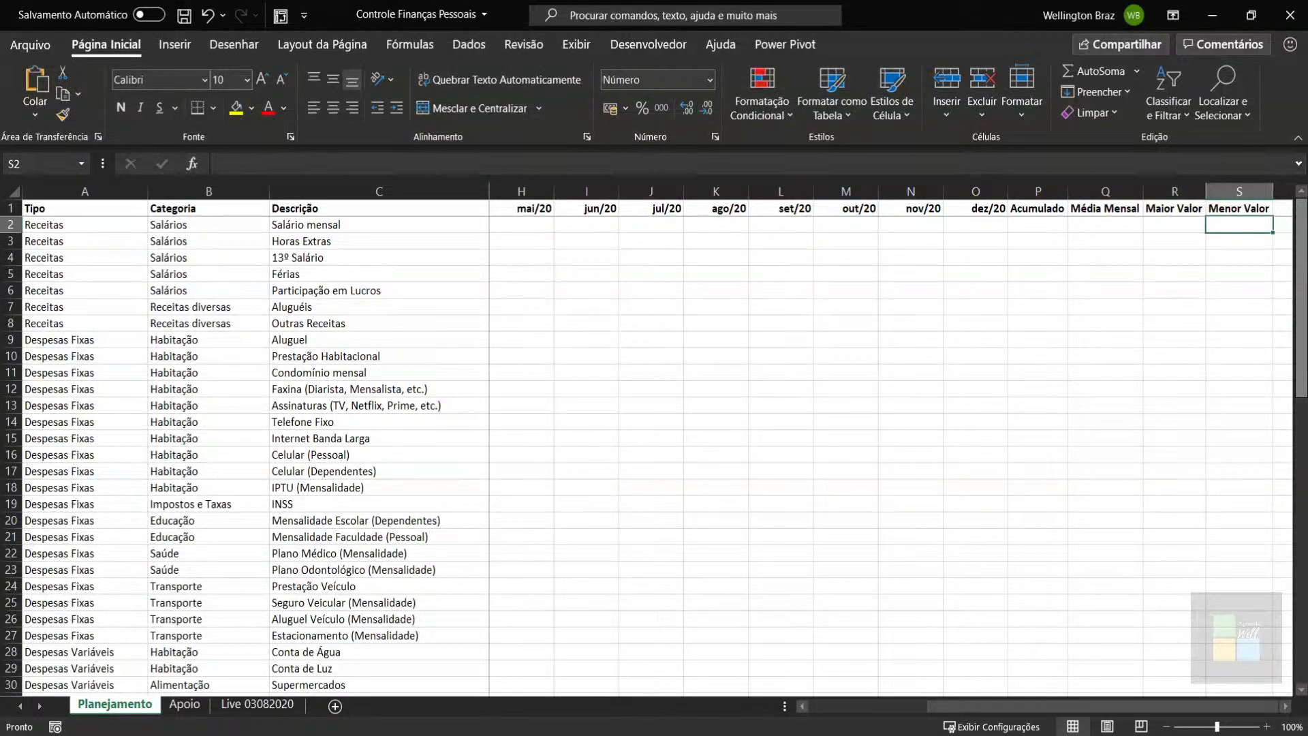
pyautogui.press('Left')
pyautogui.press('Left')
pyautogui.press('Left')
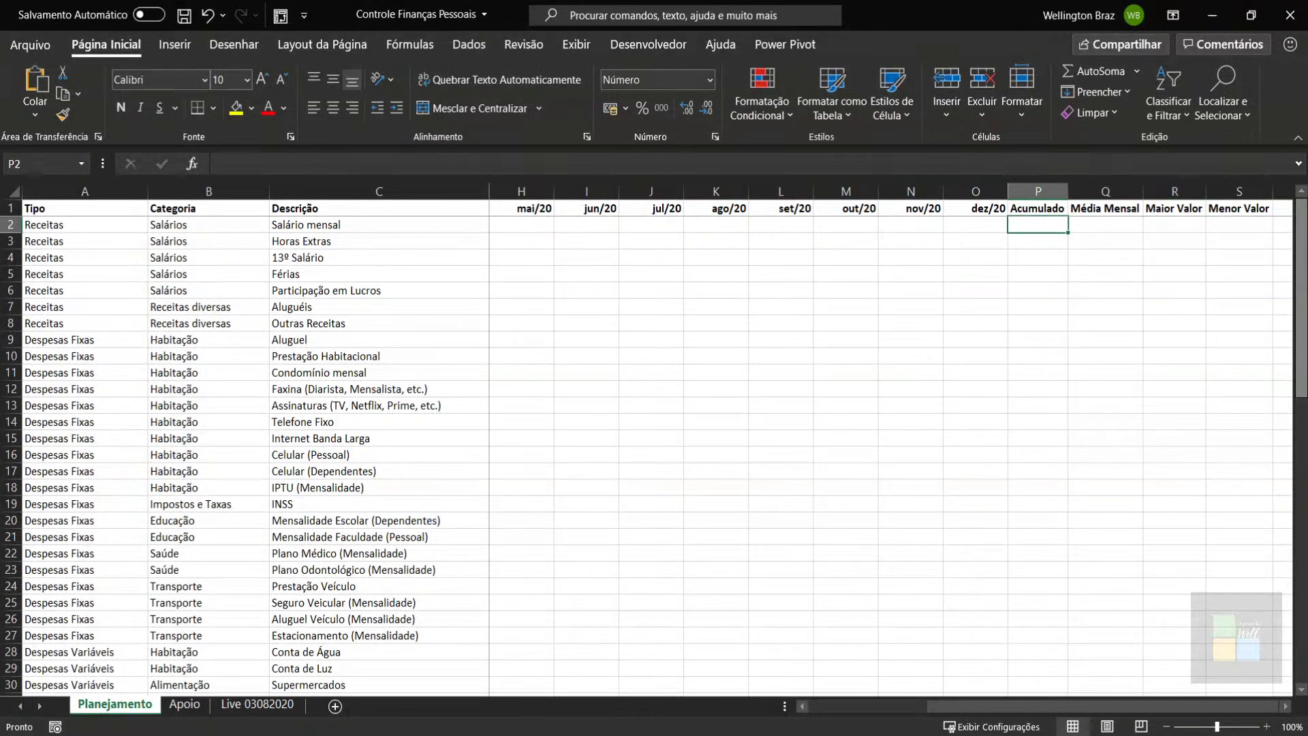
# Step: Fill the Salário mensal cells D2:O2 with the formula =ALEATÓRIOENTRE(2900;3100) in a single entry
pyautogui.press('Left')
pyautogui.press('Left')
pyautogui.press('Left')
pyautogui.press('Left')
pyautogui.press('Left')
pyautogui.press('Left')
pyautogui.press('Left')
pyautogui.press('Left')
pyautogui.press('Left')
pyautogui.press('Left')
pyautogui.press('Left')
pyautogui.press('Left')
pyautogui.press('Left')
pyautogui.press('Left')
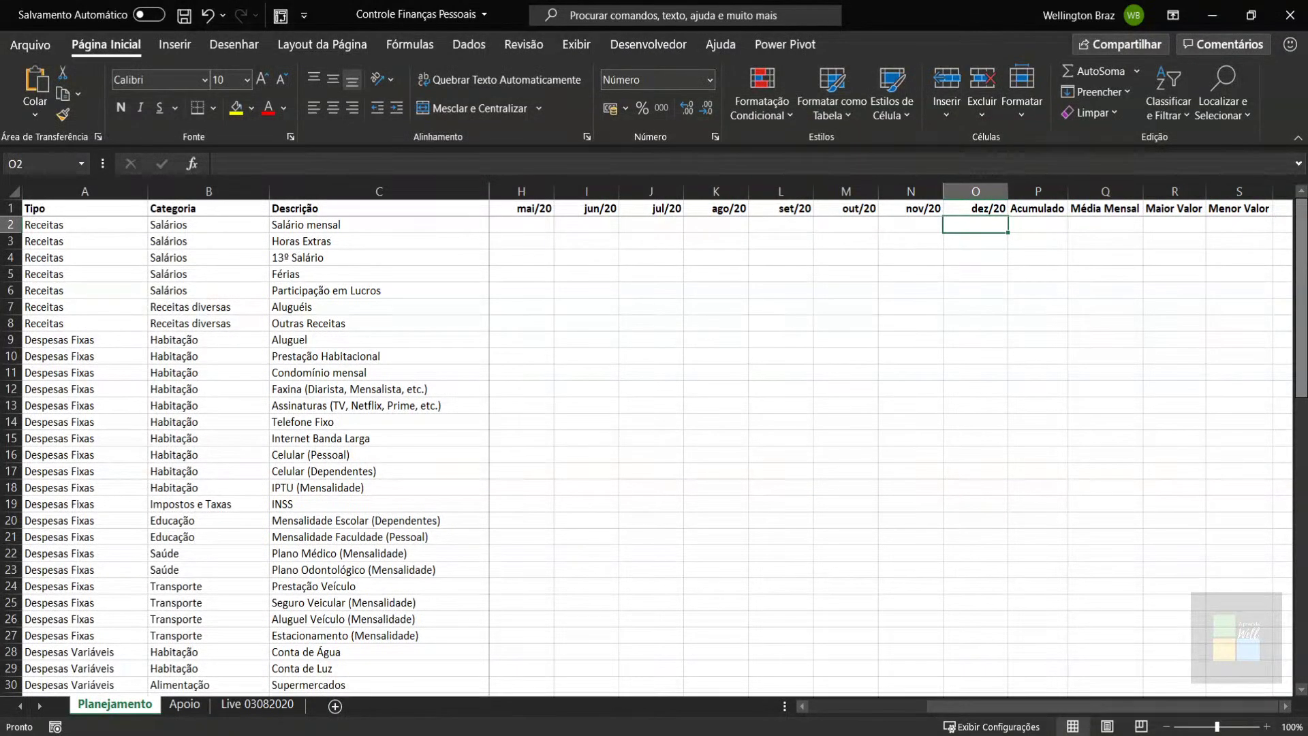
pyautogui.press('Right')
pyautogui.press('Right')
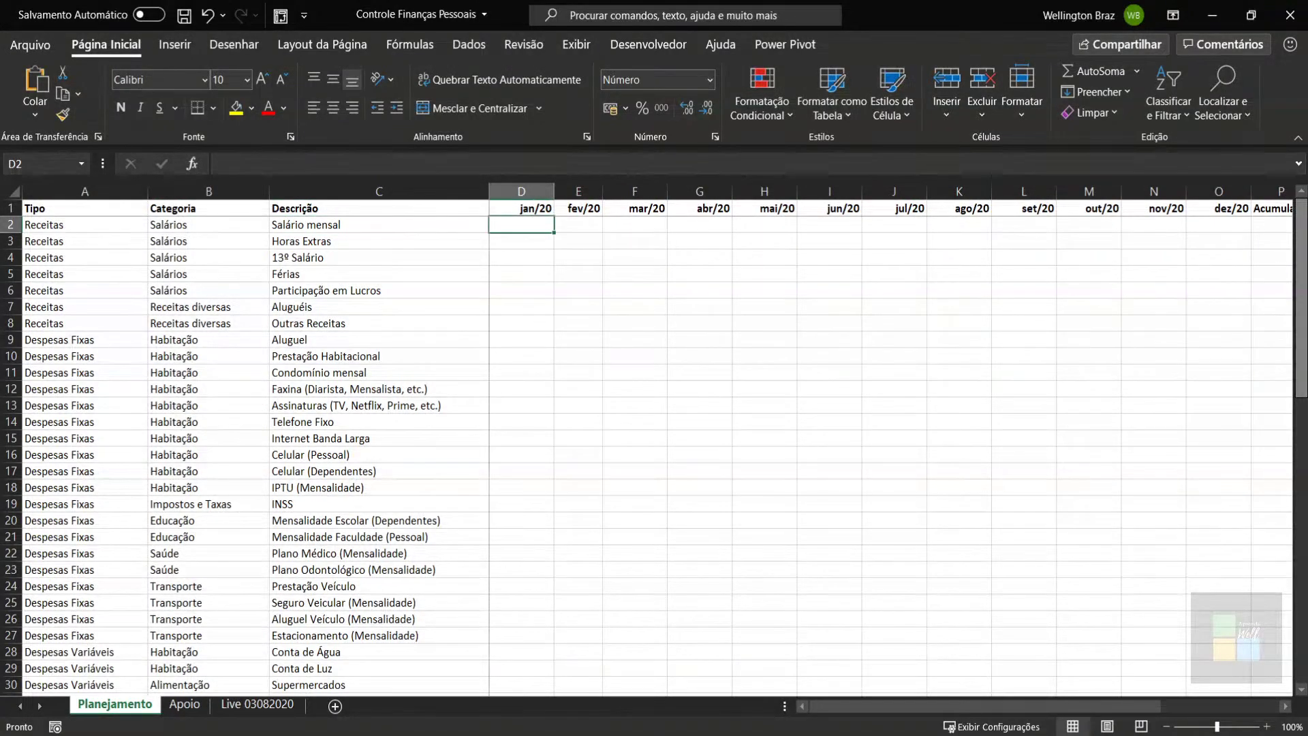
pyautogui.hotkey('shift', 'Right')
pyautogui.hotkey('shift', 'Right')
pyautogui.hotkey('shift', 'Right')
pyautogui.hotkey('shift', 'Right')
pyautogui.hotkey('shift', 'Right')
pyautogui.hotkey('shift', 'Right')
pyautogui.hotkey('shift', 'Right')
pyautogui.hotkey('shift', 'Right')
pyautogui.hotkey('shift', 'Right')
pyautogui.hotkey('shift', 'Right')
pyautogui.hotkey('shift', 'Right')
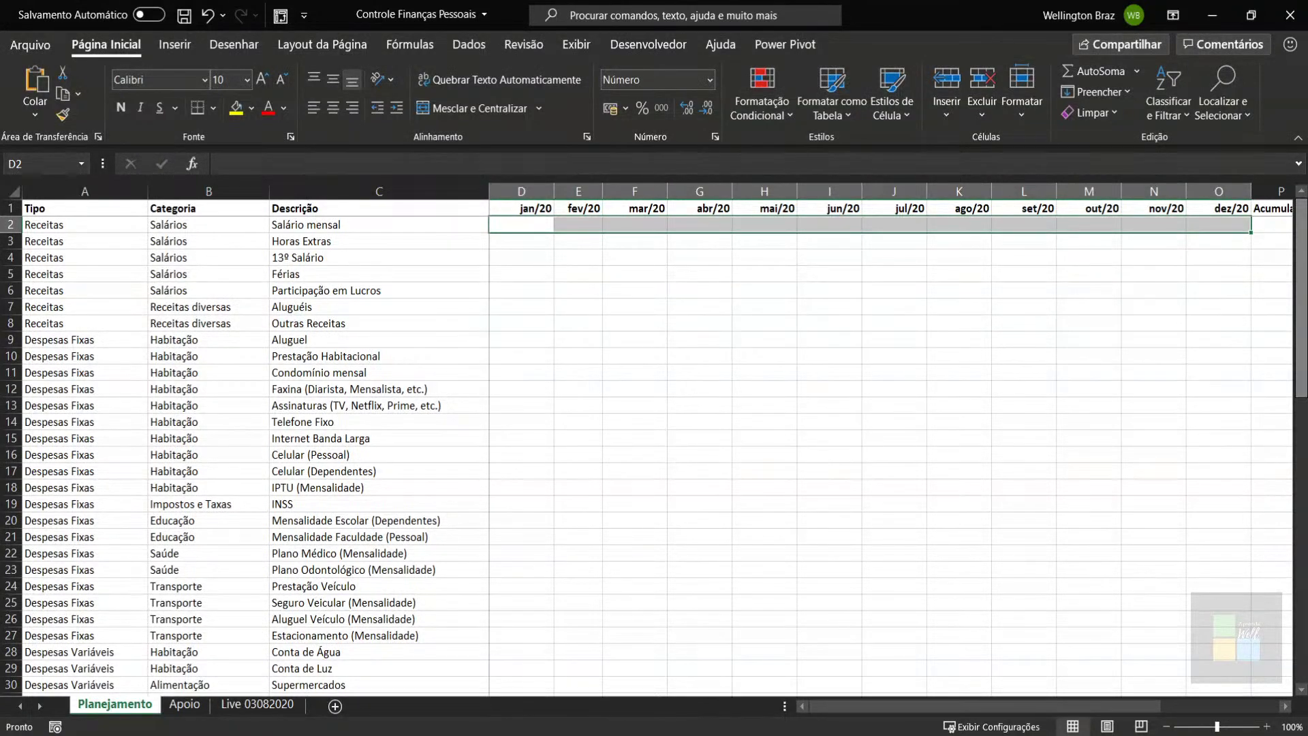
pyautogui.write('=')
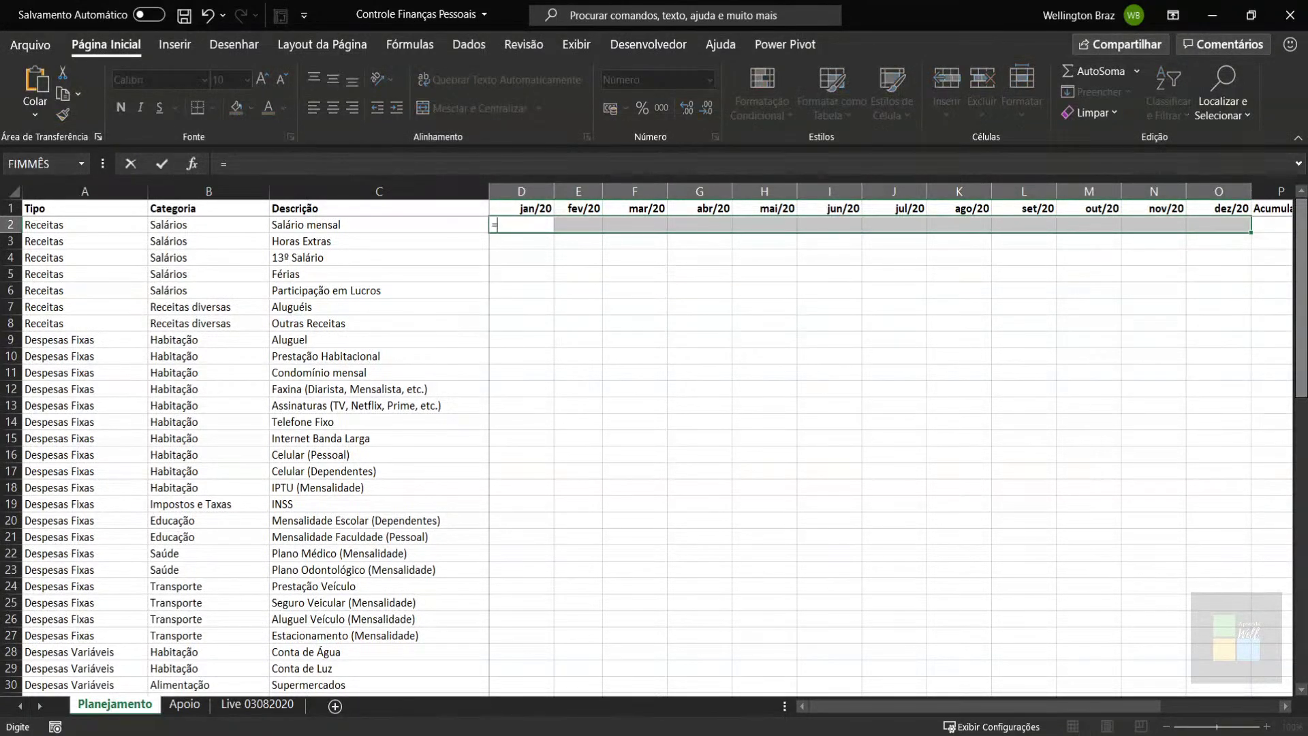
pyautogui.write('alea')
pyautogui.press('Down')
pyautogui.press('Tab')
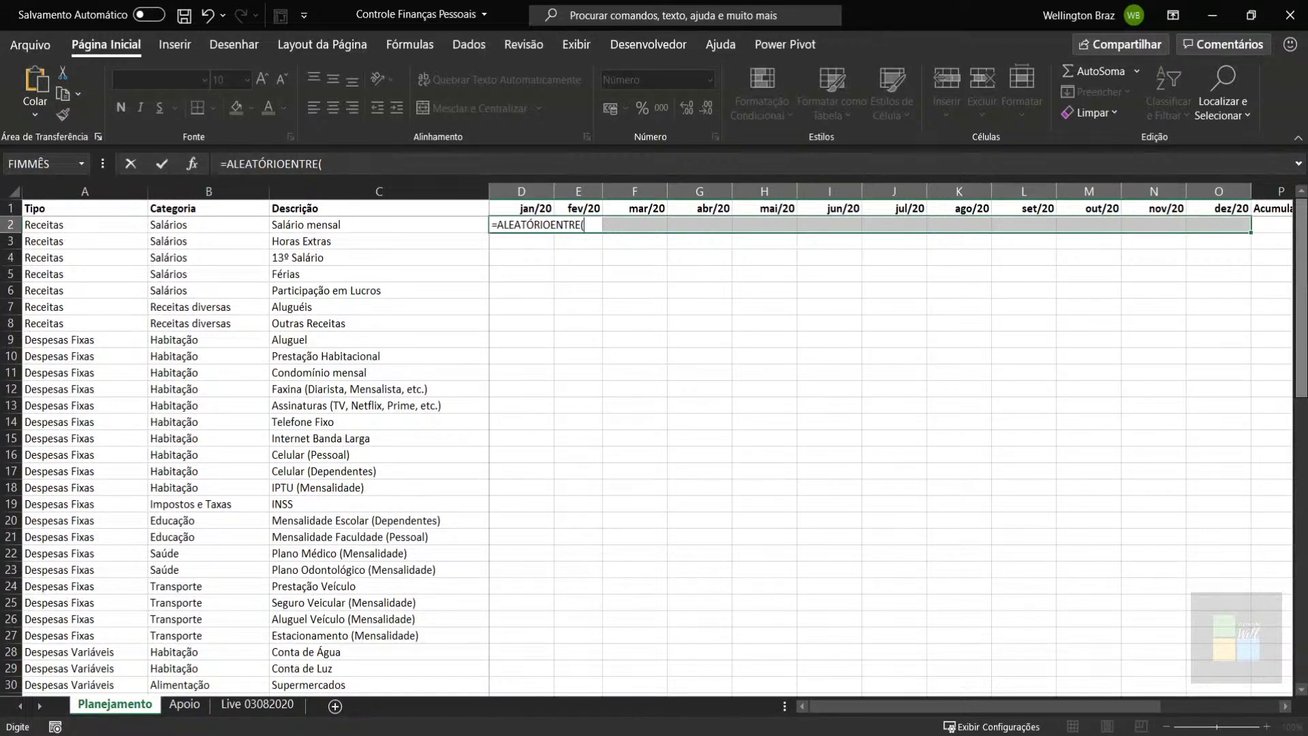
pyautogui.write('2900;')
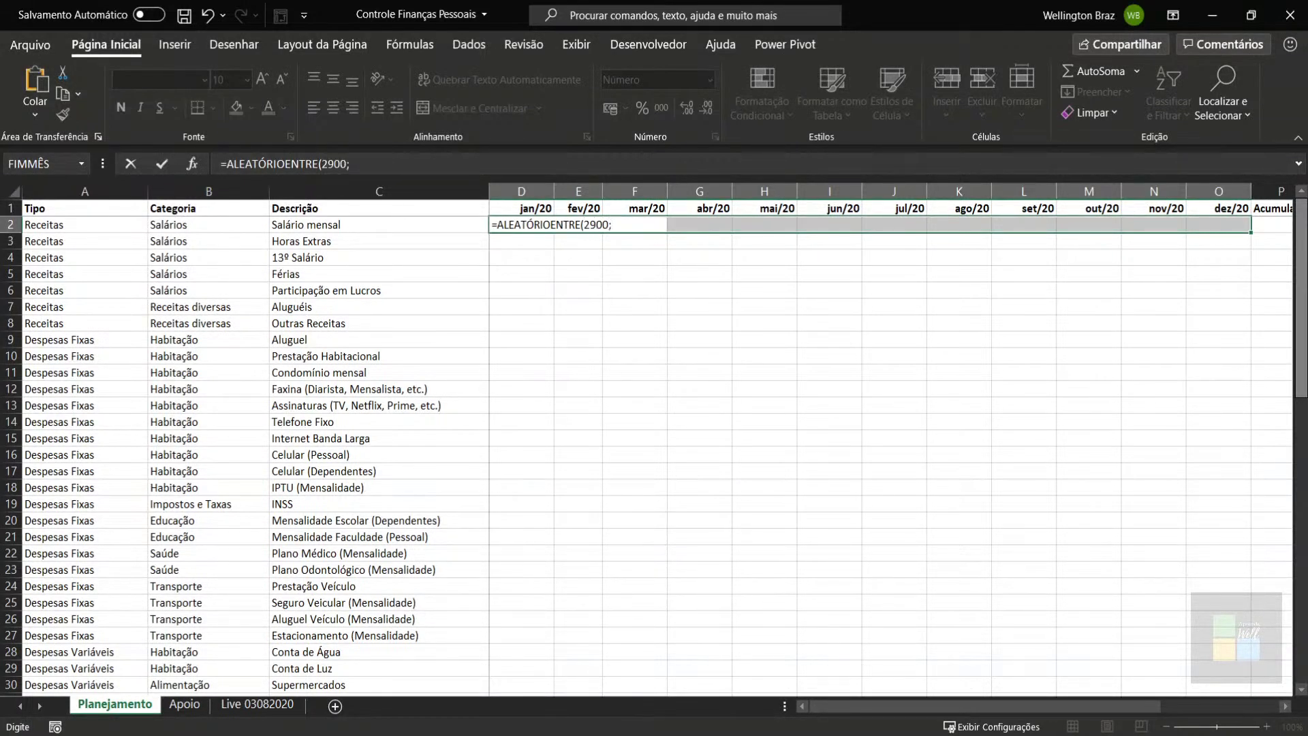
pyautogui.write('3100)')
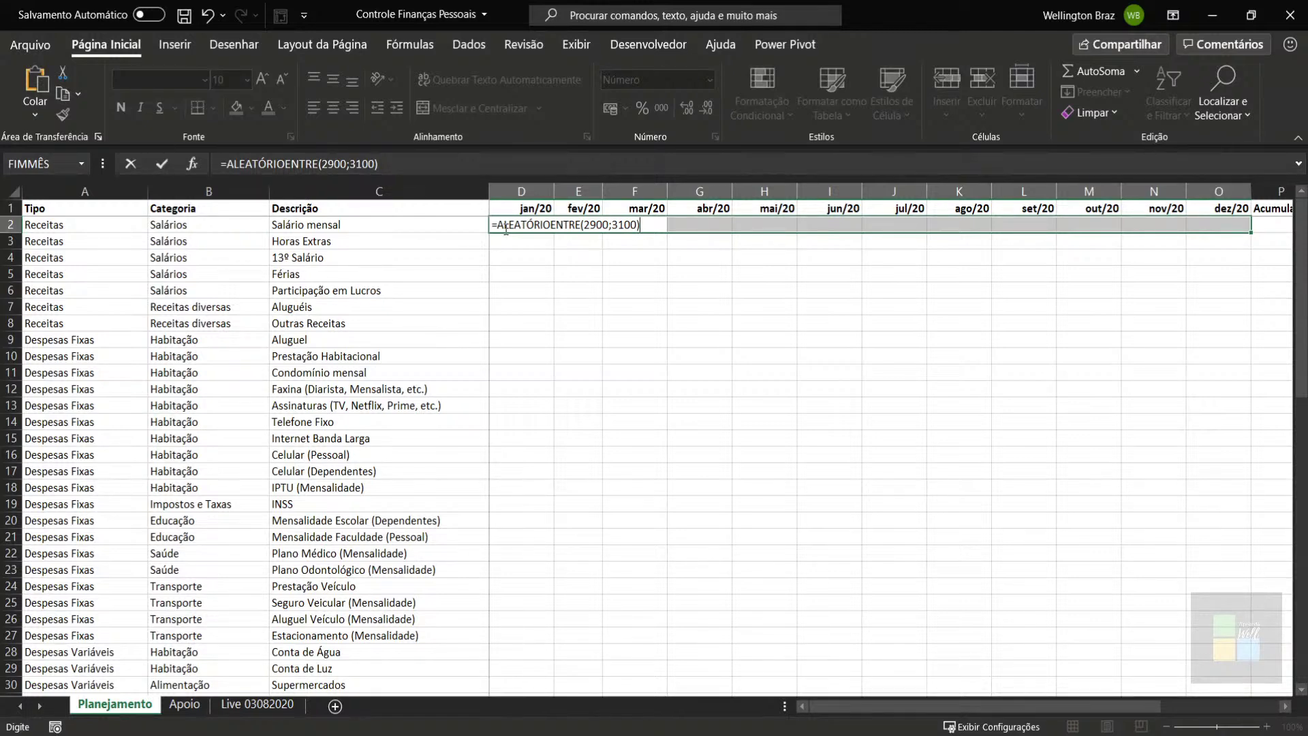
pyautogui.hotkey('ctrl', 'Return')
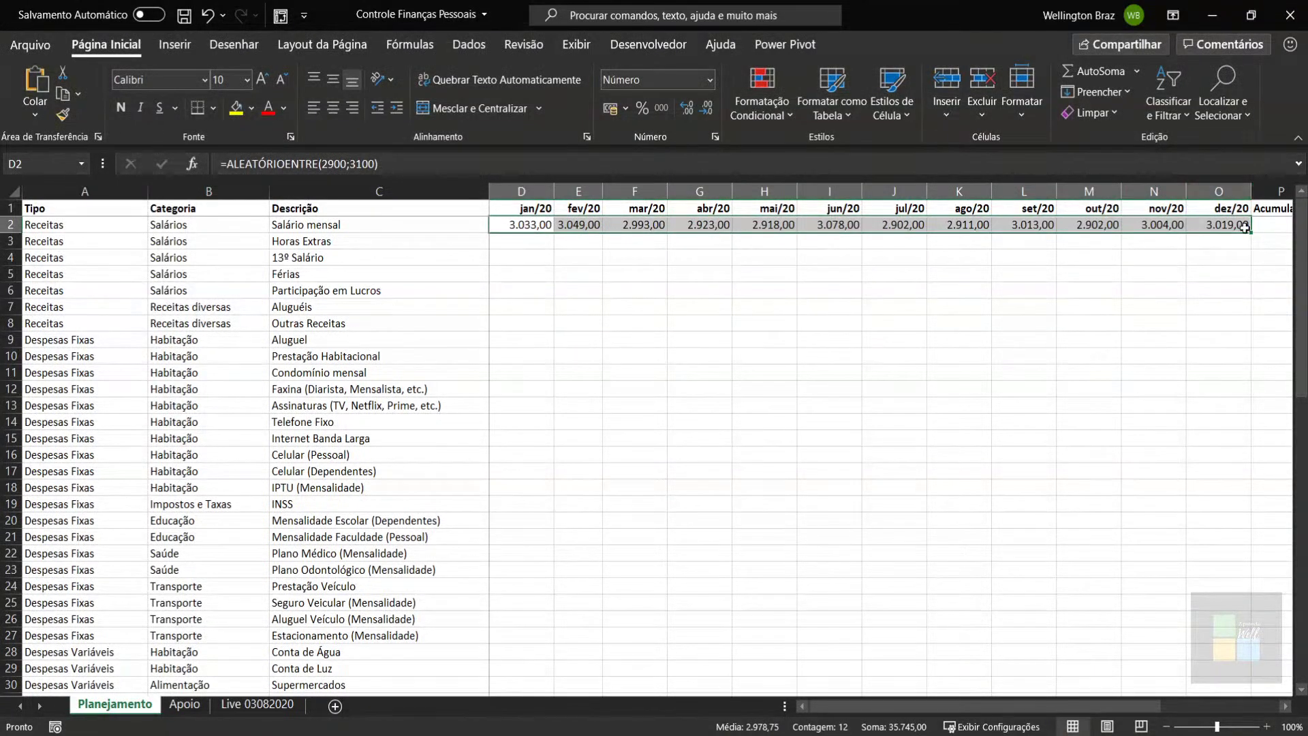
# Step: Clear E2:O2 and refill it by extending the random-number formula from D2 through O2
pyautogui.click(519, 224)
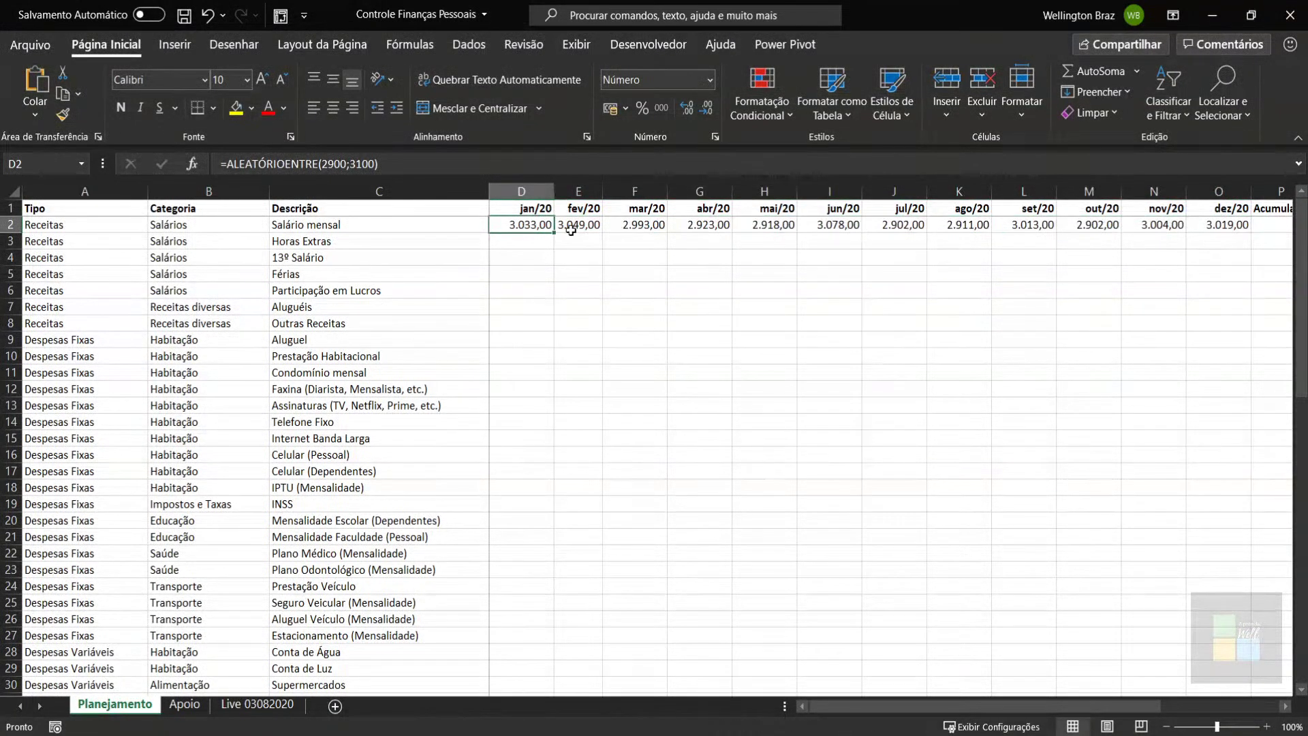
pyautogui.press('Right')
pyautogui.hotkey('ctrl', 'shift', 'Right')
pyautogui.press('Delete')
pyautogui.press('Left')
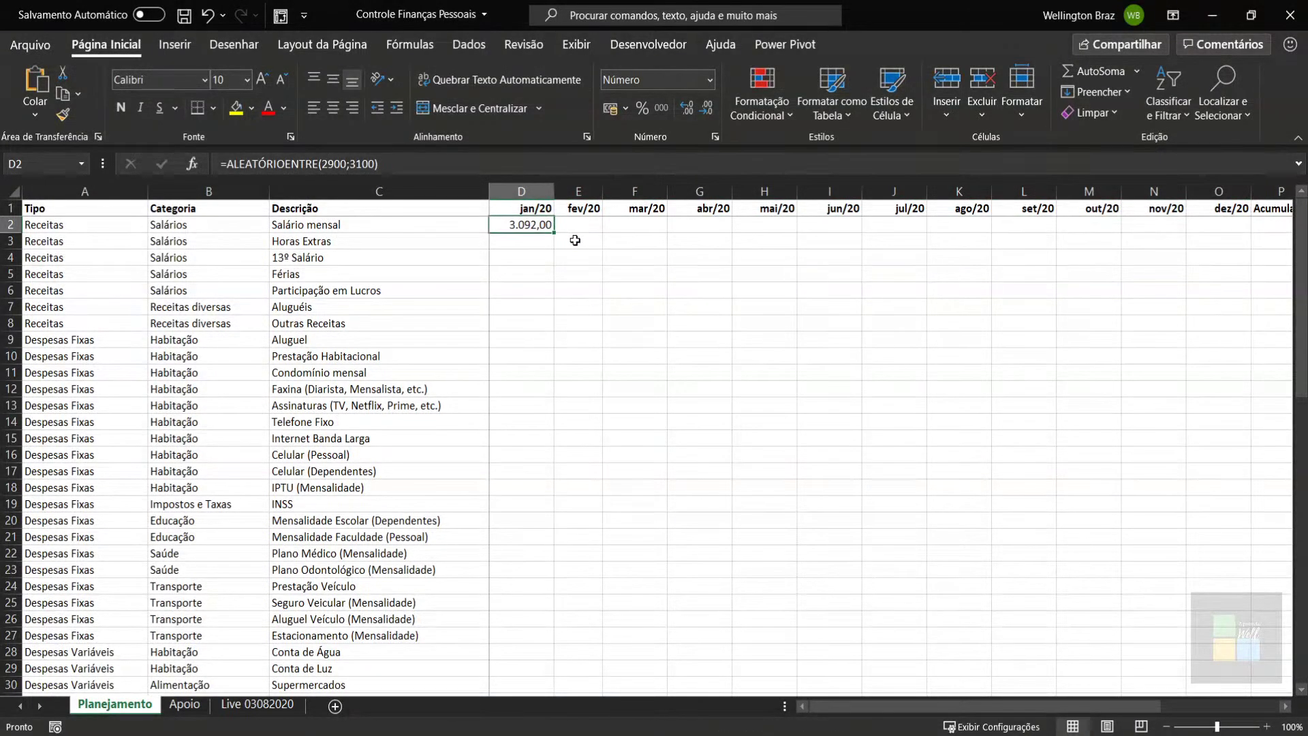
pyautogui.moveTo(553, 233); pyautogui.dragTo(1244, 235)
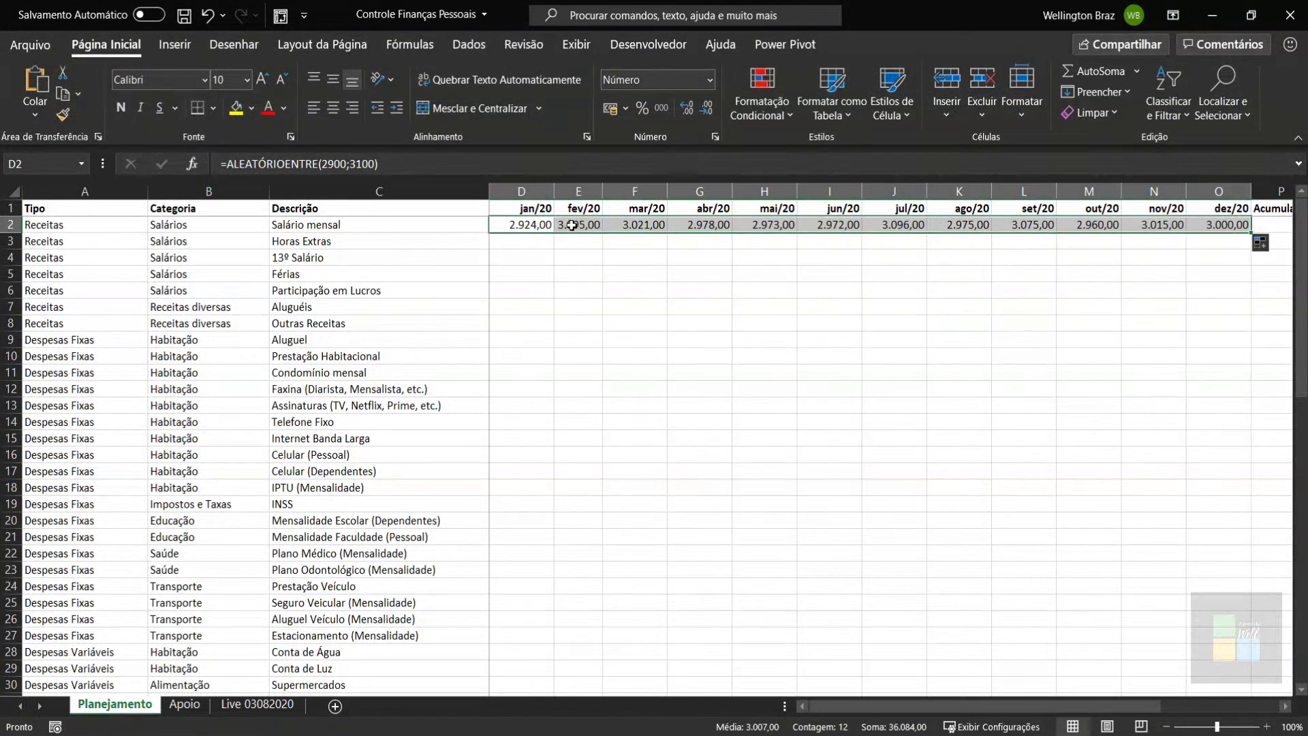
pyautogui.moveTo(576, 227); pyautogui.dragTo(1222, 227)
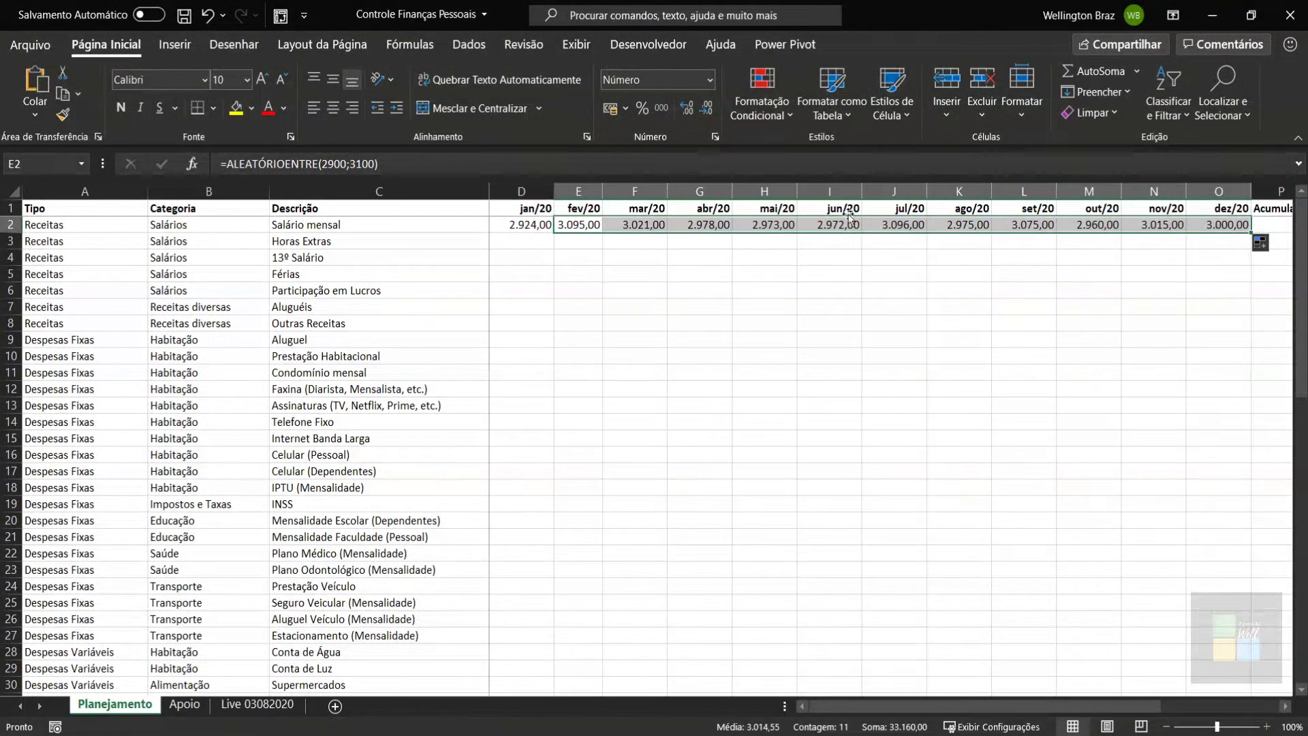
# Step: Delete the random values in E2:O2 again, keeping only the formula in D2
pyautogui.click(520, 225)
pyautogui.moveTo(558, 224); pyautogui.dragTo(1223, 227)
pyautogui.press('Delete')
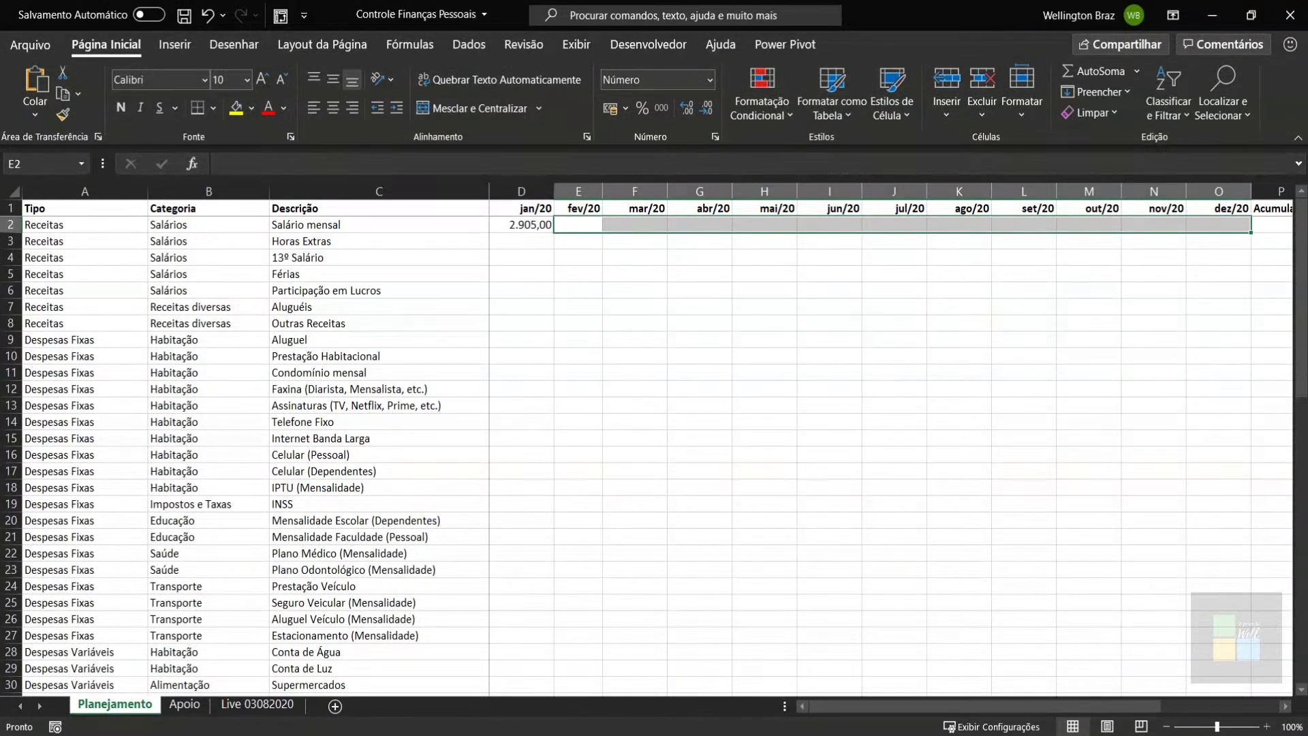
# Step: Enter =ALEATÓRIOENTRE(2900;3100) once more for the whole range D2:O2 at the same time
pyautogui.moveTo(513, 223); pyautogui.dragTo(1238, 225)
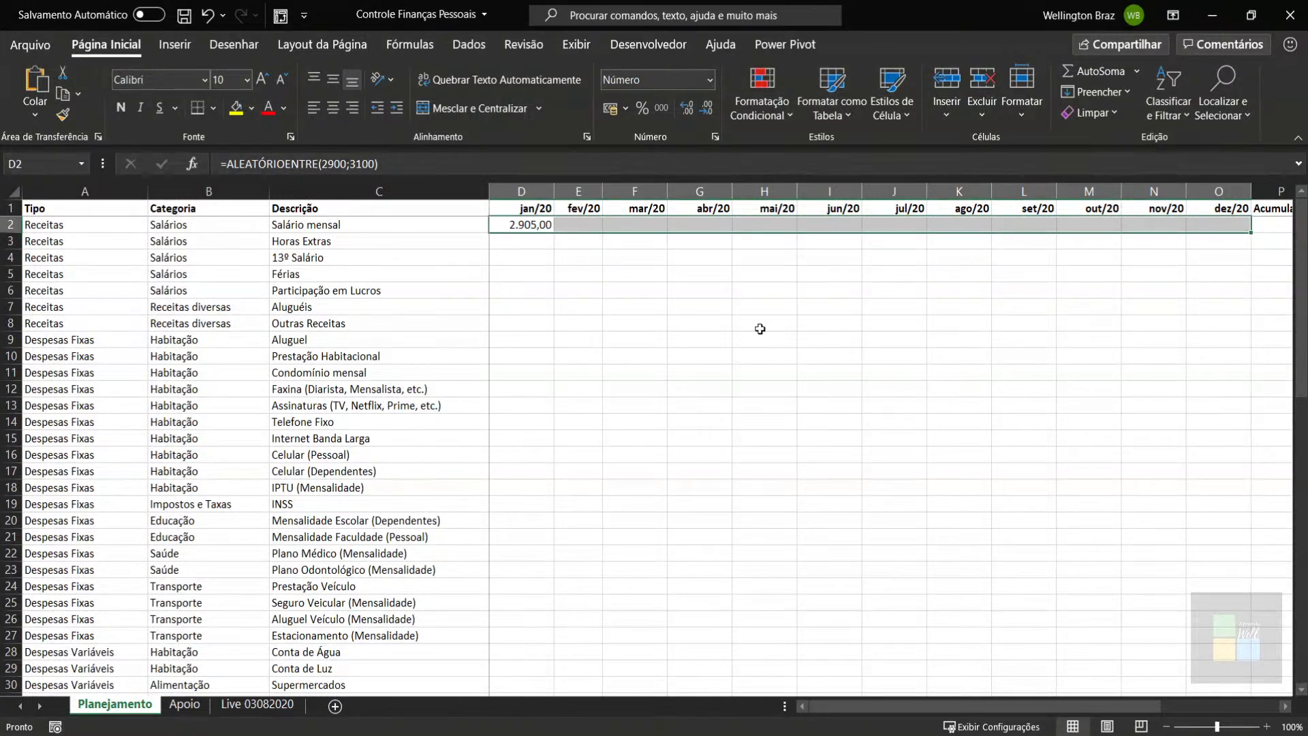
pyautogui.write('=alea')
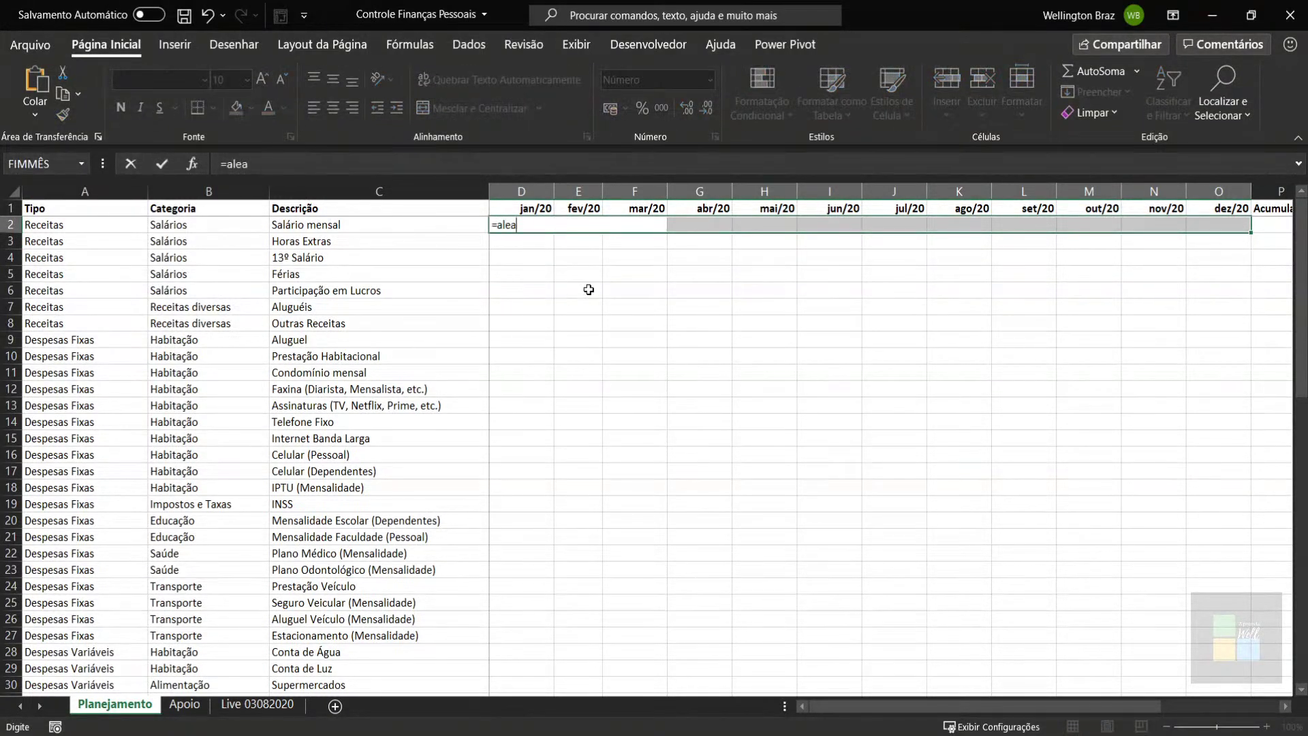
pyautogui.press('Tab')
pyautogui.write('2900')
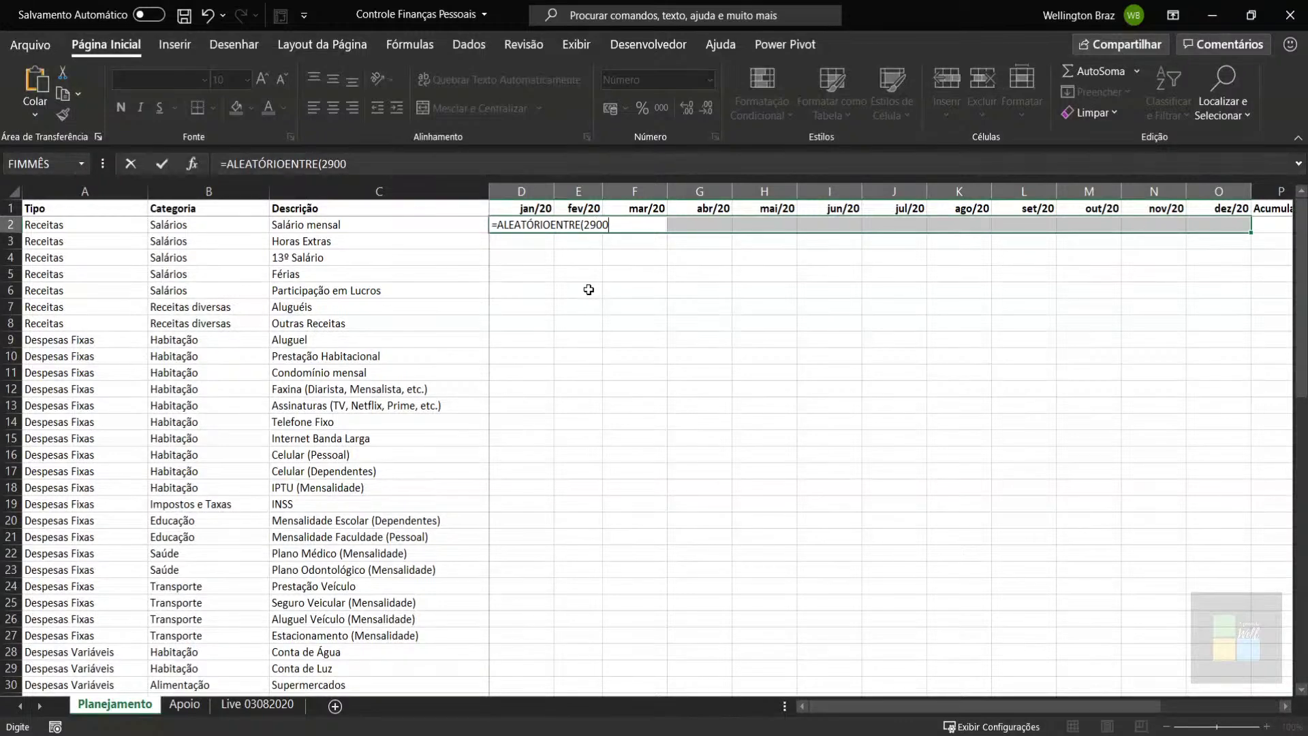
pyautogui.write(';3100)')
pyautogui.hotkey('ctrl', 'Return')
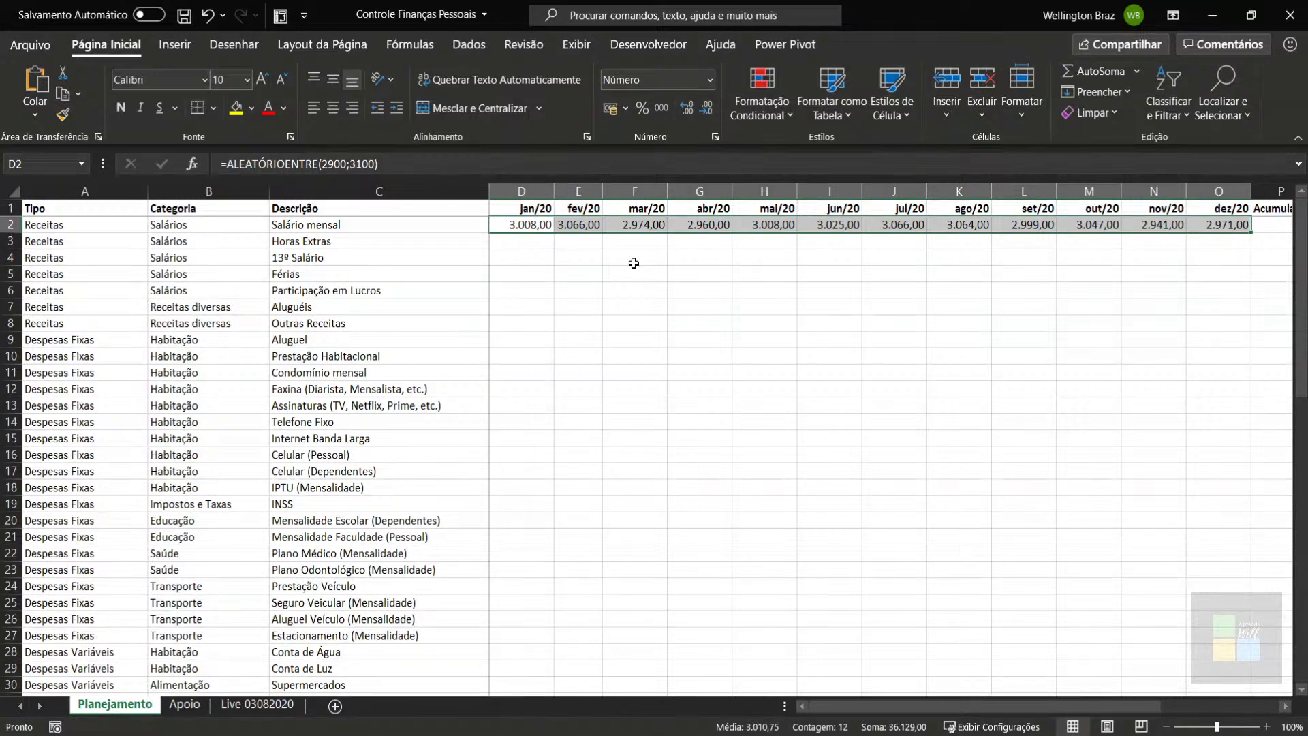
# Step: Replace the random formulas in D2:O2 with their fixed values and check several of the month cells
pyautogui.hotkey('ctrl', 'c')
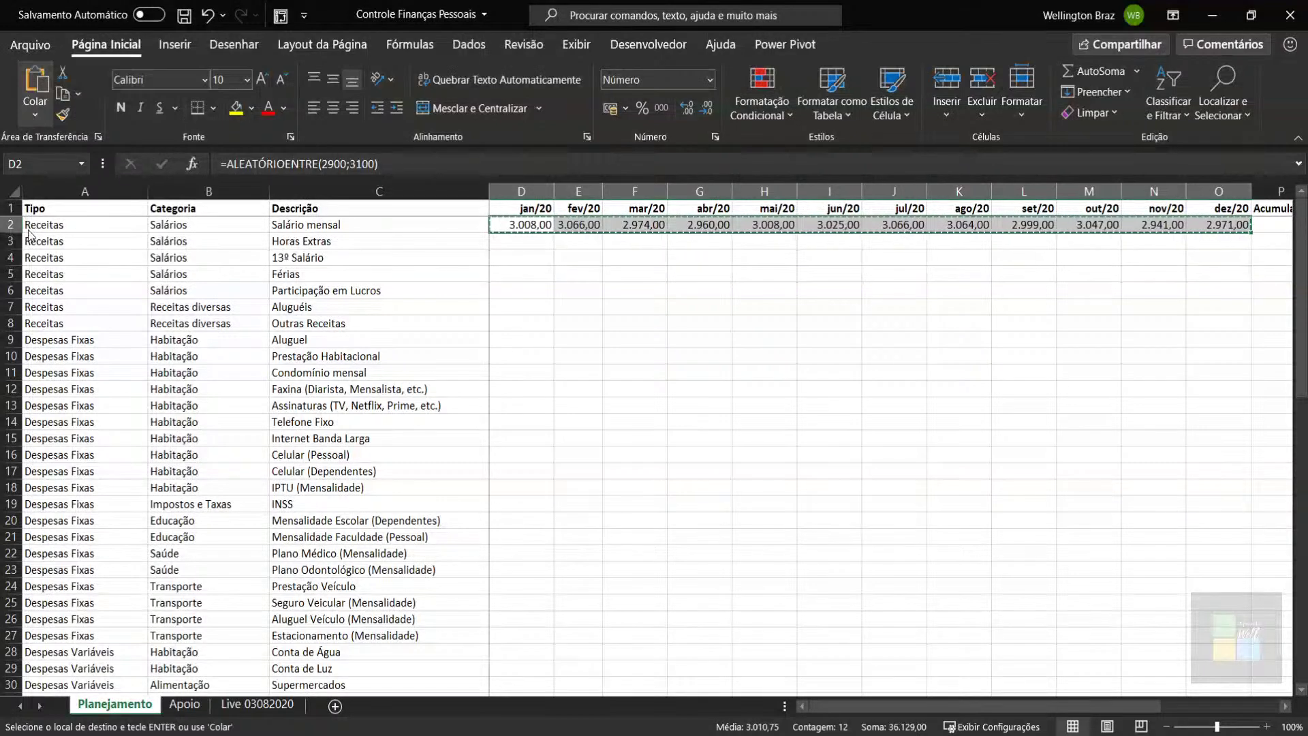
pyautogui.hotkey('ctrl', 'v')
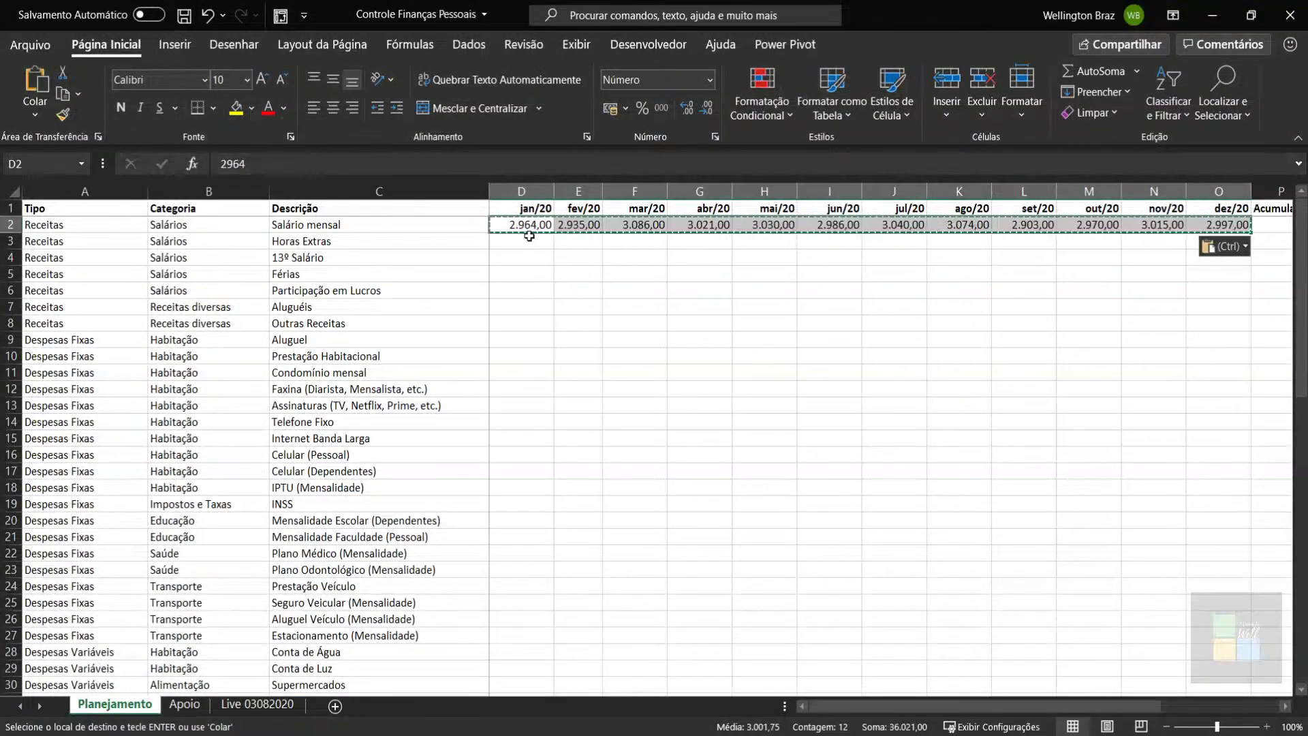
pyautogui.click(529, 231)
pyautogui.press('Right')
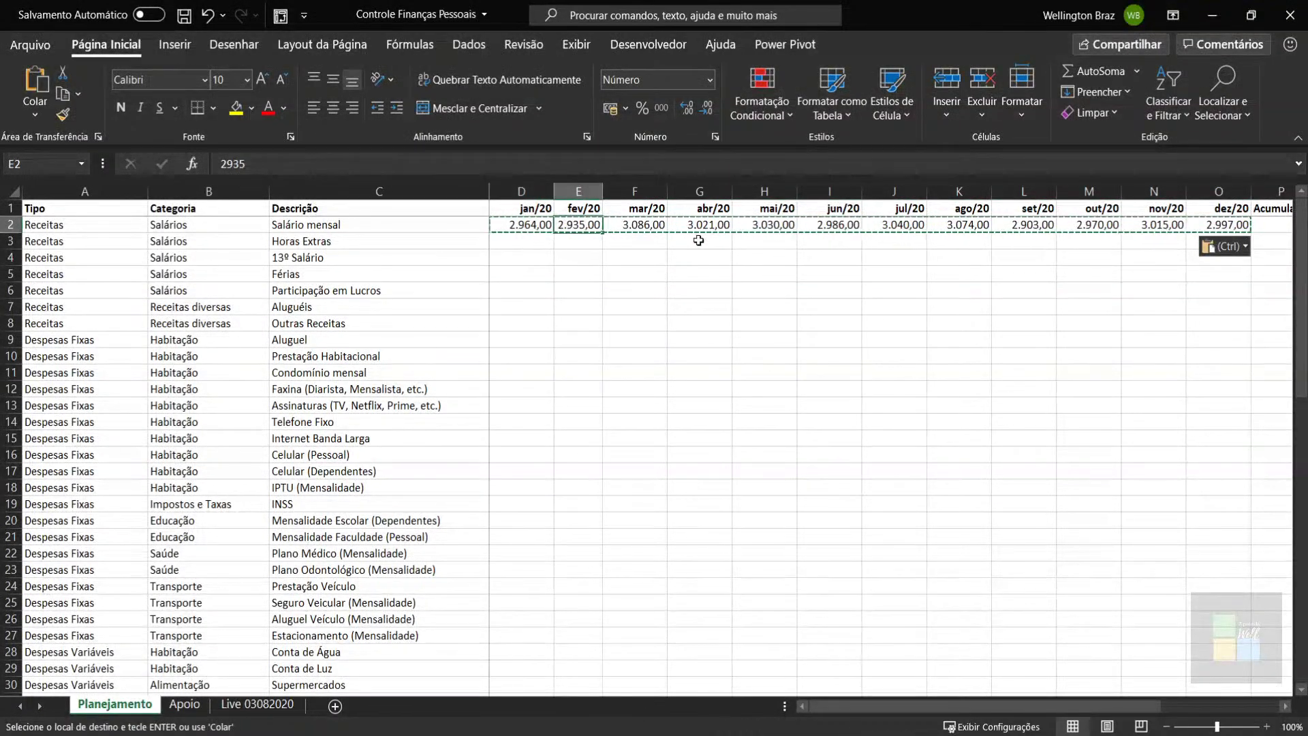
pyautogui.click(637, 225)
pyautogui.doubleClick(637, 224)
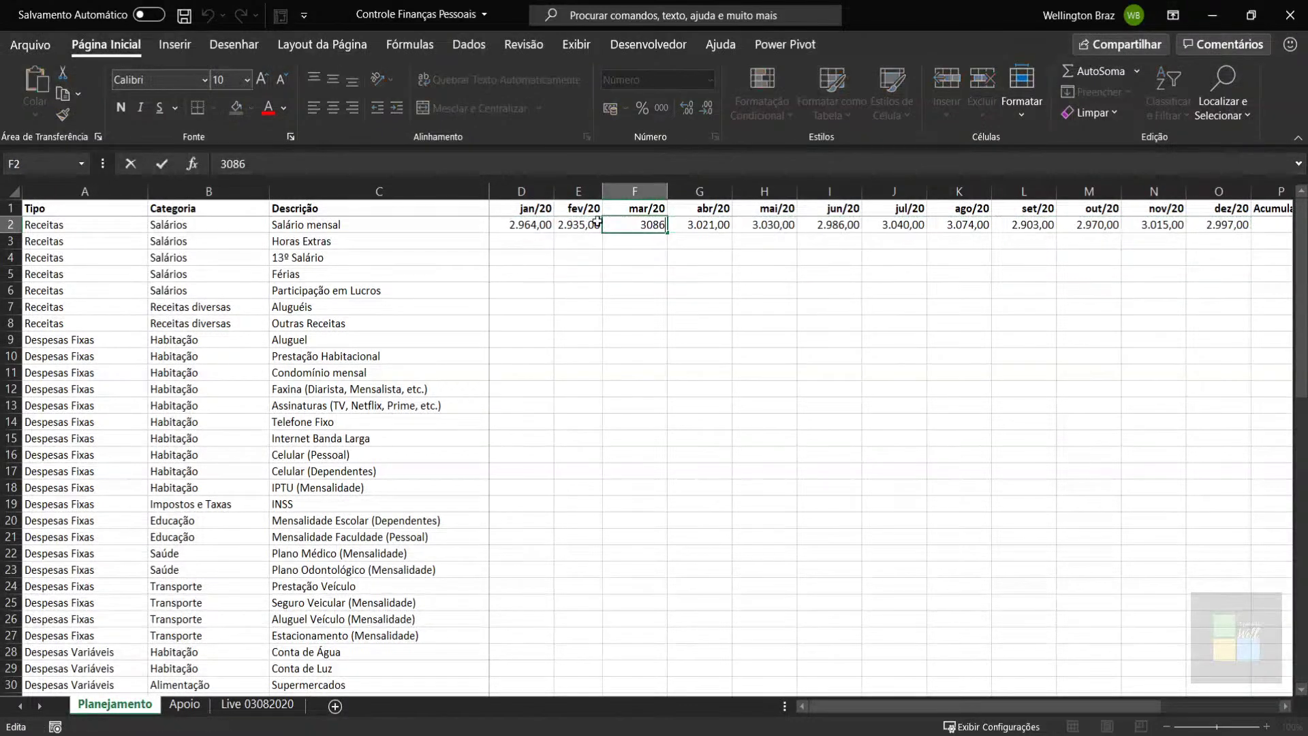
pyautogui.click(701, 224)
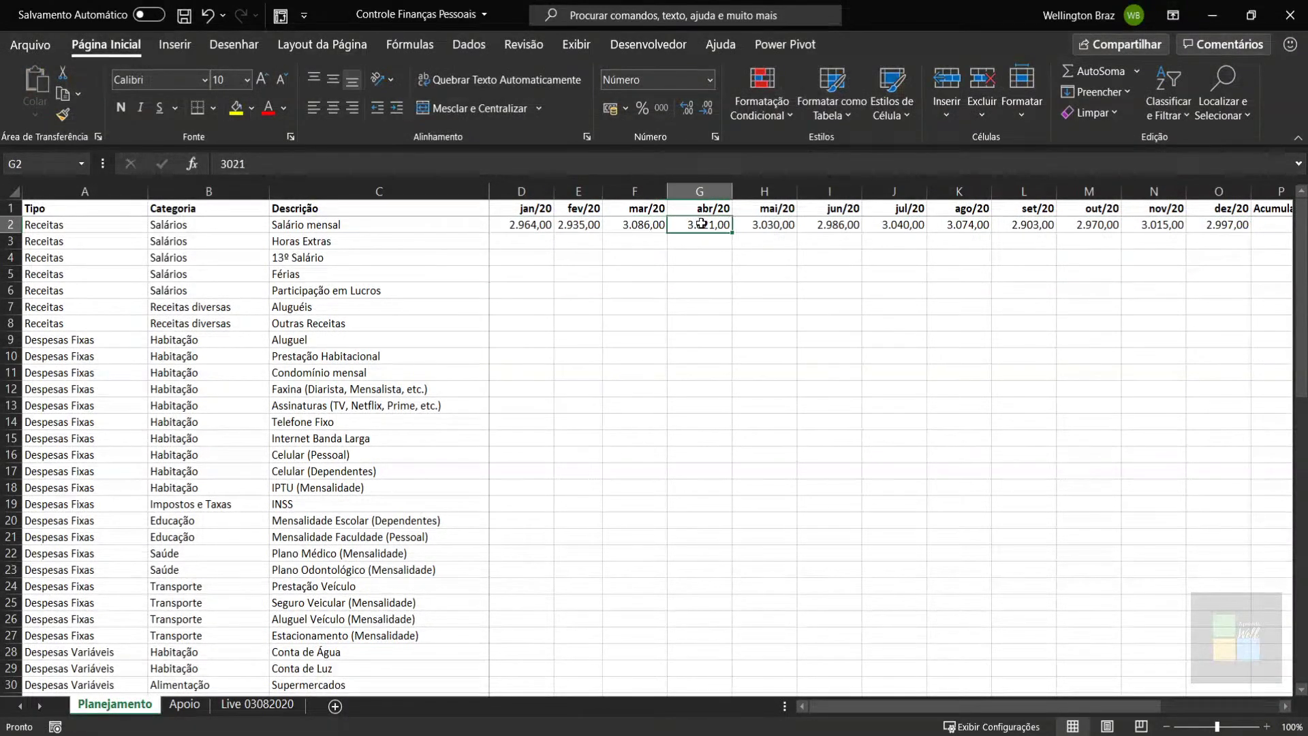
pyautogui.doubleClick(701, 224)
pyautogui.click(768, 225)
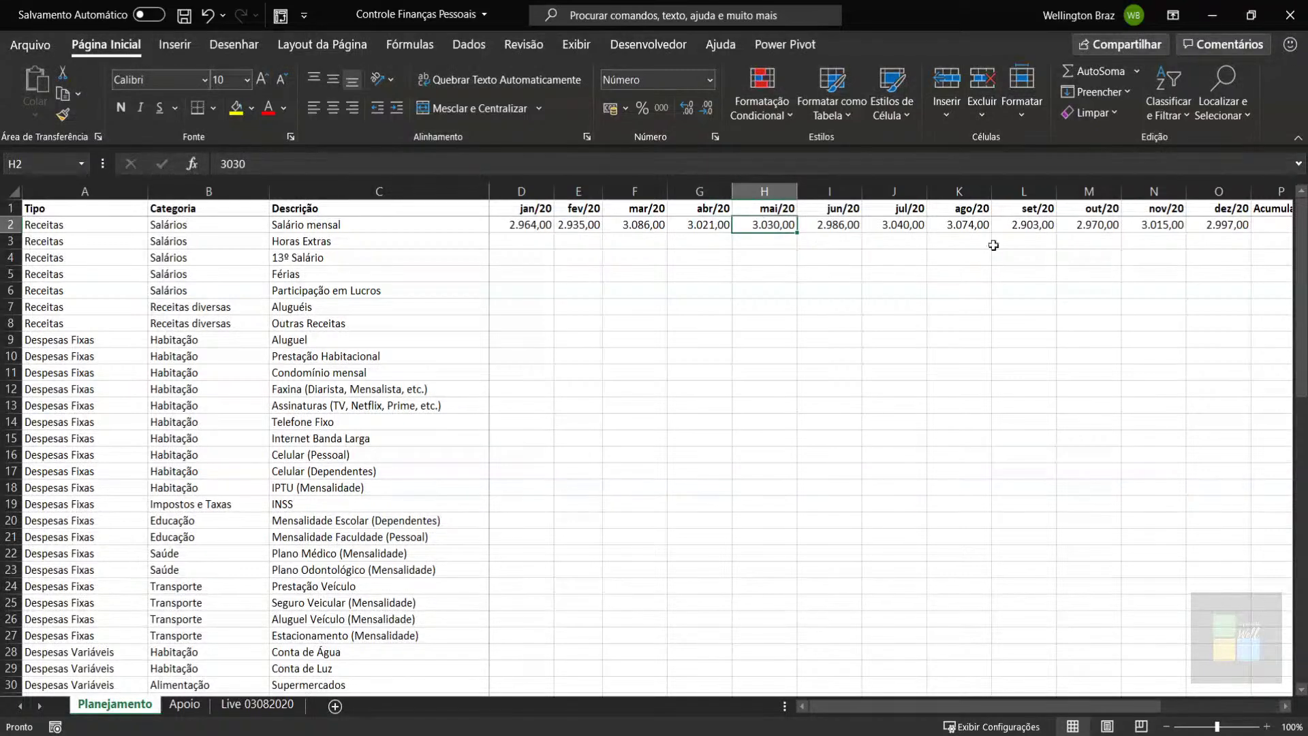
pyautogui.click(1207, 227)
pyautogui.click(1272, 225)
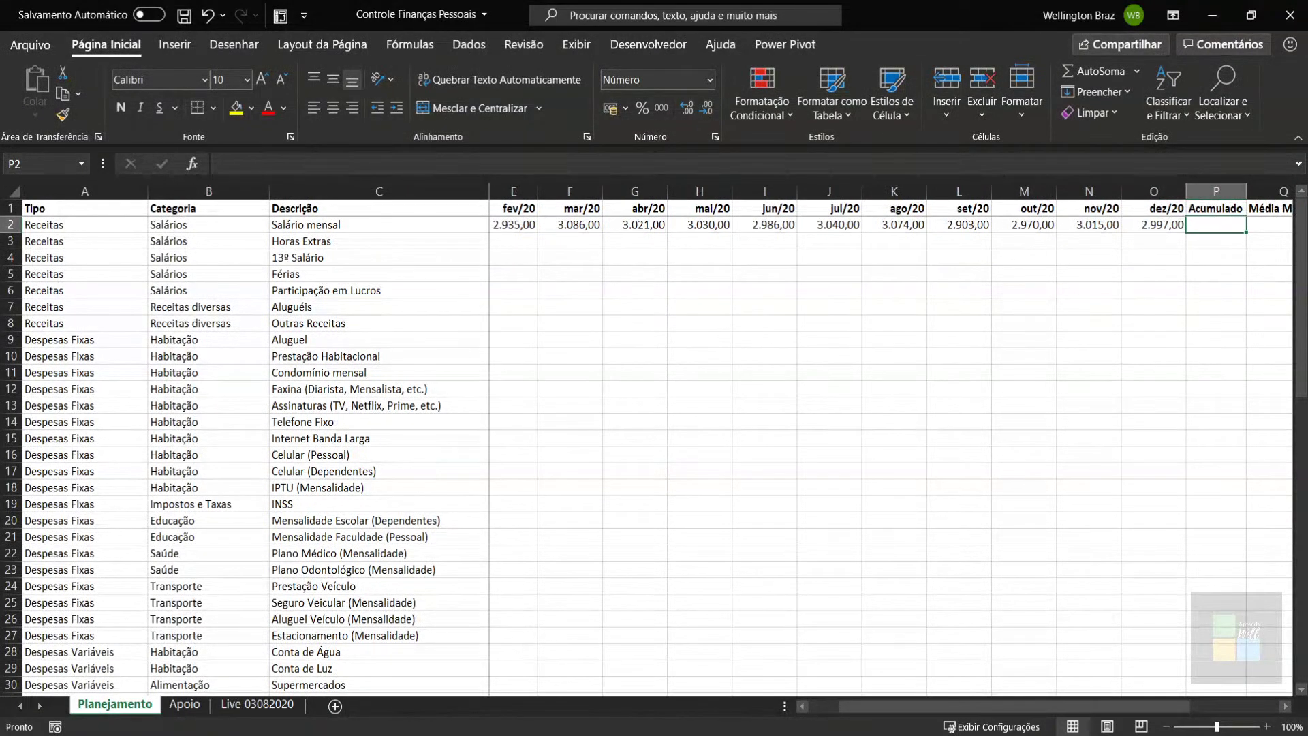
pyautogui.hscroll(1, 681, 443)
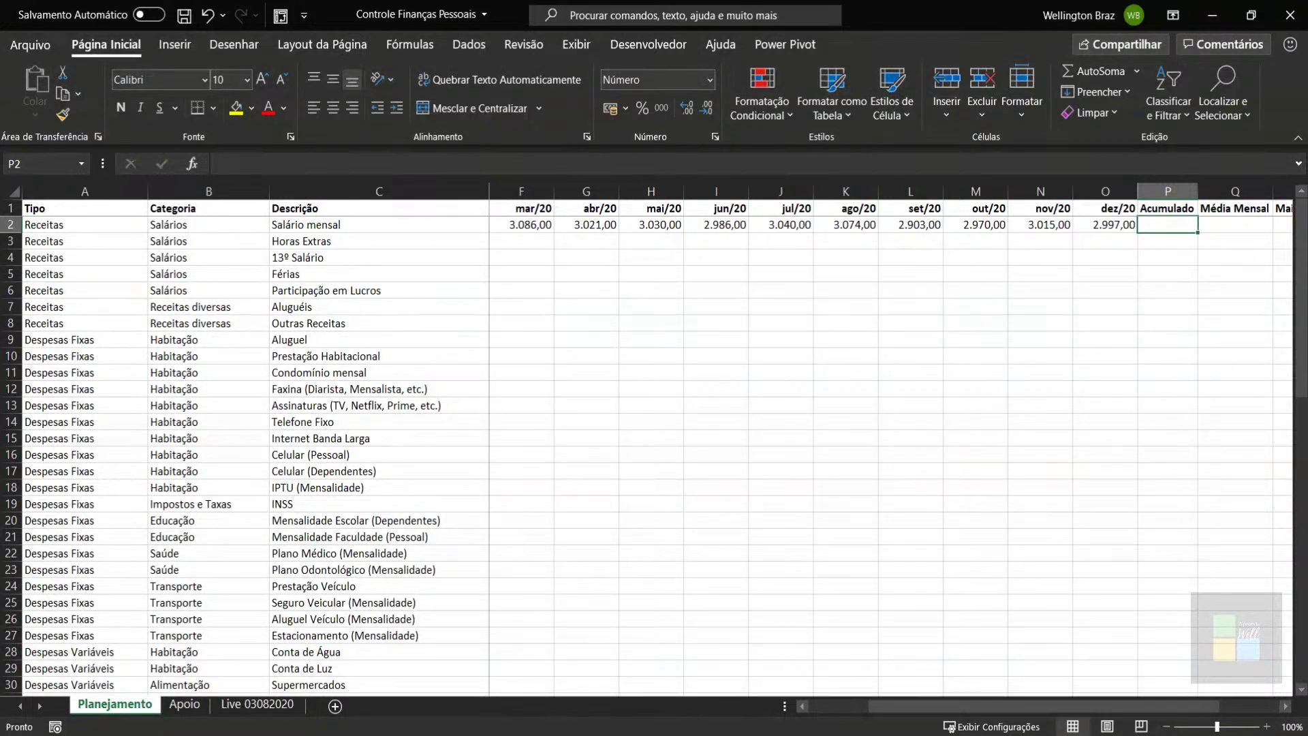
pyautogui.write('=')
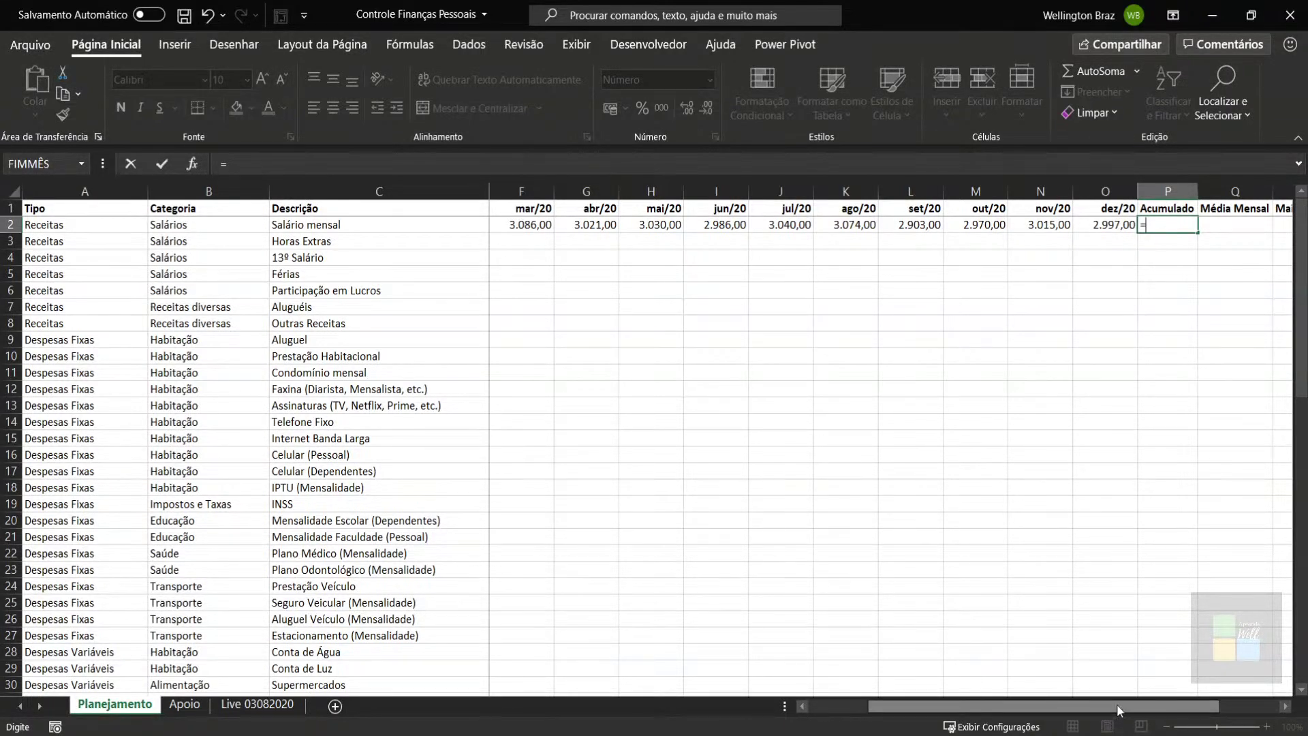
pyautogui.moveTo(1117, 708); pyautogui.dragTo(1056, 707)
pyautogui.click(525, 225)
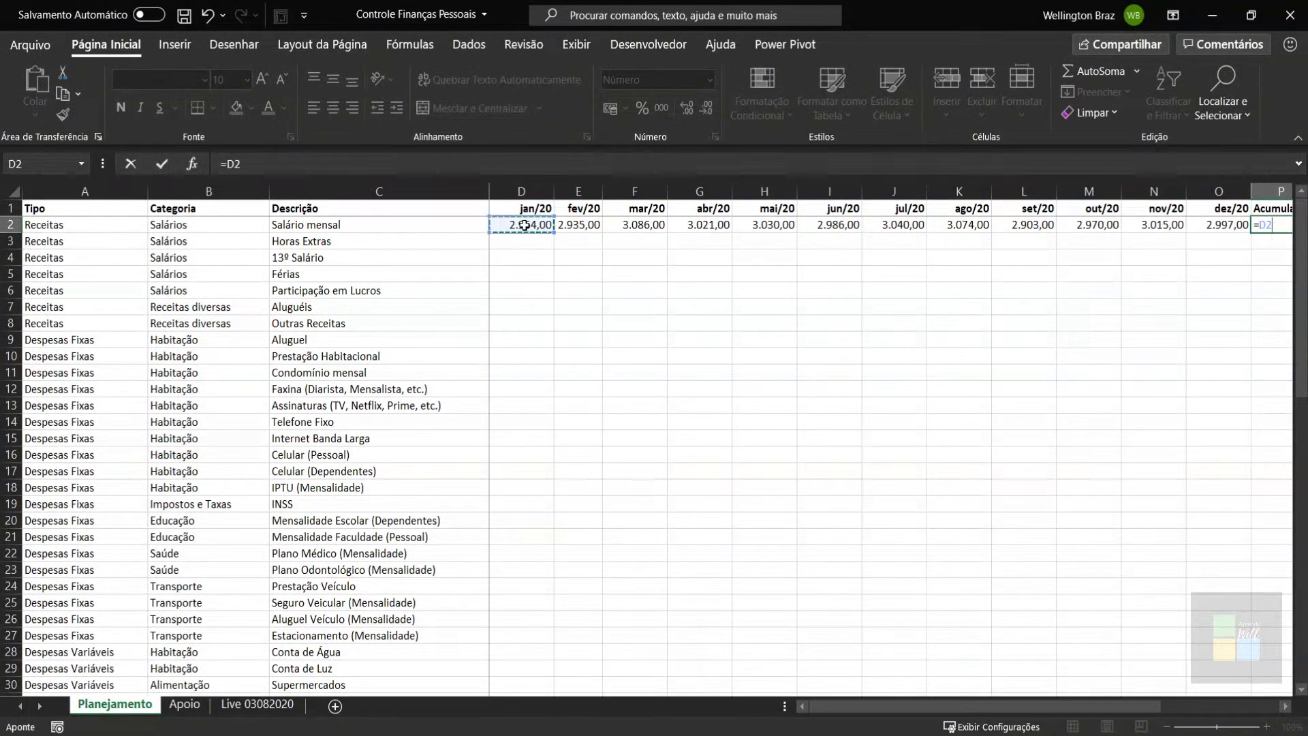
pyautogui.write('+')
pyautogui.click(584, 219)
pyautogui.write('+')
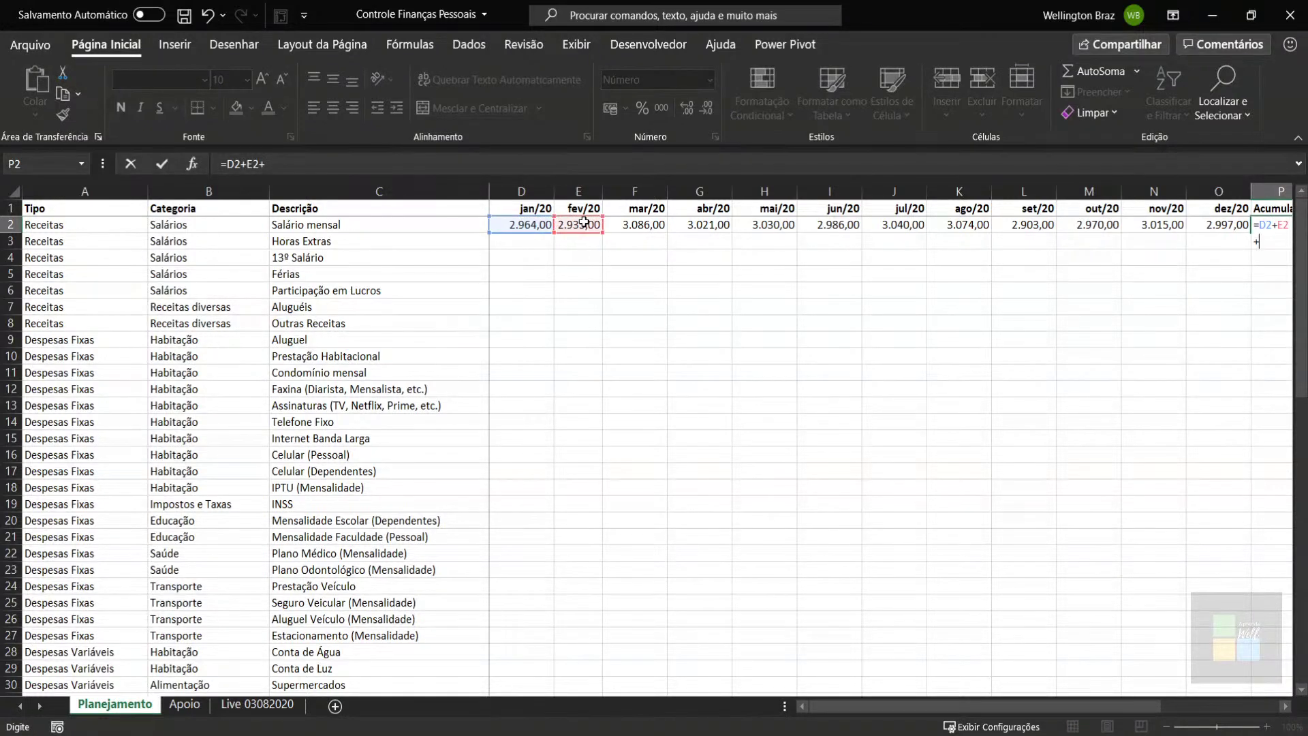
pyautogui.click(618, 224)
pyautogui.write('+')
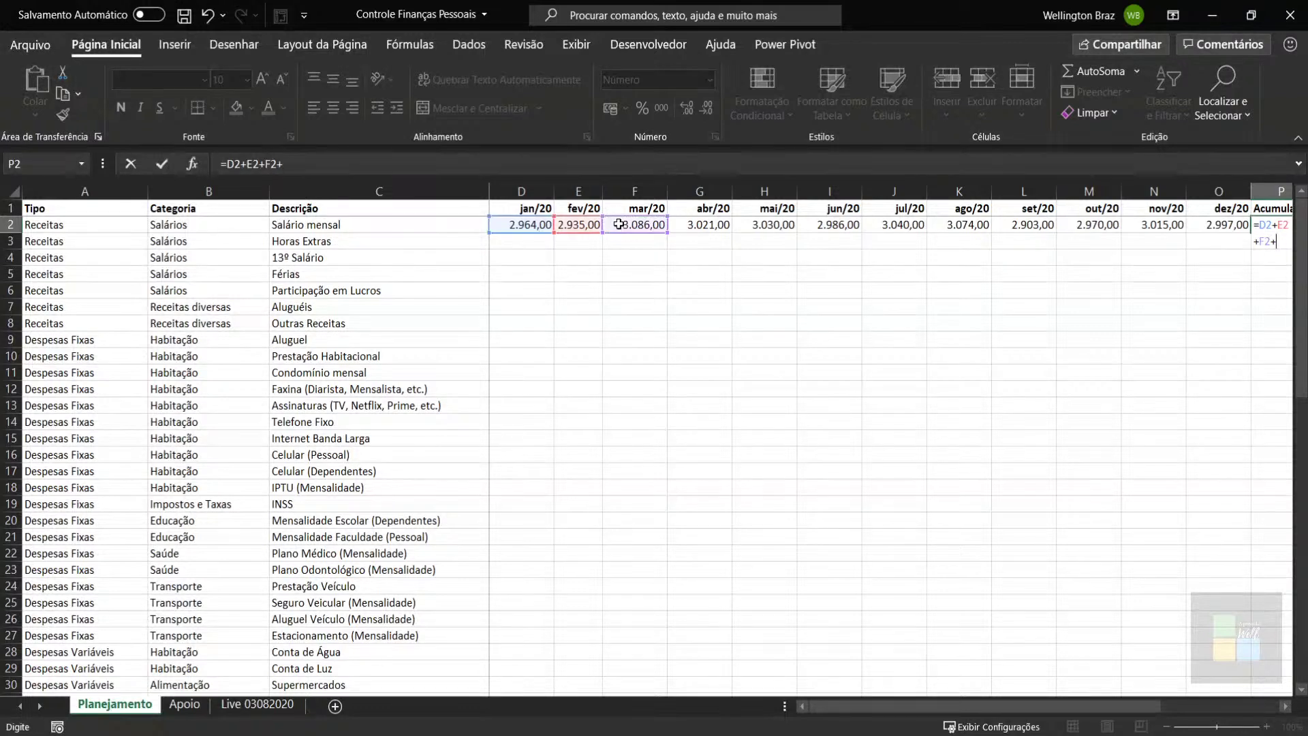
pyautogui.click(707, 222)
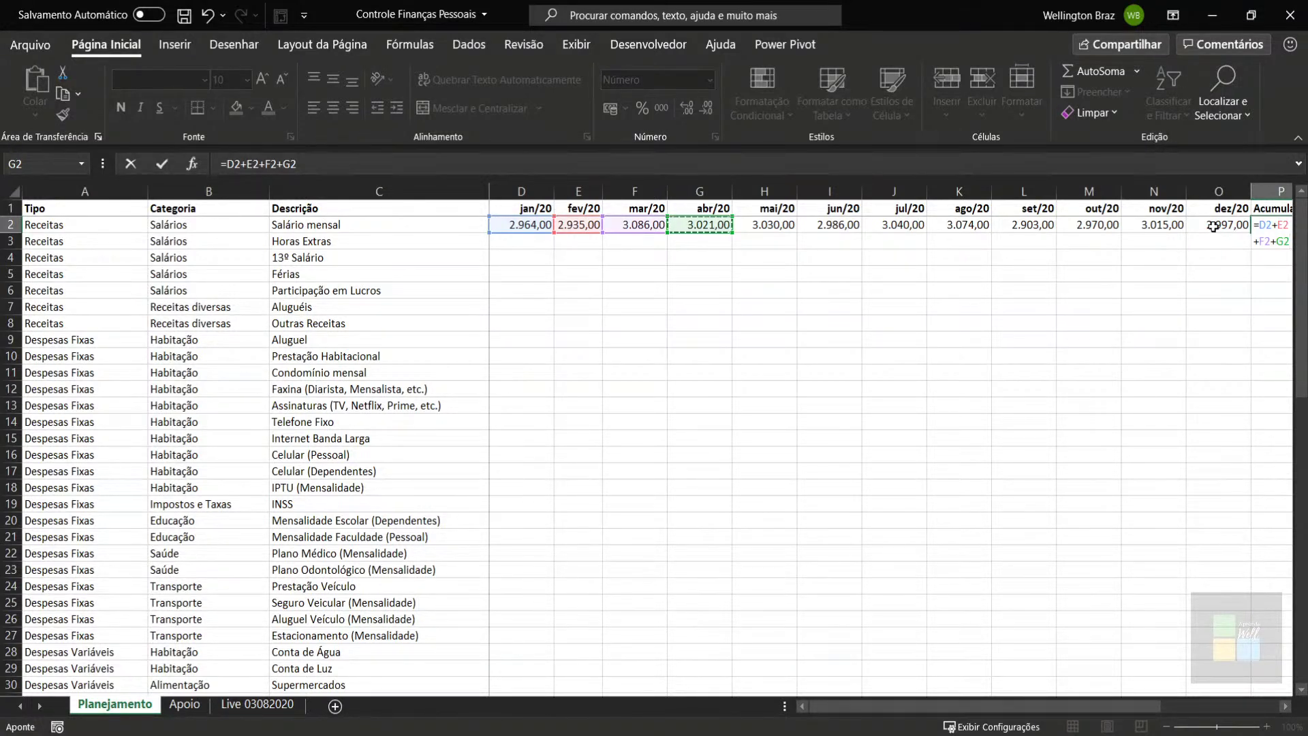
pyautogui.press('Escape')
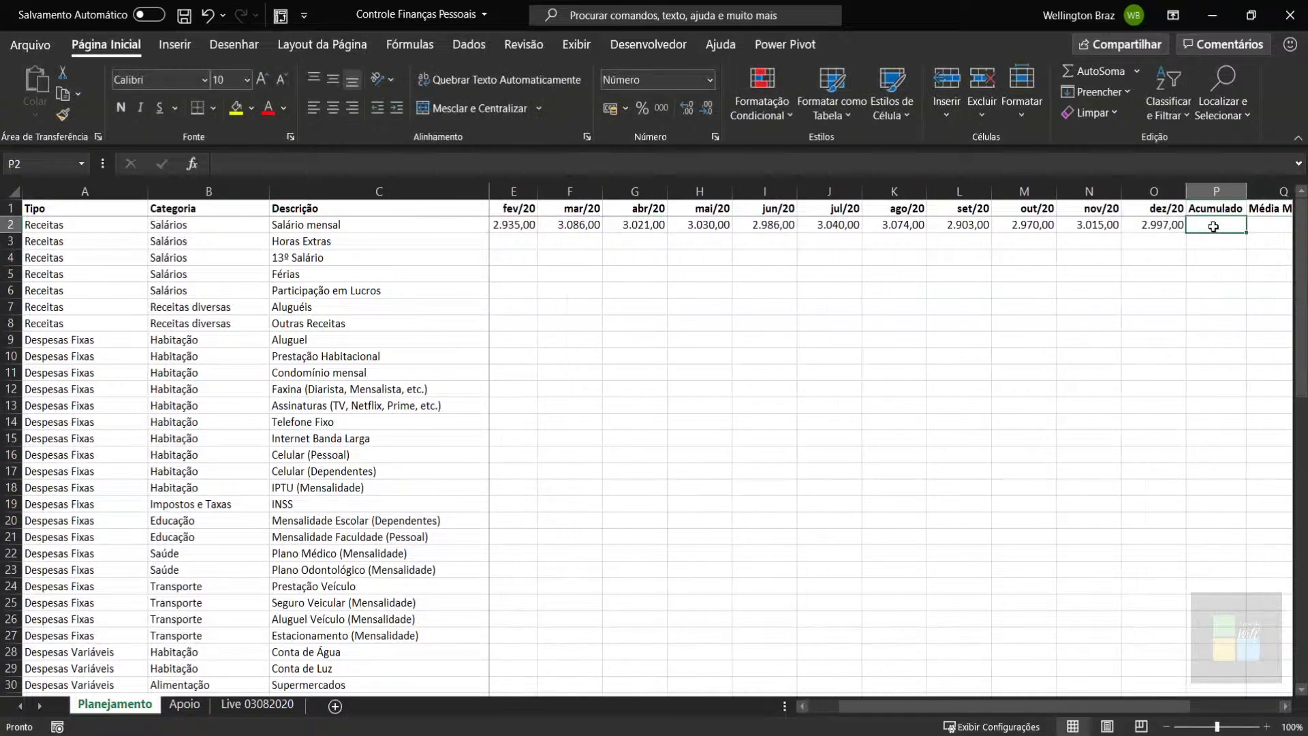
# Step: Enter =SOMA(D2:O2) in the Acumulado cell P2 to total the twelve monthly salary values
pyautogui.write('=')
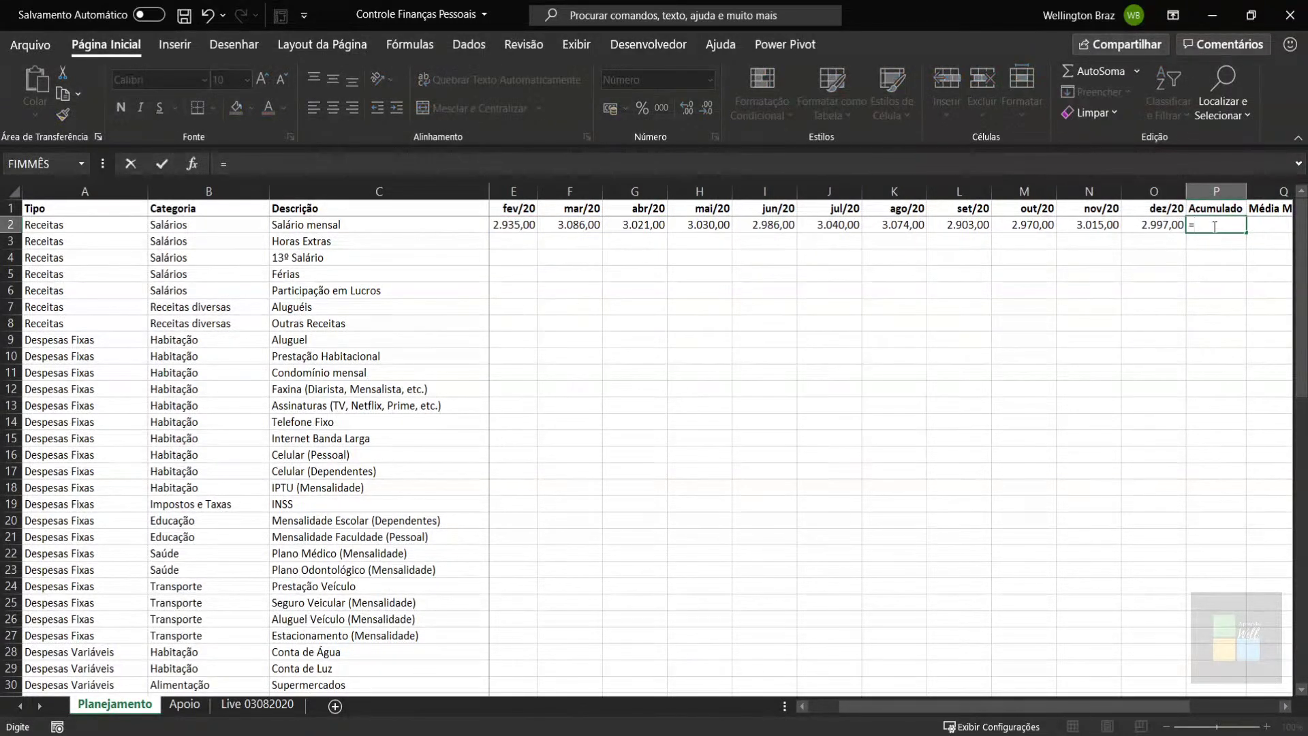
pyautogui.write('som')
pyautogui.press('Tab')
pyautogui.press('BackSpace')
pyautogui.press('BackSpace')
pyautogui.press('BackSpace')
pyautogui.press('BackSpace')
pyautogui.press('BackSpace')
pyautogui.write('s')
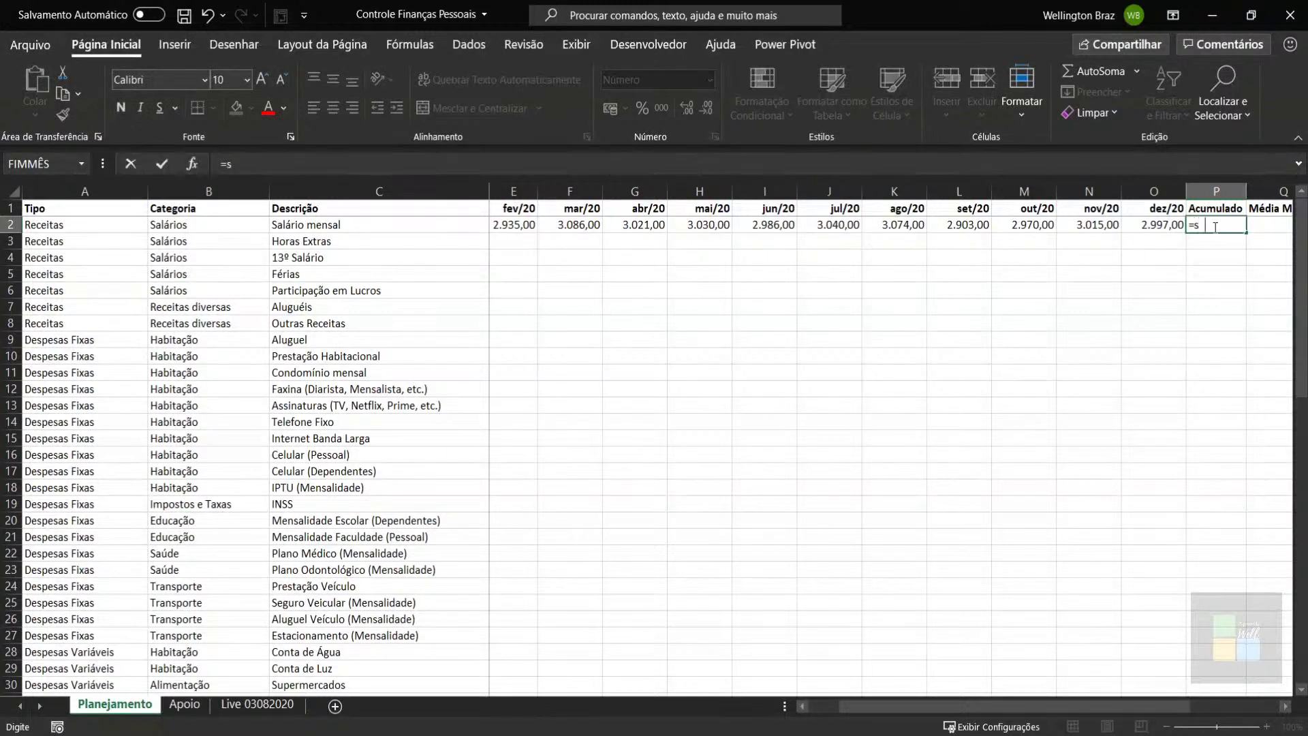
pyautogui.write('oma')
pyautogui.press('Tab')
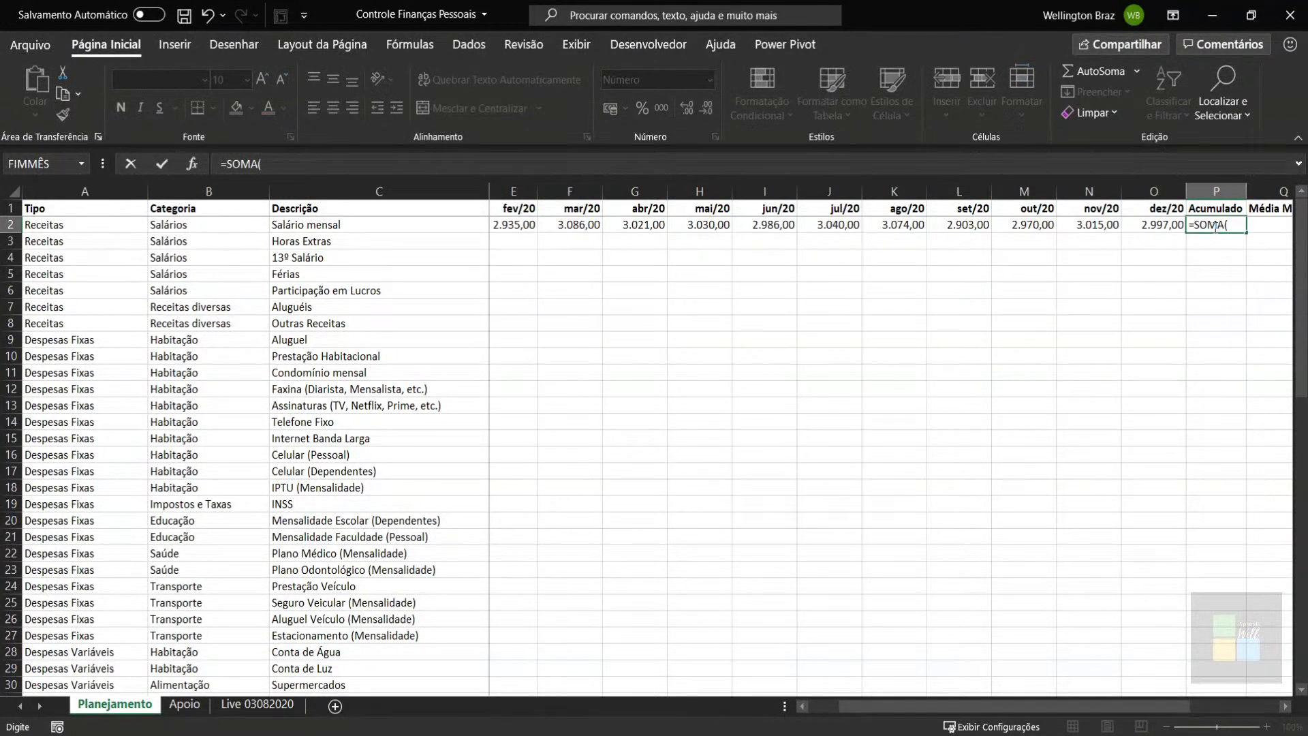
pyautogui.press('Left')
pyautogui.hotkey('shift', 'Left')
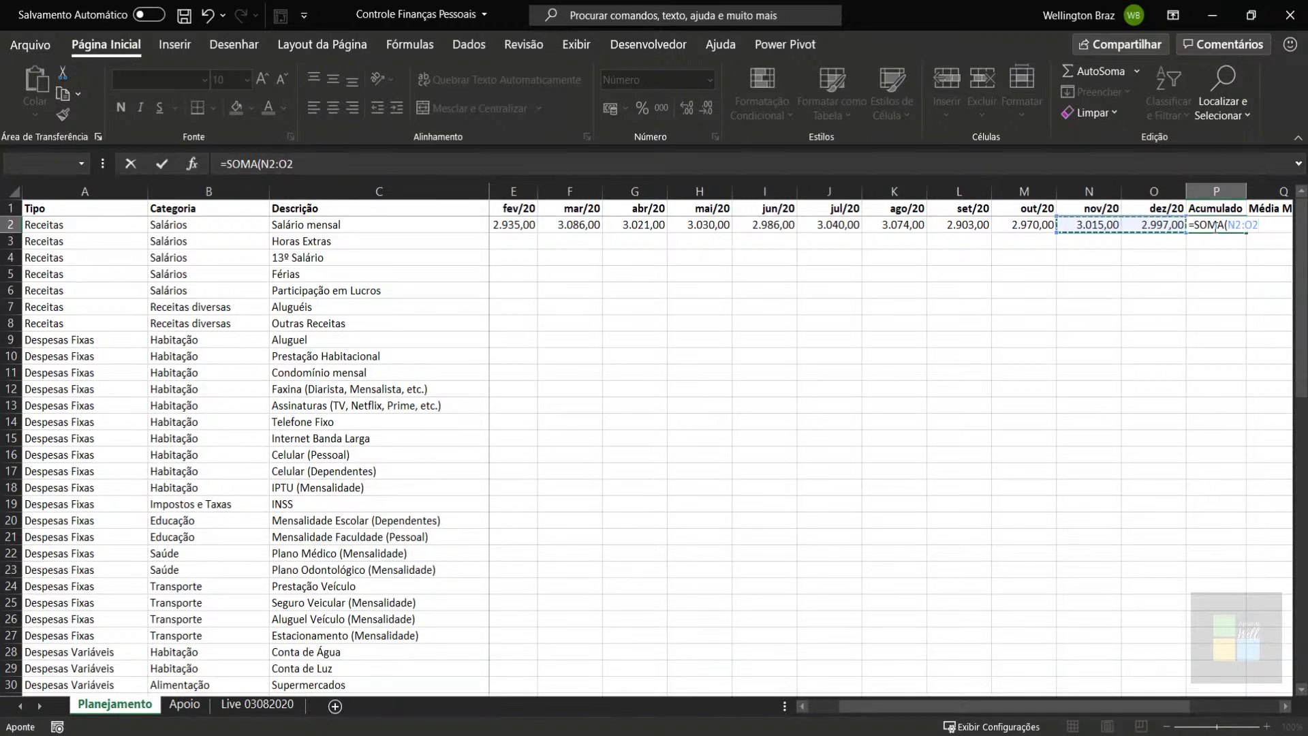
pyautogui.hotkey('shift', 'Left')
pyautogui.hotkey('shift', 'Left')
pyautogui.hotkey('shift', 'Left')
pyautogui.hotkey('shift', 'Left')
pyautogui.hotkey('shift', 'Left')
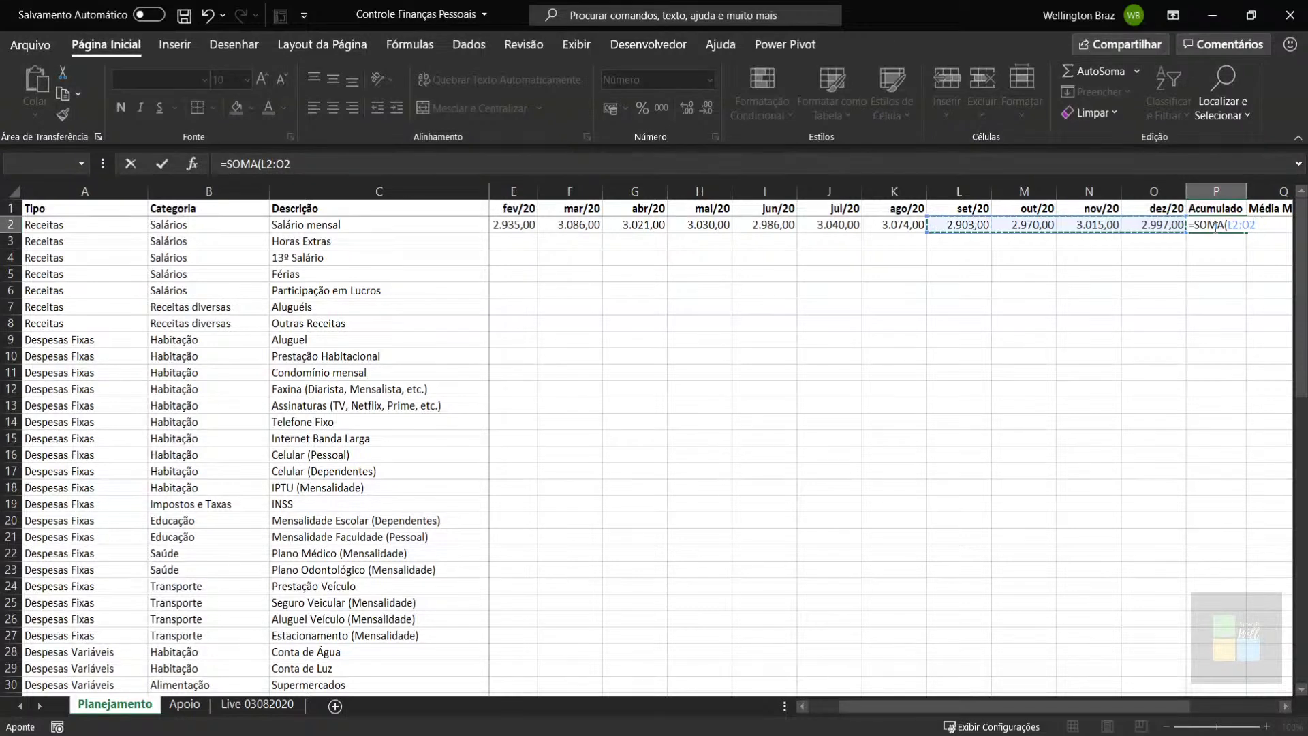
pyautogui.hotkey('shift', 'Left')
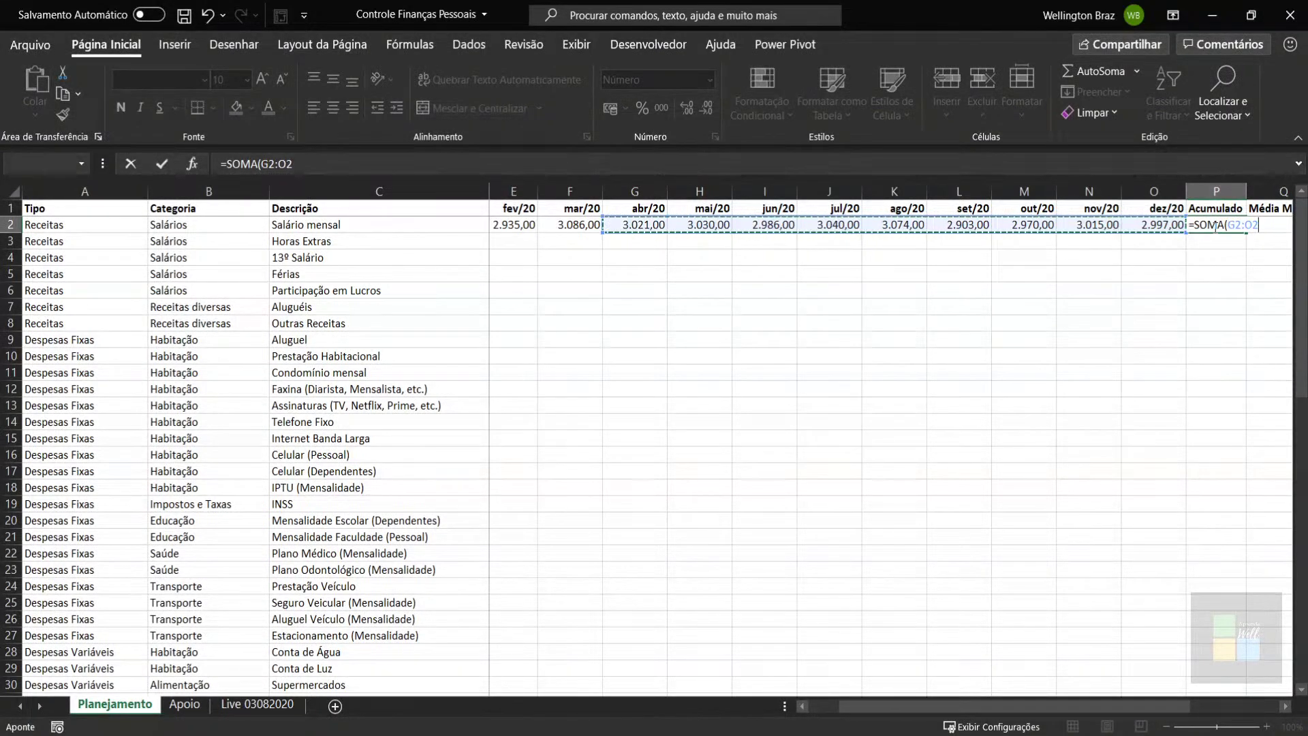
pyautogui.hotkey('shift', 'Left')
pyautogui.hotkey('shift', 'Left')
pyautogui.hotkey('shift', 'Left')
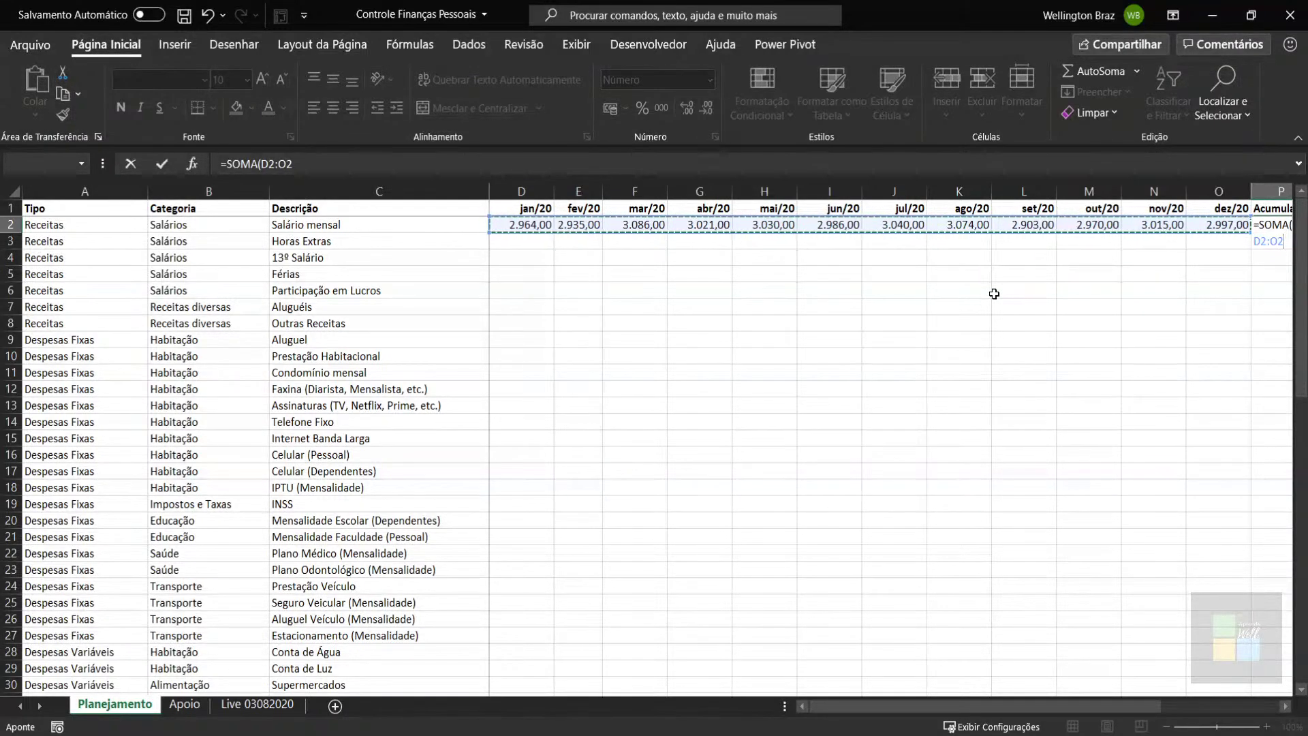
pyautogui.press('Return')
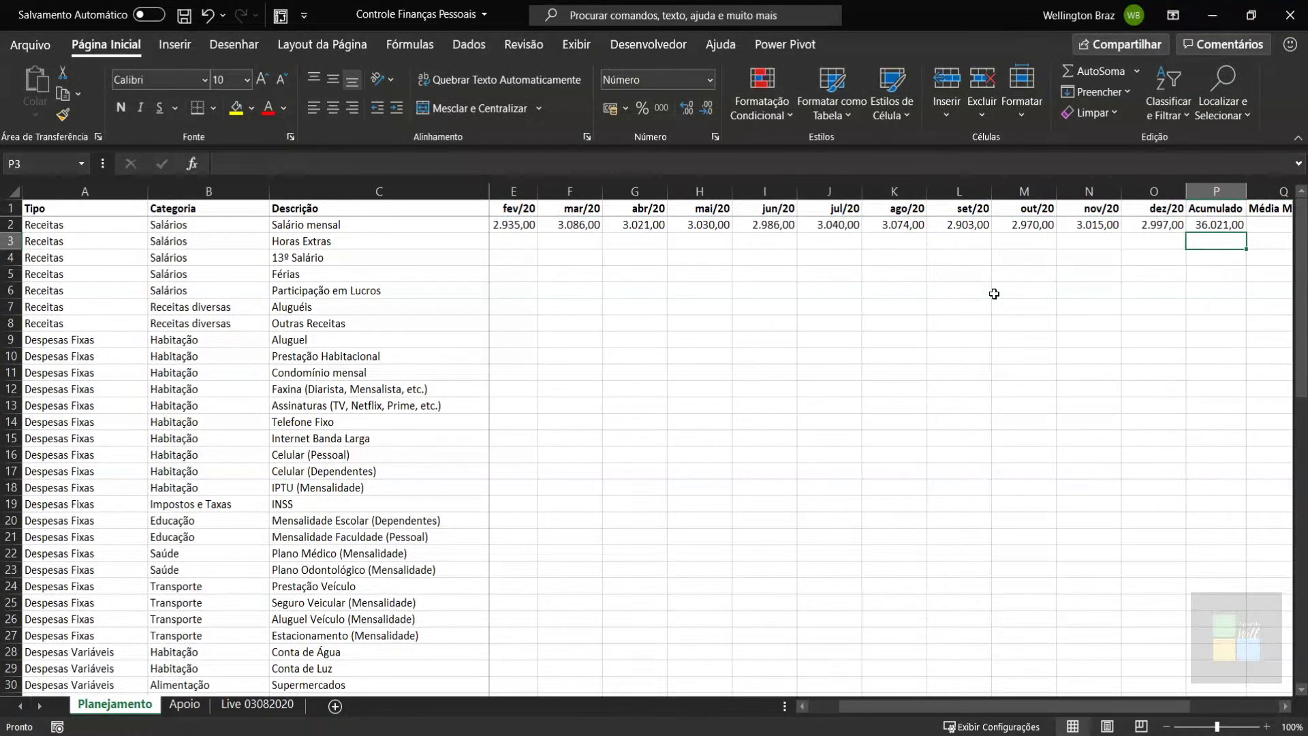
# Step: Clear the Acumulado cell P2 and re-create its total of D2:O2 with AutoSum
pyautogui.press('Up')
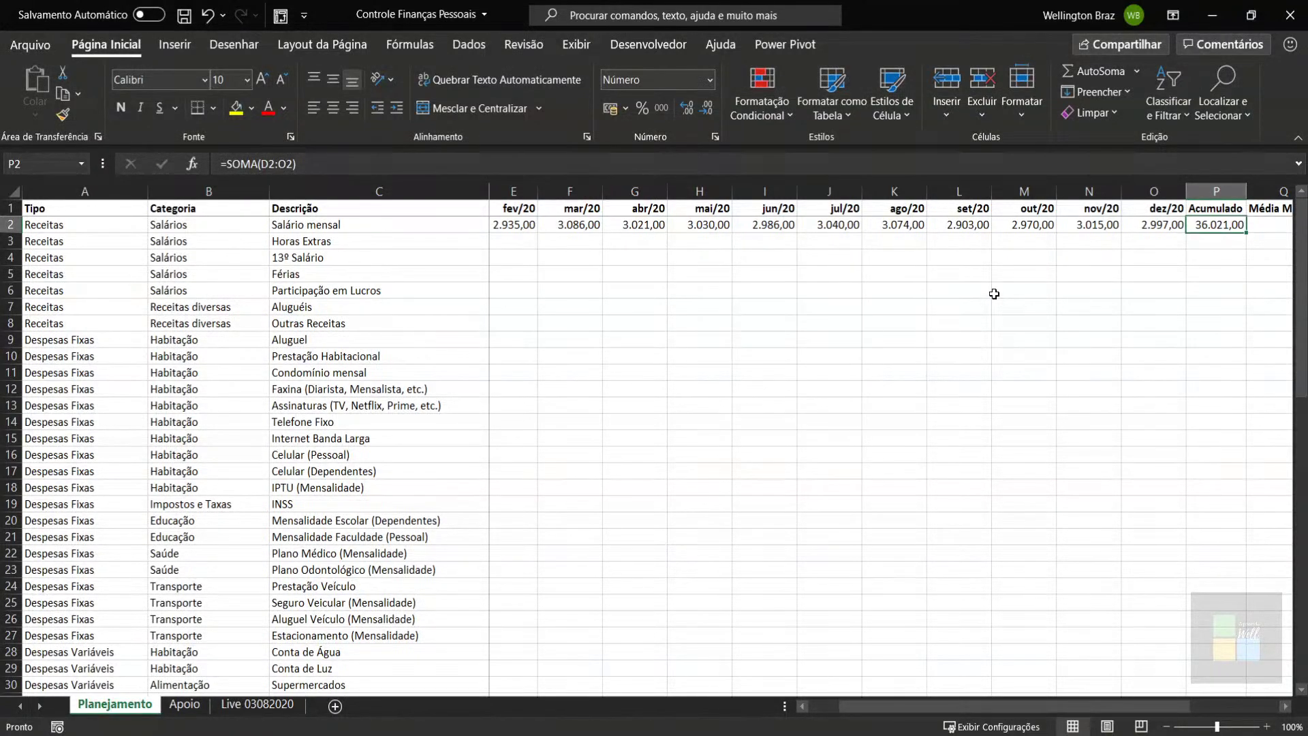
pyautogui.press('Delete')
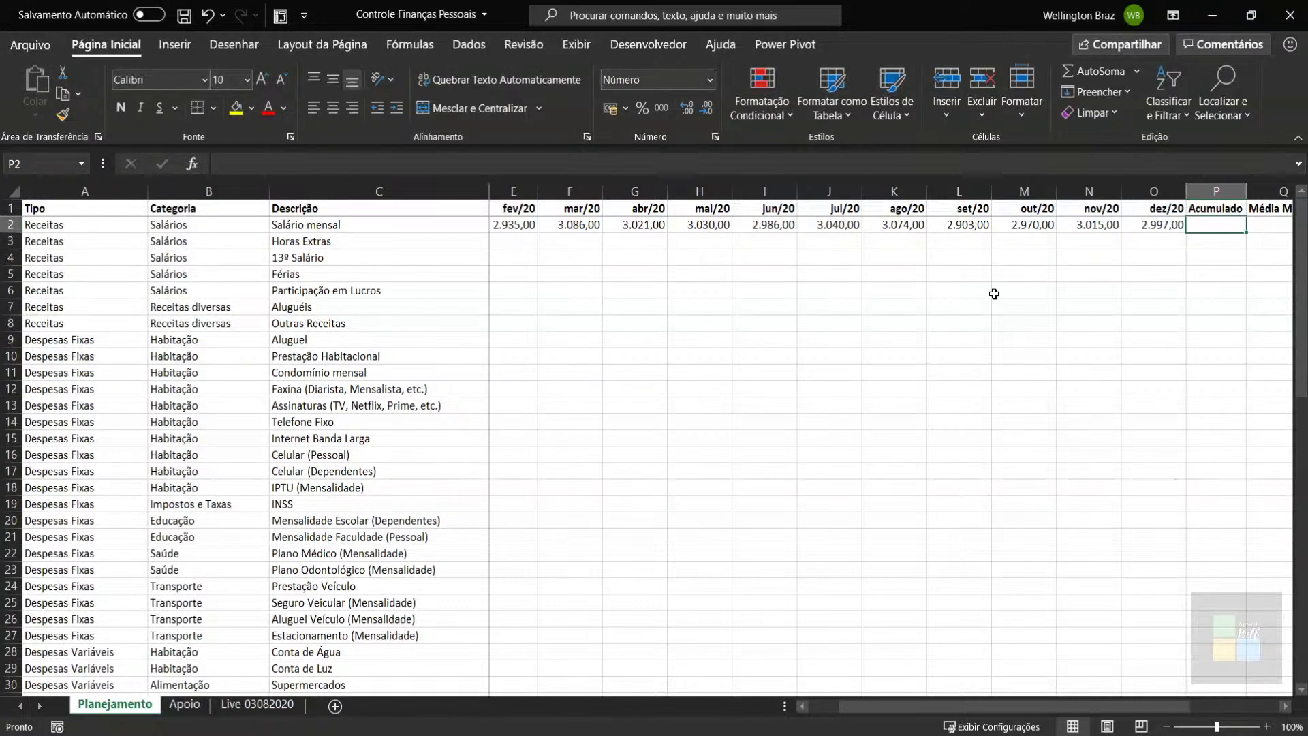
pyautogui.hotkey('alt', '=')
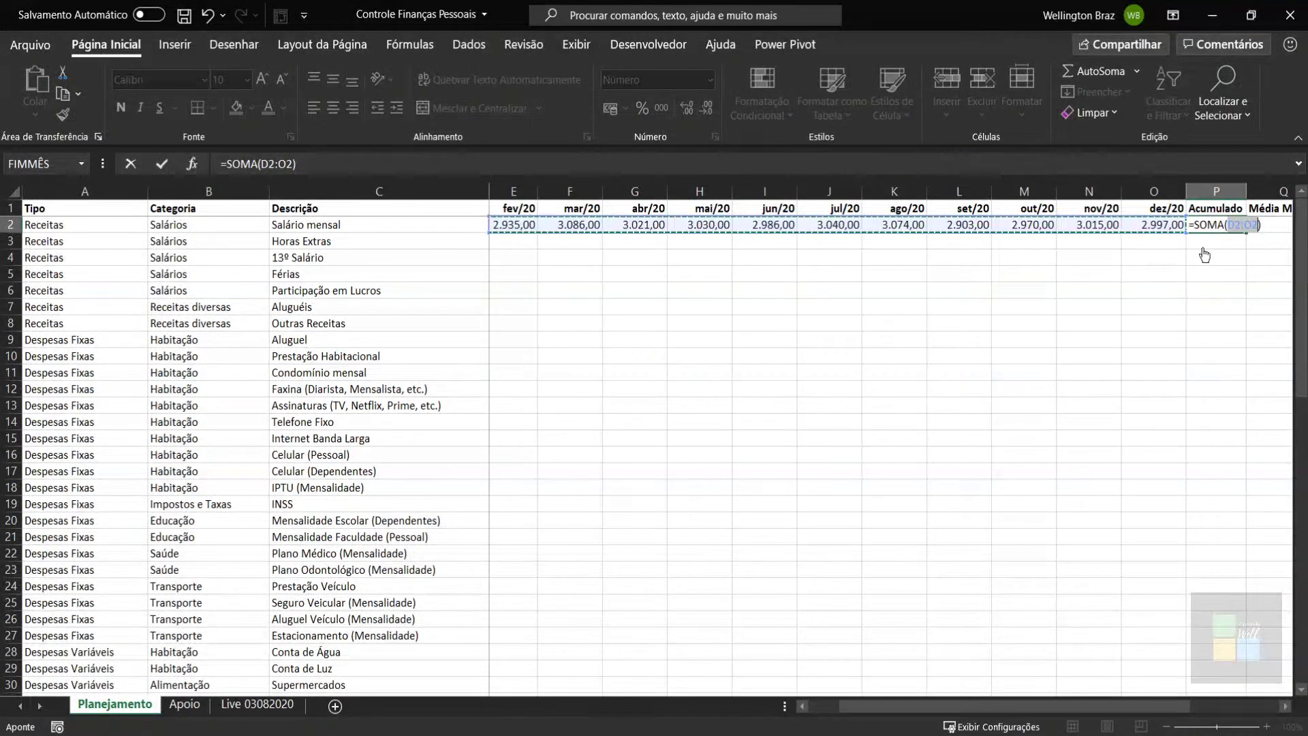
pyautogui.moveTo(1027, 712); pyautogui.dragTo(999, 712)
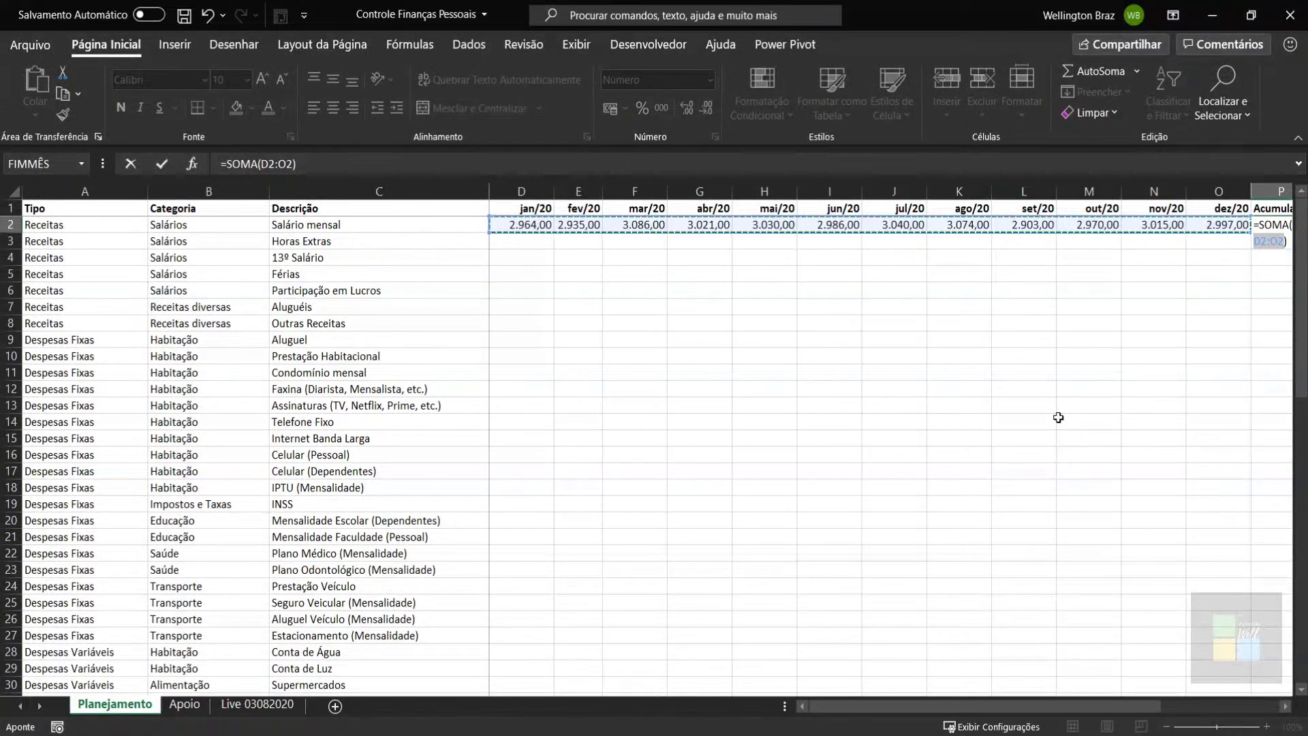
pyautogui.press('Return')
# Step: Enter =MÉDIA(D2:O2) in the Média Mensal cell Q2 to average the January to December salary values
pyautogui.press('Right')
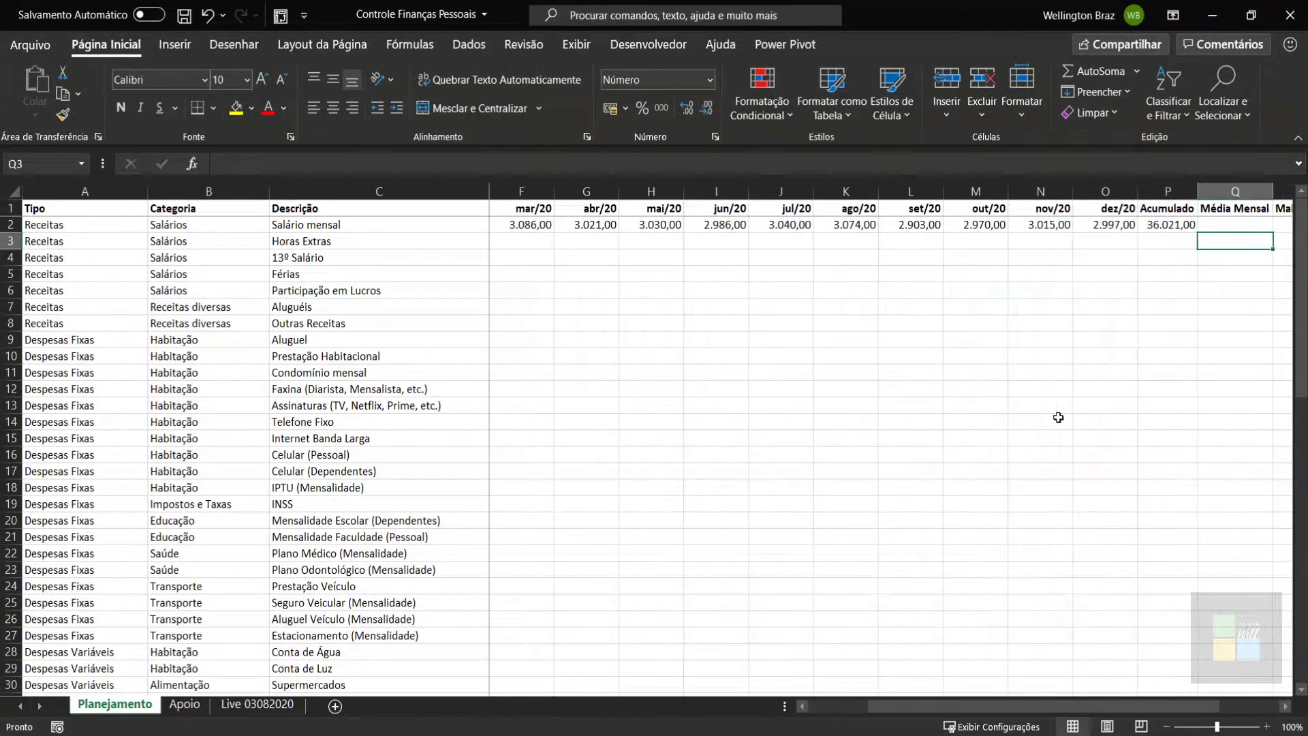
pyautogui.press('Up')
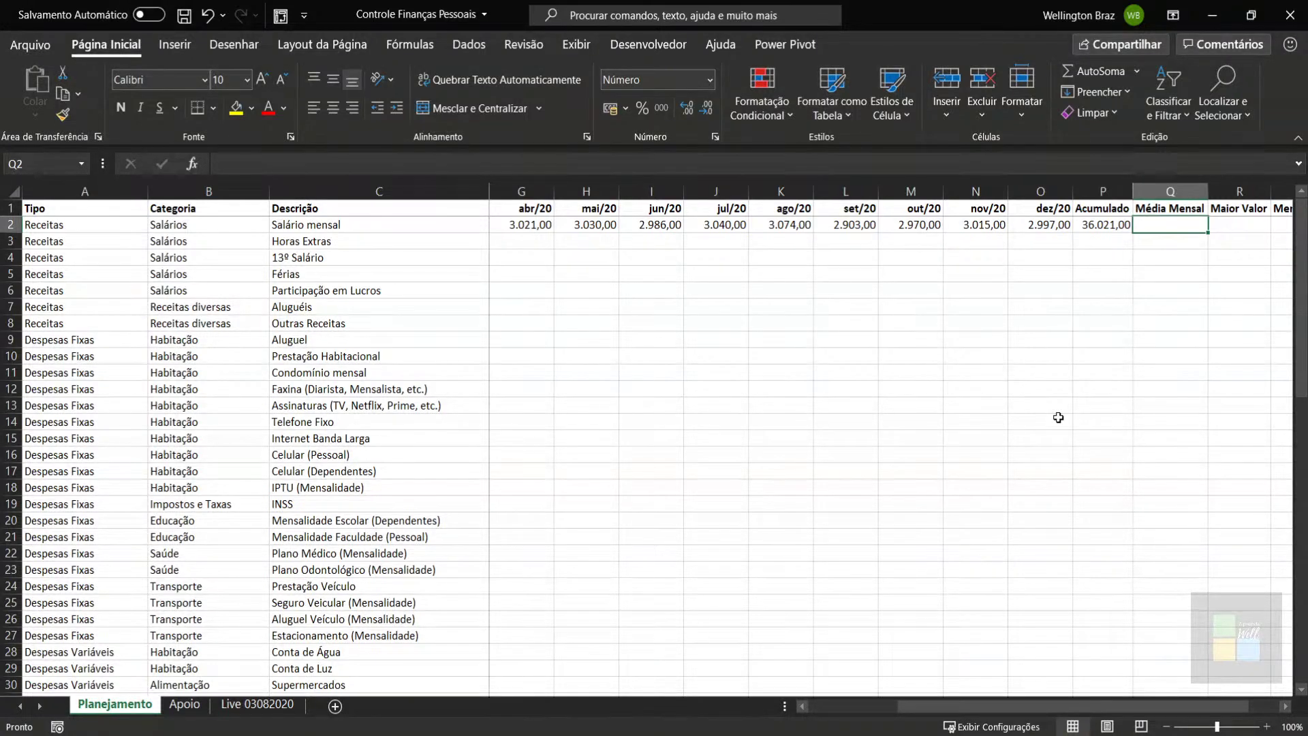
pyautogui.moveTo(1043, 225); pyautogui.dragTo(532, 227)
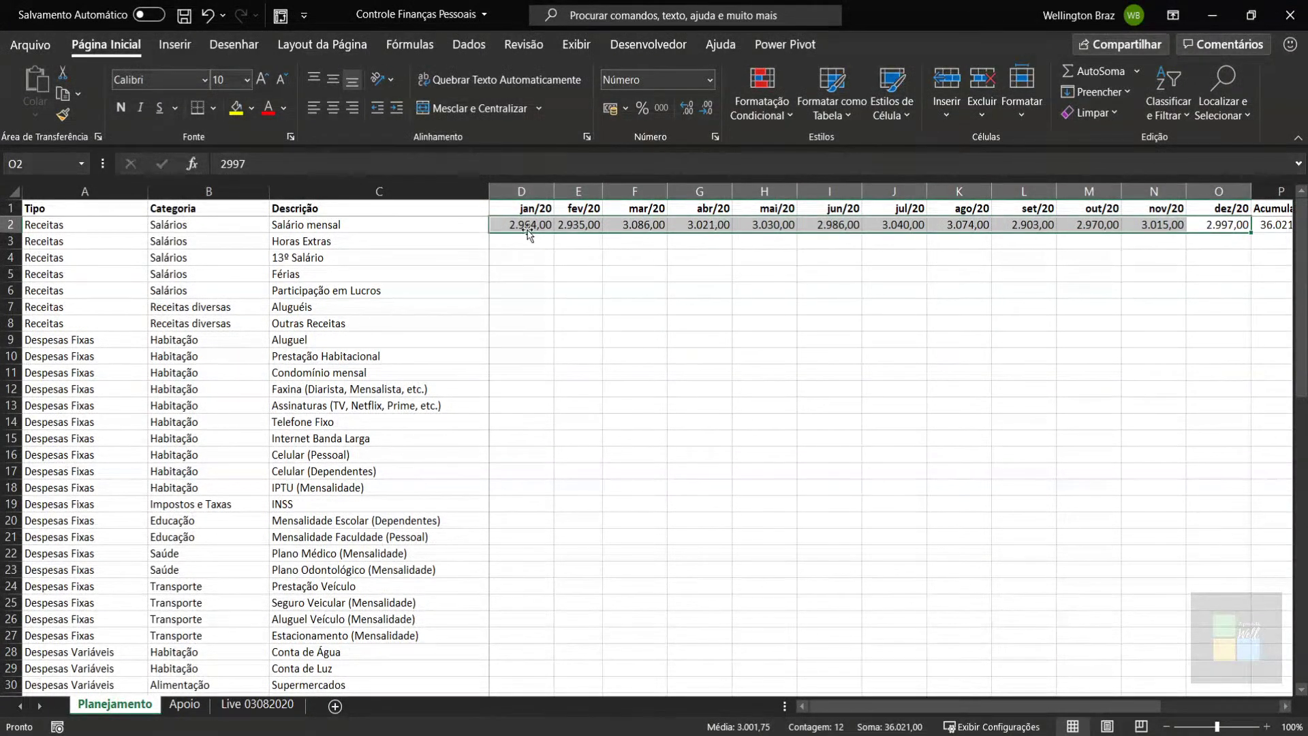
pyautogui.press('Right')
pyautogui.press('Right')
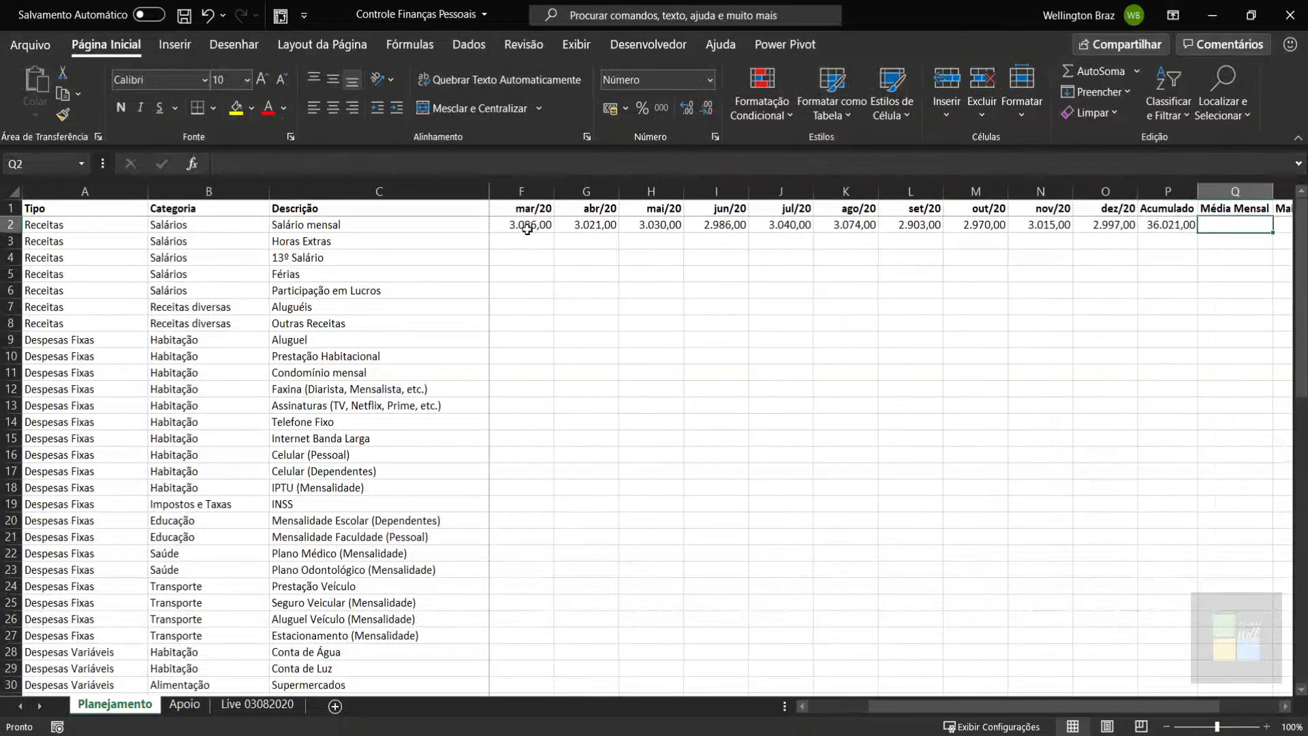
pyautogui.write('=méd')
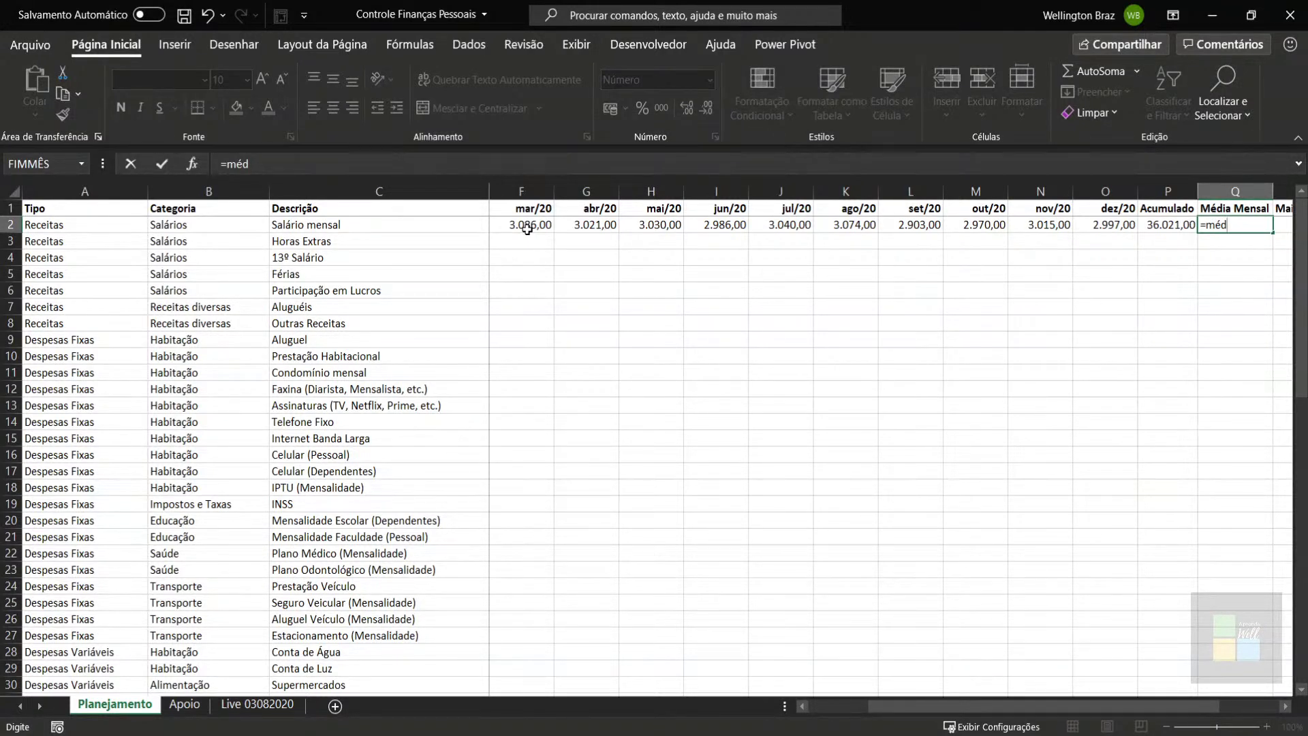
pyautogui.press('BackSpace')
pyautogui.press('BackSpace')
pyautogui.write('ed')
pyautogui.press('BackSpace')
pyautogui.press('BackSpace')
pyautogui.write('éd')
pyautogui.press('Left')
pyautogui.press('Left')
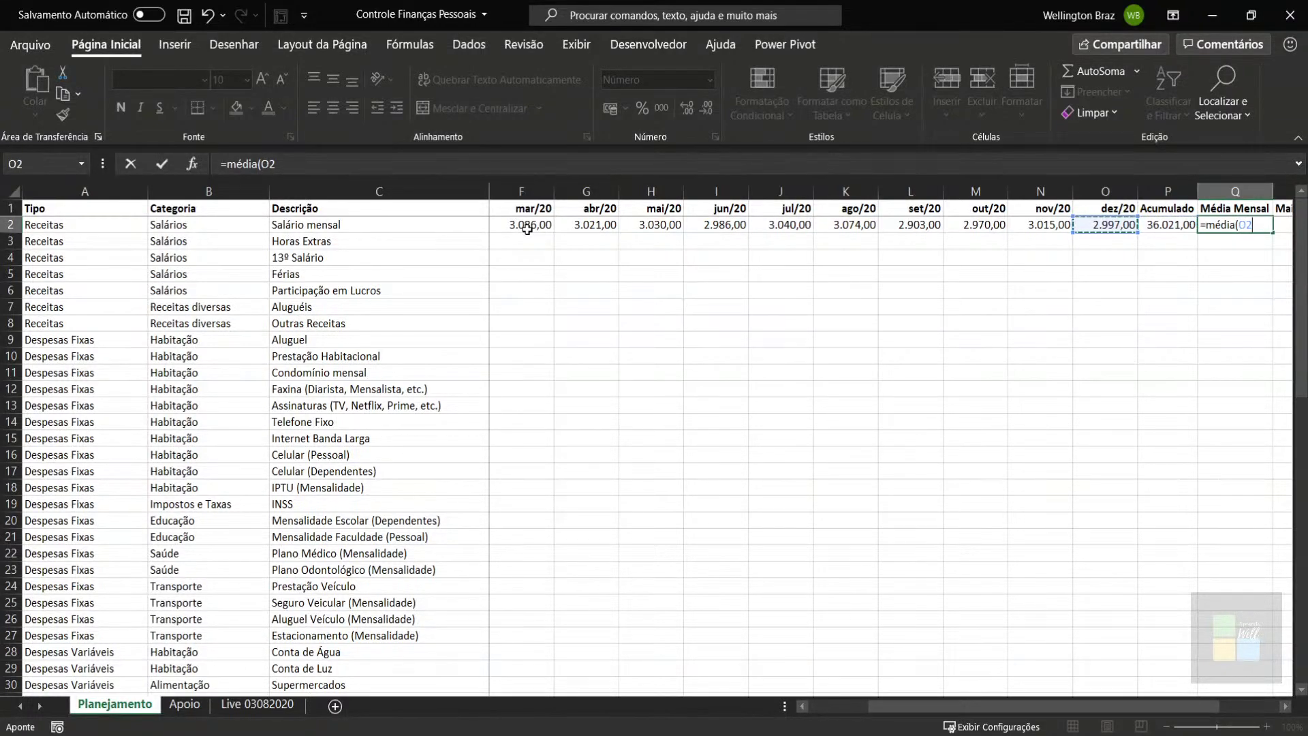
pyautogui.hotkey('shift', 'Left')
pyautogui.hotkey('shift', 'Left')
pyautogui.hotkey('shift', 'Left')
pyautogui.hotkey('shift', 'Left')
pyautogui.hotkey('shift', 'Left')
pyautogui.hotkey('shift', 'Left')
pyautogui.hotkey('shift', 'Left')
pyautogui.hotkey('shift', 'Left')
pyautogui.hotkey('shift', 'Left')
pyautogui.hotkey('shift', 'Left')
pyautogui.hotkey('shift', 'Left')
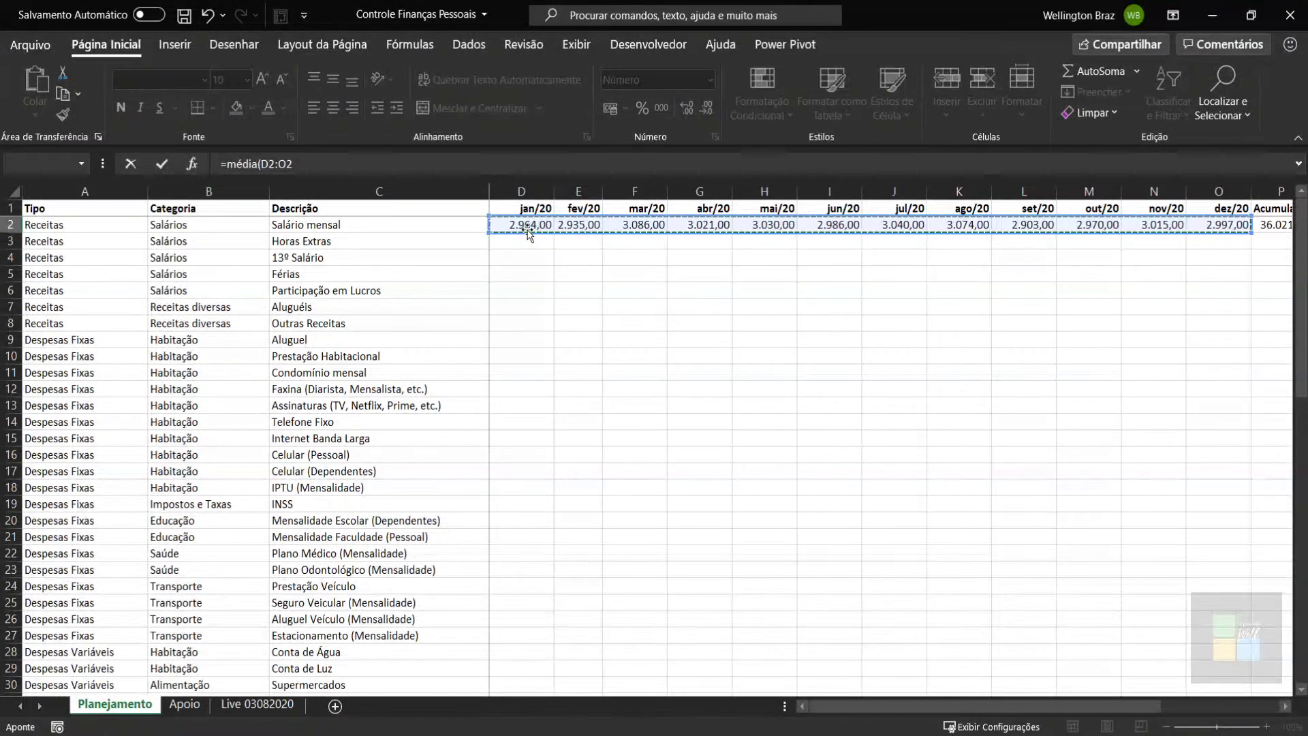
pyautogui.write(')')
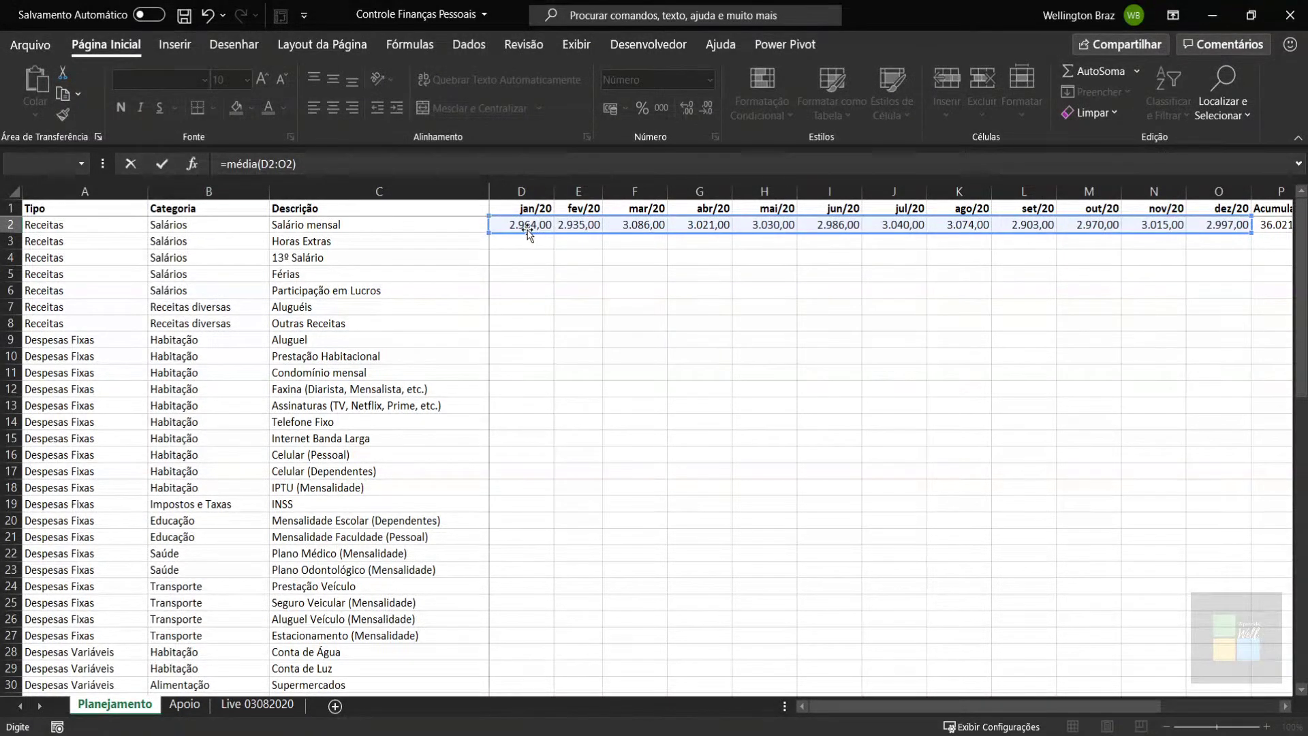
pyautogui.press('Return')
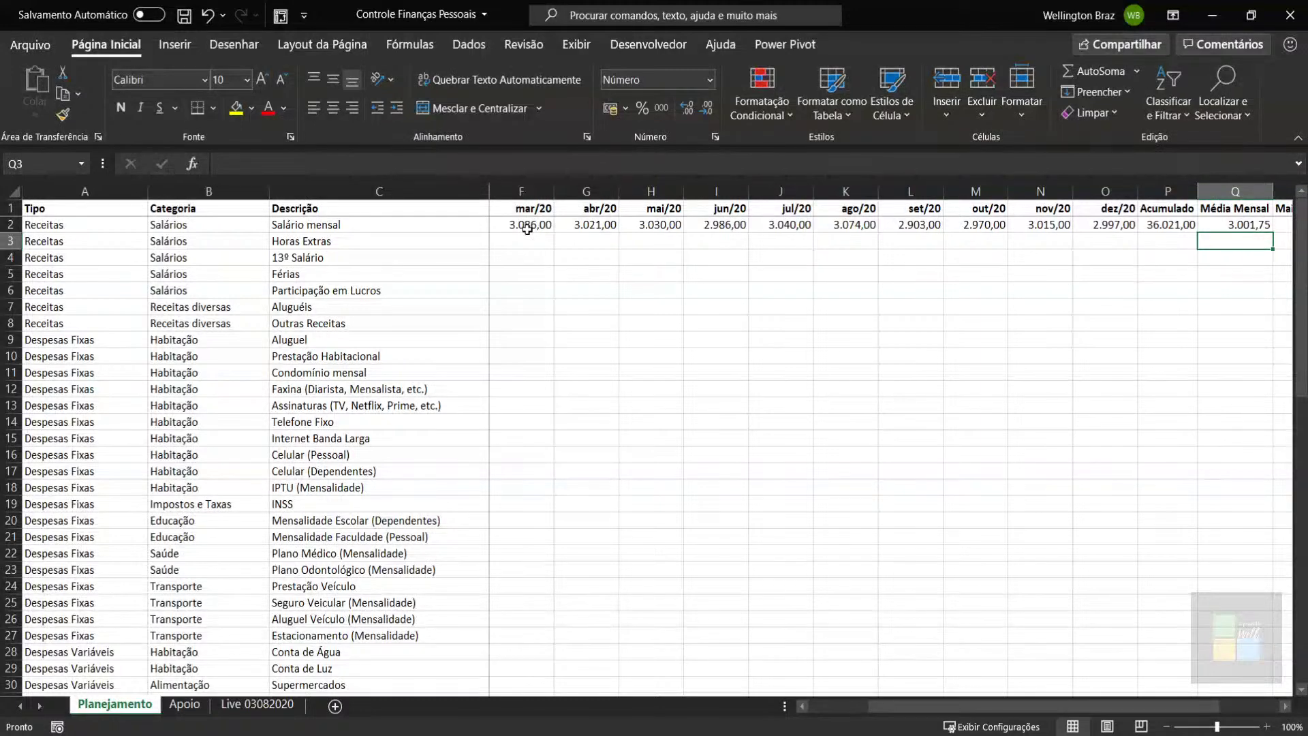
pyautogui.press('Up')
# Step: Look over the income and expense items in the Descrição column and their month cells below the salary row
pyautogui.hscroll(1, 527, 230)
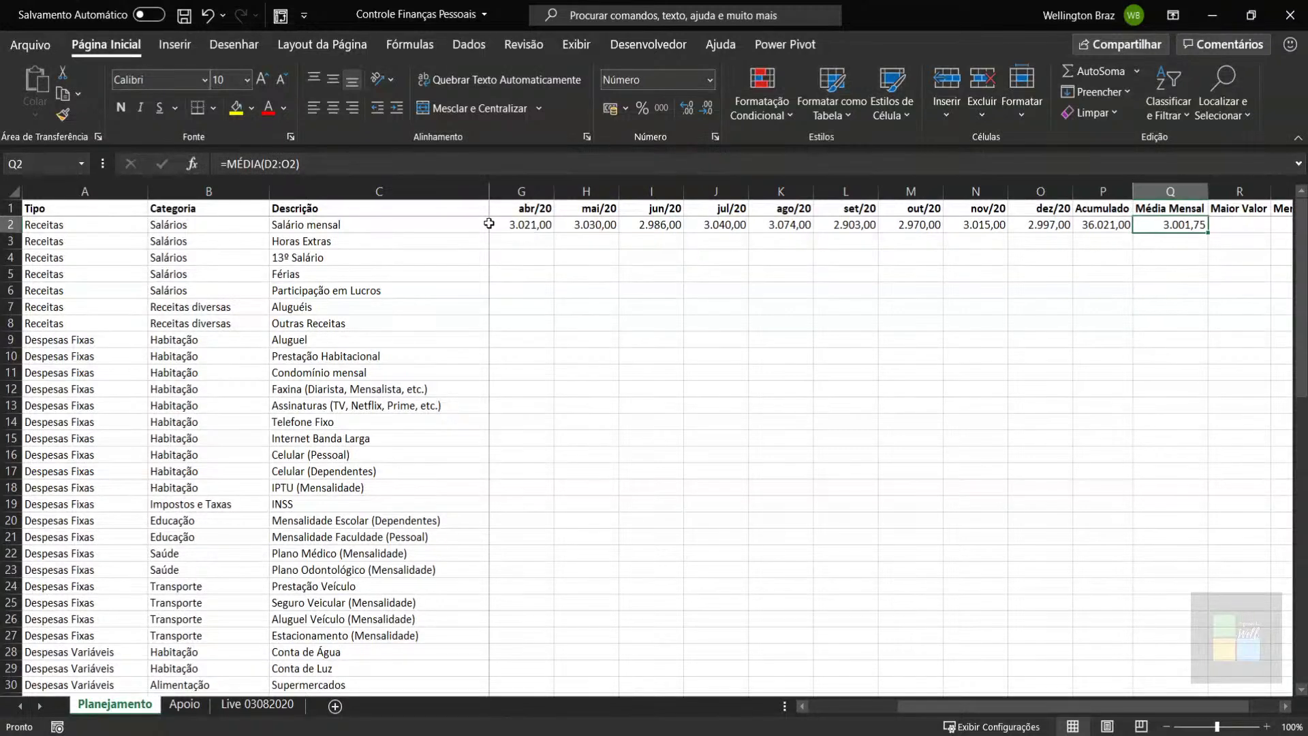
pyautogui.scroll(-2, 320, 286)
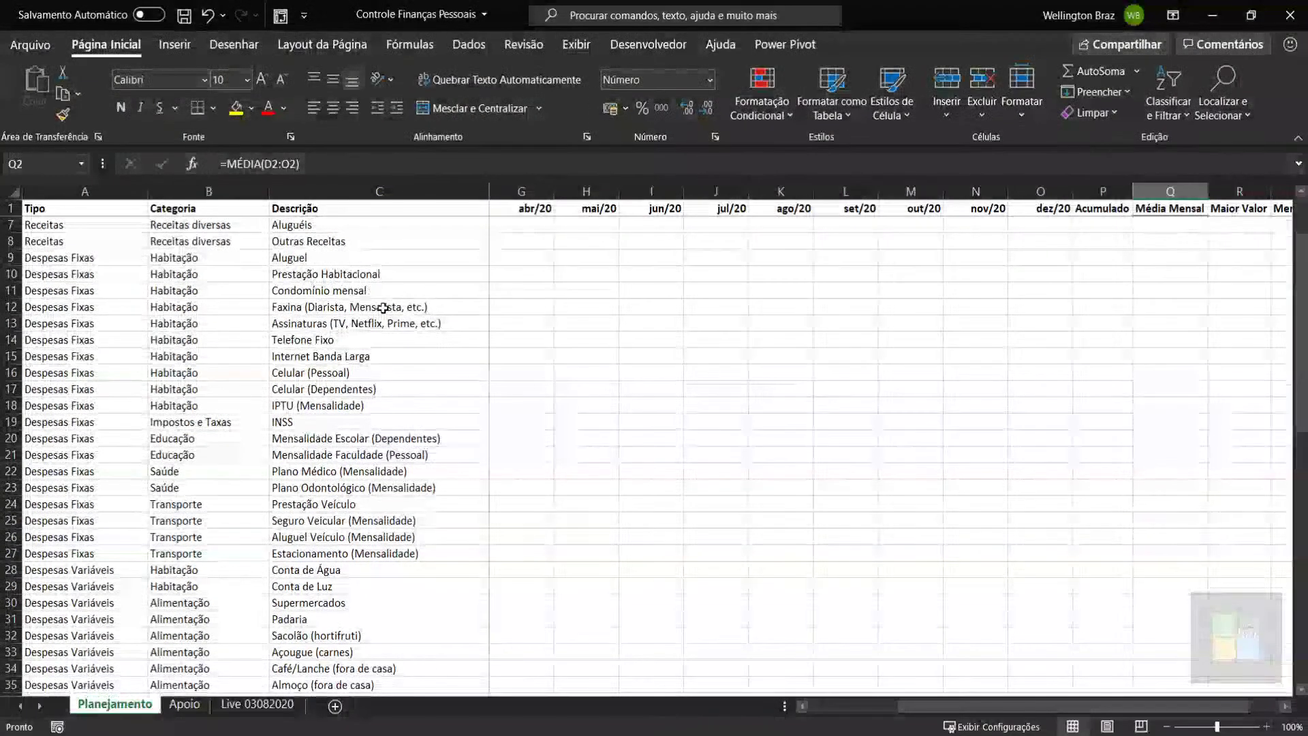
pyautogui.scroll(2, 320, 286)
pyautogui.moveTo(320, 274); pyautogui.dragTo(381, 388)
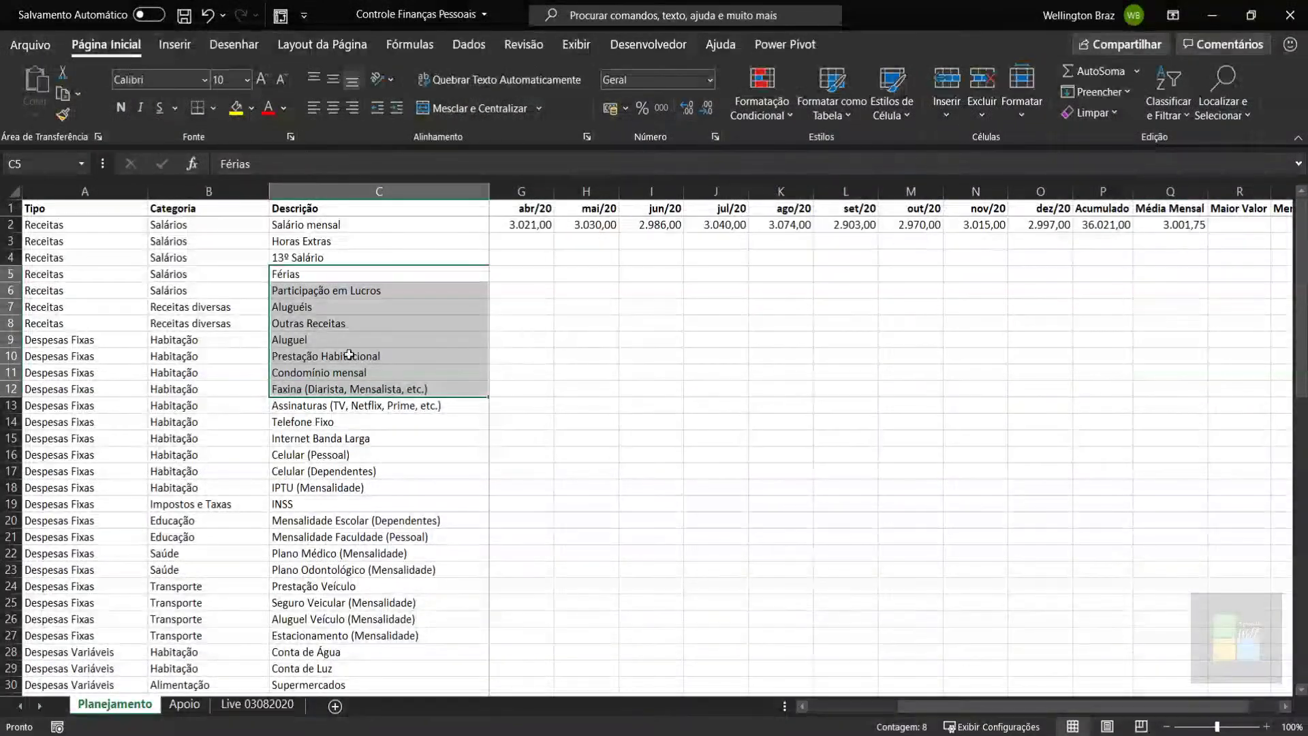
pyautogui.click(404, 354)
pyautogui.click(502, 370)
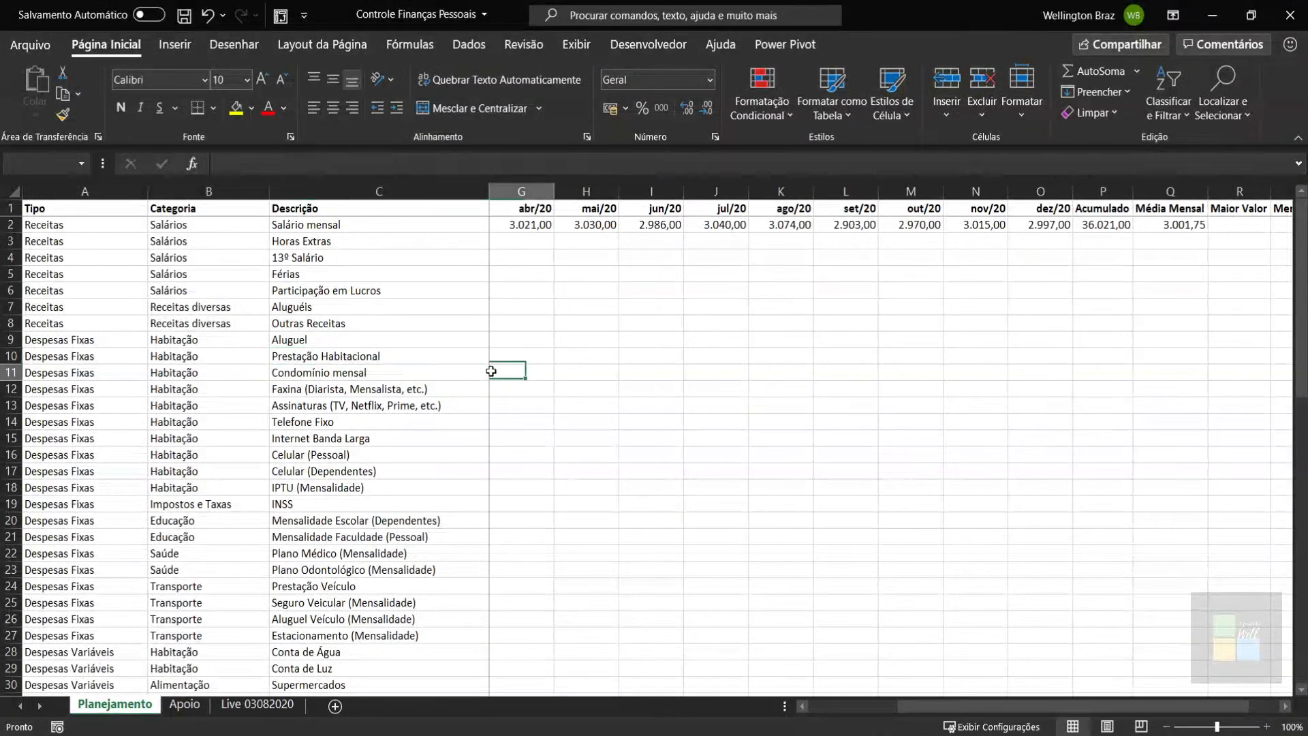
pyautogui.click(507, 353)
pyautogui.click(502, 337)
pyautogui.click(507, 317)
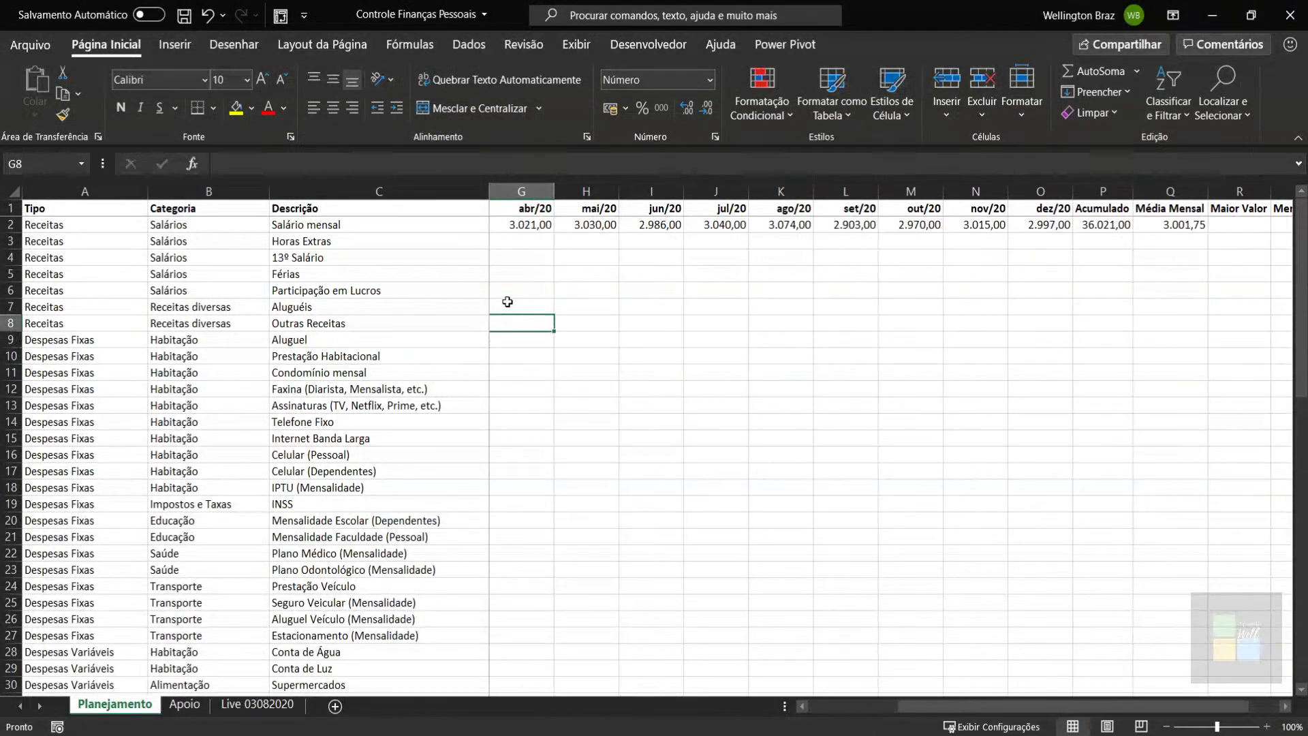
pyautogui.click(518, 304)
pyautogui.click(539, 243)
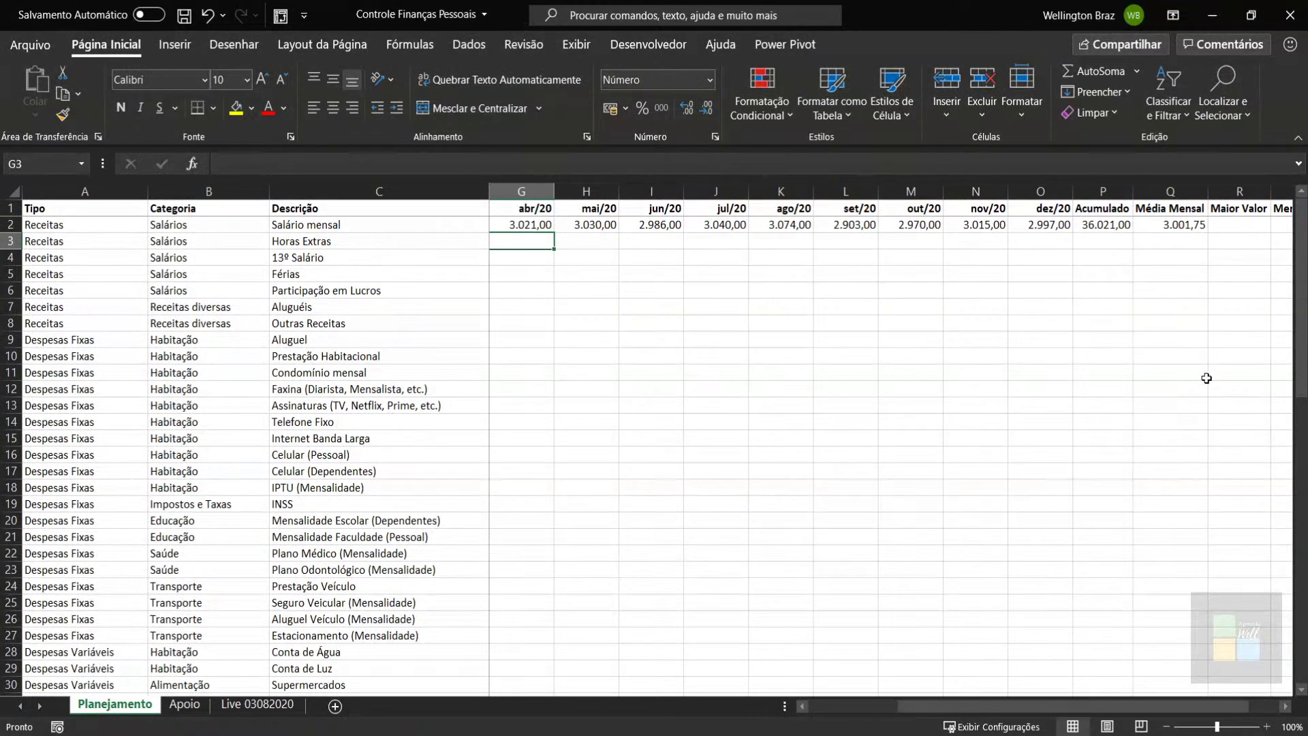
# Step: Try copying the MÉDIA formula from Q2 down the Média Mensal column, and undo the fill
pyautogui.click(1193, 225)
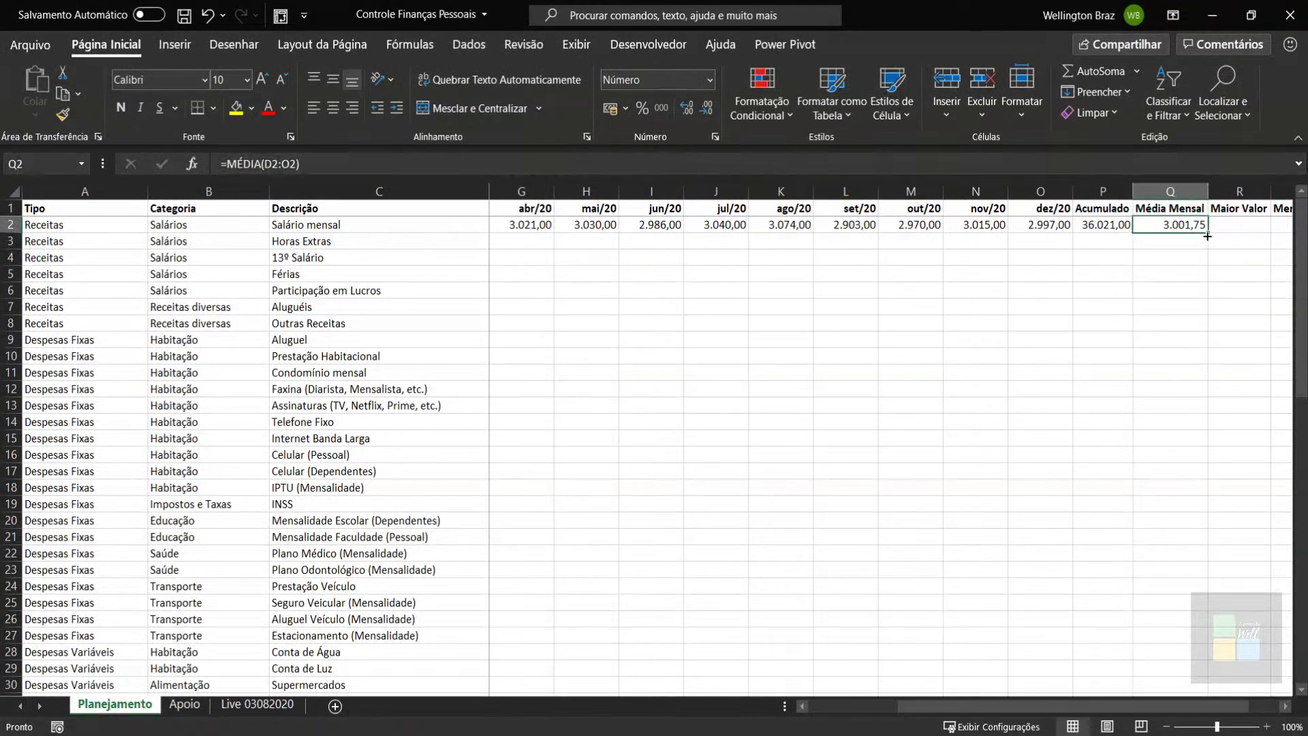
pyautogui.doubleClick(1207, 235)
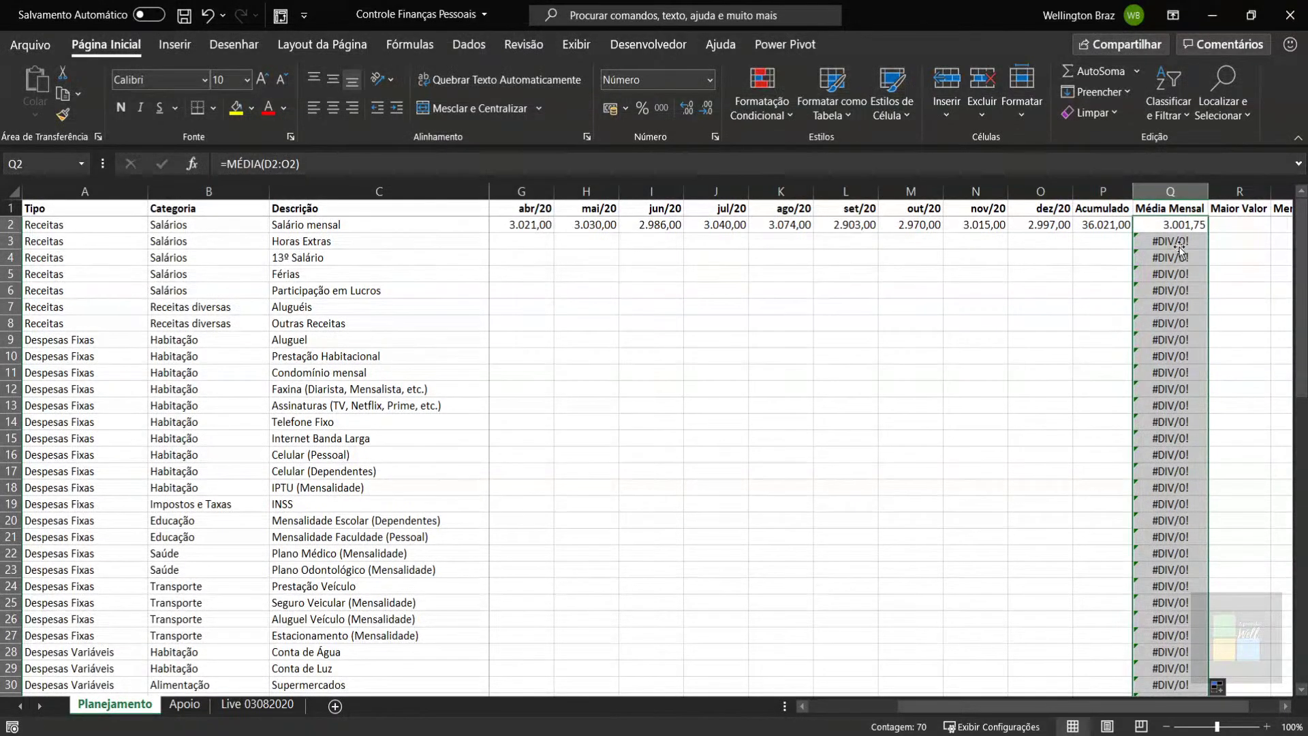
pyautogui.hotkey('ctrl', 'z')
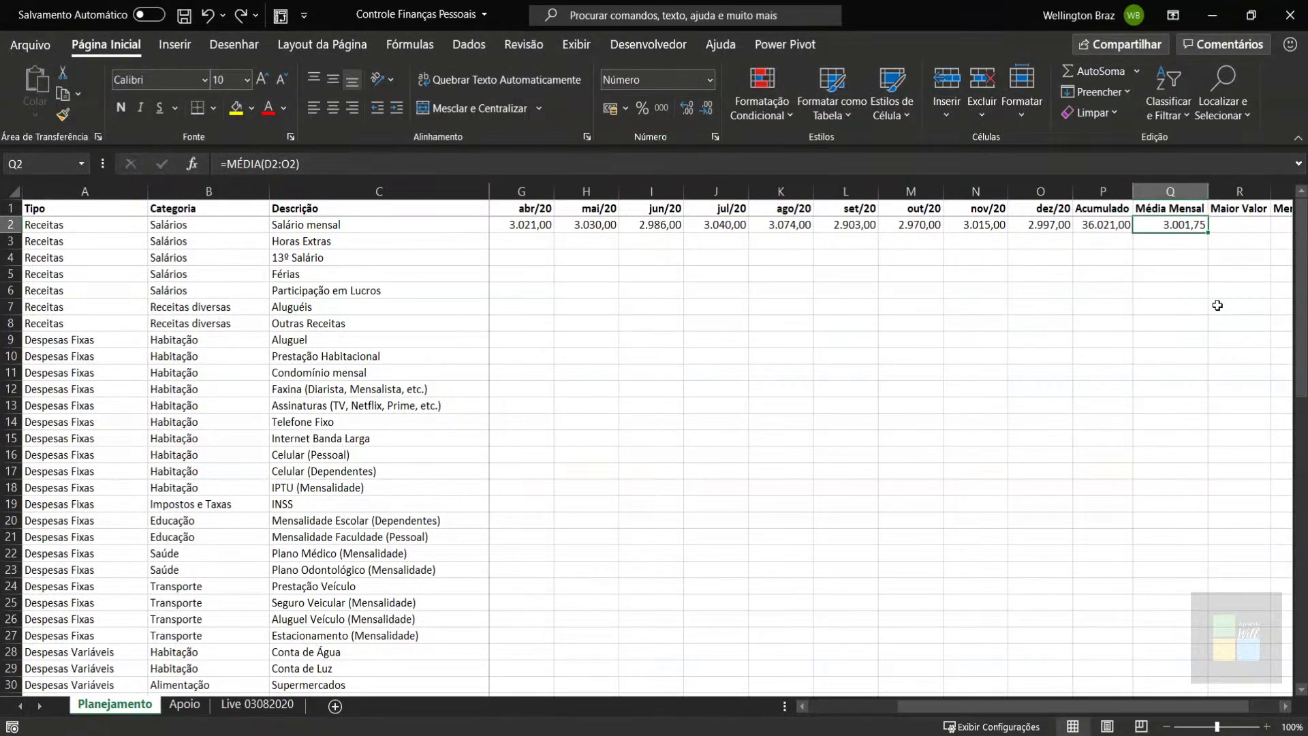
# Step: Replace the Média Mensal formula in Q2 with =SOMA(D2:O2)/12
pyautogui.write('=')
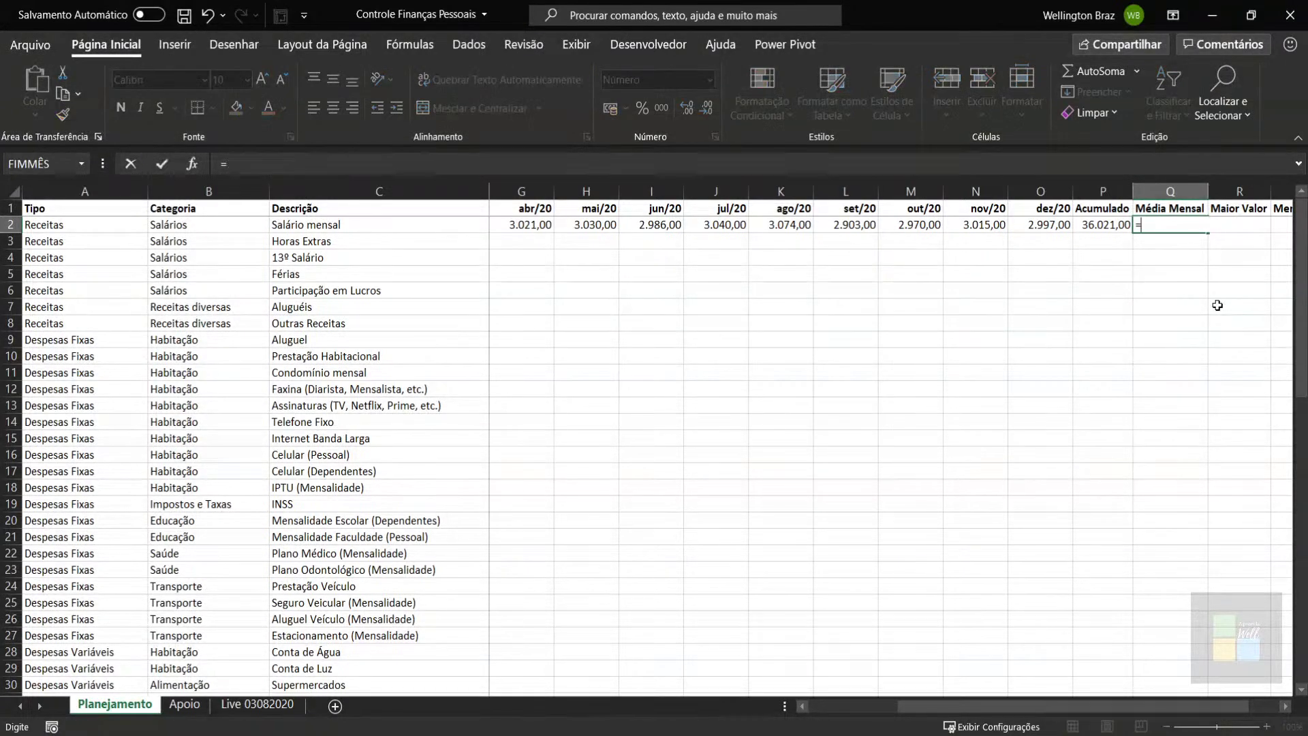
pyautogui.write('soma(')
pyautogui.click(1055, 226)
pyautogui.hotkey('shift', 'Left')
pyautogui.hotkey('shift', 'Left')
pyautogui.hotkey('shift', 'Left')
pyautogui.hotkey('shift', 'Left')
pyautogui.hotkey('shift', 'Left')
pyautogui.hotkey('shift', 'Left')
pyautogui.hotkey('shift', 'Left')
pyautogui.hotkey('shift', 'Left')
pyautogui.hotkey('shift', 'Left')
pyautogui.hotkey('shift', 'Left')
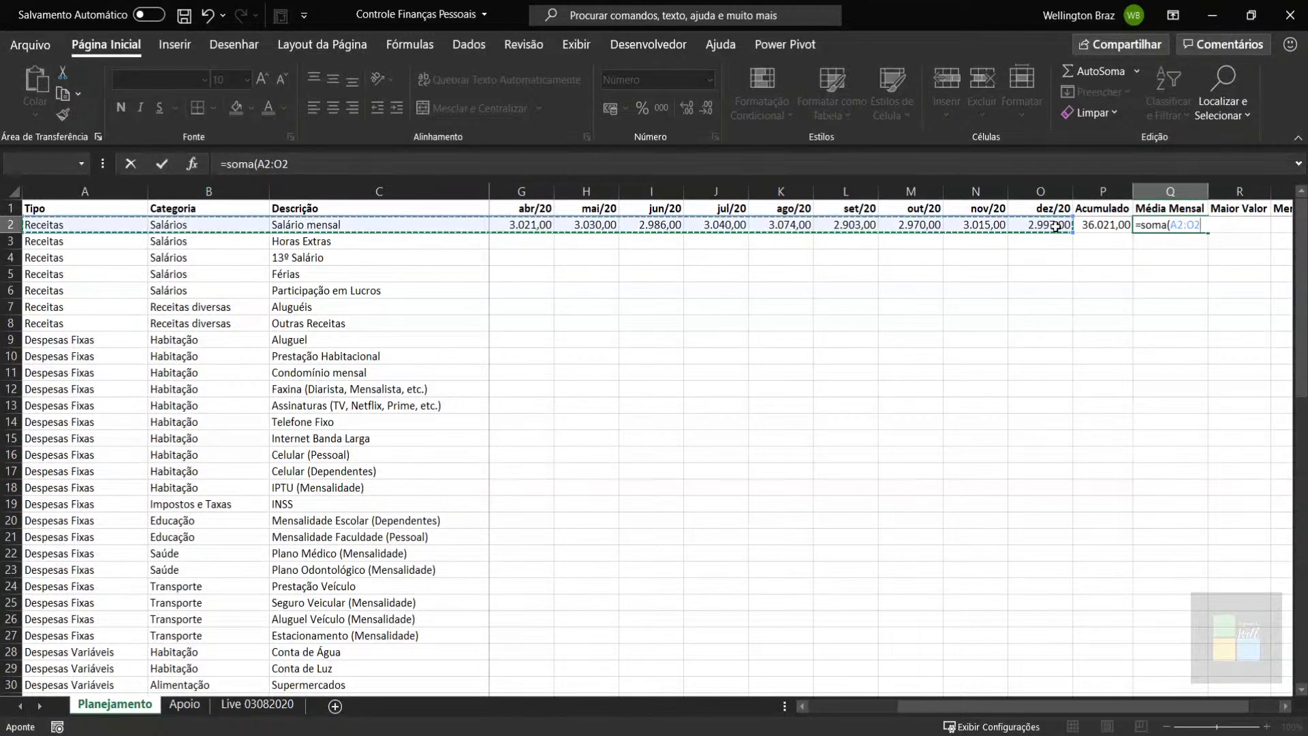
pyautogui.hotkey('shift', 'Left')
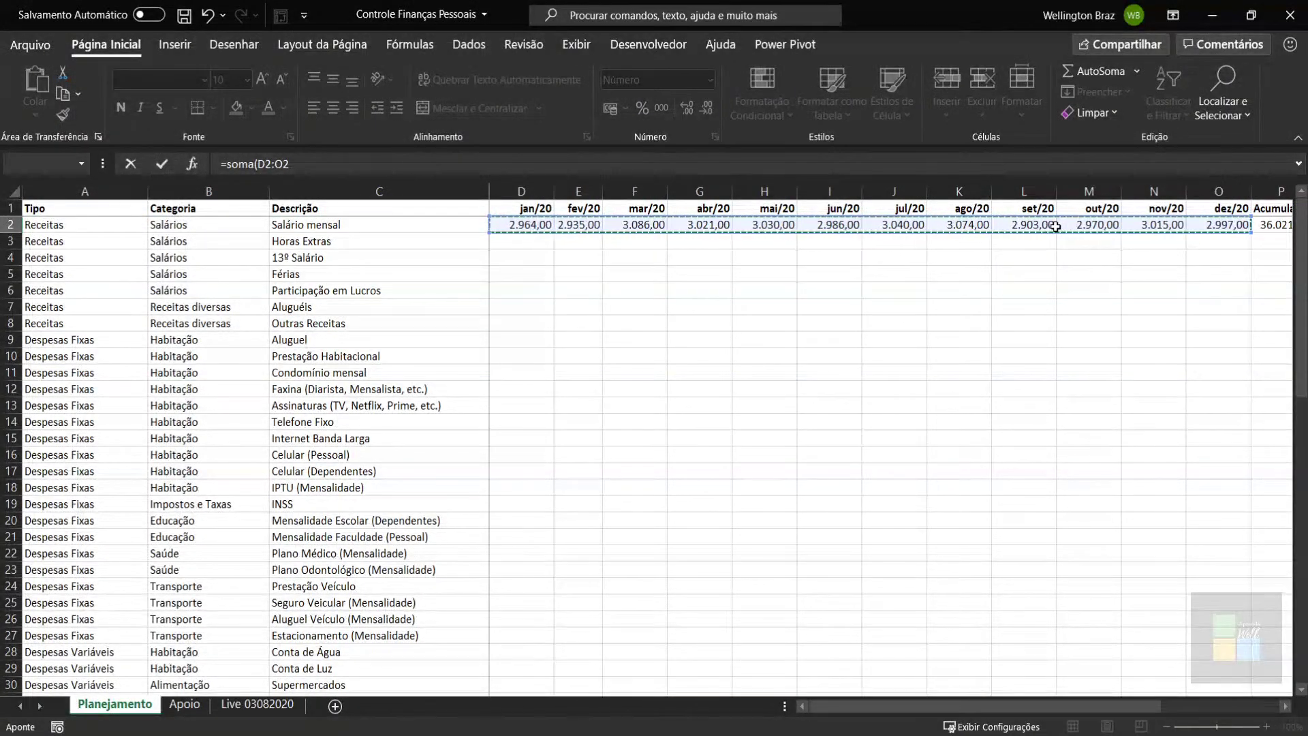
pyautogui.write(')/12')
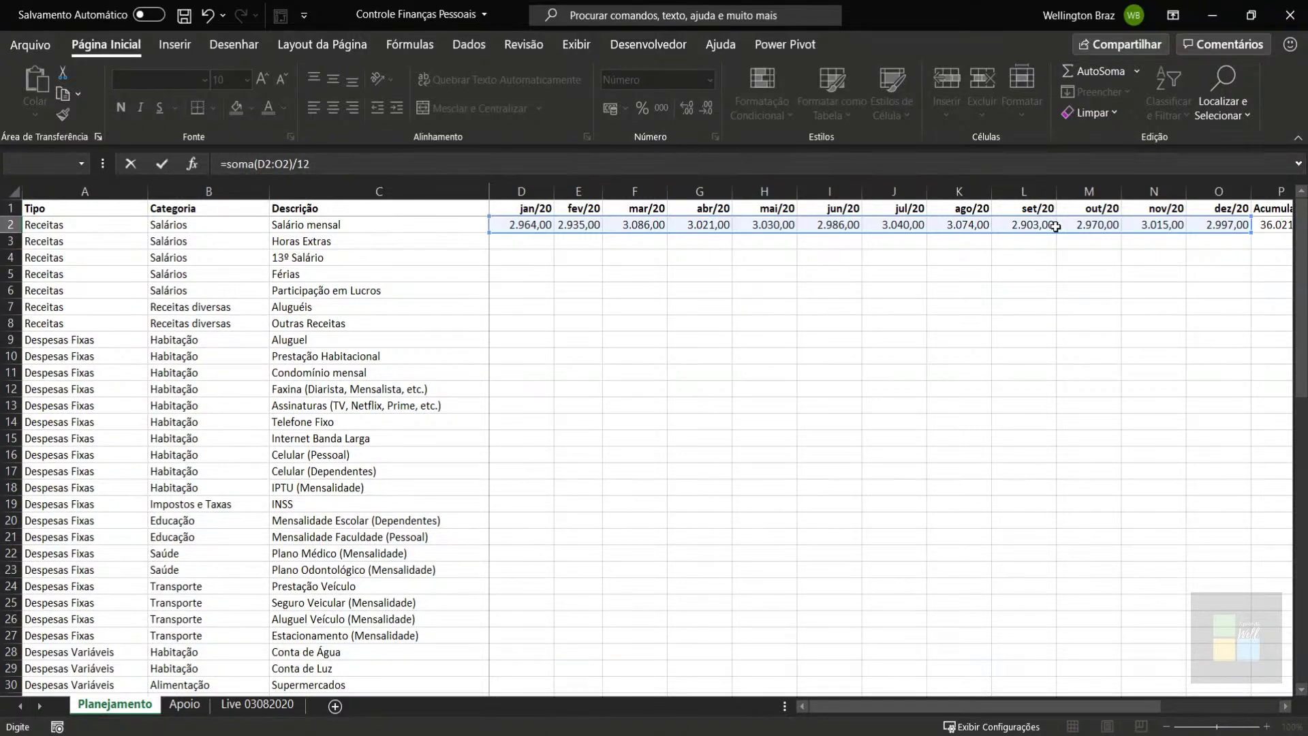
pyautogui.press('Return')
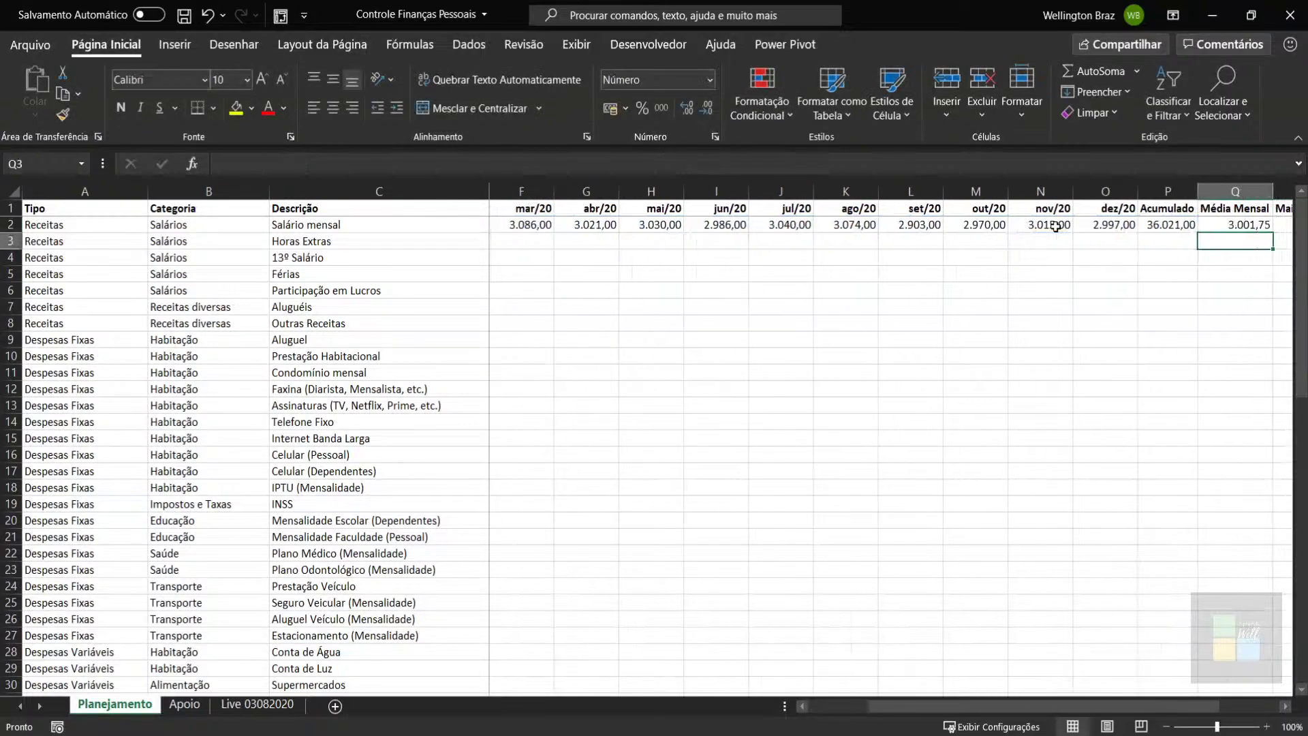
# Step: Try filling the SOMA-based average from Q2 down the Média Mensal column, review the filled rows, and undo the fill
pyautogui.press('Up')
pyautogui.press('Right')
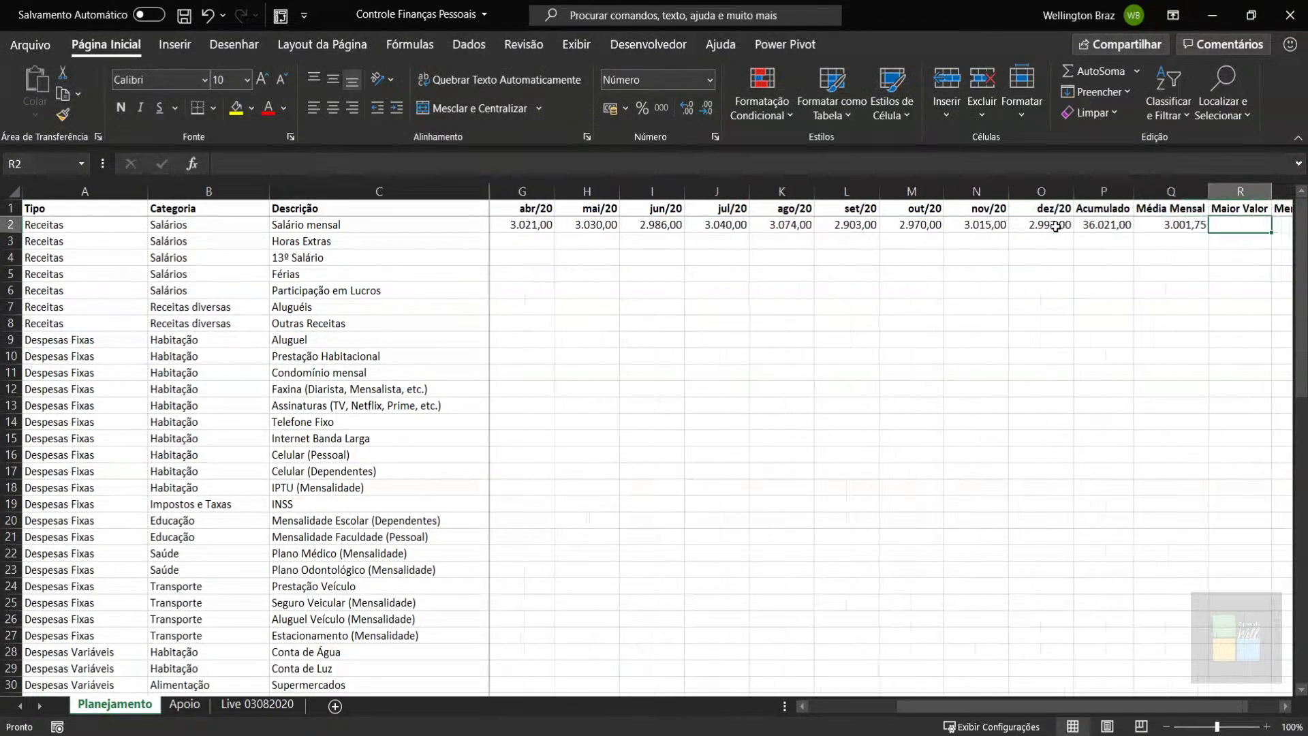
pyautogui.press('Left')
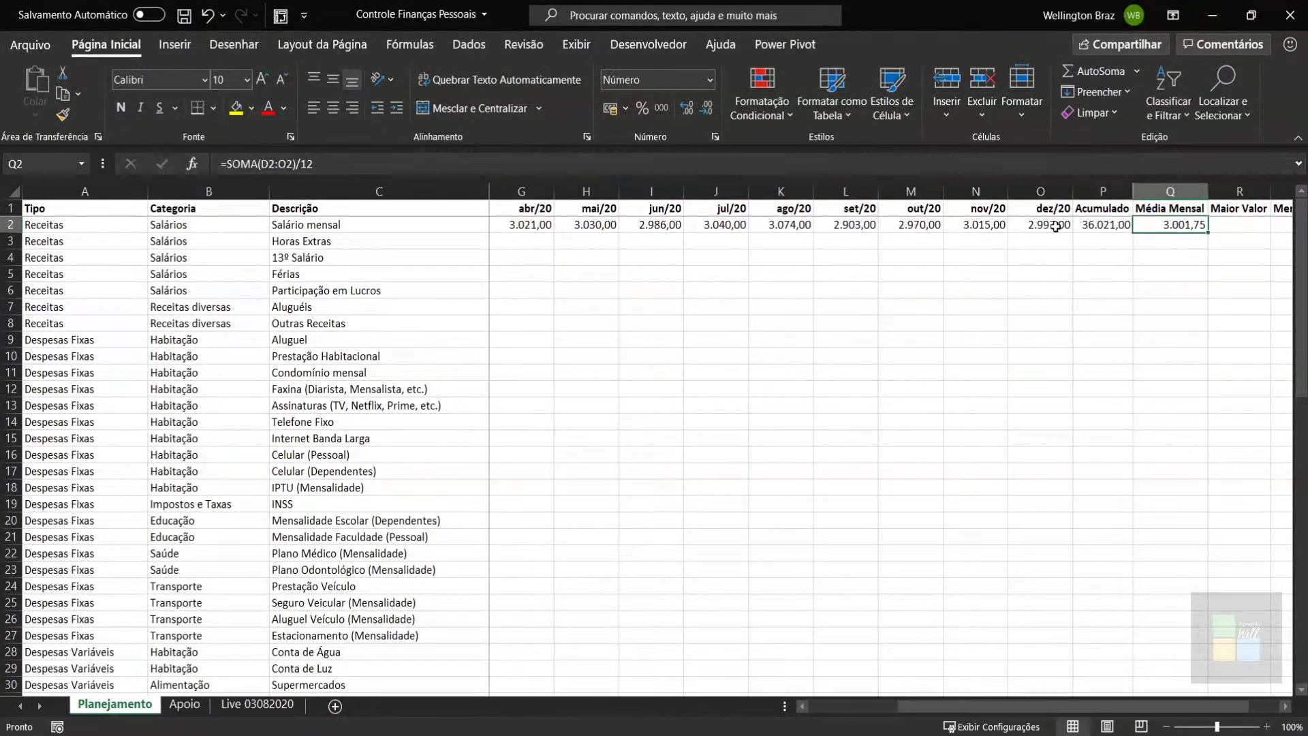
pyautogui.doubleClick(1209, 234)
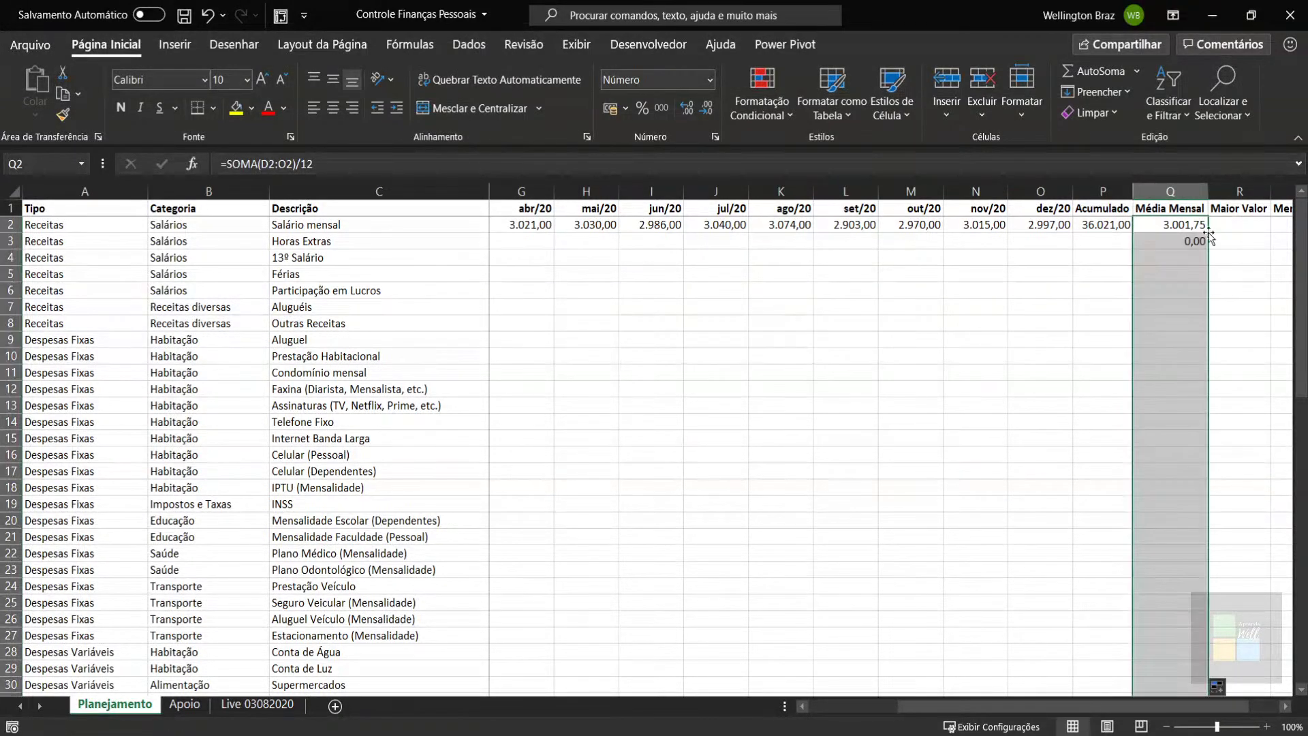
pyautogui.click(1163, 305)
pyautogui.scroll(-13, 1156, 380)
pyautogui.scroll(-7, 1156, 381)
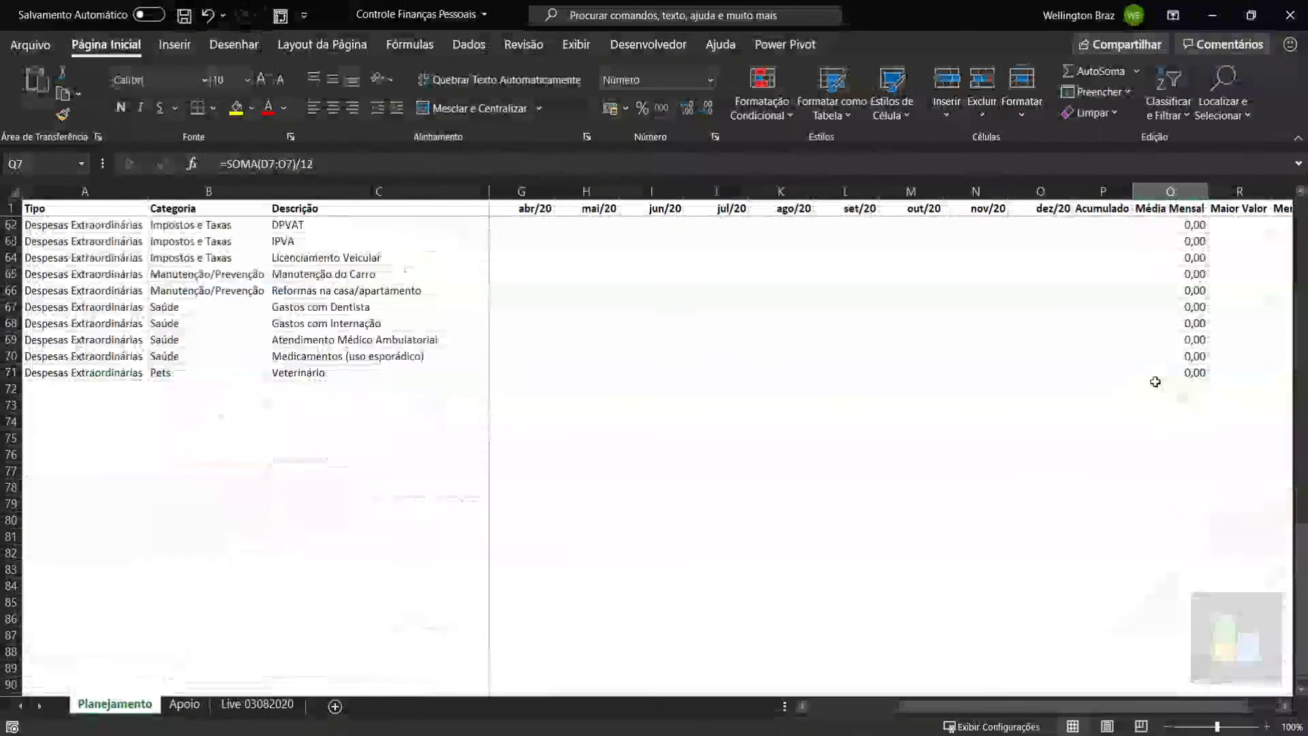
pyautogui.scroll(17, 1156, 382)
pyautogui.scroll(3, 1156, 382)
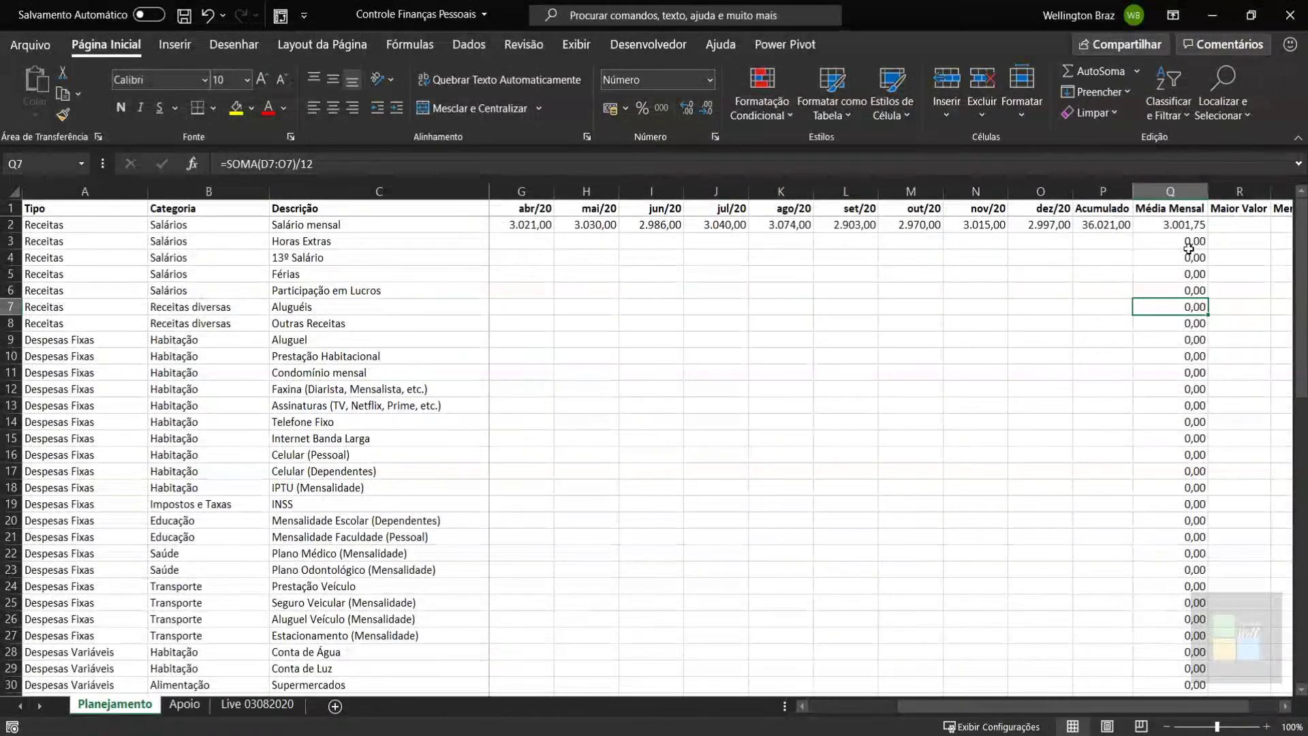
pyautogui.hotkey('ctrl', 'z')
# Step: Enter =MÁXIMO(D2:O2) in the Maior Valor cell R2 to find the highest monthly salary
pyautogui.click(1227, 226)
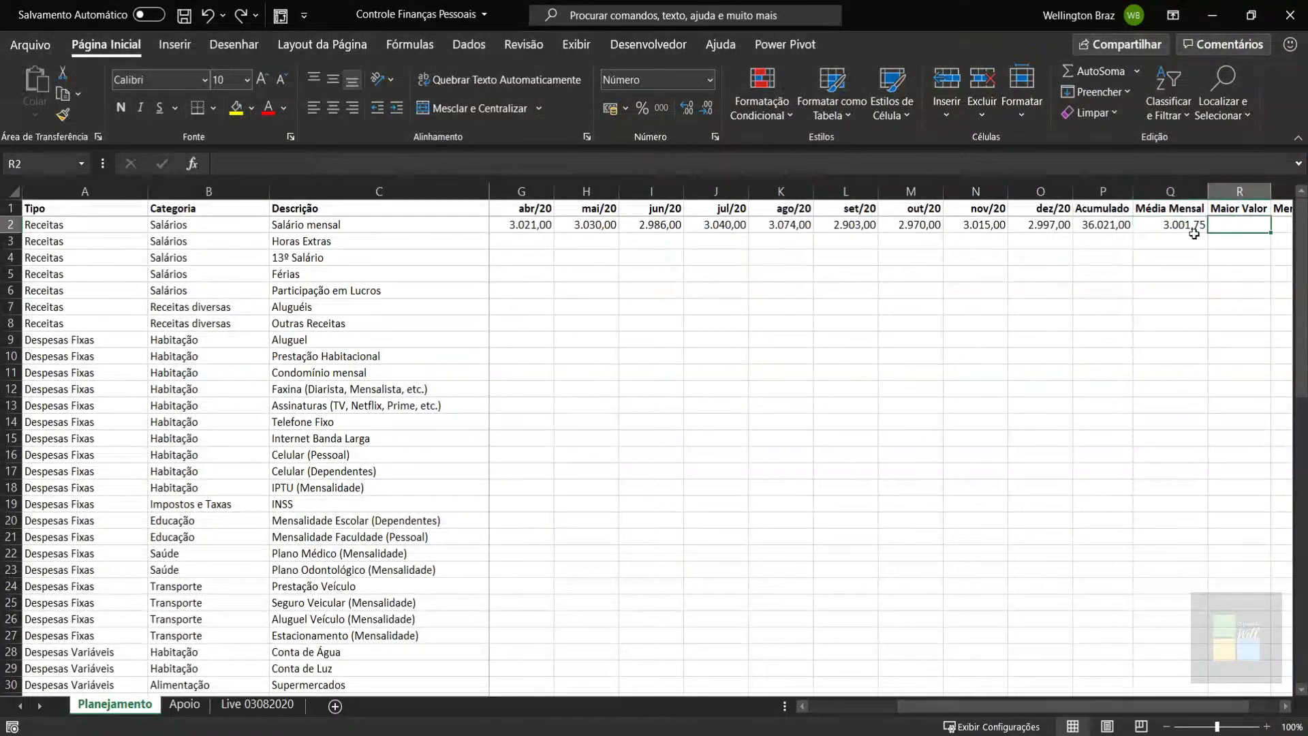
pyautogui.click(1190, 226)
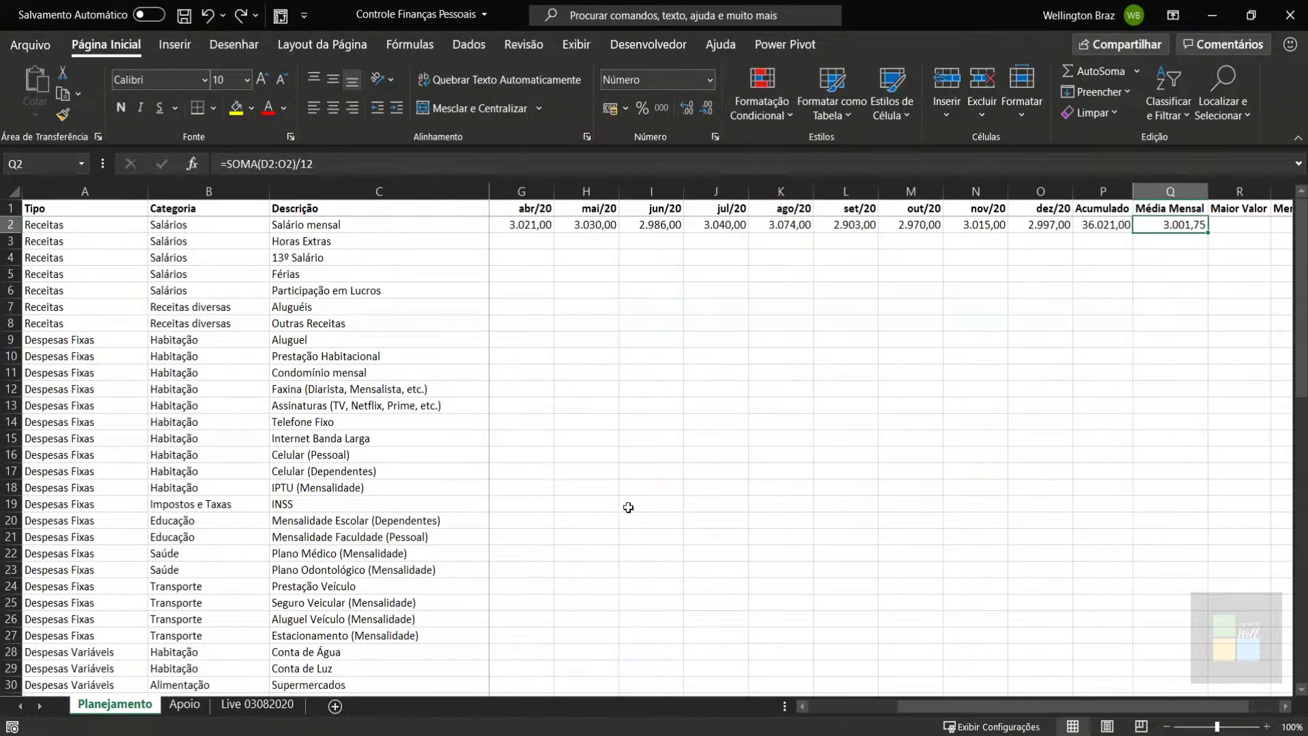
pyautogui.moveTo(1241, 226); pyautogui.dragTo(1240, 227)
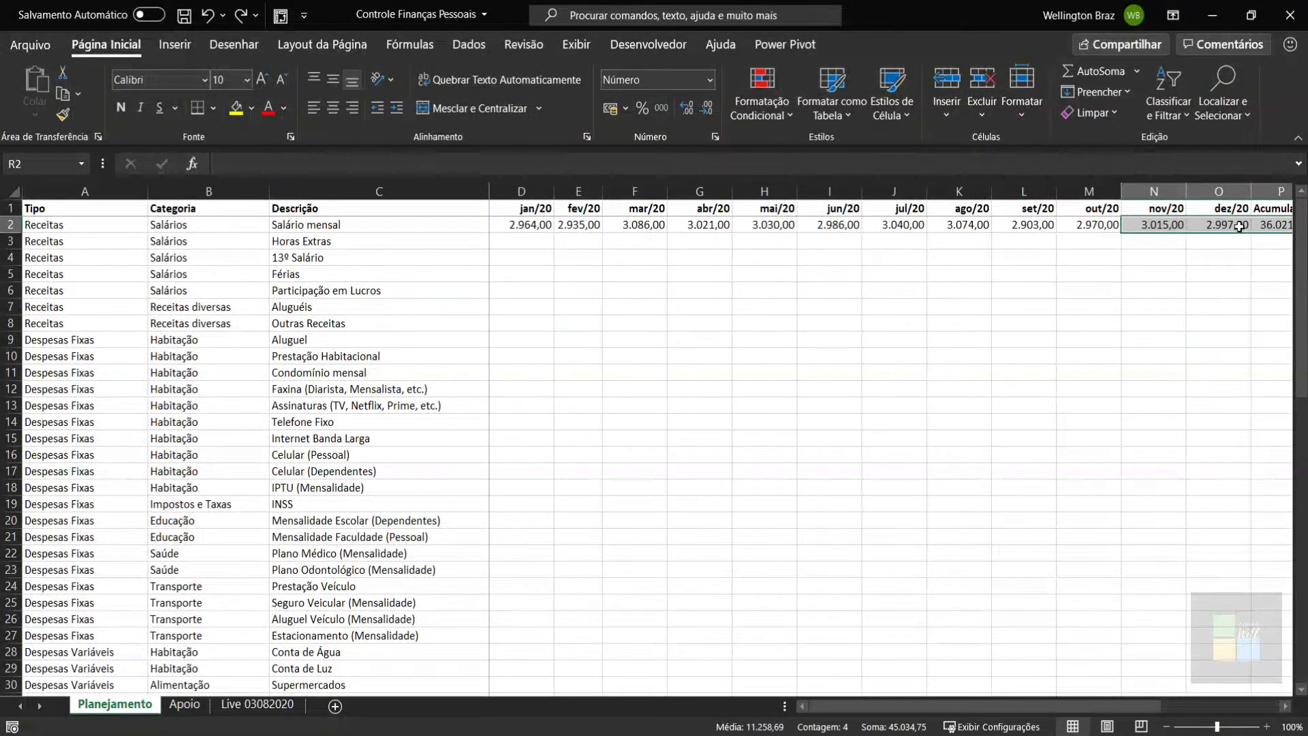
pyautogui.hotkey('shift', 'BackSpace')
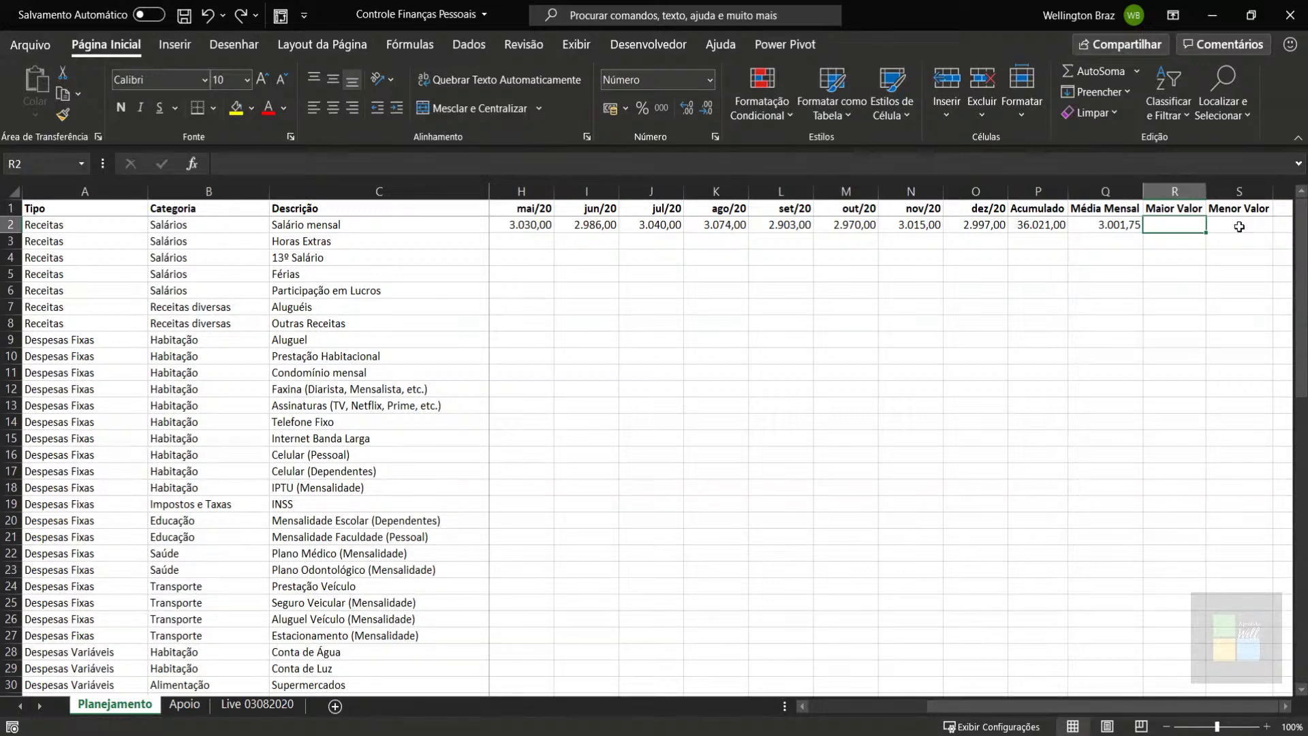
pyautogui.write('=m')
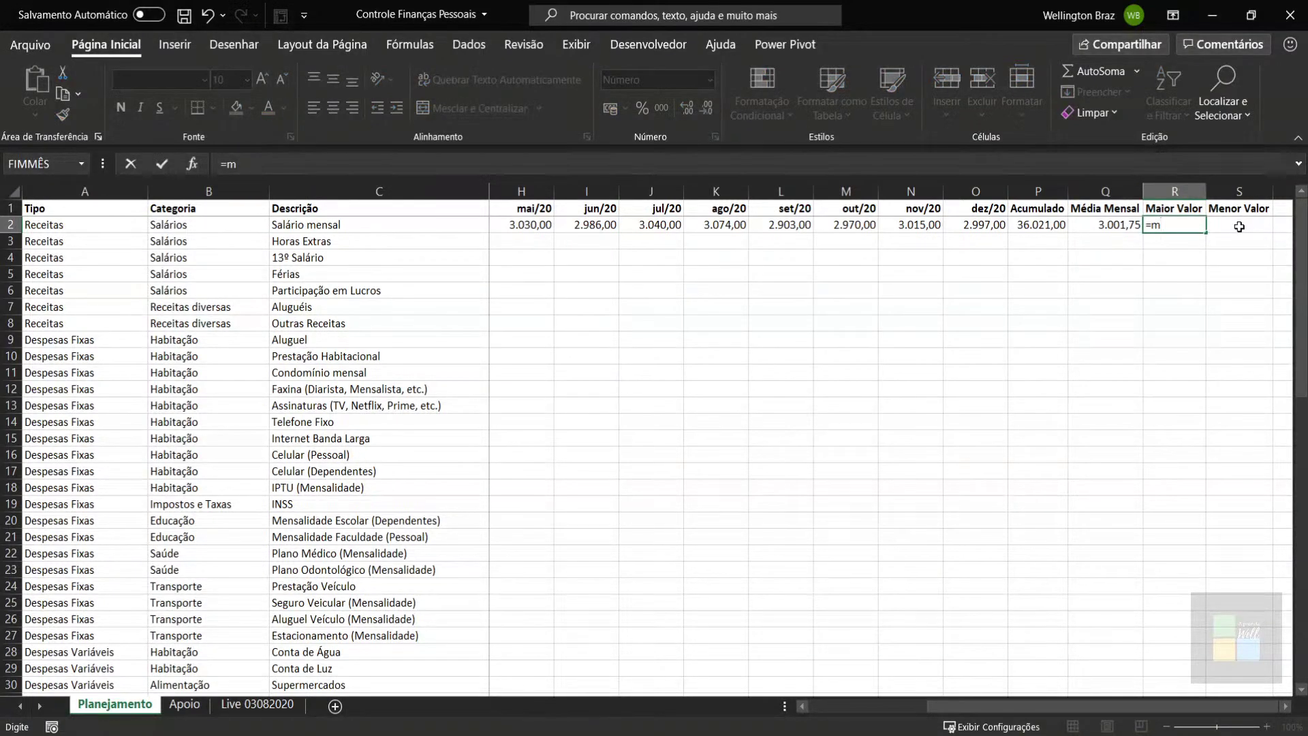
pyautogui.write('áx')
pyautogui.press('Tab')
pyautogui.press('Left')
pyautogui.press('Left')
pyautogui.press('Left')
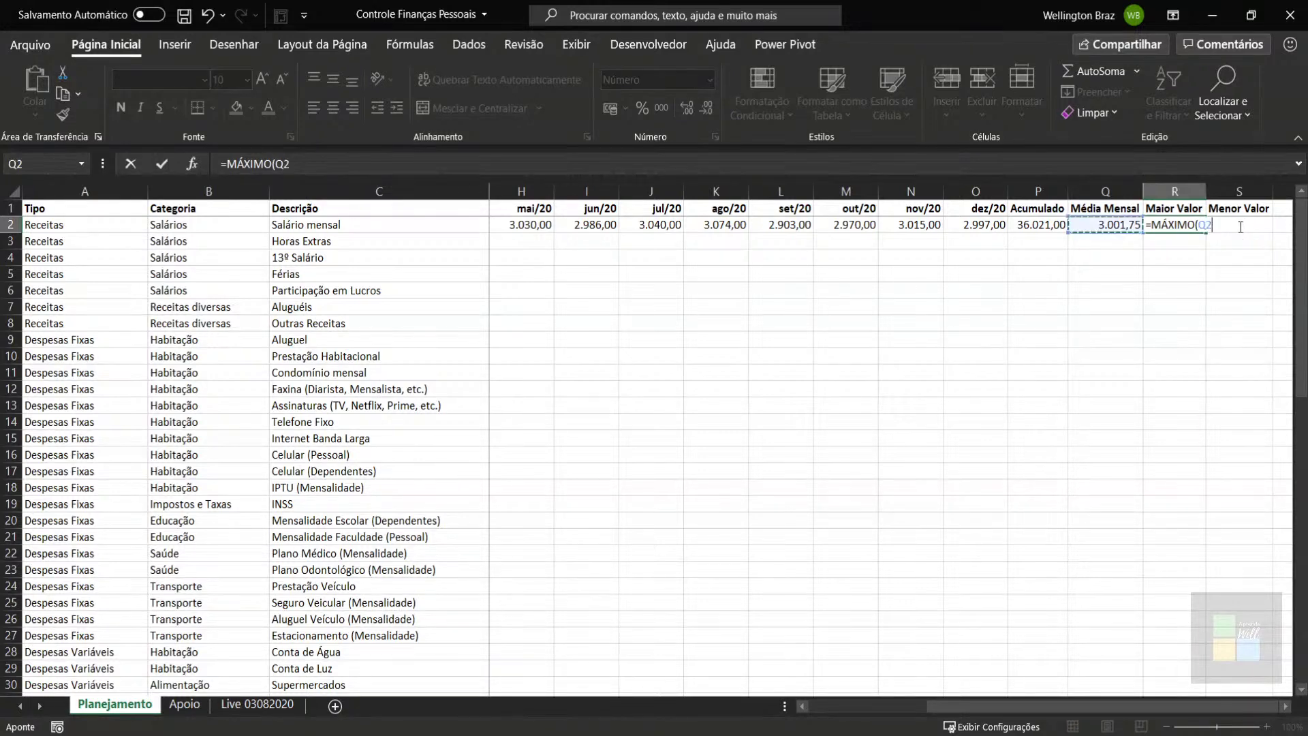
pyautogui.hotkey('shift', 'Left')
pyautogui.hotkey('shift', 'Left')
pyautogui.hotkey('shift', 'Left')
pyautogui.hotkey('shift', 'Left')
pyautogui.hotkey('shift', 'Left')
pyautogui.hotkey('shift', 'Left')
pyautogui.hotkey('shift', 'Left')
pyautogui.hotkey('shift', 'Left')
pyautogui.hotkey('shift', 'Left')
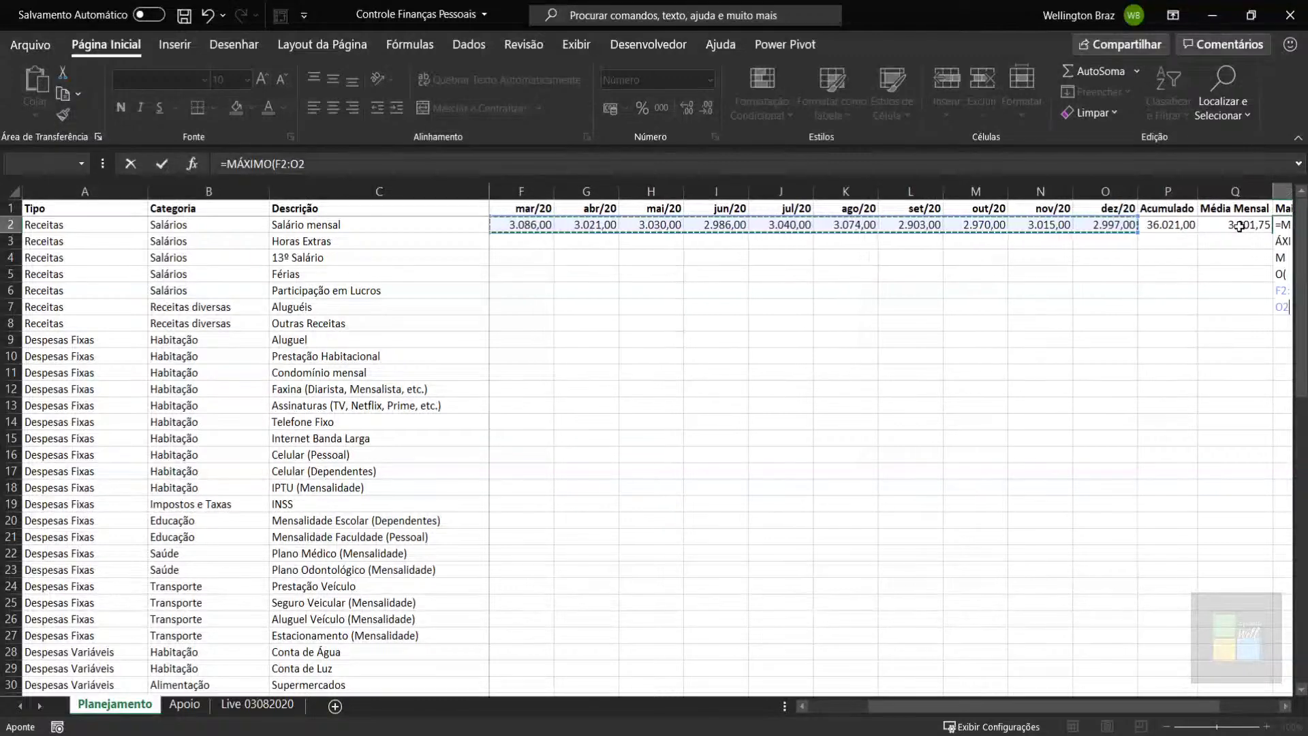
pyautogui.hotkey('shift', 'Left')
pyautogui.hotkey('shift', 'Left')
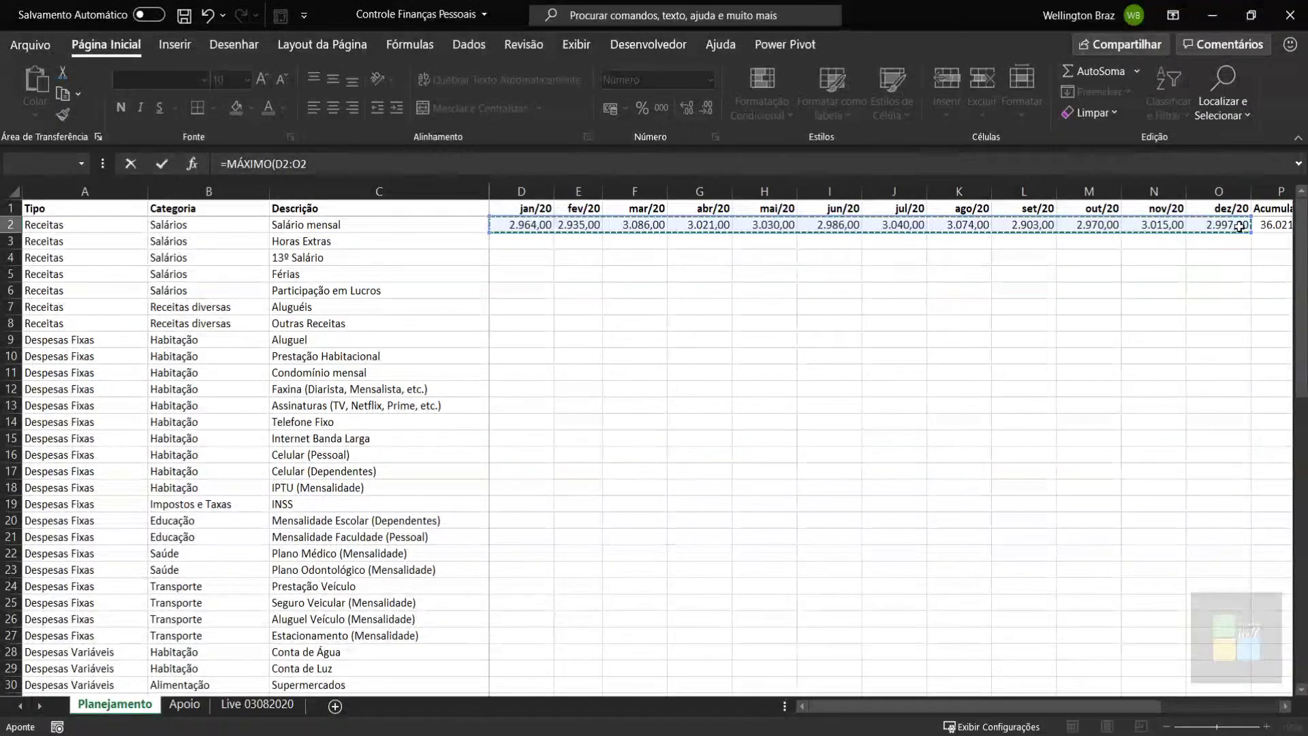
pyautogui.write(')')
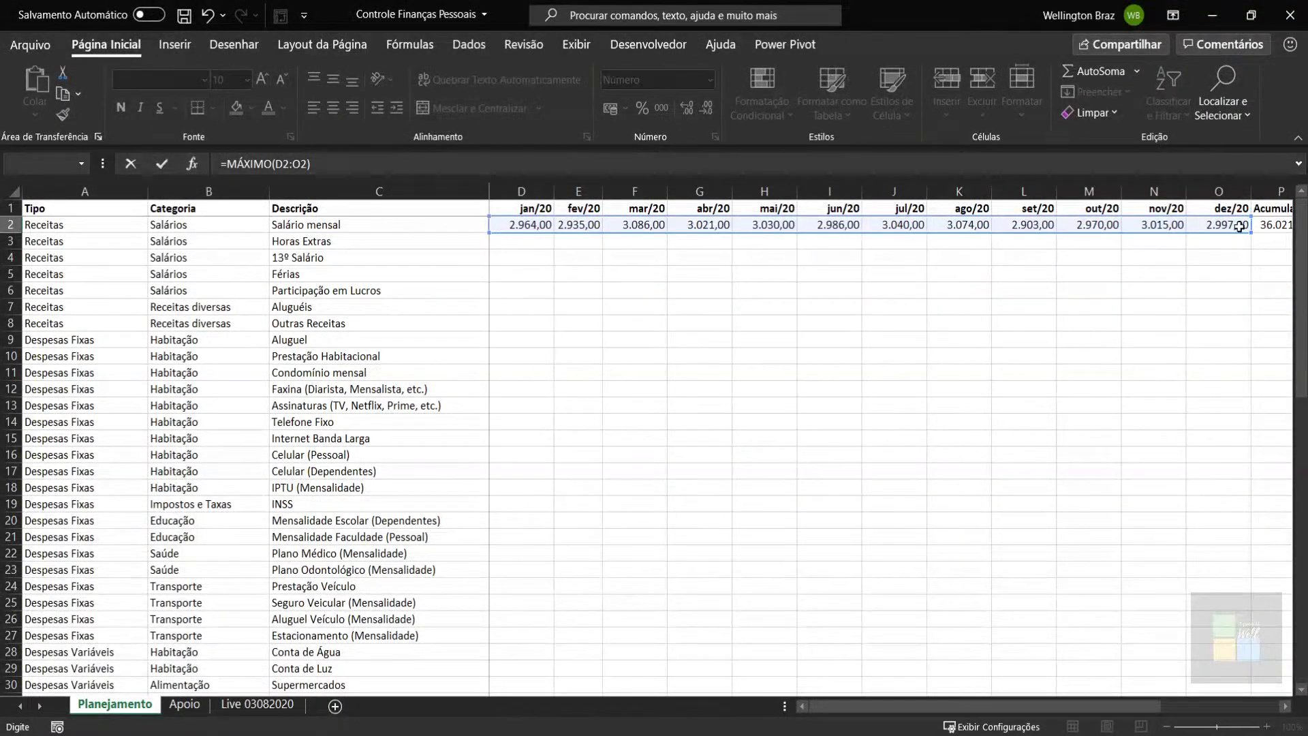
pyautogui.press('Return')
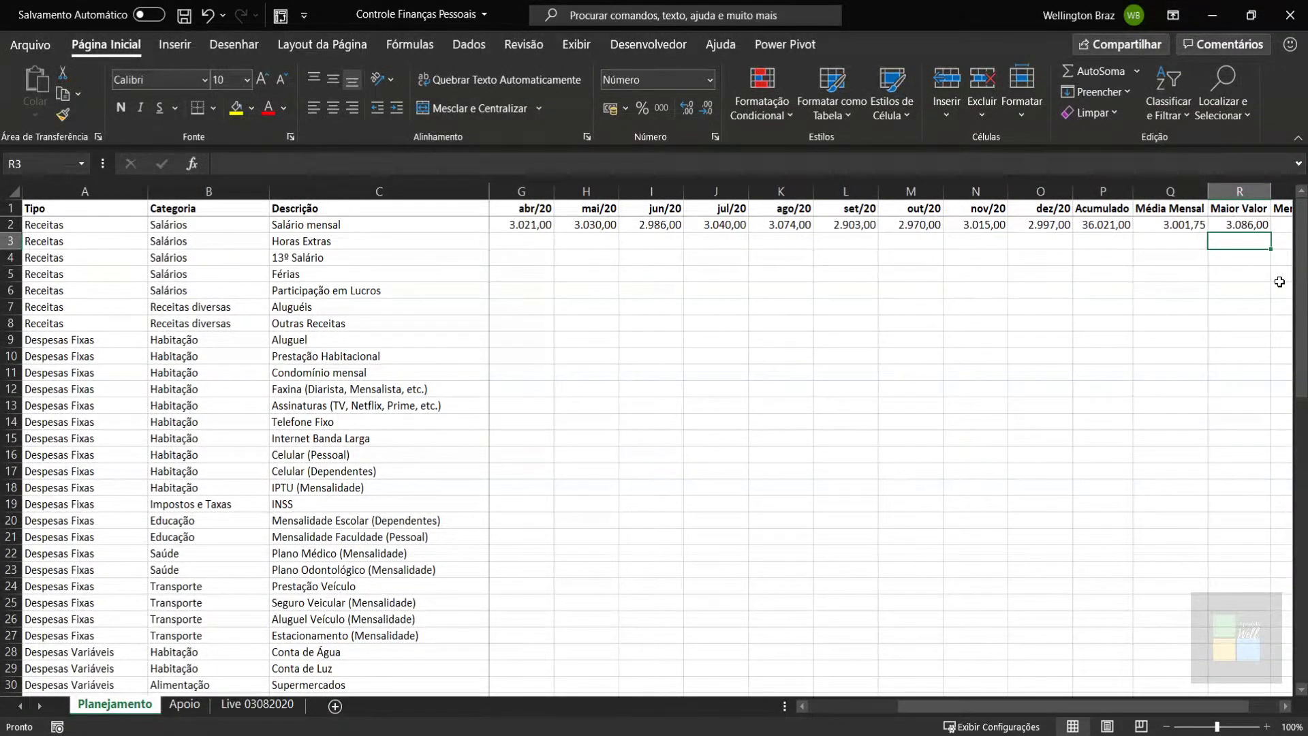
# Step: Enter =MÍNIMO(D2:O2) in the Menor Valor cell S2 to find the lowest monthly salary
pyautogui.press('Right')
pyautogui.press('Up')
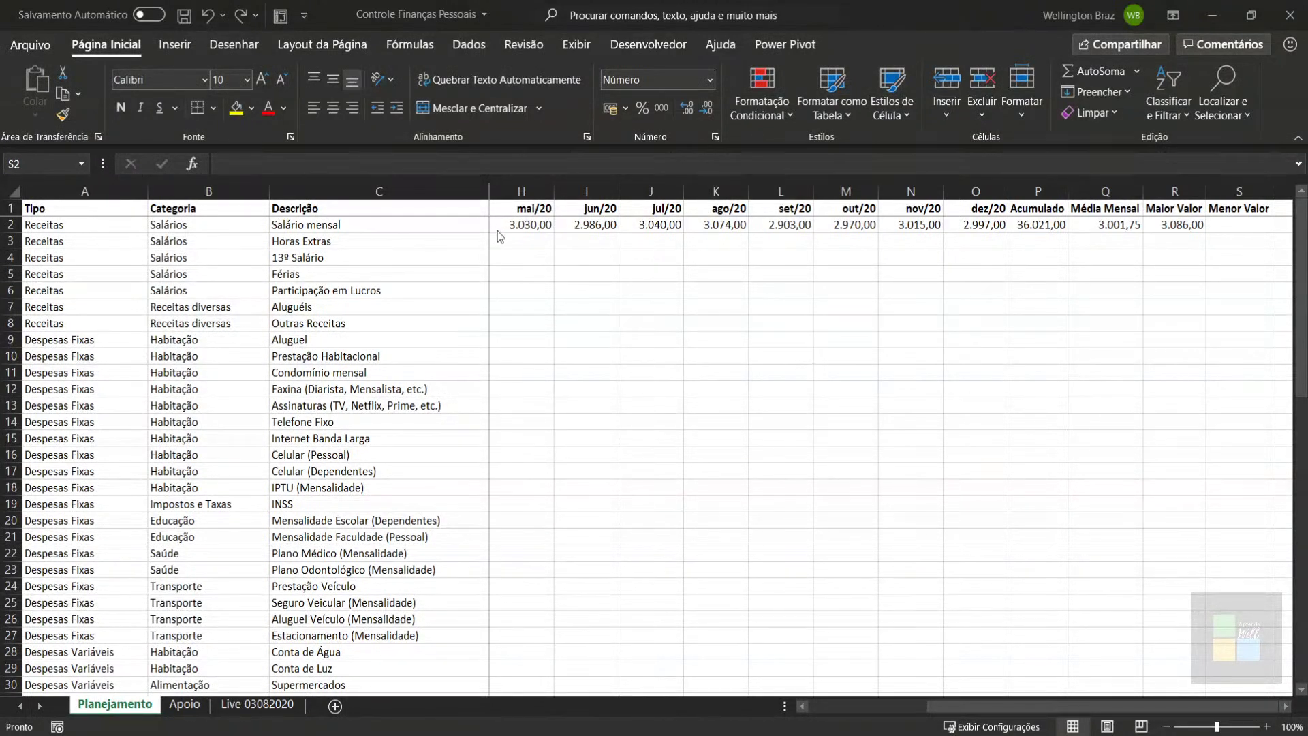
pyautogui.hotkey('alt', 'Tab')
pyautogui.click(1235, 232)
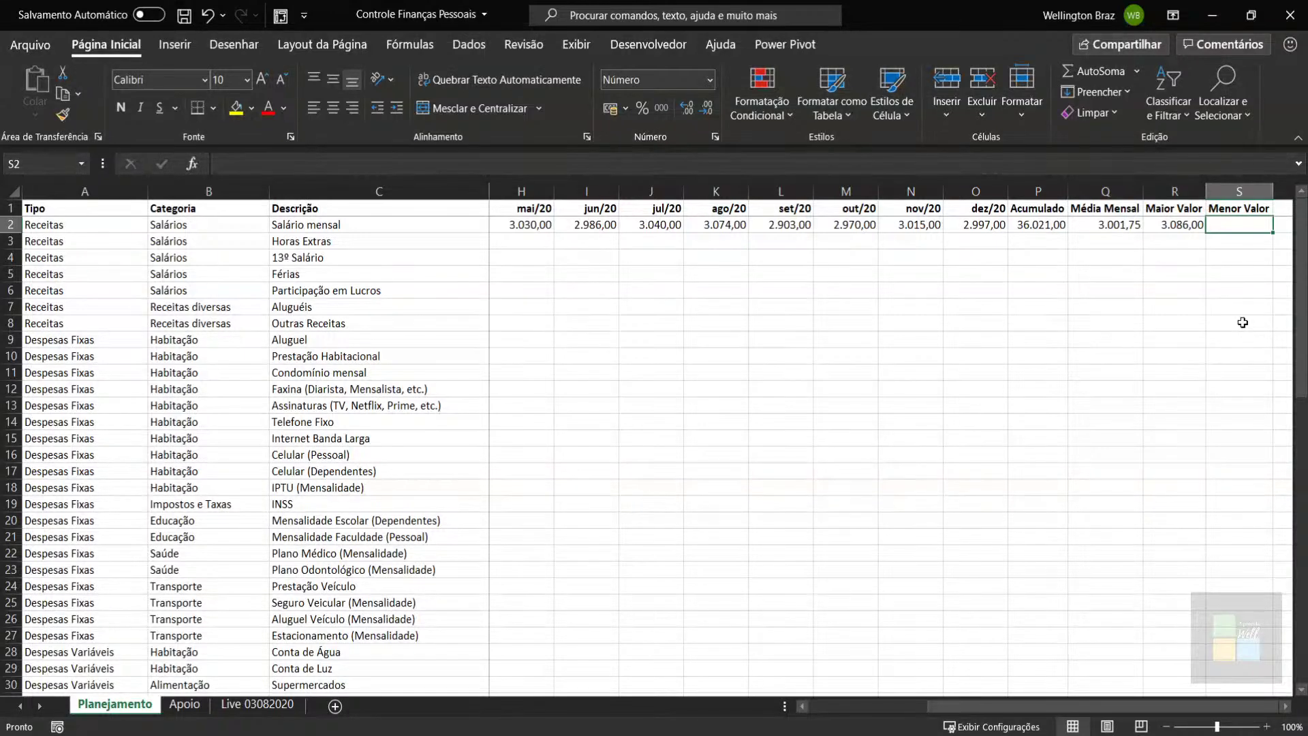
pyautogui.write('=míni')
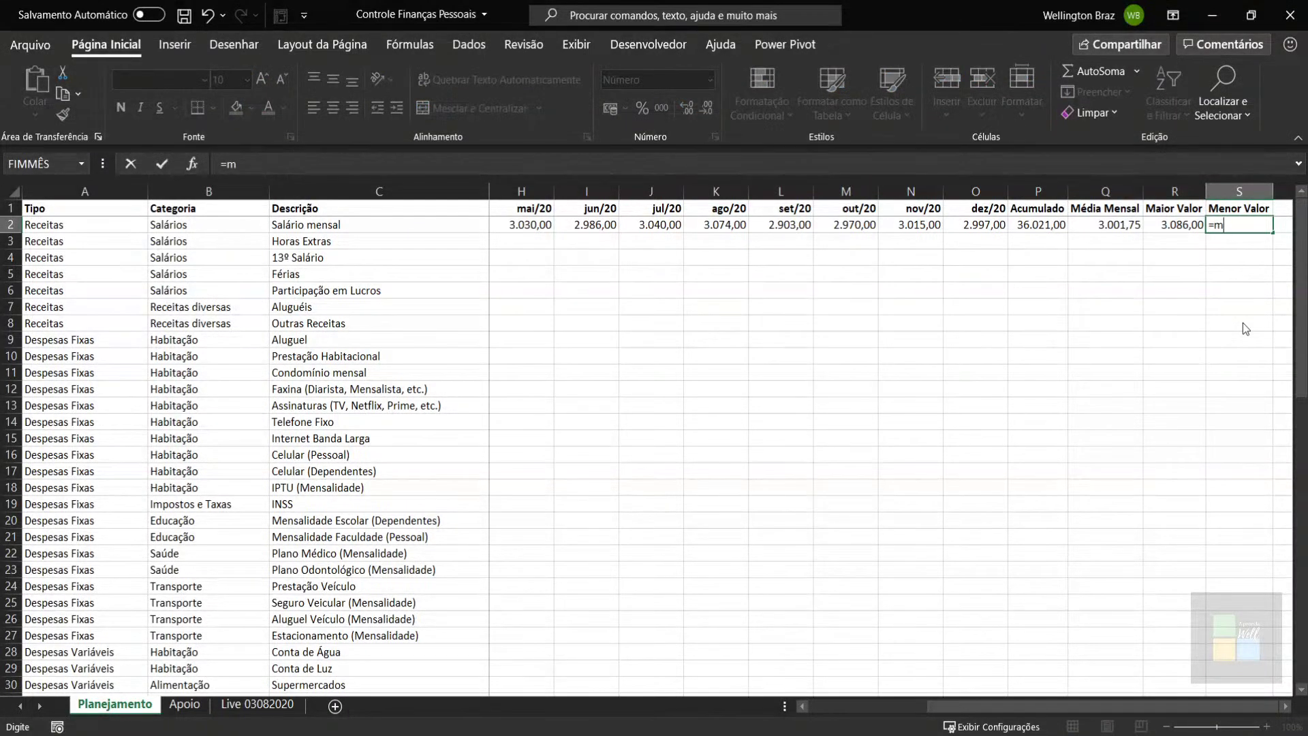
pyautogui.press('Tab')
pyautogui.press('Left')
pyautogui.press('Left')
pyautogui.press('Left')
pyautogui.press('Left')
pyautogui.hotkey('shift', 'Left')
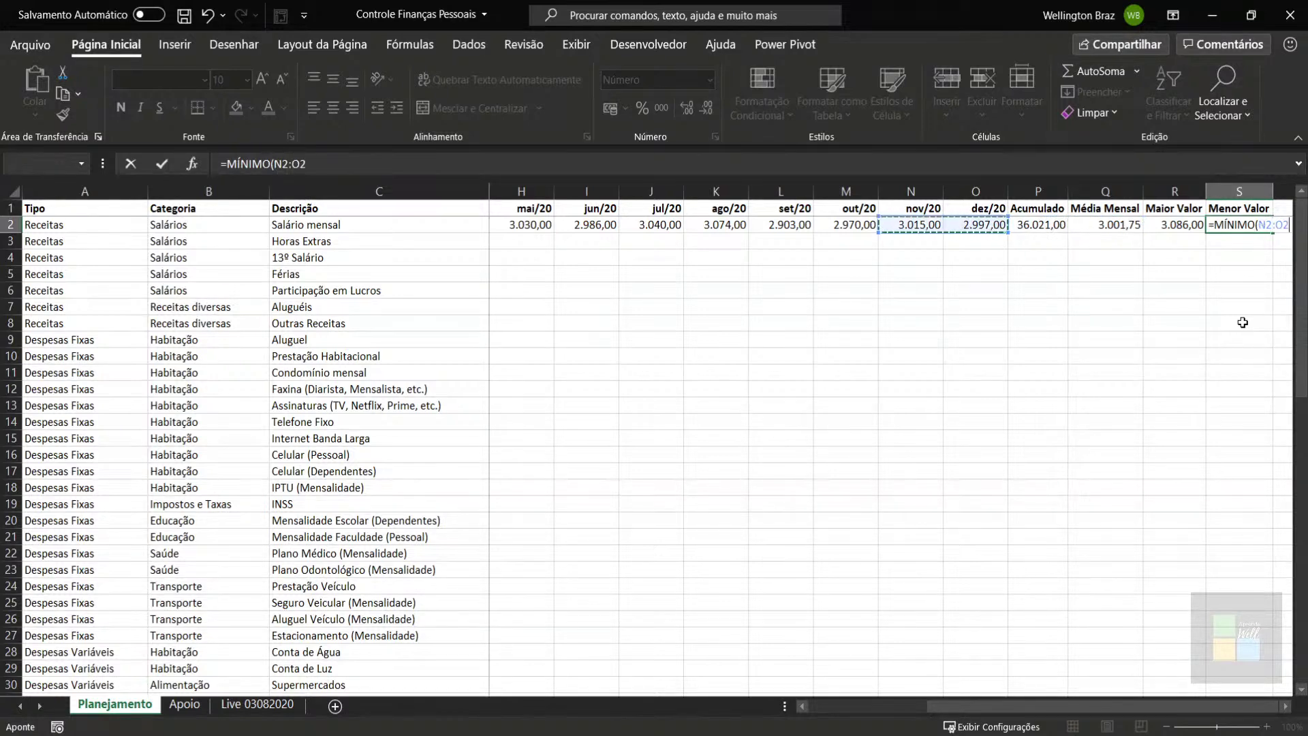
pyautogui.hotkey('shift', 'Left')
pyautogui.hotkey('shift', 'Left')
pyautogui.hotkey('shift', 'Left')
pyautogui.hotkey('shift', 'Left')
pyautogui.hotkey('shift', 'Left')
pyautogui.hotkey('shift', 'Left')
pyautogui.hotkey('shift', 'Left')
pyautogui.hotkey('shift', 'Left')
pyautogui.hotkey('shift', 'Left')
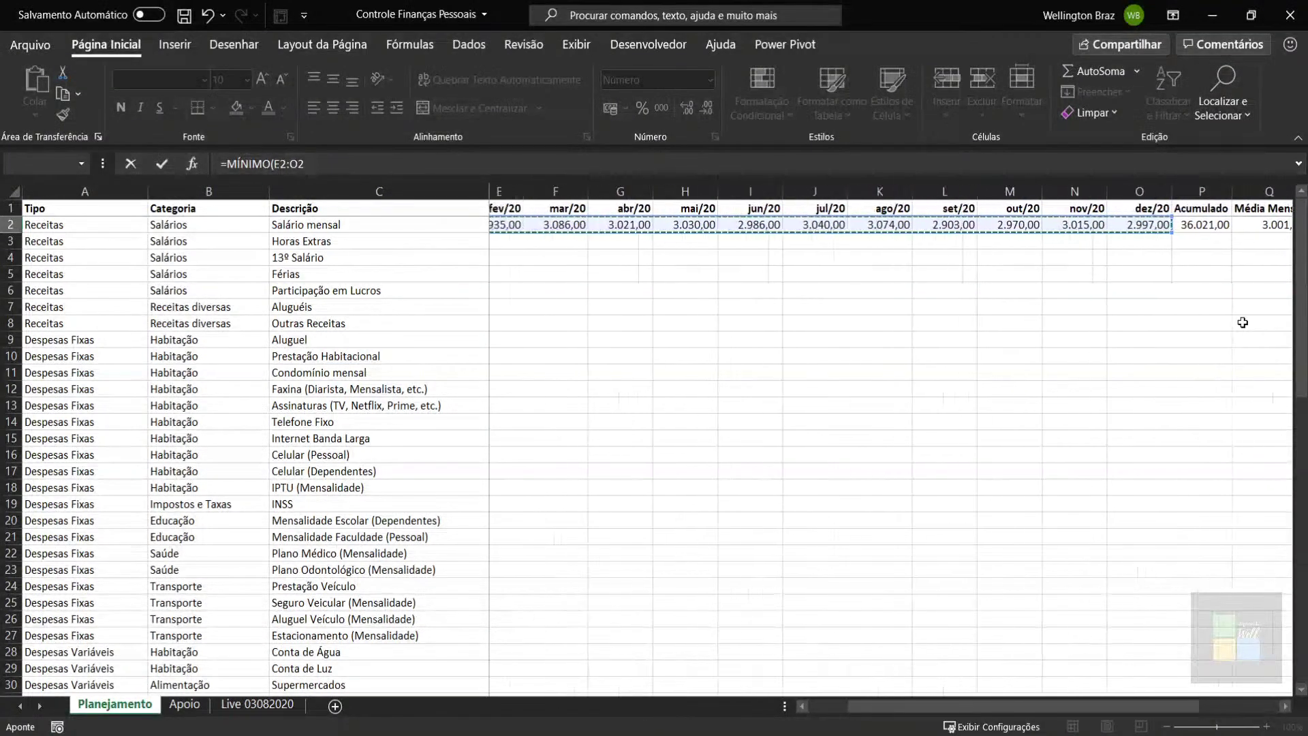
pyautogui.hotkey('shift', 'Left')
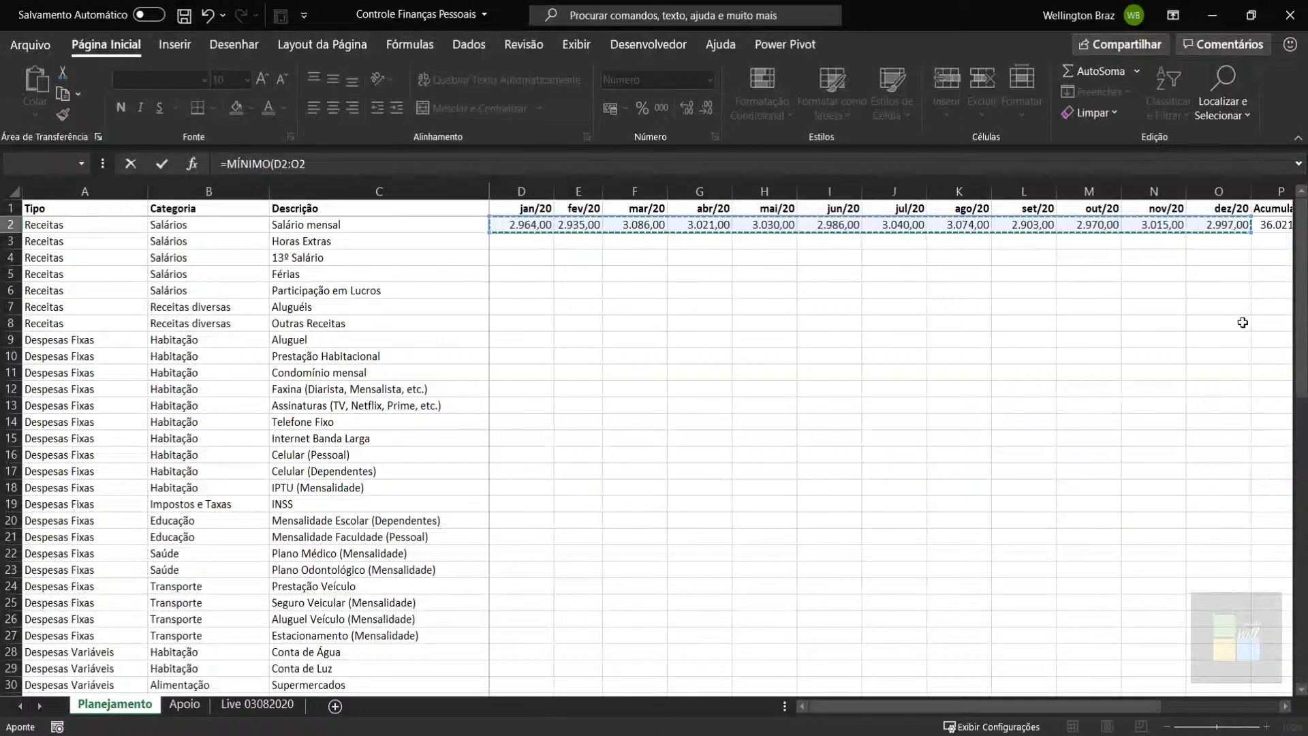
pyautogui.press('Return')
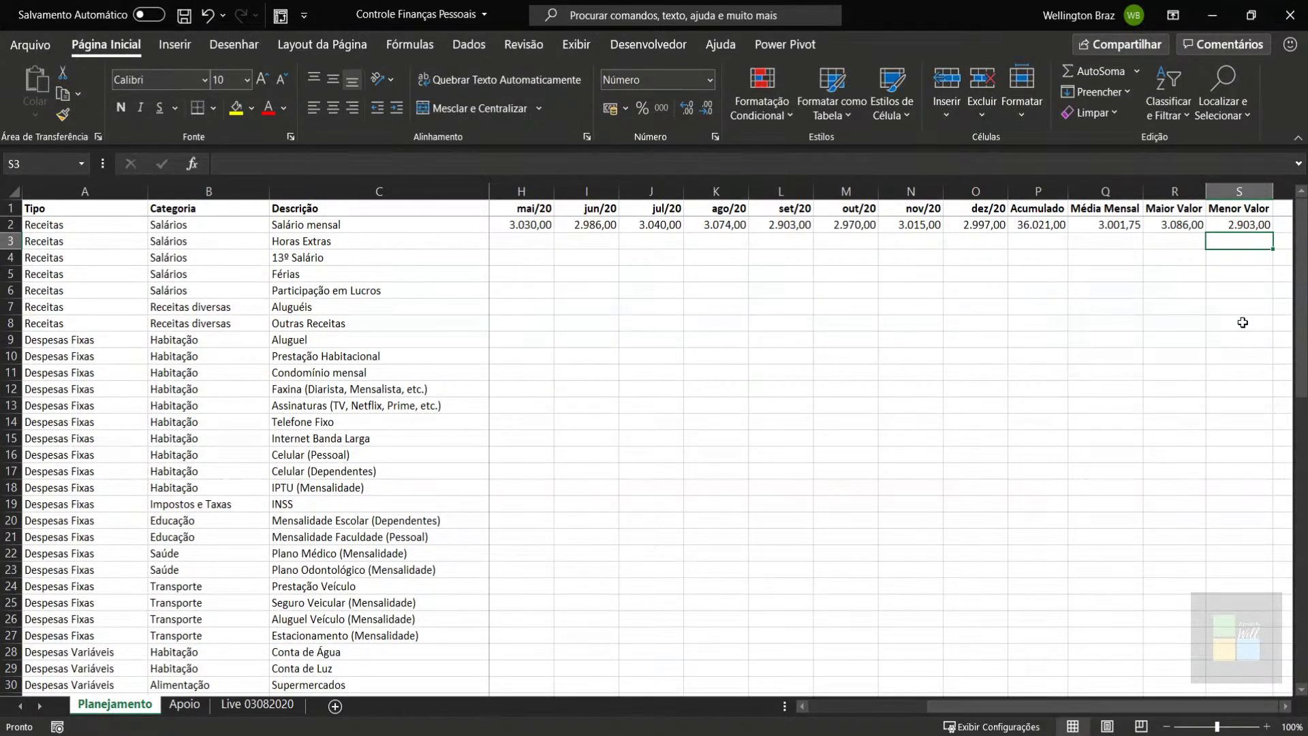
# Step: Fill the Horas Extras cells from jan/20 to jun/20 (D3:I3) with 0 in one entry
pyautogui.press('Left')
pyautogui.press('Left')
pyautogui.press('Left')
pyautogui.press('Left')
pyautogui.press('Left')
pyautogui.press('Left')
pyautogui.press('Left')
pyautogui.press('Left')
pyautogui.press('Left')
pyautogui.press('Left')
pyautogui.press('Left')
pyautogui.press('Left')
pyautogui.press('Left')
pyautogui.press('Left')
pyautogui.press('Left')
pyautogui.press('Left')
pyautogui.press('Left')
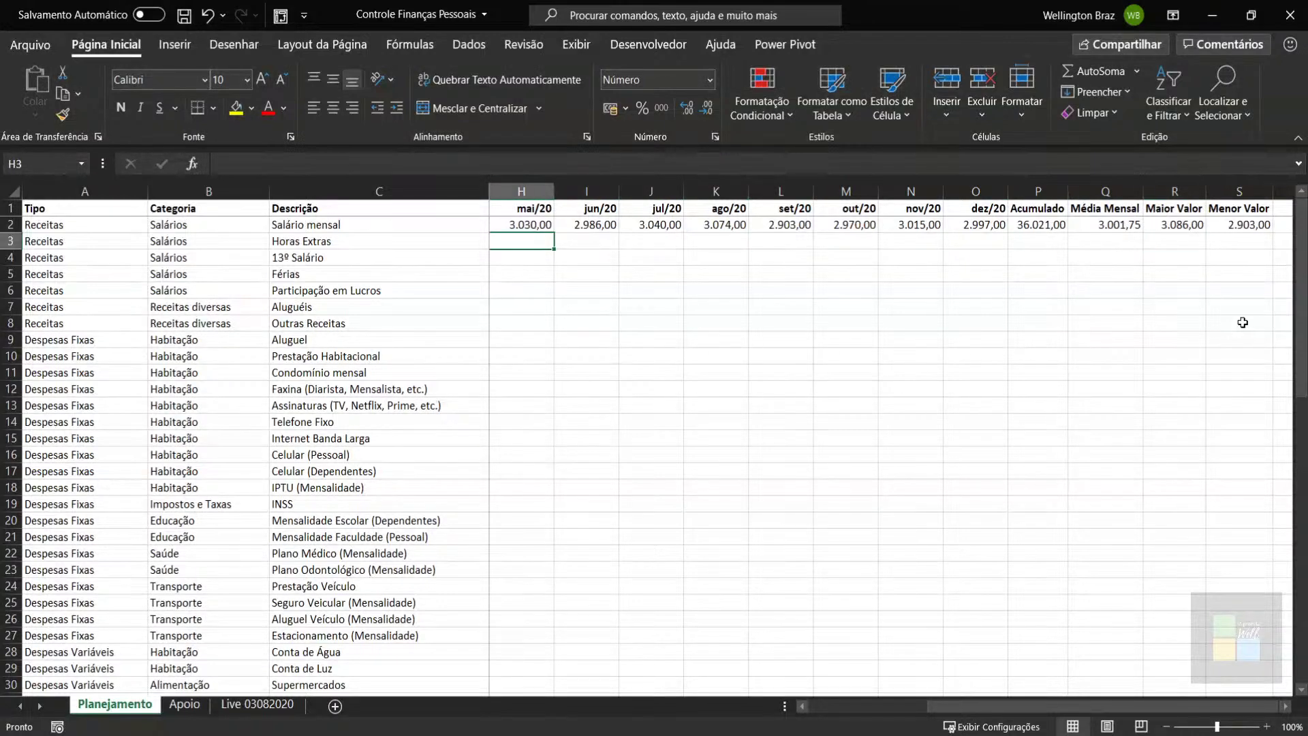
pyautogui.press('Right')
pyautogui.press('Right')
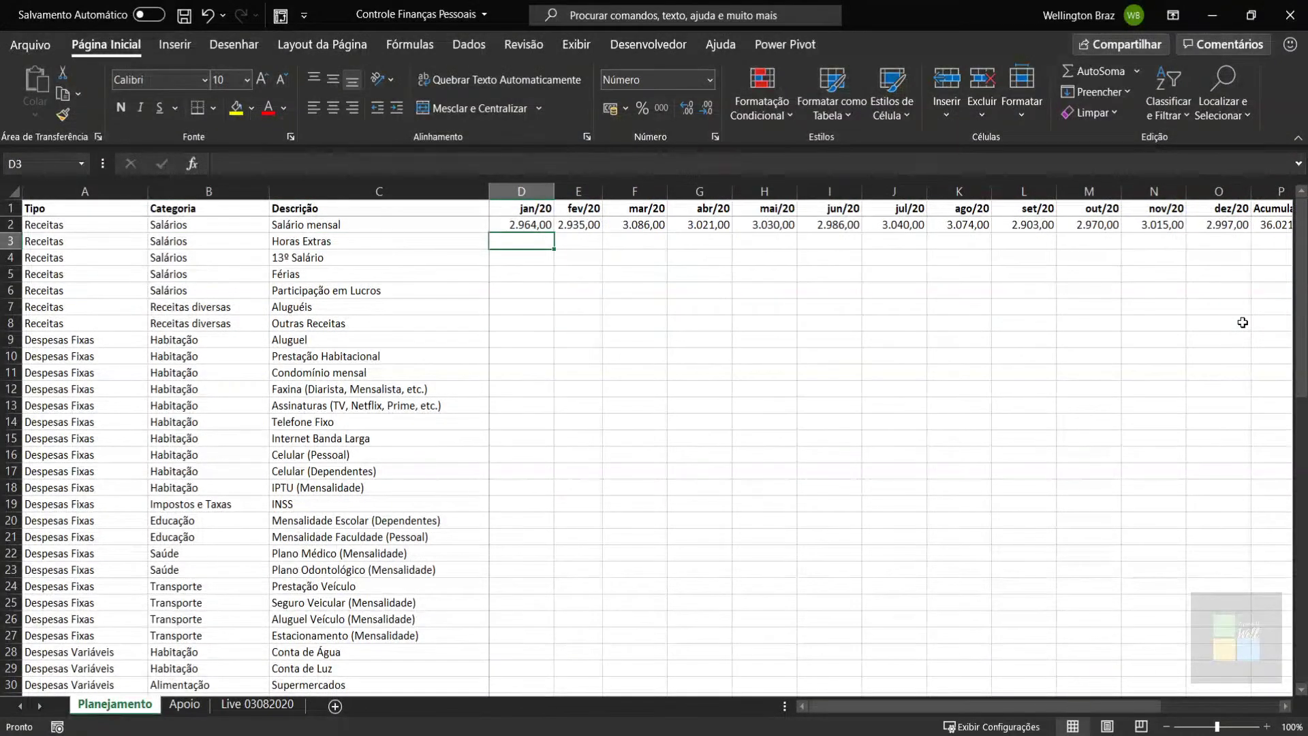
pyautogui.hotkey('shift', 'Right')
pyautogui.hotkey('shift', 'Right')
pyautogui.hotkey('shift', 'Right')
pyautogui.hotkey('shift', 'Right')
pyautogui.hotkey('shift', 'Right')
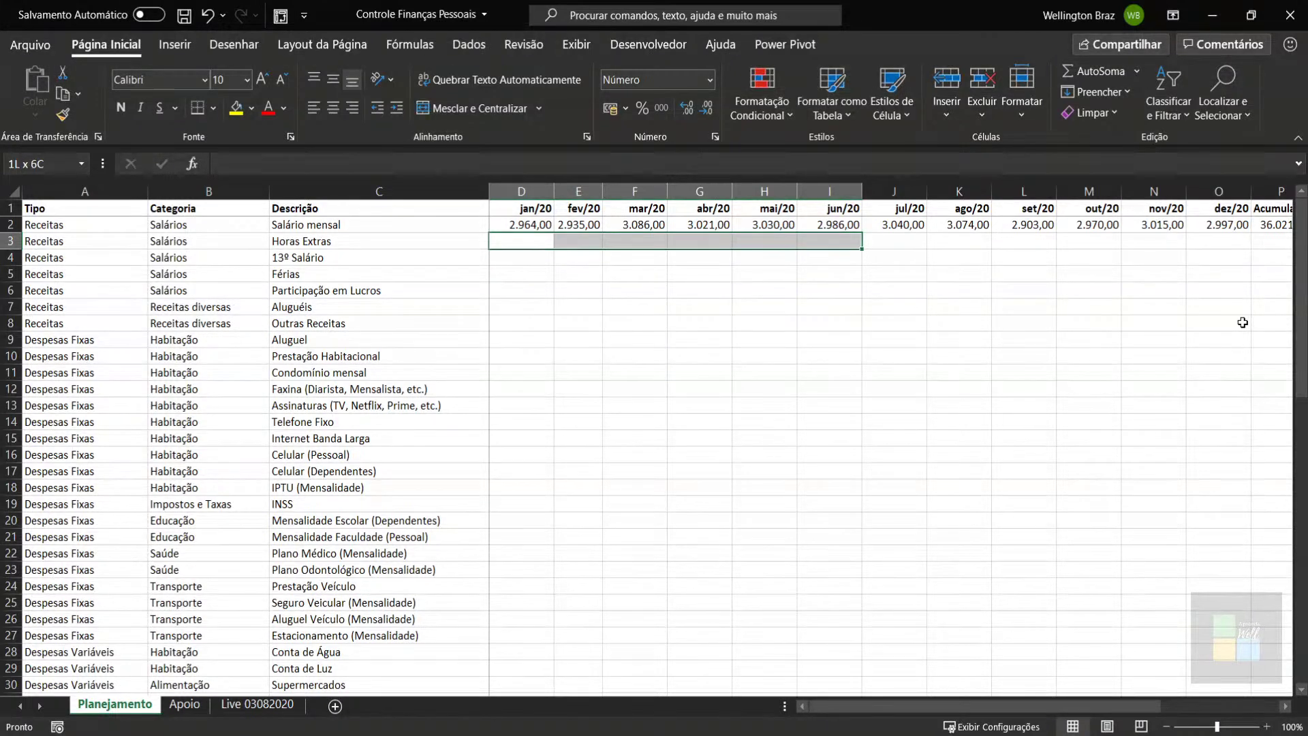
pyautogui.write('0')
pyautogui.hotkey('ctrl', 'Return')
# Step: Enter 500 as the Horas Extras value for jul/20 in cell J3
pyautogui.press('Right')
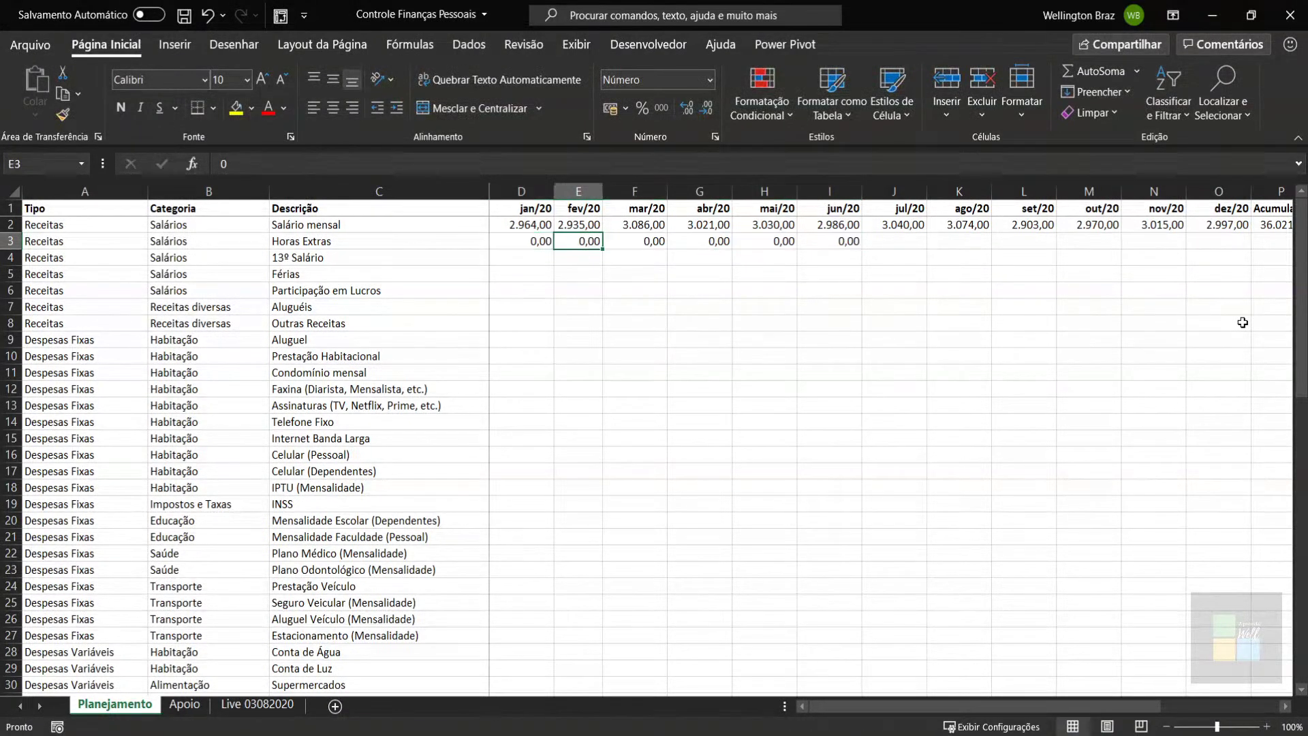
pyautogui.press('Right')
pyautogui.press('Right')
pyautogui.press('Right')
pyautogui.press('Right')
pyautogui.press('Right')
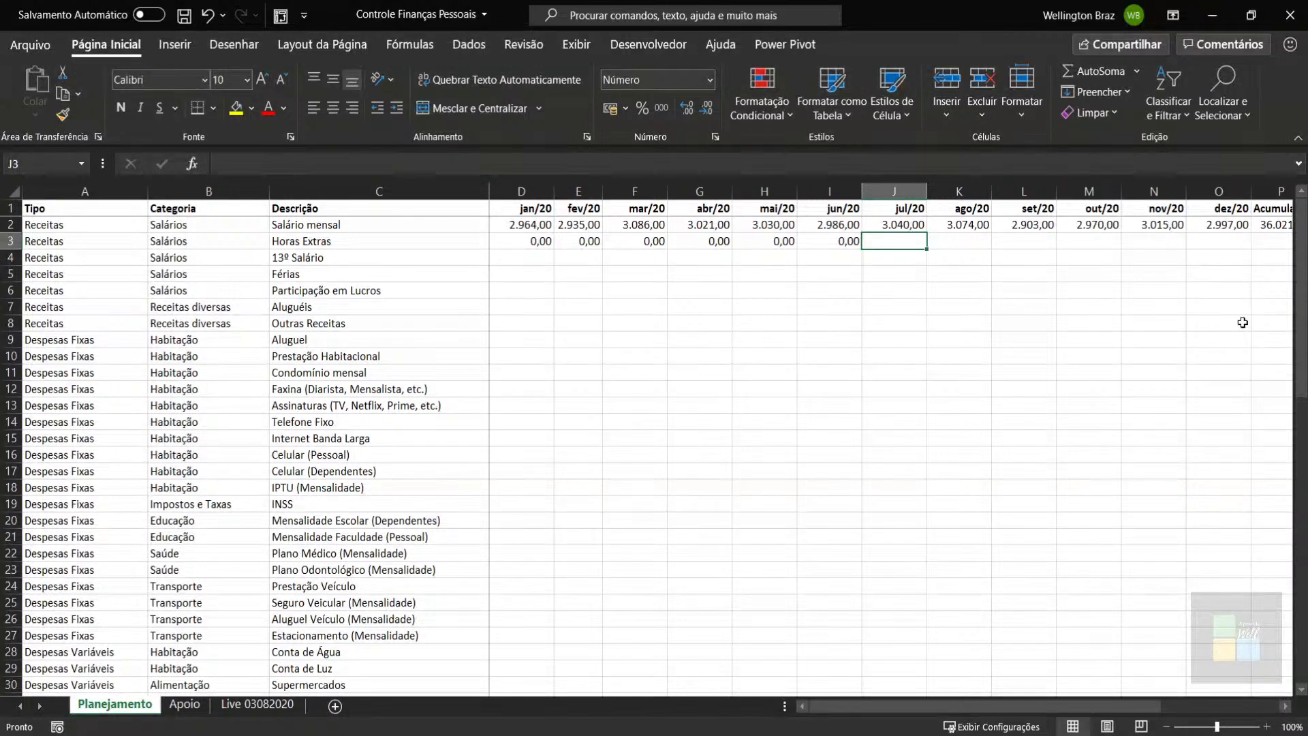
pyautogui.write('500')
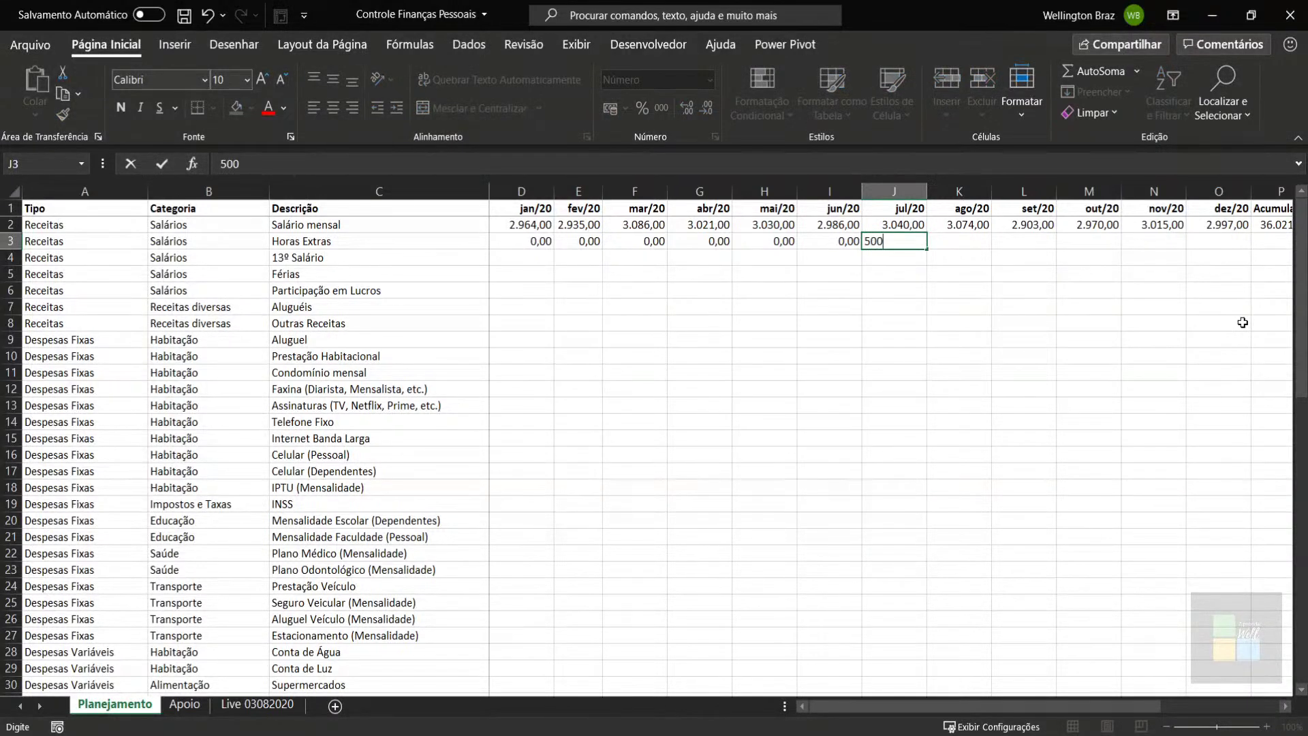
pyautogui.press('Tab')
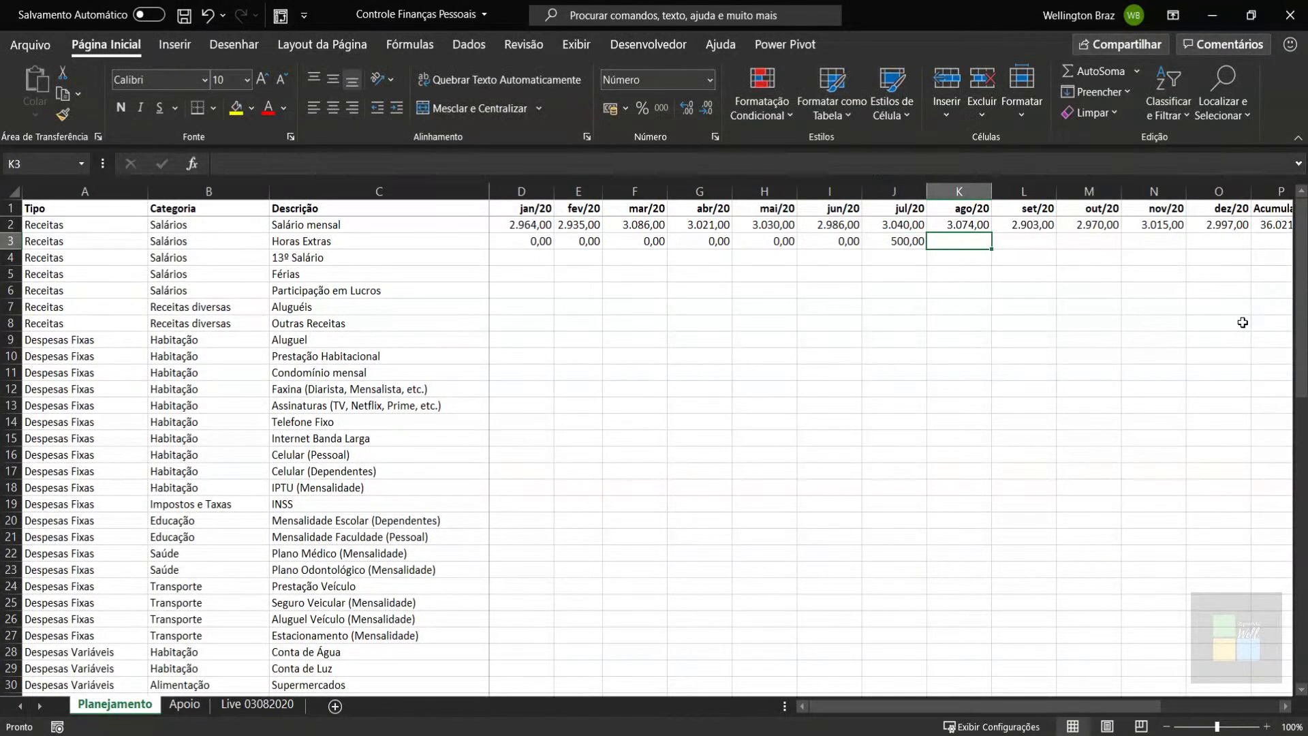
# Step: Enter 0 as the Horas Extras value for ago/20 in cell K3
pyautogui.press('Right')
pyautogui.press('Right')
pyautogui.press('Right')
pyautogui.press('Right')
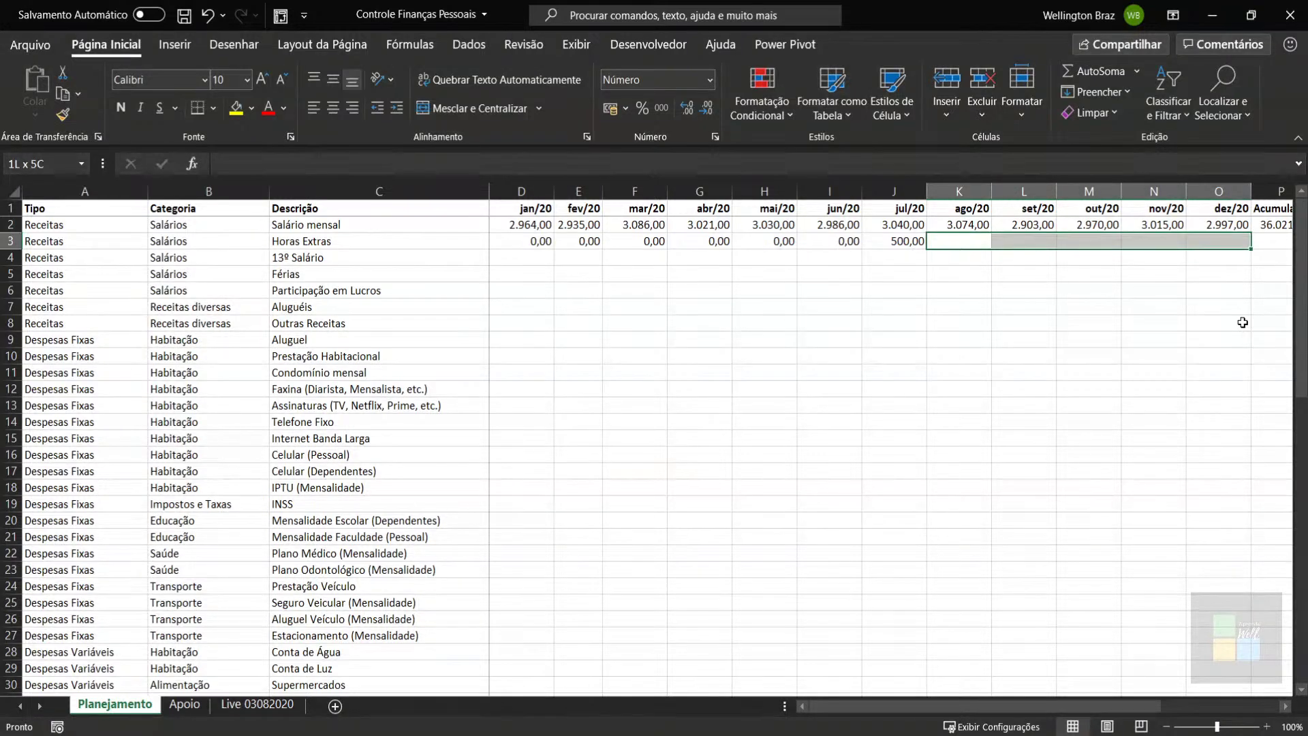
pyautogui.hotkey('ctrl', 'Left')
pyautogui.press('Right')
pyautogui.write('0')
pyautogui.press('Tab')
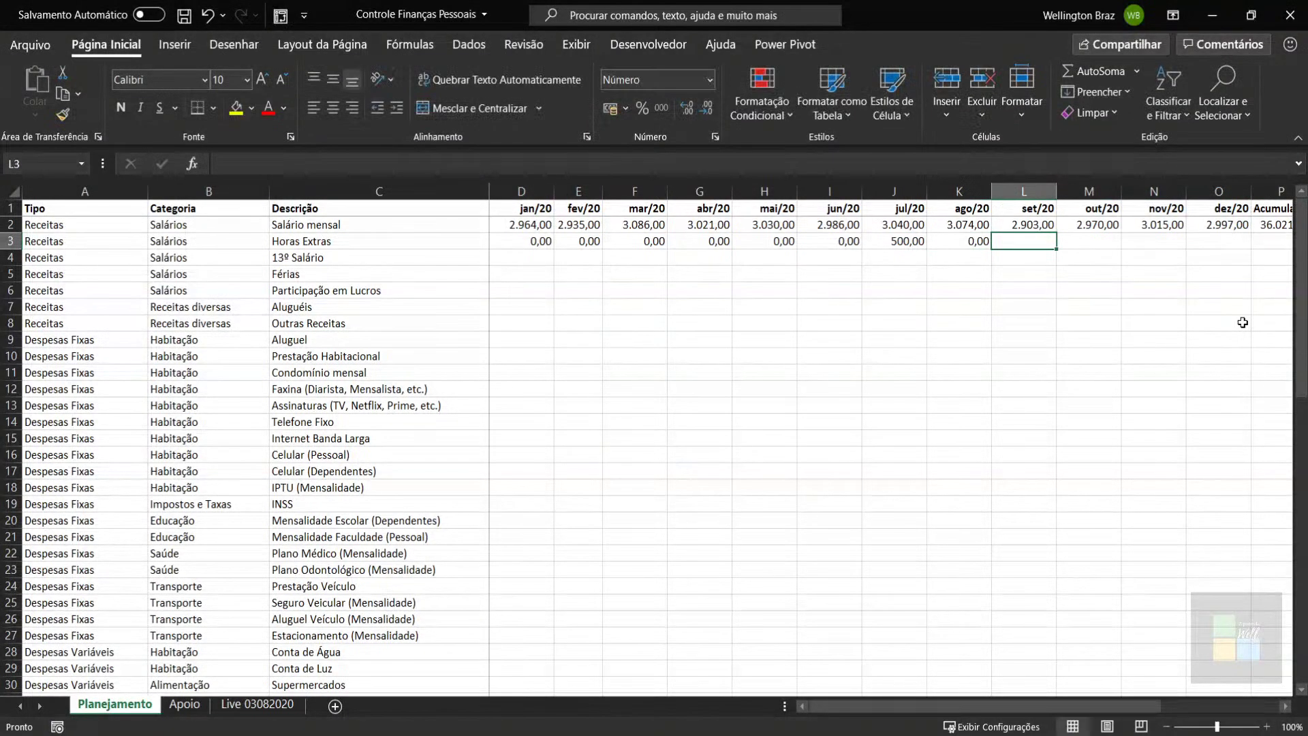
# Step: Enter 0 as the Horas Extras value for set/20 in cell L3
pyautogui.hotkey('shift', 'Right')
pyautogui.hotkey('shift', 'Right')
pyautogui.hotkey('shift', 'Right')
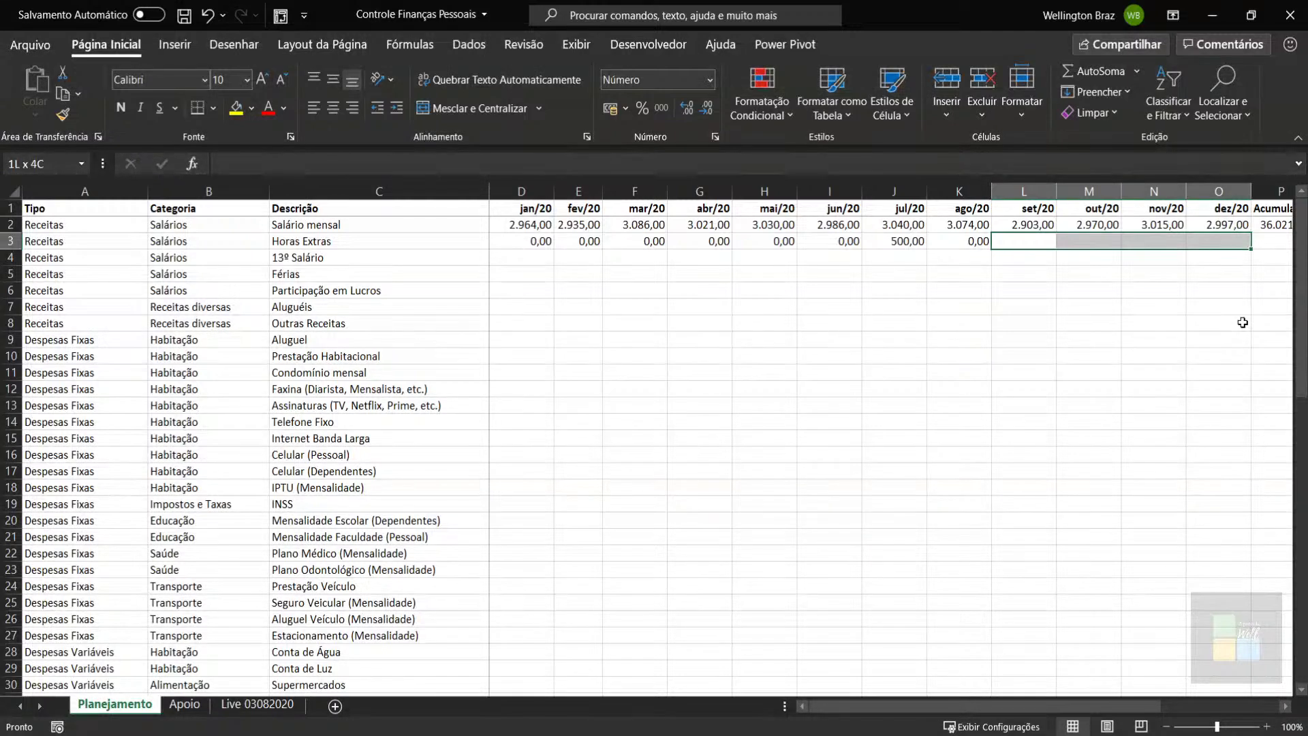
pyautogui.write('0')
pyautogui.press('Return')
pyautogui.press('Left')
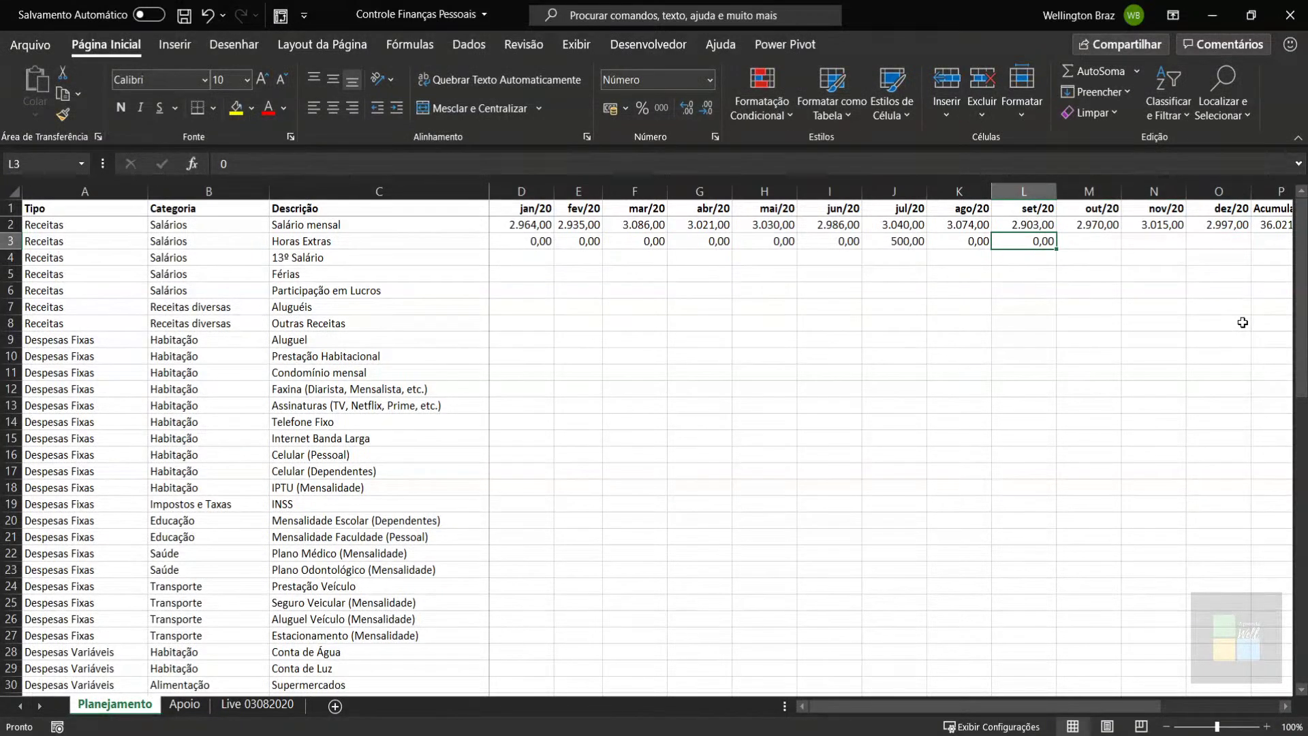
# Step: Enter 150 for out/20 and fill 0 into nov/20 and dez/20 in the Horas Extras row (M3:O3)
pyautogui.press('Right')
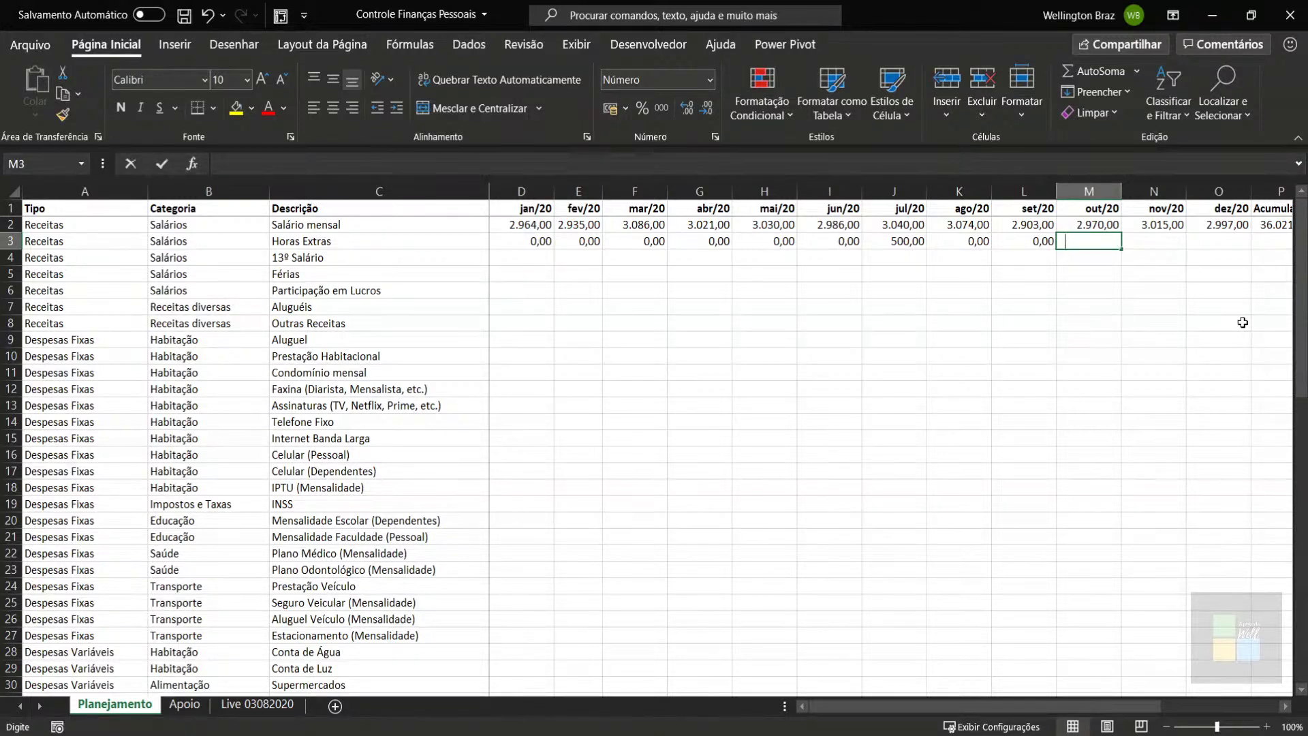
pyautogui.write('150')
pyautogui.press('Right')
pyautogui.hotkey('shift', 'Right')
pyautogui.write('0')
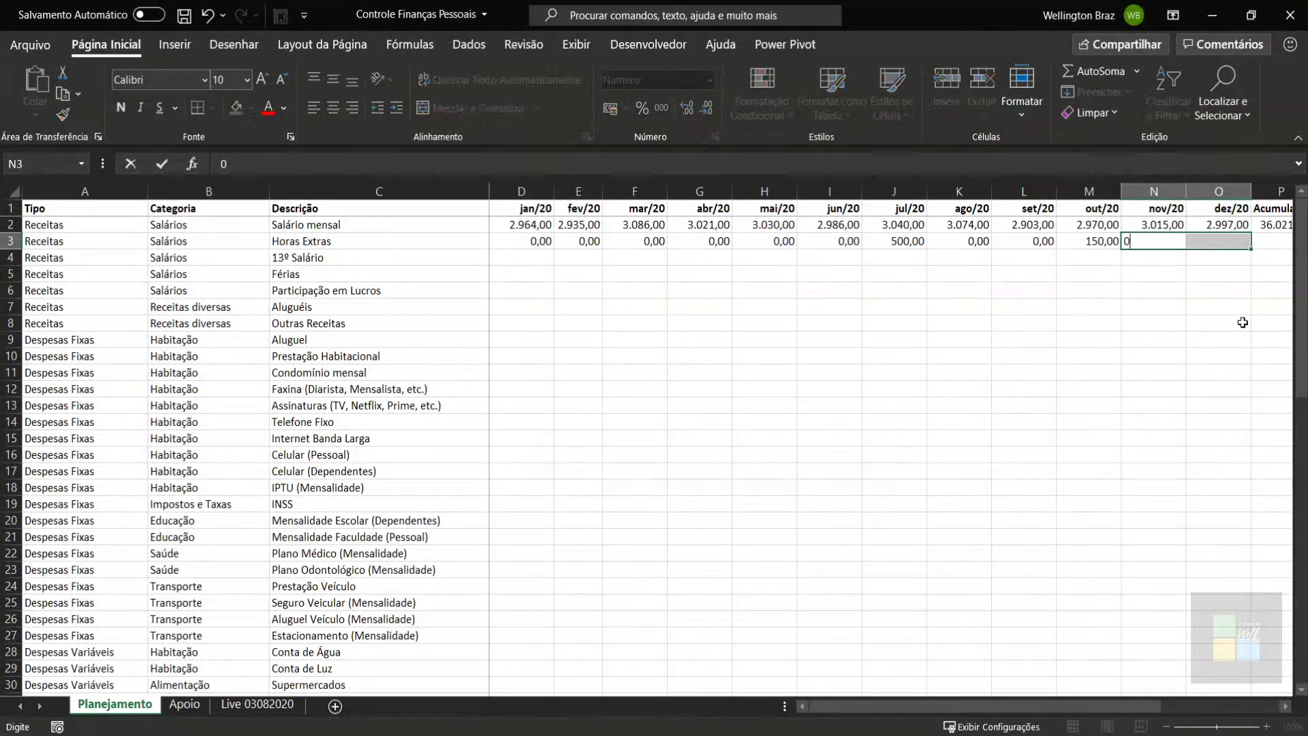
pyautogui.hotkey('ctrl', 'Return')
# Step: Examine the Horas Extras values month by month and the summary columns at the end of the row
pyautogui.press('Left')
pyautogui.press('Left')
pyautogui.press('Left')
pyautogui.press('Left')
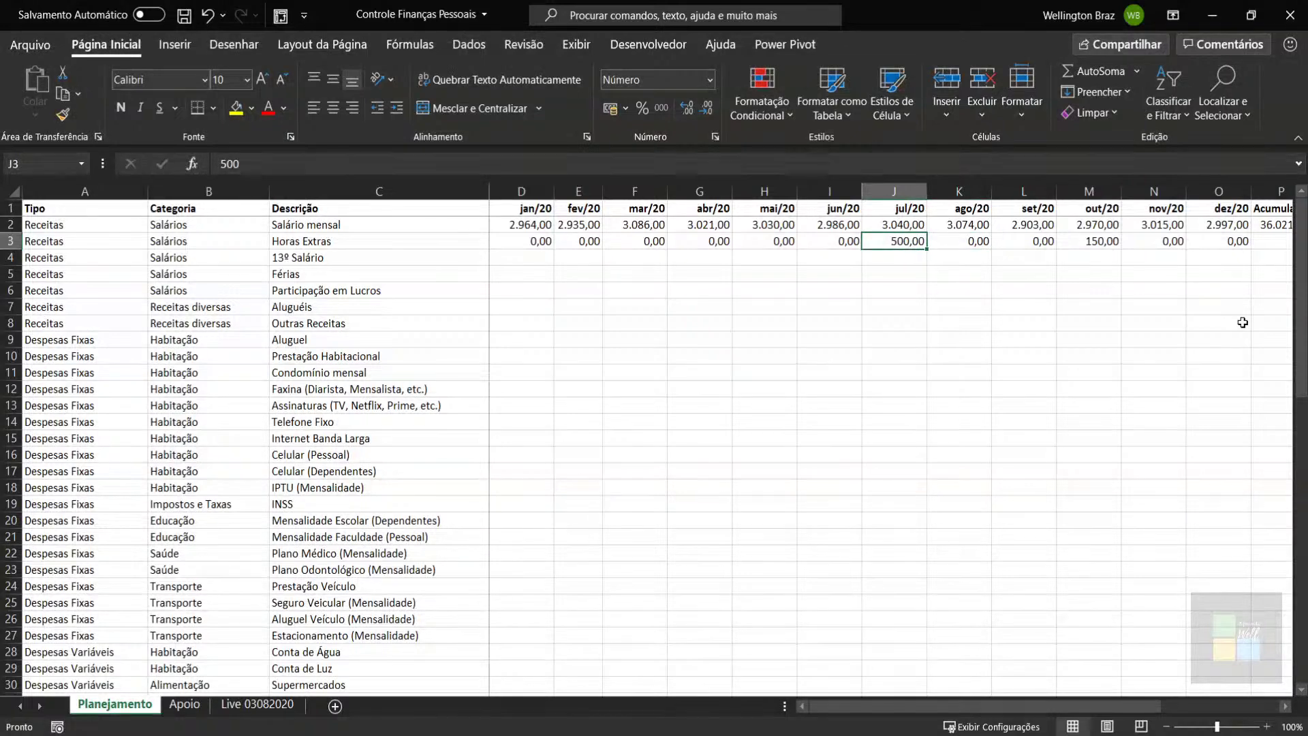
pyautogui.press('Right')
pyautogui.press('Right')
pyautogui.press('Right')
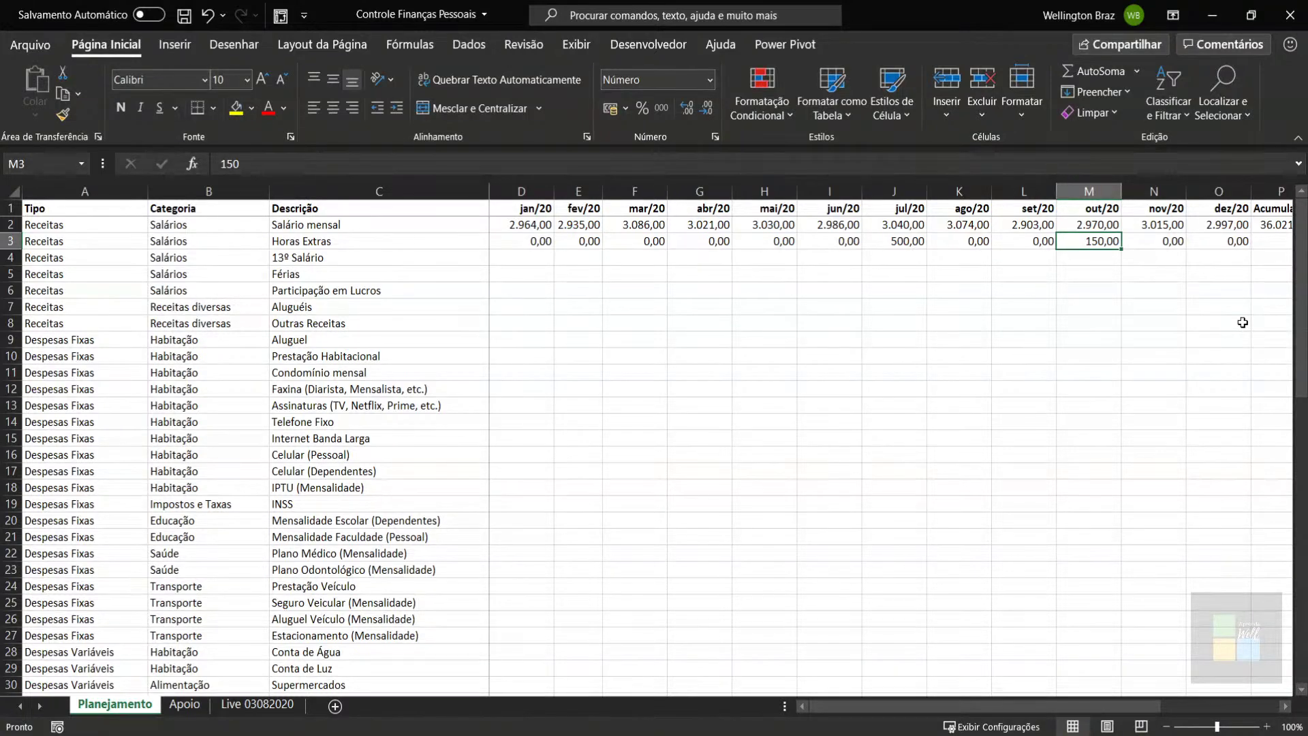
pyautogui.press('Left')
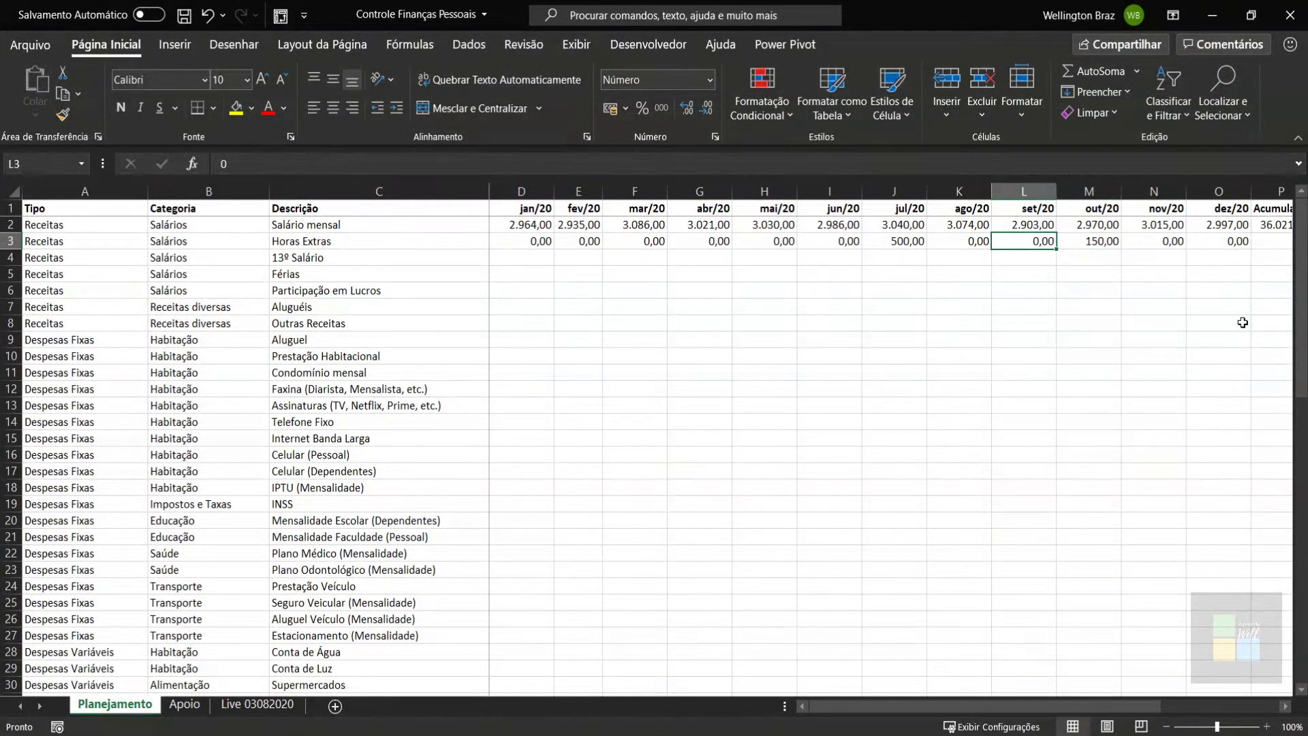
pyautogui.press('Right')
pyautogui.press('Right')
pyautogui.press('Right')
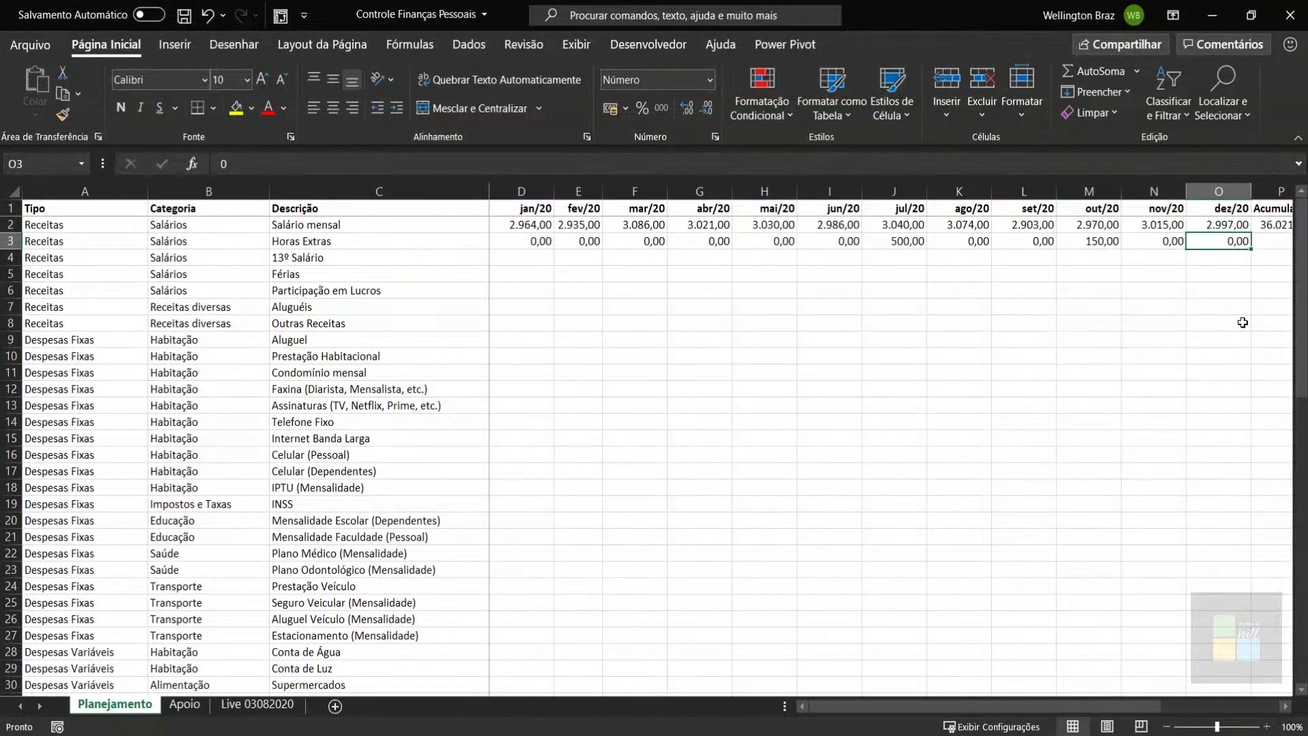
pyautogui.press('Left')
pyautogui.press('Left')
pyautogui.press('Left')
pyautogui.press('Left')
pyautogui.press('Left')
pyautogui.press('Left')
pyautogui.press('Left')
pyautogui.press('Left')
pyautogui.press('Left')
pyautogui.press('Left')
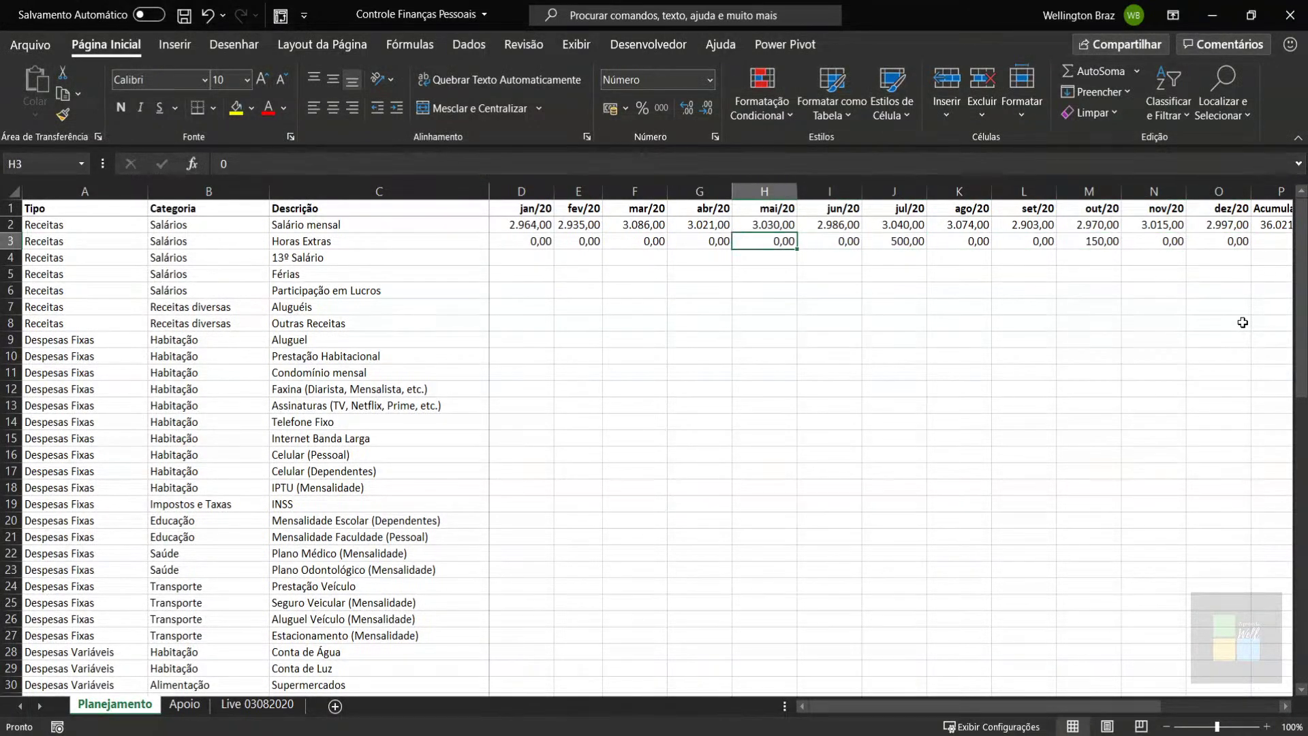
pyautogui.press('Right')
pyautogui.press('Right')
pyautogui.press('Right')
pyautogui.press('Right')
pyautogui.press('Right')
pyautogui.press('Right')
pyautogui.press('Right')
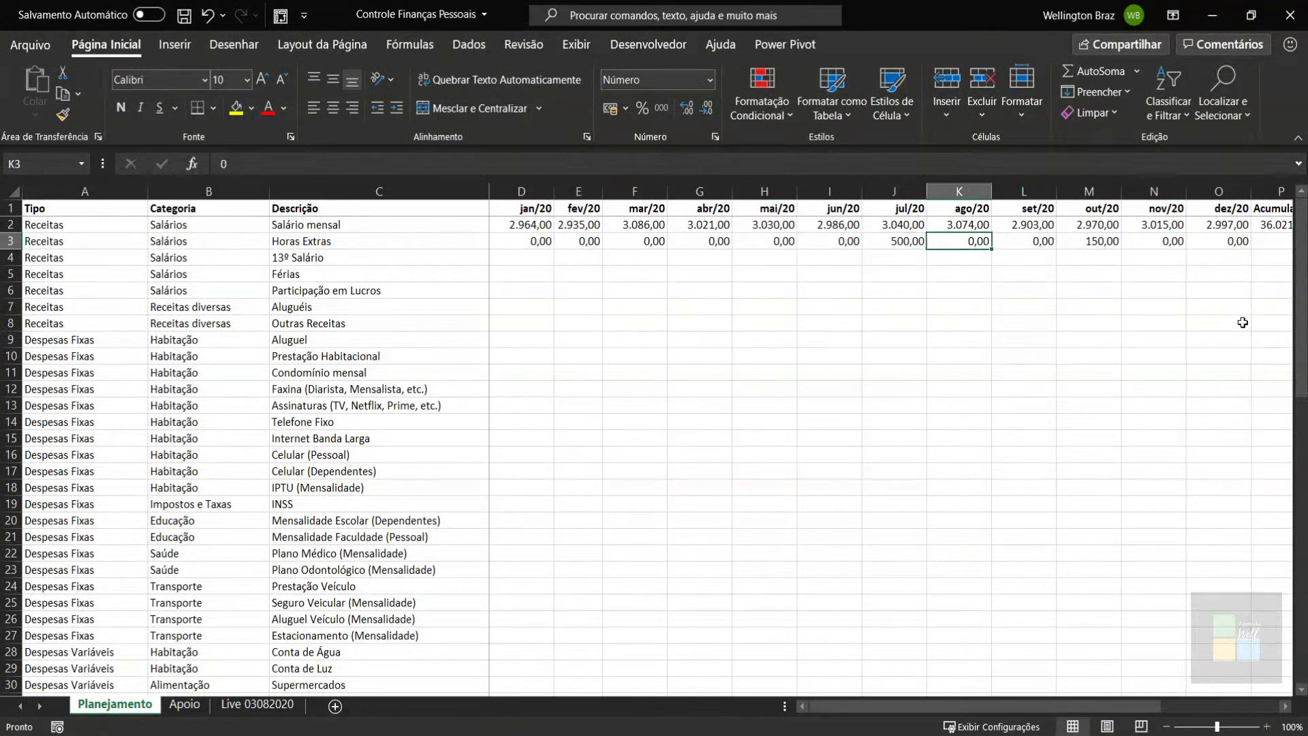
pyautogui.press('Right')
pyautogui.press('Right')
pyautogui.press('Right')
pyautogui.press('Right')
pyautogui.press('Right')
pyautogui.press('Right')
pyautogui.press('Right')
pyautogui.press('Right')
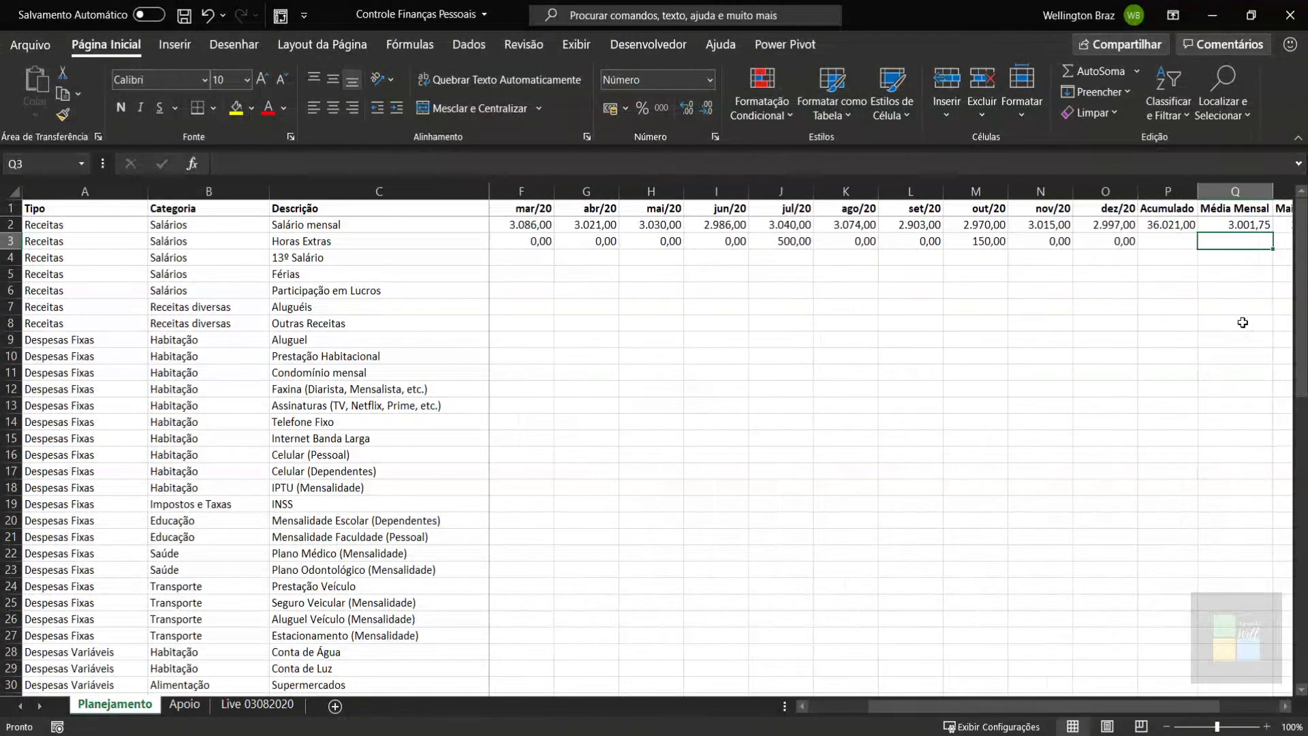
pyautogui.press('Right')
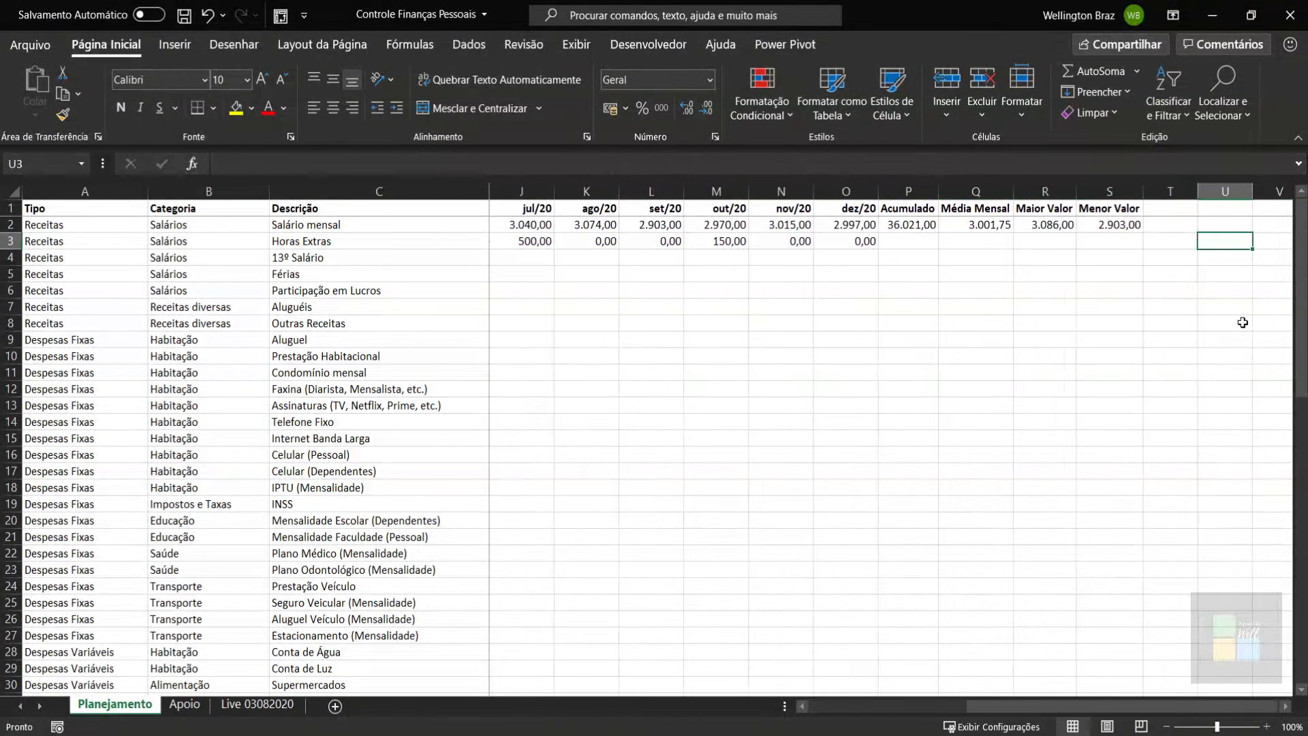
# Step: Check the Salário mensal summary formulas in P2:S2 and fill them down to the Horas Extras row (P3:S3)
pyautogui.click(906, 228)
pyautogui.hotkey('ctrl', 'shift', 'Right')
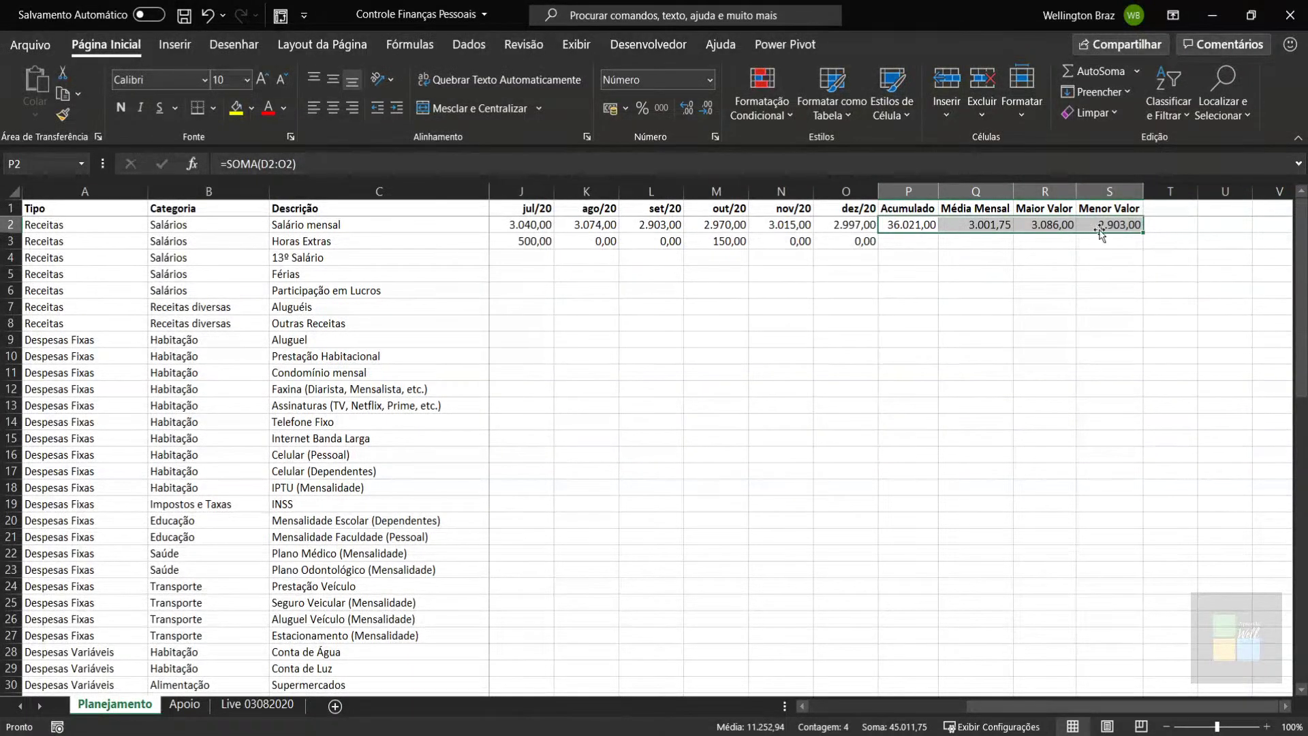
pyautogui.click(911, 230)
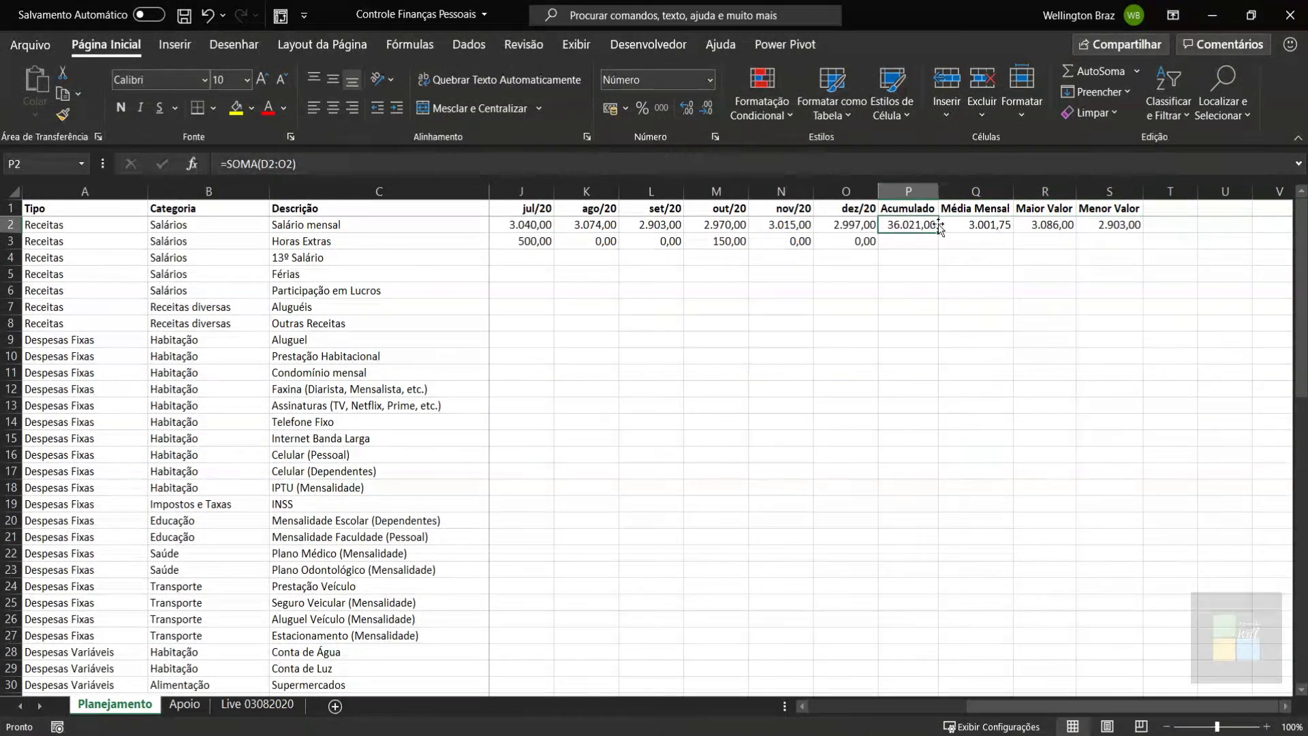
pyautogui.click(979, 239)
pyautogui.click(994, 228)
pyautogui.click(1053, 225)
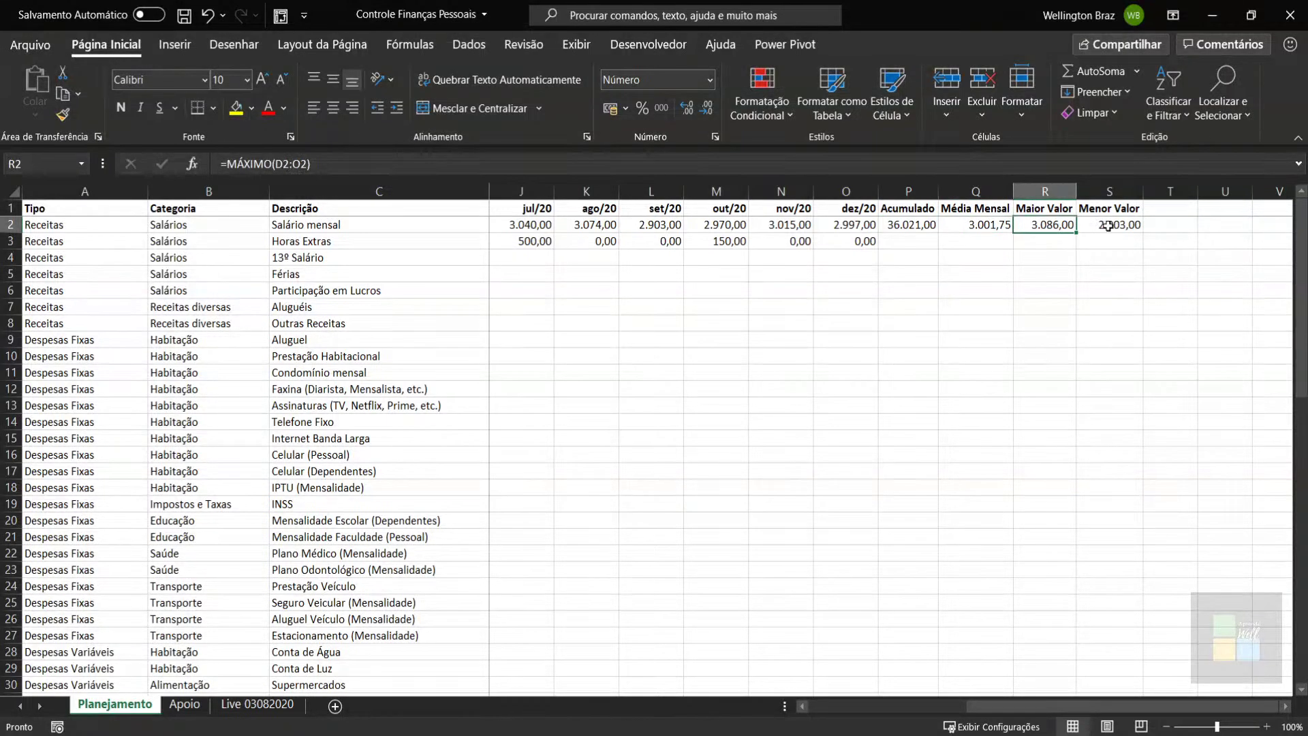
pyautogui.click(1109, 226)
pyautogui.moveTo(917, 225); pyautogui.dragTo(1142, 245)
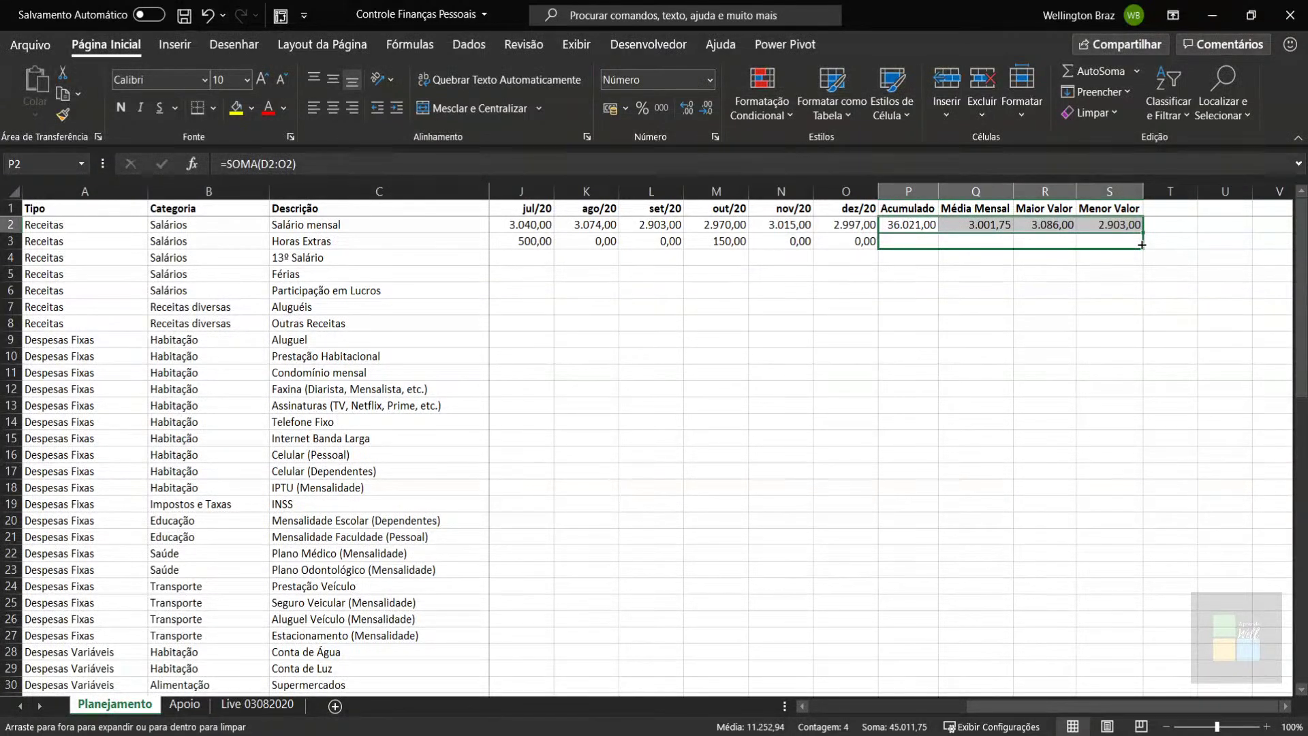
pyautogui.moveTo(1142, 244); pyautogui.dragTo(1143, 245)
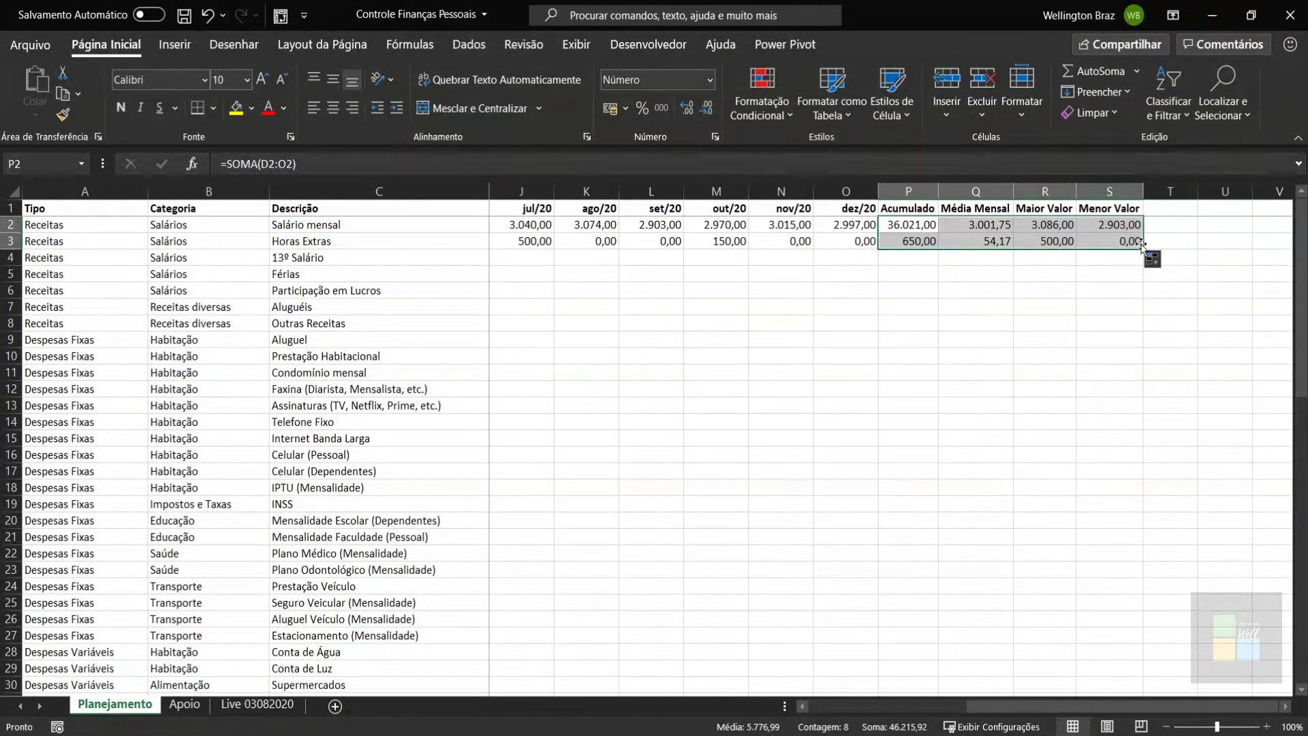
# Step: Compare the Horas Extras total, average, highest and lowest formulas in row 3 with the monthly values for jul/20 and out/20
pyautogui.click(911, 242)
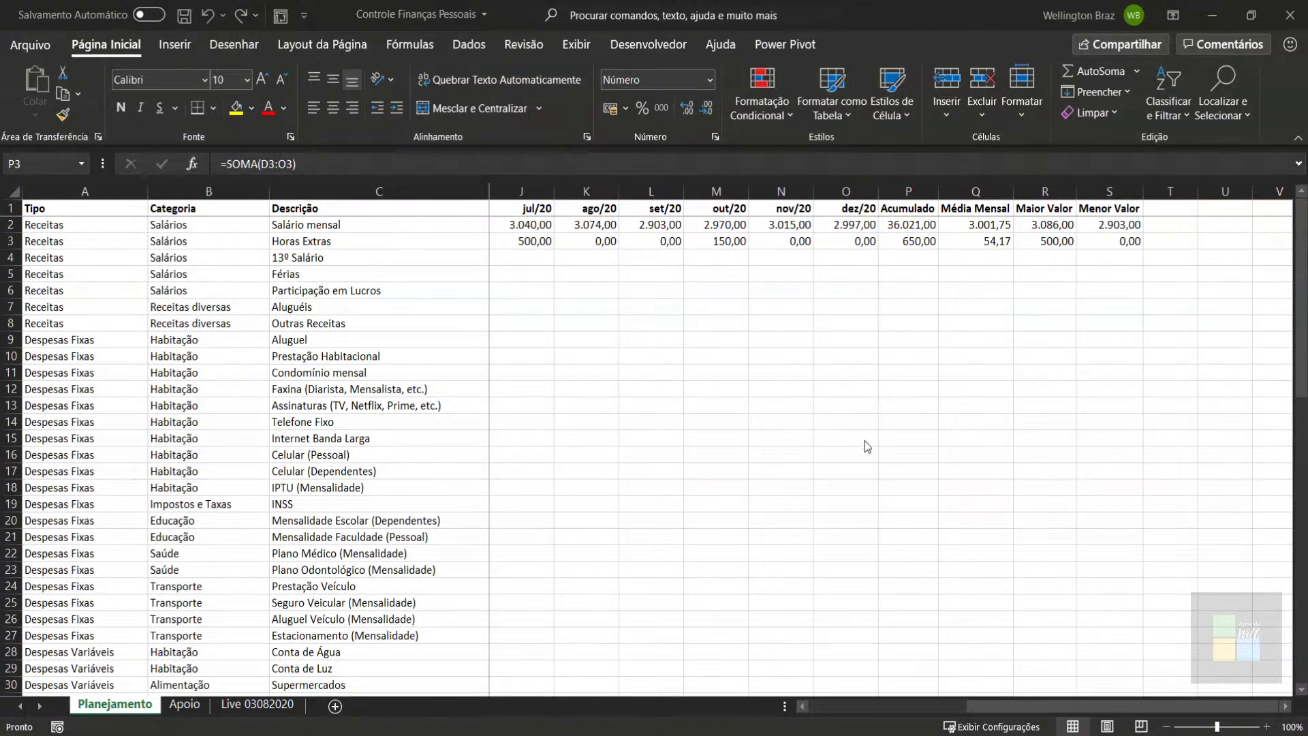
pyautogui.hotkey('alt', 'Tab')
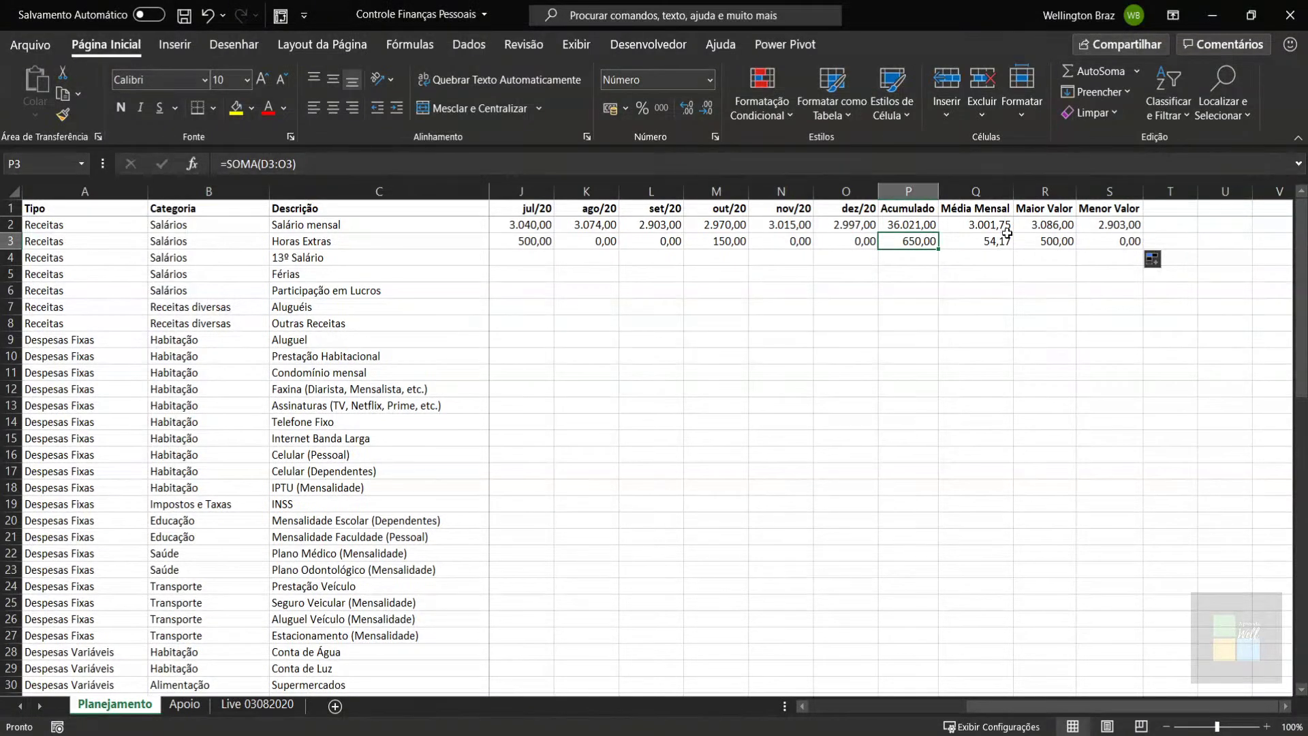
pyautogui.click(988, 242)
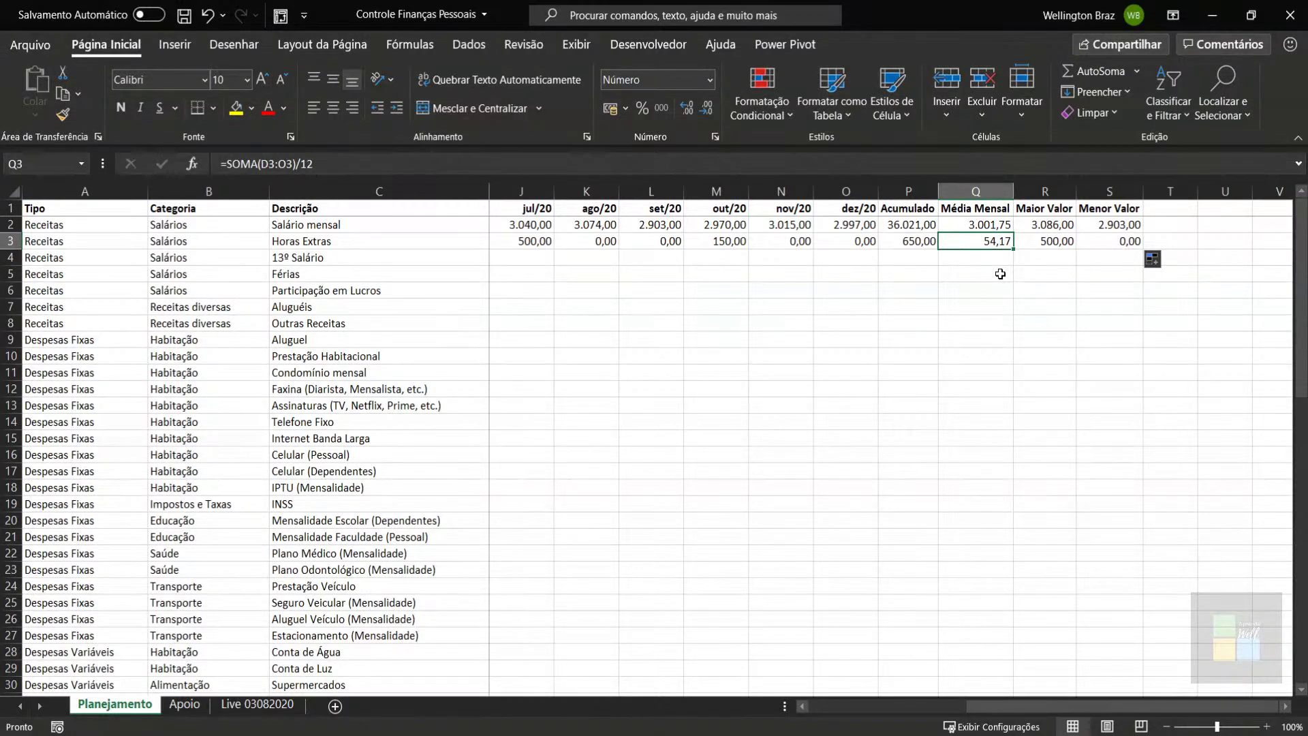
pyautogui.click(508, 247)
pyautogui.click(706, 237)
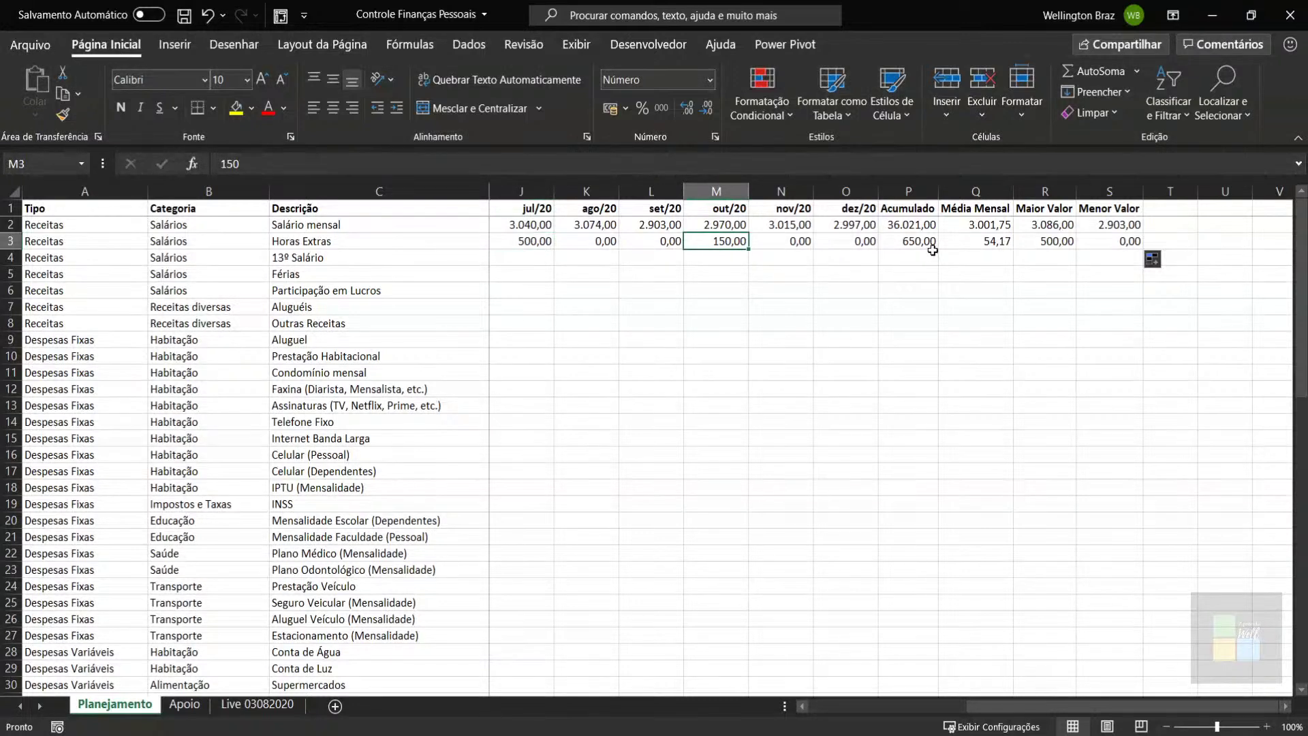
pyautogui.click(1057, 243)
pyautogui.click(524, 242)
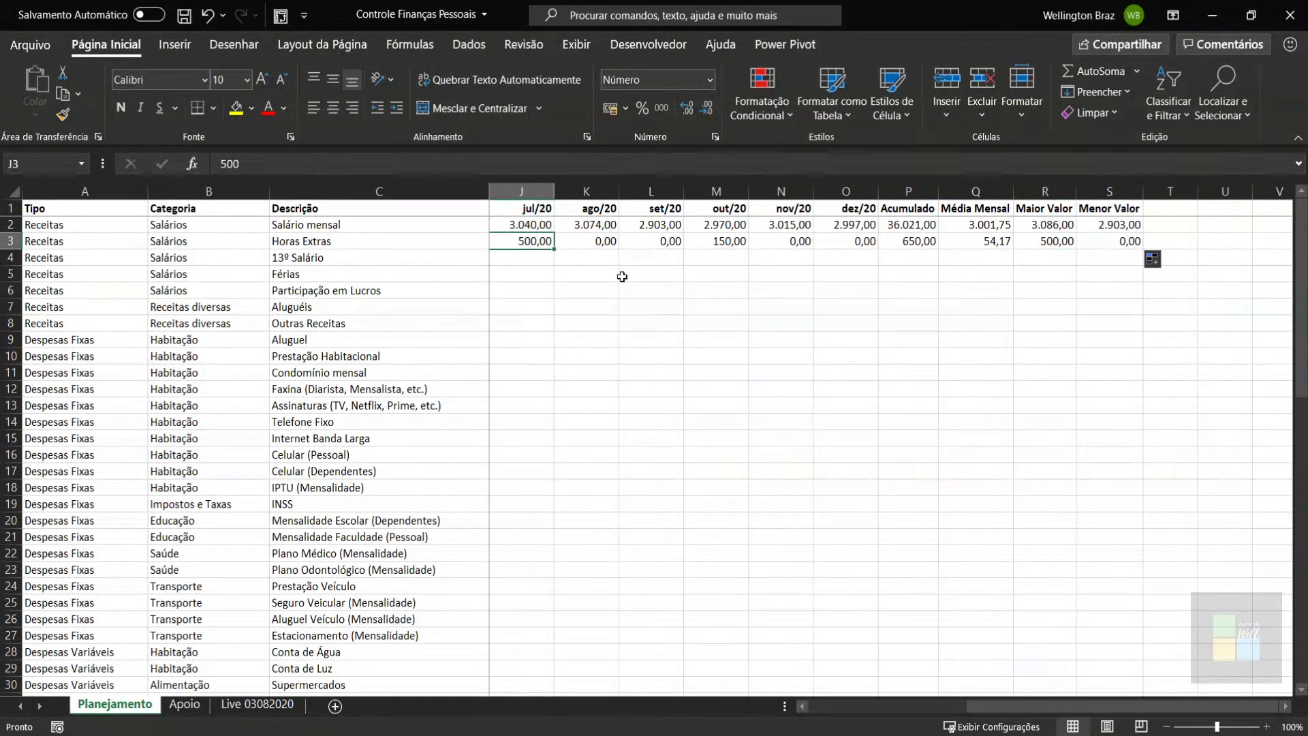
pyautogui.click(1119, 242)
pyautogui.click(716, 241)
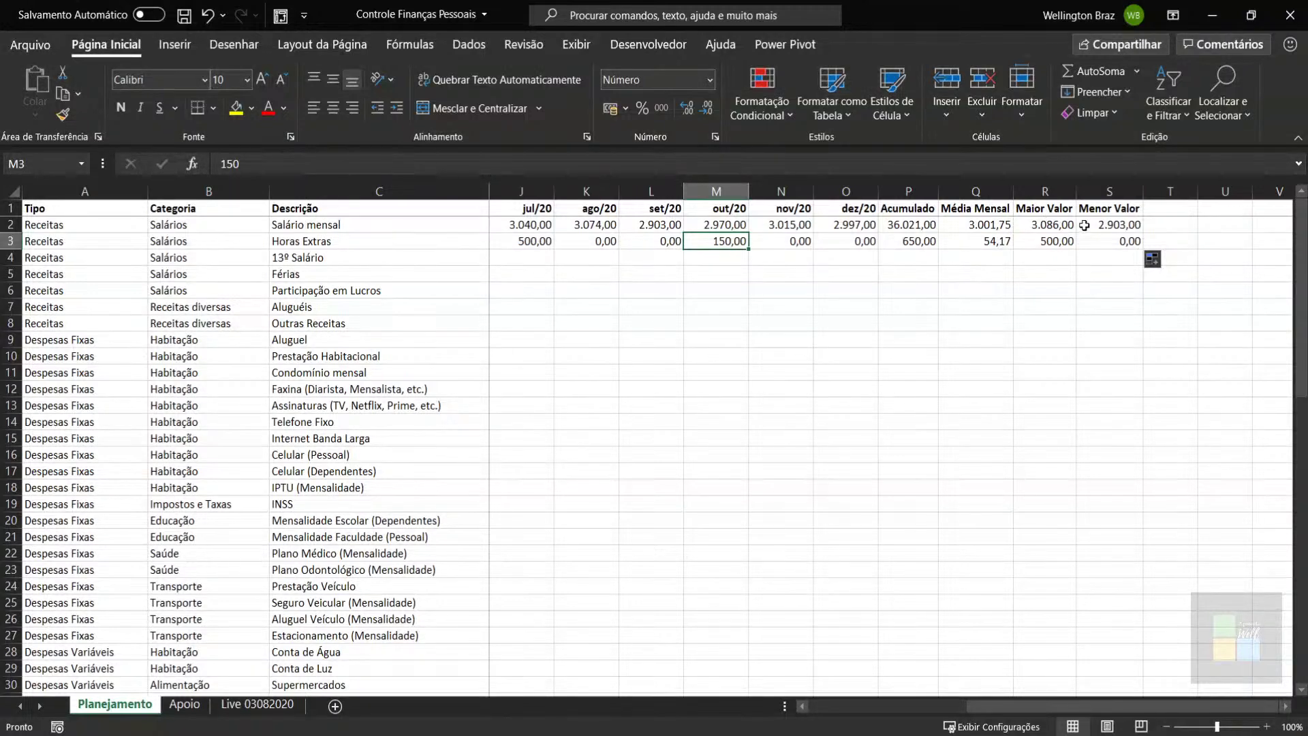
pyautogui.click(1109, 234)
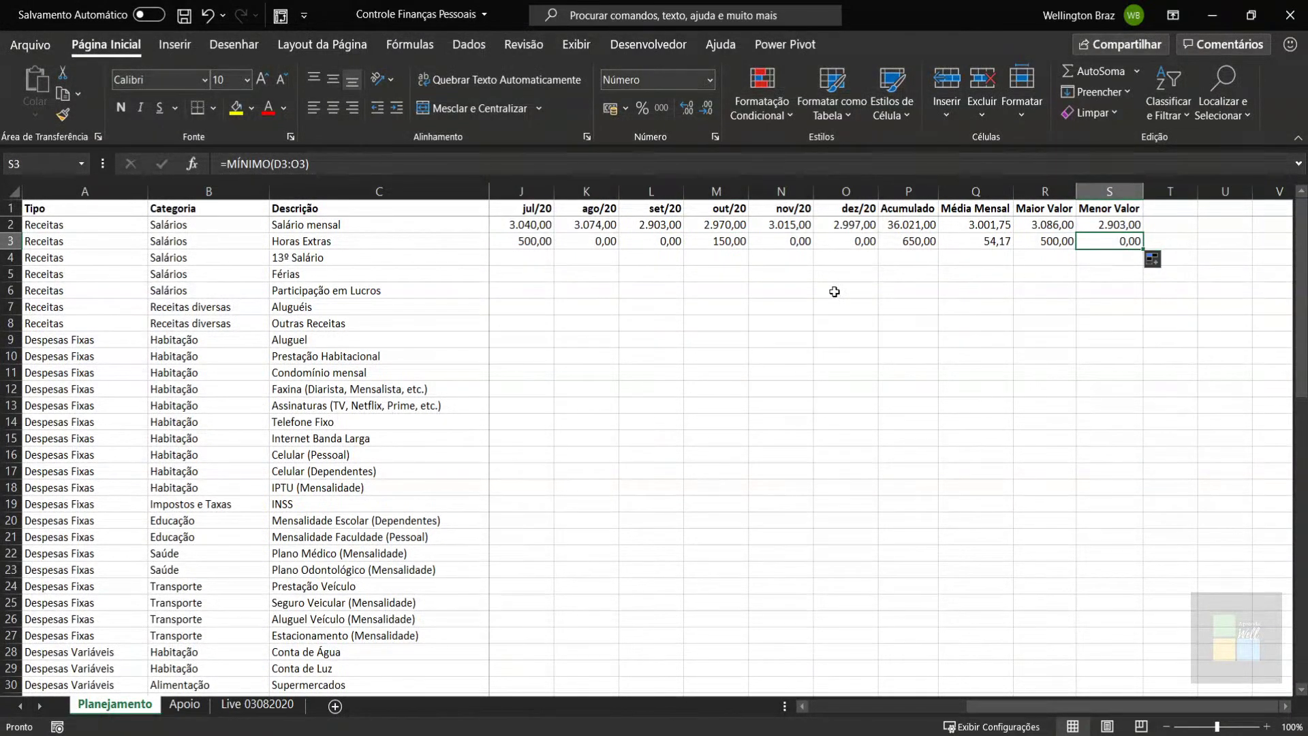
pyautogui.click(716, 242)
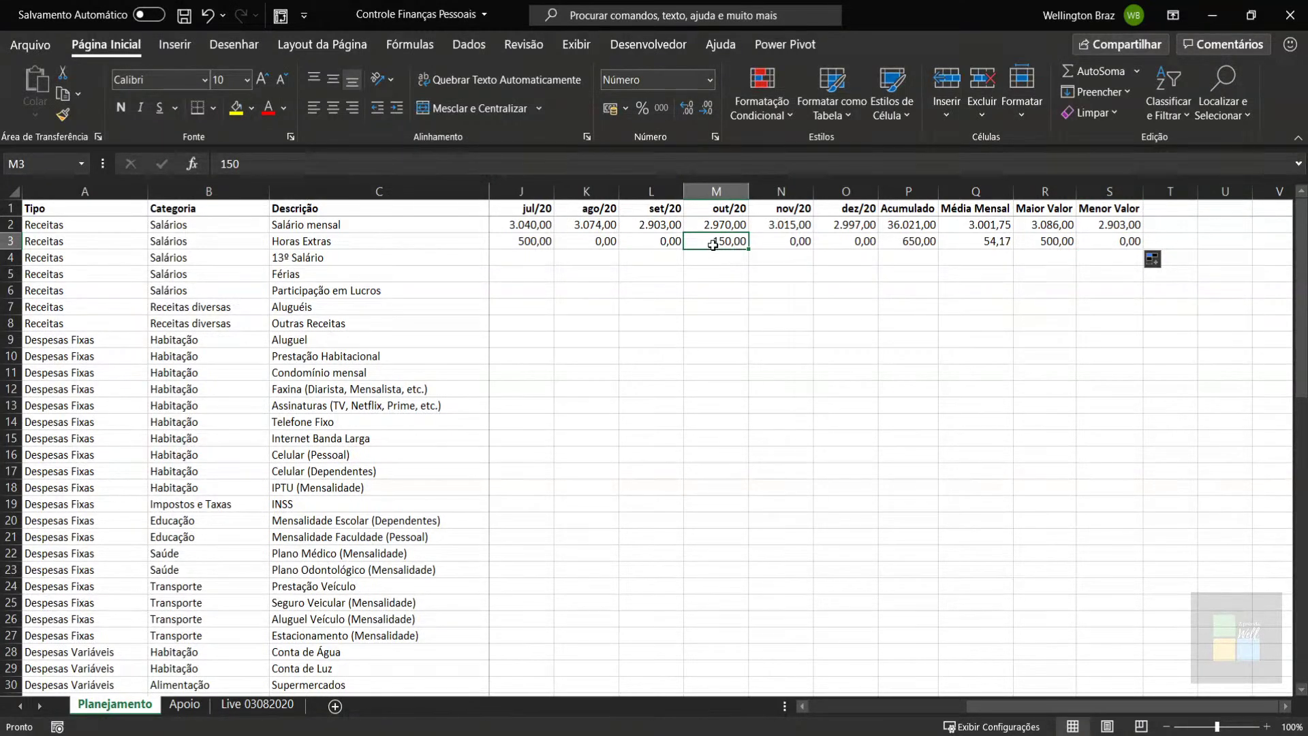
# Step: Replace the Menor Valor formula for Horas Extras in S3 with =MENOR(D3:O3;11)
pyautogui.click(1106, 243)
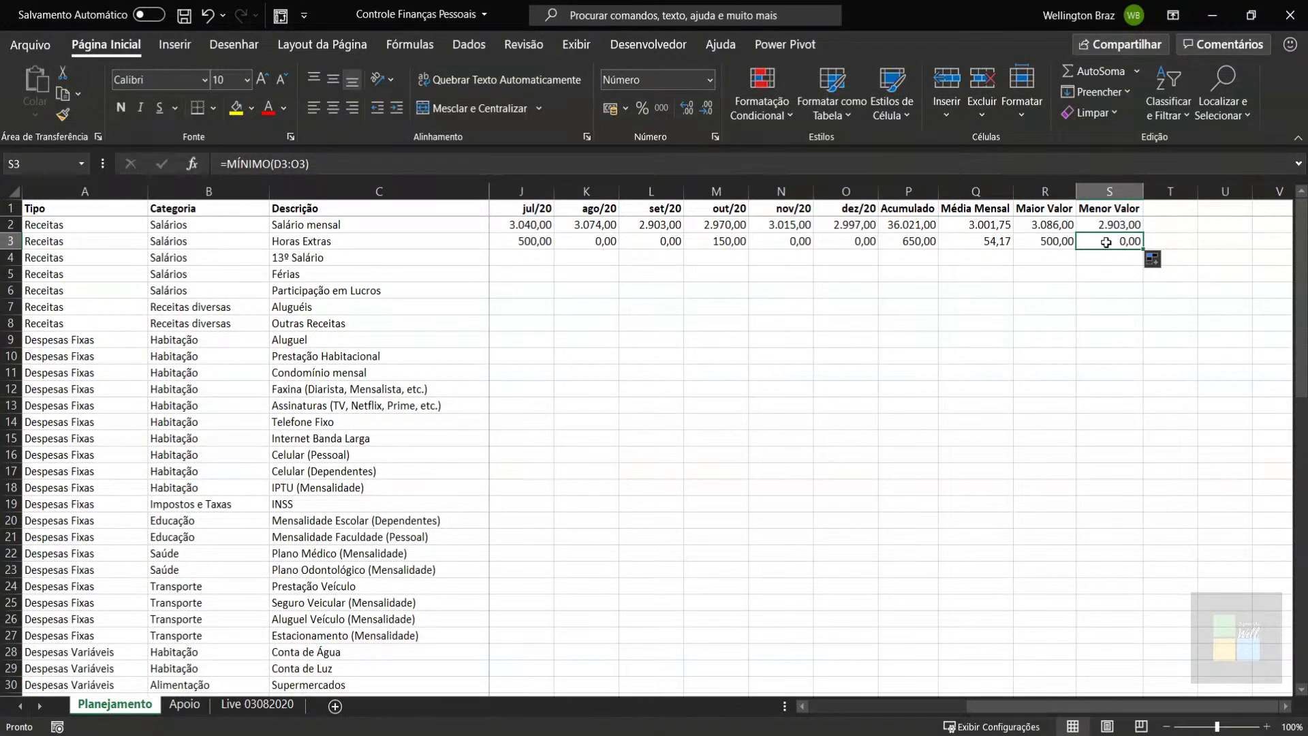
pyautogui.press('Delete')
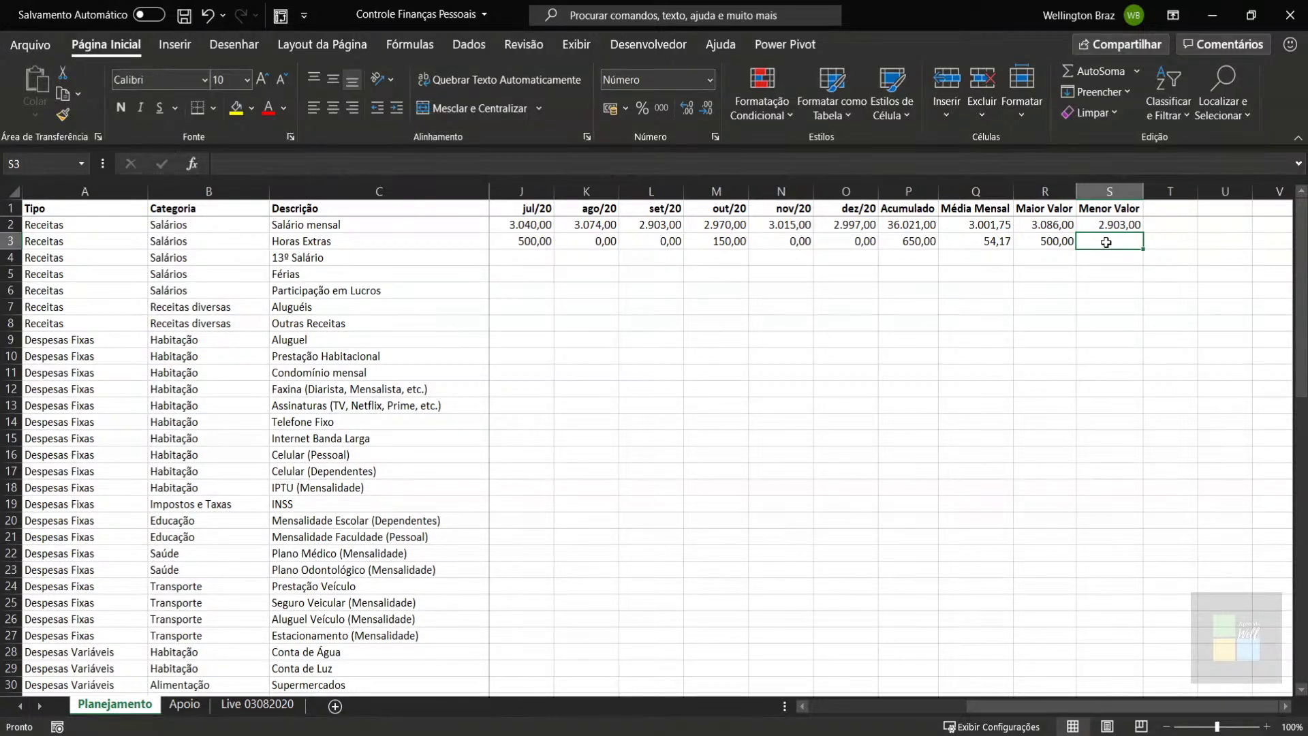
pyautogui.write('=')
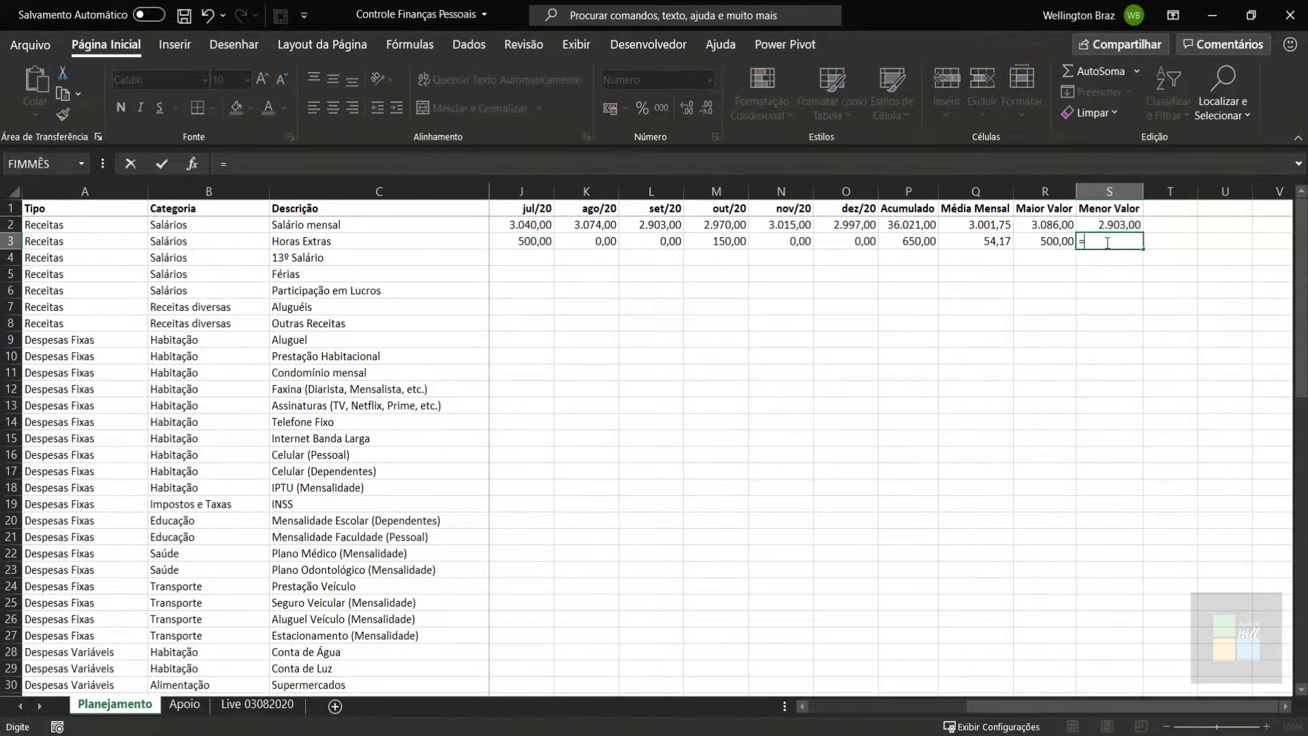
pyautogui.write('menor')
pyautogui.press('Tab')
pyautogui.press('Left')
pyautogui.press('Left')
pyautogui.press('Left')
pyautogui.press('Left')
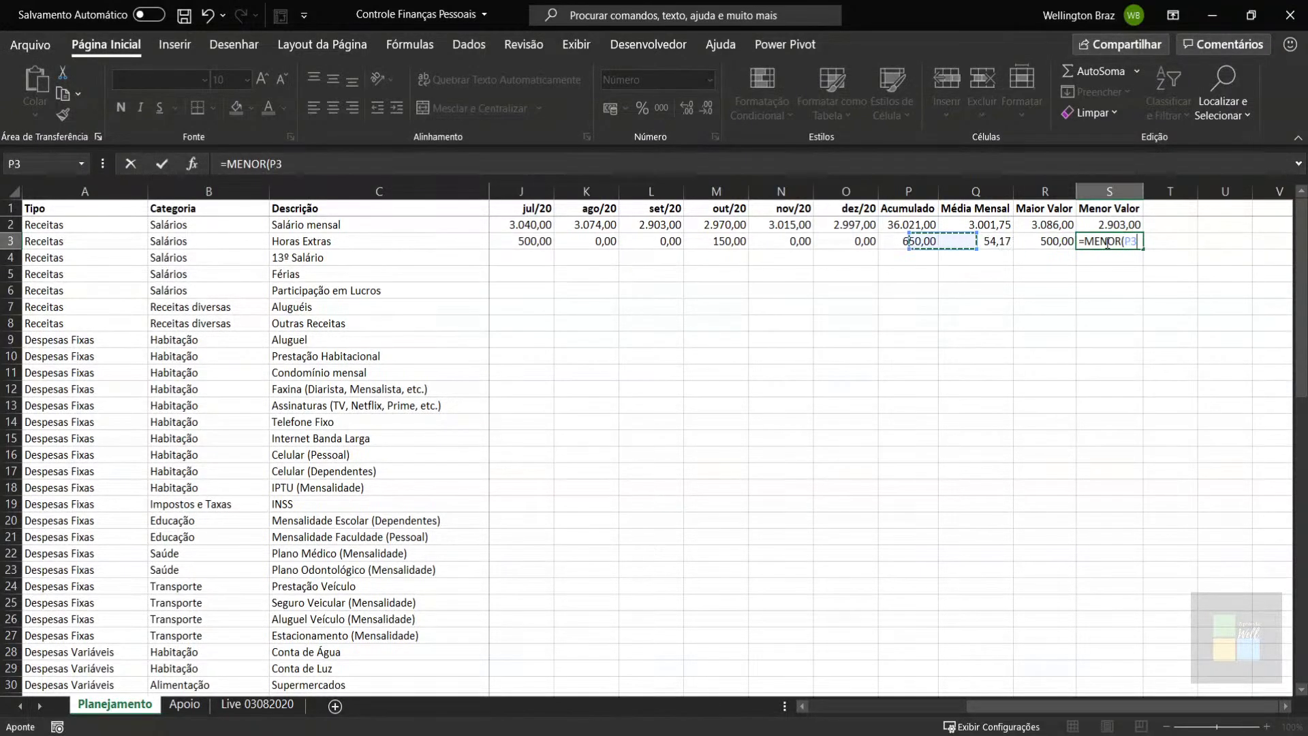
pyautogui.hotkey('shift', 'Left')
pyautogui.hotkey('shift', 'Left')
pyautogui.hotkey('shift', 'Left')
pyautogui.hotkey('shift', 'Left')
pyautogui.hotkey('shift', 'Left')
pyautogui.hotkey('shift', 'Left')
pyautogui.hotkey('shift', 'Left')
pyautogui.hotkey('shift', 'Left')
pyautogui.hotkey('shift', 'Left')
pyautogui.hotkey('shift', 'Left')
pyautogui.hotkey('shift', 'Left')
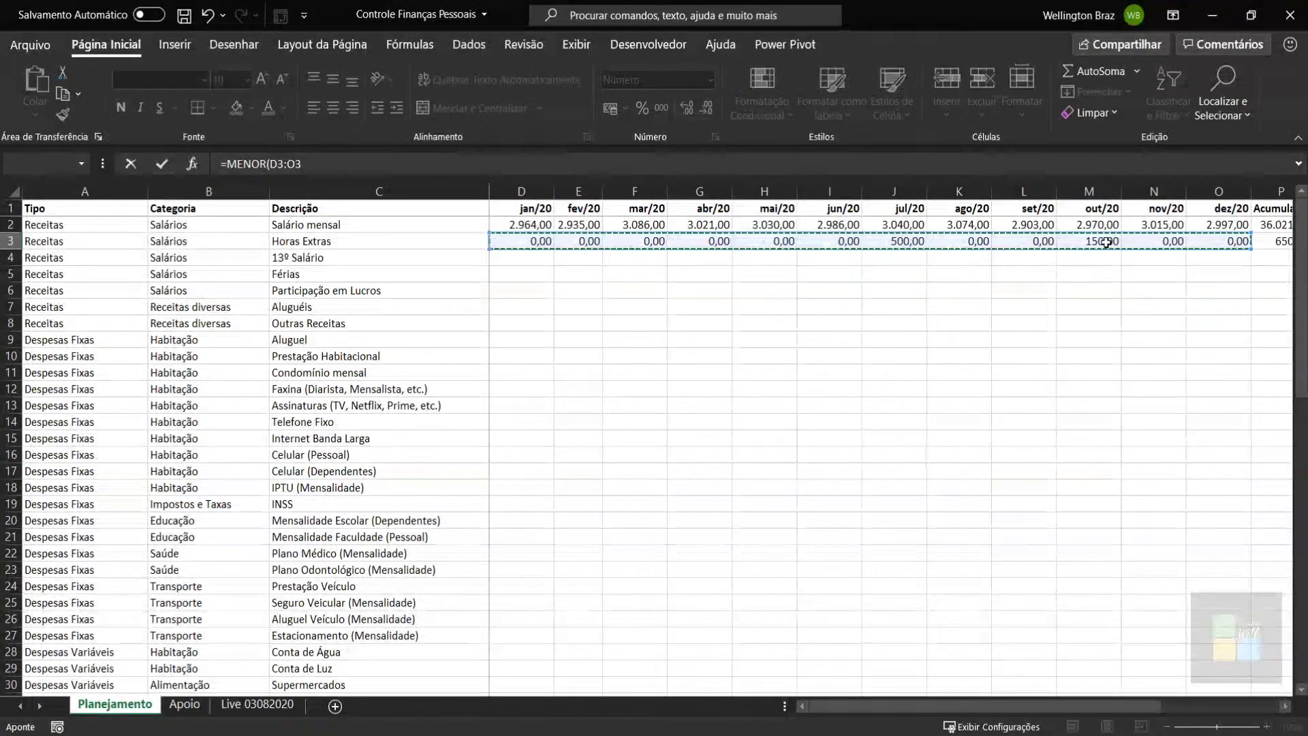
pyautogui.write(';11')
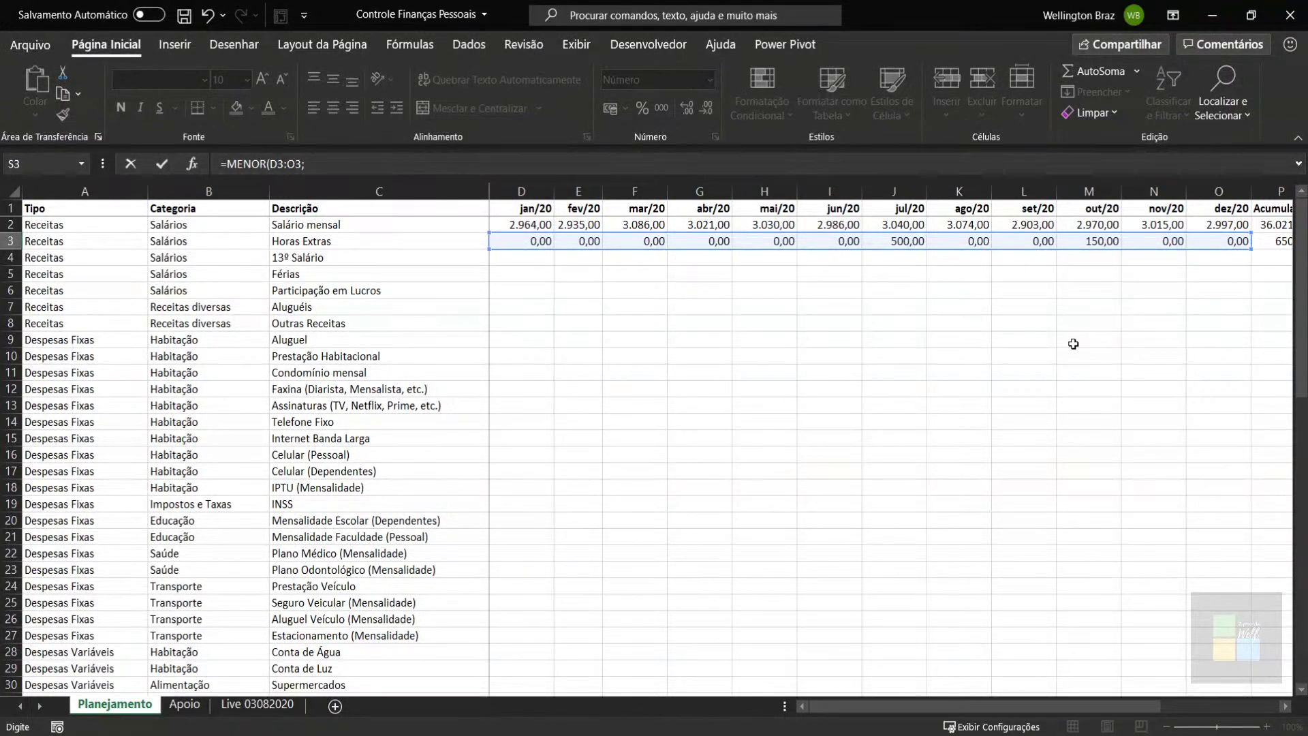
pyautogui.write('11')
pyautogui.press('Return')
pyautogui.press('Up')
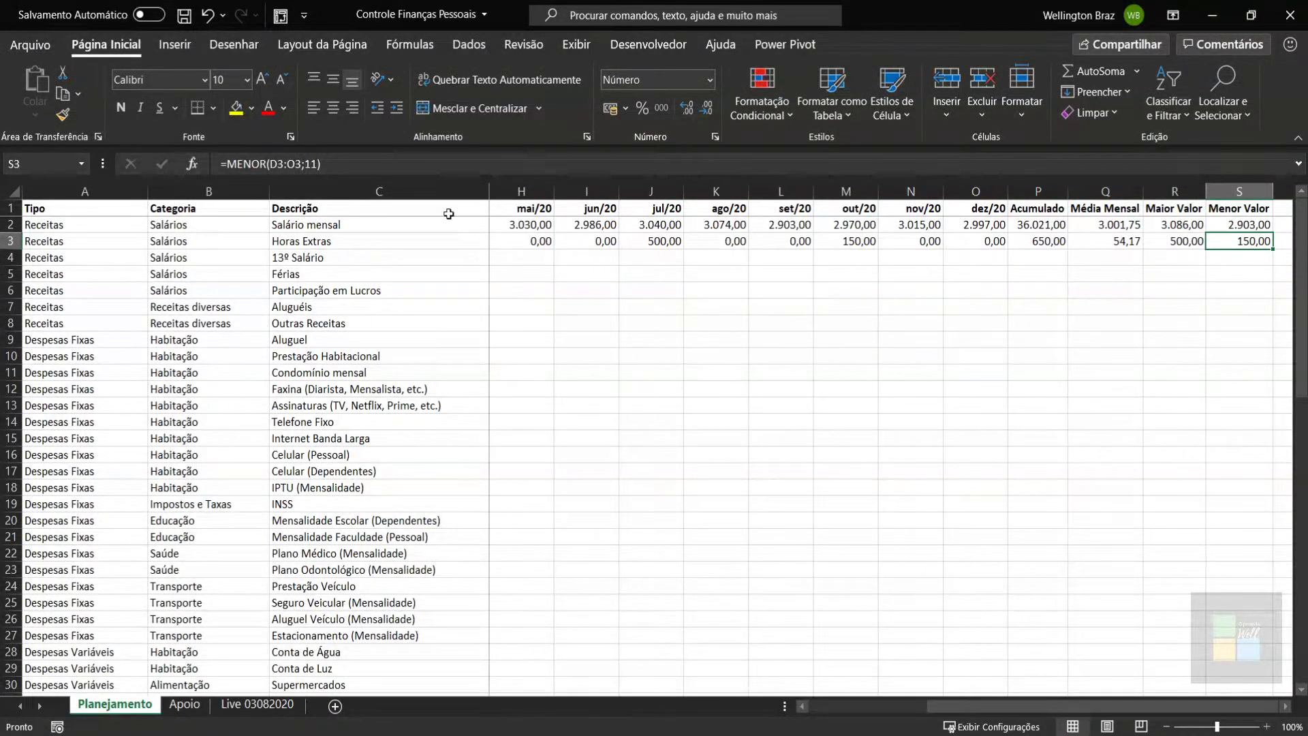
# Step: Try 10 as the position argument of the MENOR formula in S3, and remove that argument
pyautogui.click(313, 164)
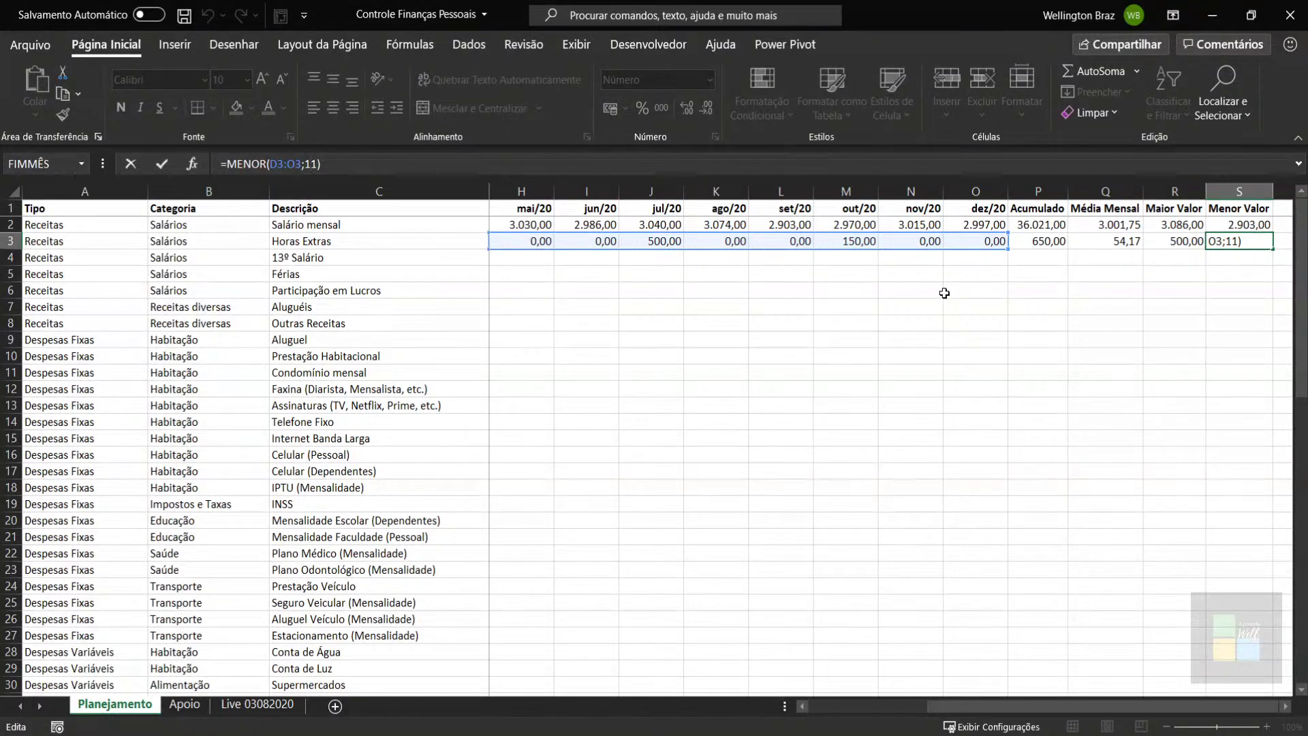
pyautogui.press('Return')
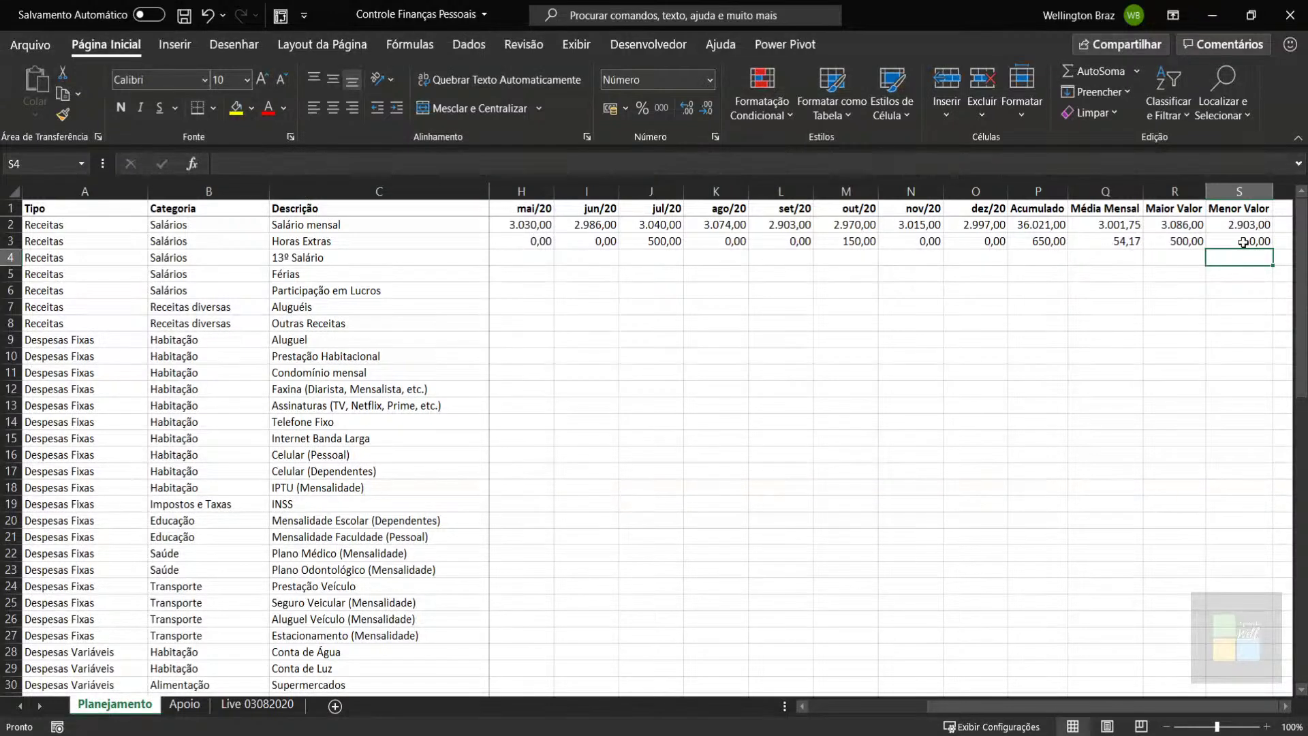
pyautogui.click(1243, 243)
pyautogui.click(312, 164)
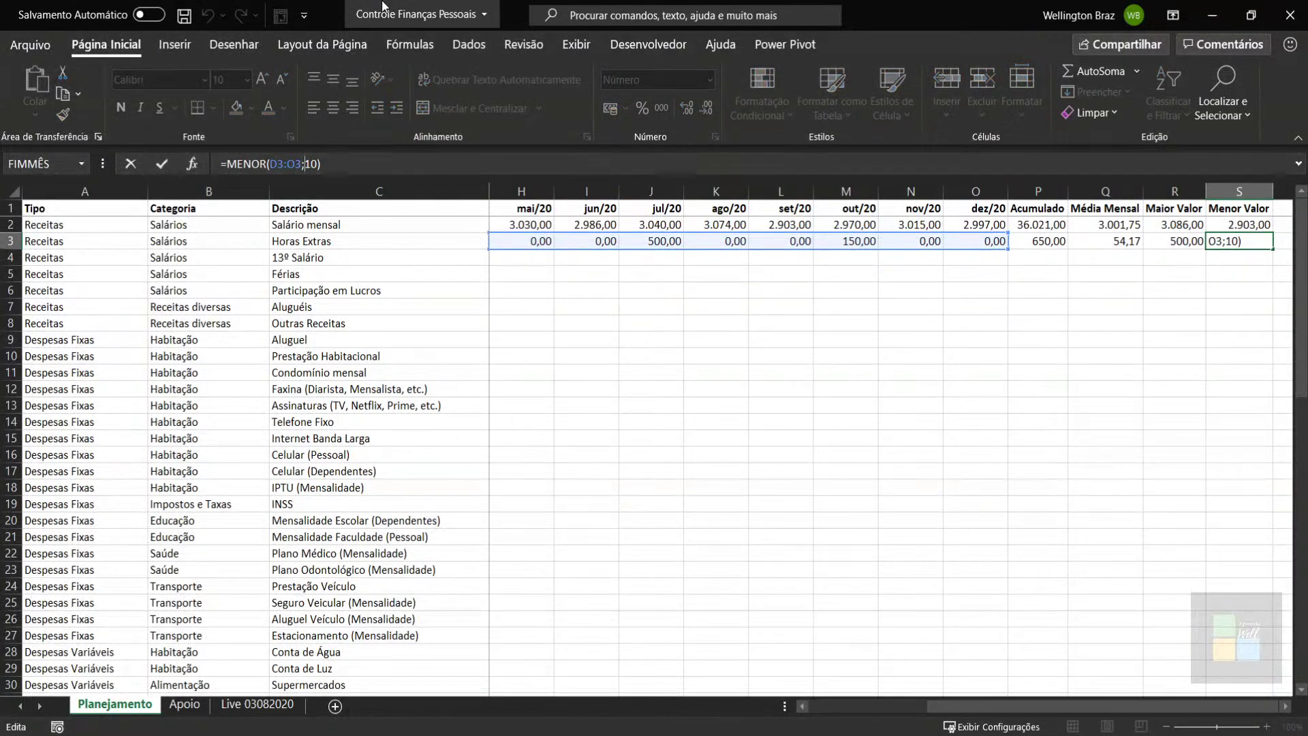
pyautogui.hotkey('shift', 'Right')
pyautogui.hotkey('shift', 'Right')
pyautogui.press('BackSpace')
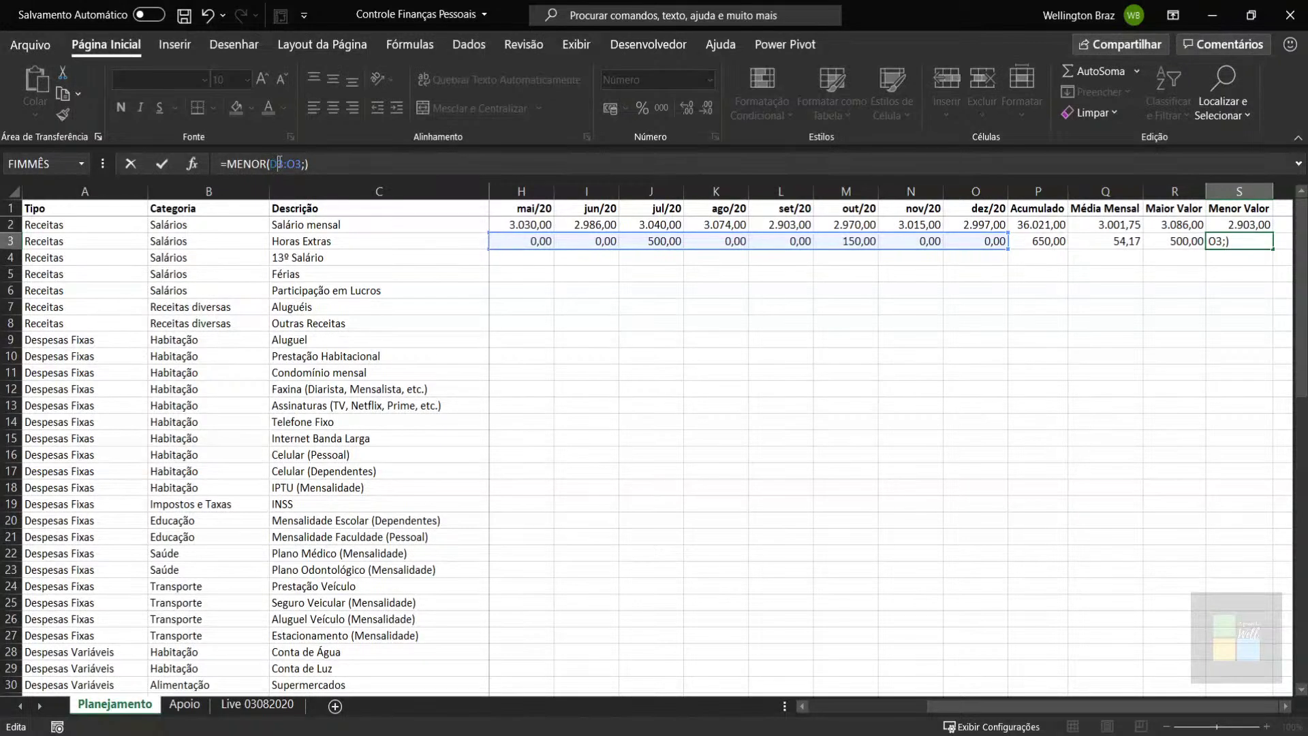
# Step: Insert CONT.SE with the range D3:O3 as the position argument of MENOR in S3
pyautogui.moveTo(278, 164)
pyautogui.mouseDown()
pyautogui.moveTo(302, 161)
pyautogui.moveTo(271, 166)
pyautogui.mouseUp()
pyautogui.hotkey('ctrl', 'c')
pyautogui.write('cont.se')
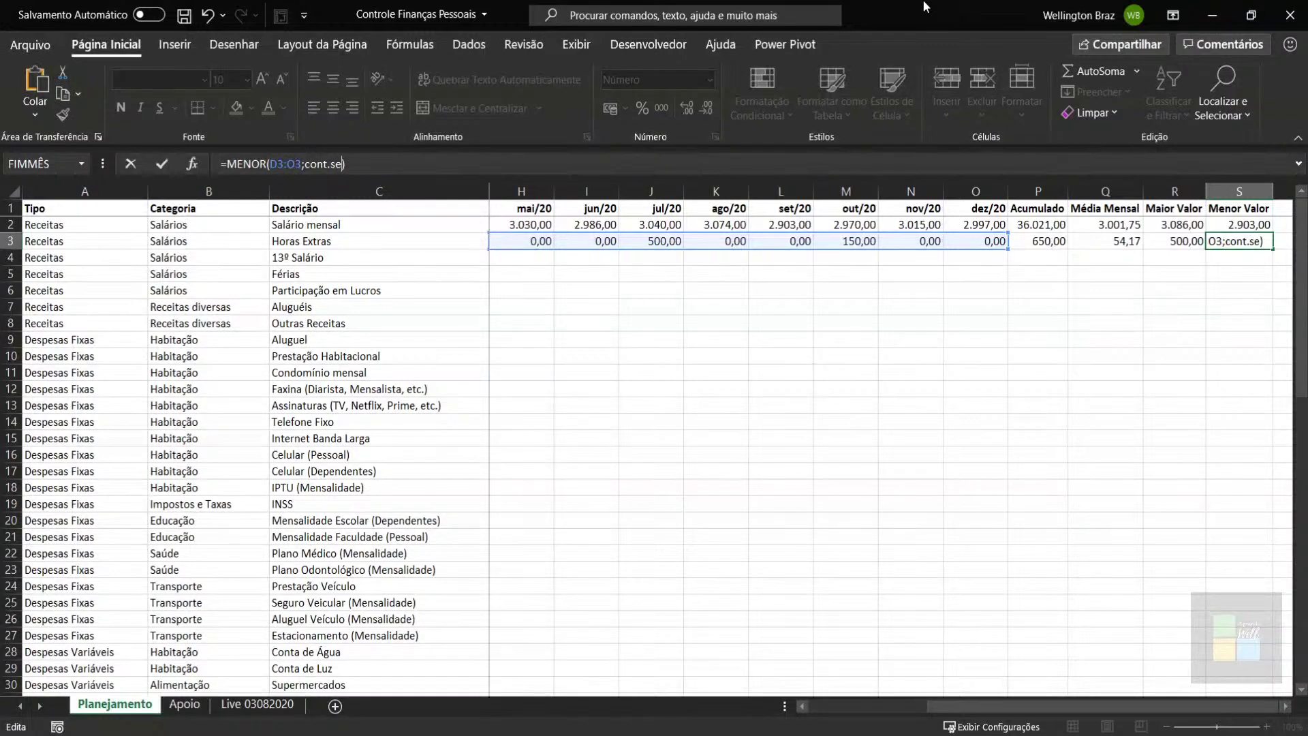
pyautogui.write('(')
pyautogui.hotkey('ctrl', 'v')
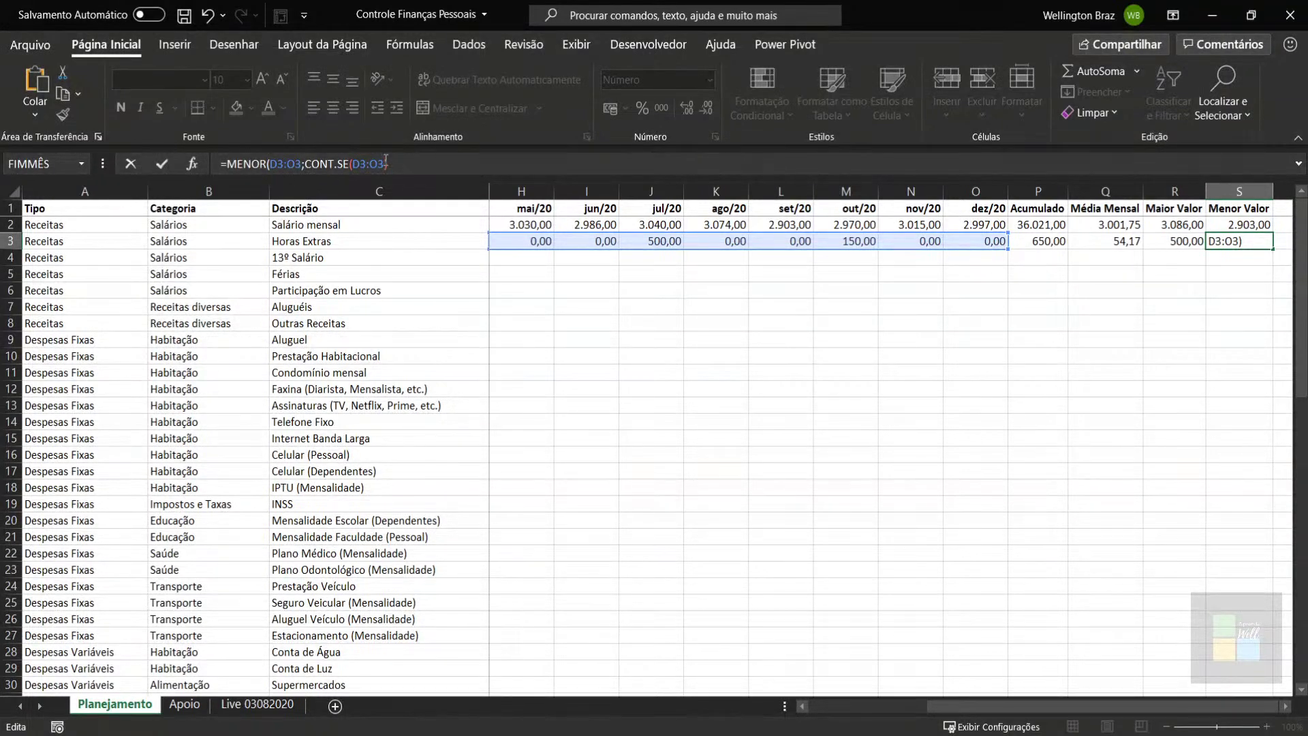
# Step: Give CONT.SE in S3 the criterion "<>"&0, close the function, and review the formula's arguments
pyautogui.write(';')
pyautogui.write('<>0)')
pyautogui.press('Return')
pyautogui.write('"')
pyautogui.click(407, 167)
pyautogui.write('"<>')
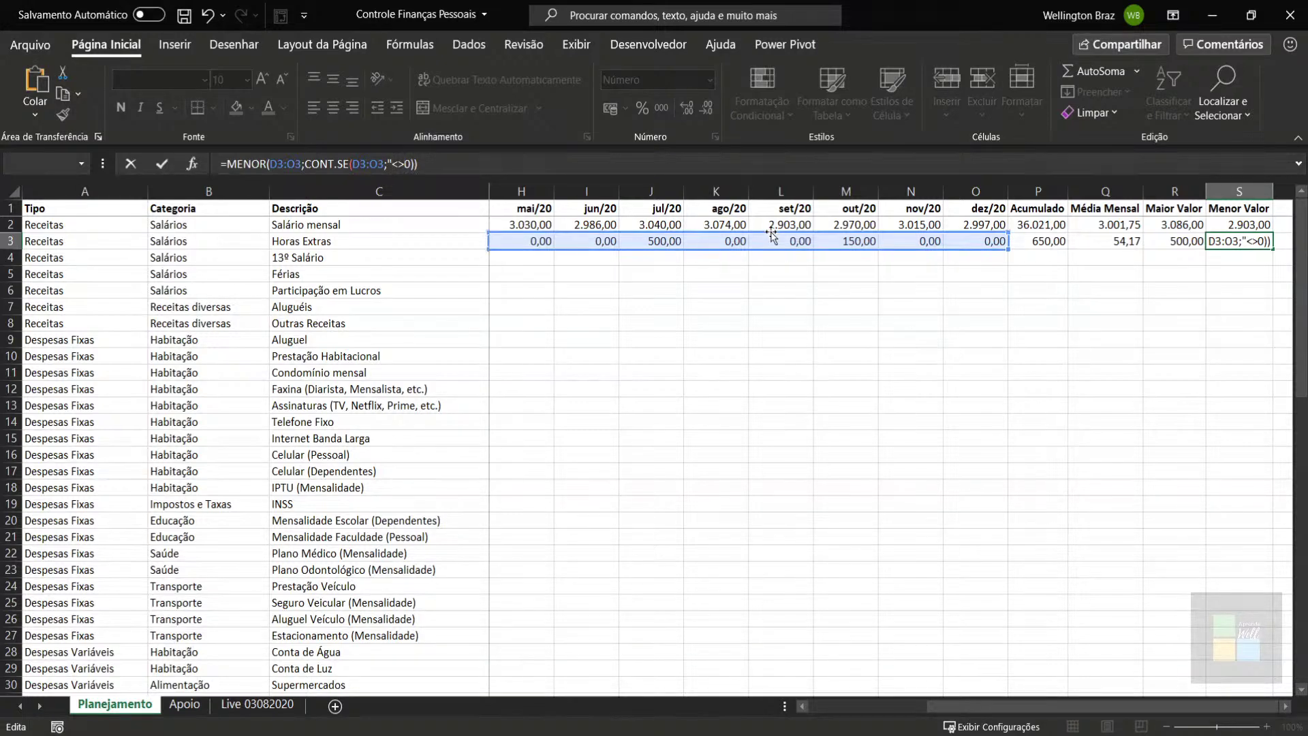
pyautogui.write('"&')
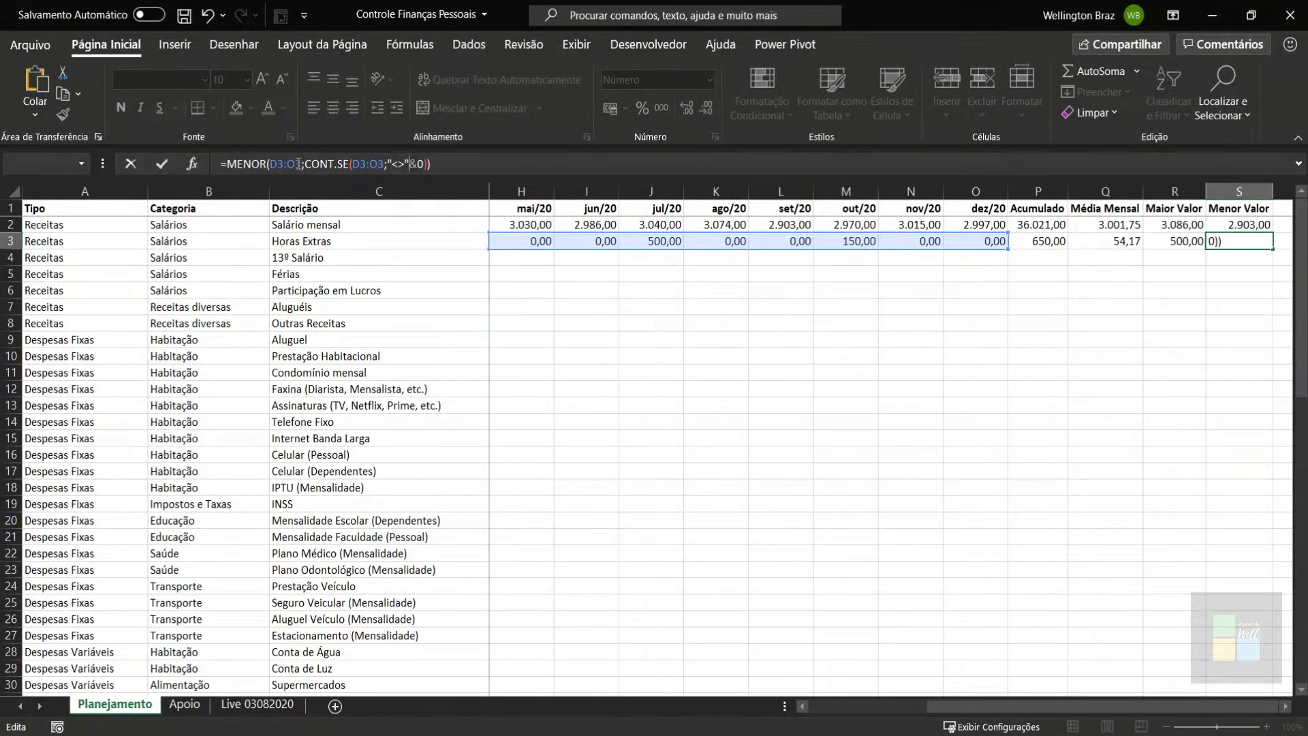
pyautogui.moveTo(270, 163); pyautogui.dragTo(296, 163)
pyautogui.click(301, 164)
pyautogui.moveTo(306, 164); pyautogui.dragTo(368, 166)
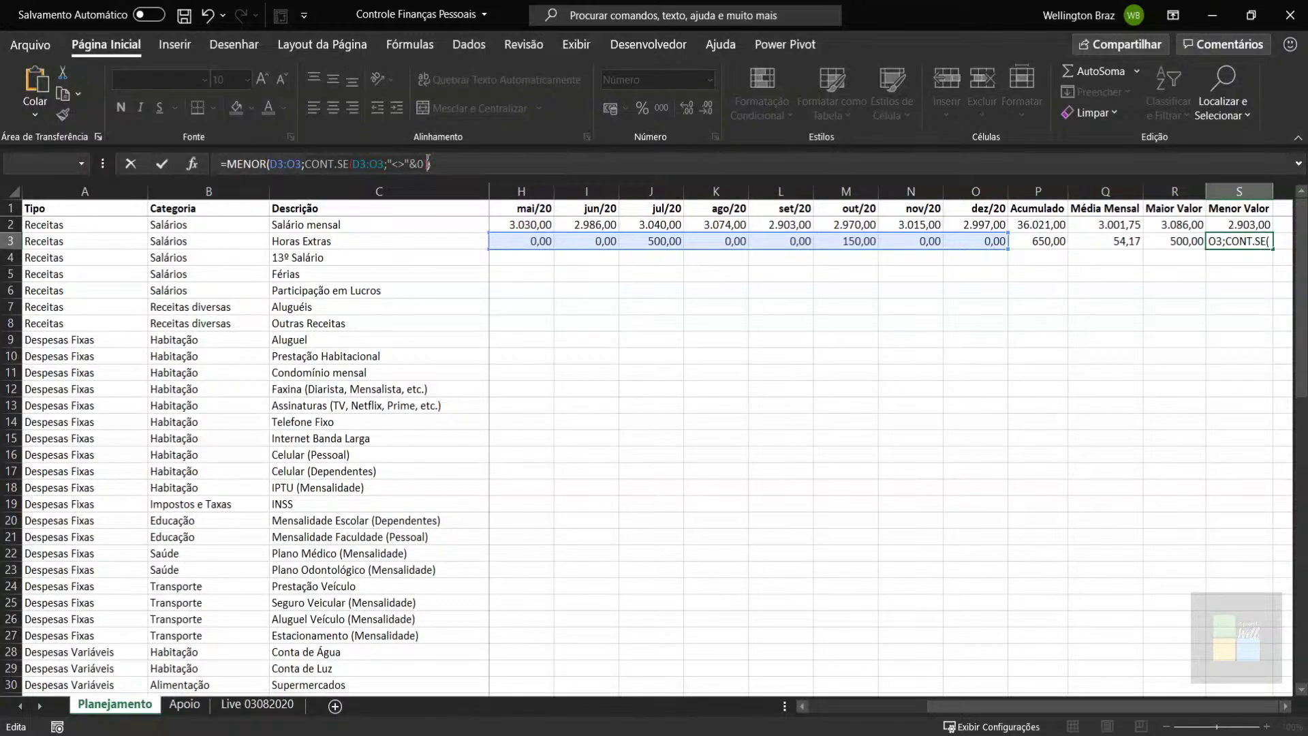
pyautogui.click(429, 163)
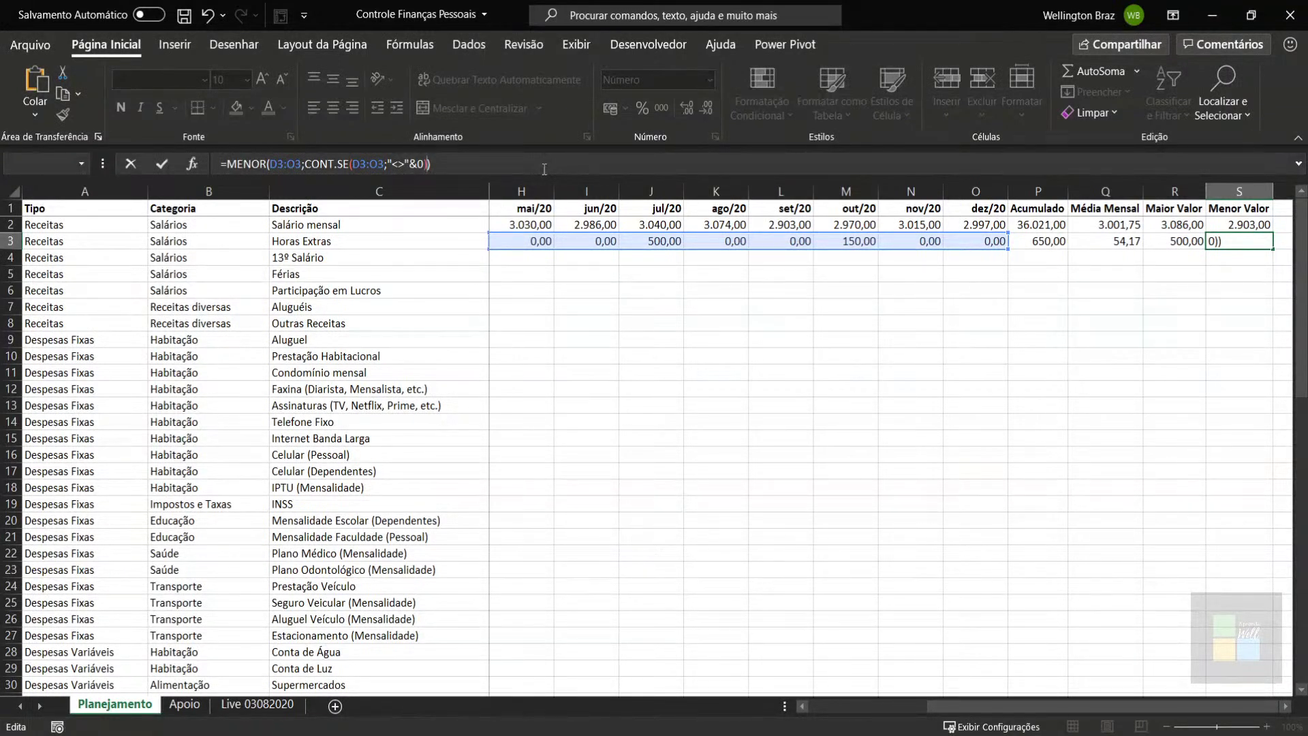
# Step: Reduce the CONT.SE criterion to 0 and add +1 after the function, making =MENOR(D3:O3;CONT.SE(D3:O3;0)+1)
pyautogui.click(388, 164)
pyautogui.press('Delete')
pyautogui.press('Delete')
pyautogui.press('Delete')
pyautogui.press('Delete')
pyautogui.press('Delete')
pyautogui.write('=')
pyautogui.press('BackSpace')
pyautogui.write('+1')
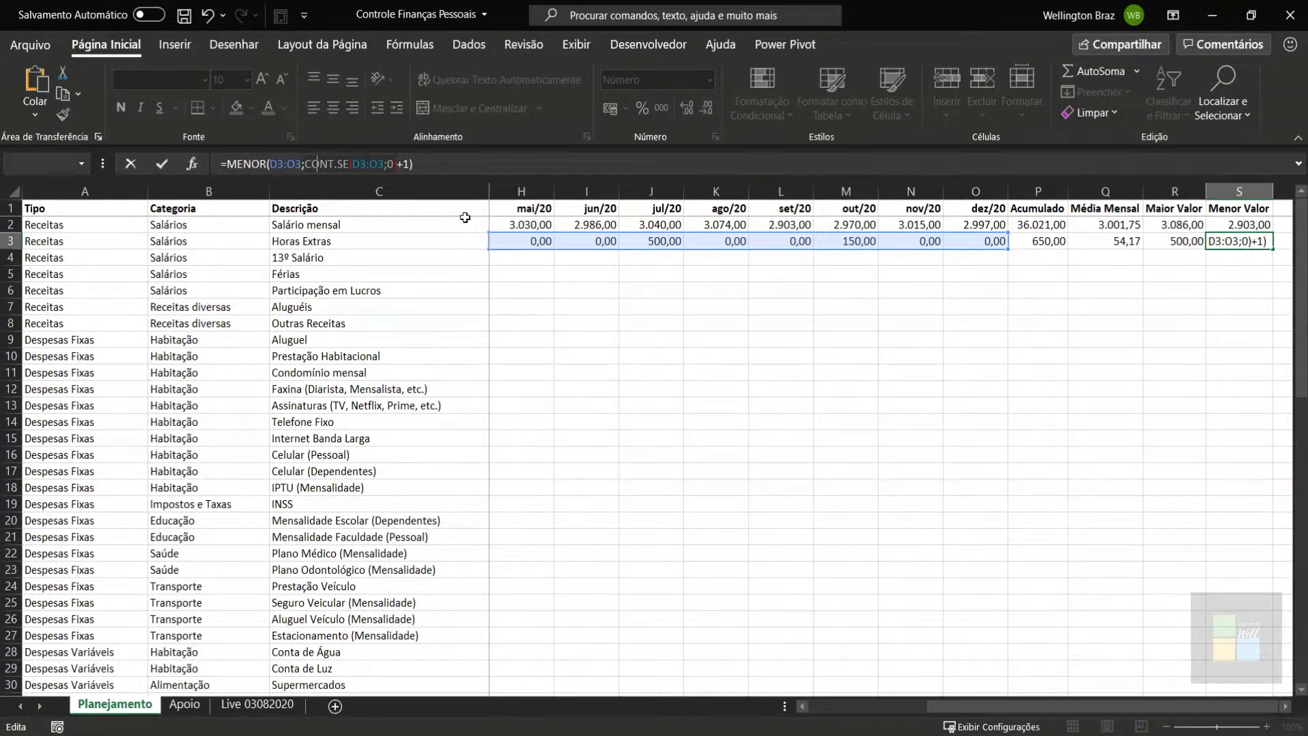
# Step: Evaluate the CONT.SE part of the S3 formula alone and with +1, restoring it each time, and commit the formula
pyautogui.press('F9')
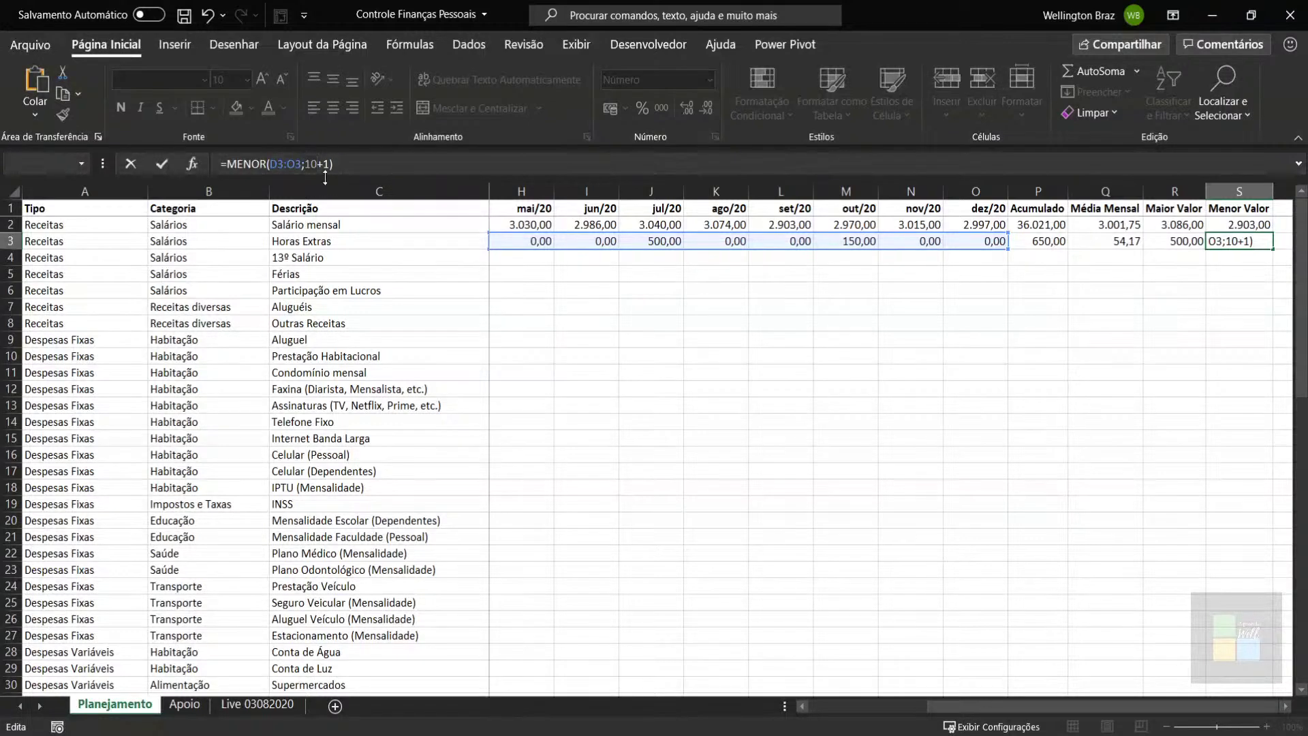
pyautogui.hotkey('ctrl', 'z')
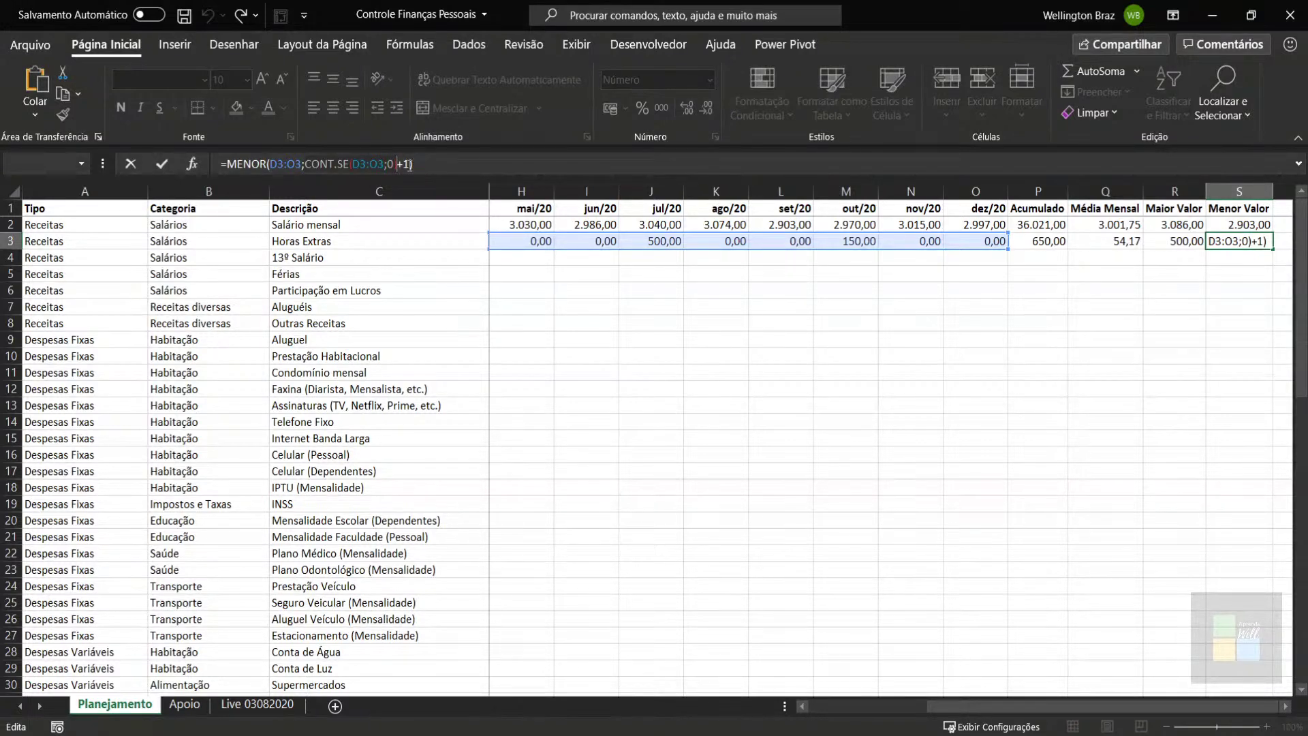
pyautogui.click(308, 164)
pyautogui.press('F9')
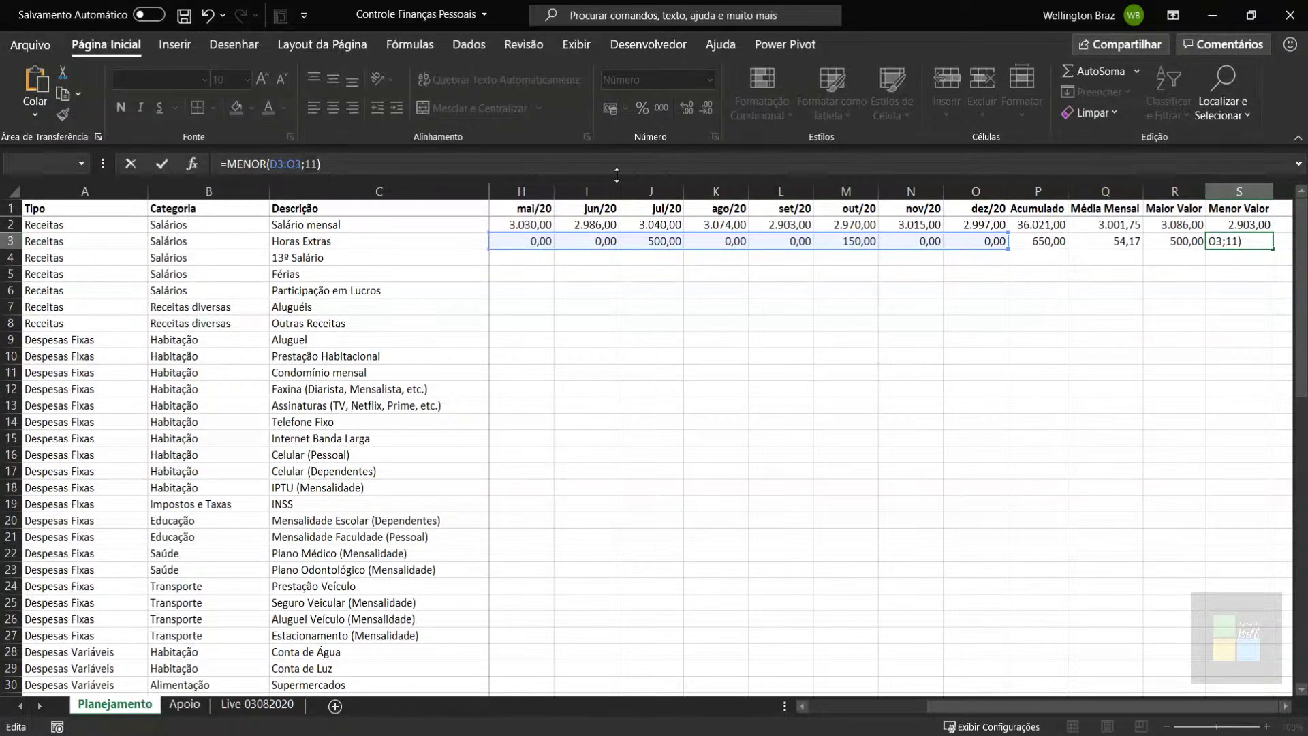
pyautogui.hotkey('ctrl', 'z')
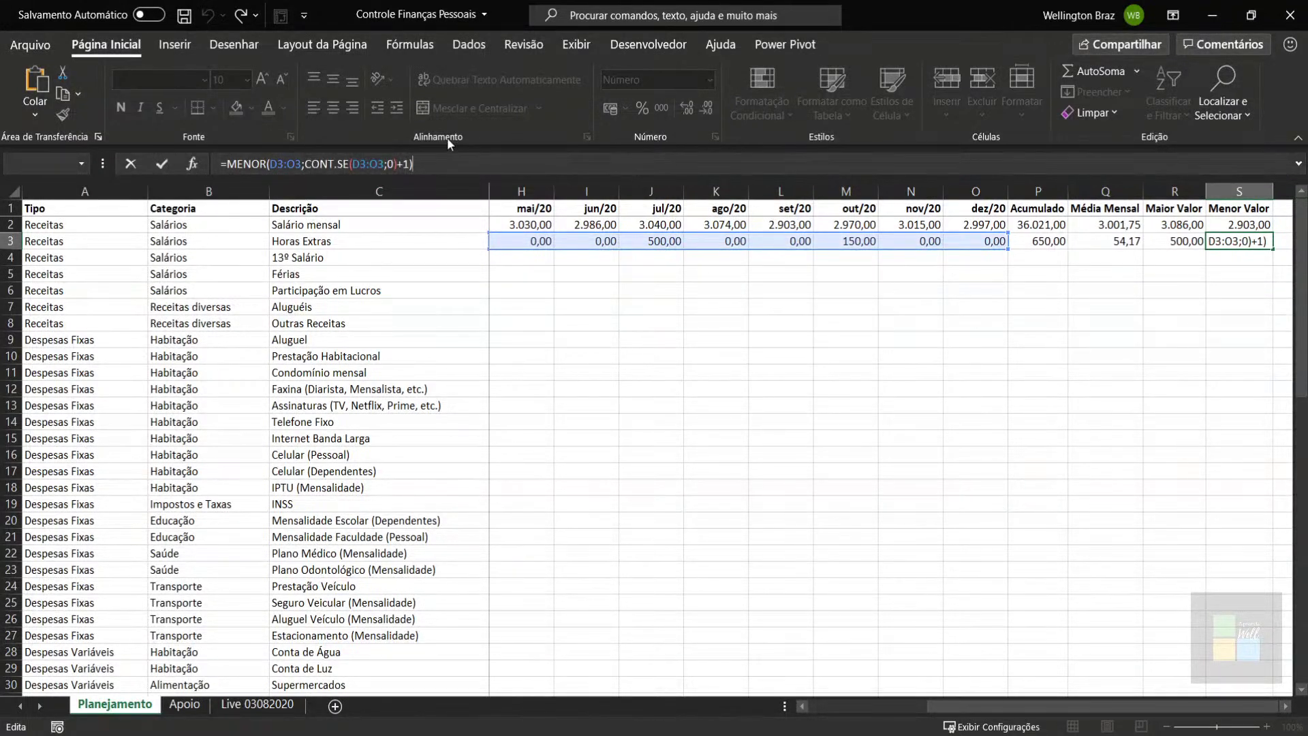
pyautogui.press('Return')
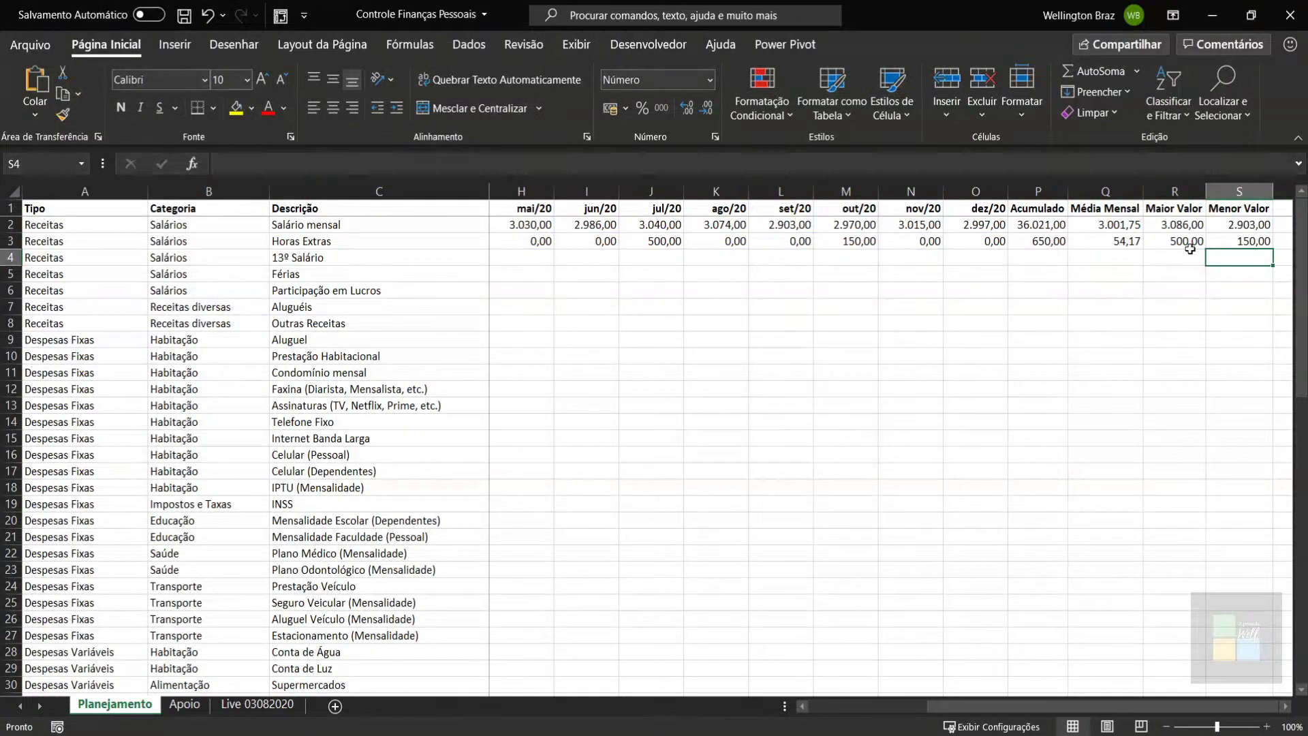
# Step: Try filling the S3 formula down to S8, check the empty months in row 4, and clear S4:S8
pyautogui.click(1254, 242)
pyautogui.moveTo(1269, 251); pyautogui.dragTo(1266, 325)
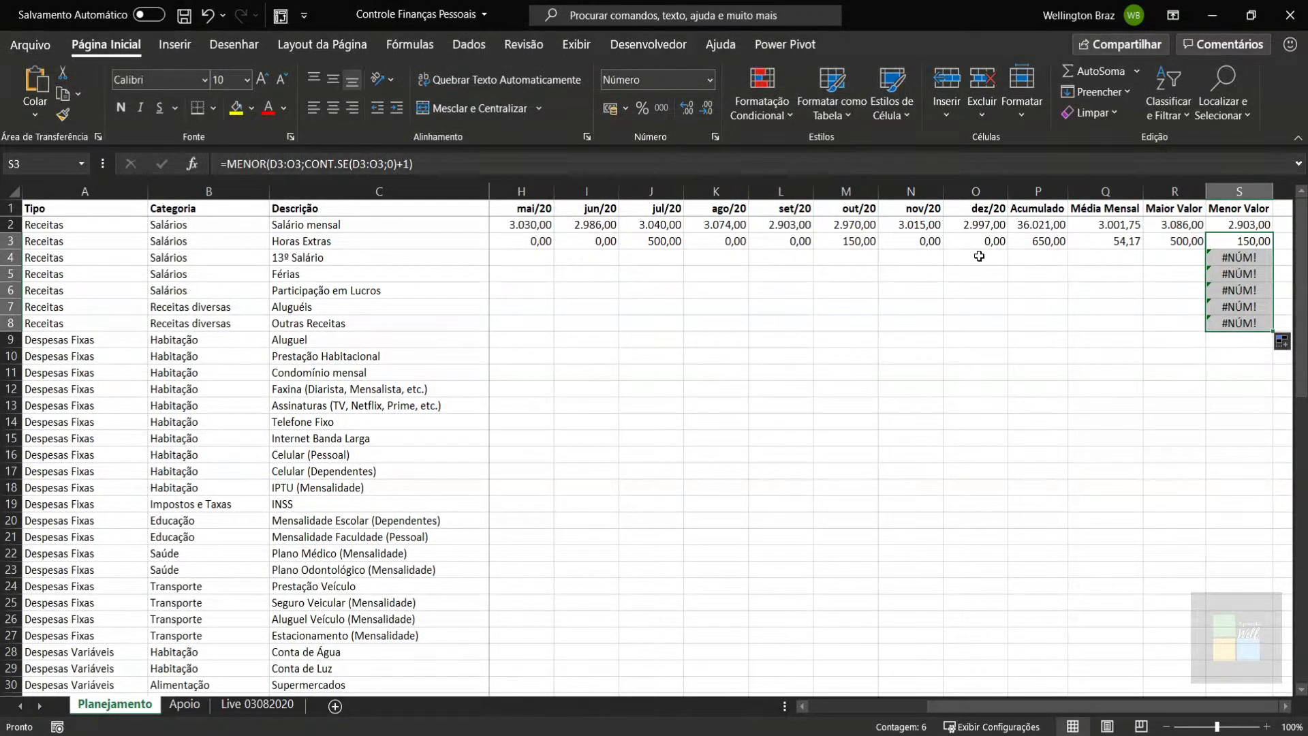
pyautogui.moveTo(979, 257); pyautogui.dragTo(717, 258)
pyautogui.moveTo(1228, 258); pyautogui.dragTo(1233, 323)
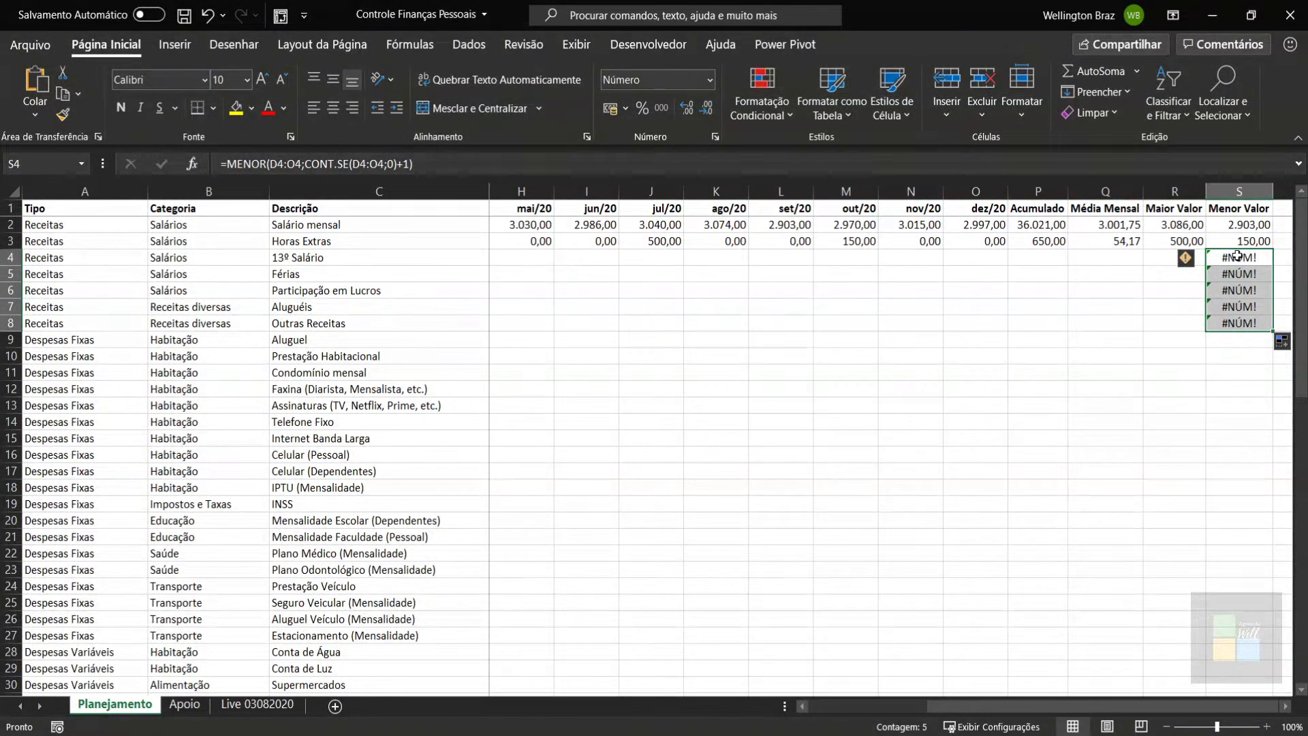
pyautogui.press('Delete')
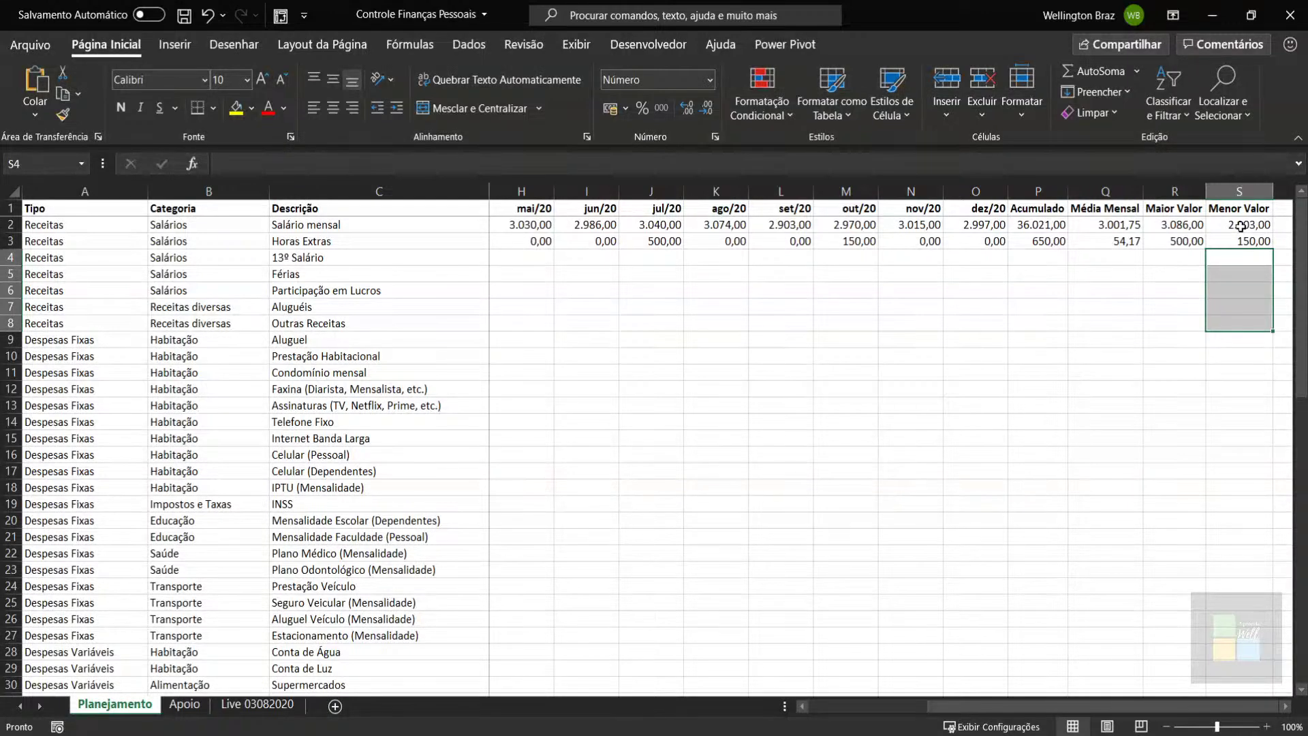
# Step: Wrap the MENOR formula in S3 in SEERRO with 0 as the value returned on error
pyautogui.click(1238, 244)
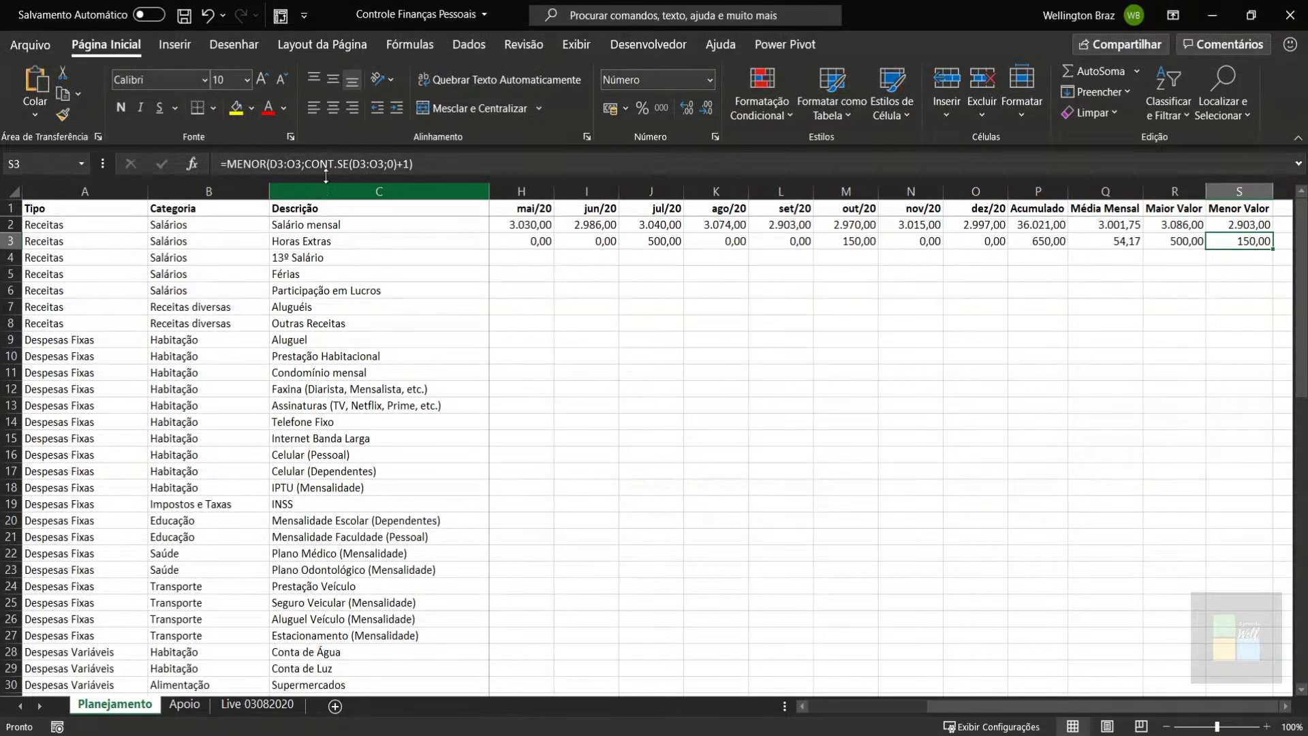
pyautogui.click(227, 164)
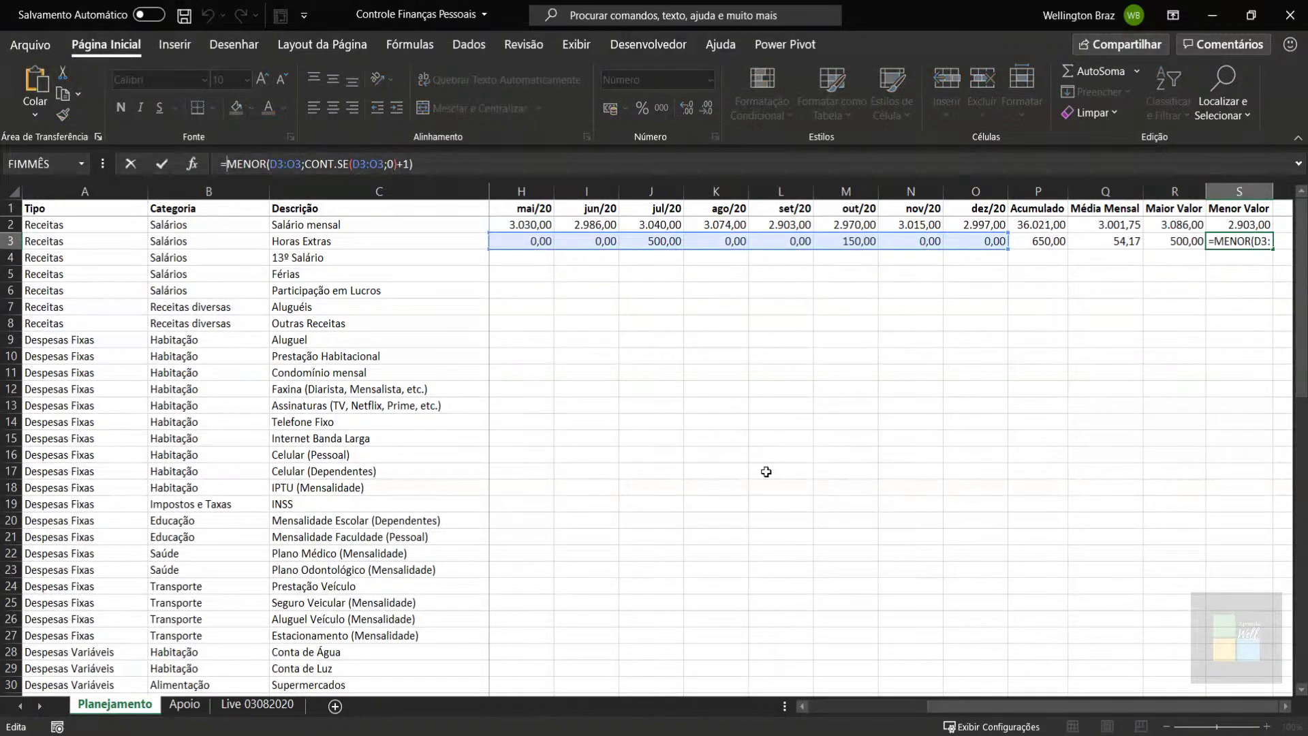
pyautogui.write('seer')
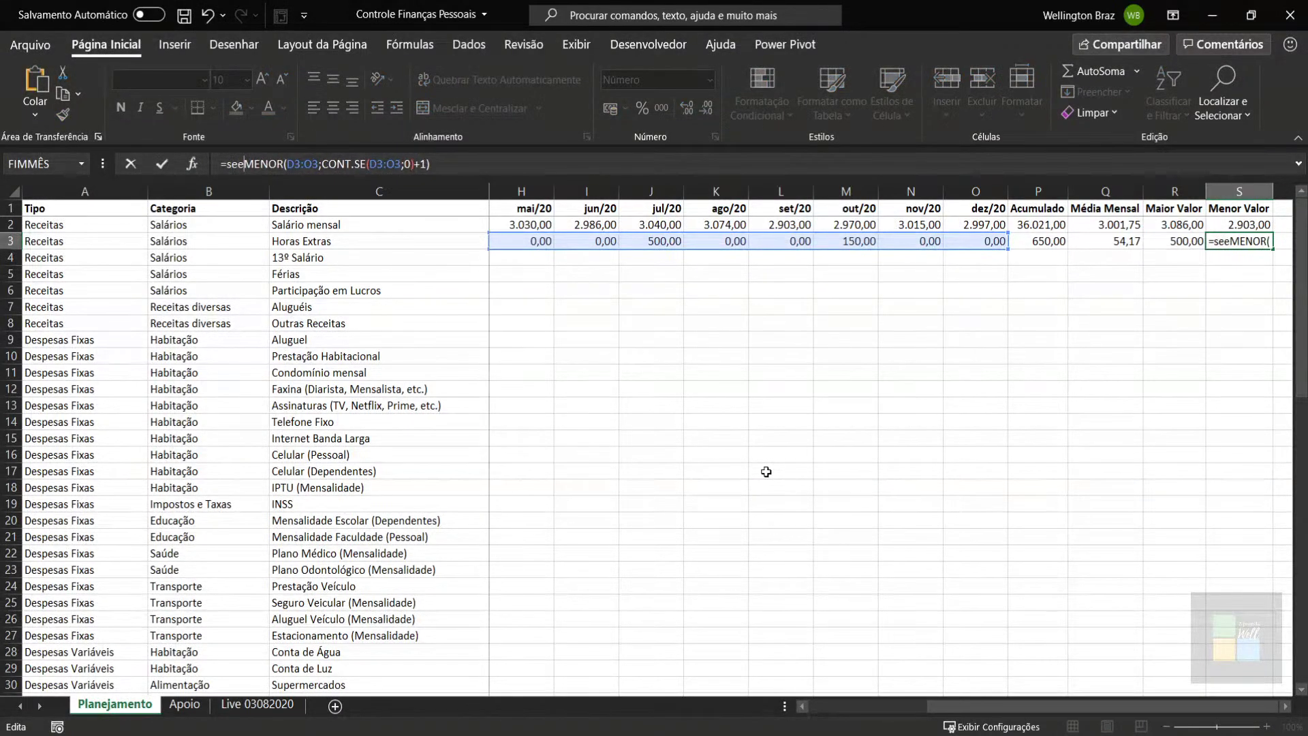
pyautogui.write('ro')
pyautogui.press('Tab')
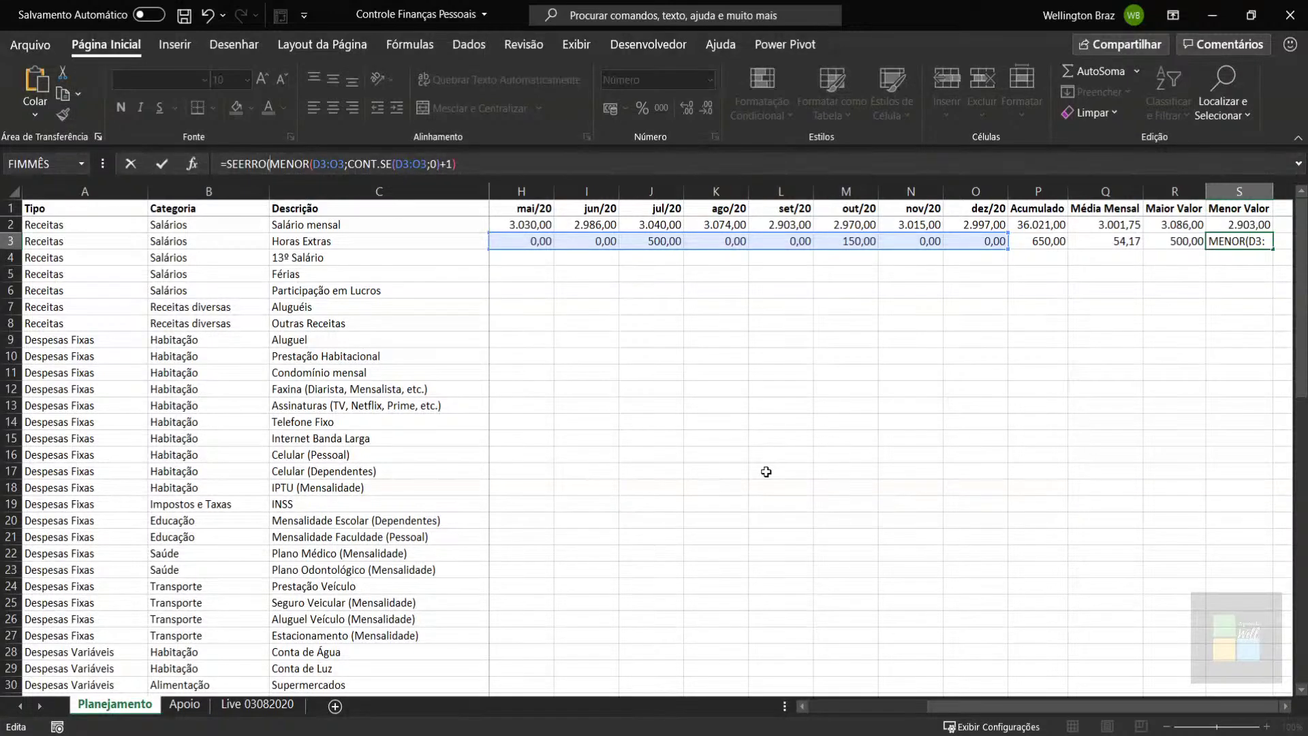
pyautogui.press('BackSpace')
pyautogui.press('BackSpace')
pyautogui.press('BackSpace')
pyautogui.press('BackSpace')
pyautogui.press('BackSpace')
pyautogui.press('BackSpace')
pyautogui.press('BackSpace')
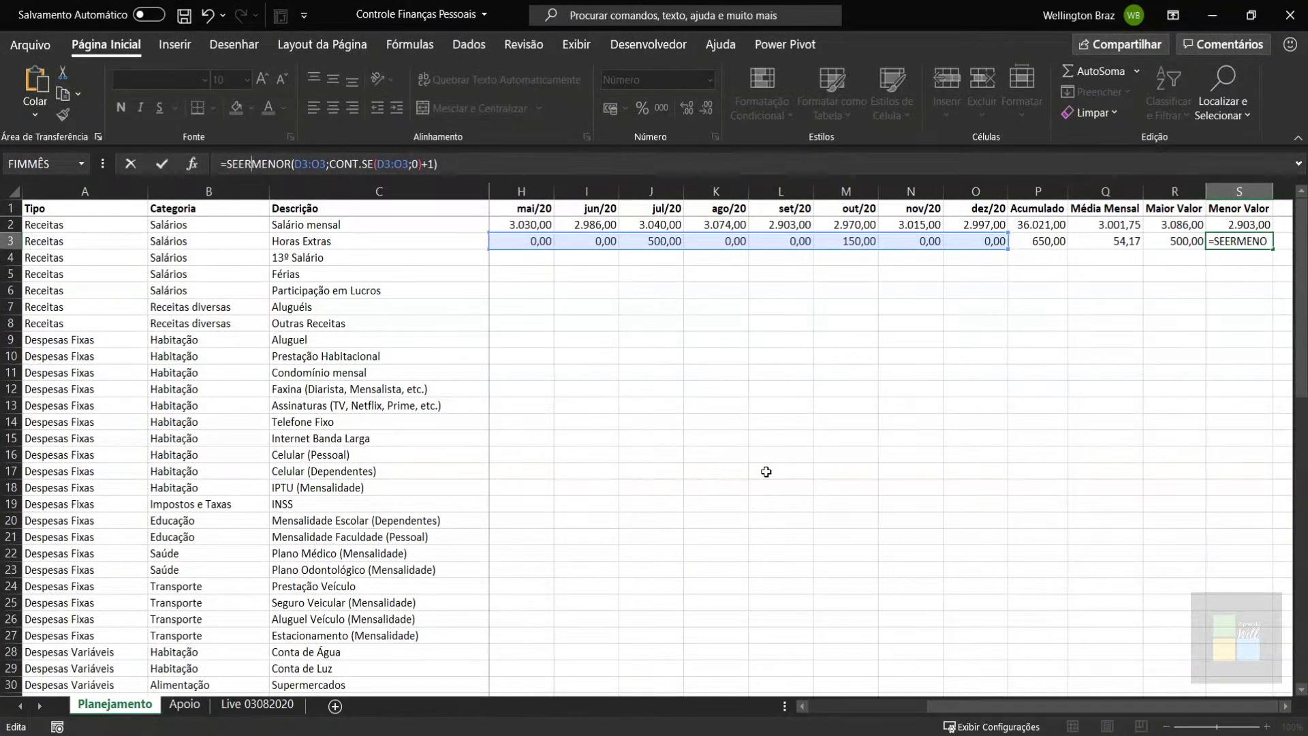
pyautogui.write('see')
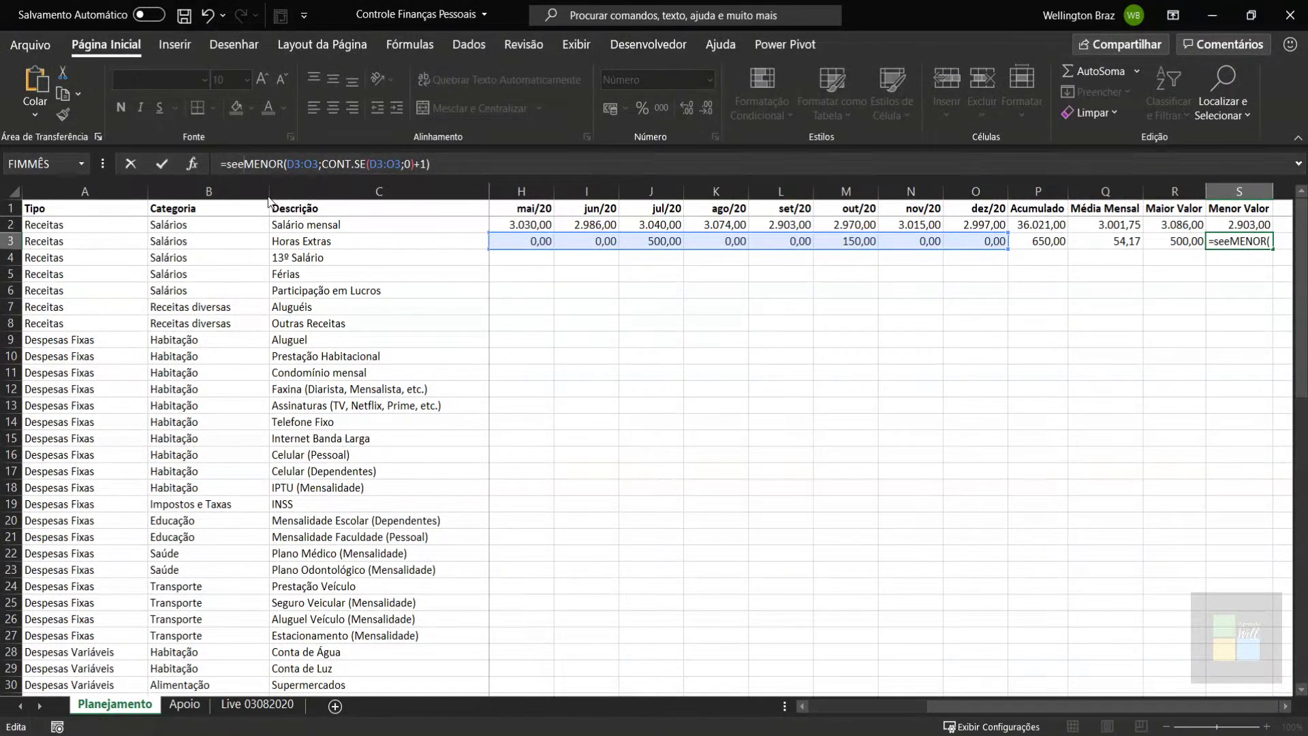
pyautogui.write('rr')
pyautogui.press('Tab')
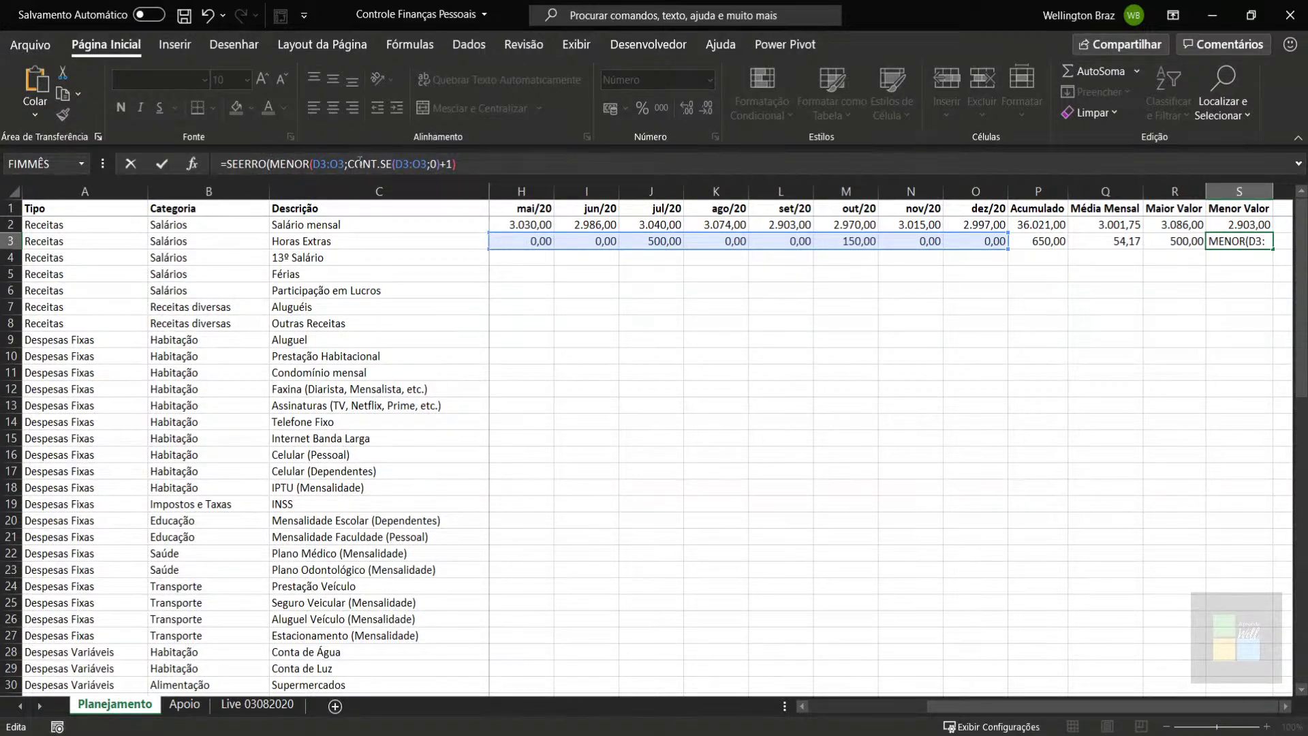
pyautogui.click(465, 163)
pyautogui.write(';0')
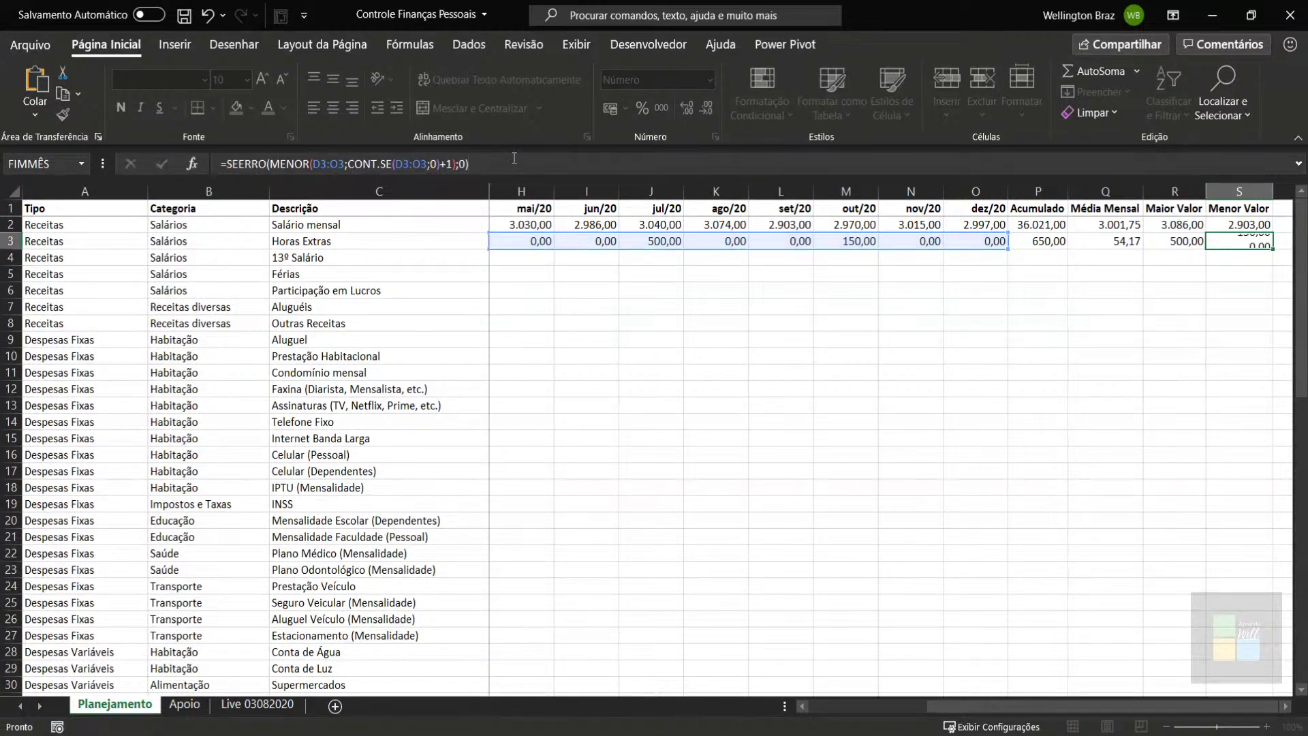
pyautogui.press('Return')
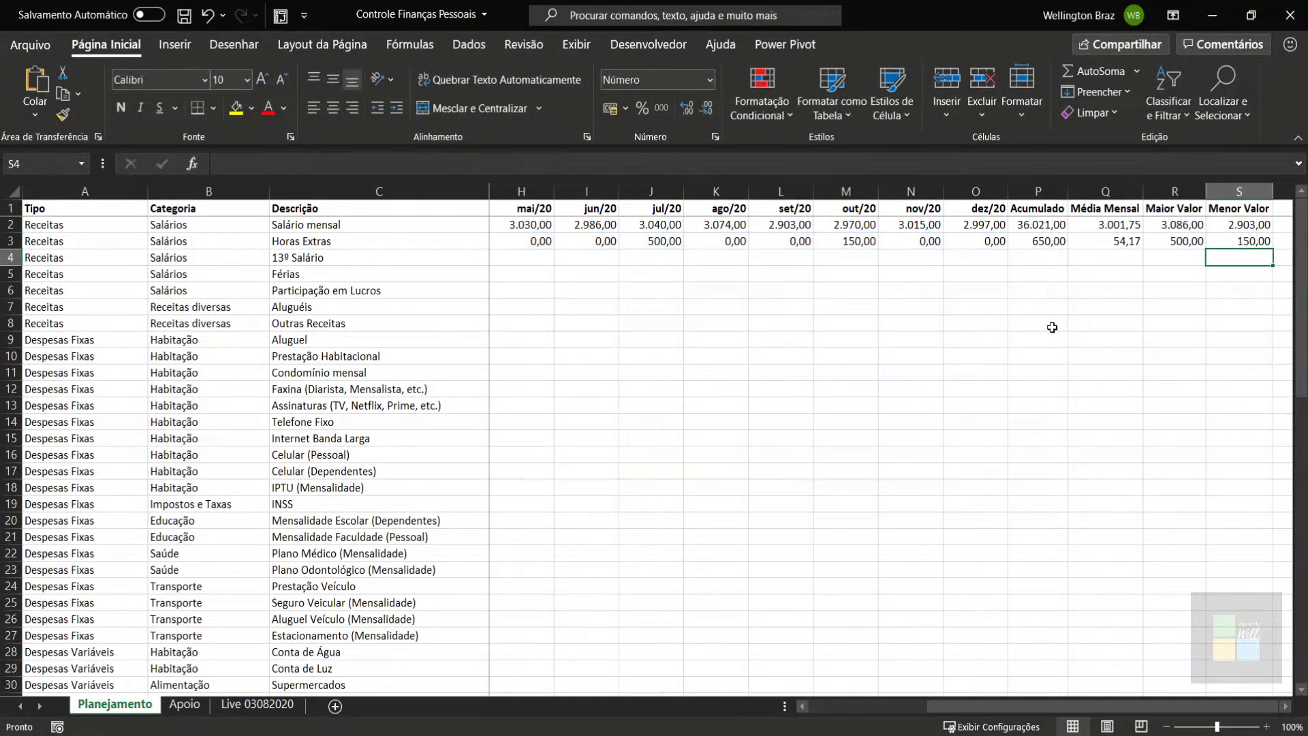
# Step: Try filling the SEERRO formula from S3 down to S9 and clear the copies in S4:S9
pyautogui.click(1247, 240)
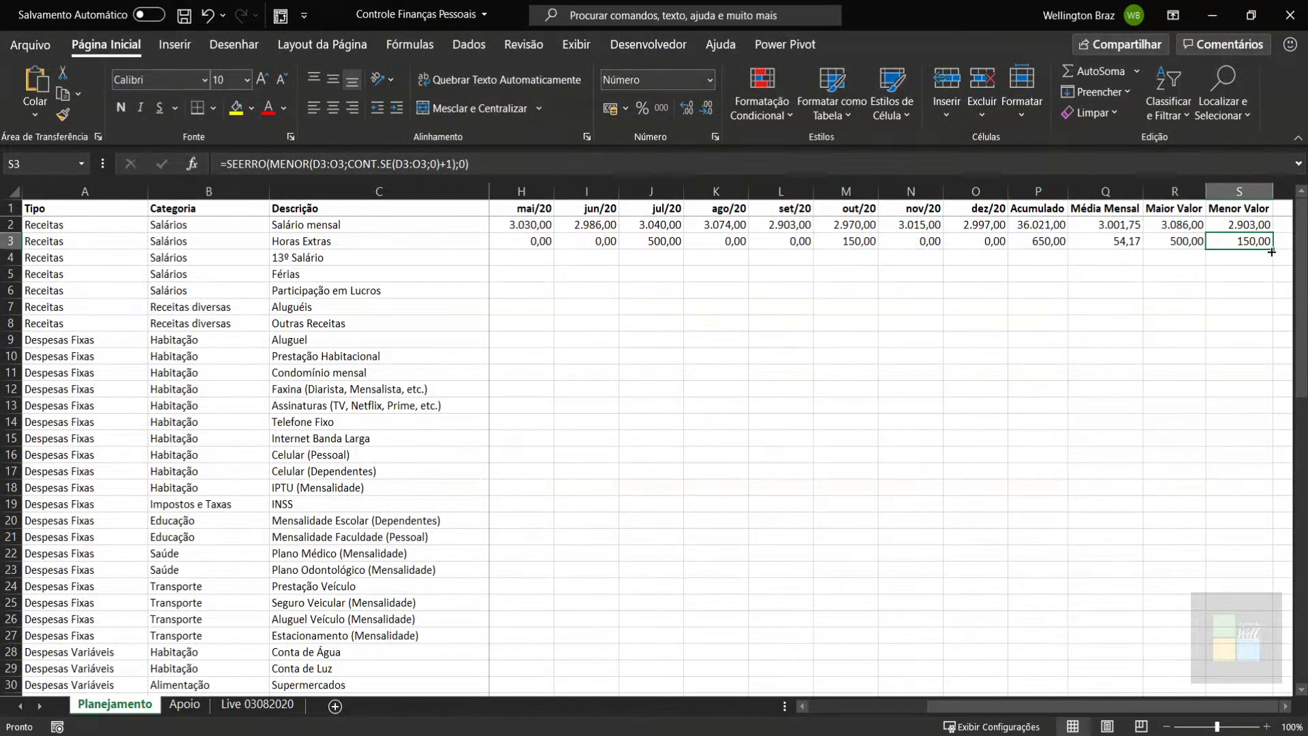
pyautogui.moveTo(1272, 249); pyautogui.dragTo(1271, 346)
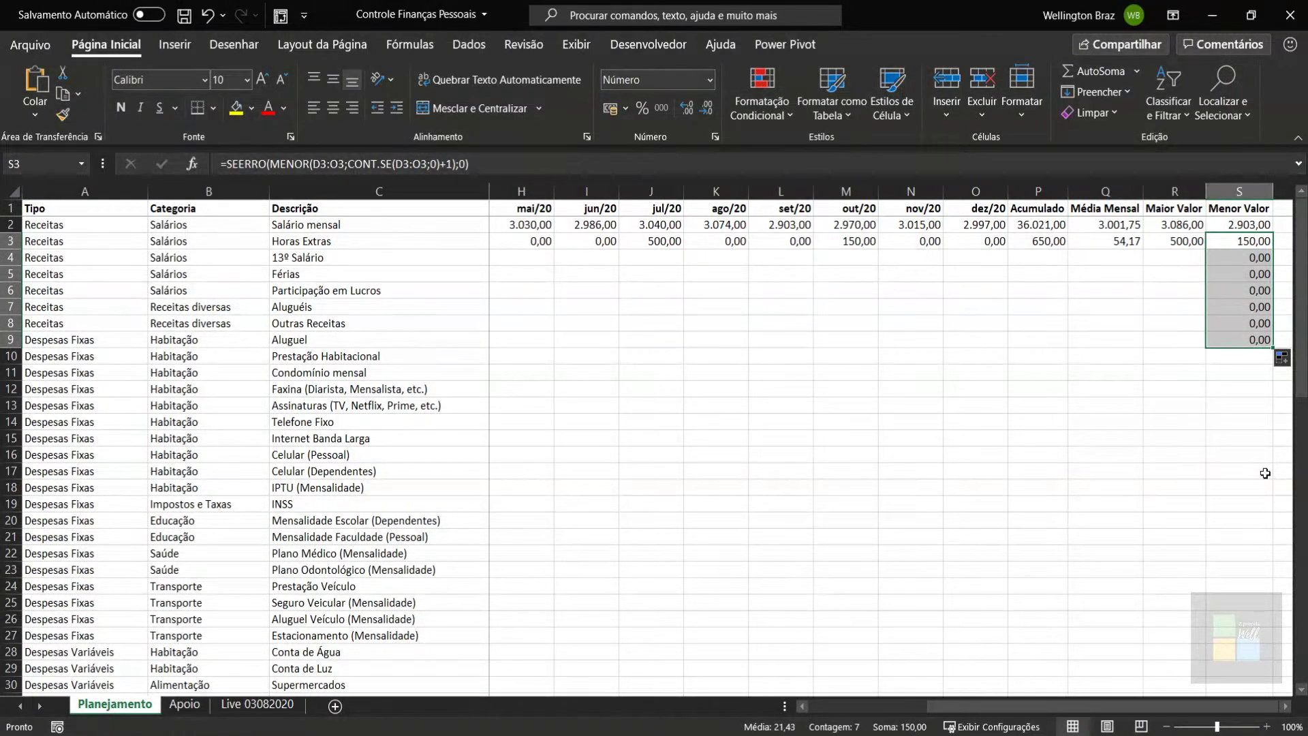
pyautogui.click(1237, 240)
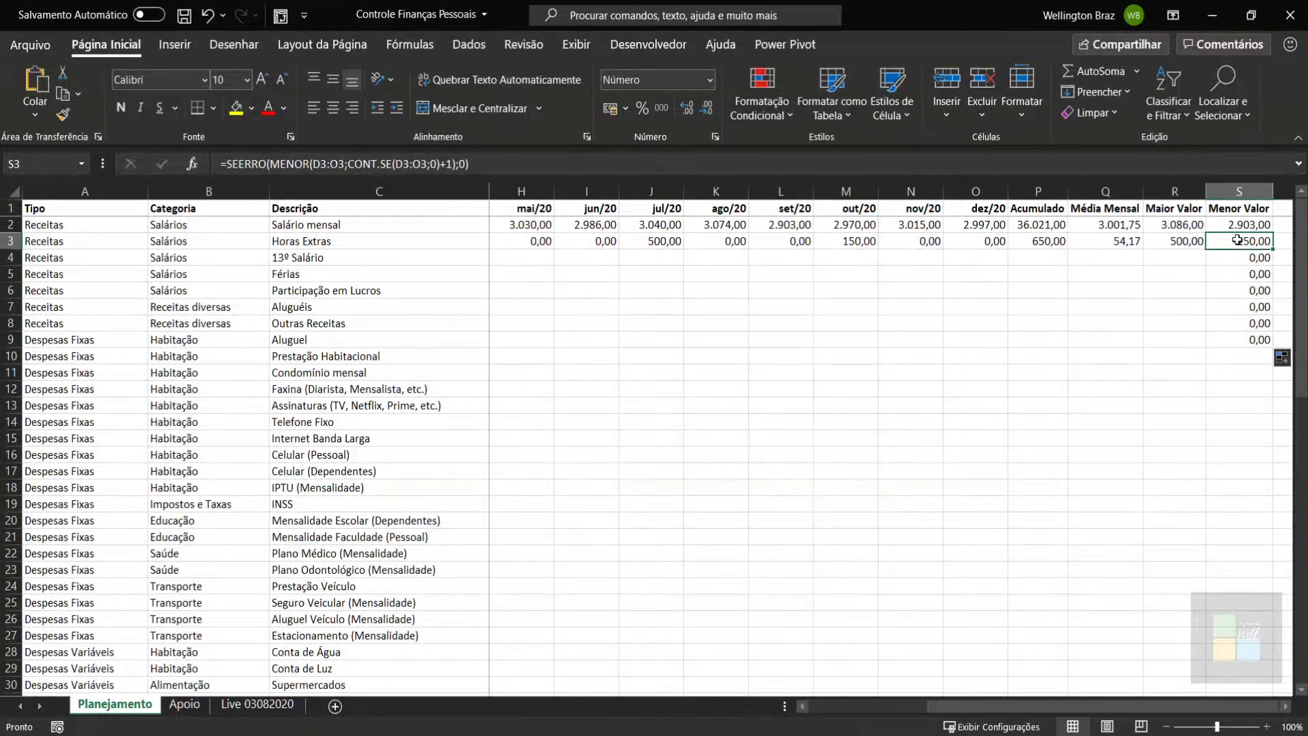
pyautogui.moveTo(1250, 258); pyautogui.dragTo(1259, 343)
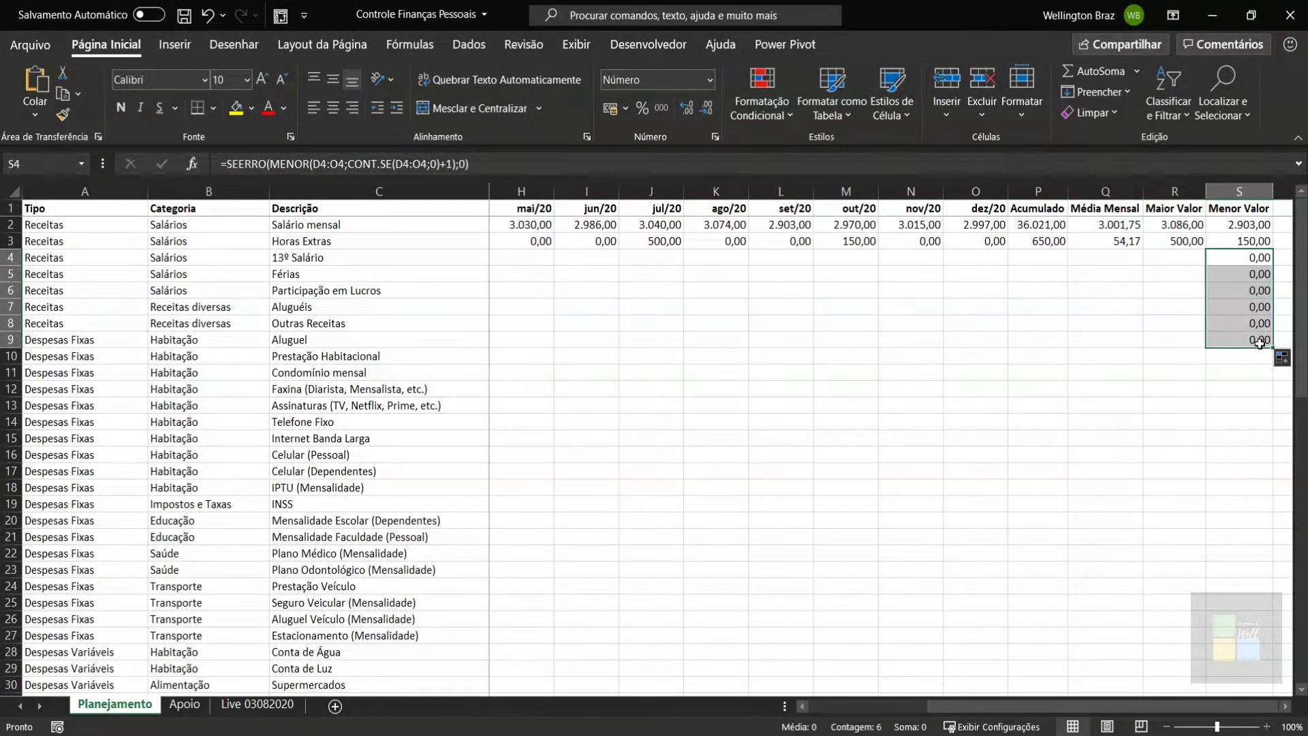
# Step: Copy the SEERRO formula from S3 into S2, replacing the MÍNIMO formula of the Salário mensal row
pyautogui.click(1237, 243)
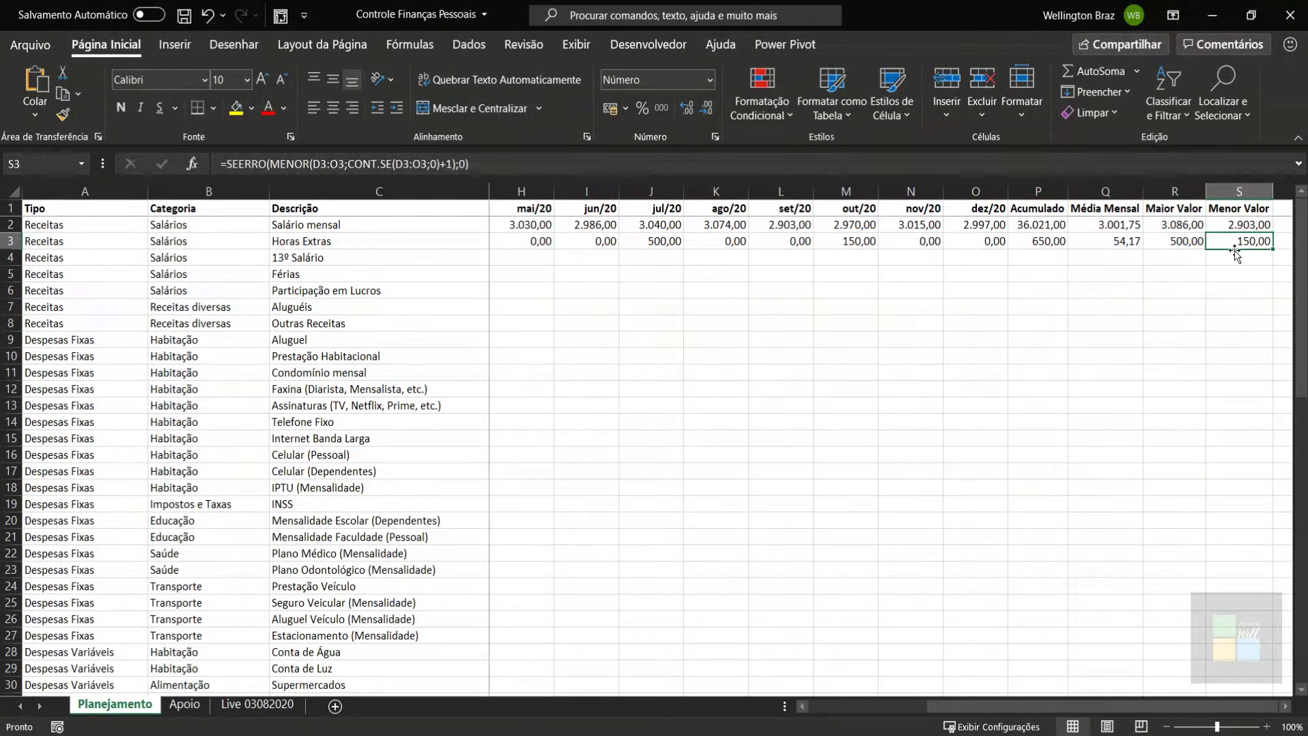
pyautogui.hotkey('ctrl', 'c')
pyautogui.click(1234, 223)
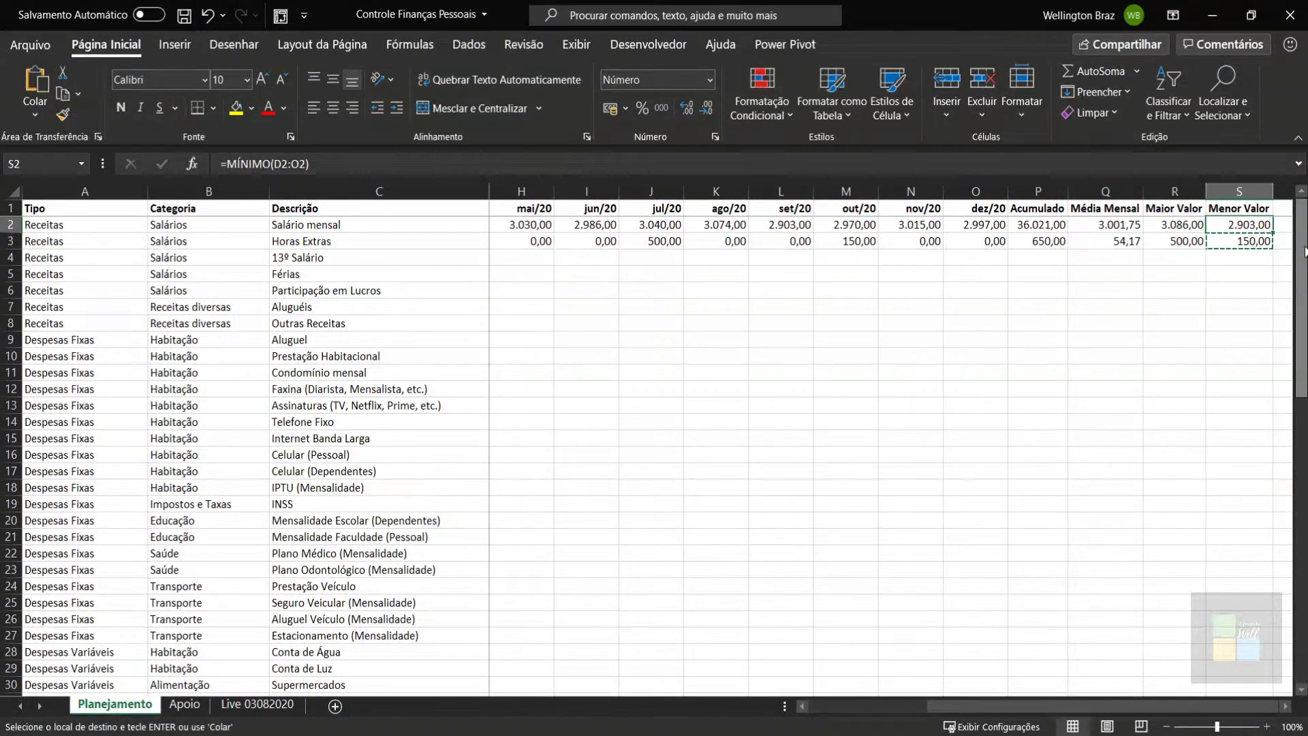
pyautogui.press('Return')
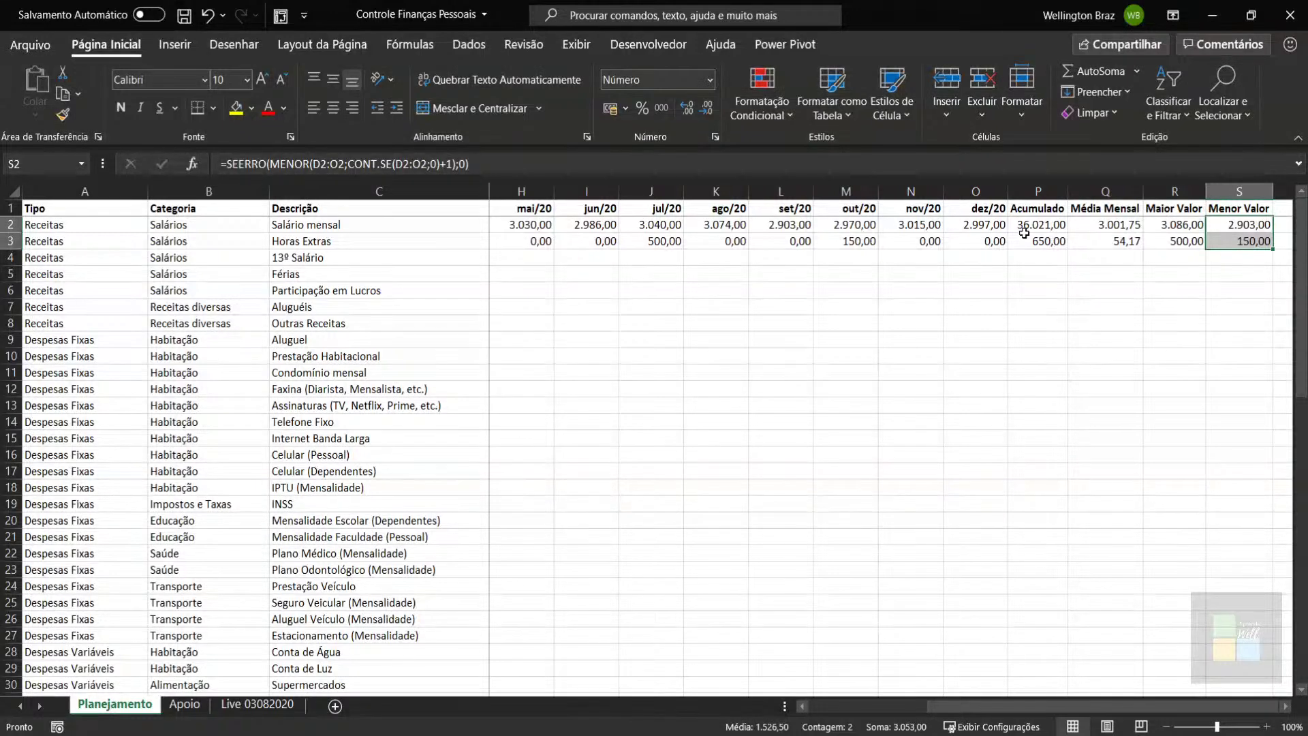
# Step: Fill the Acumulado, Média Mensal, Maior Valor and Menor Valor formulas down to row 71 and check the end of the list
pyautogui.moveTo(1028, 223); pyautogui.dragTo(1035, 243)
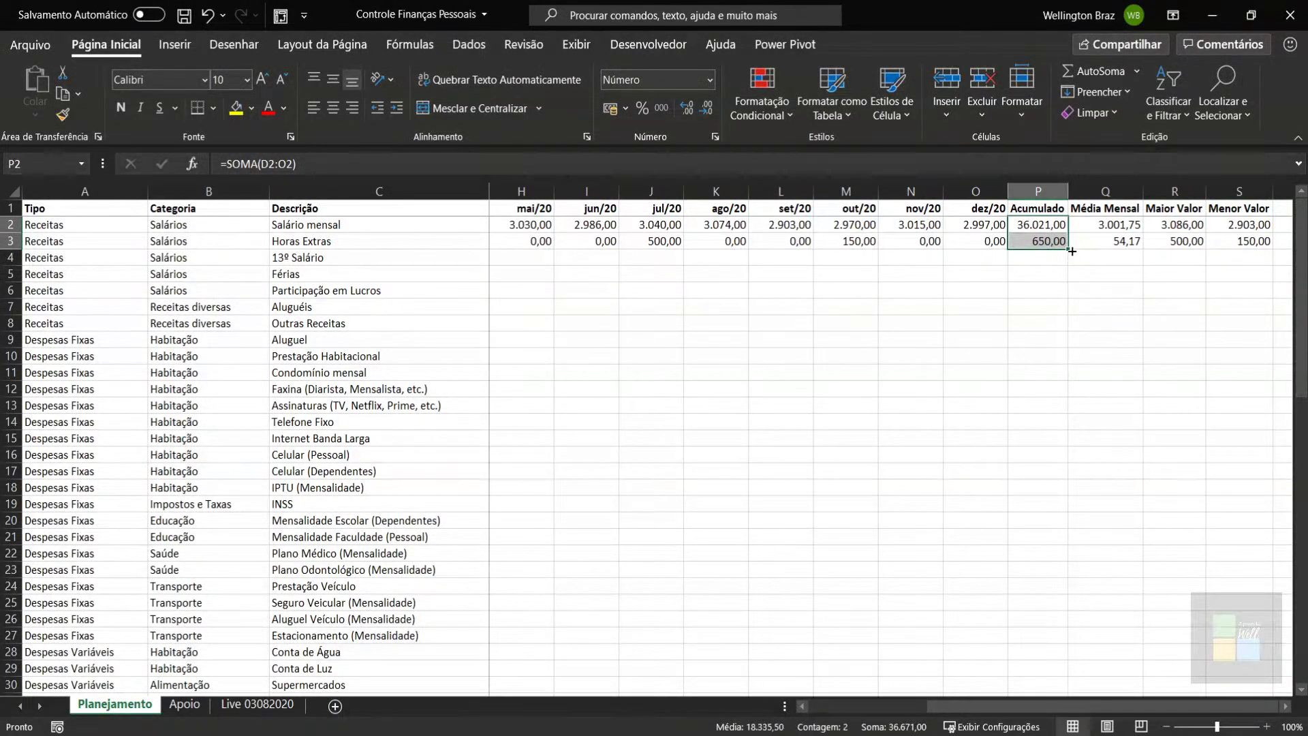
pyautogui.doubleClick(1070, 251)
pyautogui.moveTo(1120, 228); pyautogui.dragTo(1076, 246)
pyautogui.doubleClick(1076, 246)
pyautogui.click(883, 225)
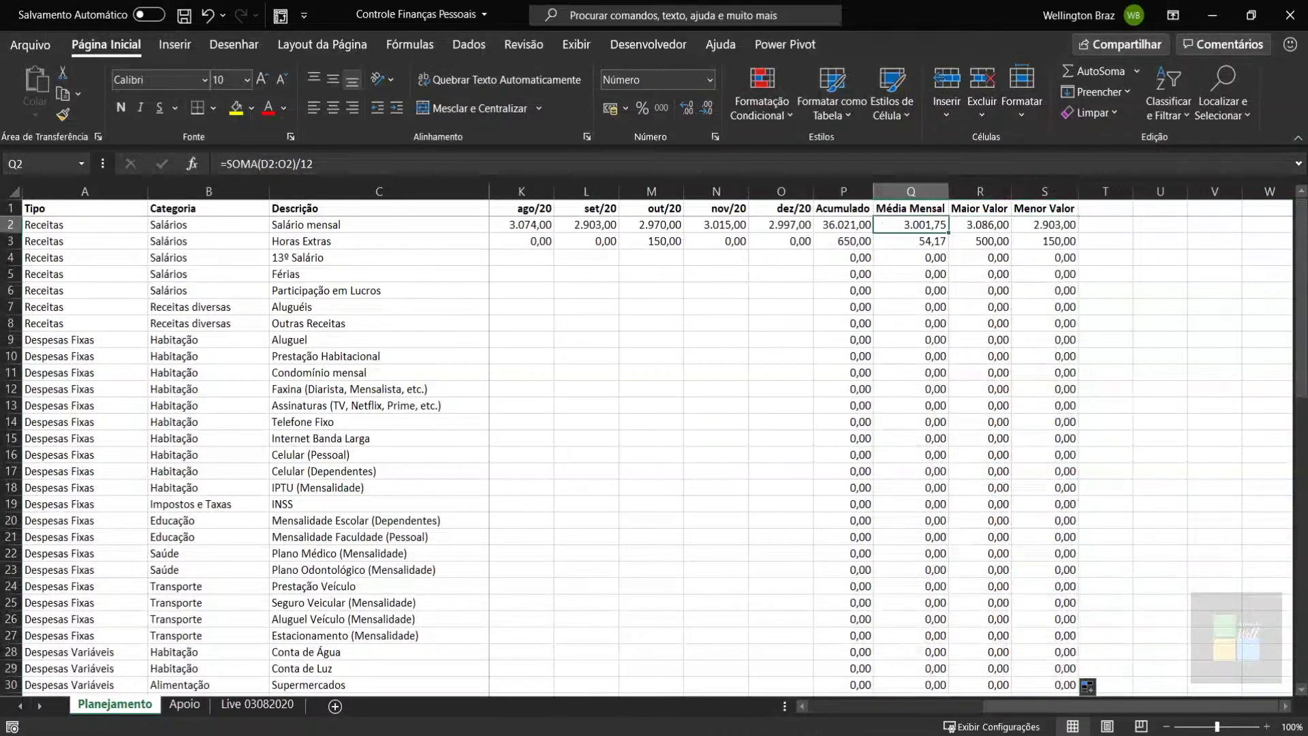
pyautogui.hotkey('ctrl', 'Down')
pyautogui.hotkey('ctrl', 'Up')
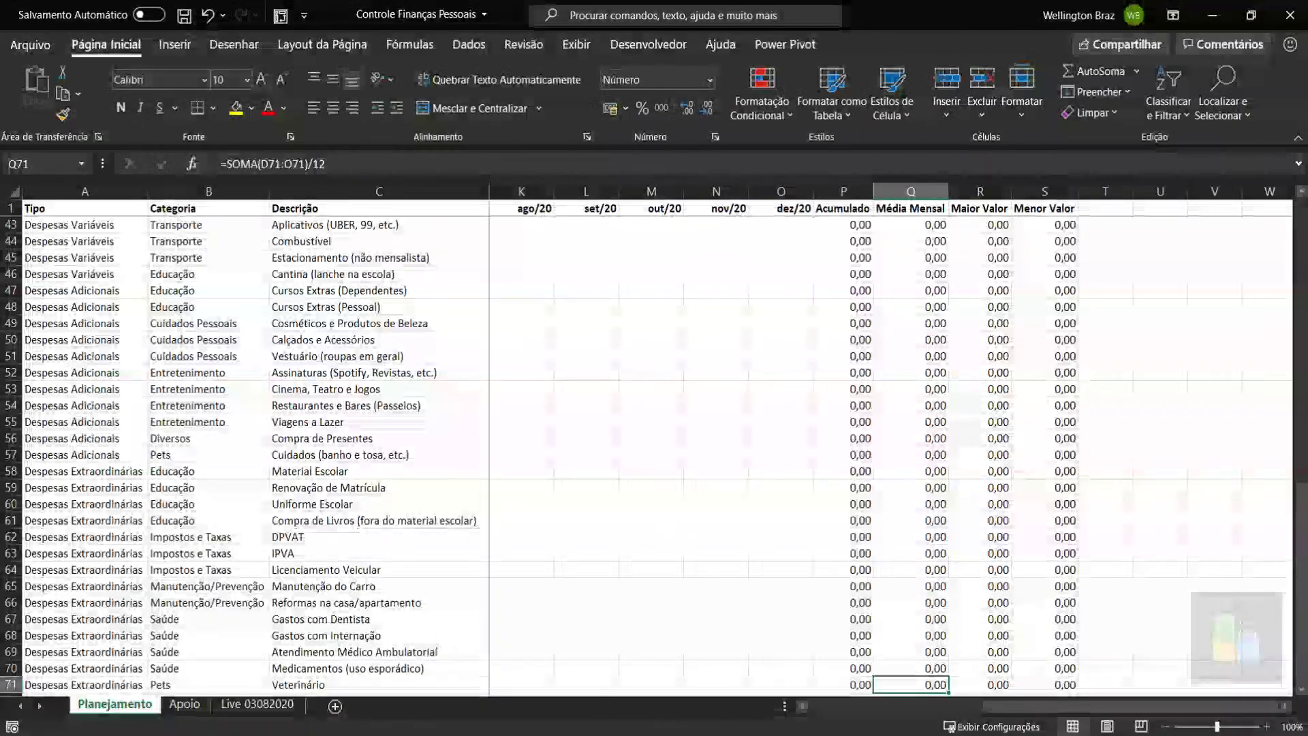
# Step: Enter 0 for every month from jan/20 to out/20 in the 13º Salário row, D4:M4
pyautogui.press('Left')
pyautogui.press('Left')
pyautogui.press('Left')
pyautogui.press('Down')
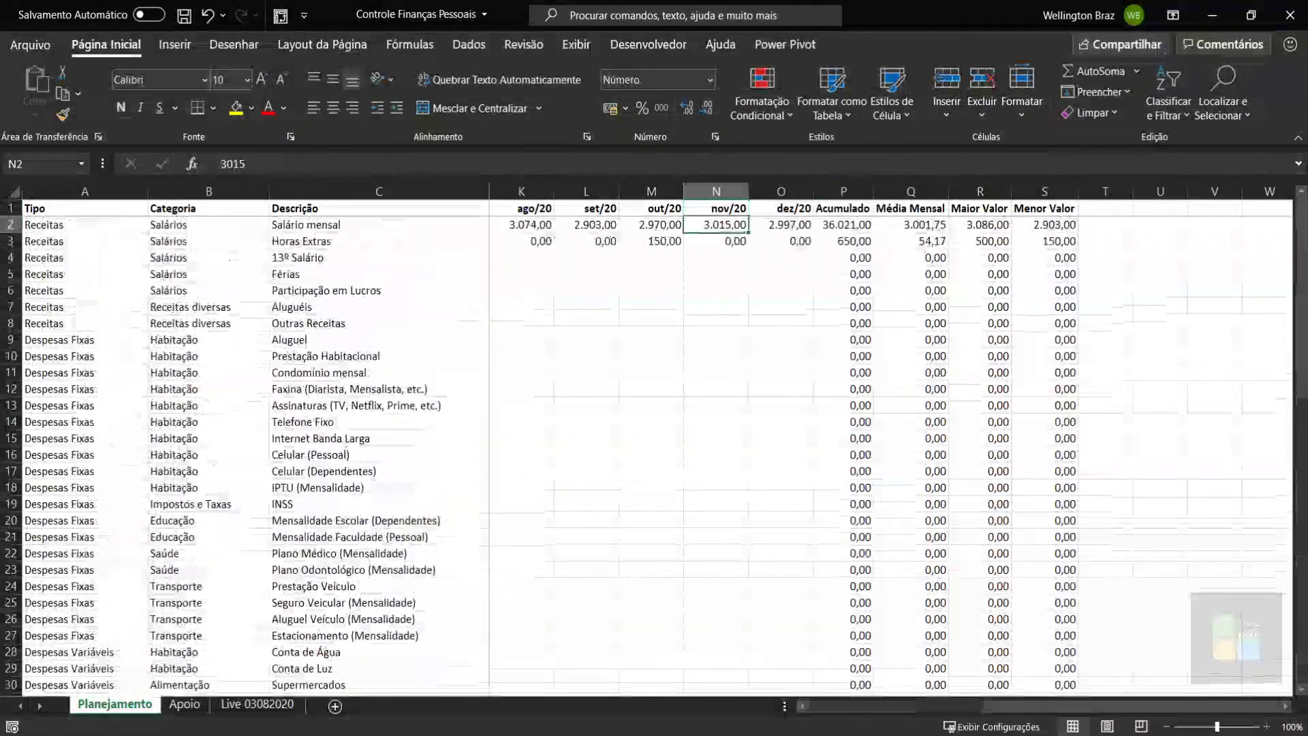
pyautogui.press('Left')
pyautogui.press('Left')
pyautogui.press('Left')
pyautogui.press('Left')
pyautogui.press('Left')
pyautogui.press('Left')
pyautogui.press('Left')
pyautogui.press('Left')
pyautogui.press('Left')
pyautogui.press('Left')
pyautogui.press('Left')
pyautogui.press('Left')
pyautogui.press('Left')
pyautogui.press('Right')
pyautogui.press('Right')
pyautogui.press('Right')
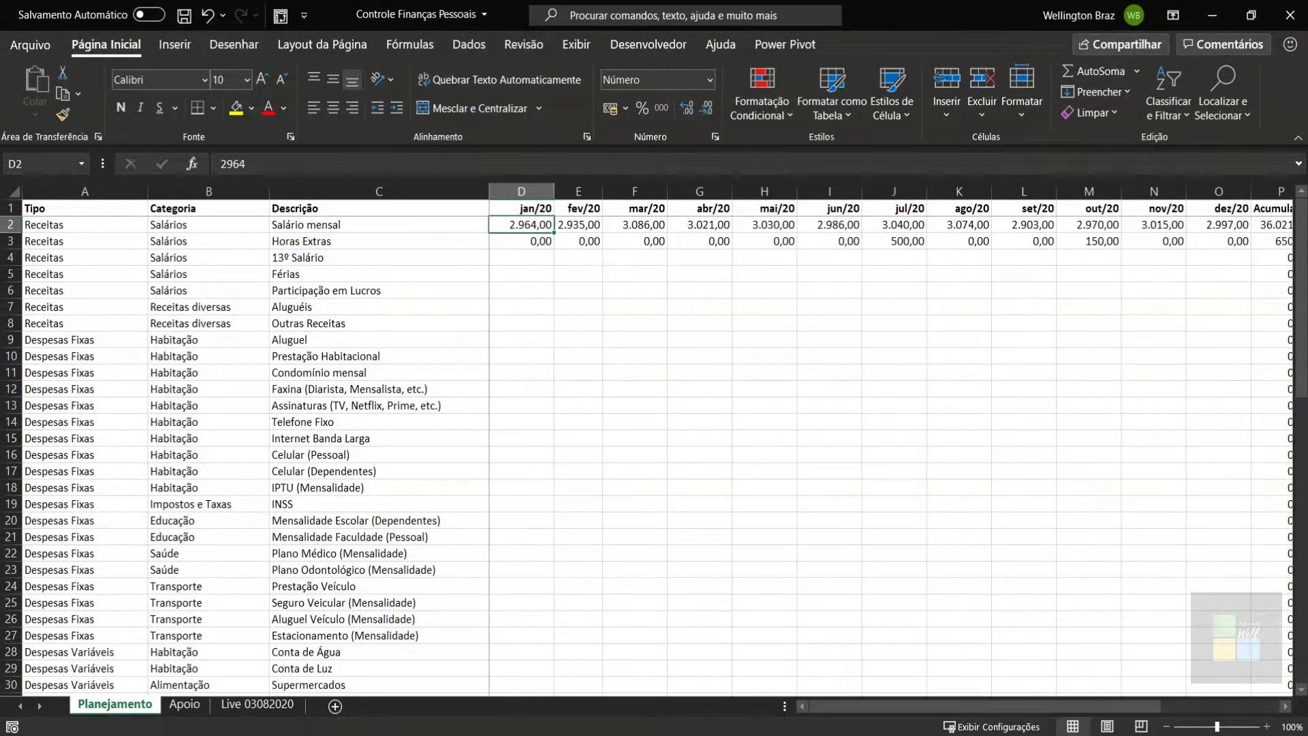
pyautogui.press('Down')
pyautogui.press('Down')
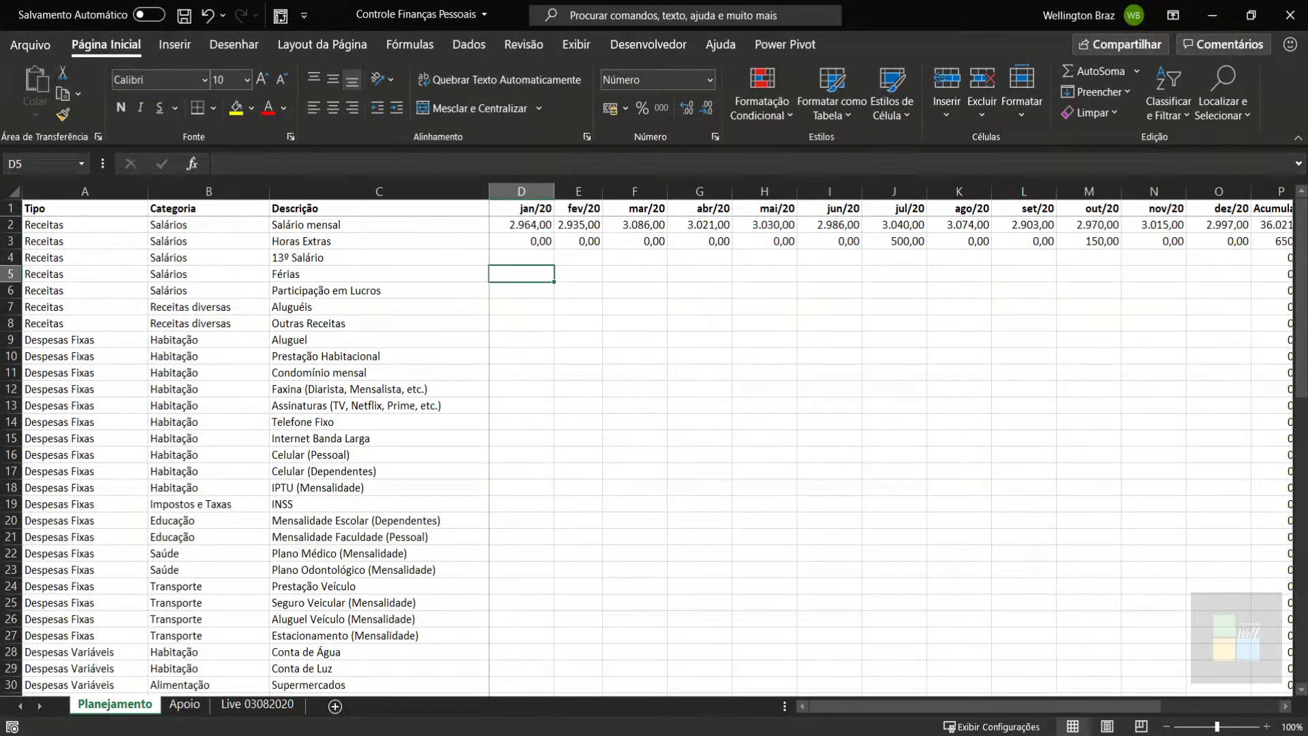
pyautogui.hotkey('shift', 'Right')
pyautogui.hotkey('shift', 'Right')
pyautogui.hotkey('shift', 'Right')
pyautogui.hotkey('shift', 'Right')
pyautogui.hotkey('shift', 'Right')
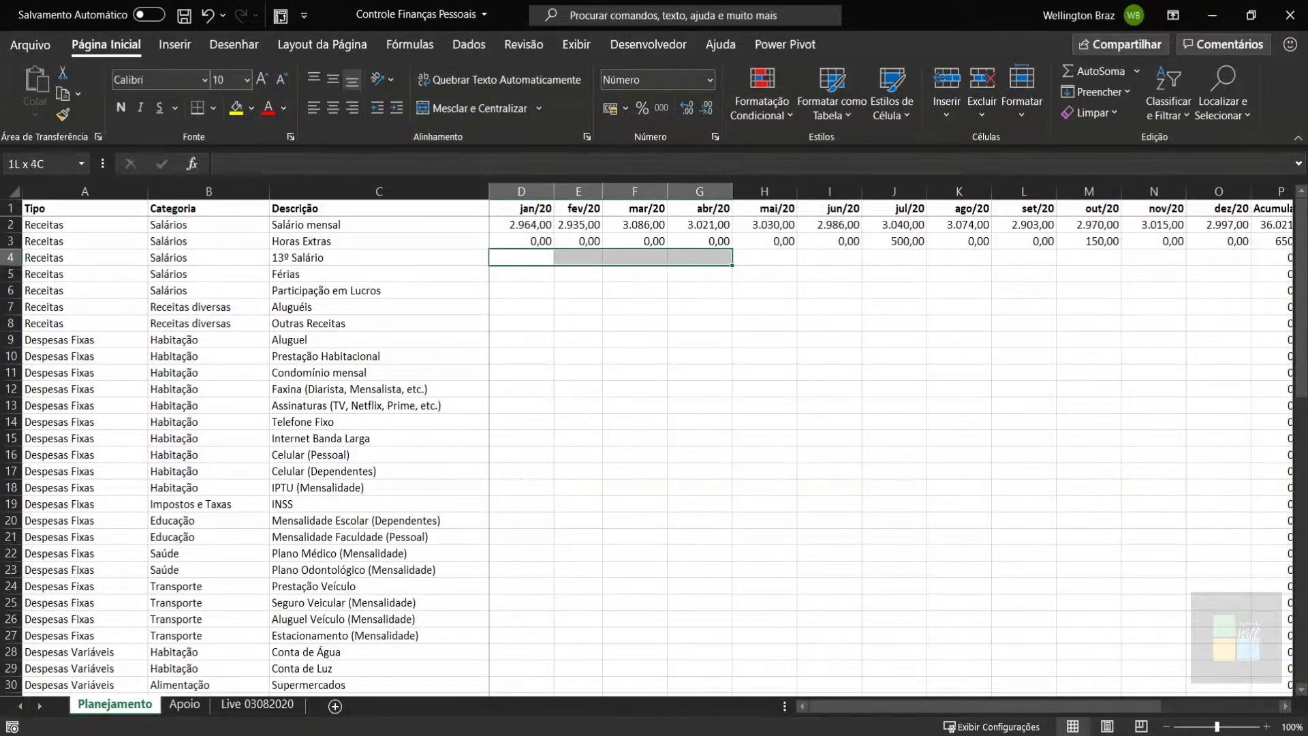
pyautogui.hotkey('shift', 'Right')
pyautogui.hotkey('shift', 'Right')
pyautogui.hotkey('shift', 'Right')
pyautogui.hotkey('shift', 'Right')
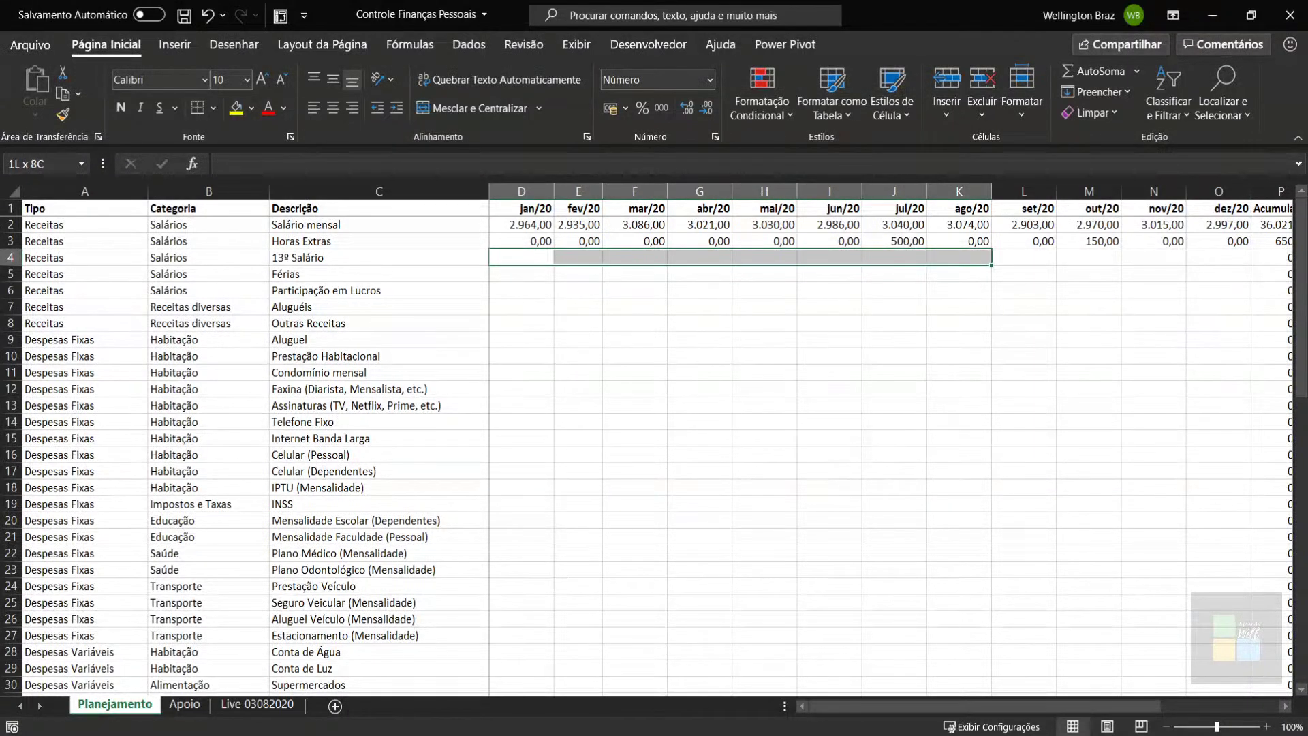
pyautogui.write('0')
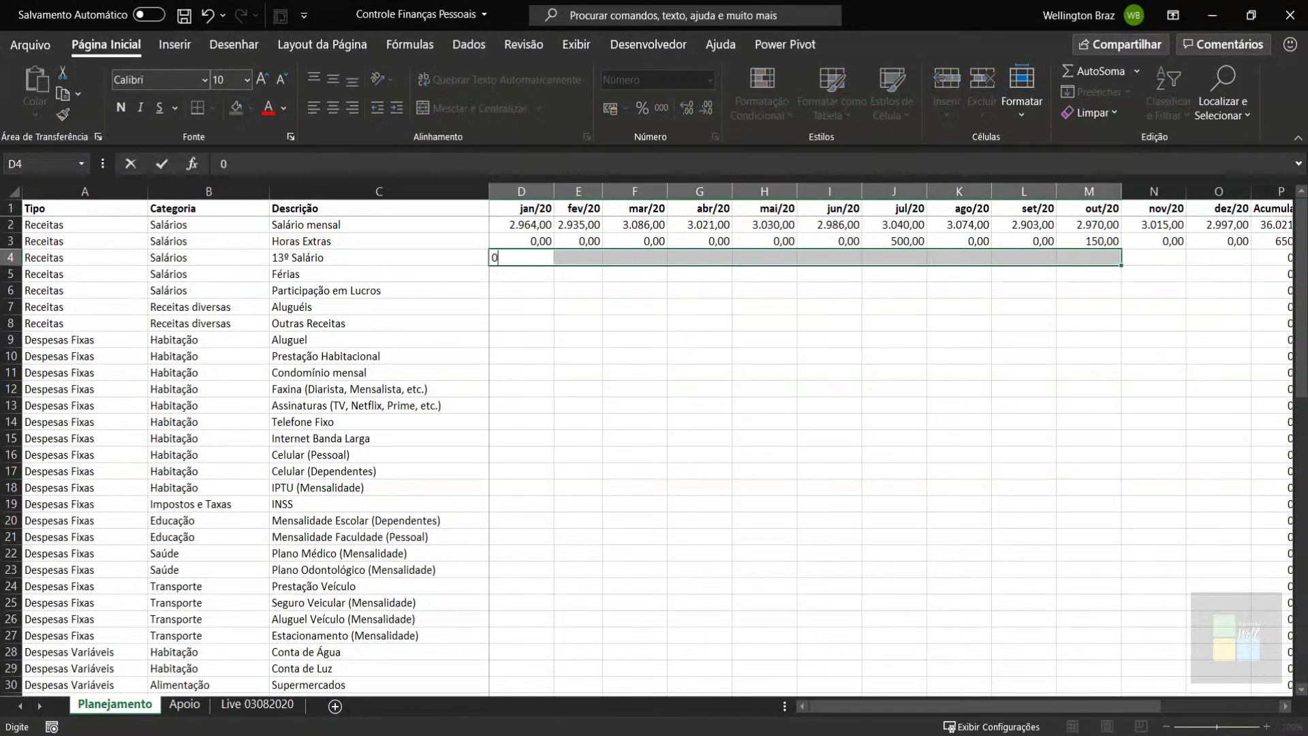
pyautogui.hotkey('ctrl', 'Return')
# Step: Enter =Q2/2 in N4 as the nov/20 value of 13º Salário, using half the average monthly salary
pyautogui.hotkey('ctrl', 'Right')
pyautogui.press('Right')
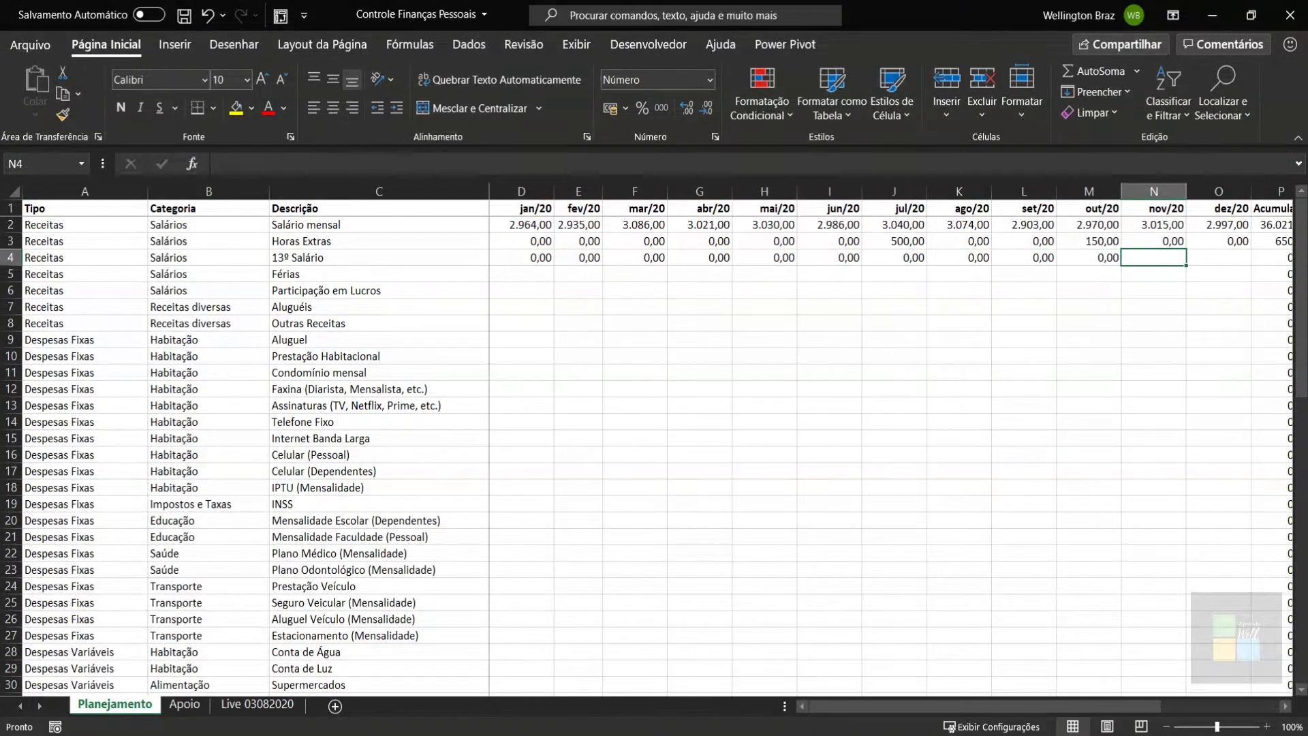
pyautogui.write('=')
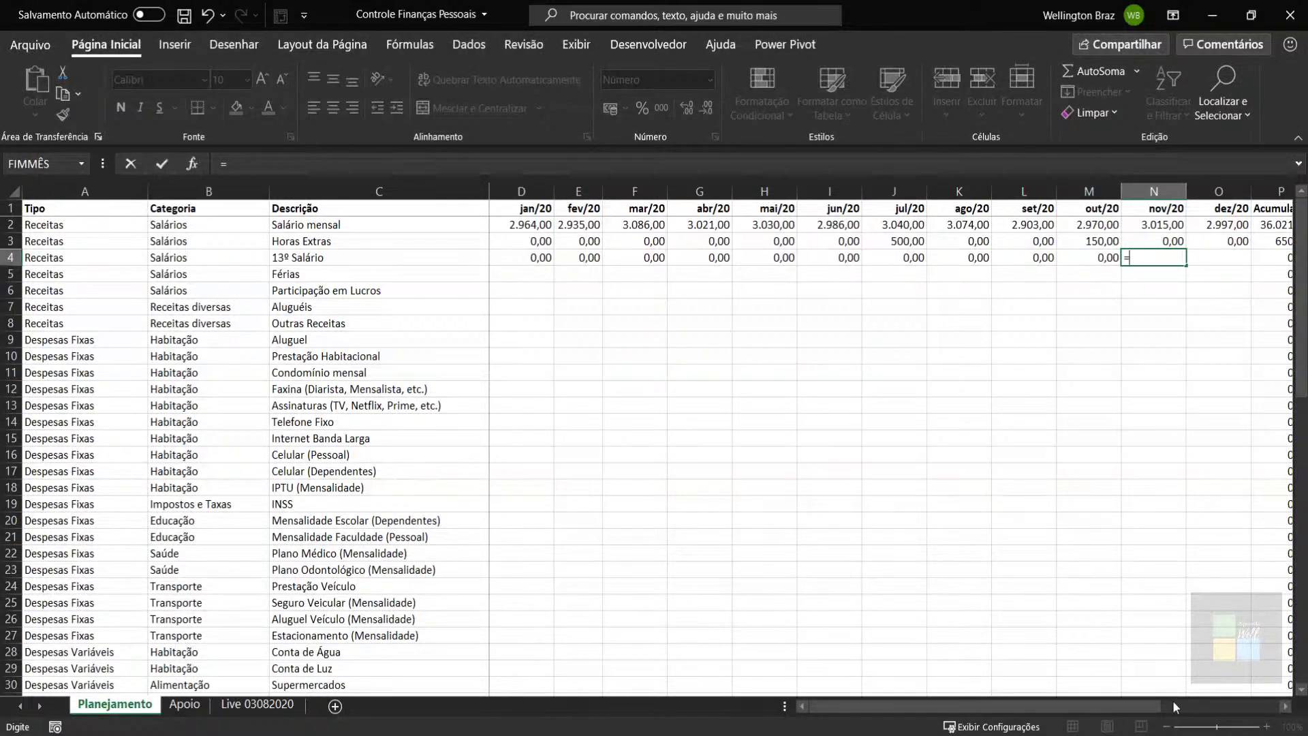
pyautogui.moveTo(1146, 710); pyautogui.dragTo(1234, 710)
pyautogui.click(1186, 225)
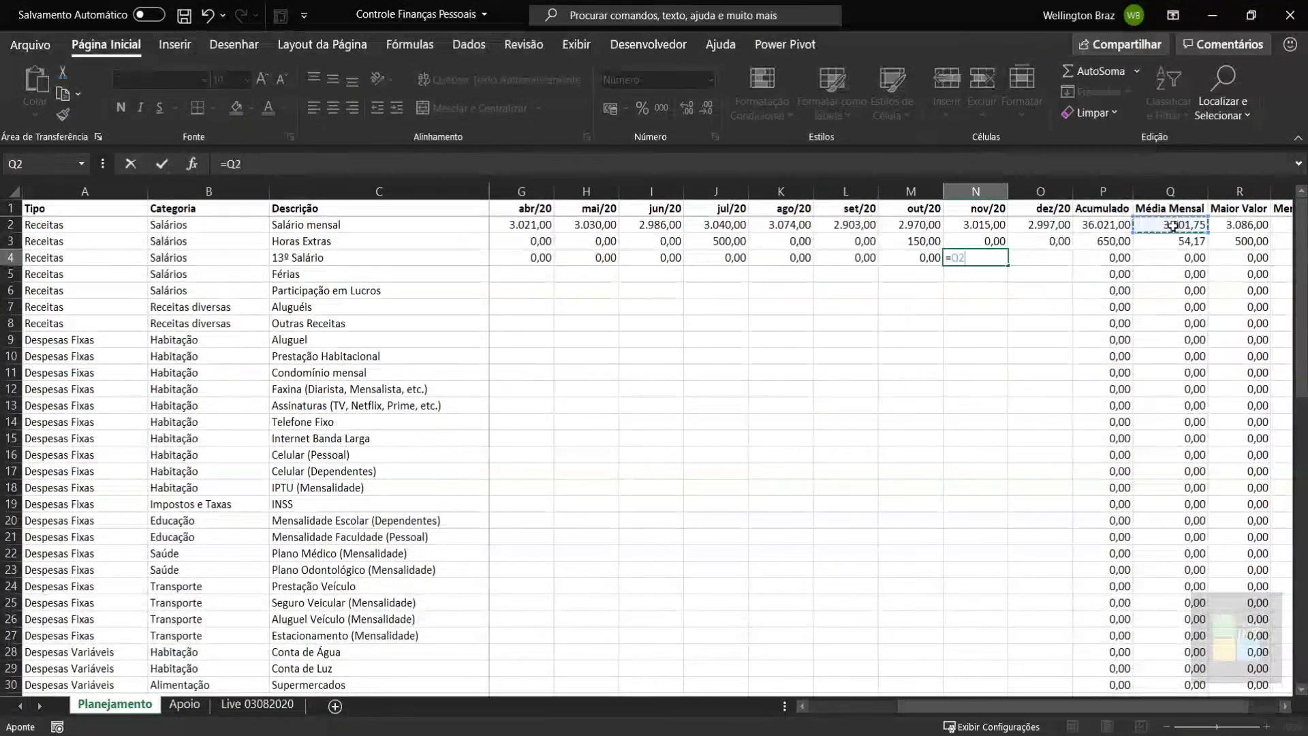
pyautogui.write('/2')
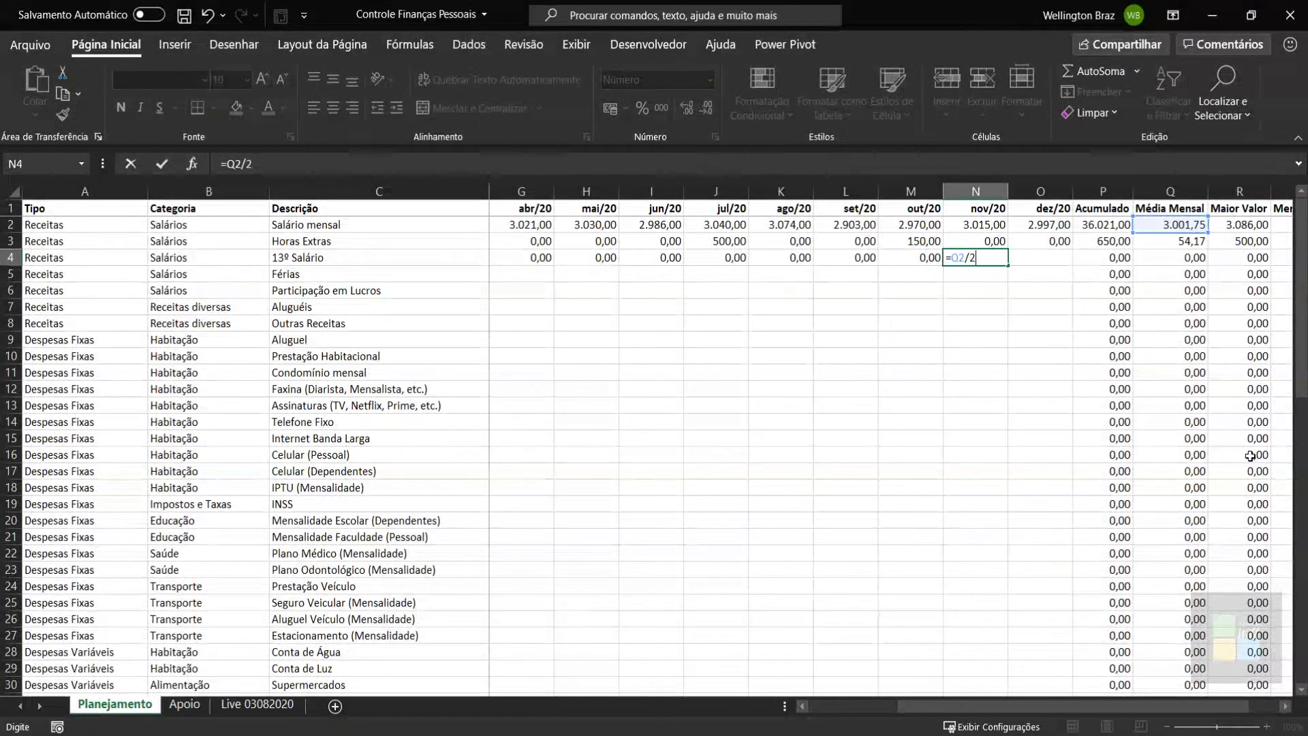
pyautogui.press('Tab')
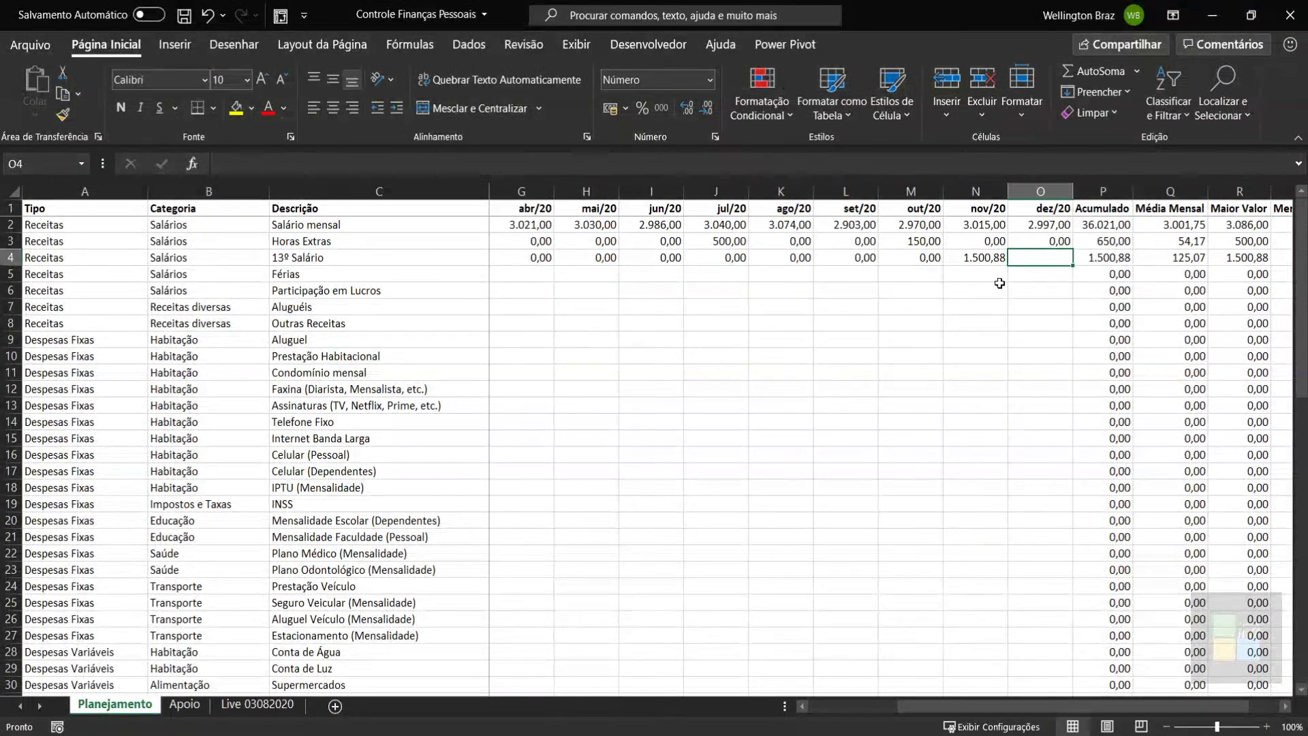
# Step: Enter =Q2/2 in O4 for dez/20 and check the sum of the two 13º Salário instalments
pyautogui.write('=')
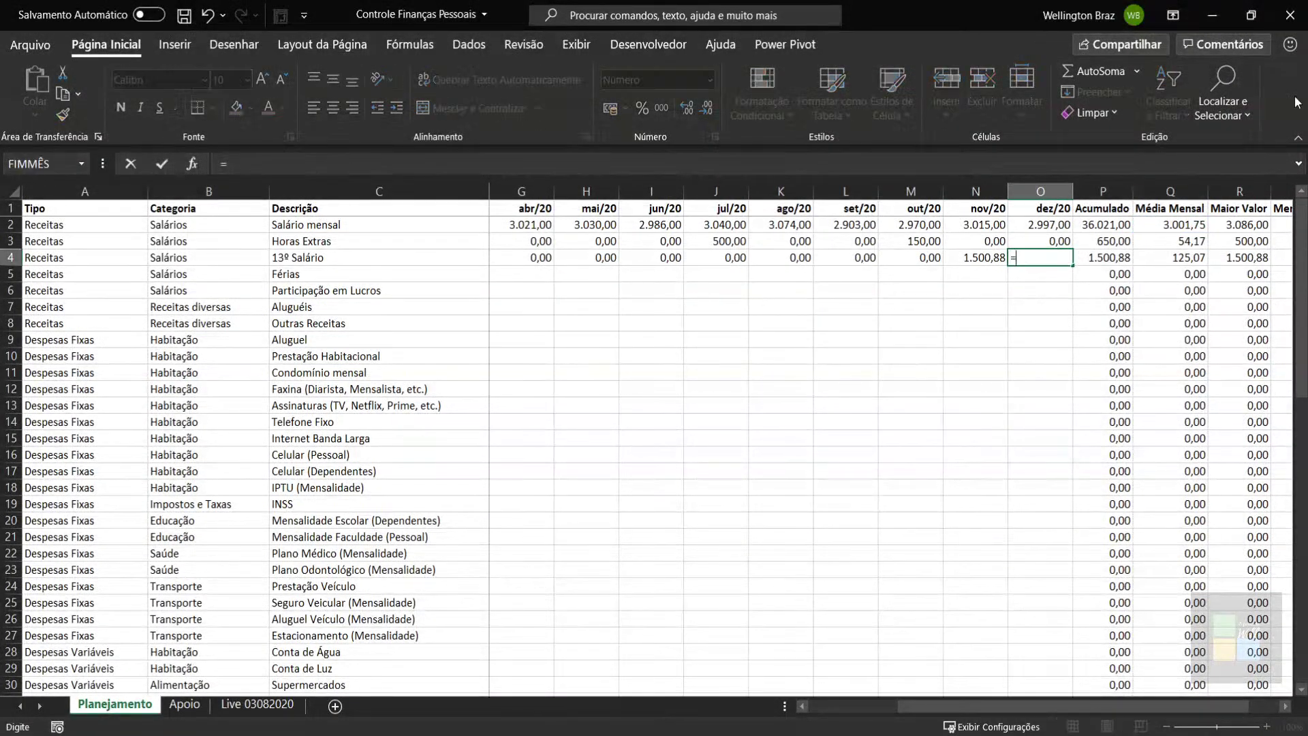
pyautogui.click(1170, 227)
pyautogui.write('/2')
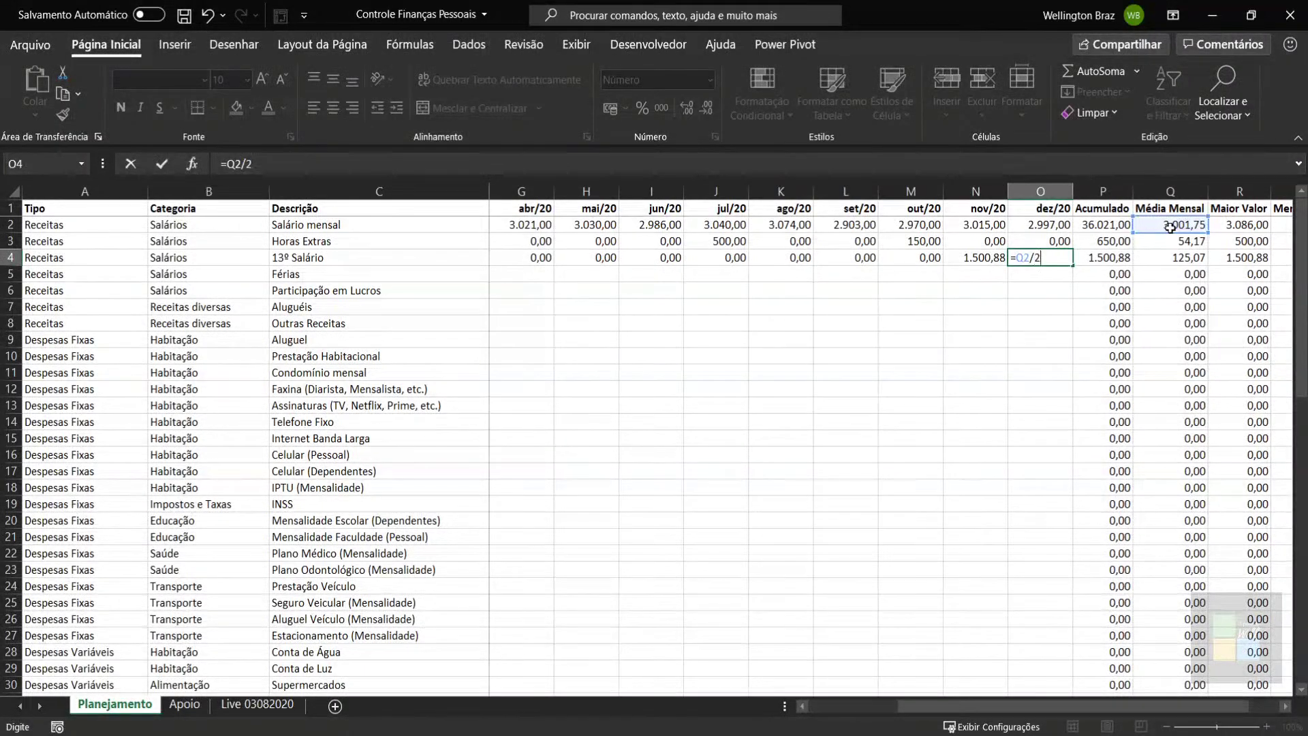
pyautogui.press('Return')
pyautogui.moveTo(974, 257); pyautogui.dragTo(1035, 258)
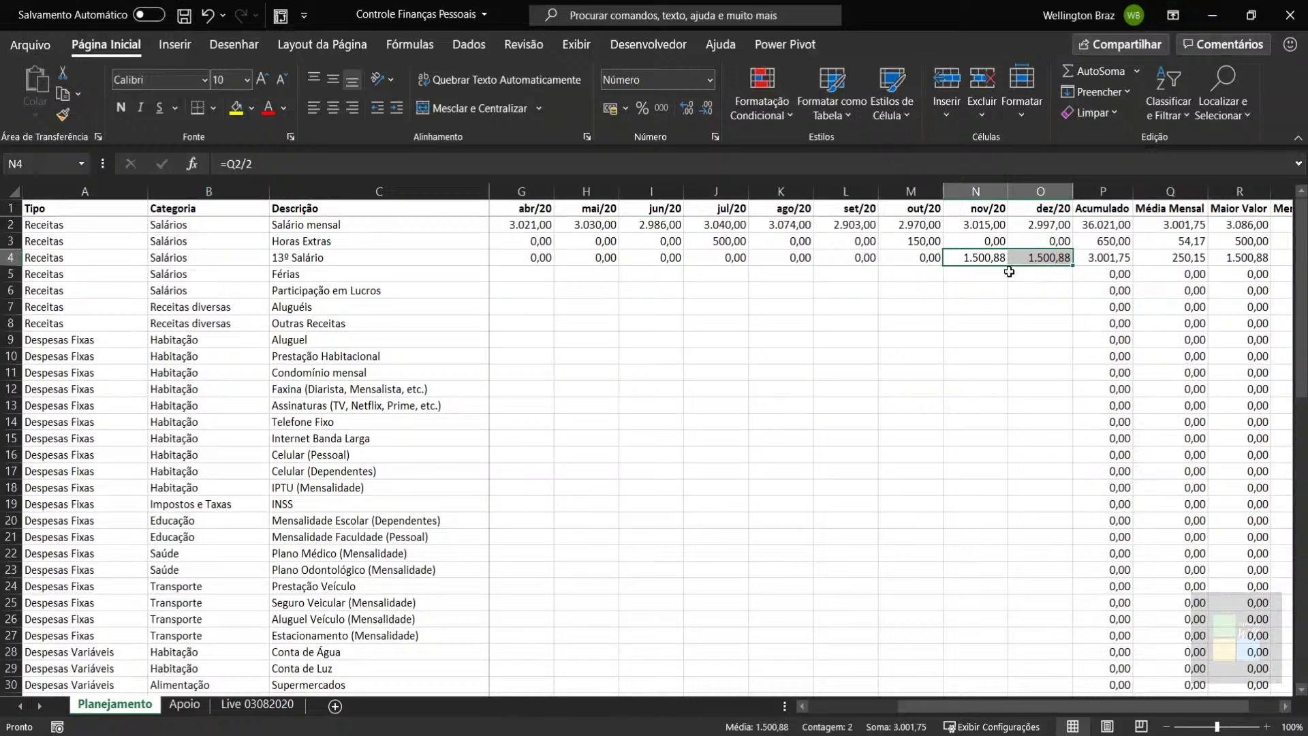
# Step: Enter =Q2*1,33 in D5 as the jan/20 value of the Férias row
pyautogui.click(398, 276)
pyautogui.press('Right')
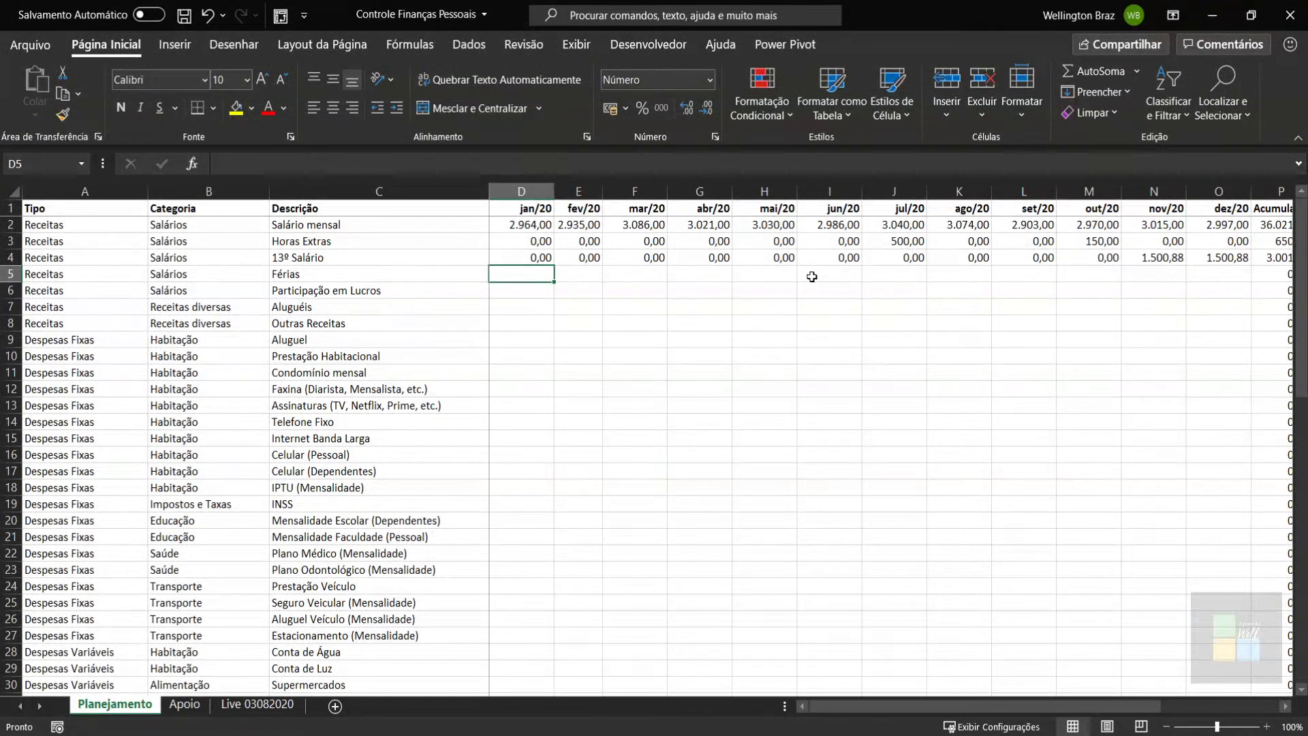
pyautogui.write('=')
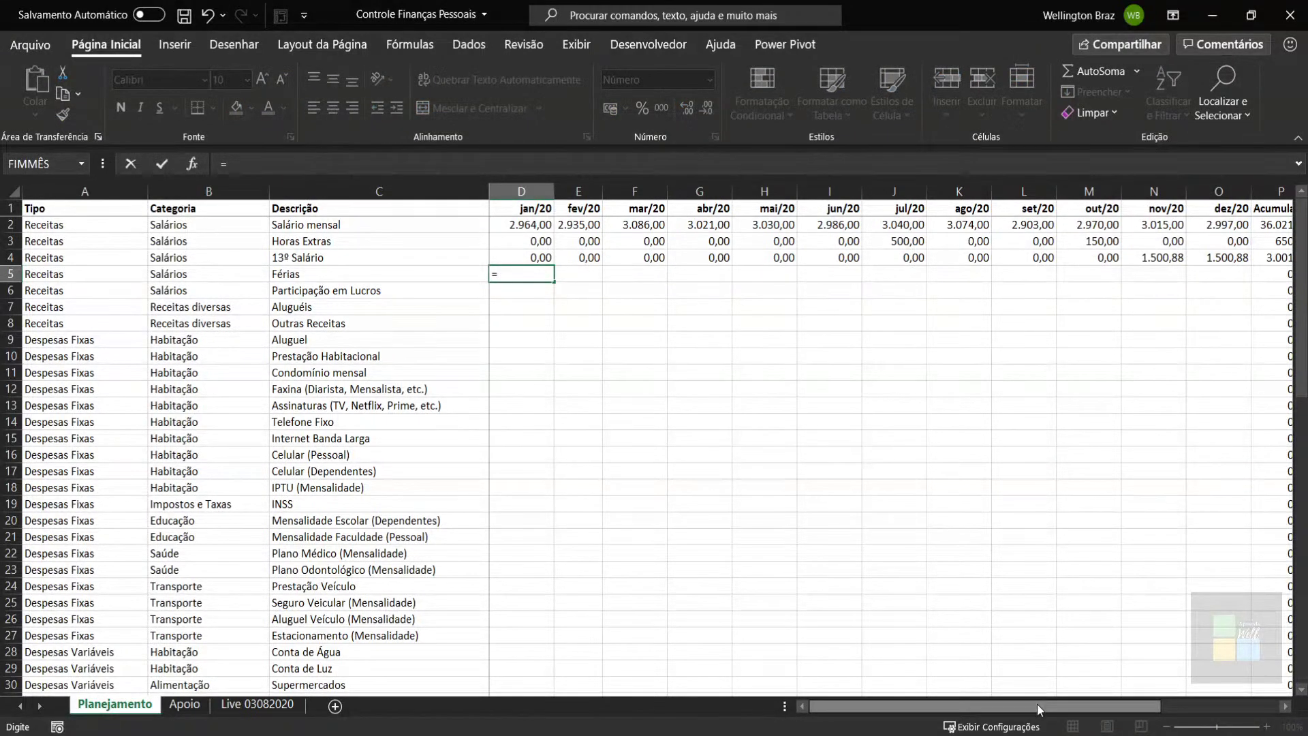
pyautogui.moveTo(1037, 705); pyautogui.dragTo(1159, 705)
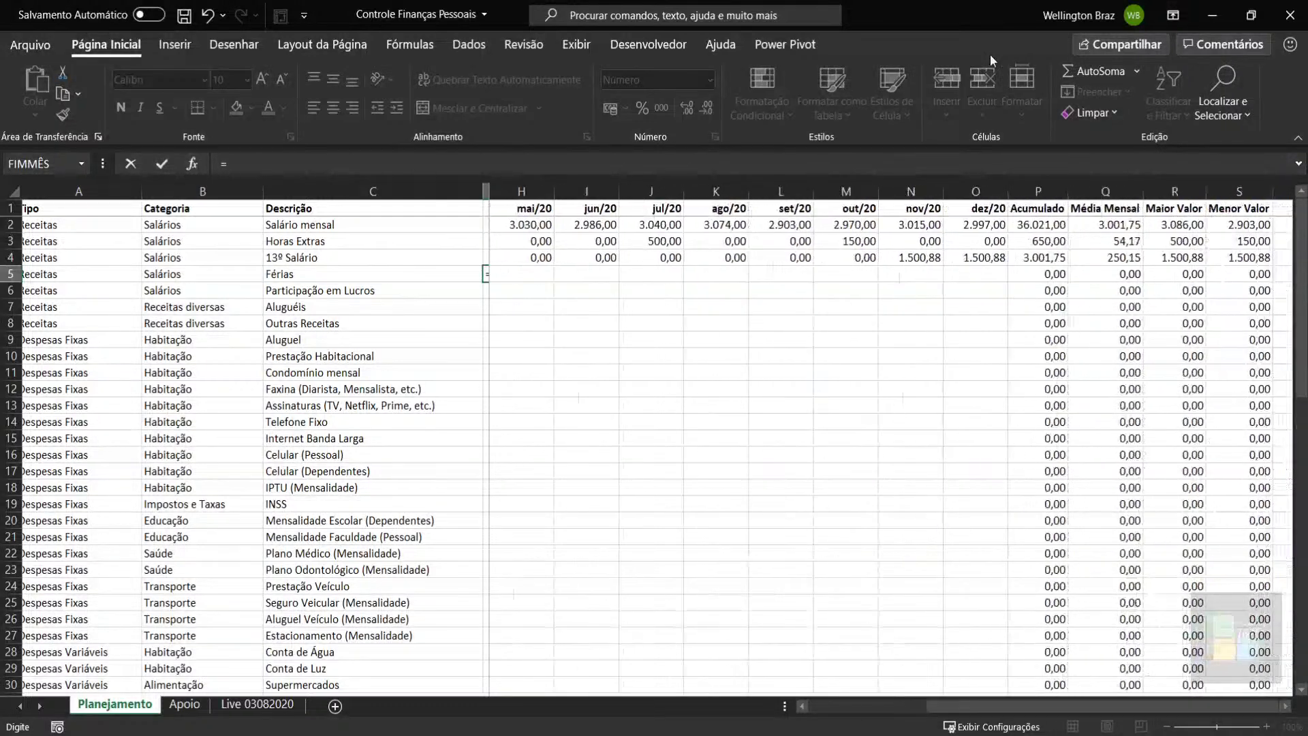
pyautogui.click(1107, 225)
pyautogui.write('*')
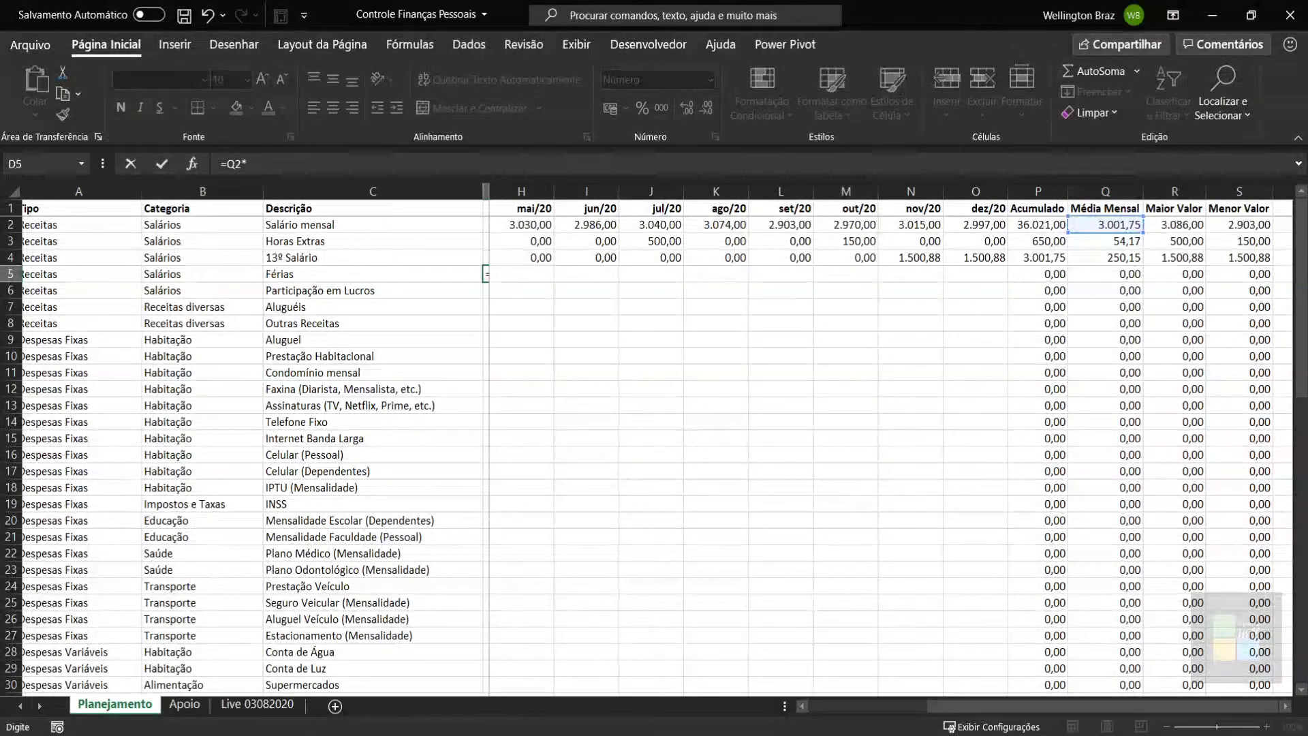
pyautogui.write('1,')
pyautogui.write('3')
pyautogui.press('Return')
pyautogui.press('Up')
# Step: Try 0,33 and =33/100 as a scratch calculation in D7, clear it and go back to D5
pyautogui.press('Down')
pyautogui.press('Down')
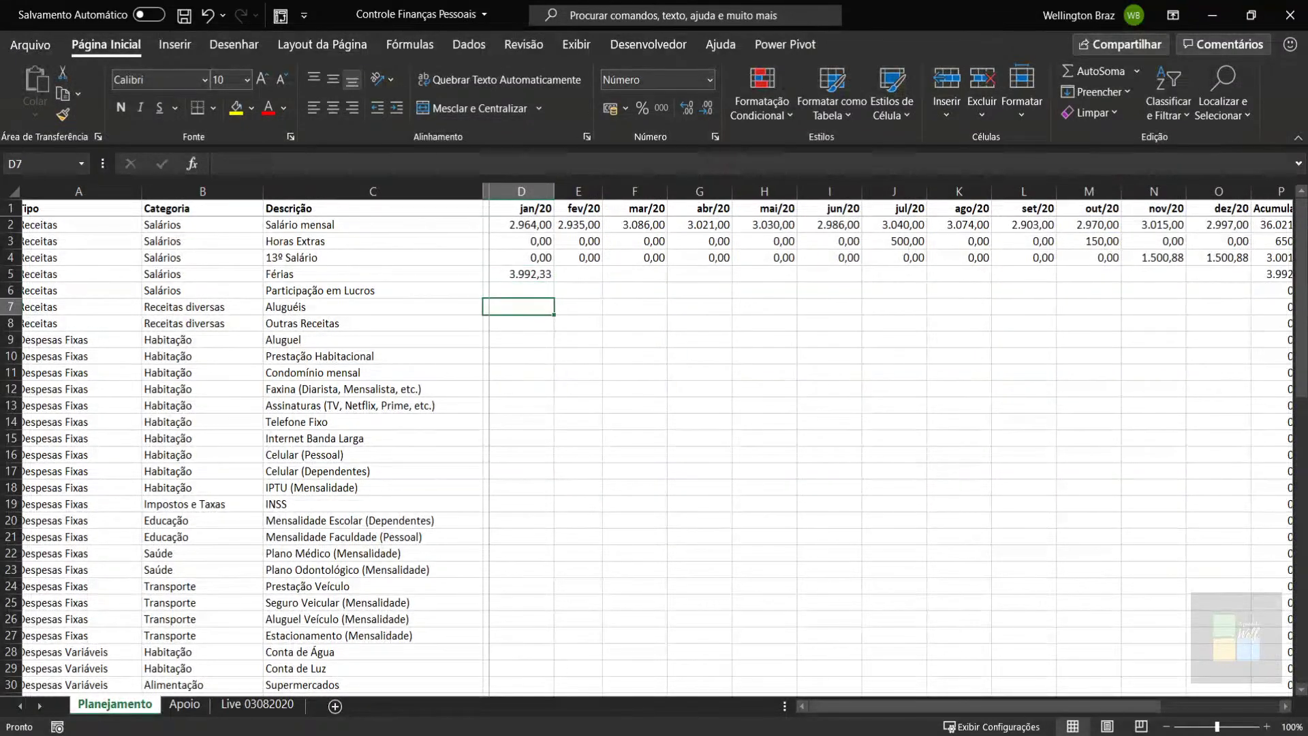
pyautogui.write('0,33')
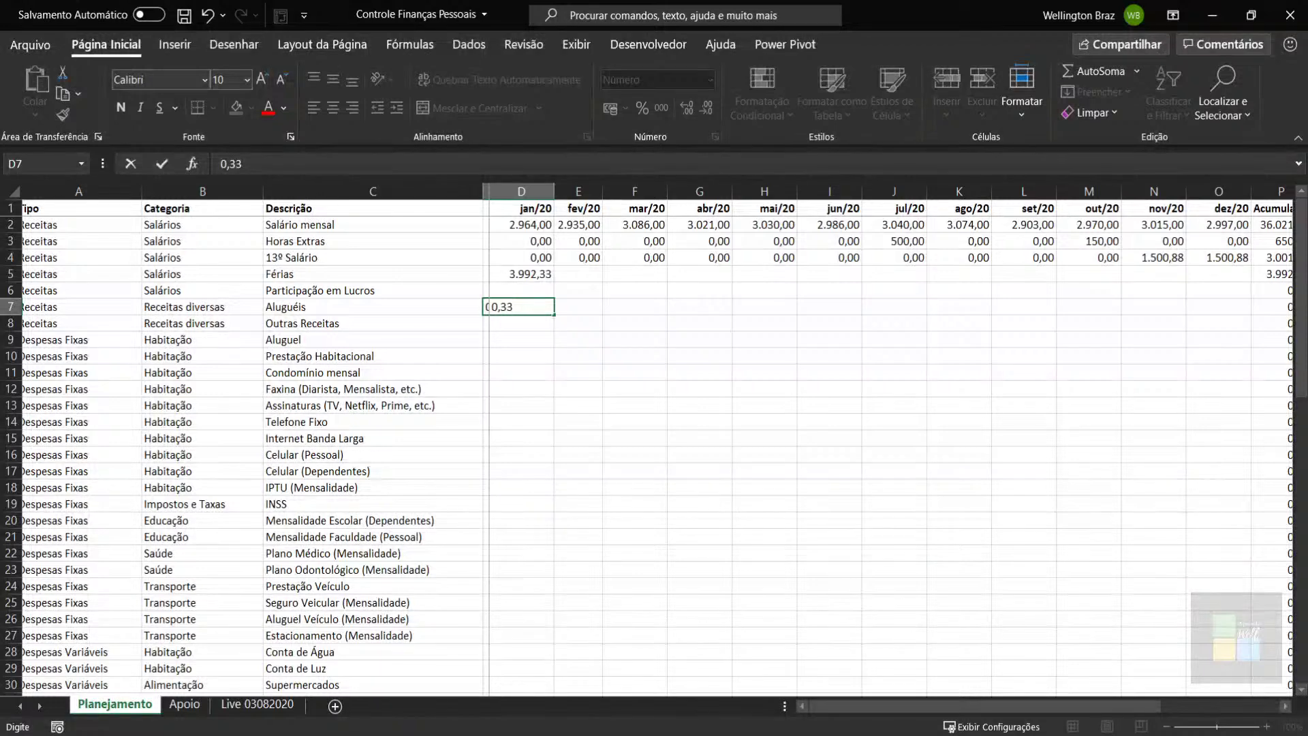
pyautogui.press('Escape')
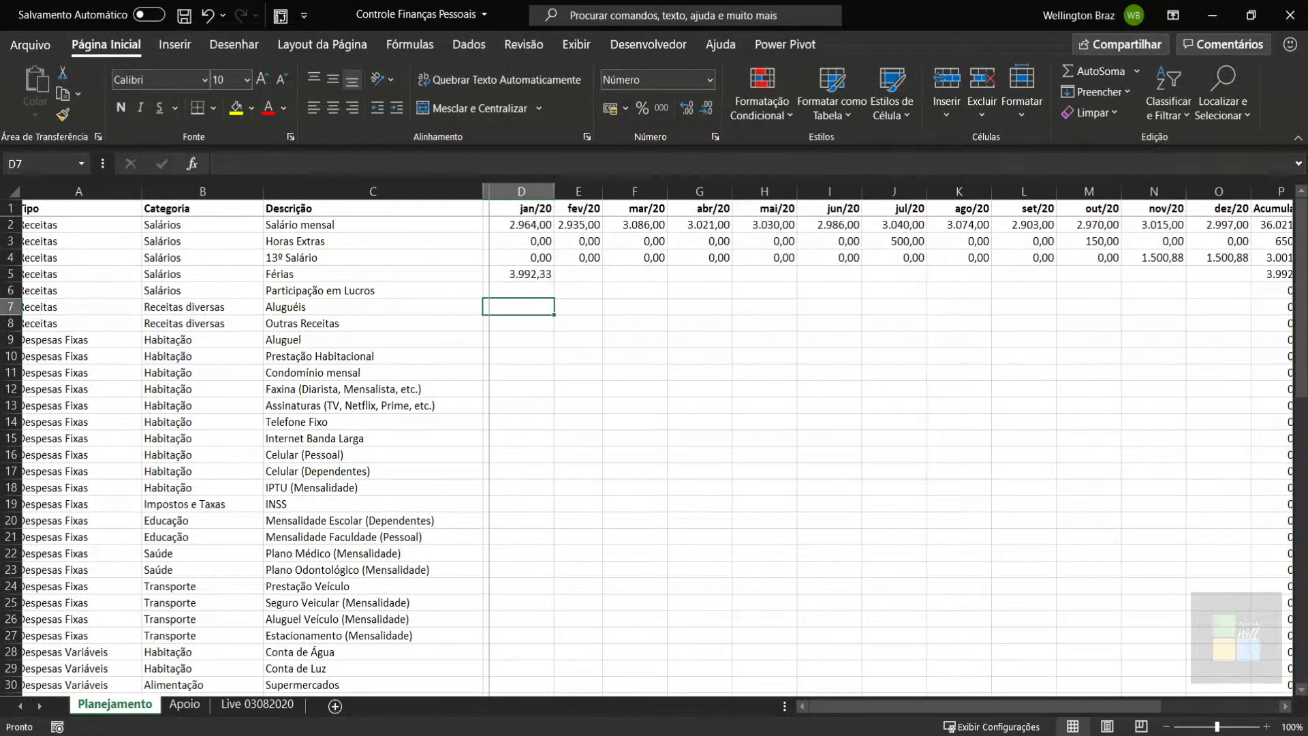
pyautogui.write('=33/100')
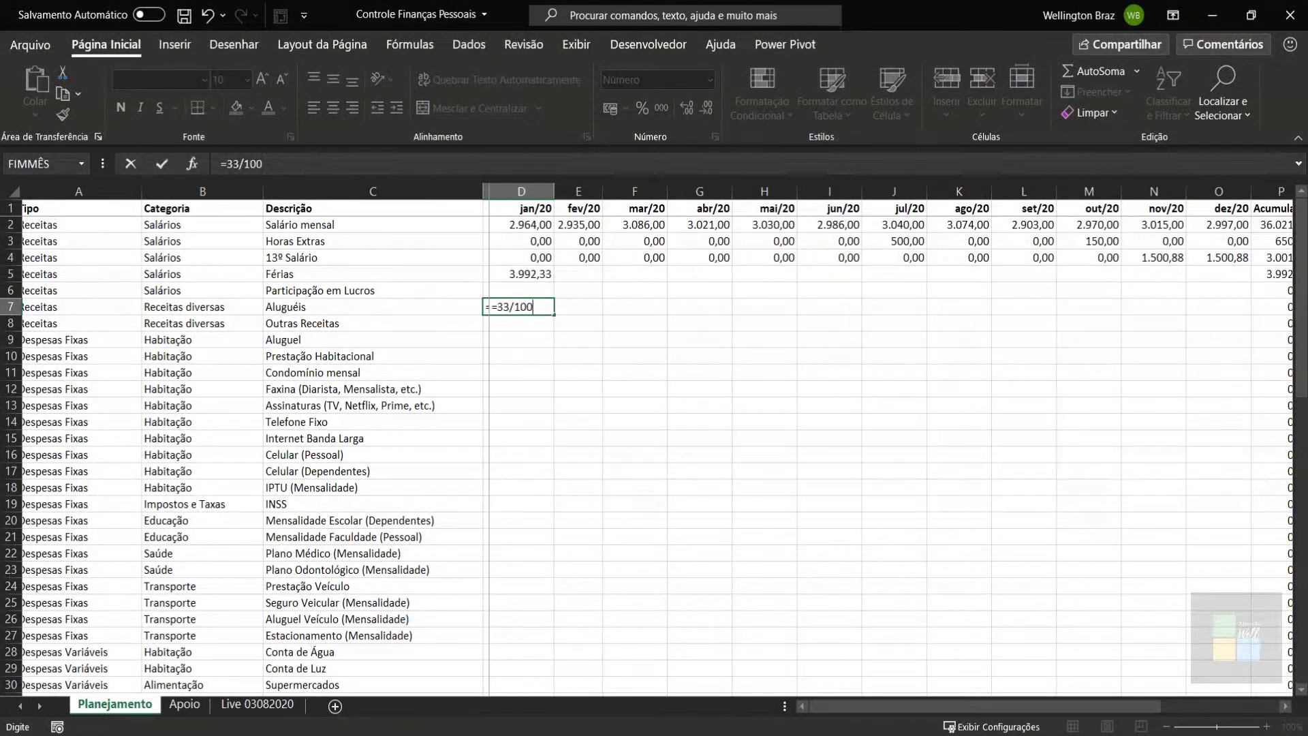
pyautogui.hotkey('ctrl', 'Return')
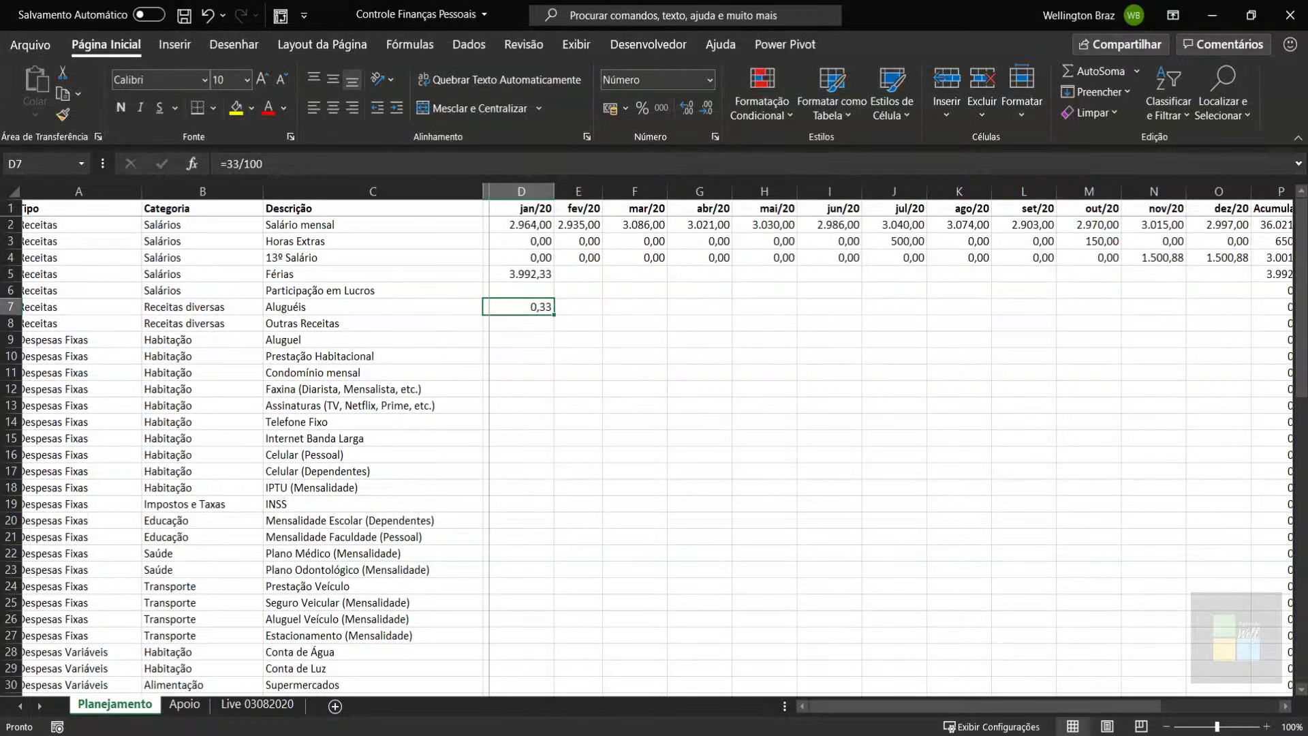
pyautogui.press('Delete')
pyautogui.press('Up')
pyautogui.press('Up')
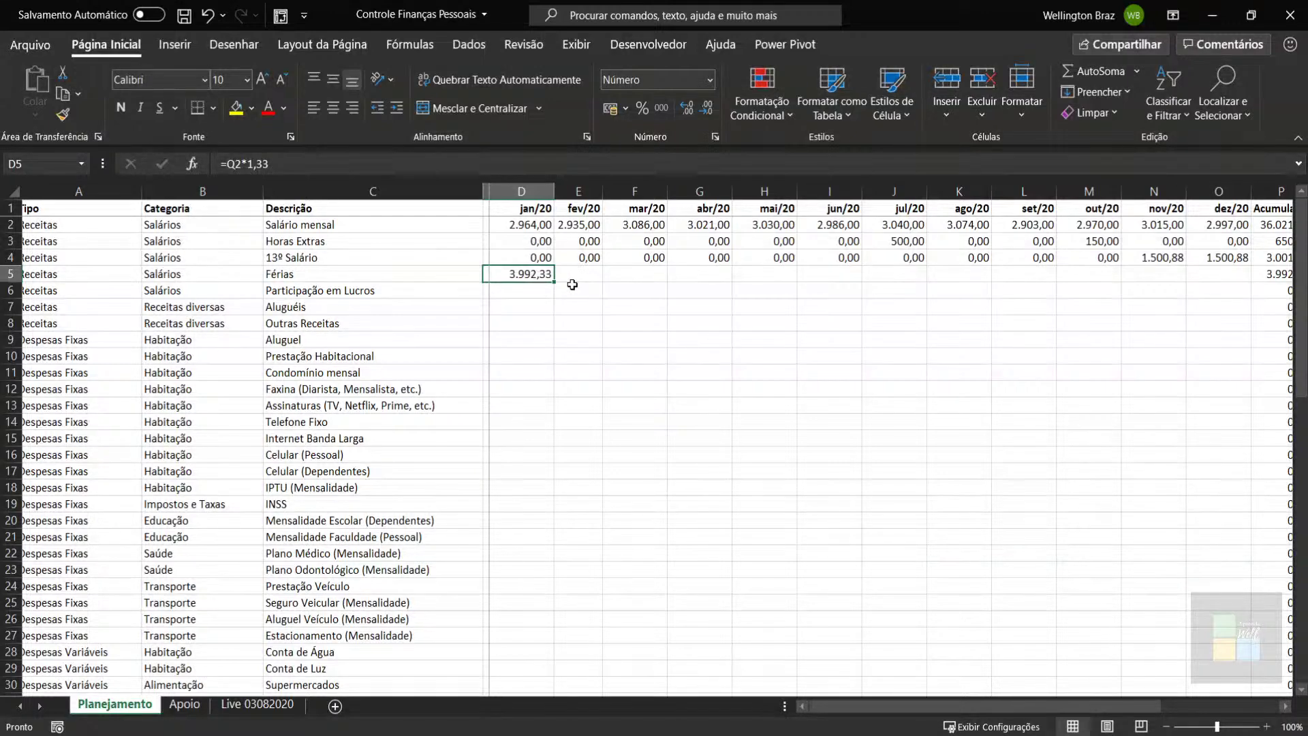
# Step: Copy the zero from E4 into the Férias row for fev/20 to dez/20, cells E5:O5
pyautogui.click(576, 274)
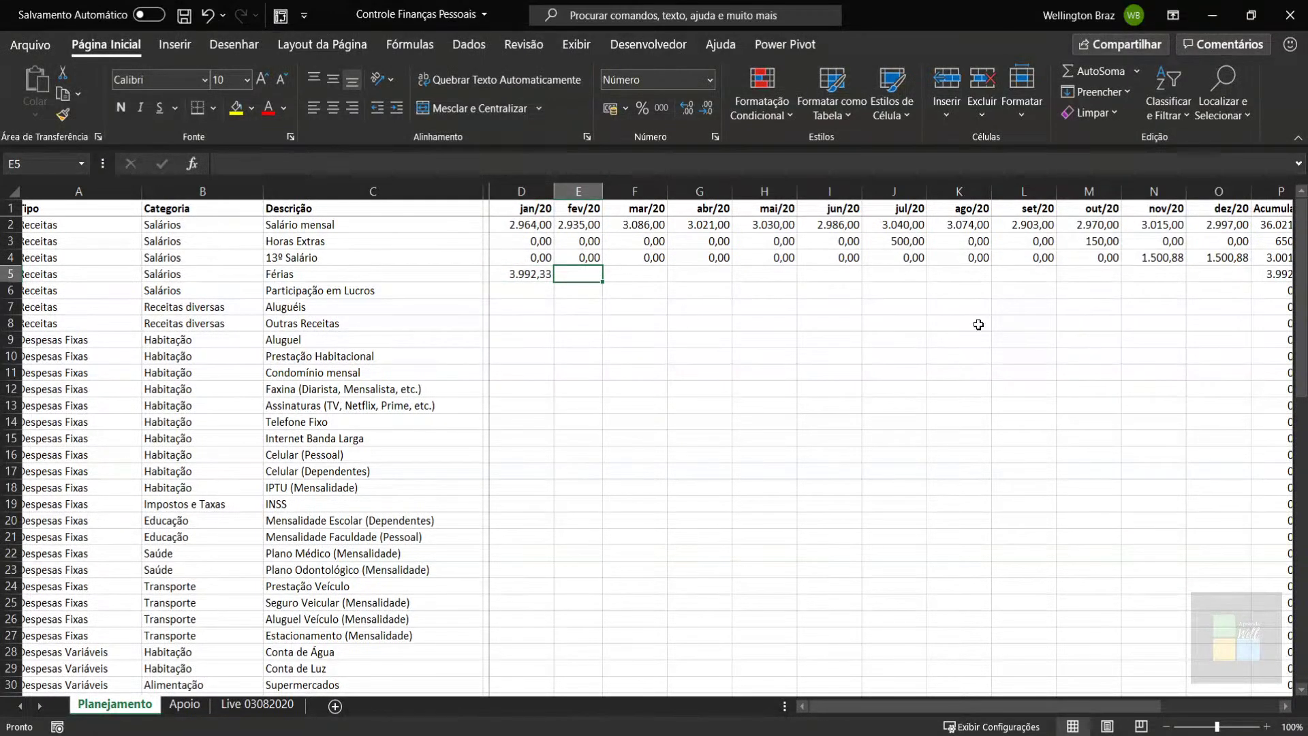
pyautogui.click(601, 261)
pyautogui.hotkey('ctrl', 'c')
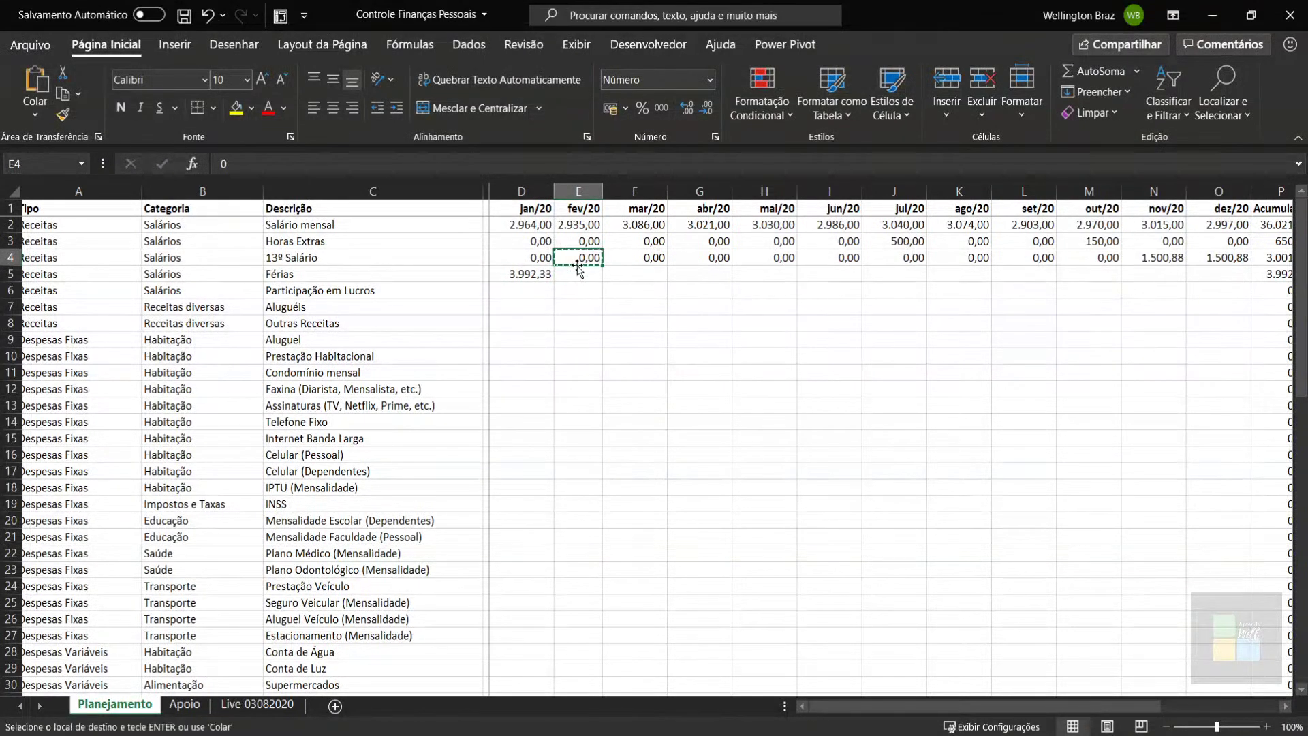
pyautogui.moveTo(575, 274); pyautogui.dragTo(1227, 273)
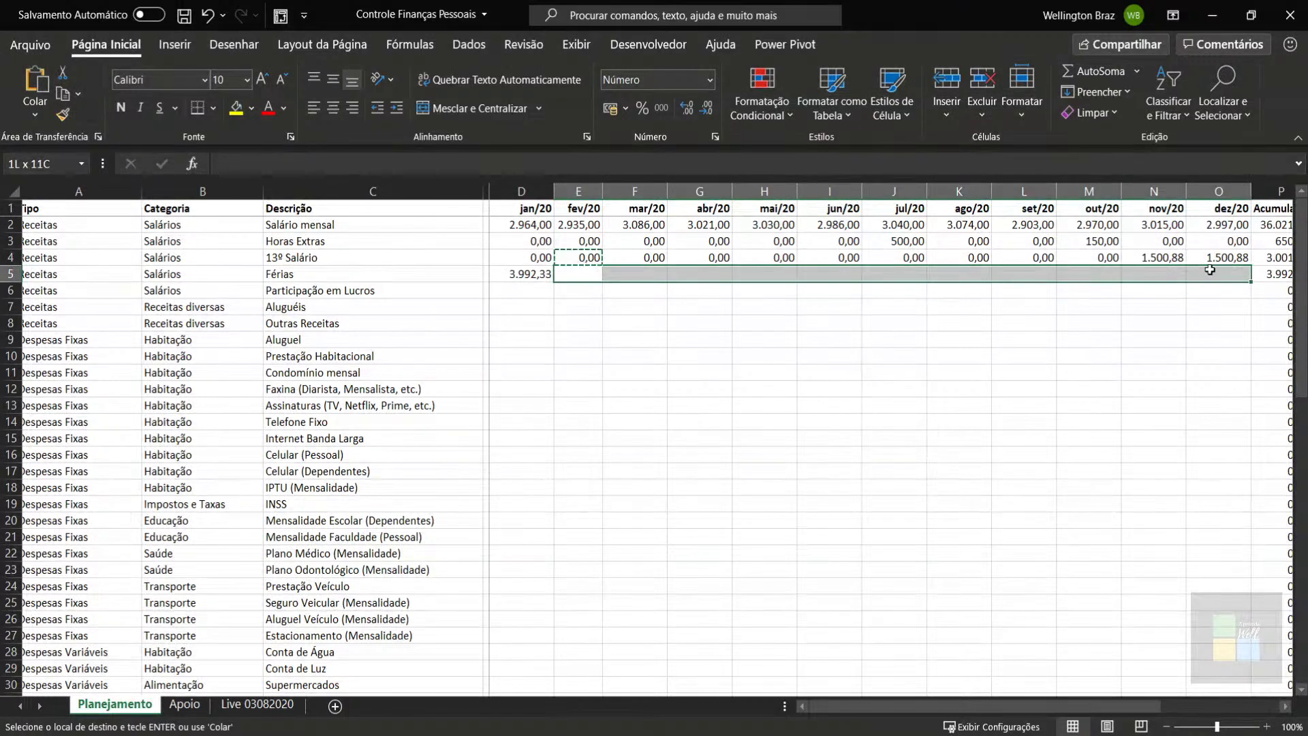
pyautogui.hotkey('ctrl', 'v')
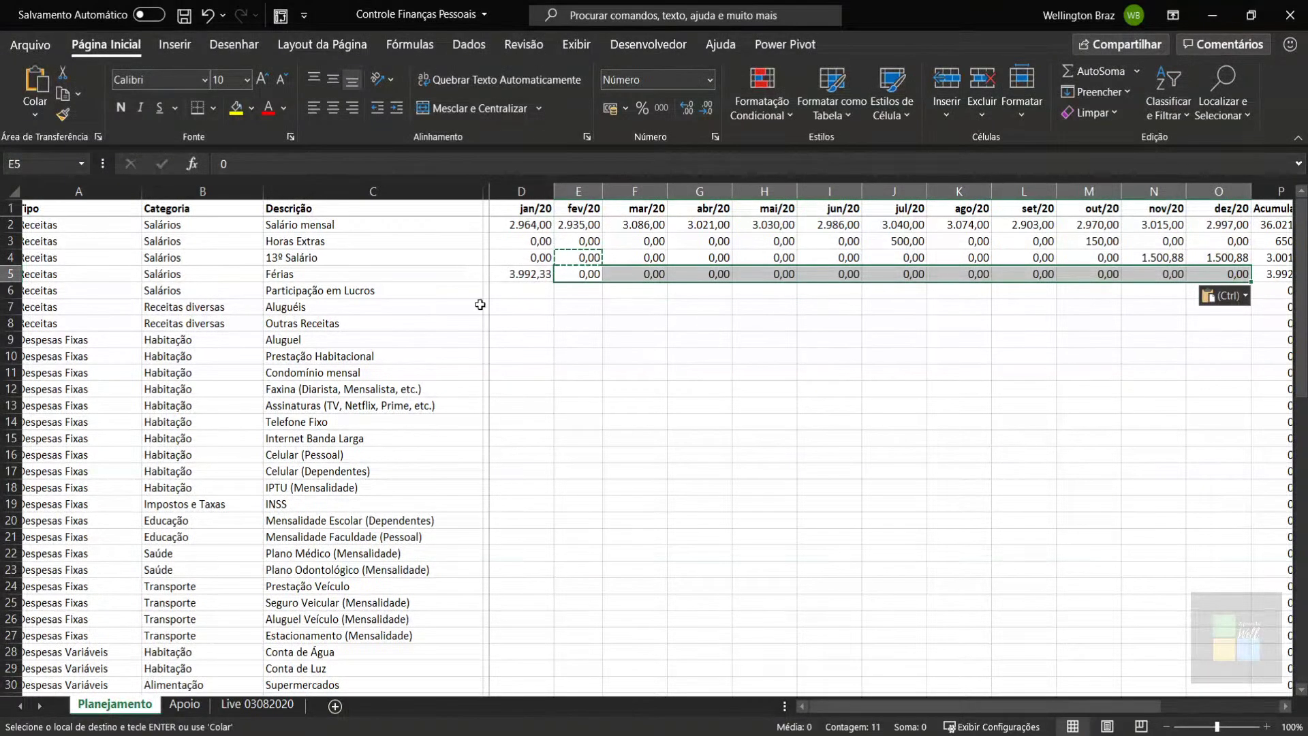
# Step: Fill the Participação em Lucros row with 0 for every month, cells D6:O6
pyautogui.click(513, 291)
pyautogui.moveTo(514, 291); pyautogui.dragTo(1206, 291)
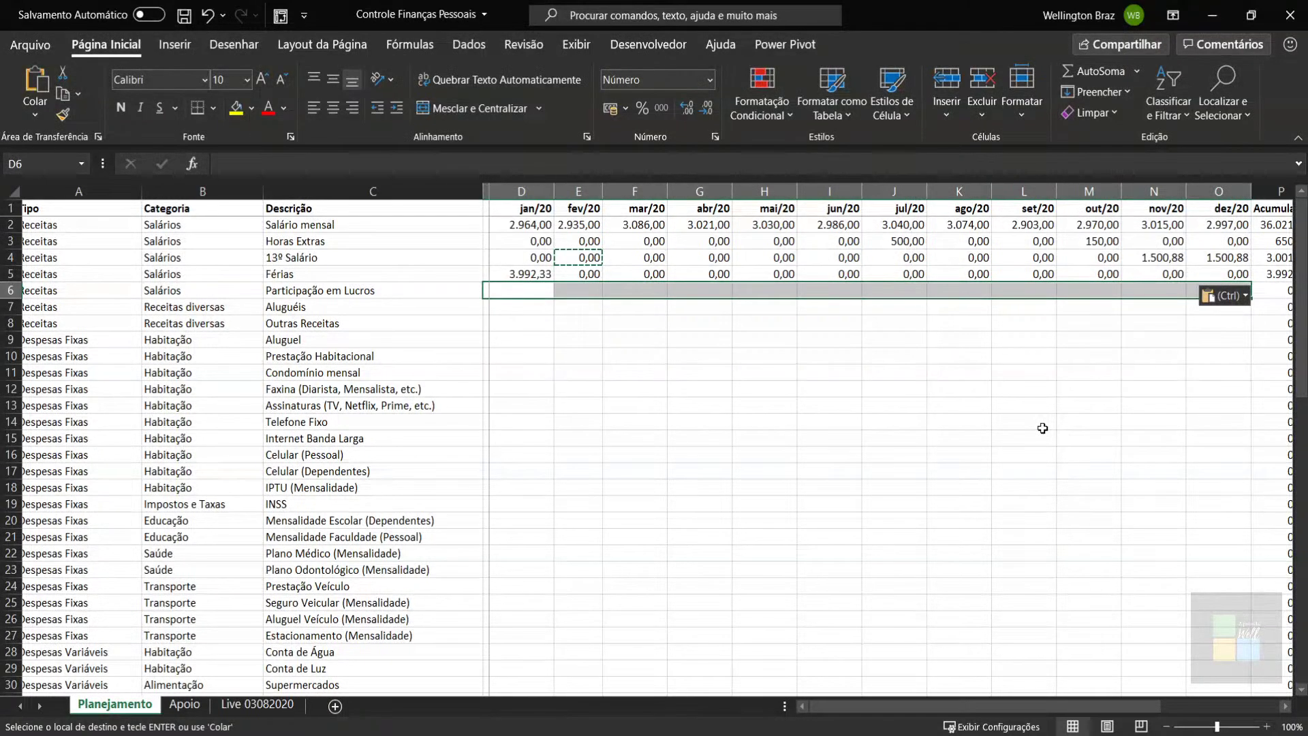
pyautogui.write('0')
pyautogui.hotkey('ctrl', 'Return')
# Step: Fill the Aluguéis and Outras Receitas rows with 0 for every month, cells D7:O8
pyautogui.press('Down')
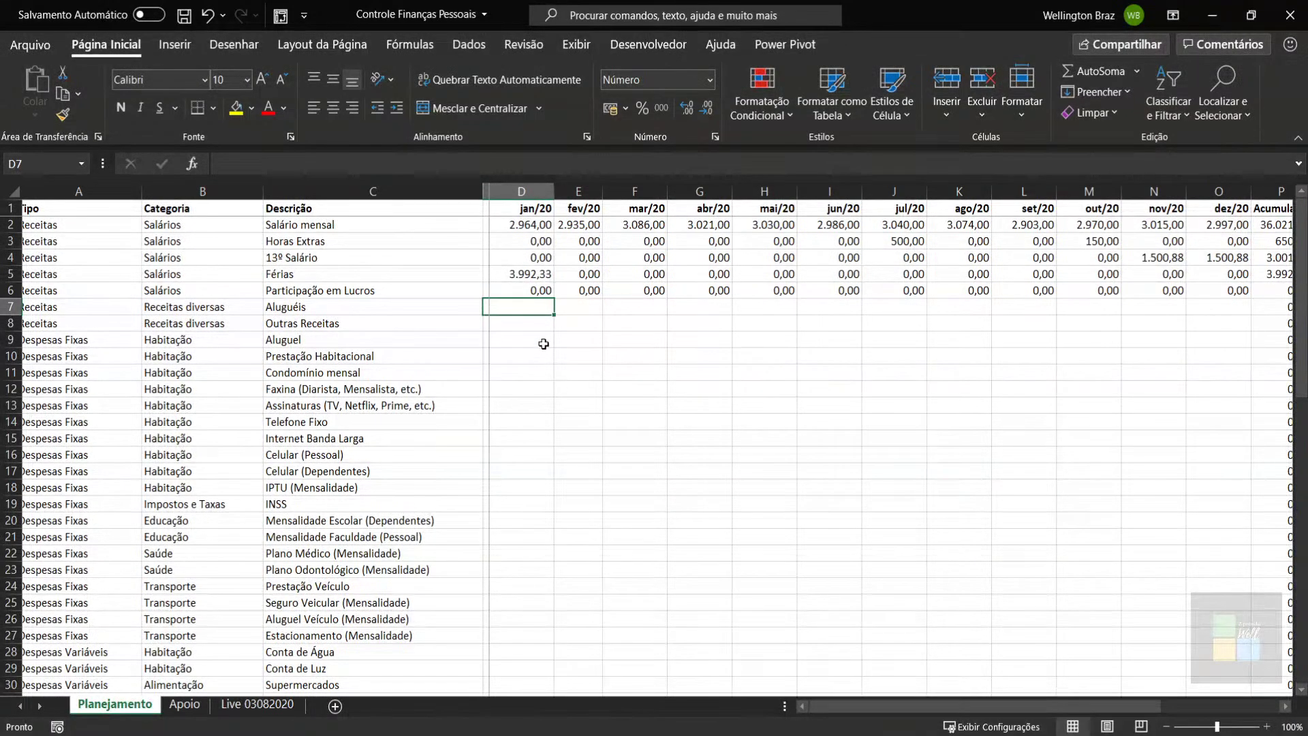
pyautogui.hotkey('shift', 'Down')
pyautogui.hotkey('shift', 'Right')
pyautogui.hotkey('shift', 'Right')
pyautogui.hotkey('shift', 'Right')
pyautogui.hotkey('shift', 'Right')
pyautogui.hotkey('shift', 'Right')
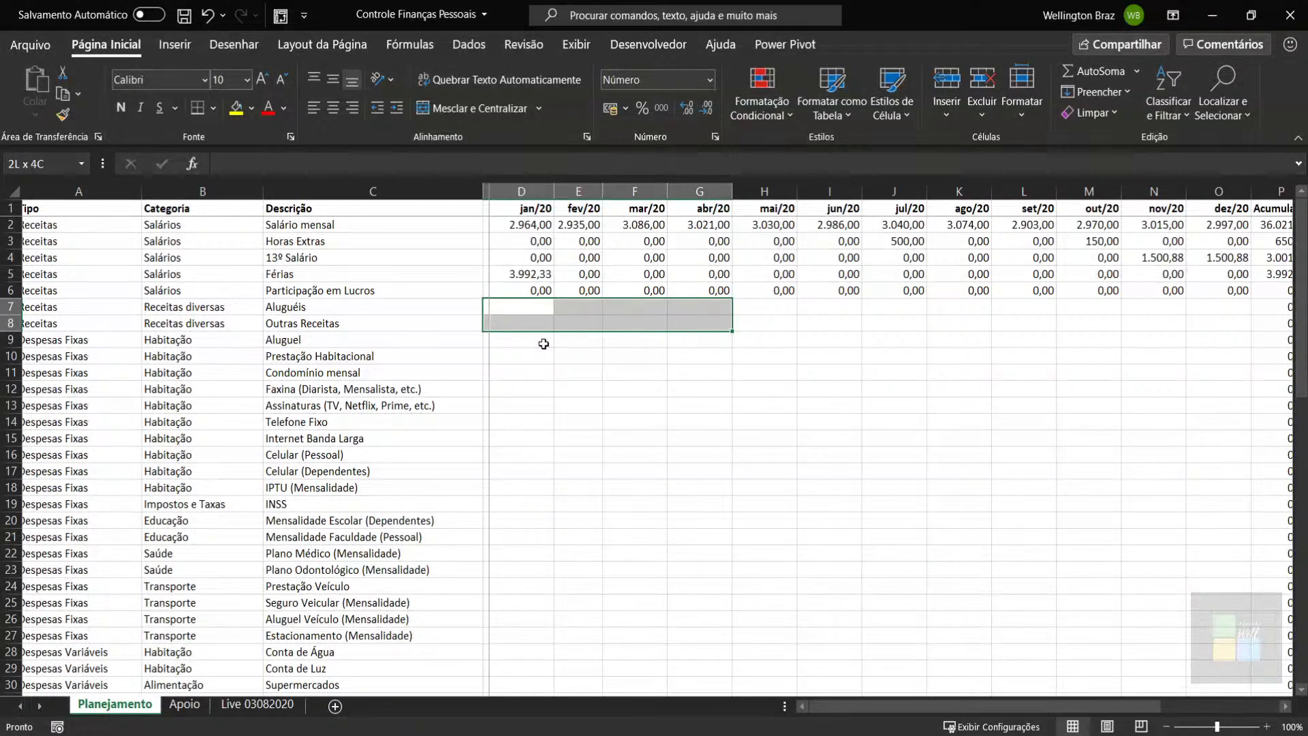
pyautogui.hotkey('shift', 'Right')
pyautogui.hotkey('shift', 'Right')
pyautogui.hotkey('shift', 'Right')
pyautogui.hotkey('shift', 'Right')
pyautogui.hotkey('shift', 'Right')
pyautogui.hotkey('shift', 'Right')
pyautogui.write('0')
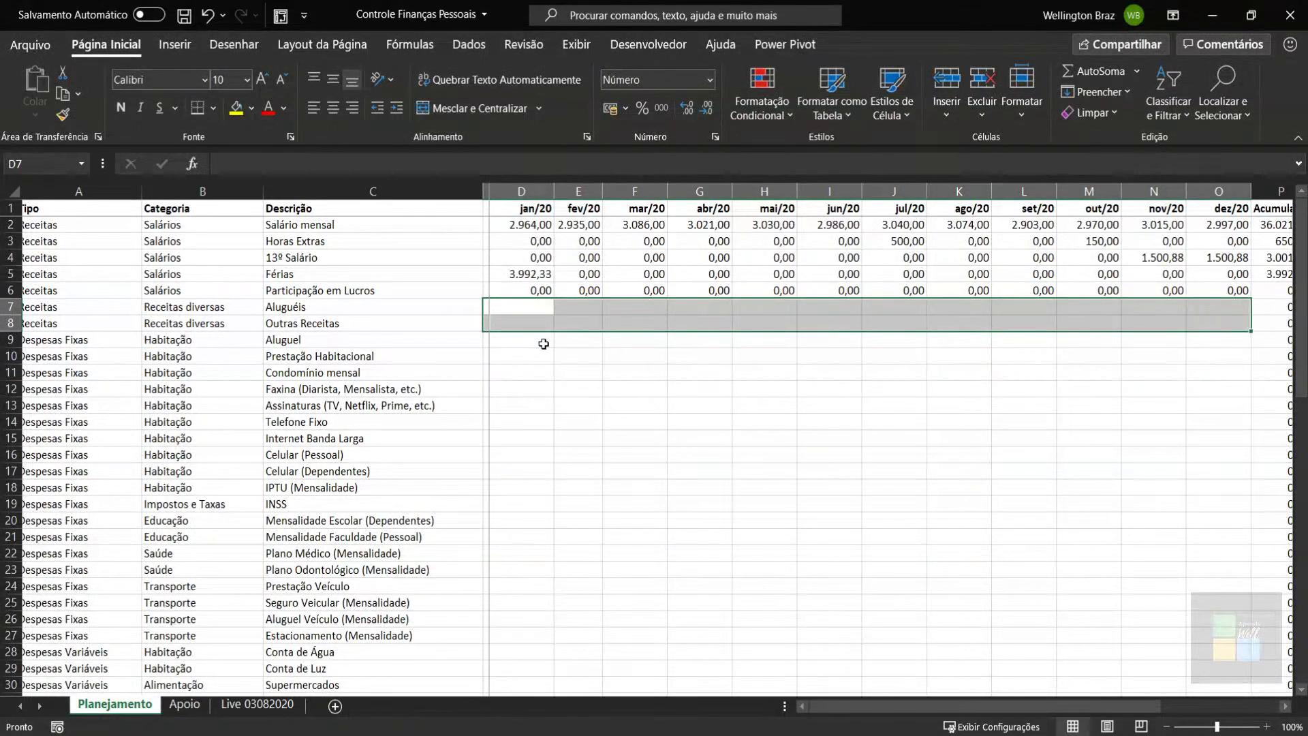
pyautogui.hotkey('ctrl', 'Return')
pyautogui.press('Up')
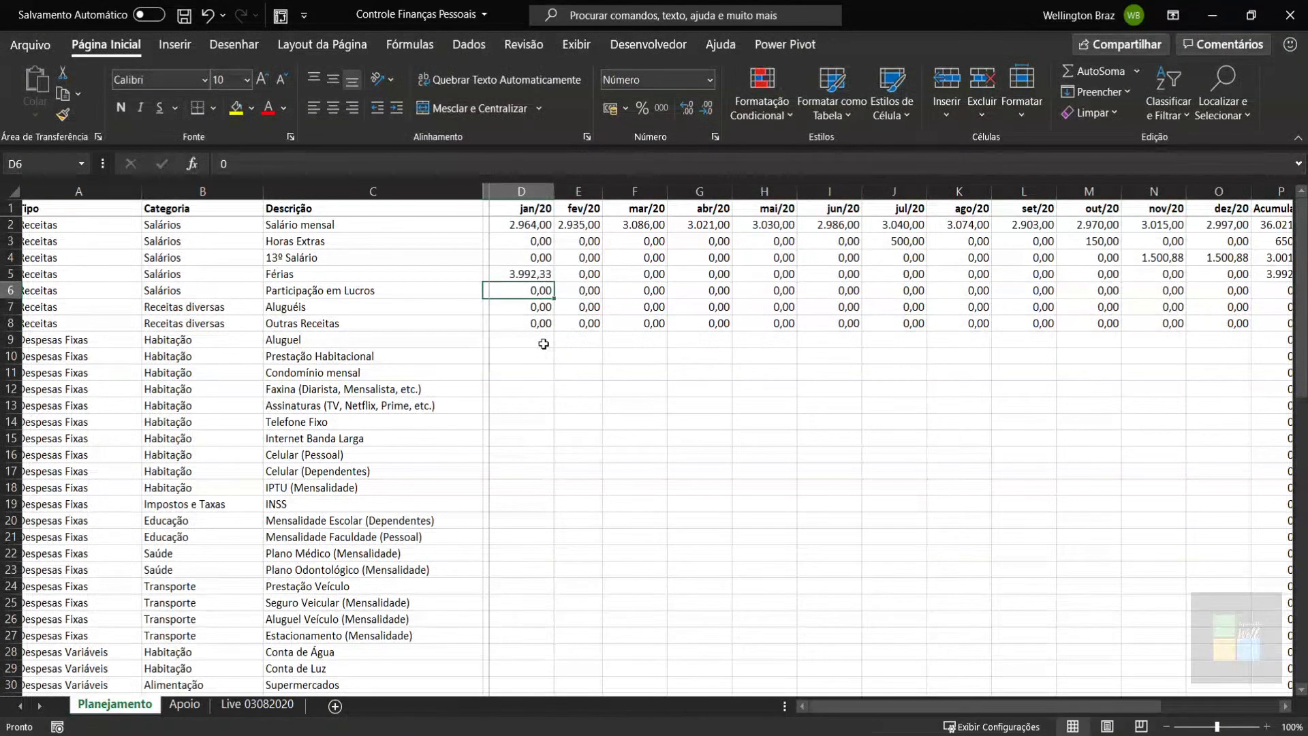
# Step: Examine how far the expense rows extend in the Tipo and Descrição columns, and return to D9
pyautogui.press('Down')
pyautogui.press('Down')
pyautogui.press('Down')
pyautogui.press('Left')
pyautogui.press('Right')
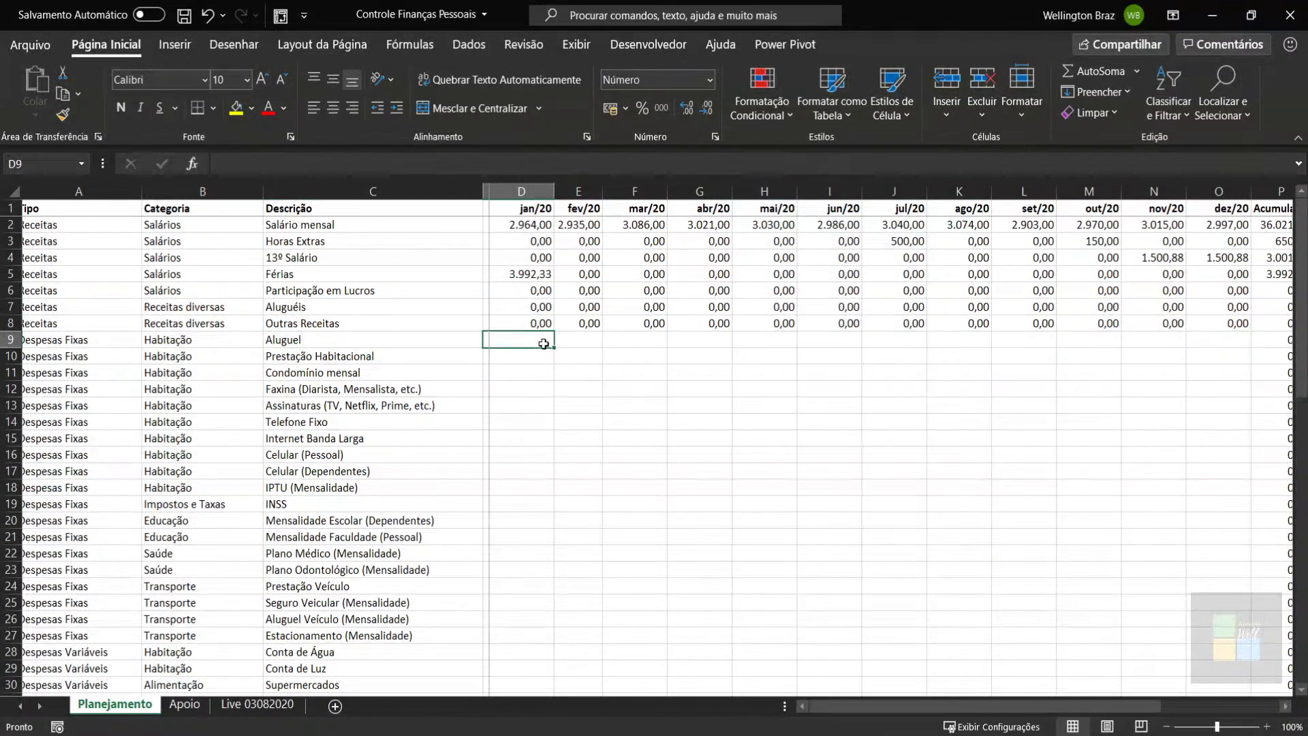
pyautogui.press('Left')
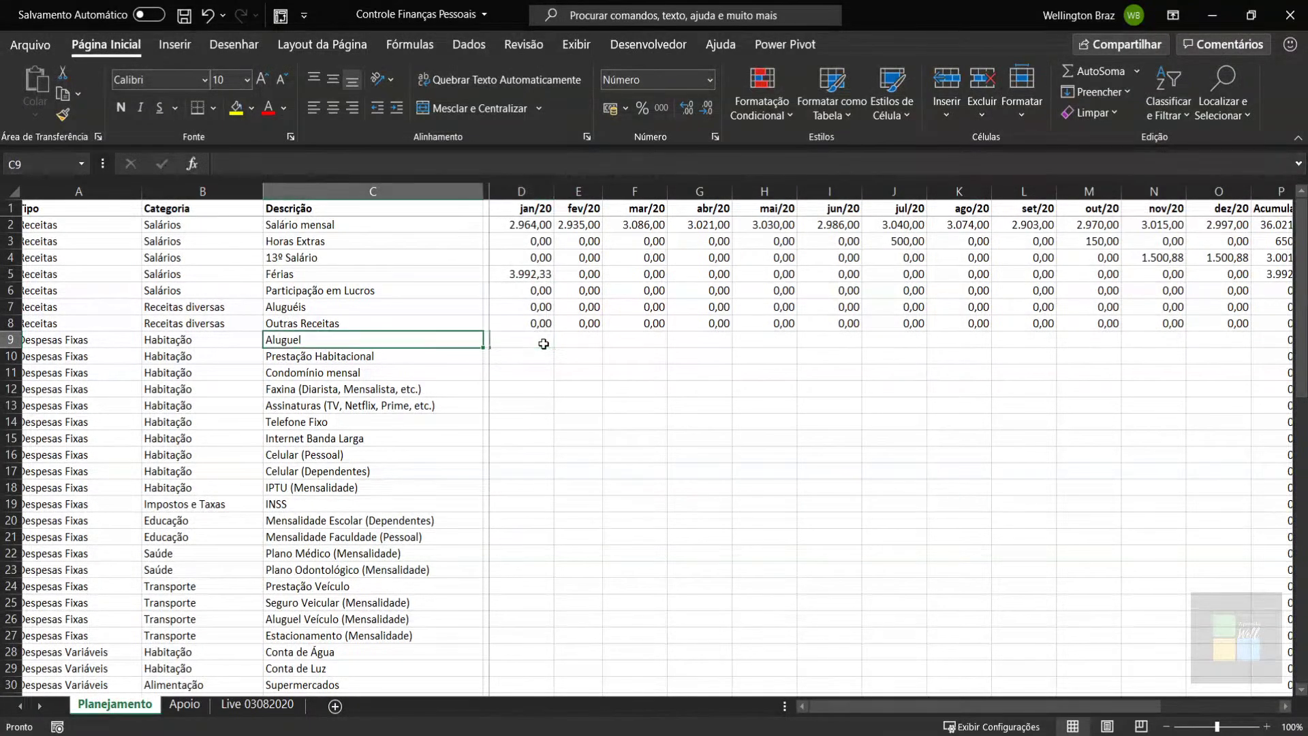
pyautogui.press('Left')
pyautogui.press('Left')
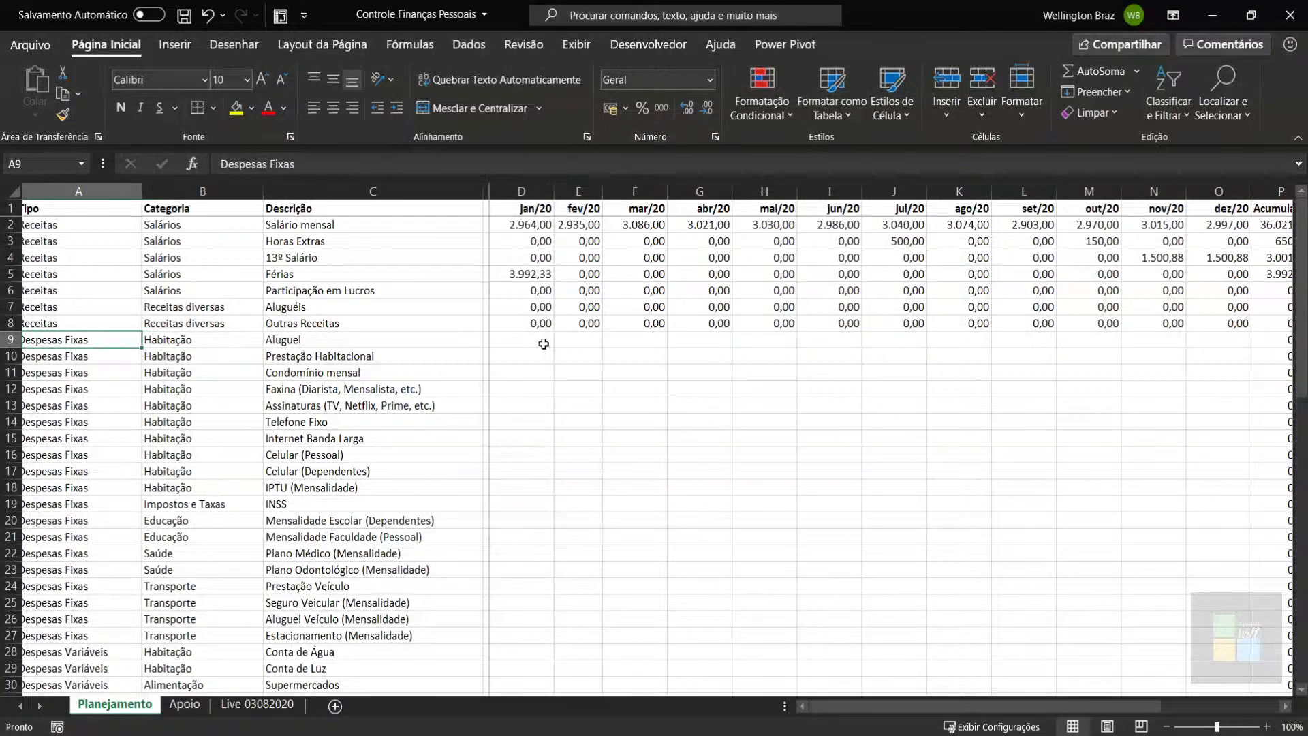
pyautogui.hotkey('ctrl', 'Down')
pyautogui.hotkey('ctrl', 'Up')
pyautogui.press('Right')
pyautogui.press('Right')
pyautogui.press('Right')
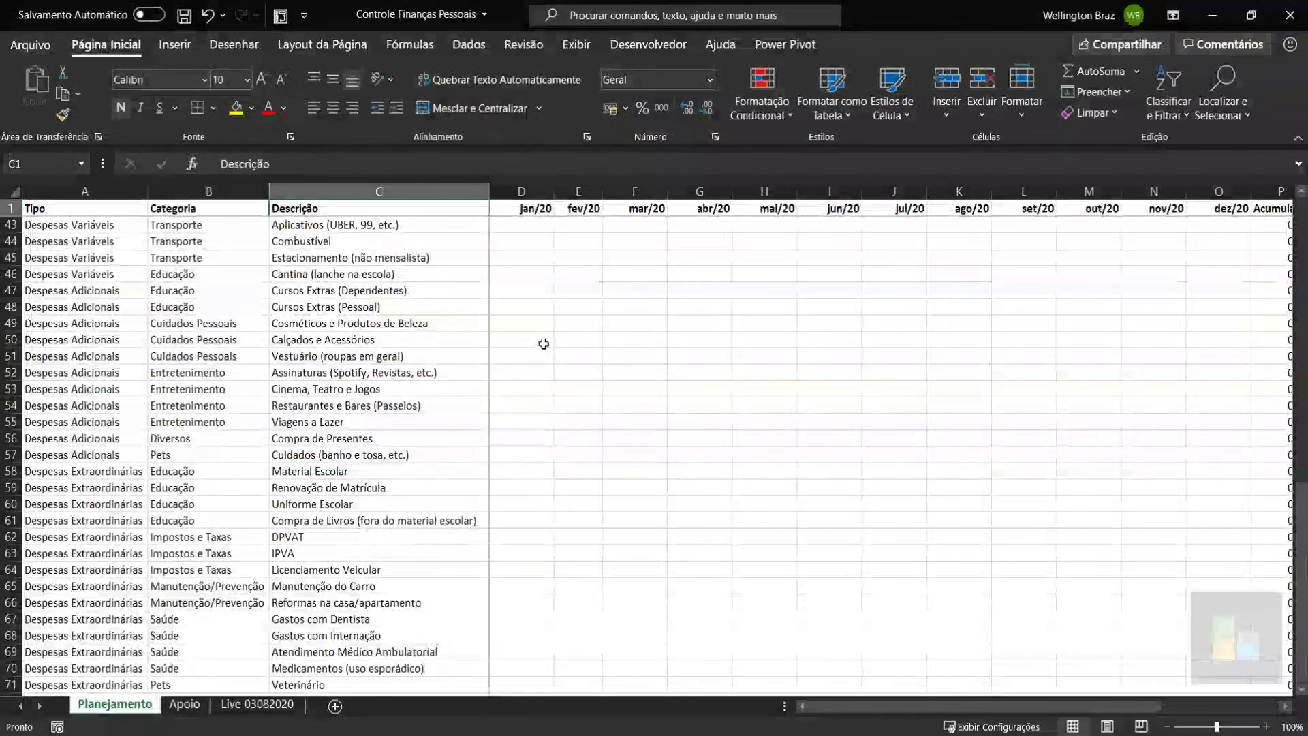
pyautogui.press('Down')
pyautogui.hotkey('ctrl', 'Down')
pyautogui.press('Down')
pyautogui.press('Left')
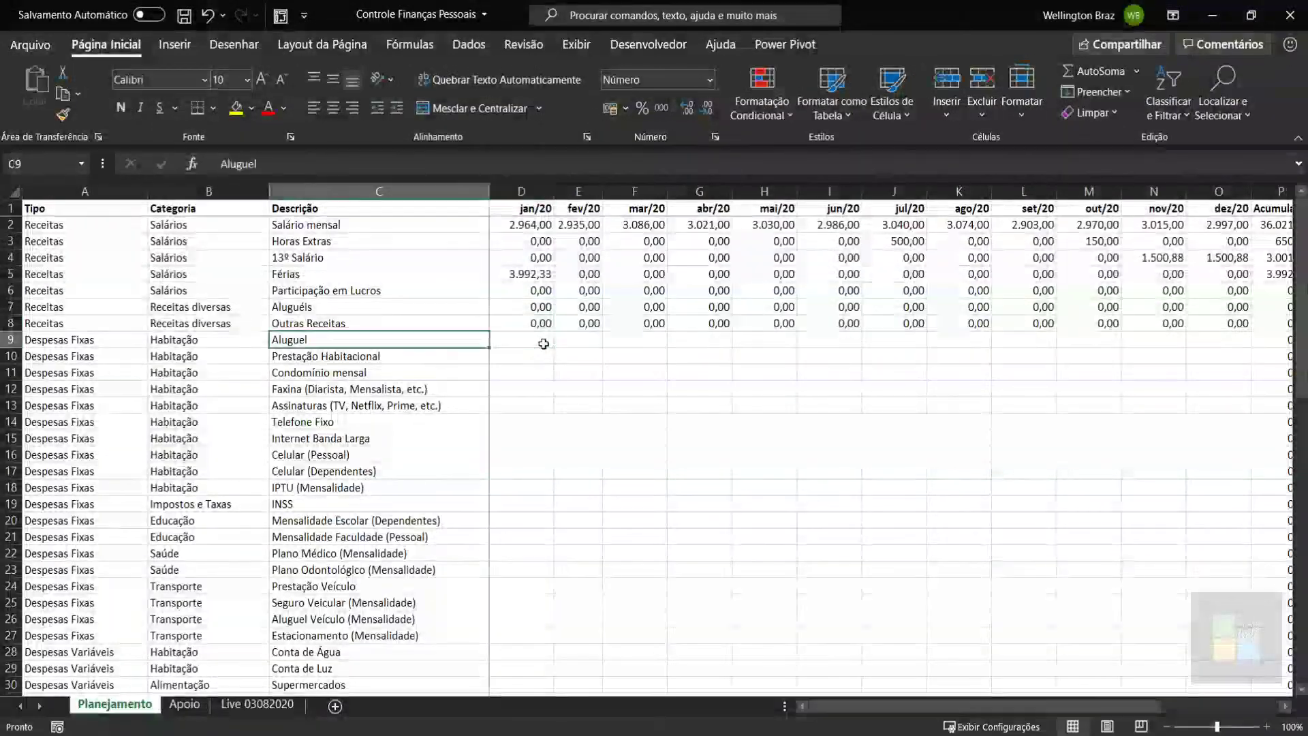
pyautogui.press('Right')
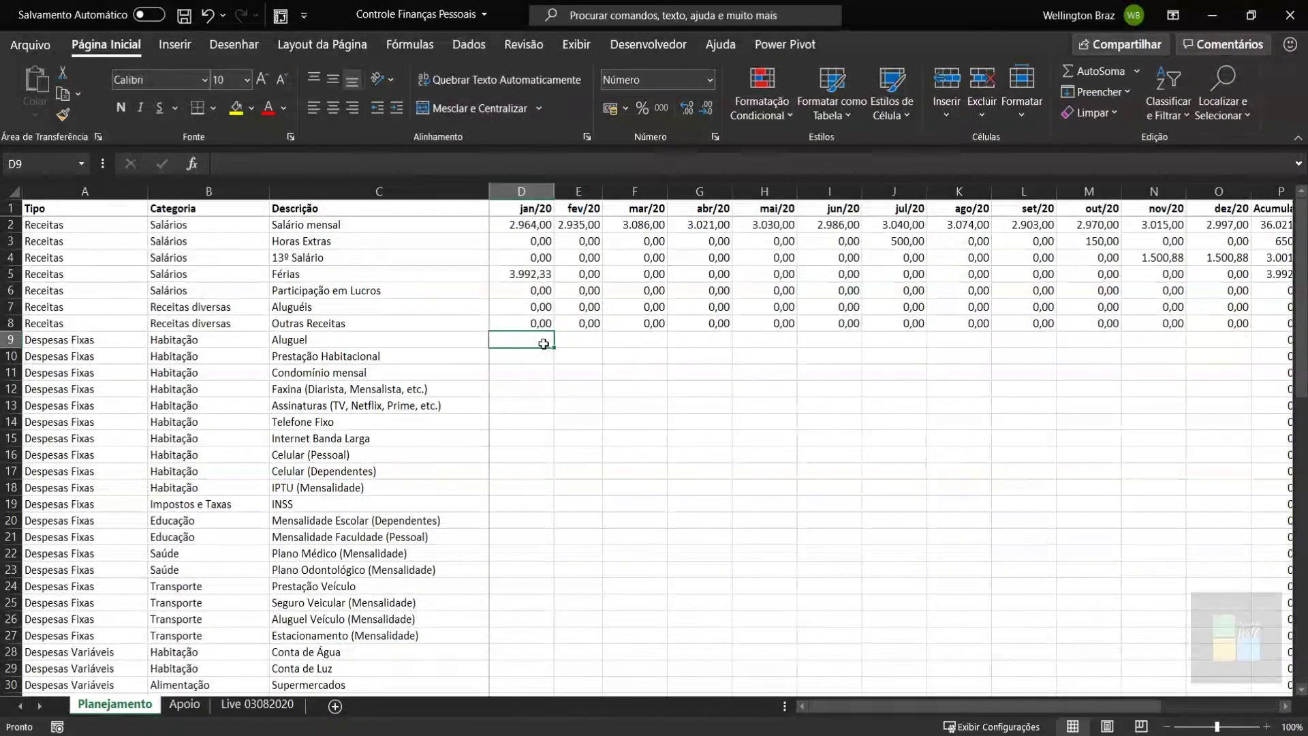
# Step: Fill all monthly expense cells D9:O71 with the random-value formula =ALEATÓRIOENTRE(0;450)
pyautogui.hotkey('ctrl', 'shift', 'Up')
pyautogui.hotkey('ctrl', 'shift', 'Up')
pyautogui.scroll(-10, 543, 343)
pyautogui.hotkey('shift', 'Down')
pyautogui.hotkey('shift', 'Down')
pyautogui.hotkey('shift', 'Down')
pyautogui.hotkey('shift', 'Down')
pyautogui.hotkey('shift', 'Down')
pyautogui.hotkey('shift', 'Down')
pyautogui.hotkey('shift', 'Down')
pyautogui.hotkey('shift', 'Down')
pyautogui.hotkey('shift', 'Down')
pyautogui.hotkey('shift', 'Down')
pyautogui.hotkey('shift', 'Down')
pyautogui.hotkey('shift', 'Down')
pyautogui.hotkey('shift', 'Down')
pyautogui.hotkey('shift', 'Down')
pyautogui.hotkey('shift', 'Down')
pyautogui.hotkey('shift', 'Down')
pyautogui.hotkey('shift', 'Down')
pyautogui.hotkey('shift', 'Down')
pyautogui.hotkey('shift', 'Down')
pyautogui.hotkey('shift', 'Down')
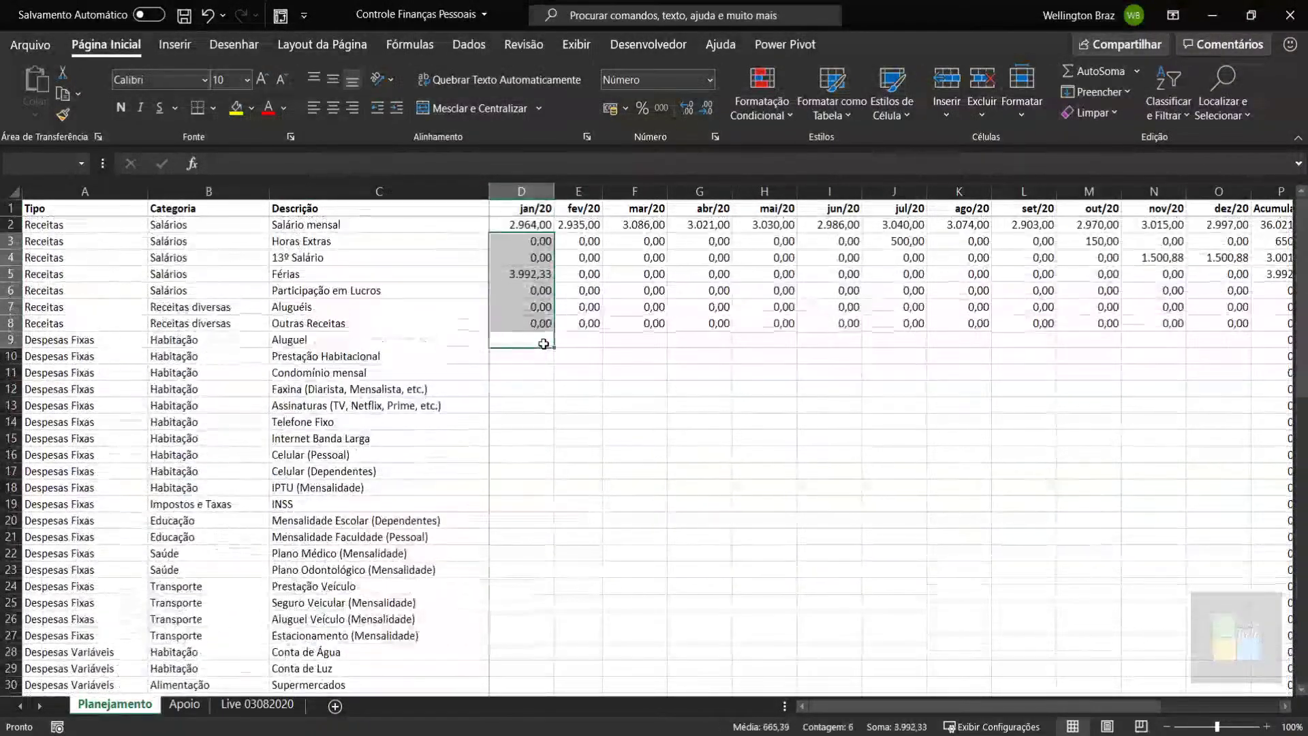
pyautogui.hotkey('shift', 'Down')
pyautogui.hotkey('shift', 'Down')
pyautogui.hotkey('shift', 'Down')
pyautogui.hotkey('shift', 'Down')
pyautogui.hotkey('shift', 'Down')
pyautogui.hotkey('shift', 'Down')
pyautogui.hotkey('shift', 'Down')
pyautogui.hotkey('shift', 'Down')
pyautogui.hotkey('shift', 'Down')
pyautogui.hotkey('shift', 'Down')
pyautogui.hotkey('shift', 'Down')
pyautogui.hotkey('shift', 'Down')
pyautogui.hotkey('shift', 'Down')
pyautogui.hotkey('shift', 'Down')
pyautogui.hotkey('shift', 'Down')
pyautogui.hotkey('shift', 'Down')
pyautogui.hotkey('shift', 'Down')
pyautogui.hotkey('shift', 'Down')
pyautogui.hotkey('shift', 'Down')
pyautogui.hotkey('shift', 'Down')
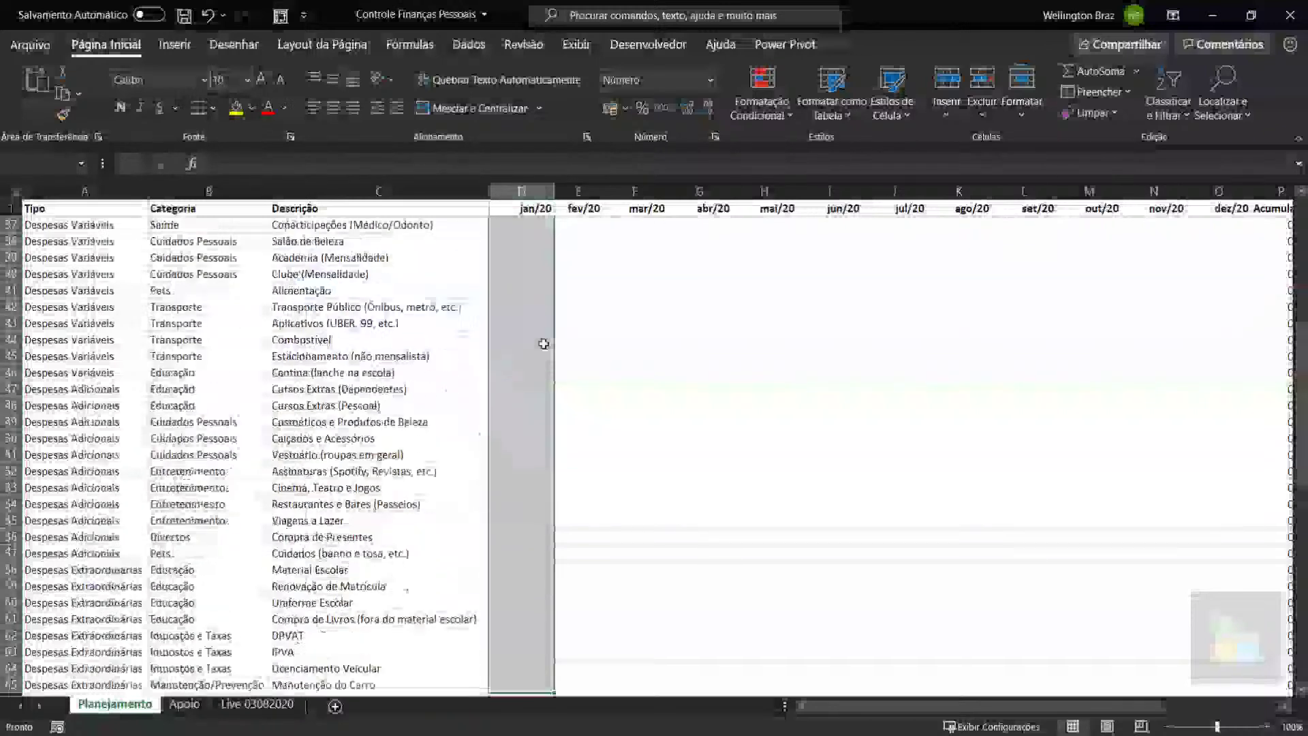
pyautogui.hotkey('shift', 'Down')
pyautogui.hotkey('shift', 'Right')
pyautogui.hotkey('shift', 'Right')
pyautogui.hotkey('shift', 'Right')
pyautogui.hotkey('shift', 'Right')
pyautogui.hotkey('shift', 'Right')
pyautogui.hotkey('shift', 'Right')
pyautogui.hotkey('shift', 'Right')
pyautogui.hotkey('shift', 'Right')
pyautogui.hotkey('shift', 'Right')
pyautogui.hotkey('shift', 'Right')
pyautogui.hotkey('shift', 'Right')
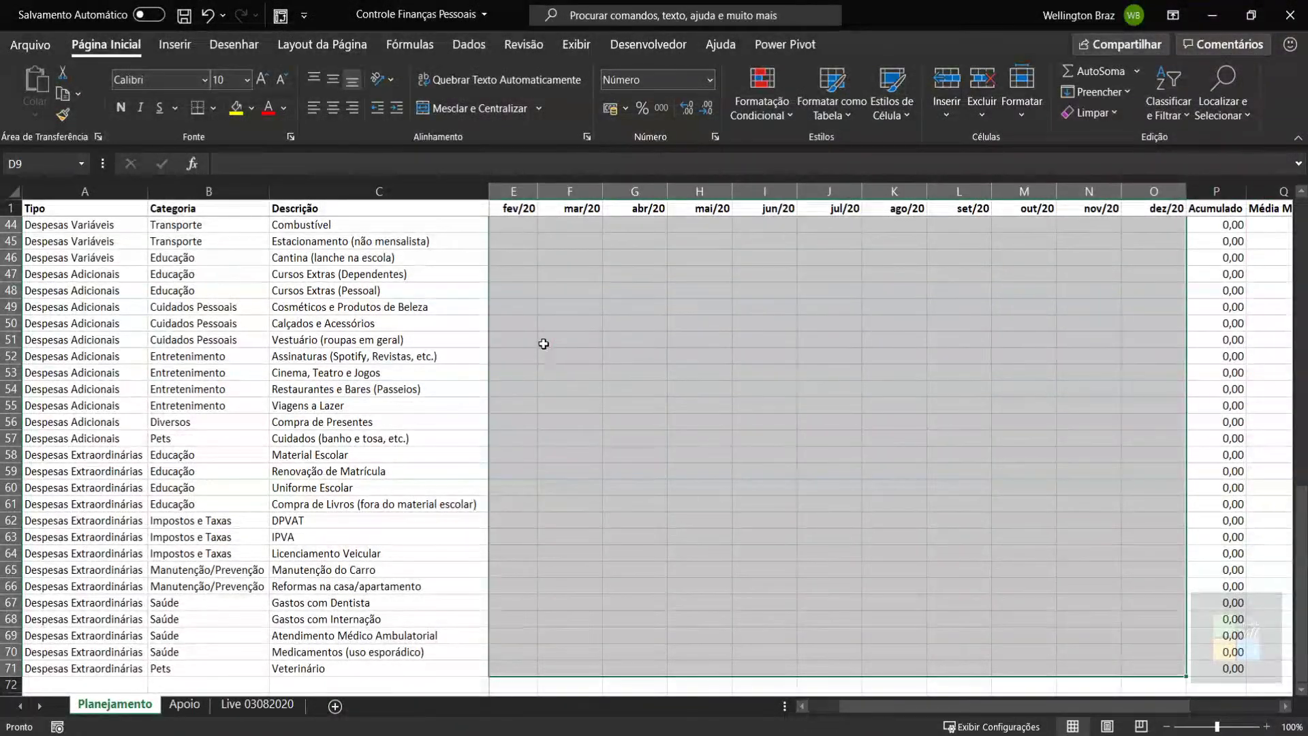
pyautogui.press('BackSpace')
pyautogui.write('=alea')
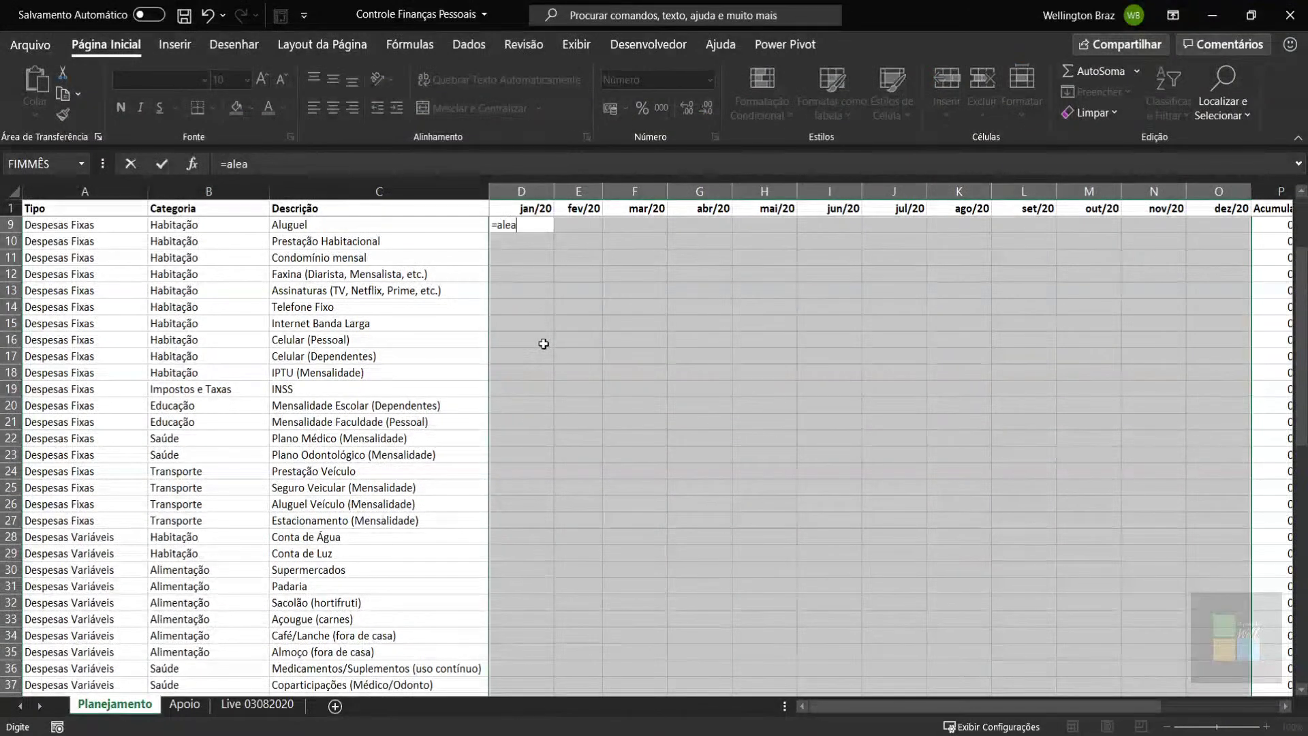
pyautogui.press('Down')
pyautogui.press('Tab')
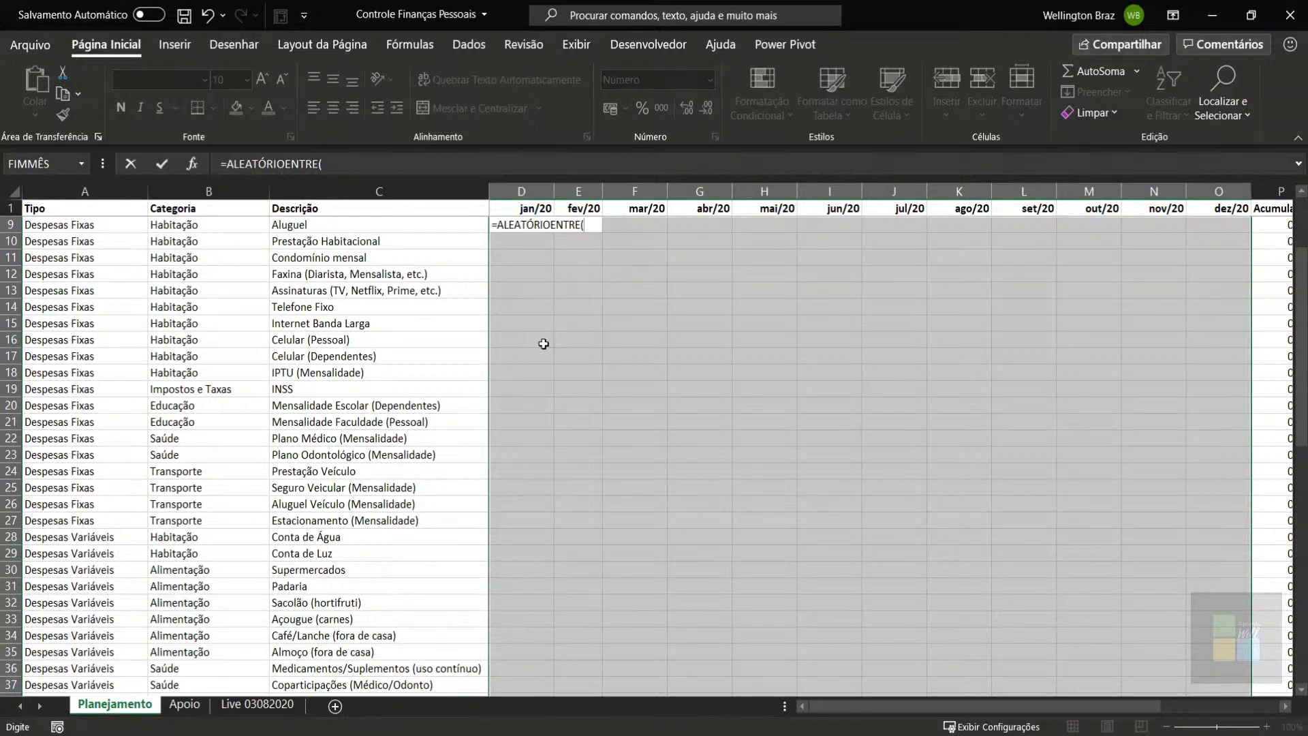
pyautogui.write('0')
pyautogui.write('450')
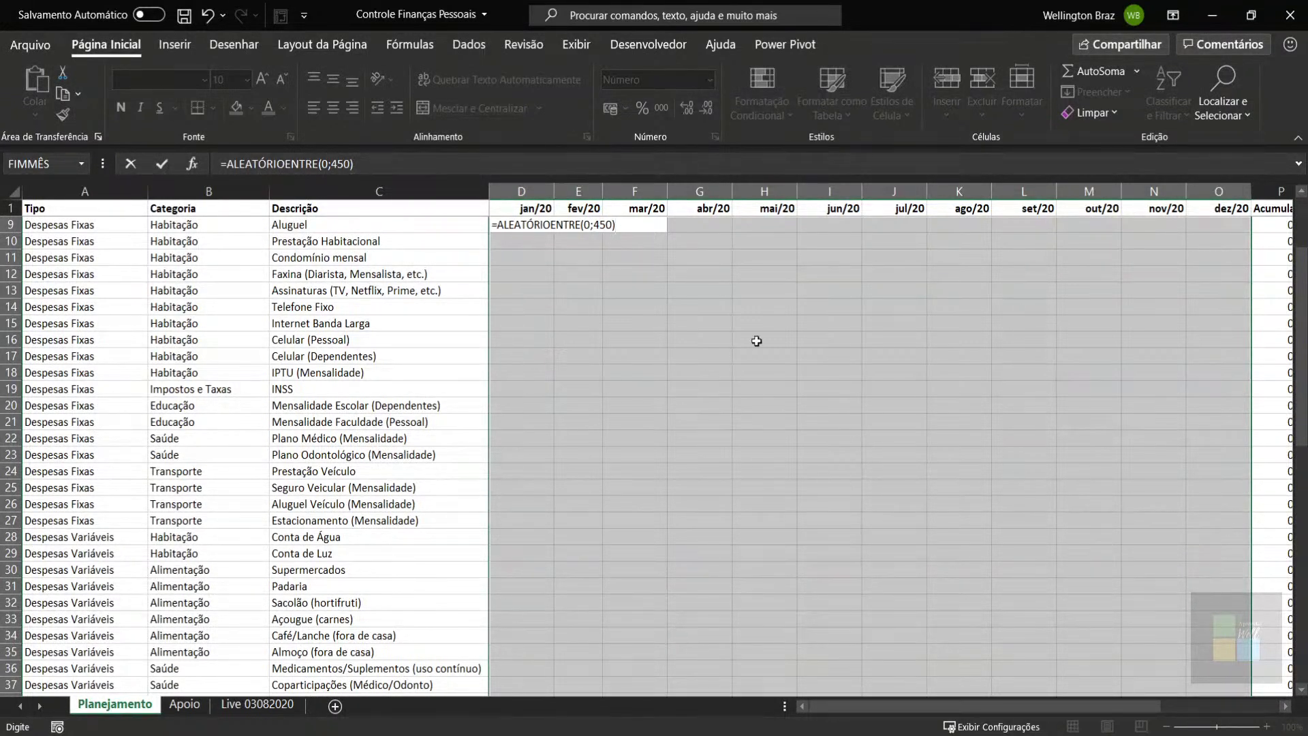
pyautogui.hotkey('ctrl', 'Return')
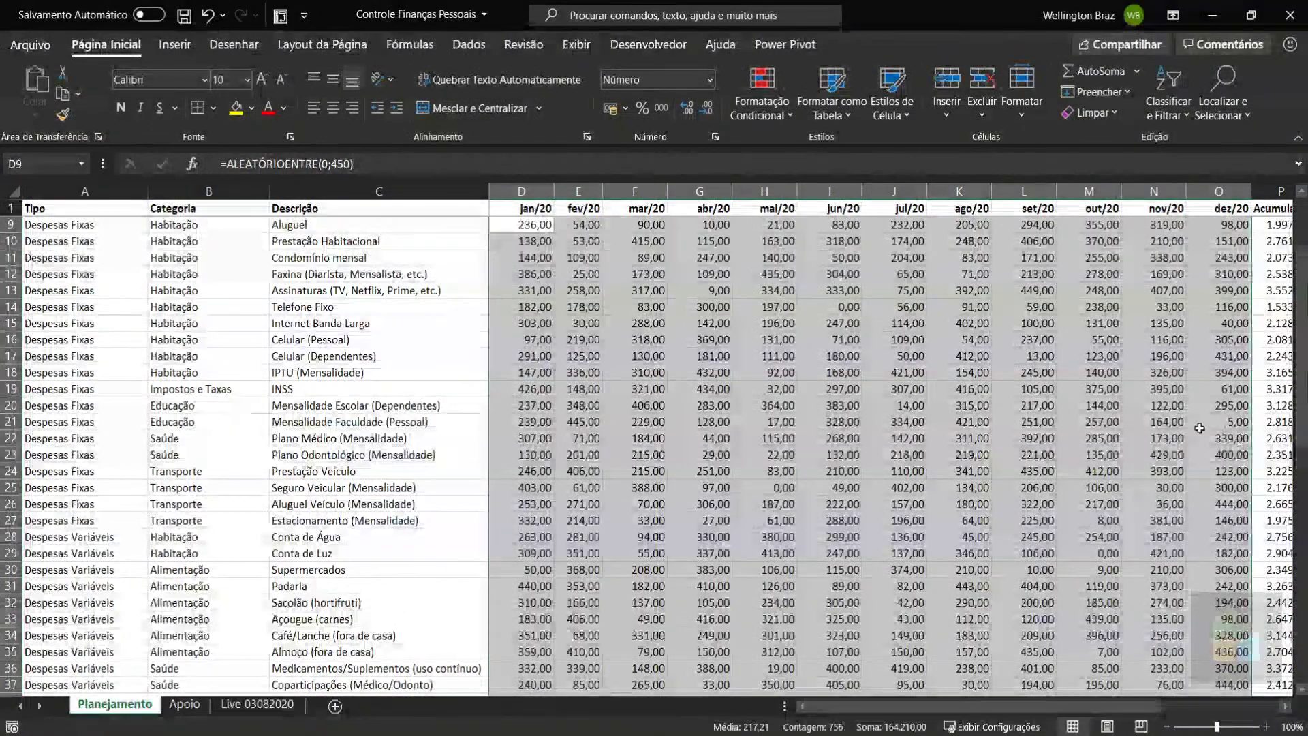
# Step: Replace the random-number formulas in D9:O71 with their fixed values by copying and pasting values only over the same range
pyautogui.scroll(-3, 1145, 470)
pyautogui.scroll(-6, 1080, 495)
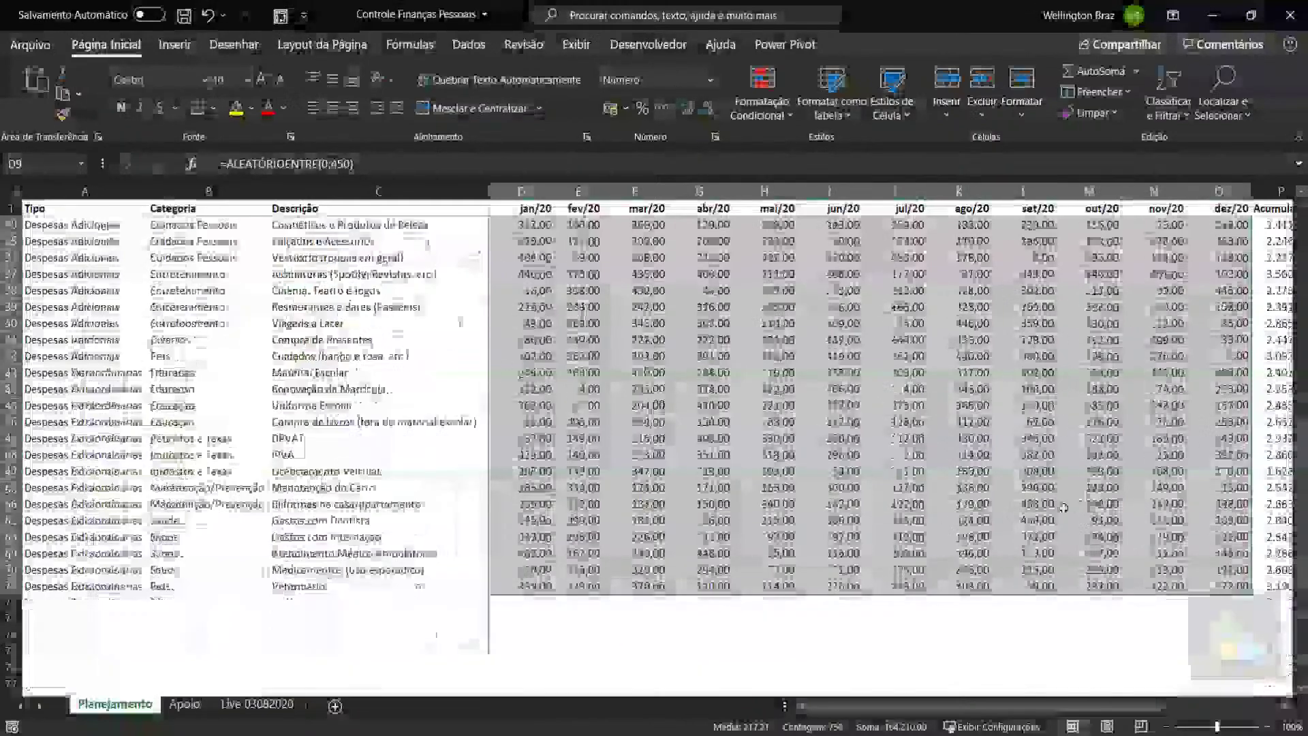
pyautogui.scroll(16, 1063, 503)
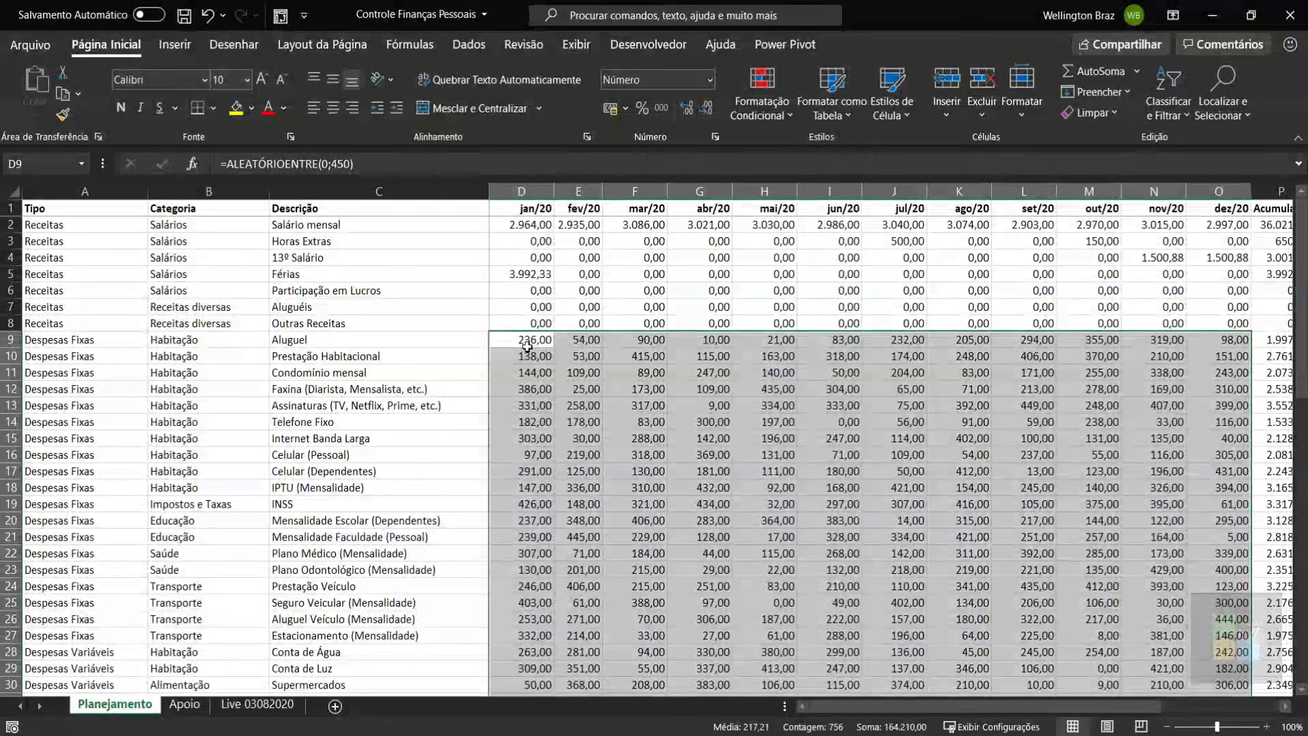
pyautogui.hotkey('ctrl', 'c')
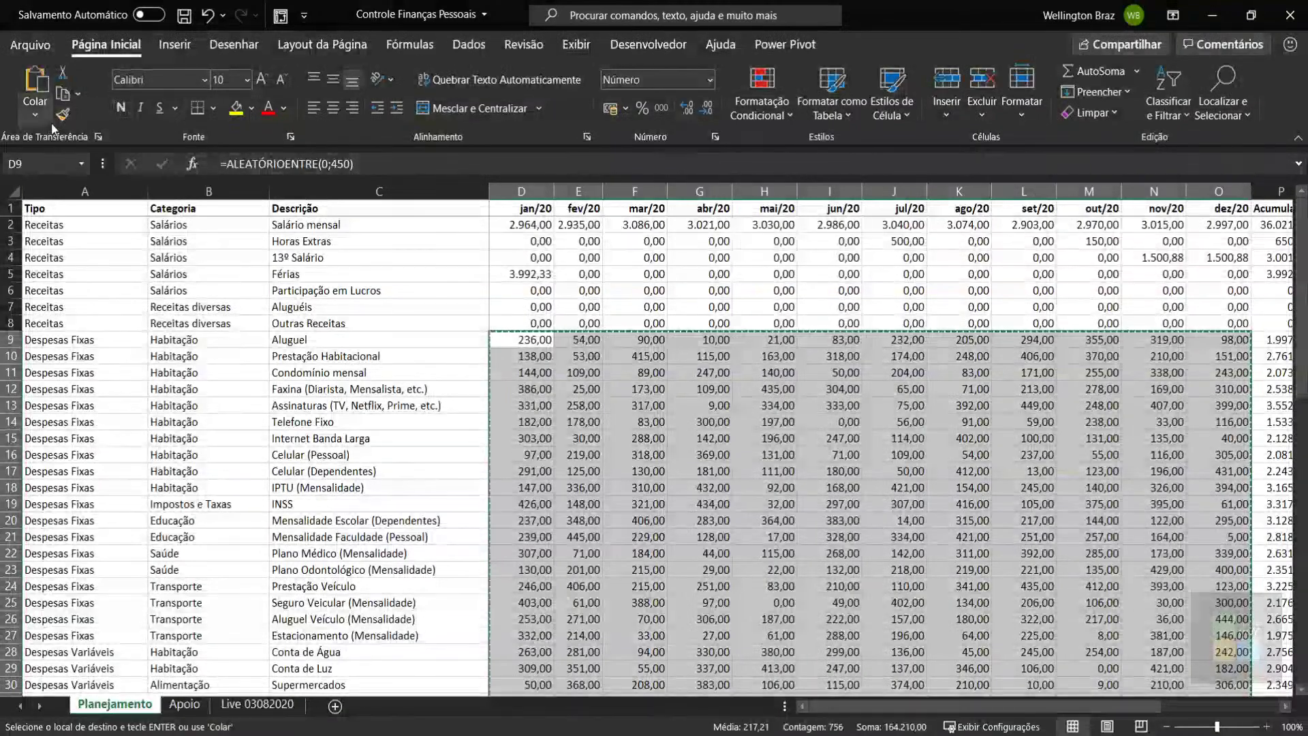
pyautogui.click(37, 259)
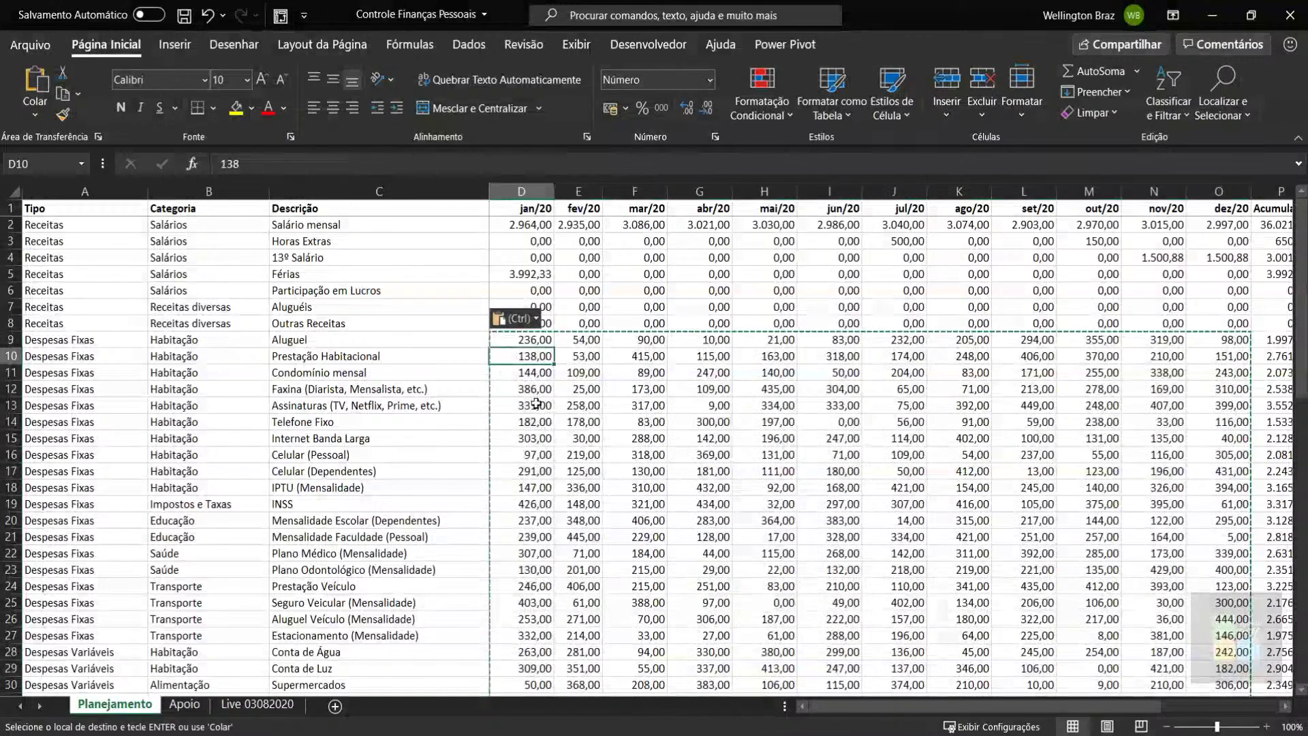
pyautogui.click(579, 404)
pyautogui.press('Escape')
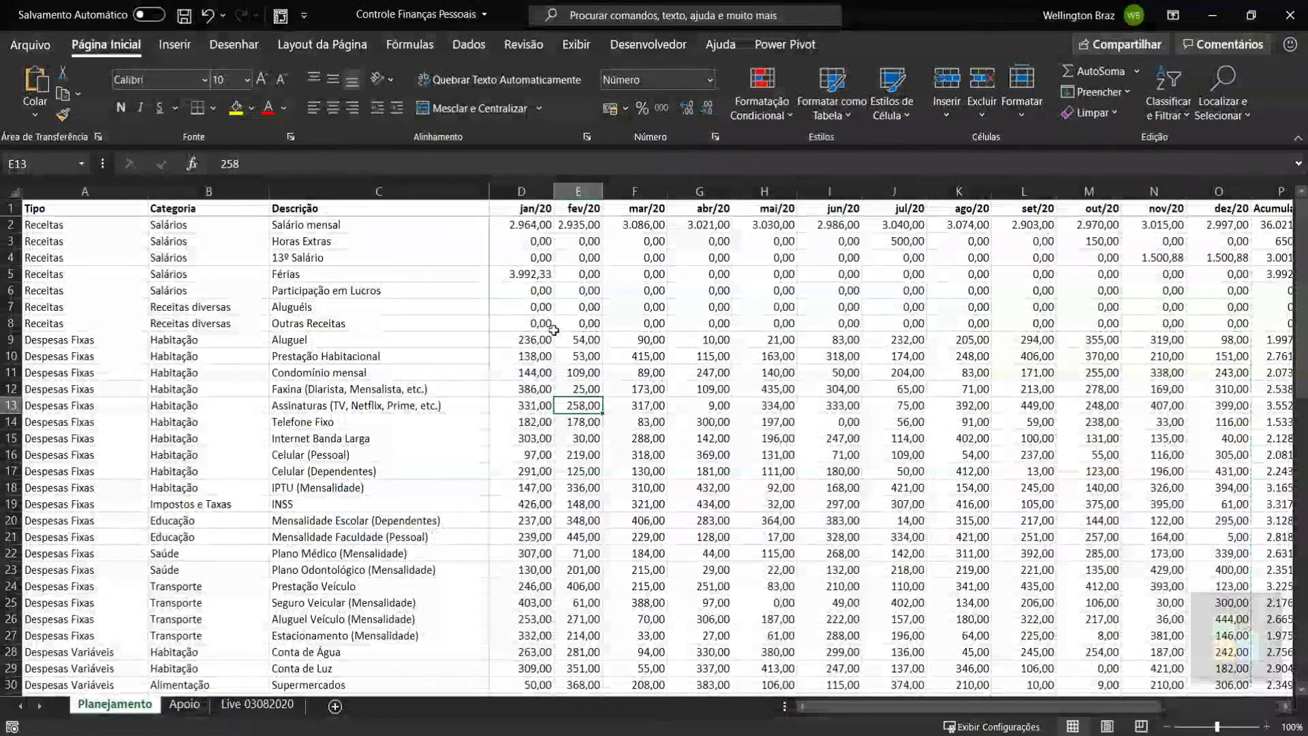
# Step: Review the fixed expense values in the jan/20 column from Aluguel through the last expense row
pyautogui.click(526, 343)
pyautogui.hotkey('shift', 'Left')
pyautogui.hotkey('ctrl', 'Up')
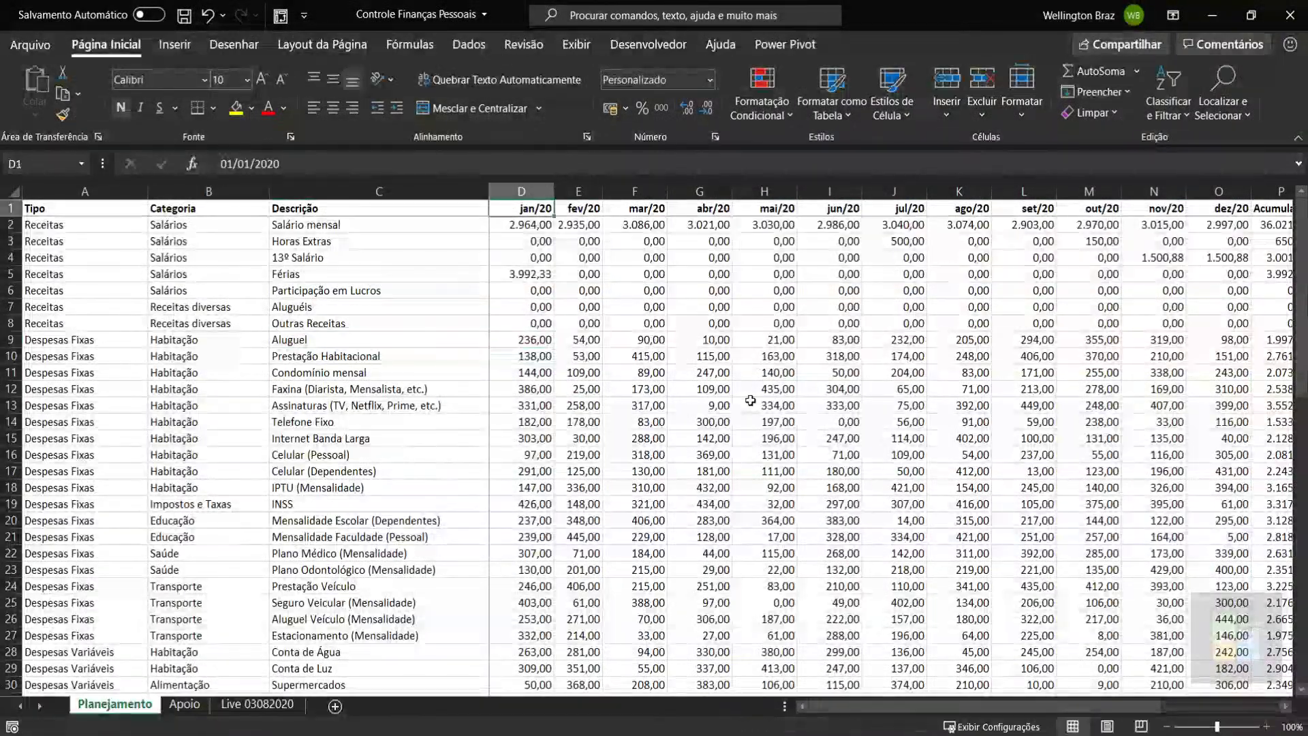
pyautogui.hotkey('ctrl', 'Up')
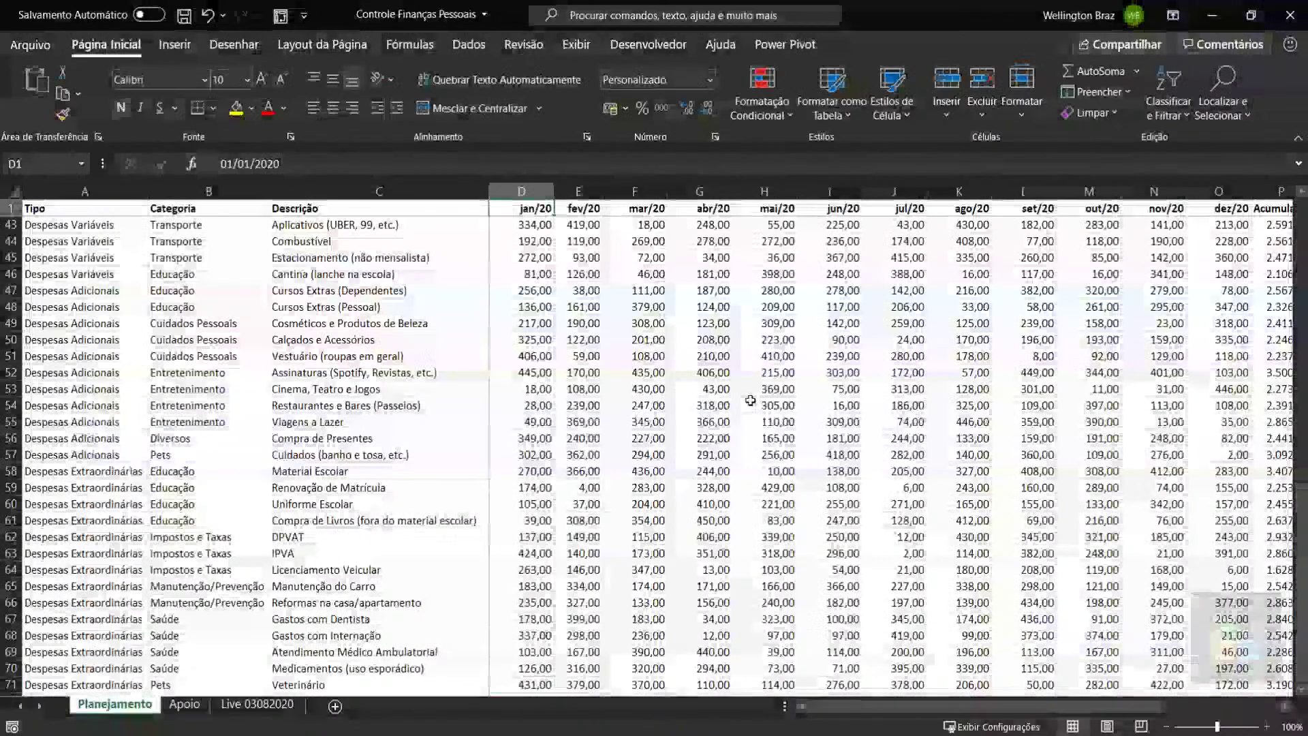
pyautogui.press('Down')
pyautogui.press('Down')
pyautogui.press('Down')
pyautogui.press('Down')
pyautogui.press('Down')
pyautogui.press('Down')
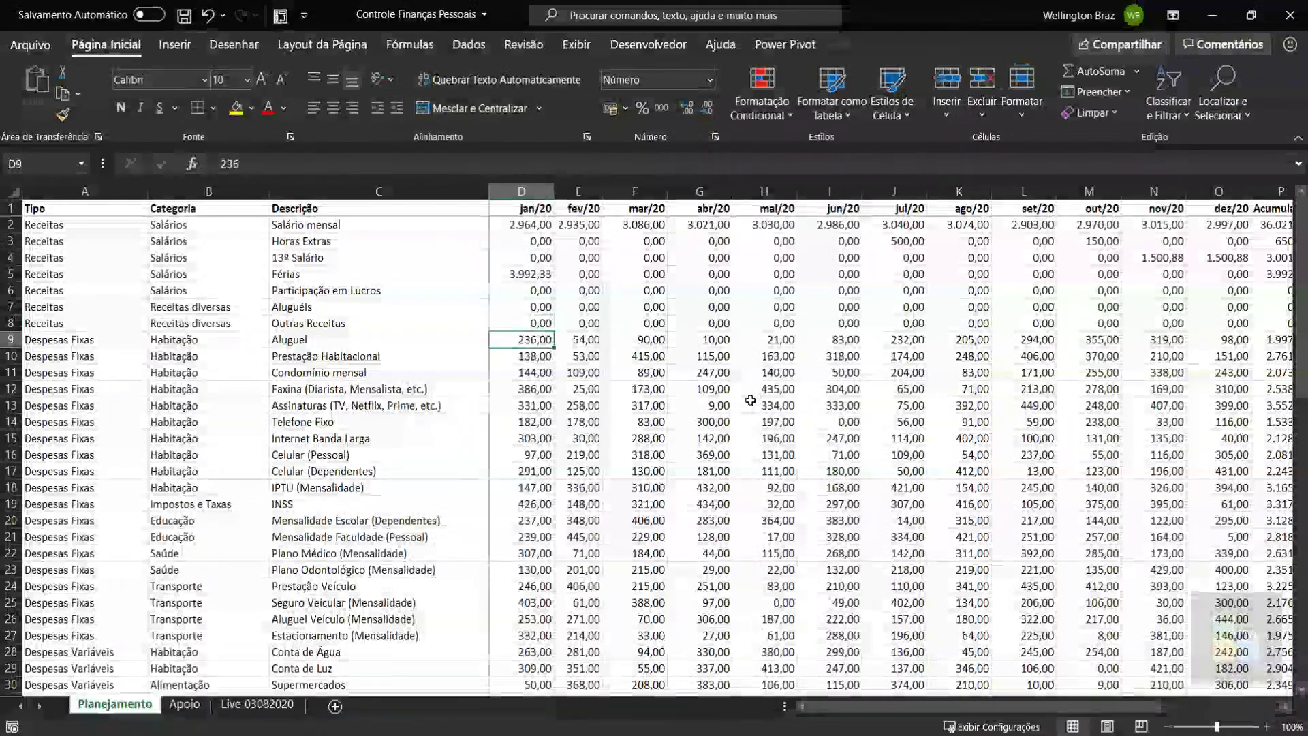
pyautogui.press('Right')
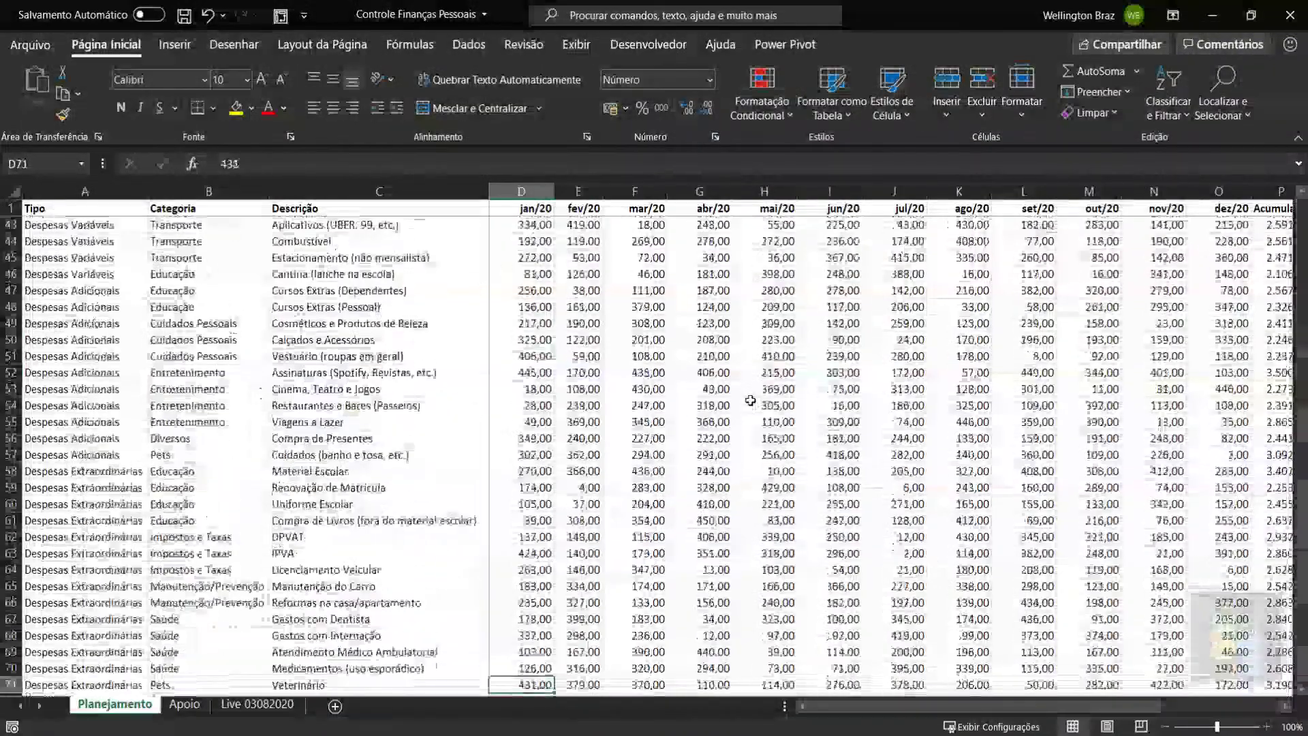
pyautogui.press('Up')
pyautogui.press('Up')
pyautogui.press('Up')
pyautogui.press('Up')
pyautogui.press('Up')
pyautogui.press('Up')
pyautogui.press('Up')
pyautogui.press('Up')
pyautogui.press('Up')
pyautogui.press('Up')
pyautogui.press('Up')
pyautogui.press('Up')
pyautogui.press('Up')
pyautogui.press('Up')
pyautogui.press('Up')
pyautogui.press('Up')
pyautogui.press('Up')
pyautogui.press('Up')
pyautogui.press('Up')
pyautogui.press('Up')
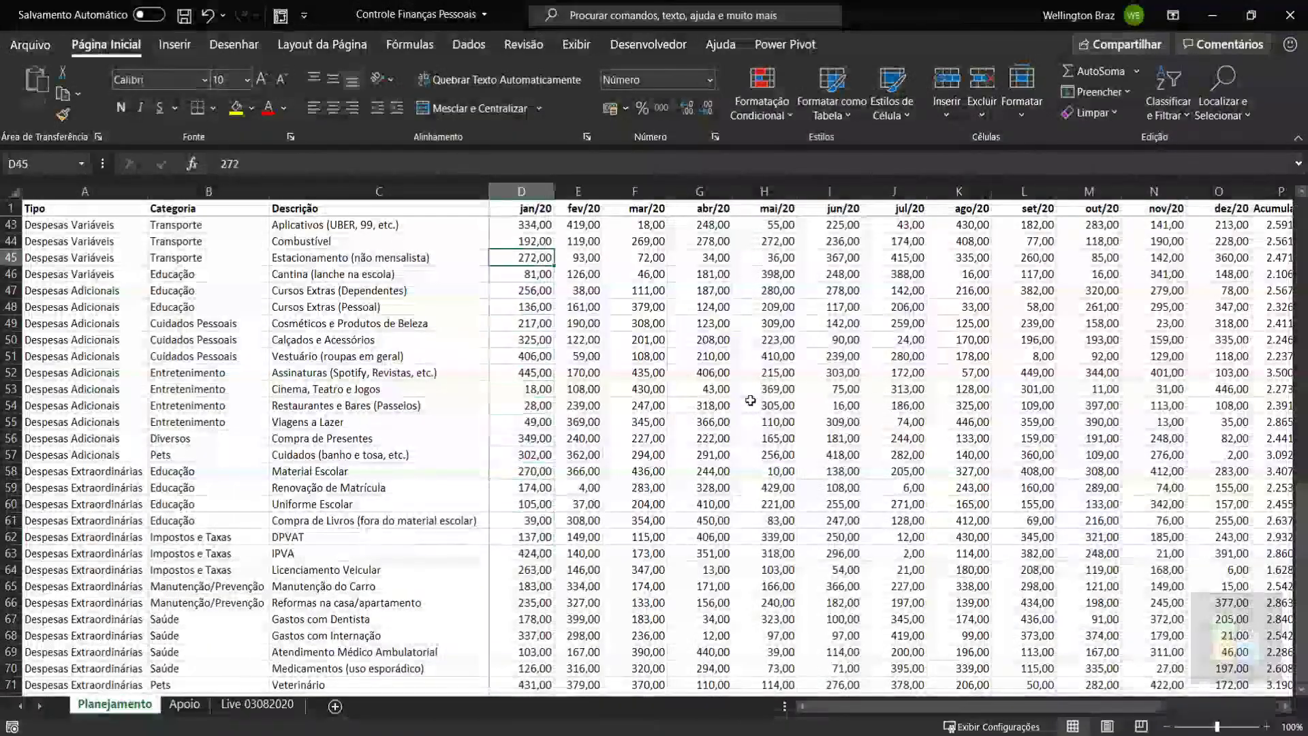
pyautogui.press('Up')
pyautogui.press('Up')
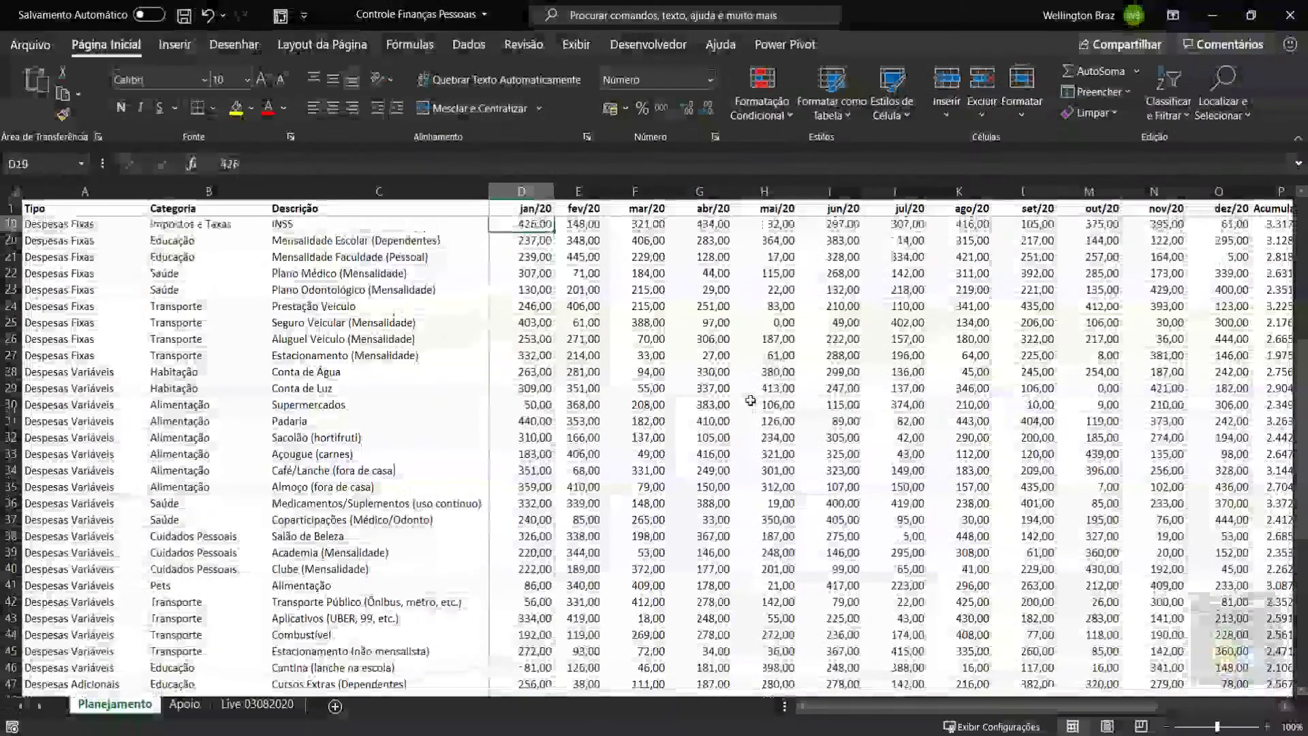
pyautogui.press('Down')
pyautogui.press('Down')
pyautogui.press('Down')
pyautogui.press('Down')
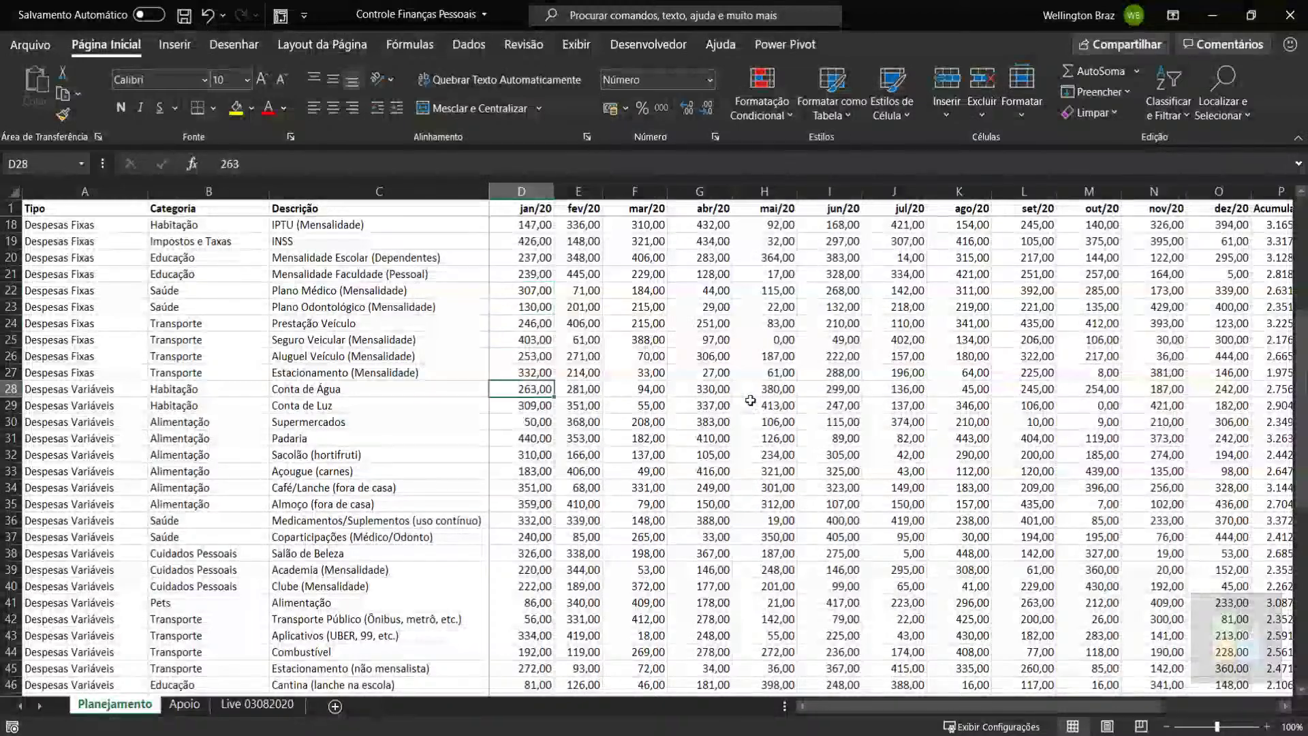
# Step: Check the remaining jan/20 expense values from Conta de Água down to Veterinário and return to the first rows
pyautogui.press('Down')
pyautogui.press('Down')
pyautogui.press('Down')
pyautogui.press('Down')
pyautogui.press('Down')
pyautogui.press('Down')
pyautogui.press('Down')
pyautogui.press('Down')
pyautogui.press('Down')
pyautogui.press('Down')
pyautogui.press('Down')
pyautogui.press('Down')
pyautogui.press('Down')
pyautogui.press('Down')
pyautogui.press('Down')
pyautogui.press('Down')
pyautogui.press('Down')
pyautogui.press('Down')
pyautogui.press('Down')
pyautogui.press('Down')
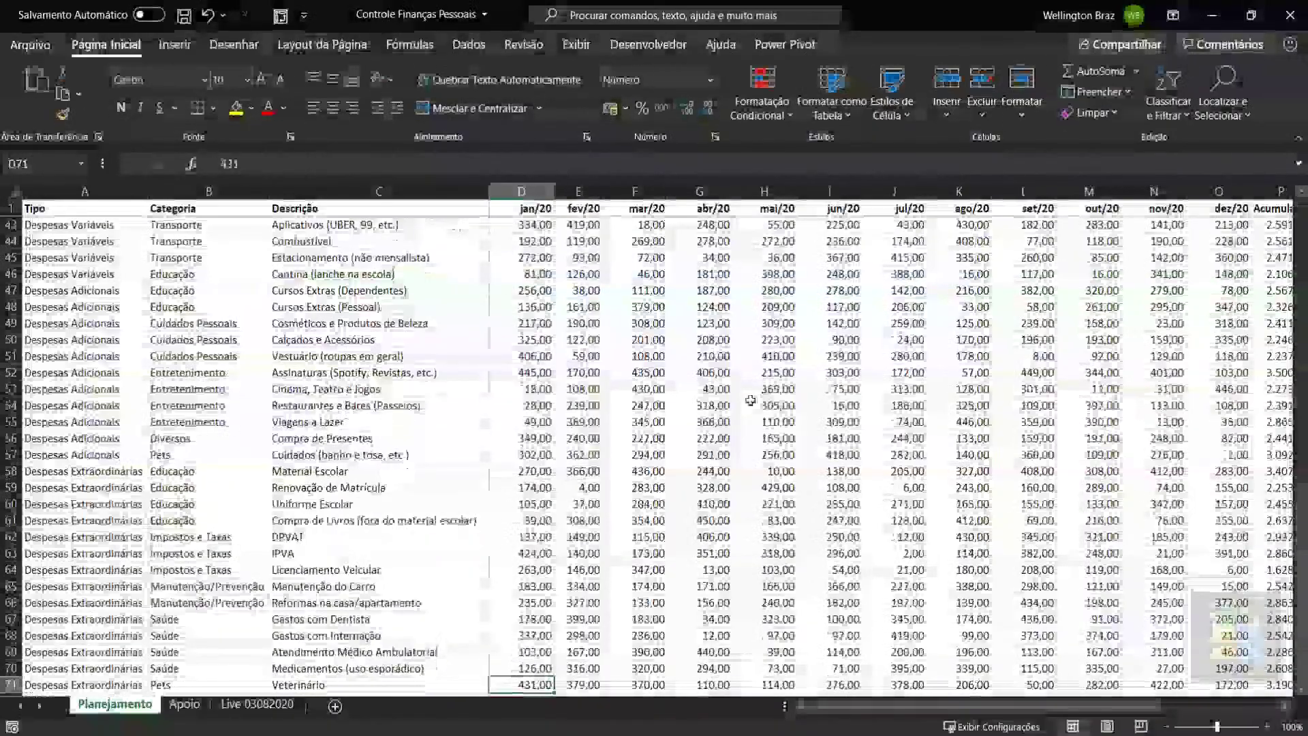
pyautogui.scroll(-2, 727, 418)
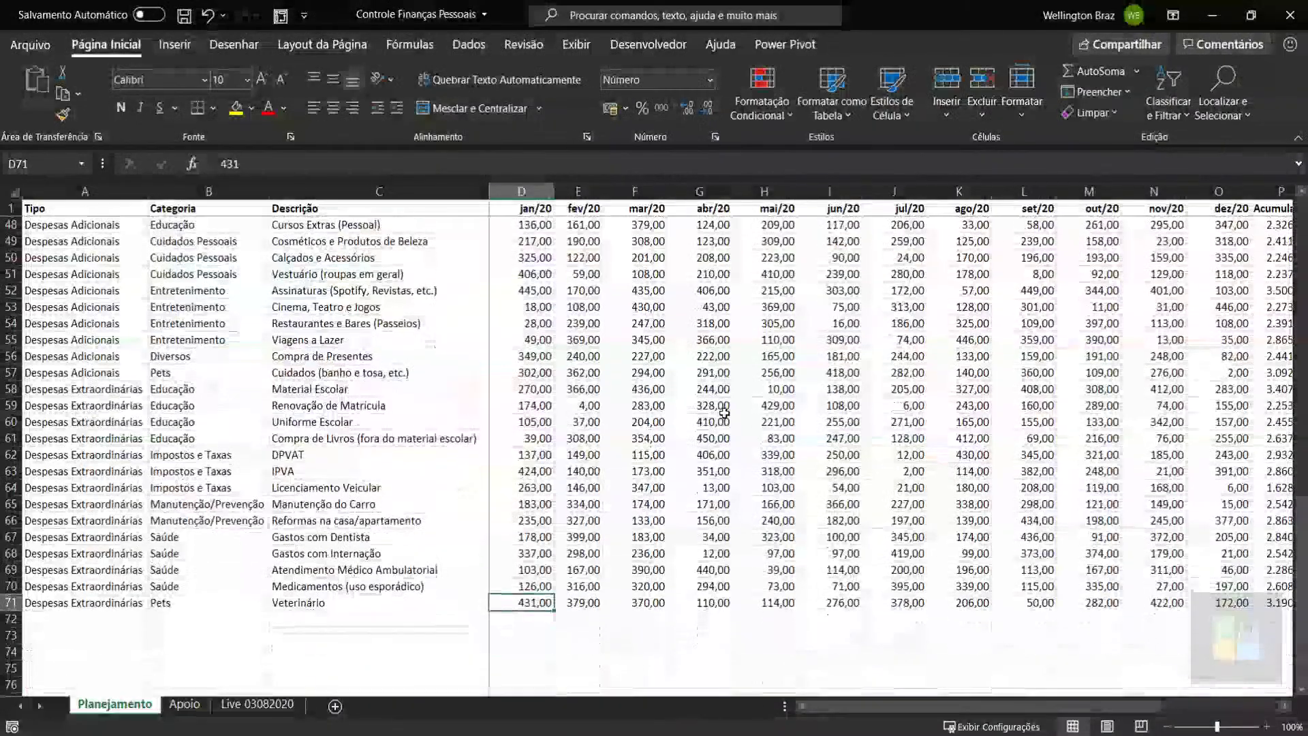
pyautogui.scroll(3, 725, 404)
pyautogui.scroll(4, 724, 404)
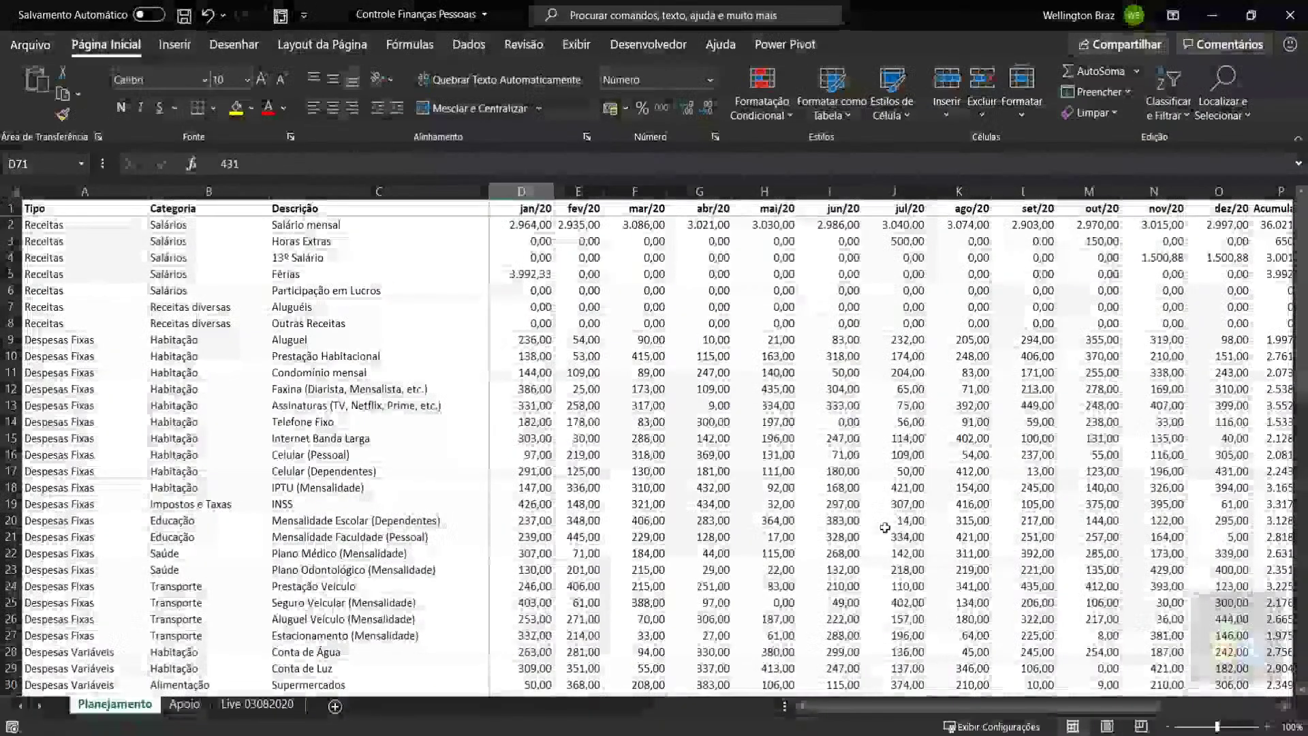
# Step: Examine the Acumulado, Média Mensal, Maior Valor and Menor Valor formulas of the income rows, especially Participação em Lucros
pyautogui.moveTo(1107, 712); pyautogui.dragTo(1215, 712)
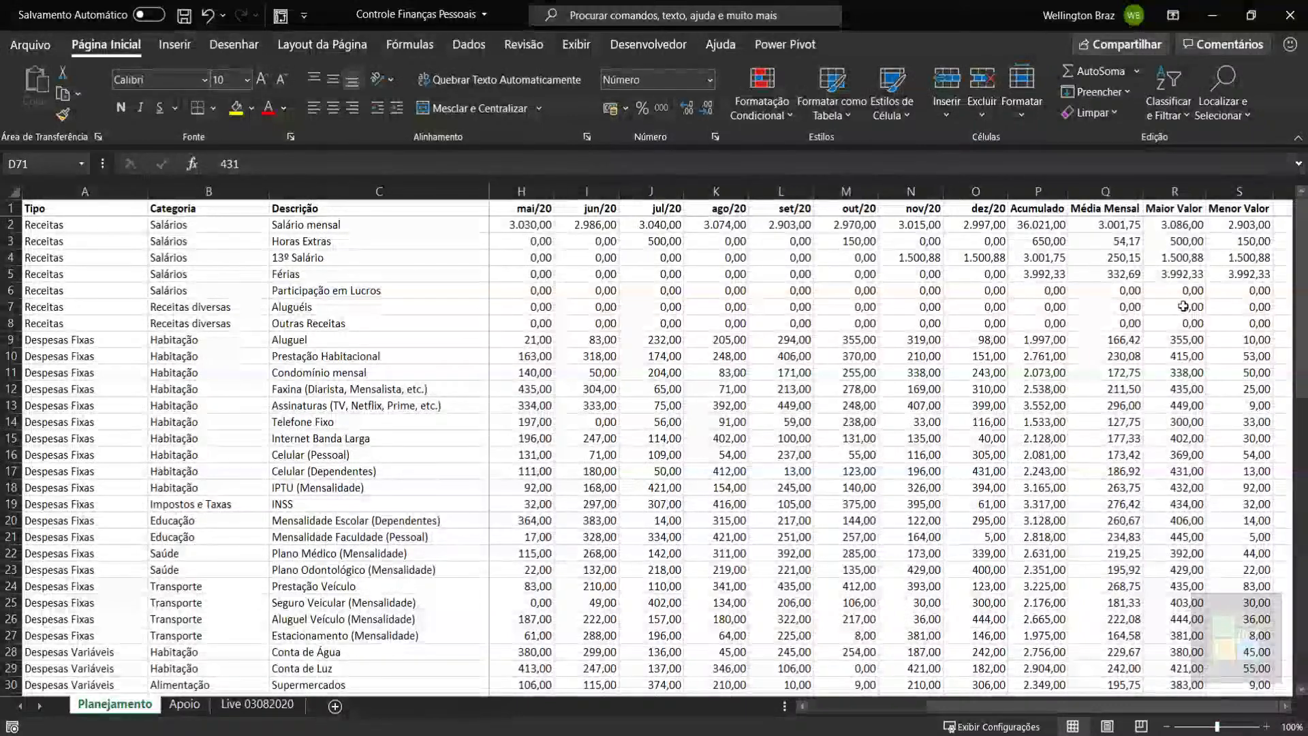
pyautogui.moveTo(1043, 256); pyautogui.dragTo(1045, 316)
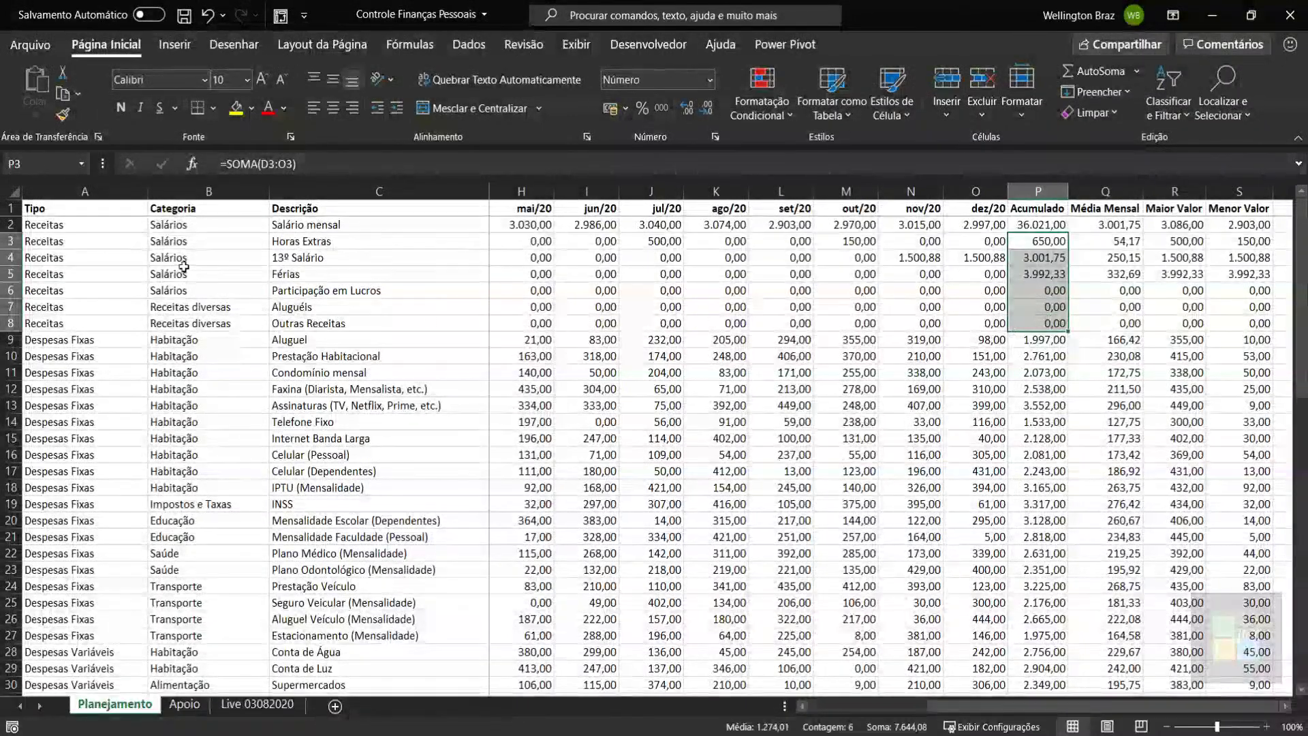
pyautogui.moveTo(281, 288); pyautogui.dragTo(896, 302)
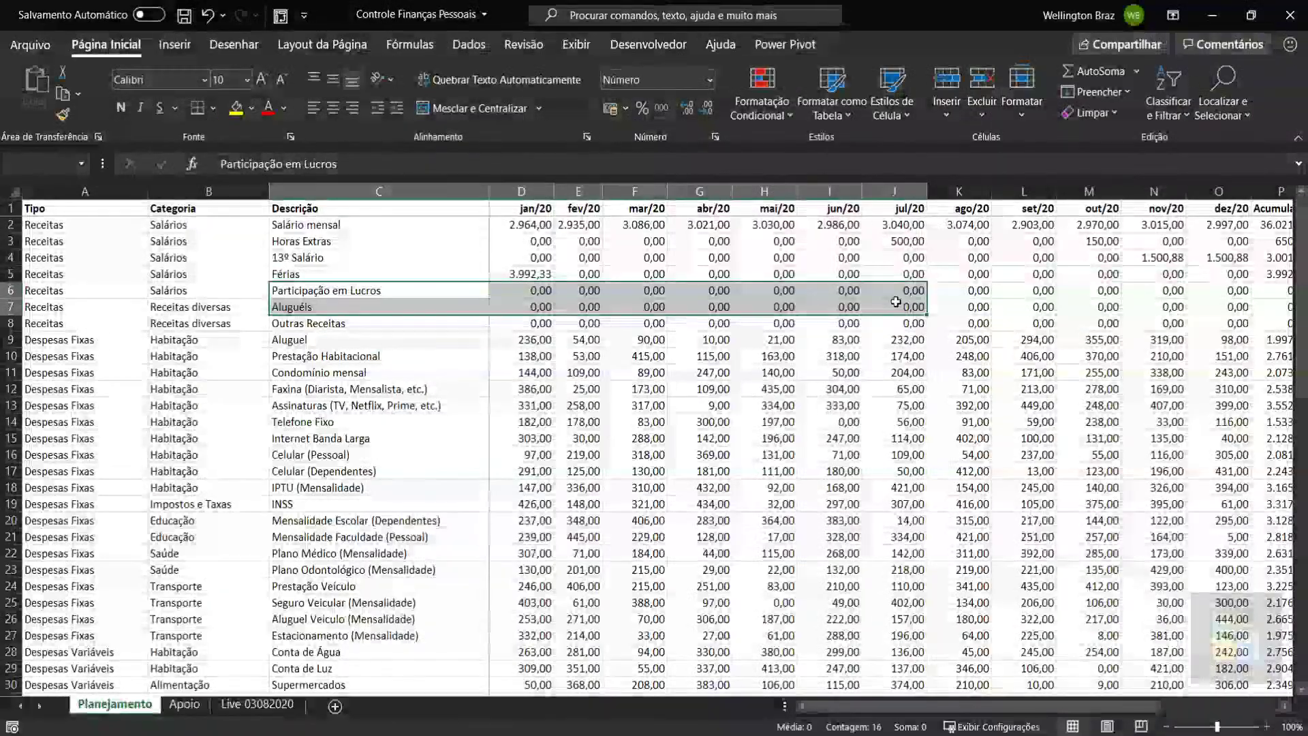
pyautogui.click(1270, 293)
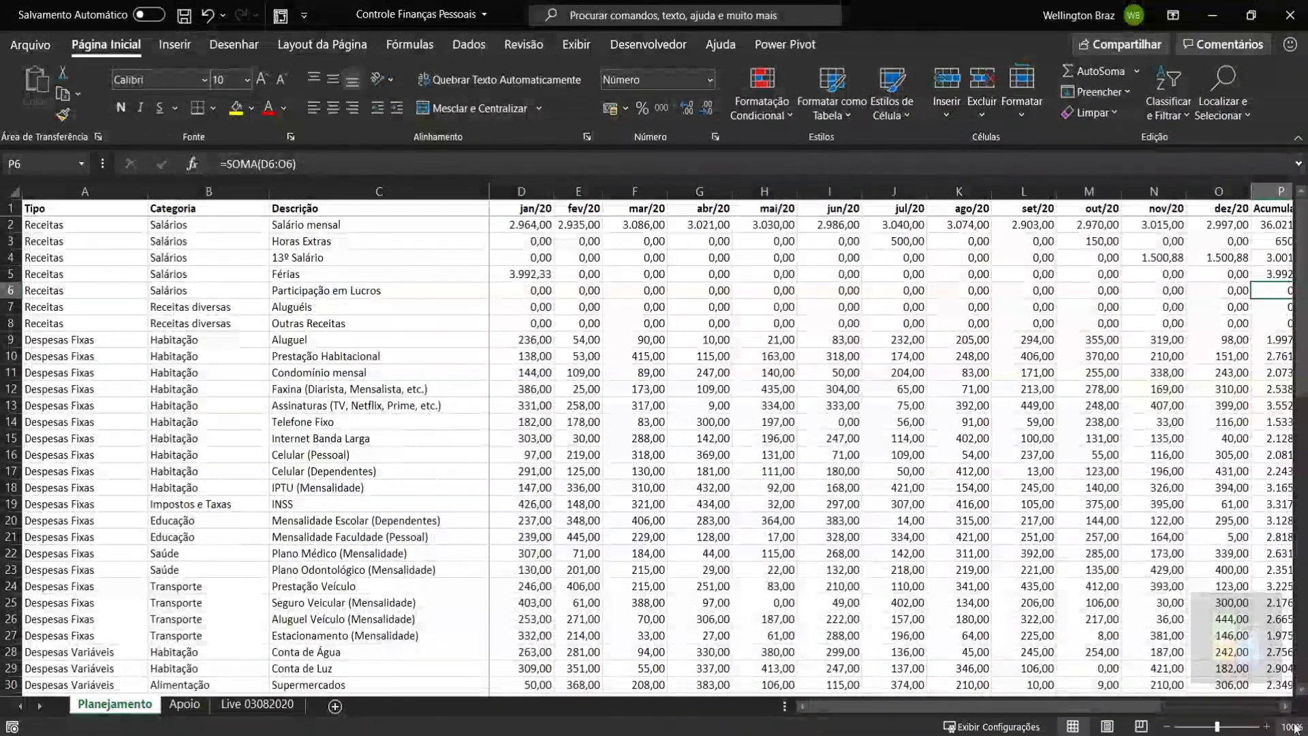
pyautogui.click(1285, 706)
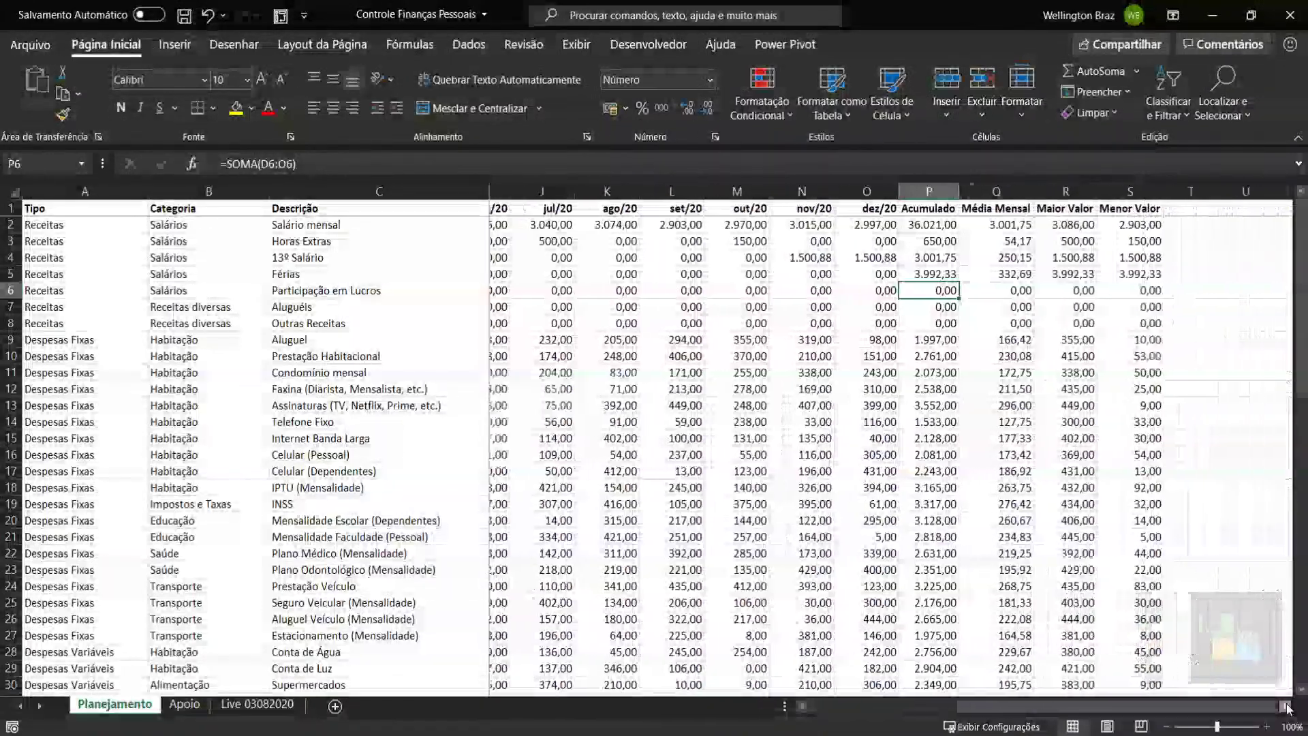
pyautogui.click(930, 291)
pyautogui.click(981, 293)
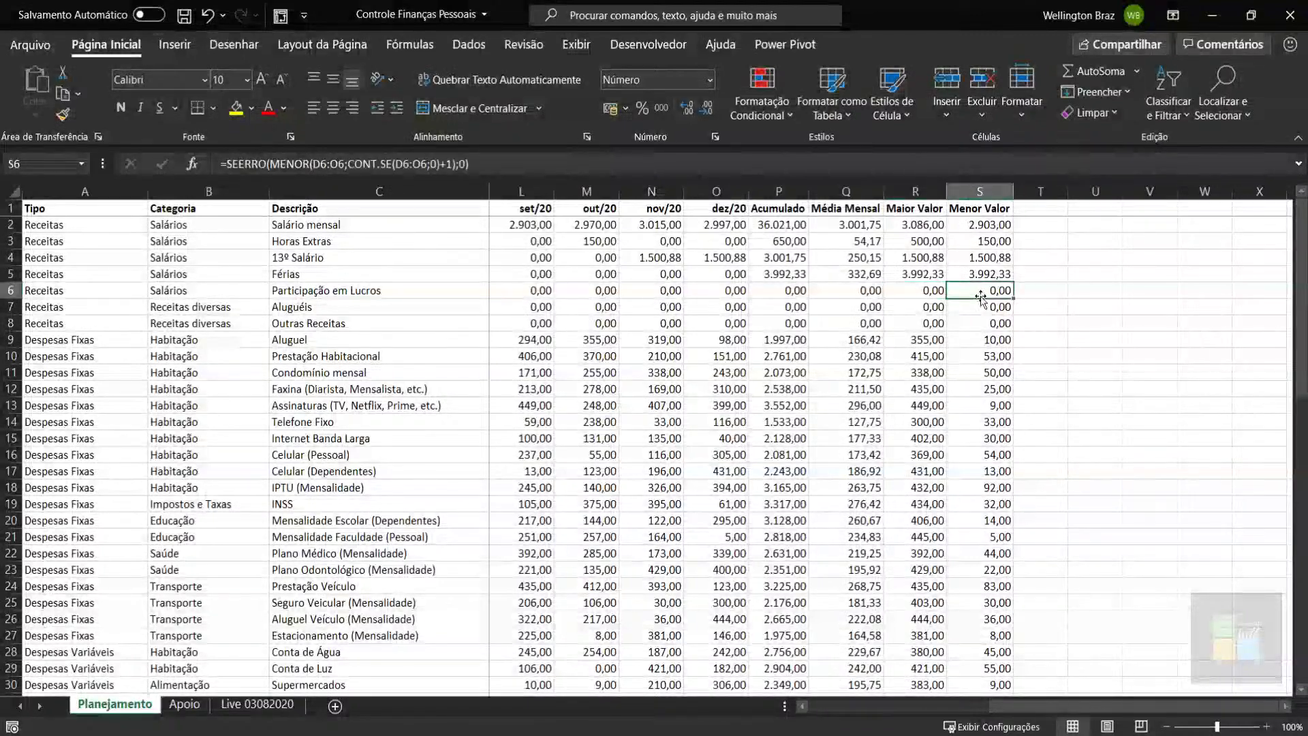
# Step: Set the dez/20 value of Cuidados (banho e tosa, etc.) in cell O57 to 0
pyautogui.scroll(-10, 1000, 443)
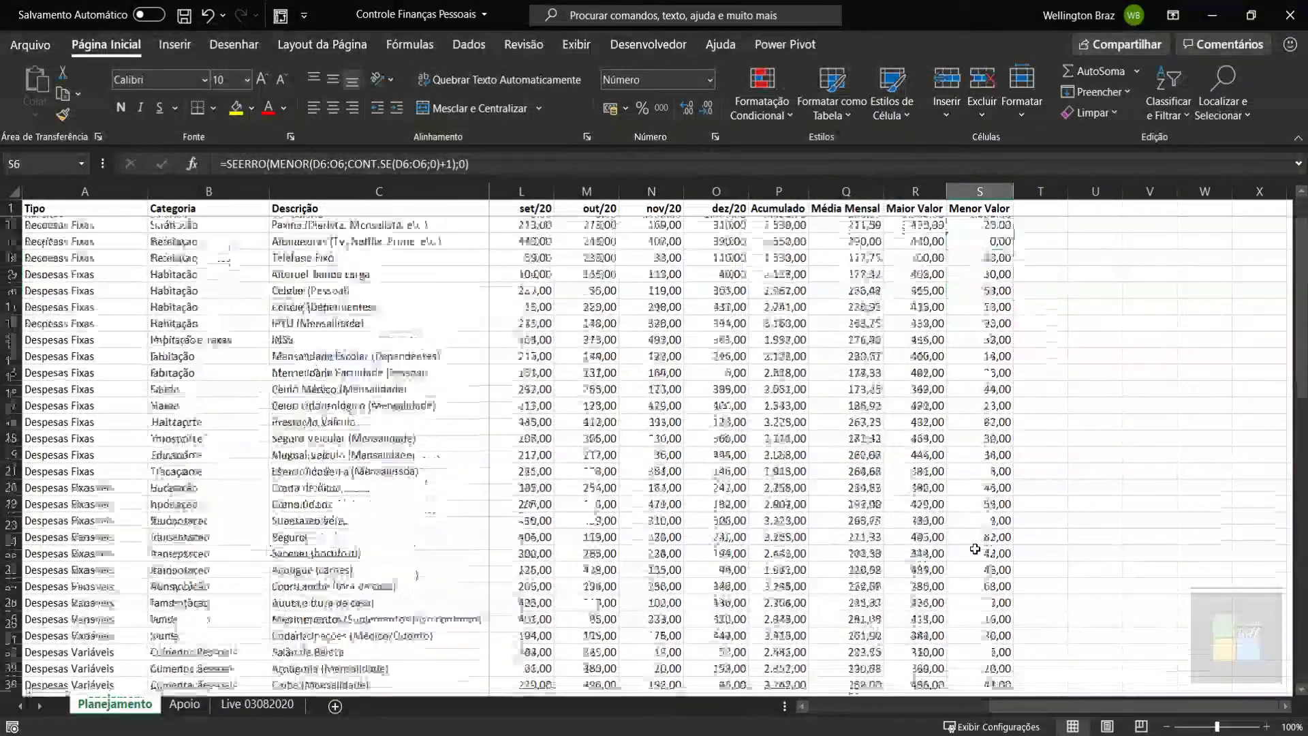
pyautogui.scroll(-4, 983, 530)
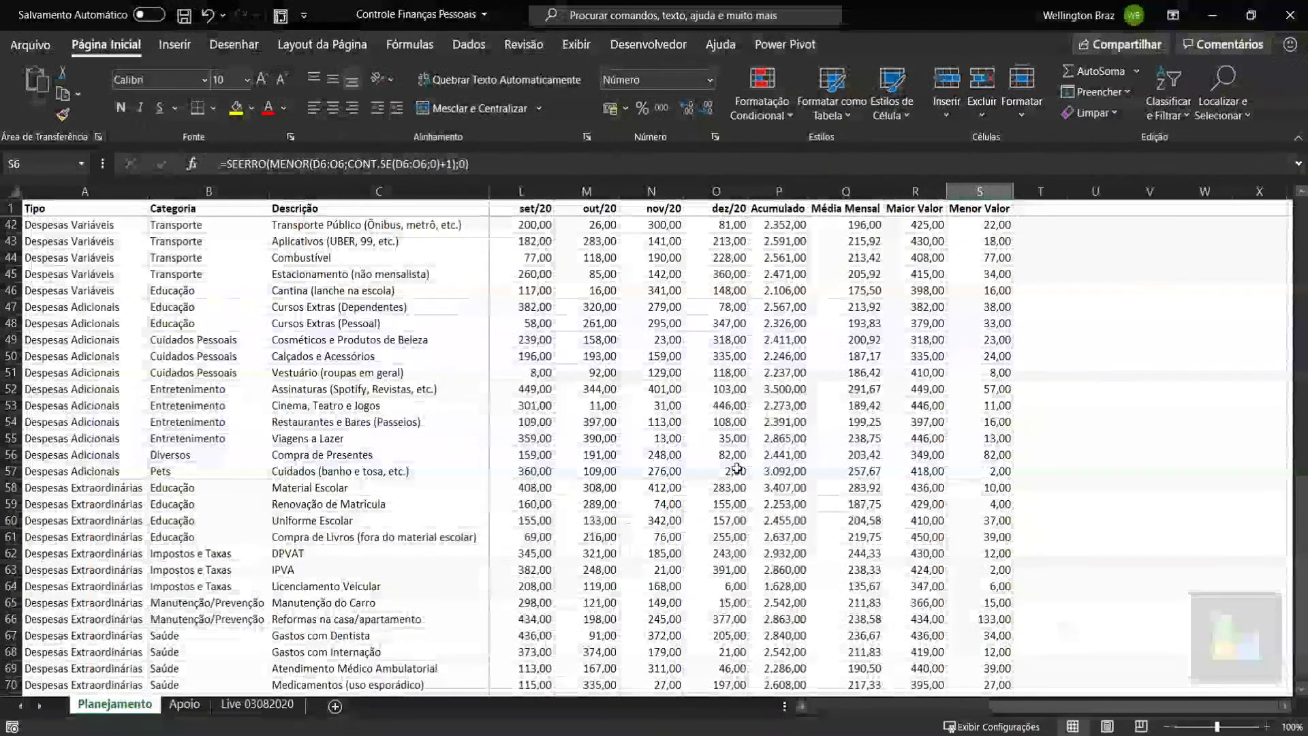
pyautogui.click(715, 470)
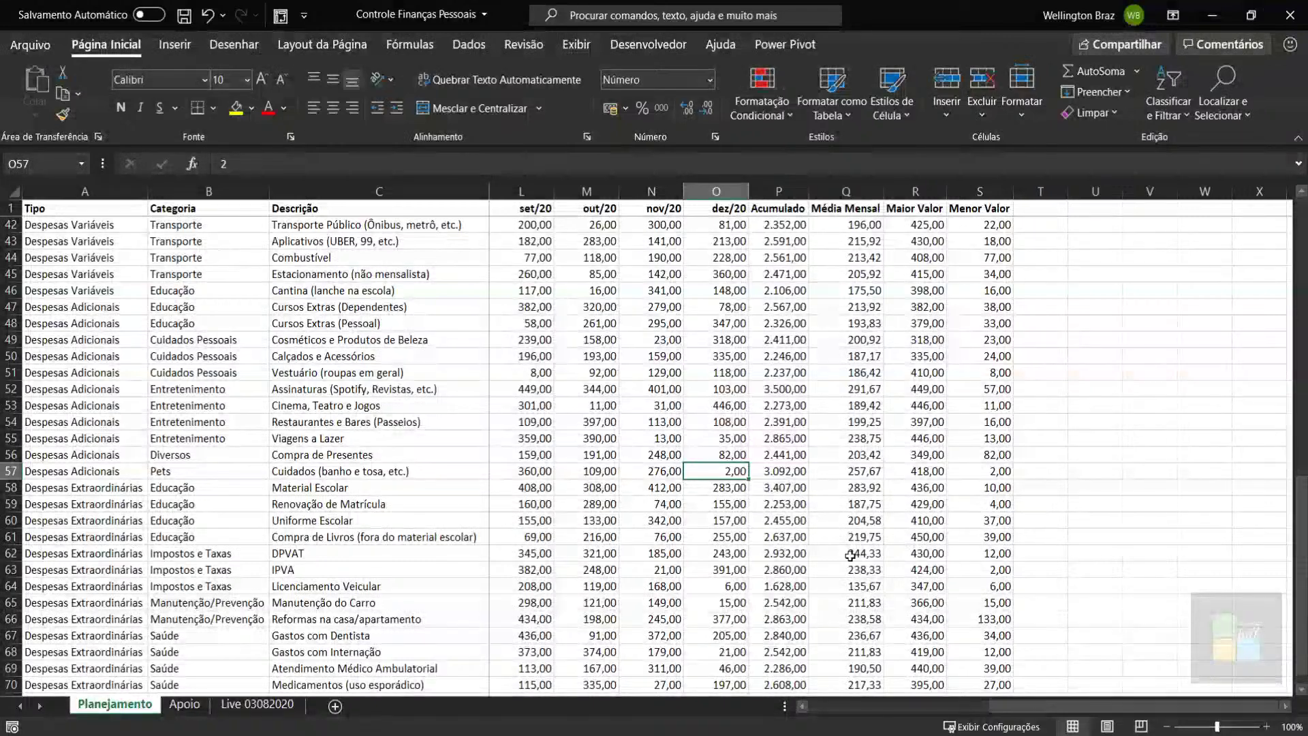
pyautogui.write('0')
pyautogui.hotkey('ctrl', 'Return')
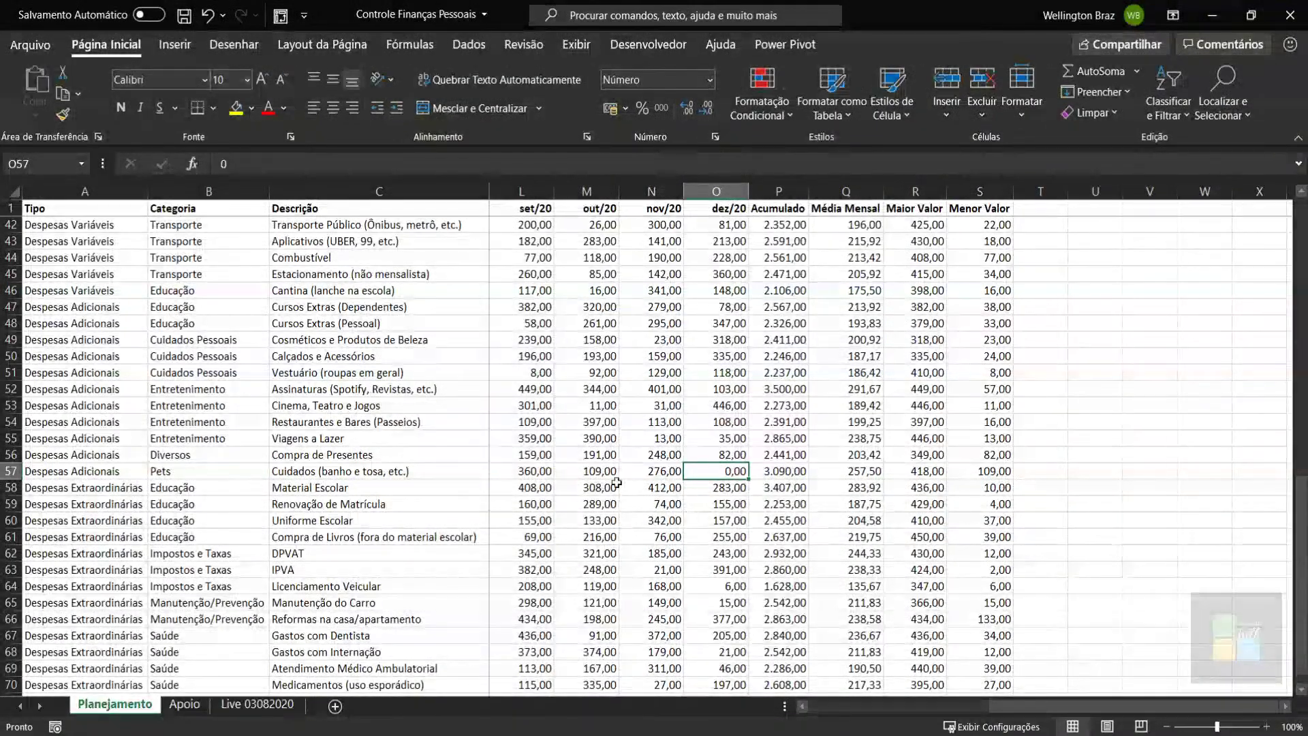
# Step: Compare the monthly values of Cuidados (banho e tosa, etc.) in row 57 with its Menor Valor formula in S57
pyautogui.moveTo(581, 471); pyautogui.dragTo(1173, 472)
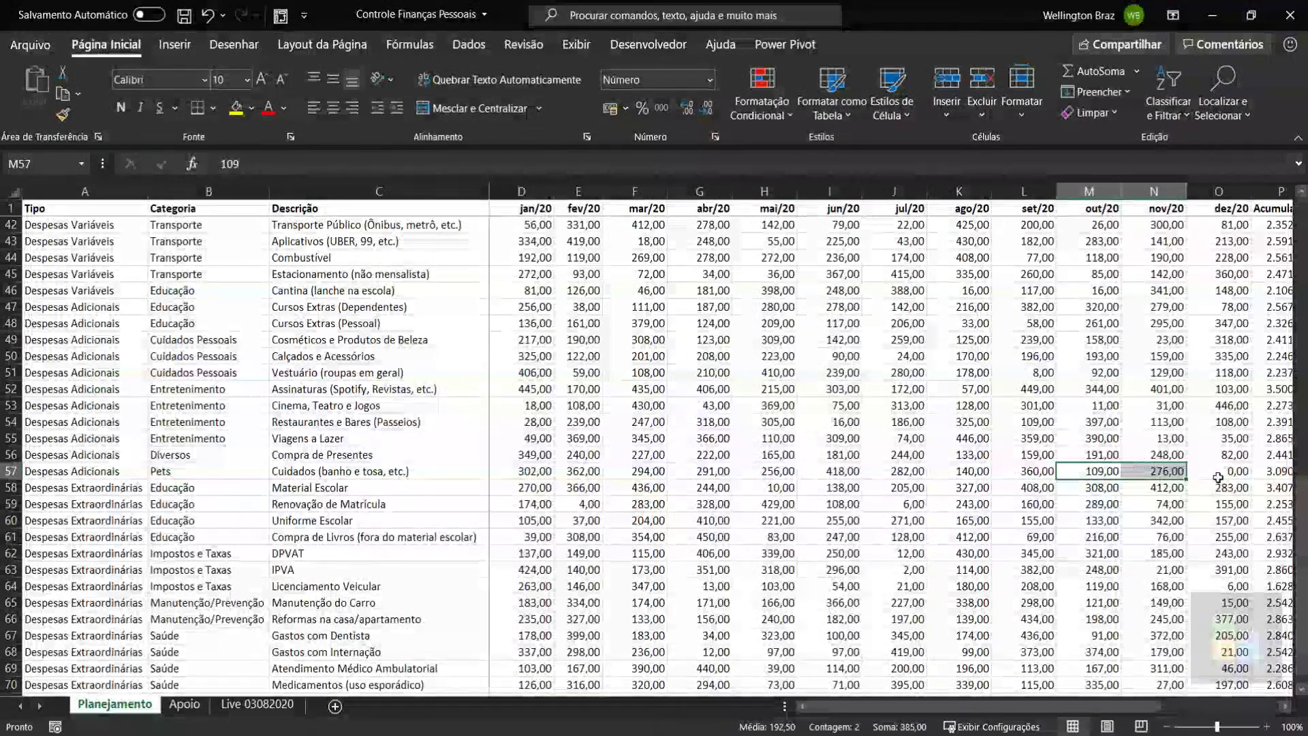
pyautogui.click(1217, 474)
pyautogui.hscroll(7, 1286, 708)
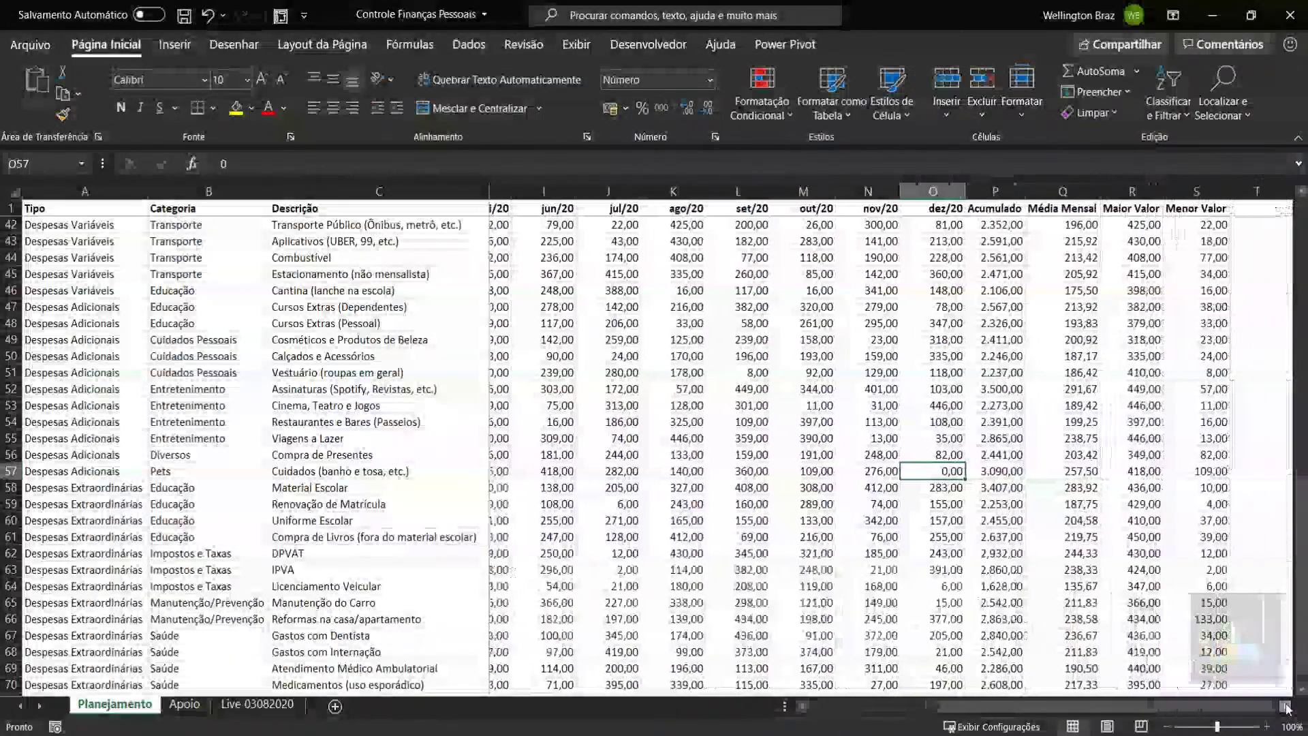
pyautogui.click(1047, 472)
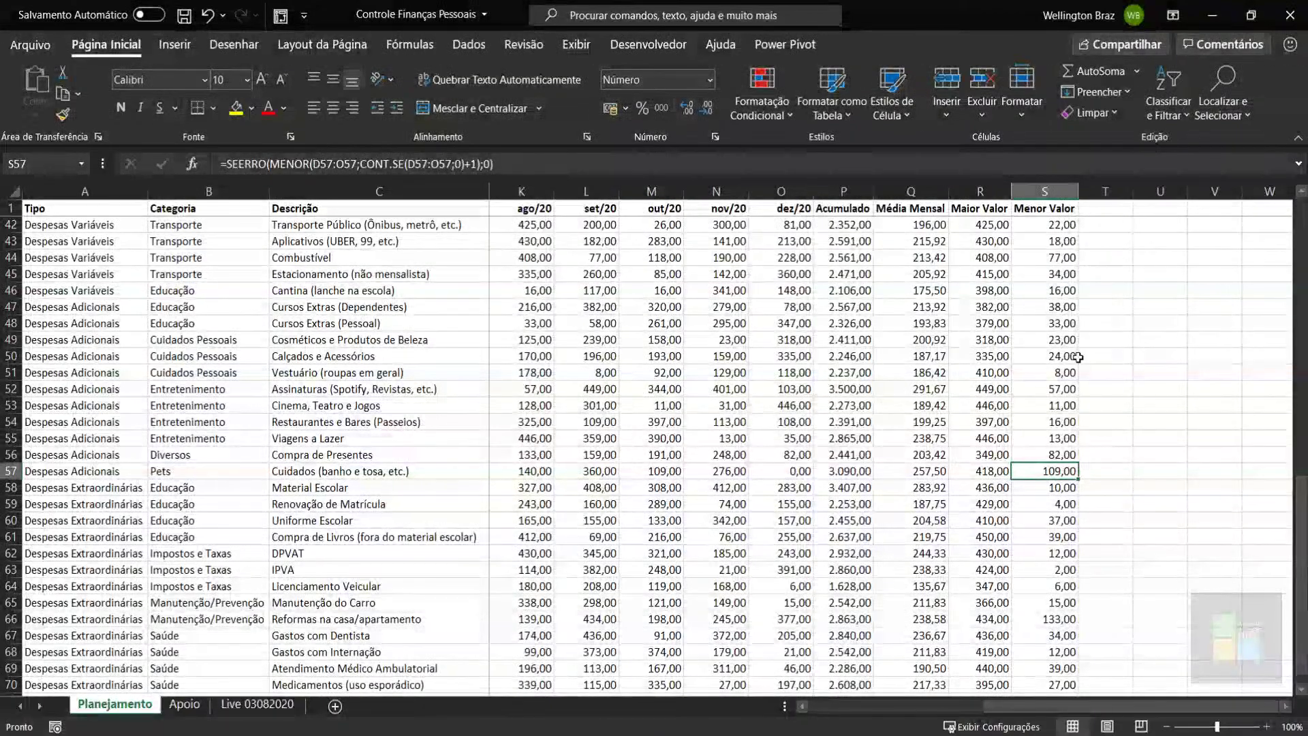
pyautogui.scroll(-2, 1015, 456)
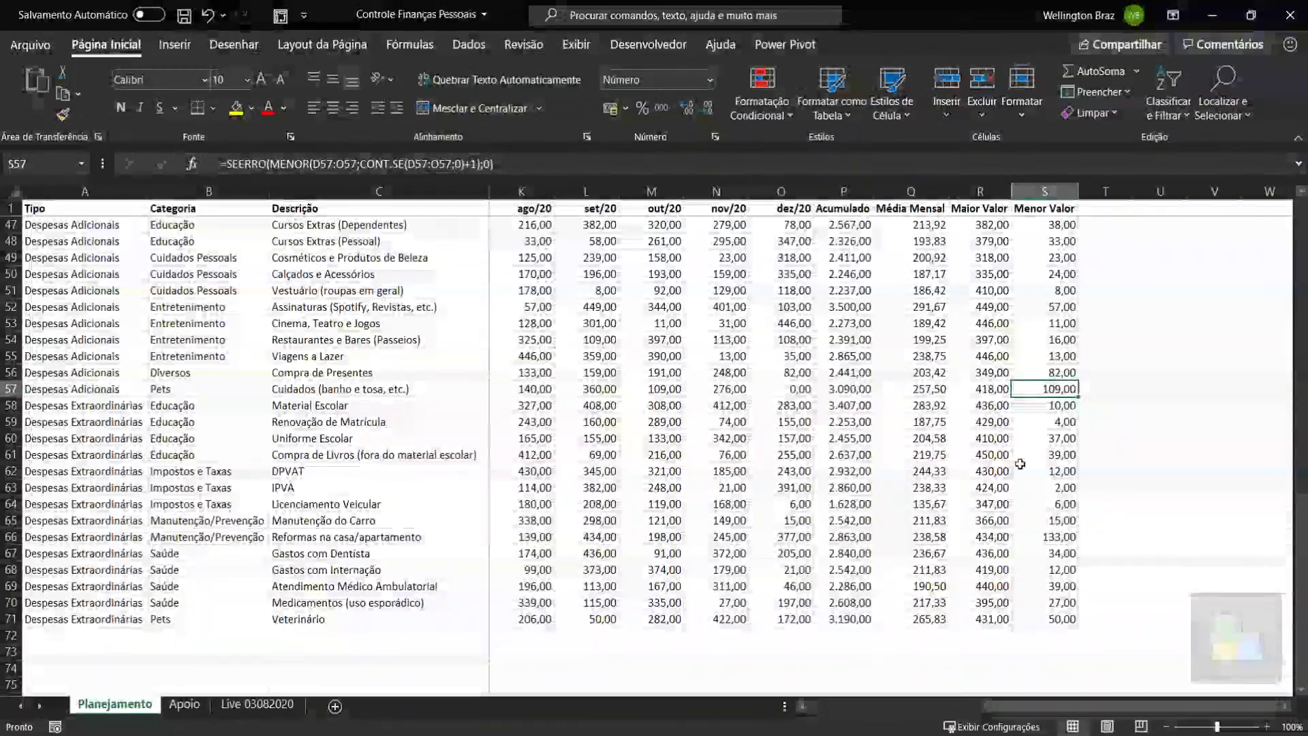
pyautogui.scroll(15, 1025, 457)
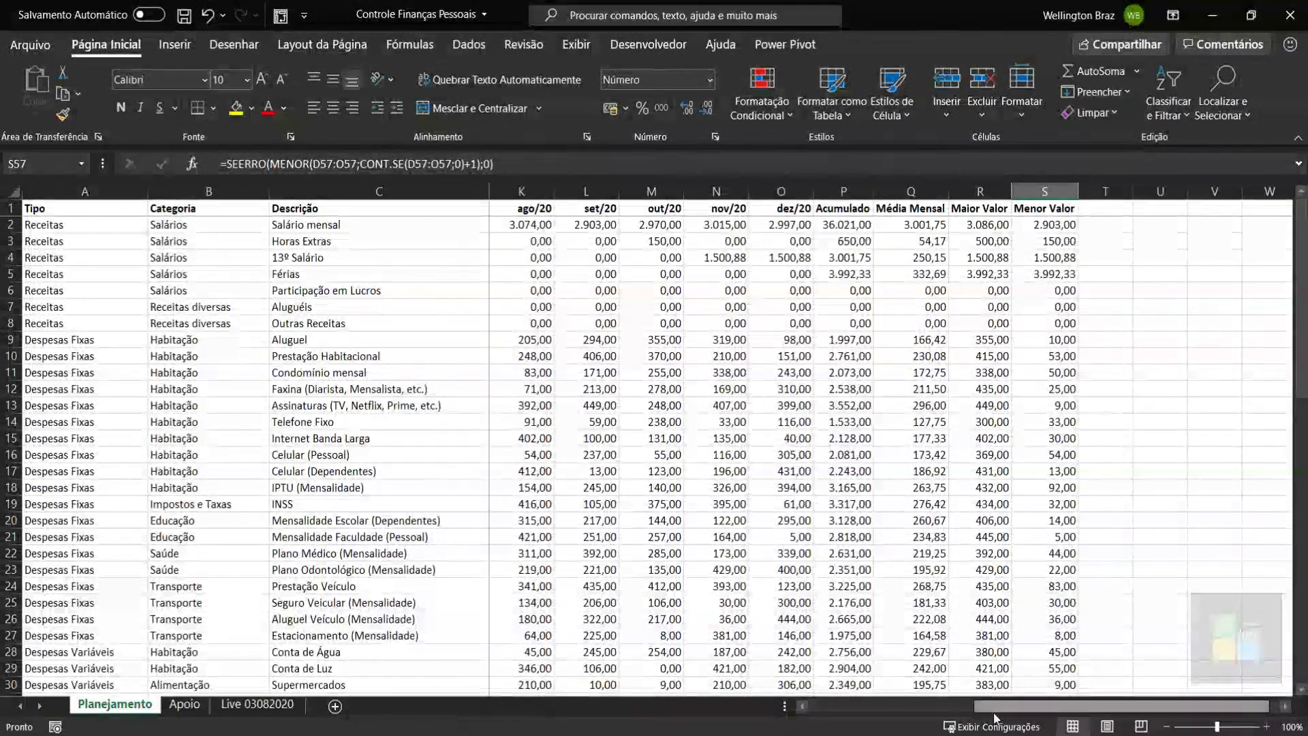
pyautogui.moveTo(991, 708); pyautogui.dragTo(810, 733)
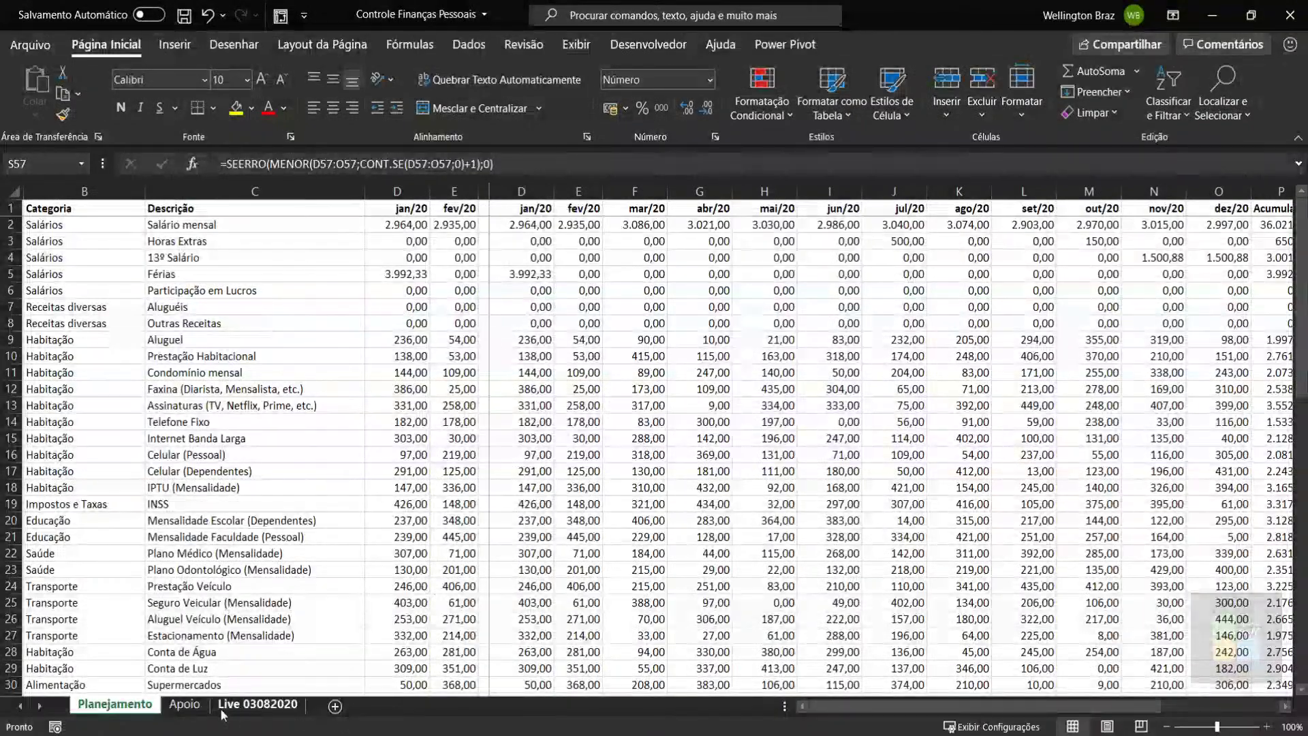
# Step: Return to cell A1 of the Planejamento sheet and inspect the frozen columns Tipo, Categoria and Descrição
pyautogui.click(184, 705)
pyautogui.click(115, 703)
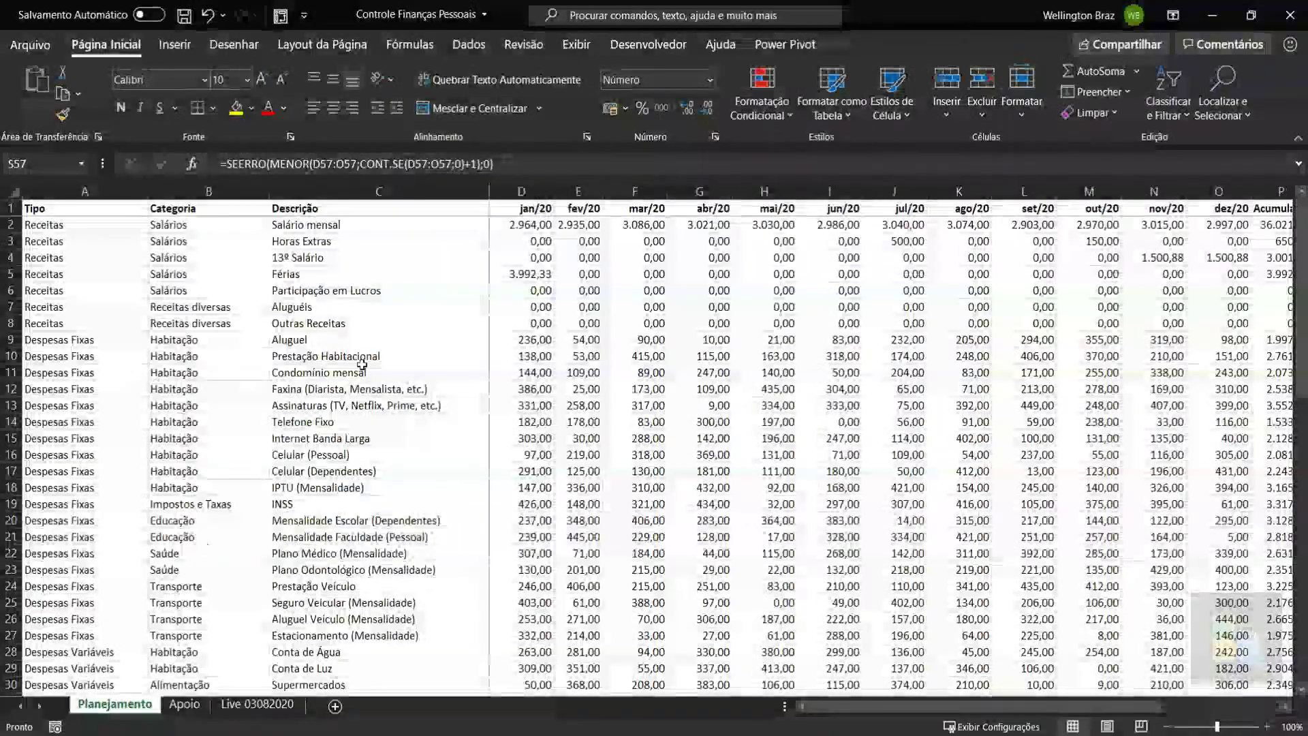
pyautogui.hotkey('ctrl', 'Home')
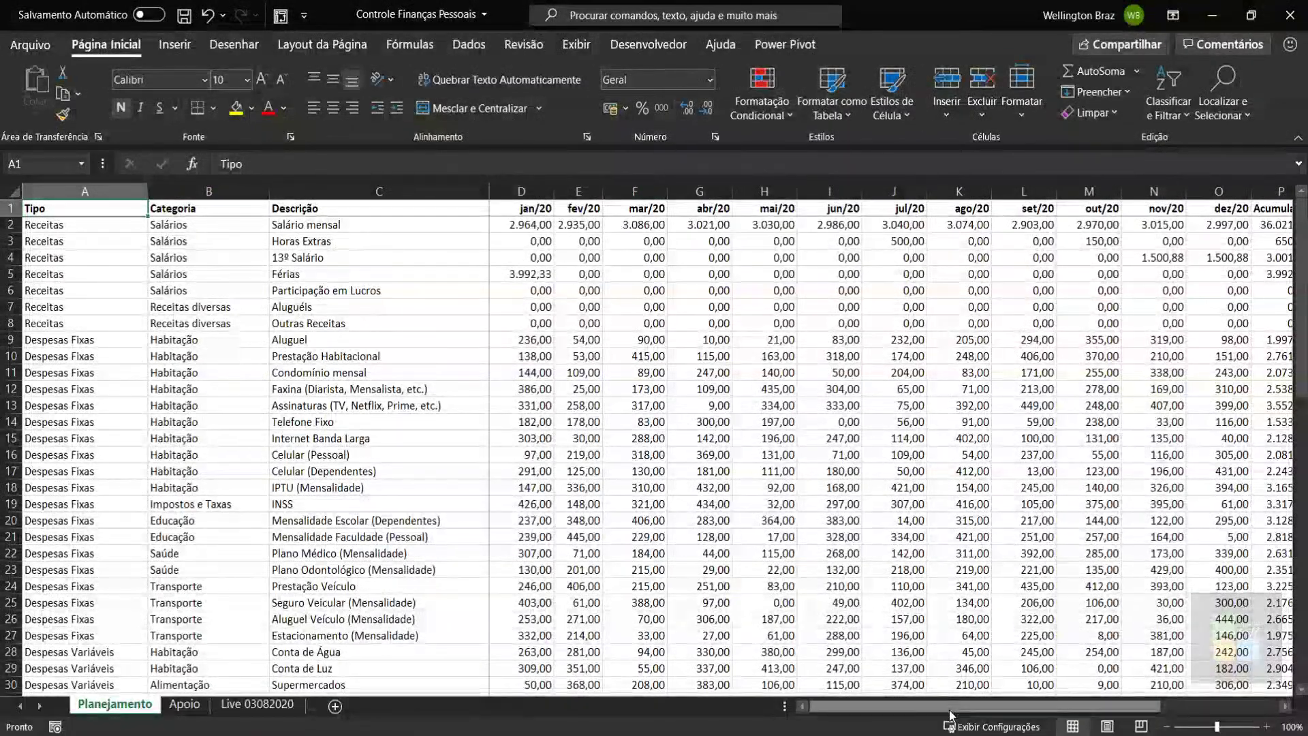
pyautogui.moveTo(953, 708); pyautogui.dragTo(802, 705)
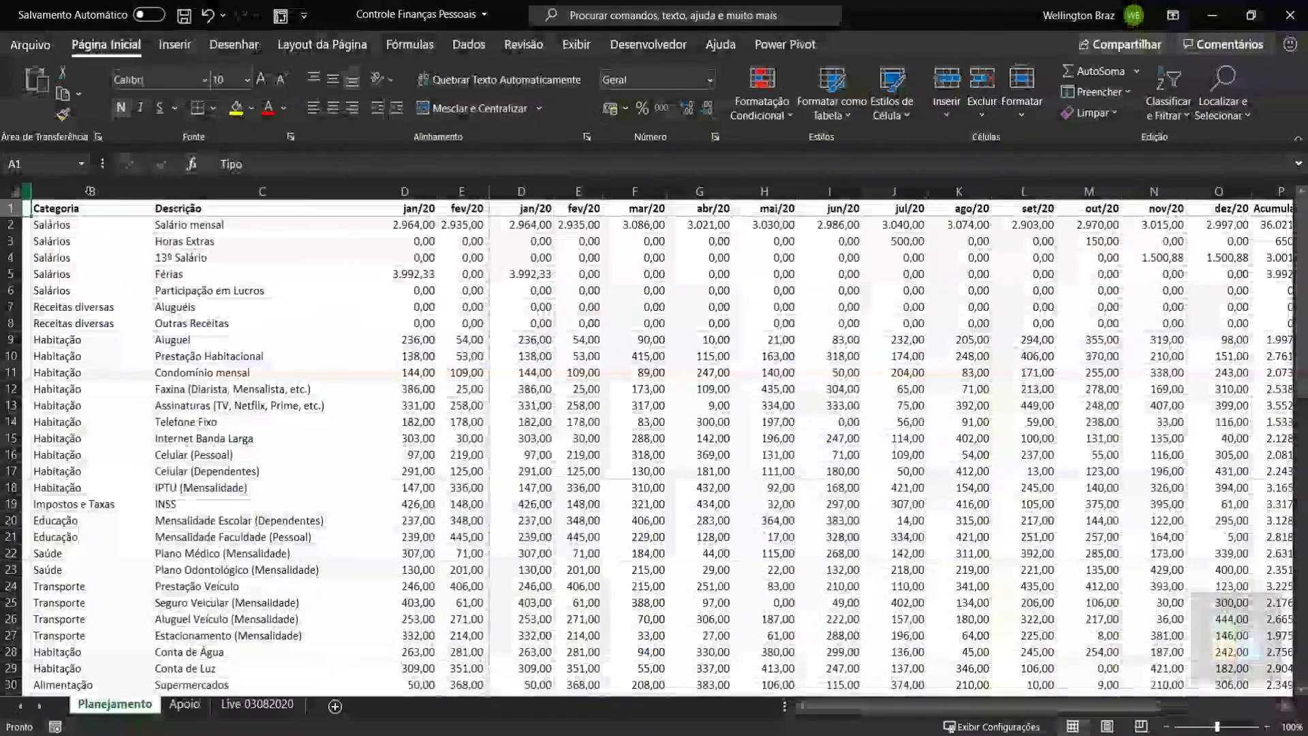
pyautogui.click(89, 193)
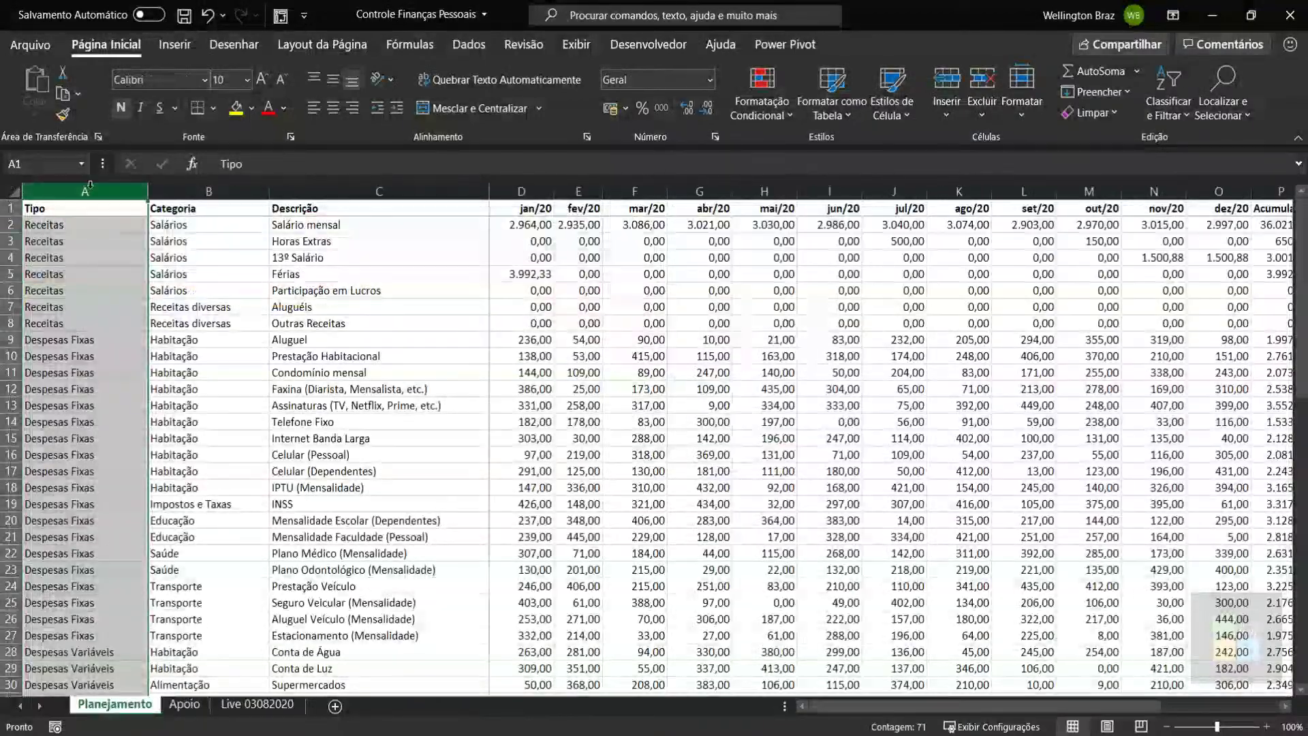
pyautogui.moveTo(90, 184); pyautogui.dragTo(379, 191)
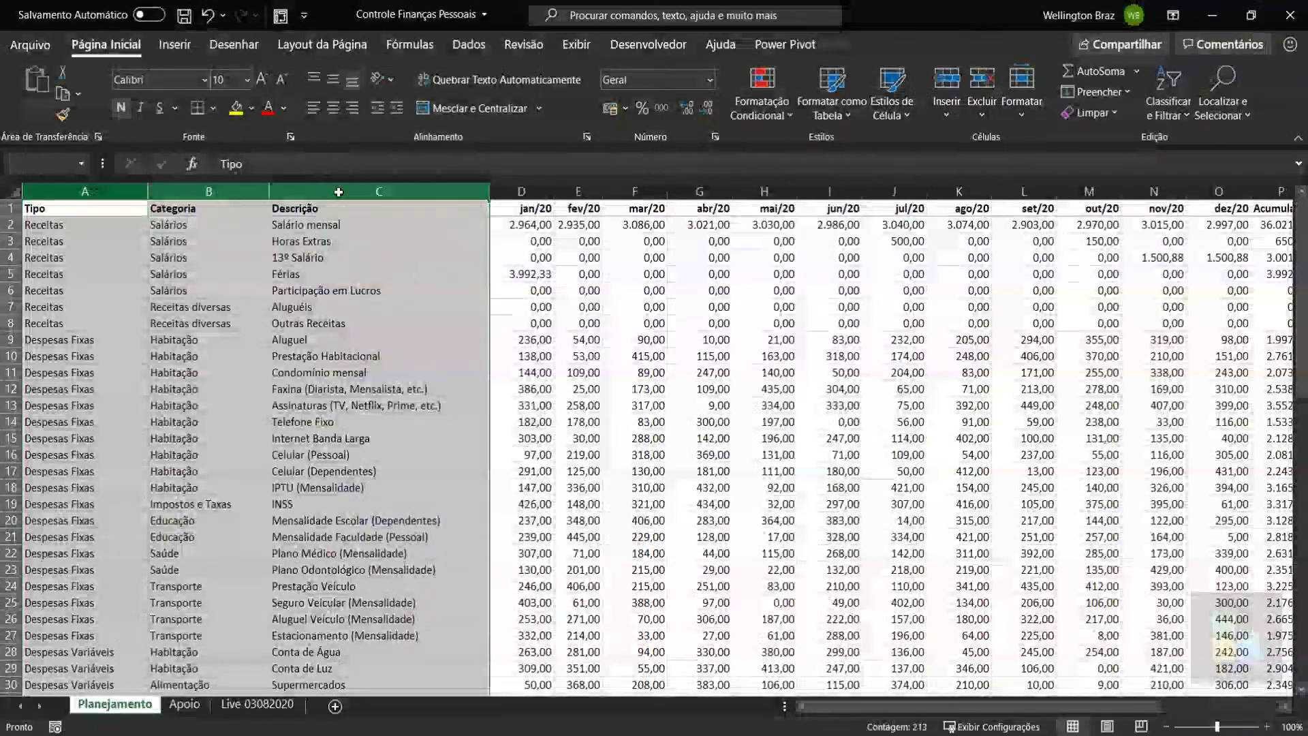
pyautogui.click(409, 241)
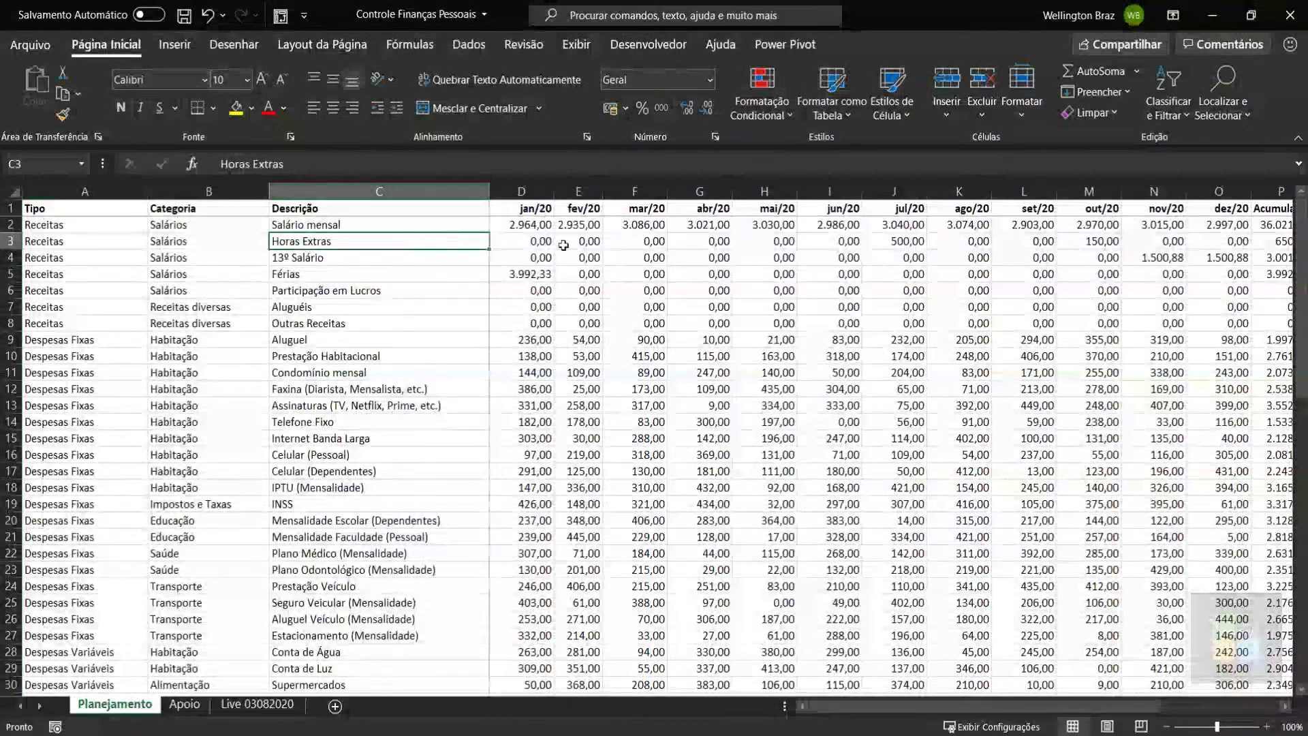
# Step: Unfreeze the panes of the Planejamento sheet and check how the rows and columns move without them
pyautogui.click(508, 225)
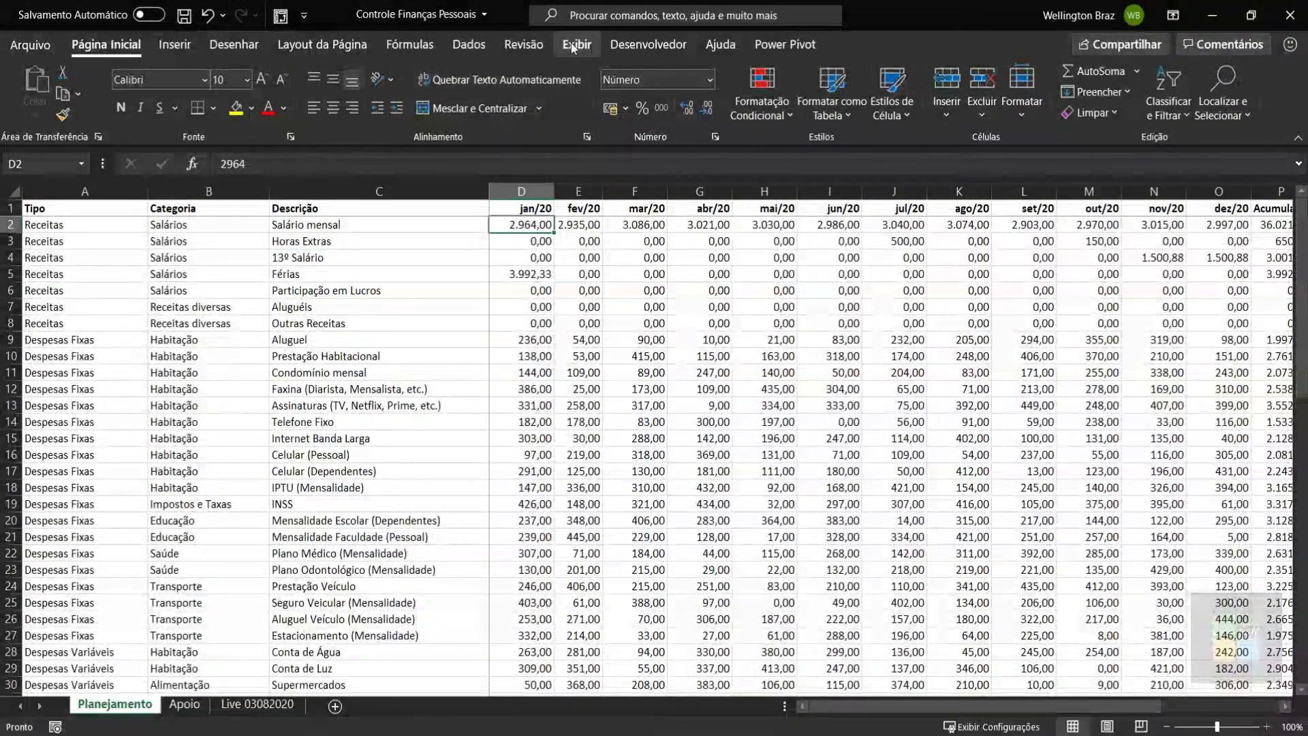
pyautogui.click(598, 44)
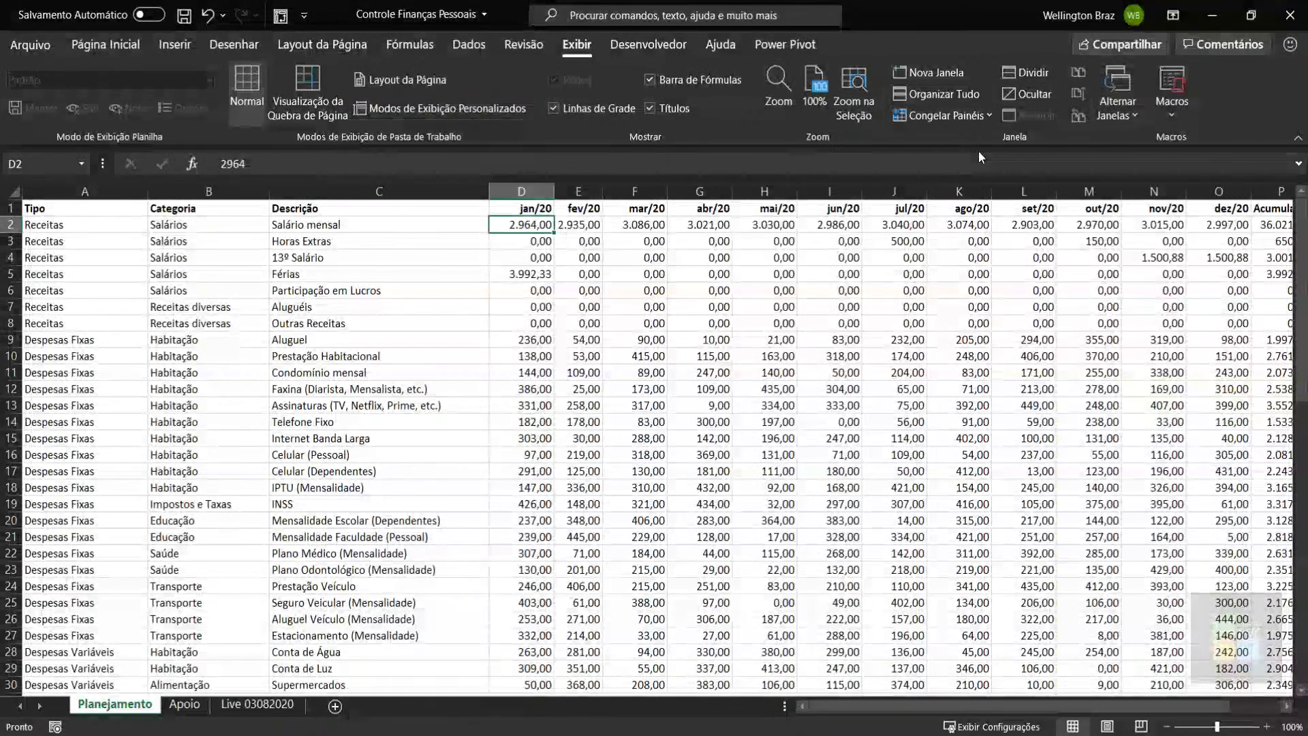
pyautogui.scroll(-7, 499, 361)
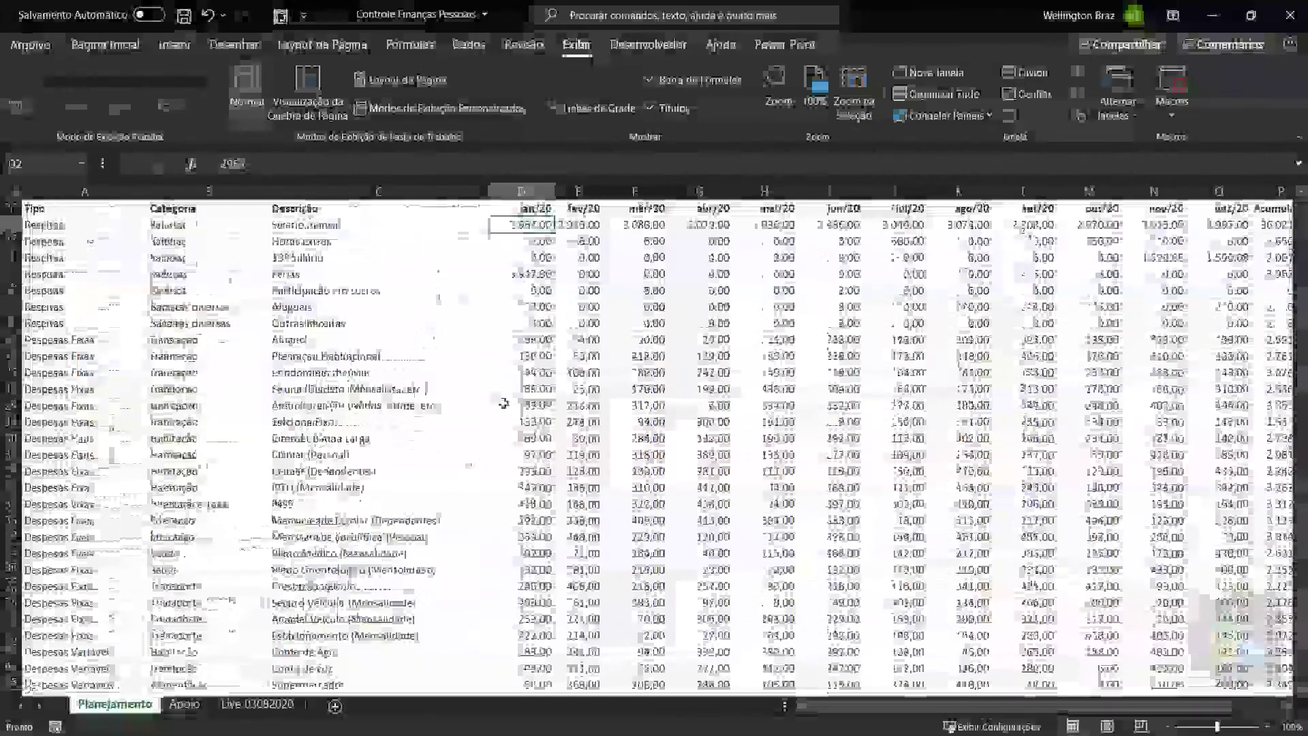
pyautogui.hscroll(3, 894, 584)
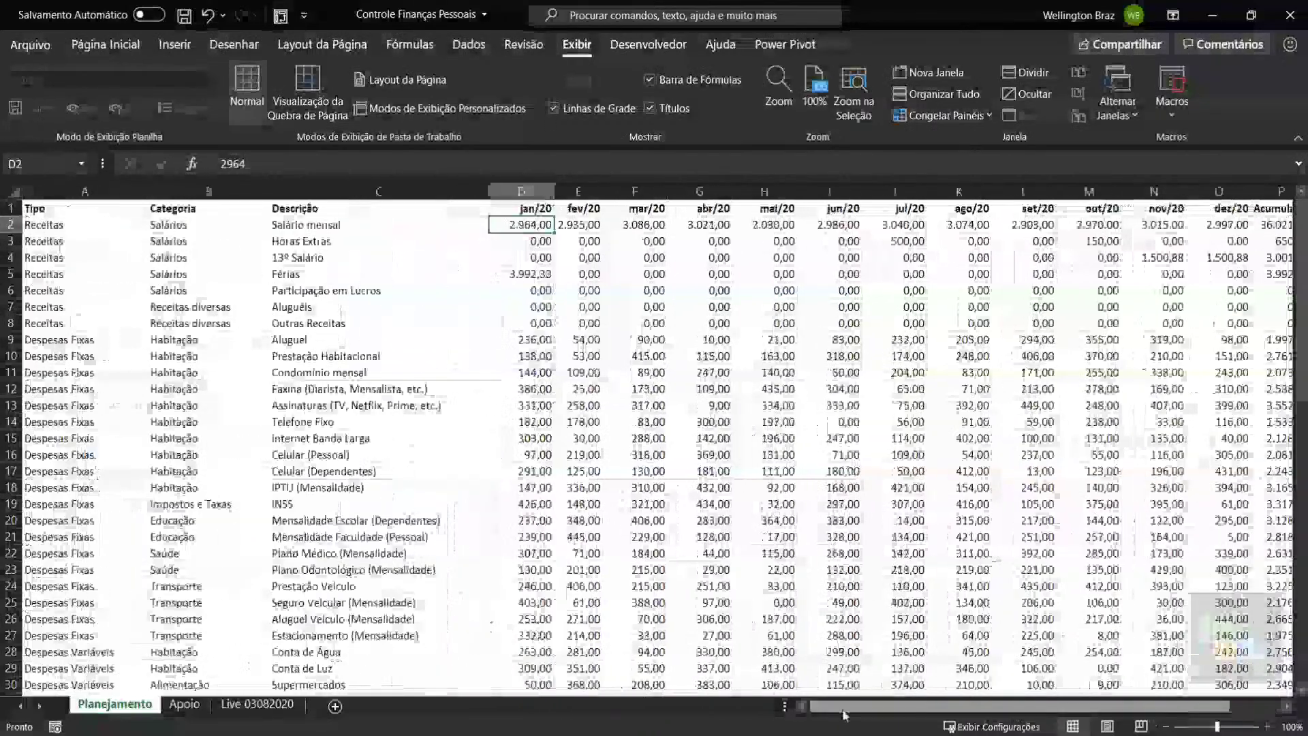
pyautogui.hscroll(3, 845, 714)
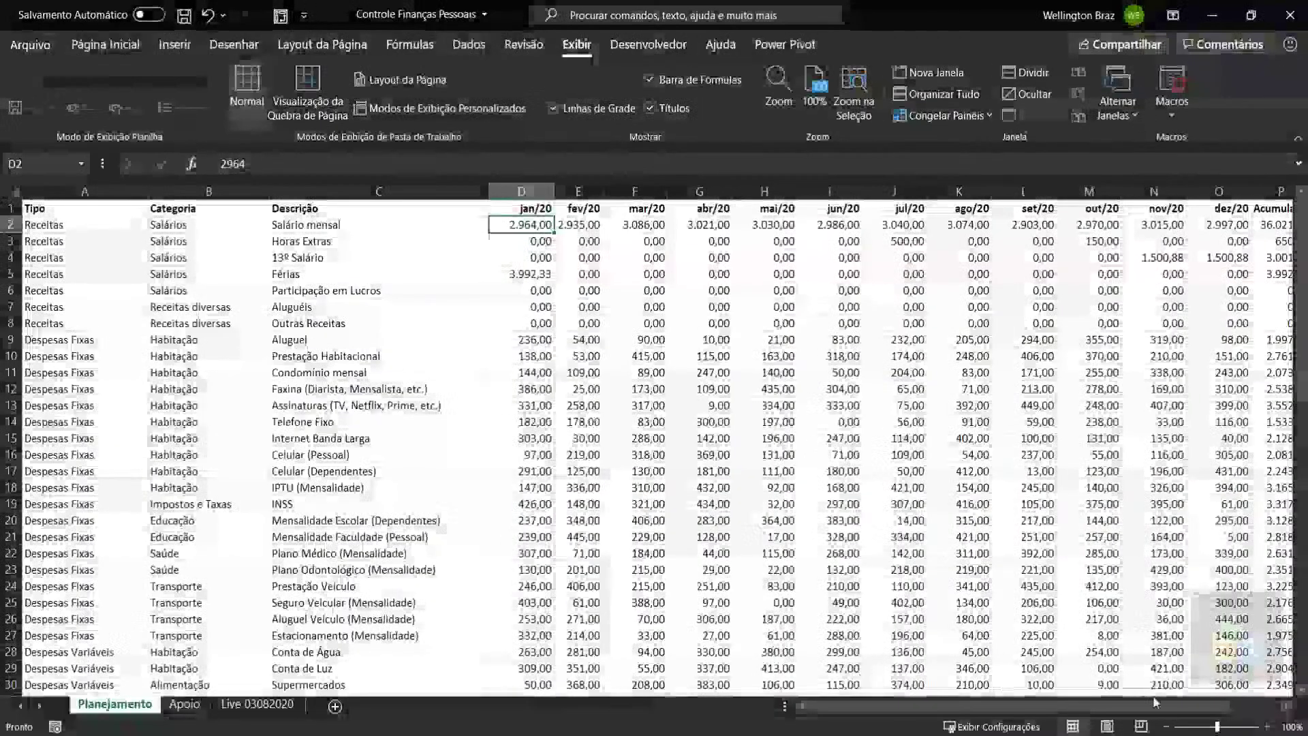
pyautogui.click(1267, 712)
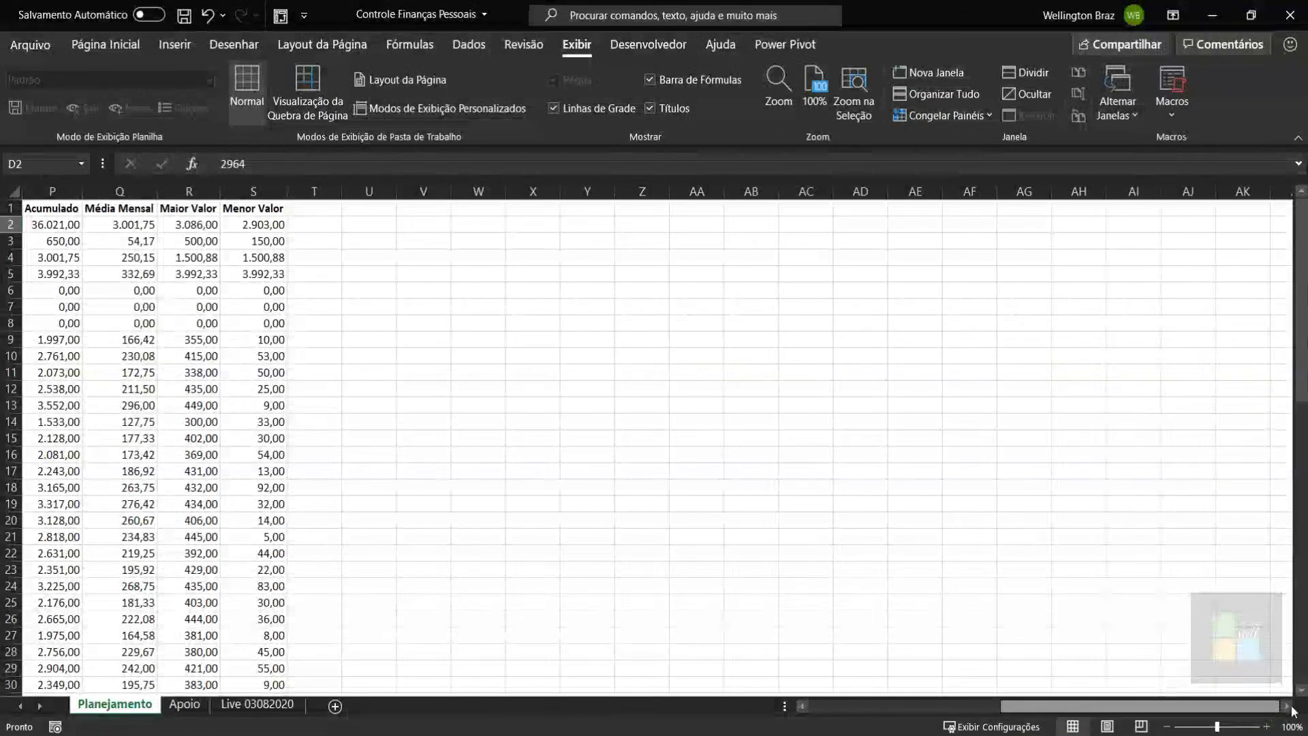
pyautogui.click(1287, 707)
pyautogui.click(1286, 706)
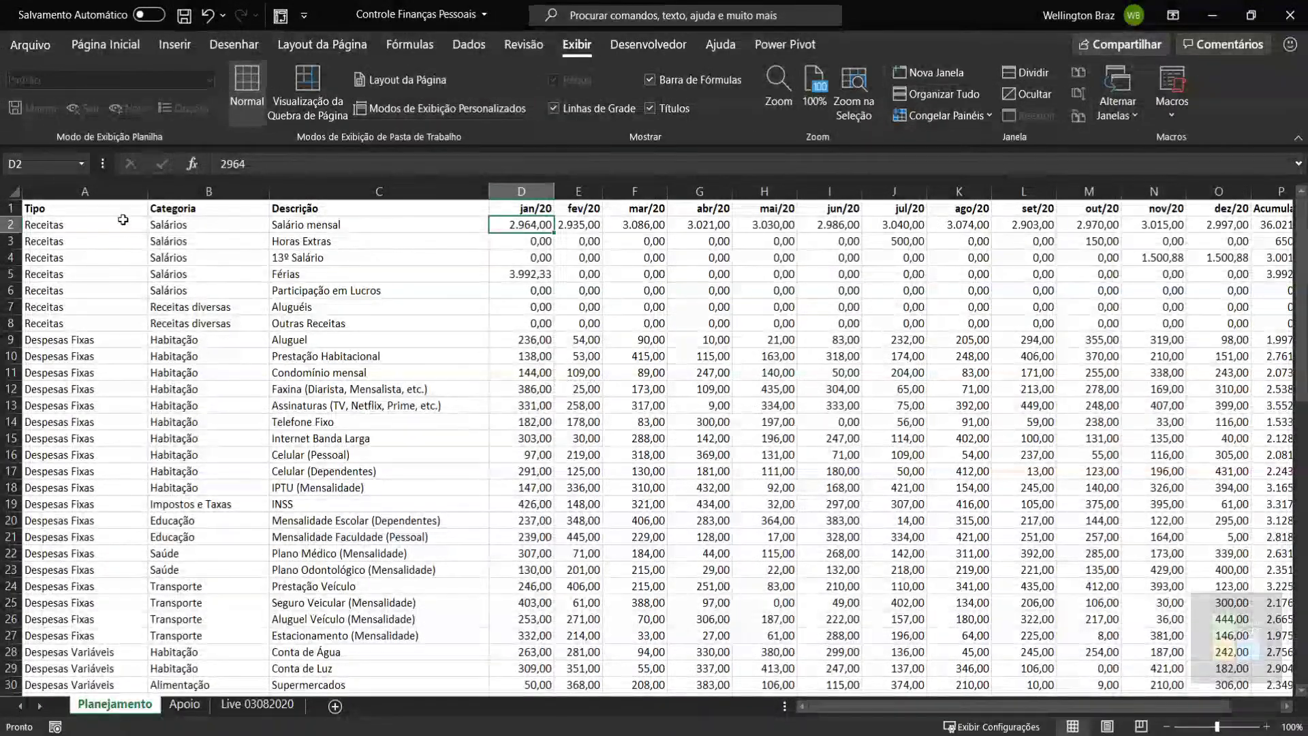
# Step: Inspect the Tipo header, the Descrição column and the jan/20 column to locate cell D2 as the freeze point
pyautogui.click(81, 209)
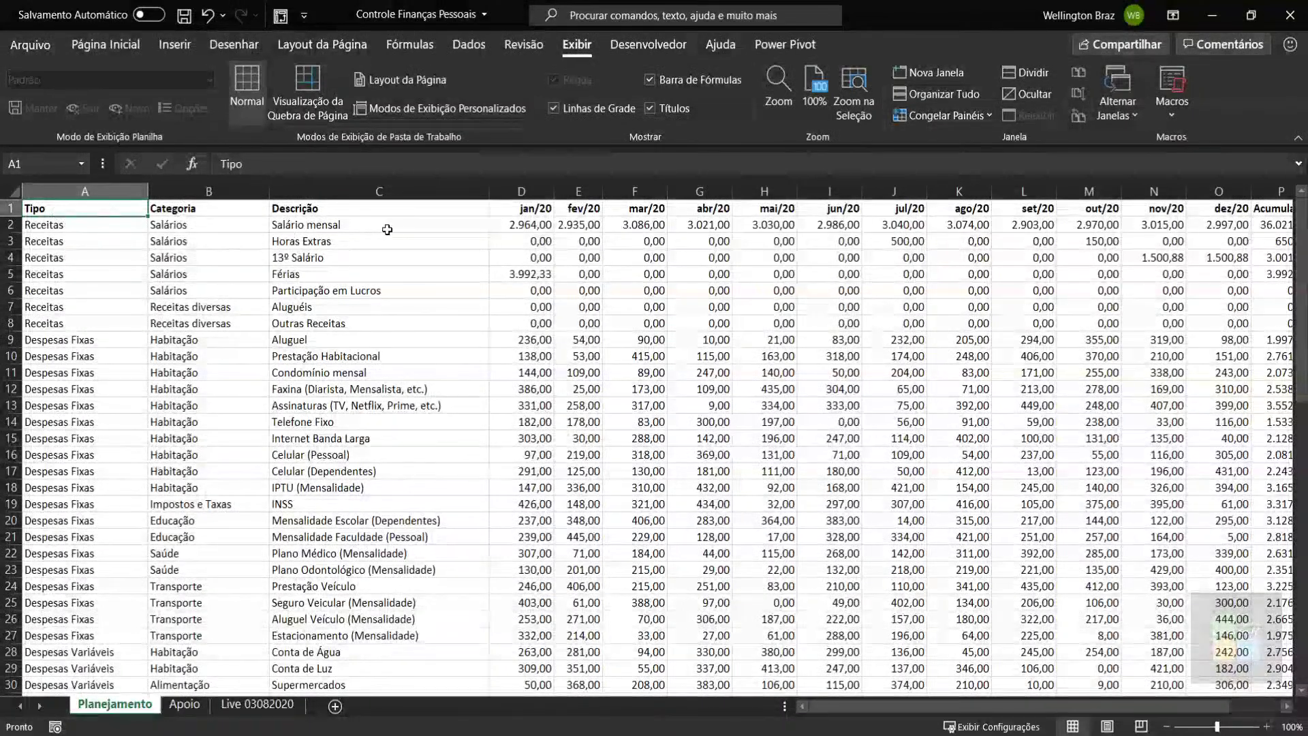
pyautogui.click(388, 200)
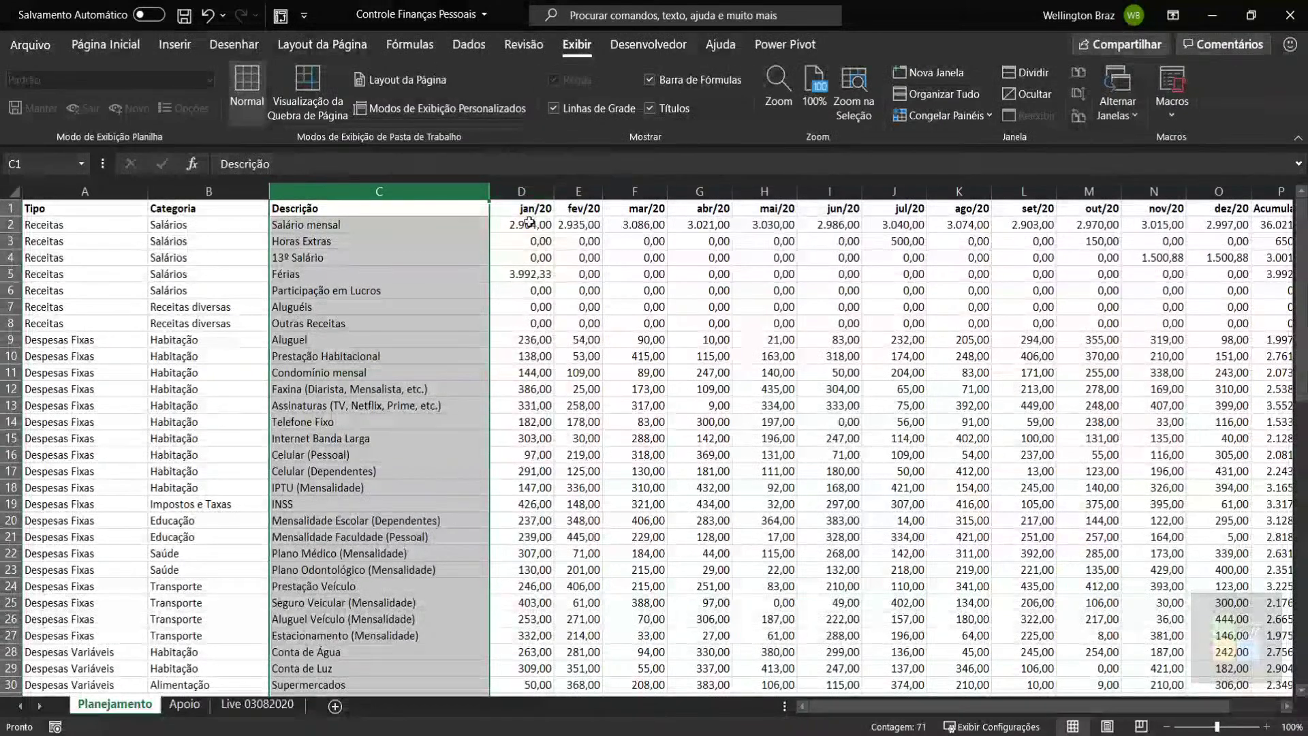
pyautogui.click(528, 191)
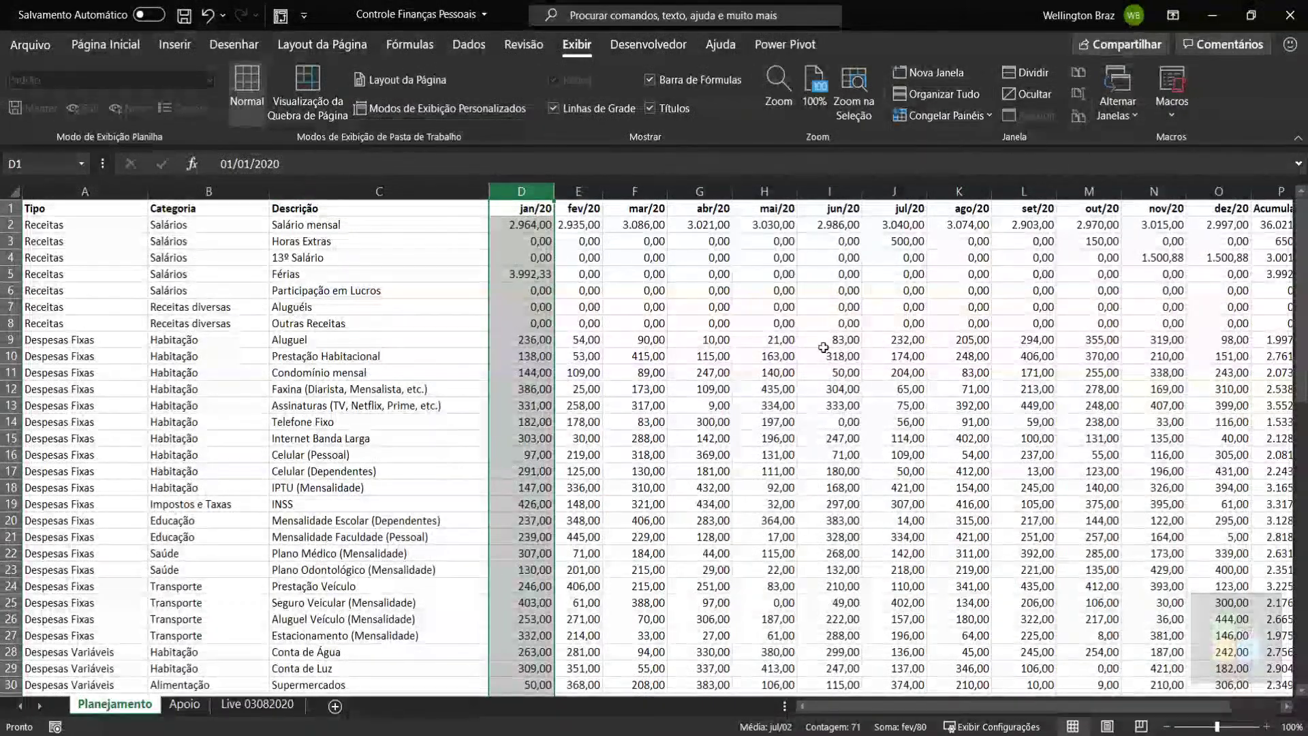
pyautogui.click(1219, 684)
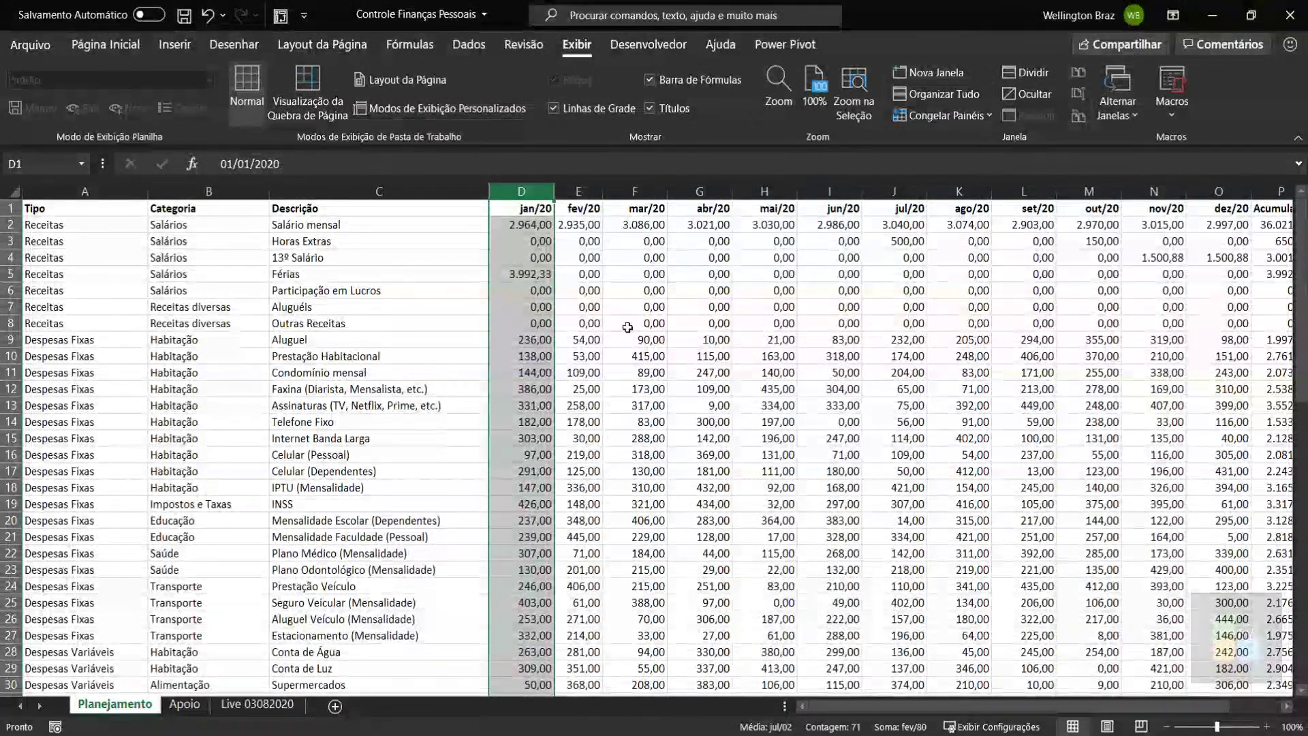
pyautogui.click(499, 212)
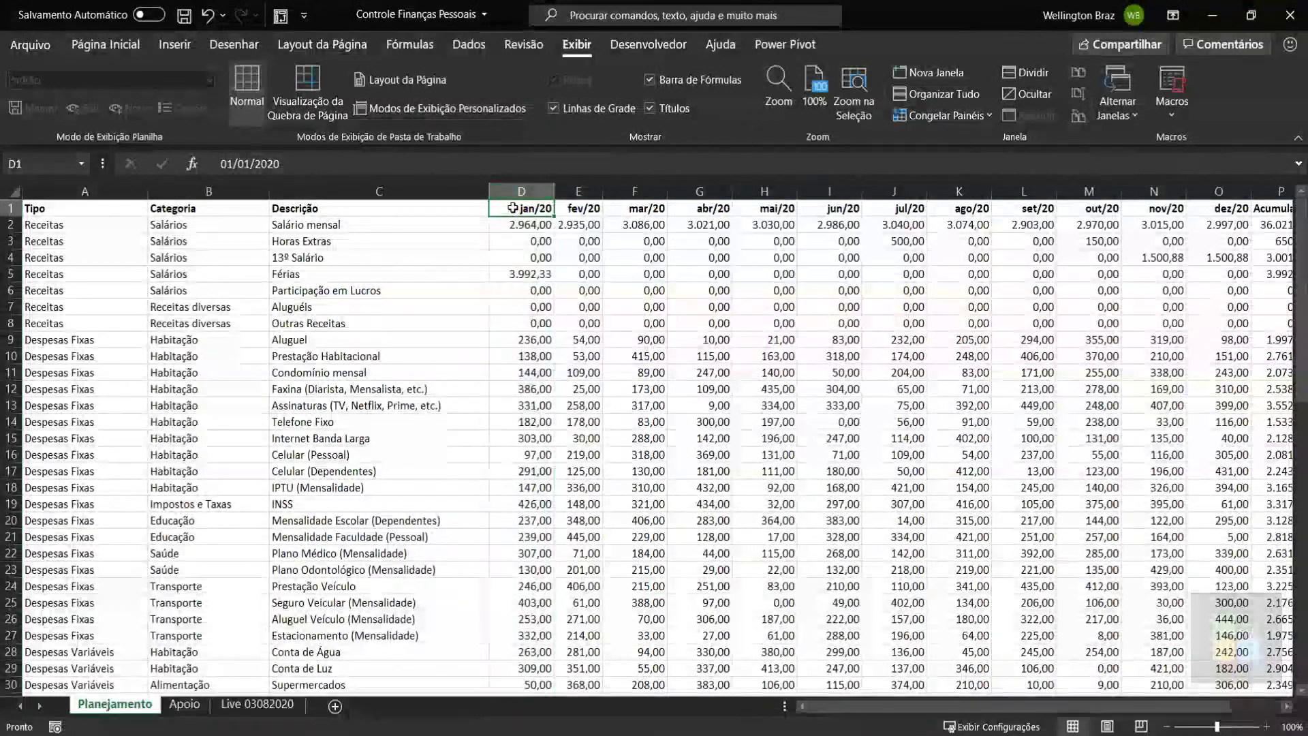
pyautogui.click(525, 227)
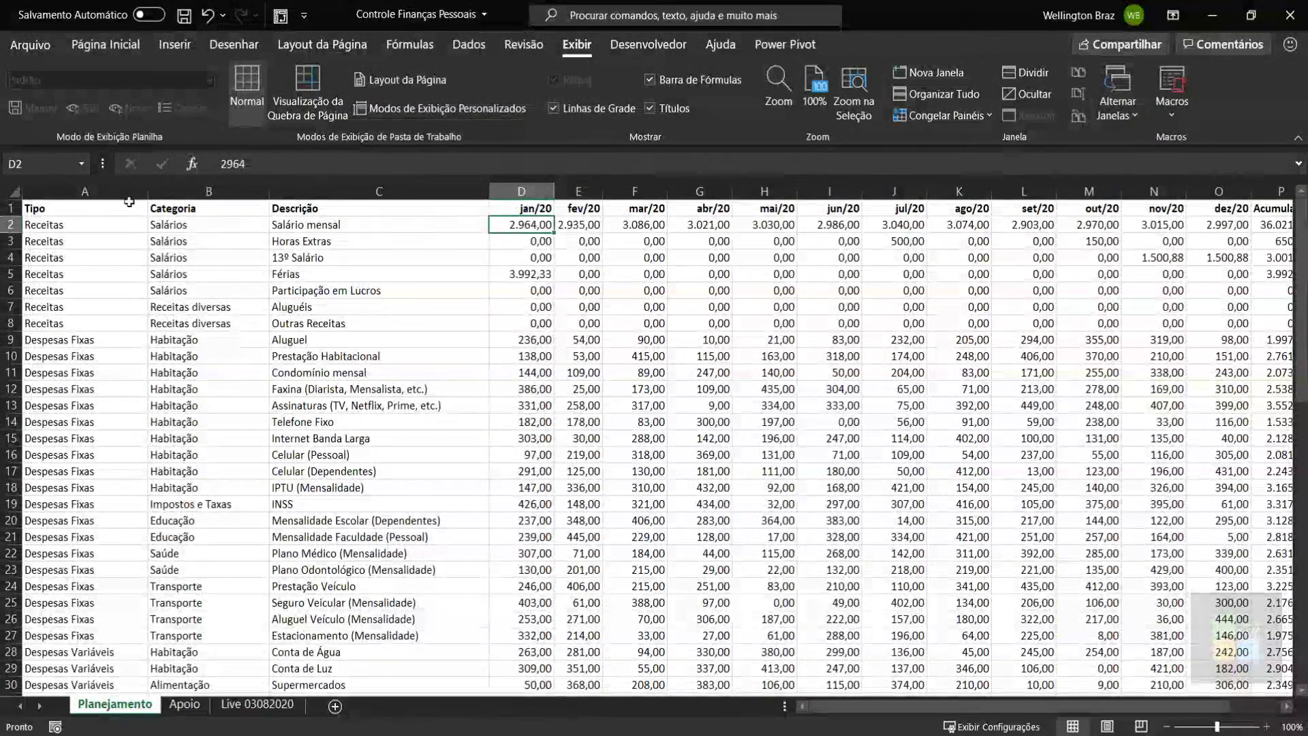
# Step: Highlight header row 1 together with column C, leaving out the Tipo, Categoria and Descrição header cells, to show the boundaries meeting at D2
pyautogui.click(3, 207)
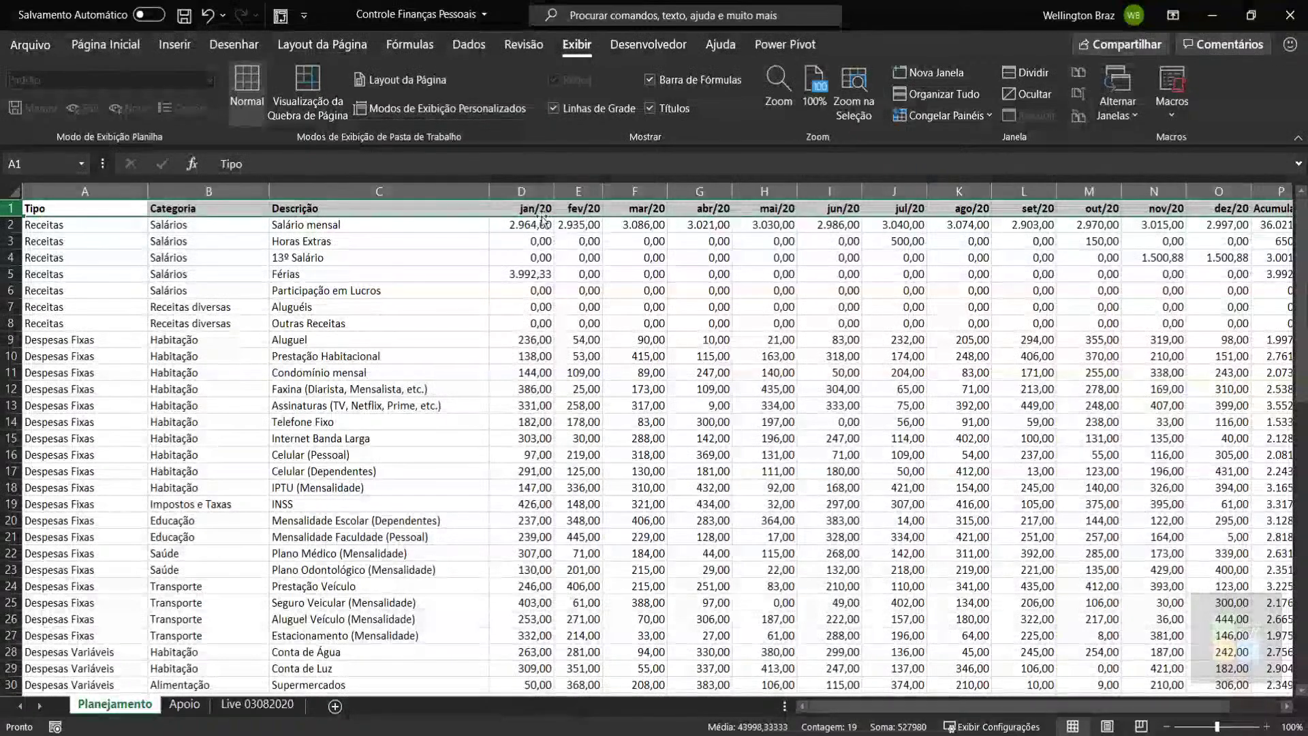
pyautogui.keyDown('ctrl'); pyautogui.click(421, 192); pyautogui.keyUp('ctrl')
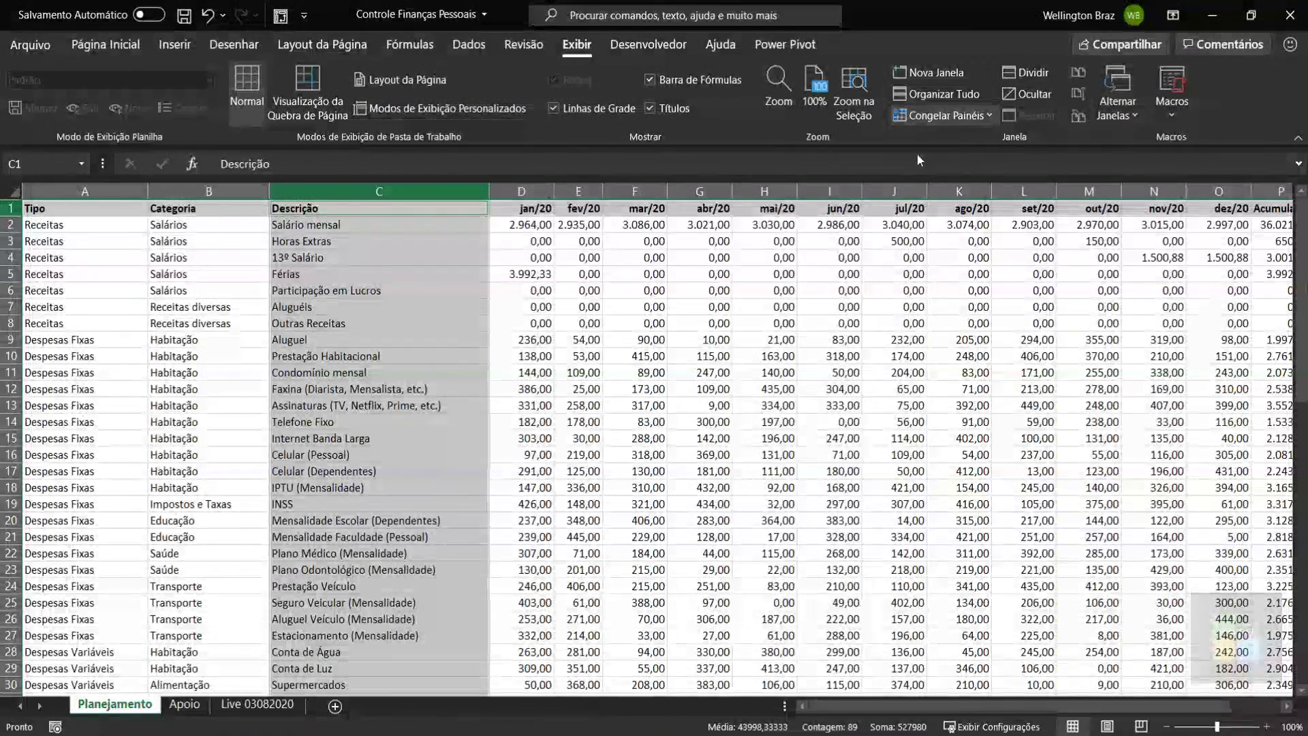
pyautogui.keyDown('ctrl'); pyautogui.click(413, 207); pyautogui.keyUp('ctrl')
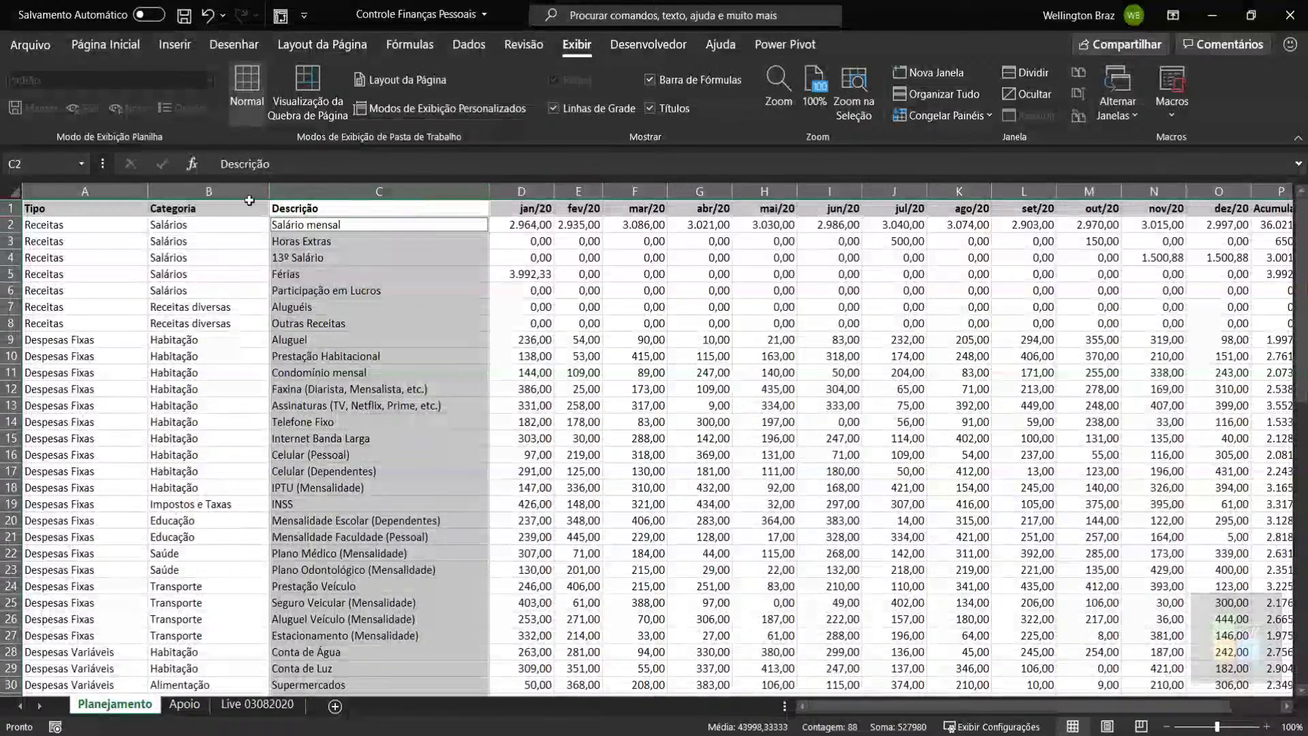
pyautogui.keyDown('ctrl'); pyautogui.click(234, 206); pyautogui.keyUp('ctrl')
pyautogui.keyDown('ctrl'); pyautogui.click(94, 213); pyautogui.keyUp('ctrl')
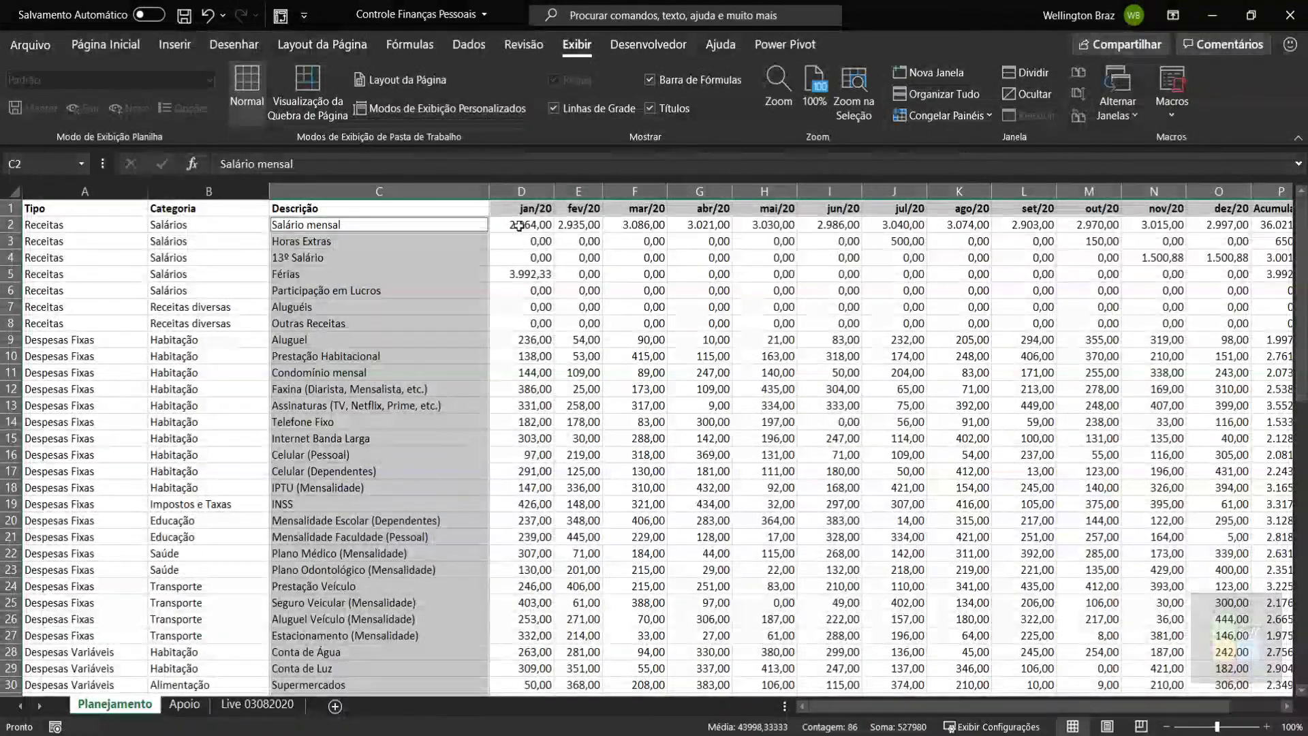
# Step: Freeze the panes at cell D2, keeping header row 1 and the Tipo, Categoria and Descrição columns fixed
pyautogui.click(520, 226)
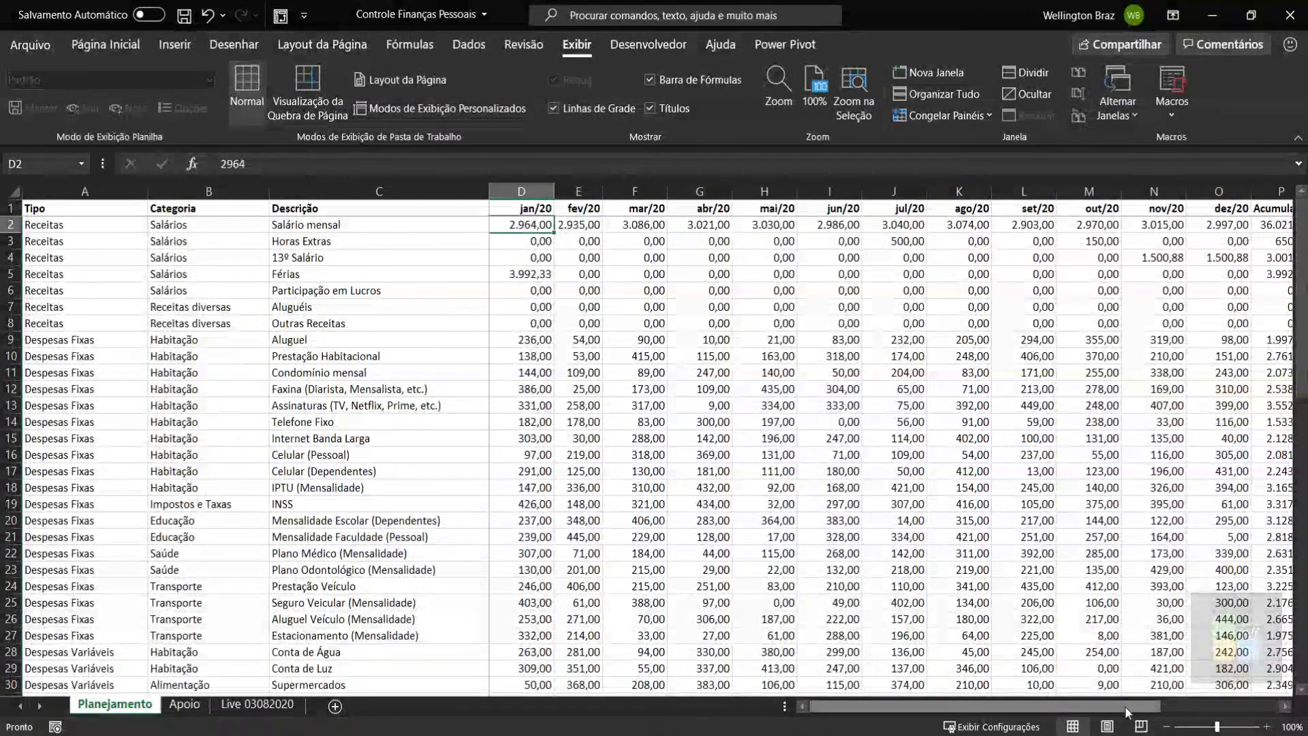
pyautogui.moveTo(1117, 707)
pyautogui.mouseDown()
pyautogui.moveTo(1158, 707)
pyautogui.moveTo(1117, 707)
pyautogui.mouseUp()
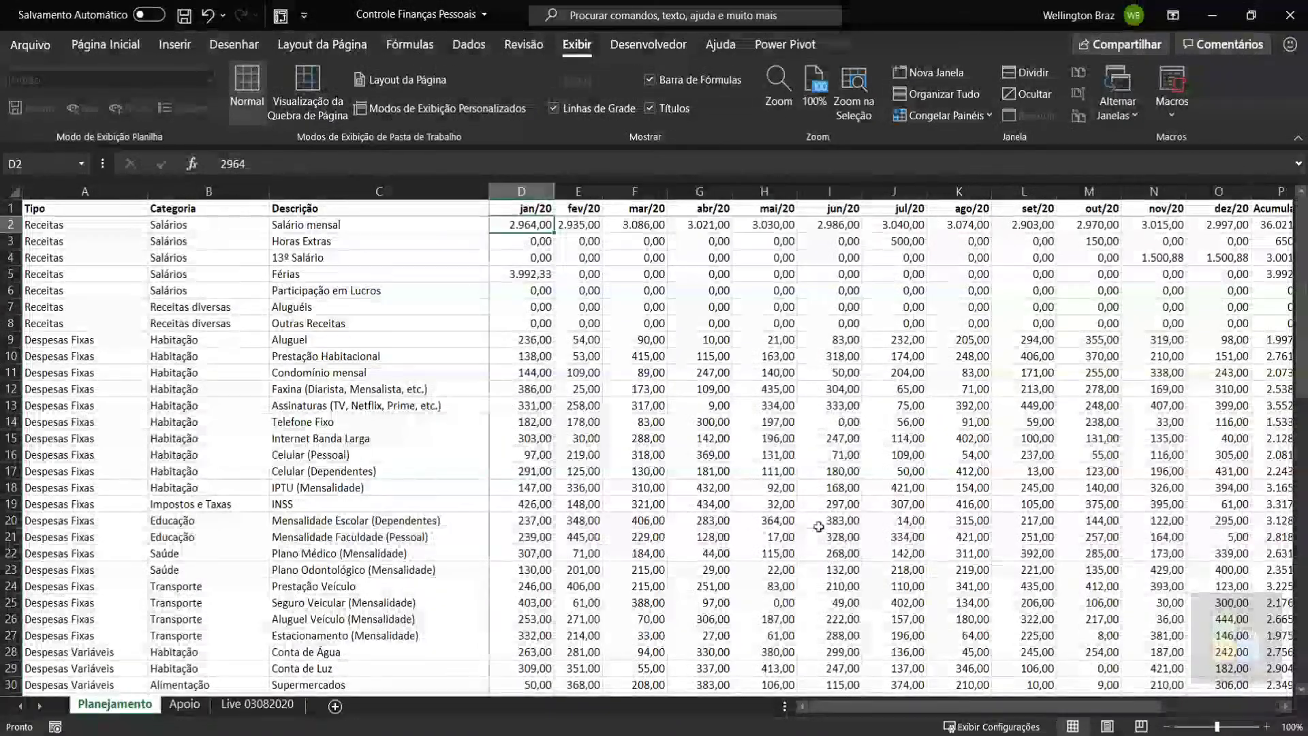
pyautogui.click(106, 209)
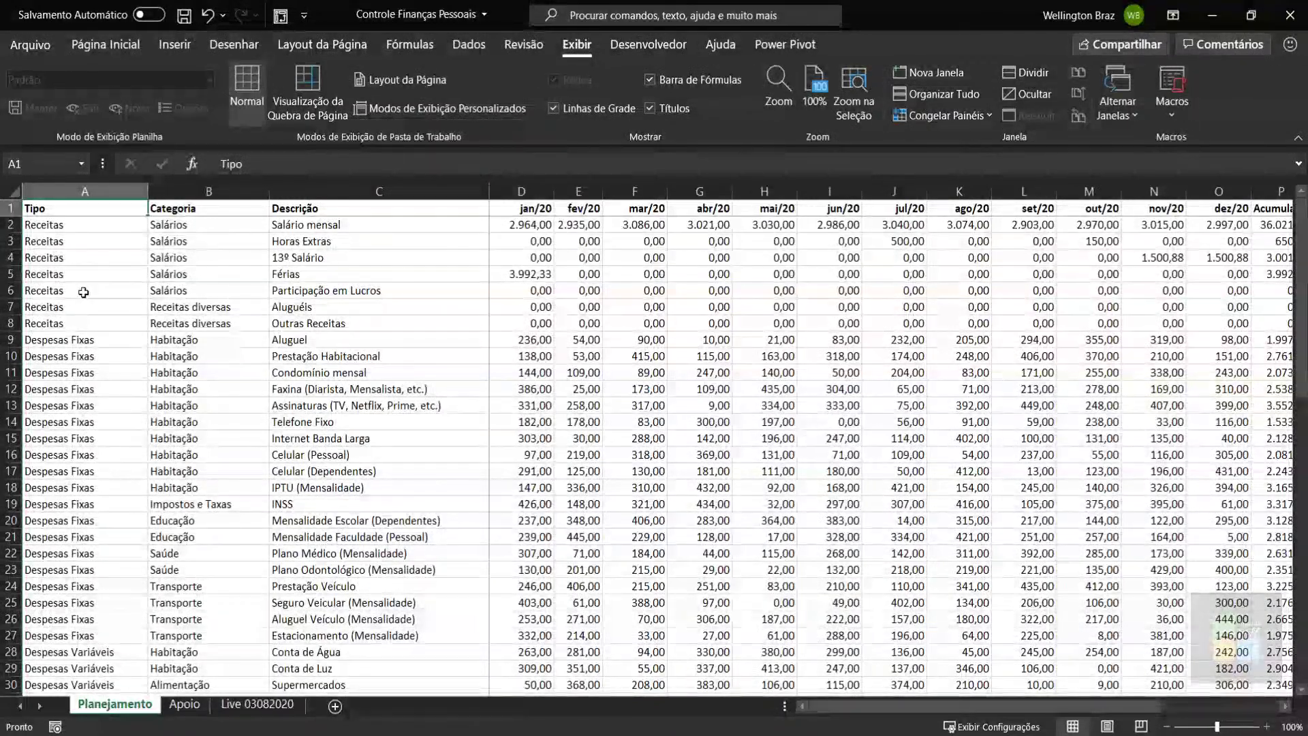
# Step: Add filters to the header row A1:S1 of the Planejamento sheet
pyautogui.moveTo(74, 217); pyautogui.dragTo(1234, 209)
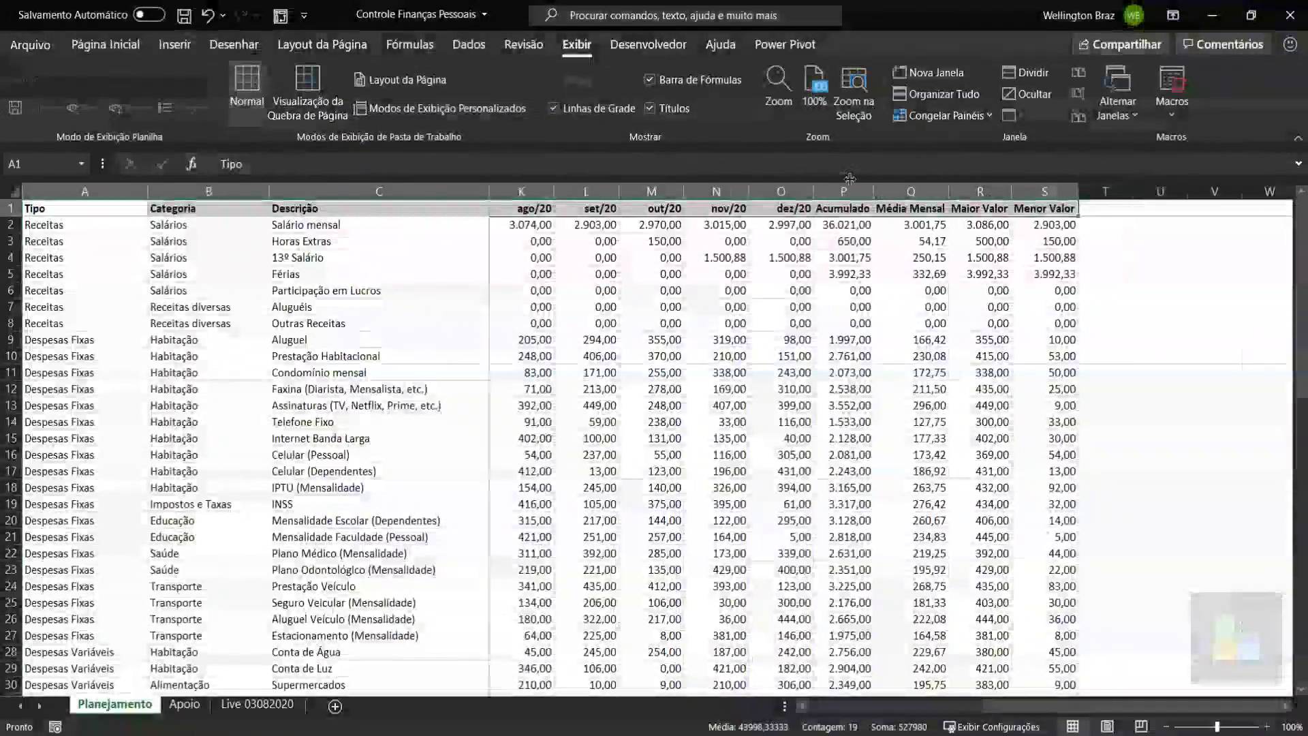
pyautogui.click(92, 46)
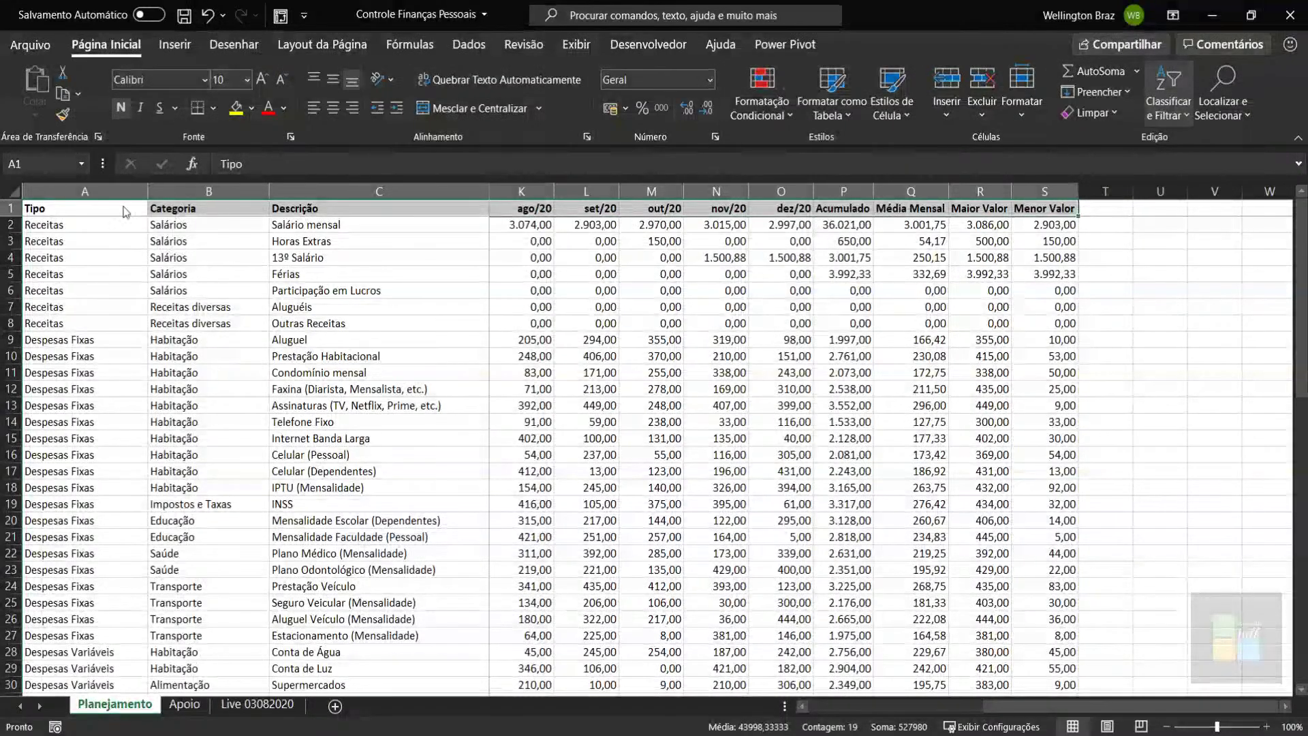
pyautogui.hotkey('ctrl', 'shift', 'Left')
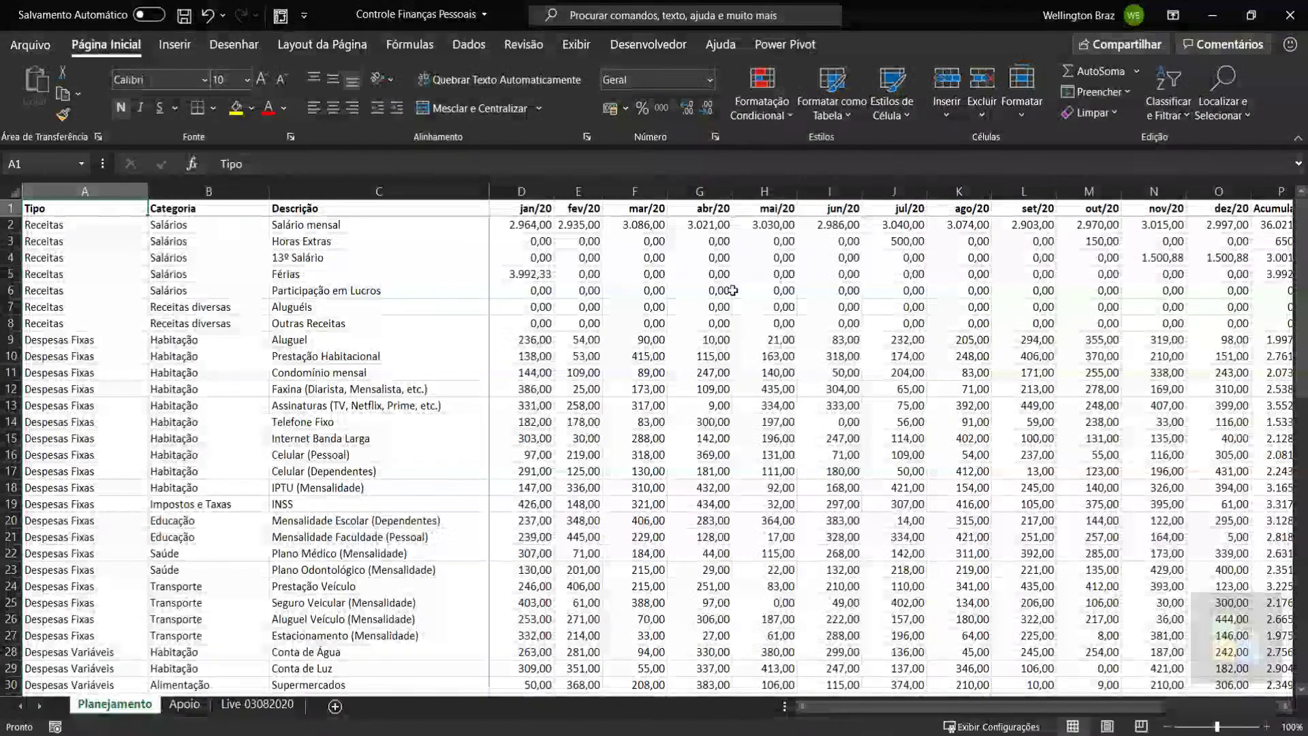
pyautogui.hotkey('ctrl', 'Right')
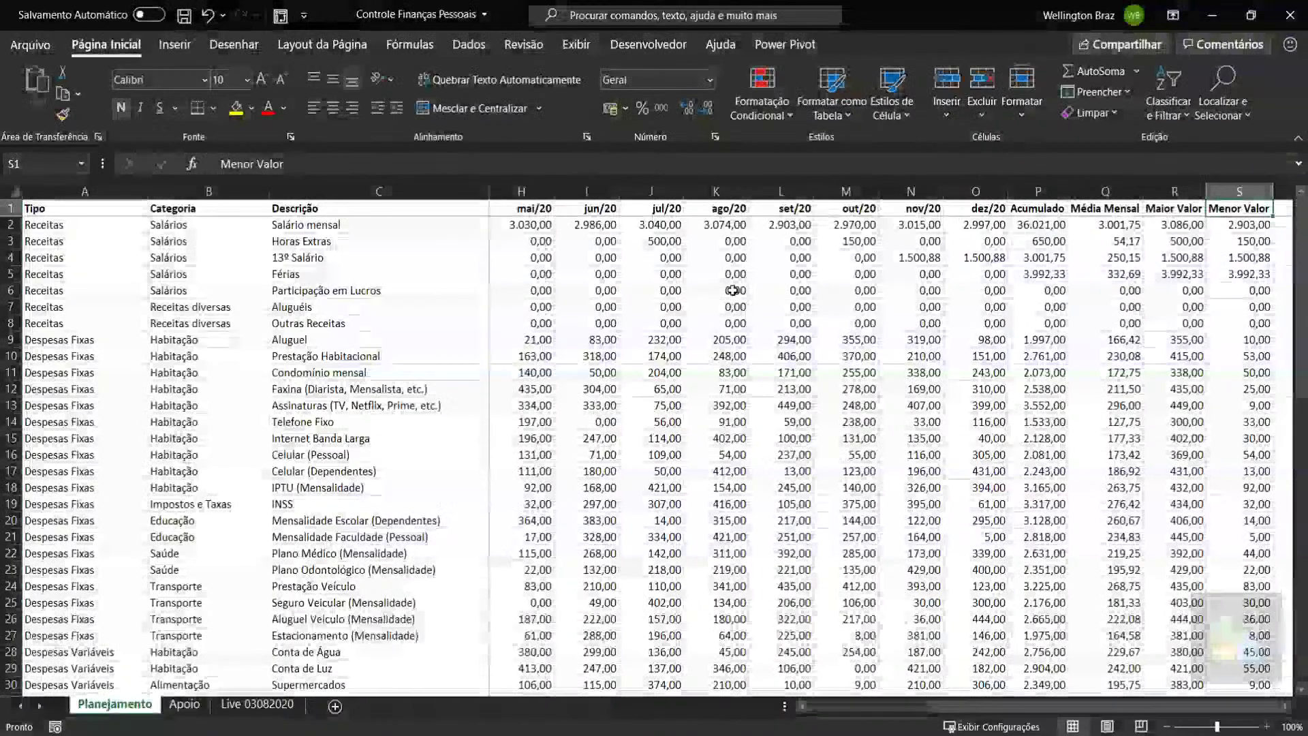
pyautogui.hotkey('ctrl', 'Left')
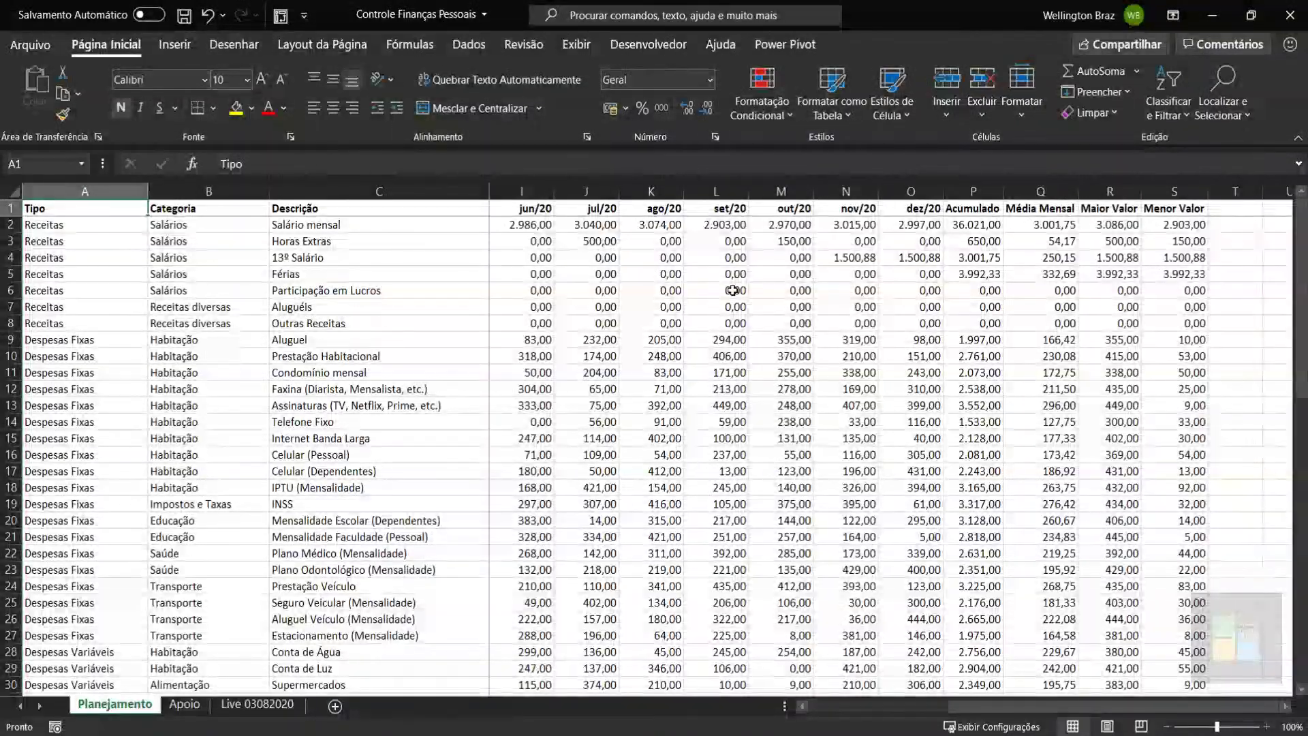
pyautogui.press('Down')
pyautogui.press('Right')
pyautogui.press('Right')
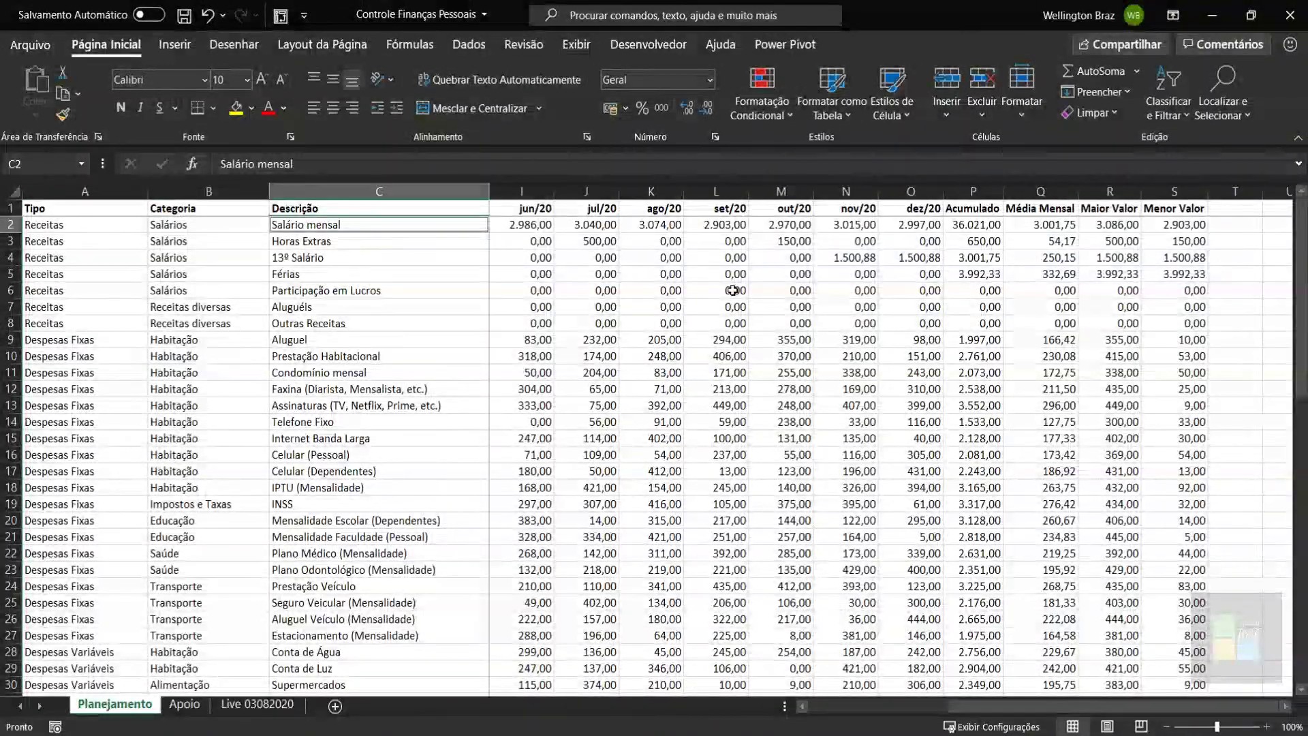
pyautogui.hotkey('ctrl', 'shift', 'l')
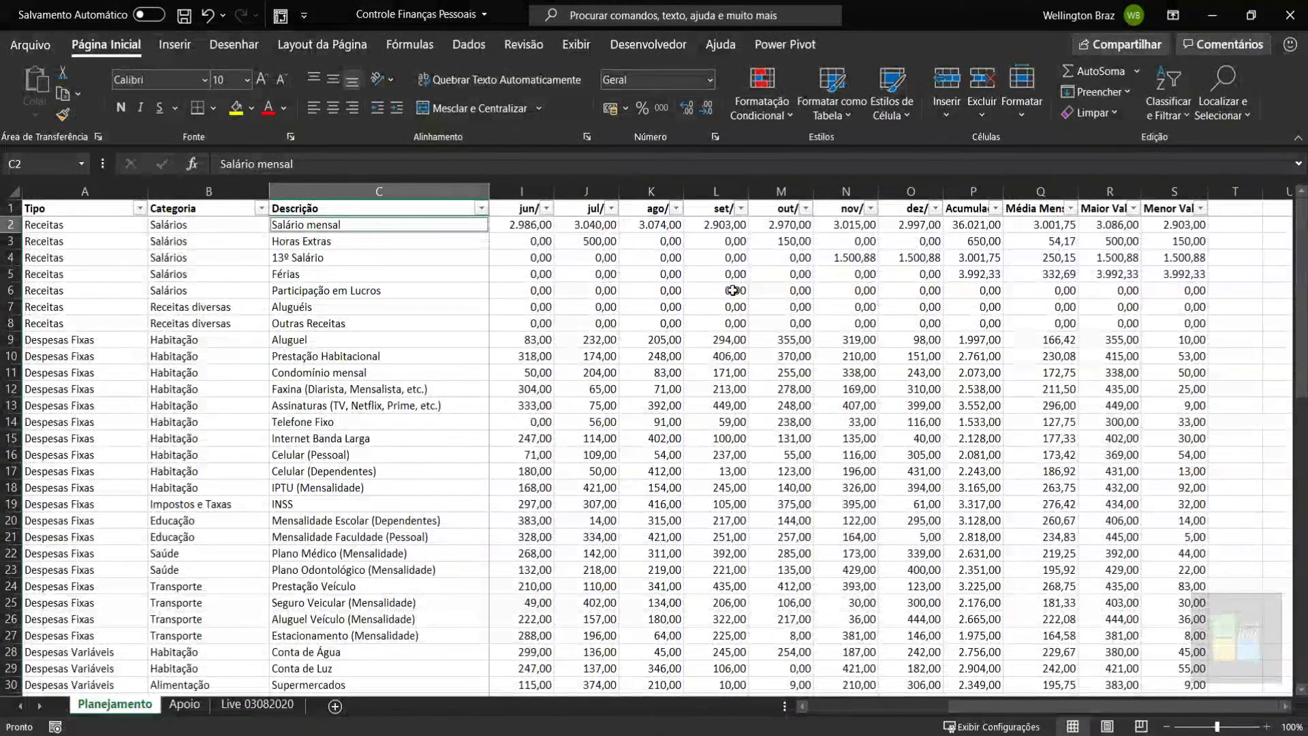
# Step: Check the filter arrows along the month headers and return to cell A1
pyautogui.press('Up')
pyautogui.press('Right')
pyautogui.press('Right')
pyautogui.press('Right')
pyautogui.press('Right')
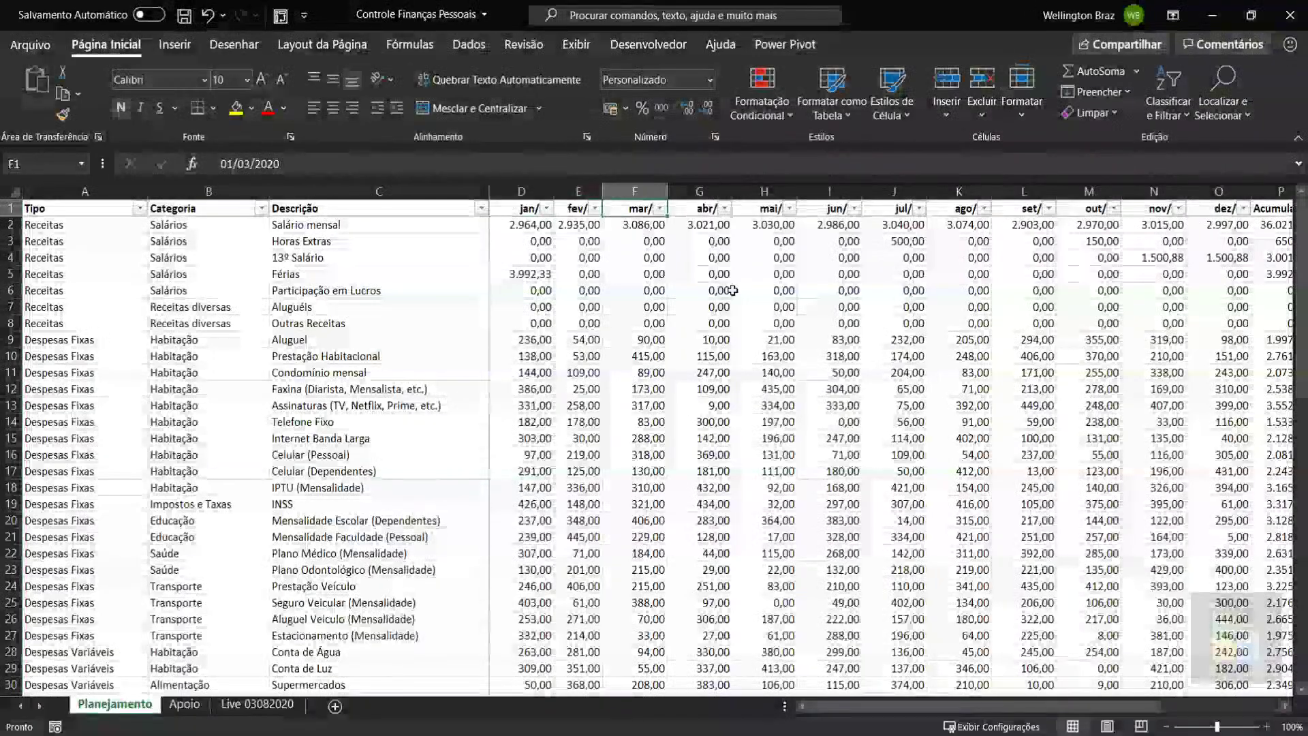
pyautogui.hotkey('ctrl', 'Home')
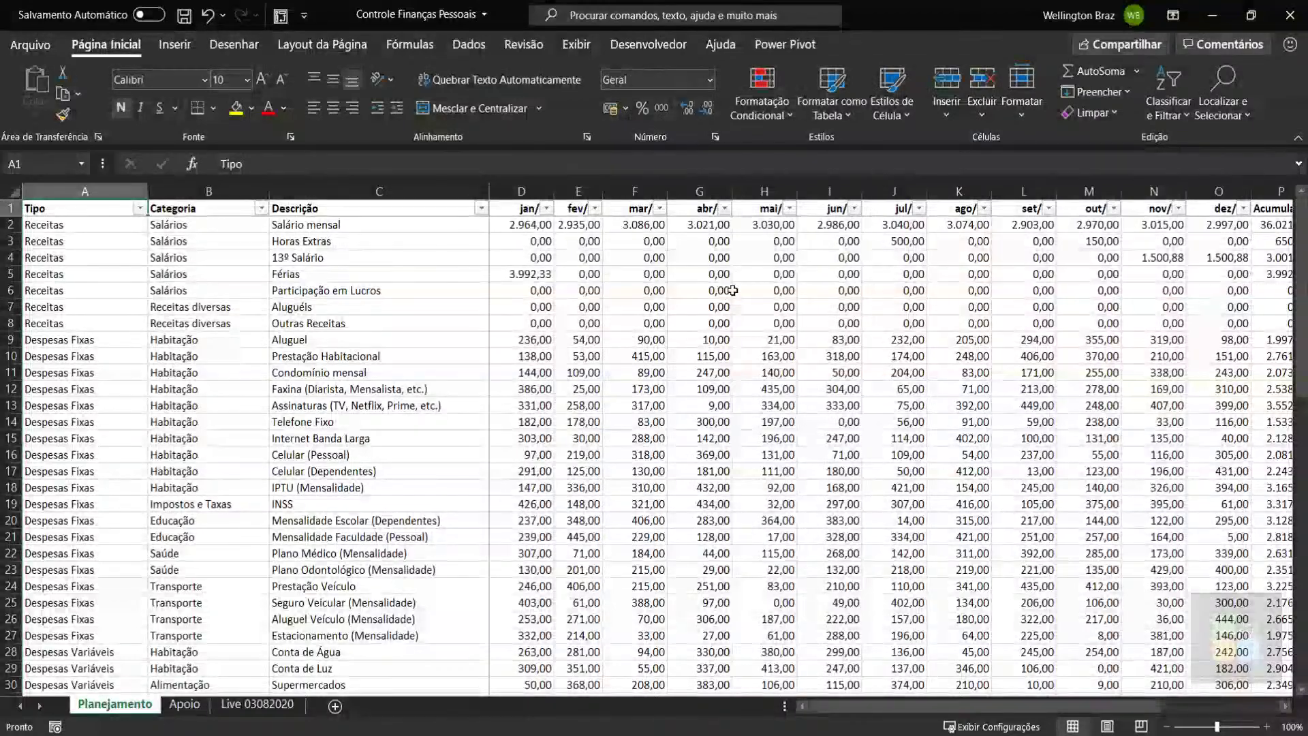
# Step: Filter the Tipo column to Despesas Variáveis and review the monthly and summary columns of the filtered rows
pyautogui.hscroll(2, 732, 290)
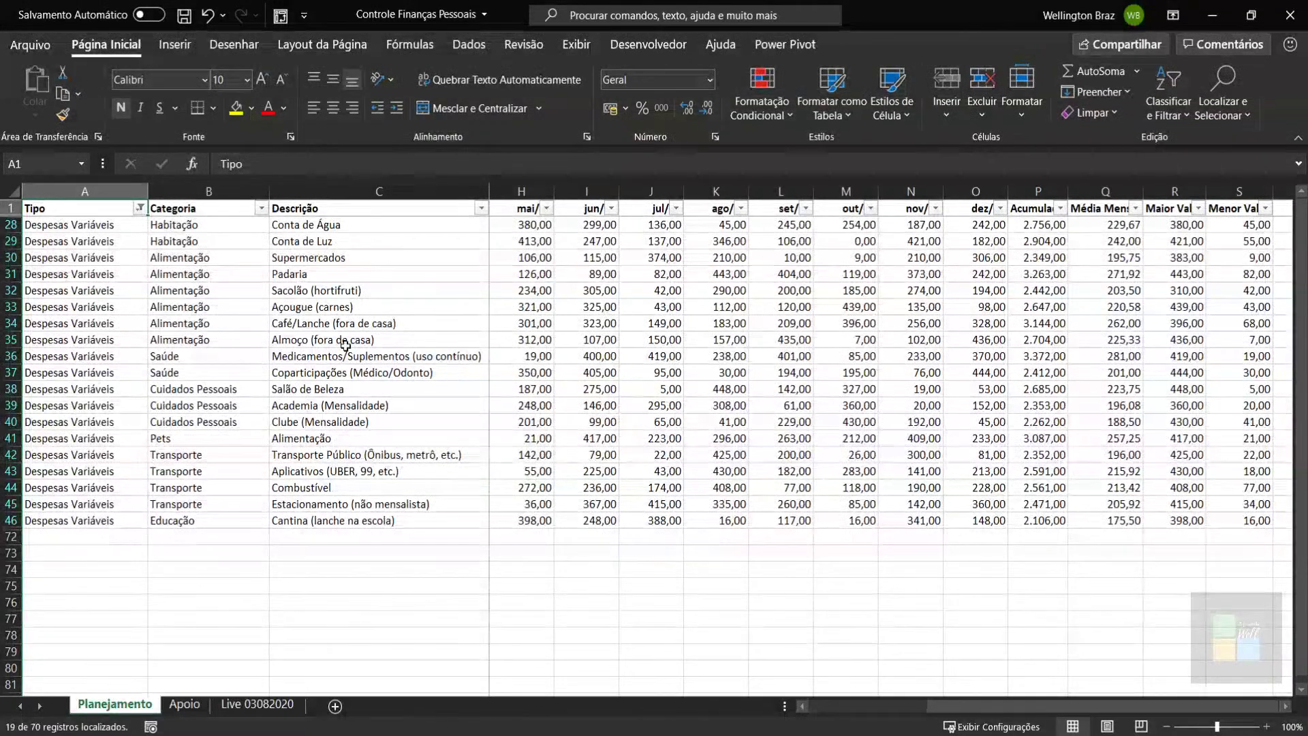
pyautogui.moveTo(974, 706); pyautogui.dragTo(855, 707)
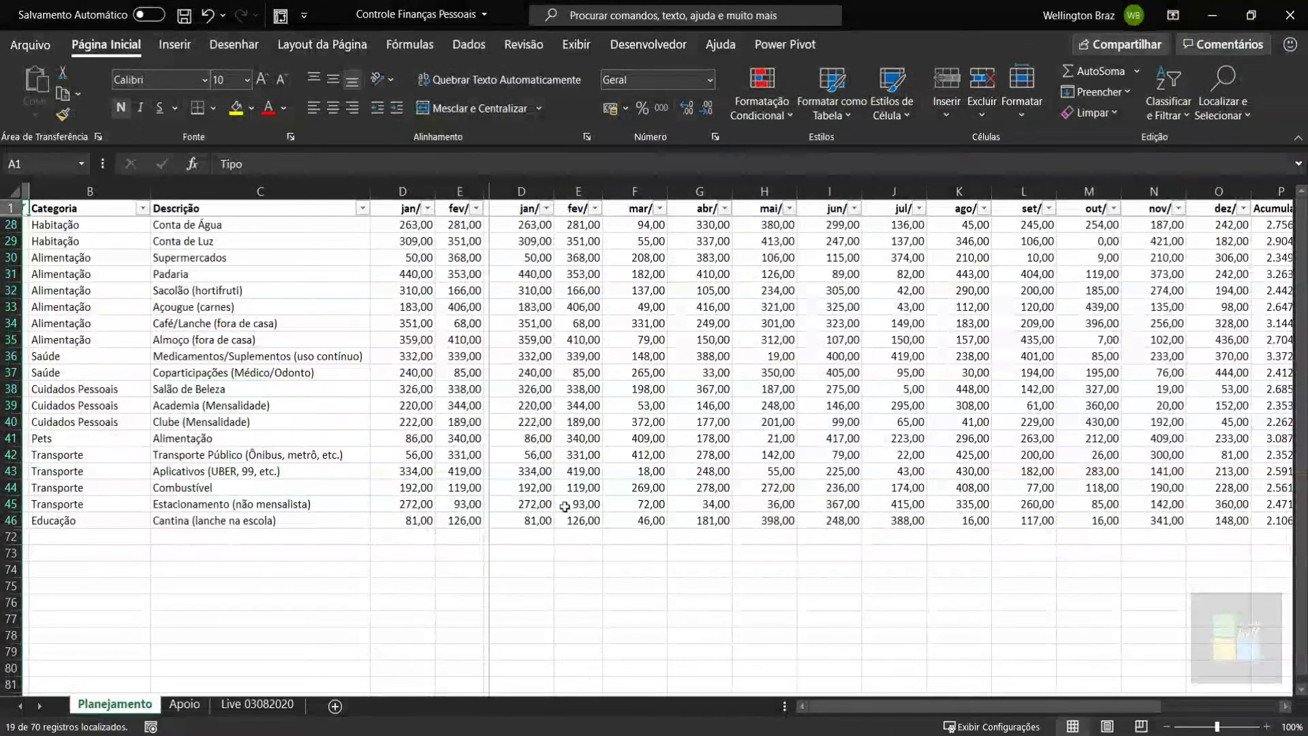
pyautogui.moveTo(802, 709); pyautogui.dragTo(983, 696)
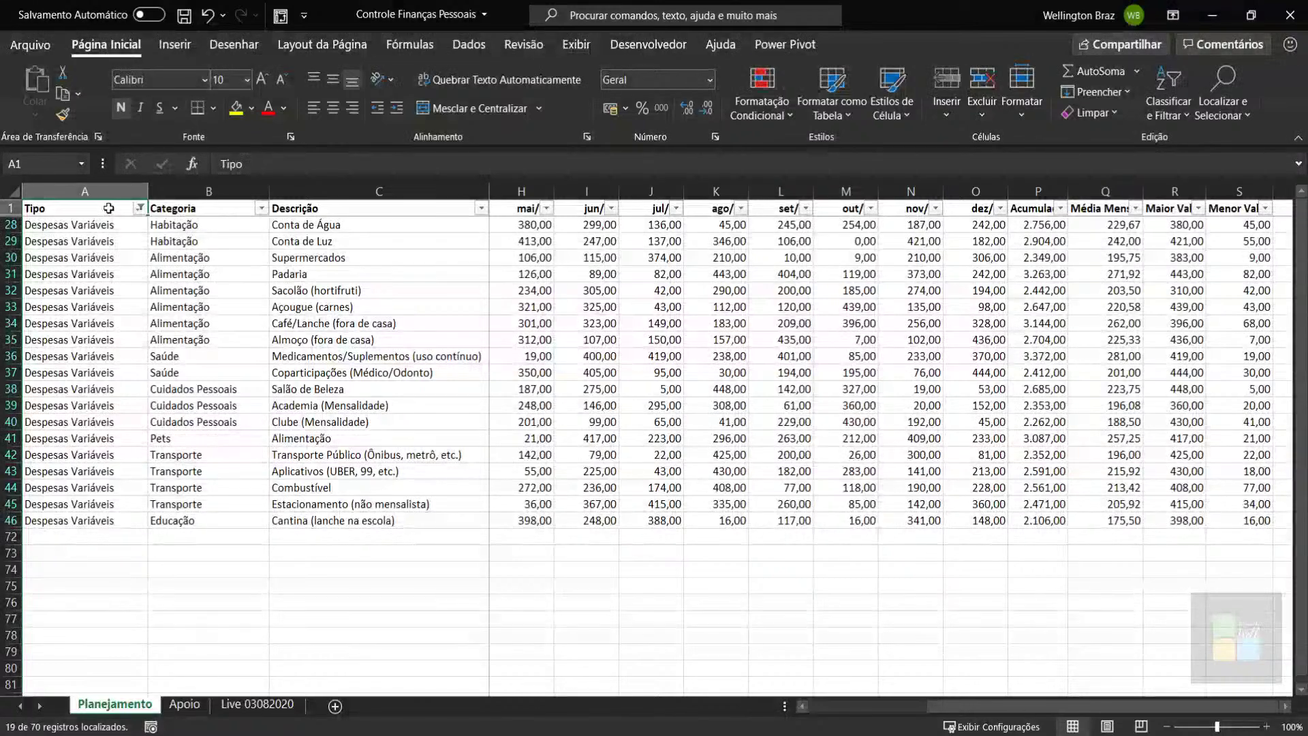
# Step: Clear the Despesas Variáveis filter from Tipo, reapply it, and clear it once more to show all rows
pyautogui.click(136, 259)
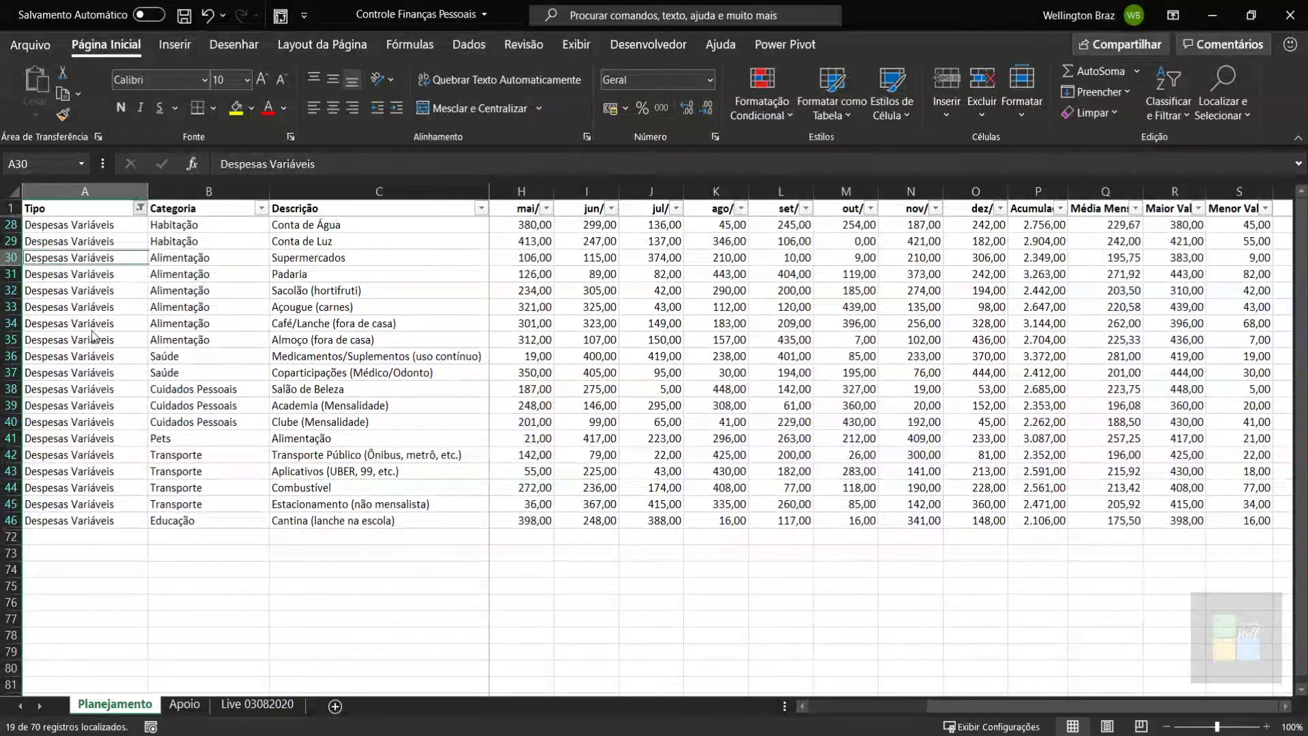
pyautogui.hotkey('ctrl', 'z')
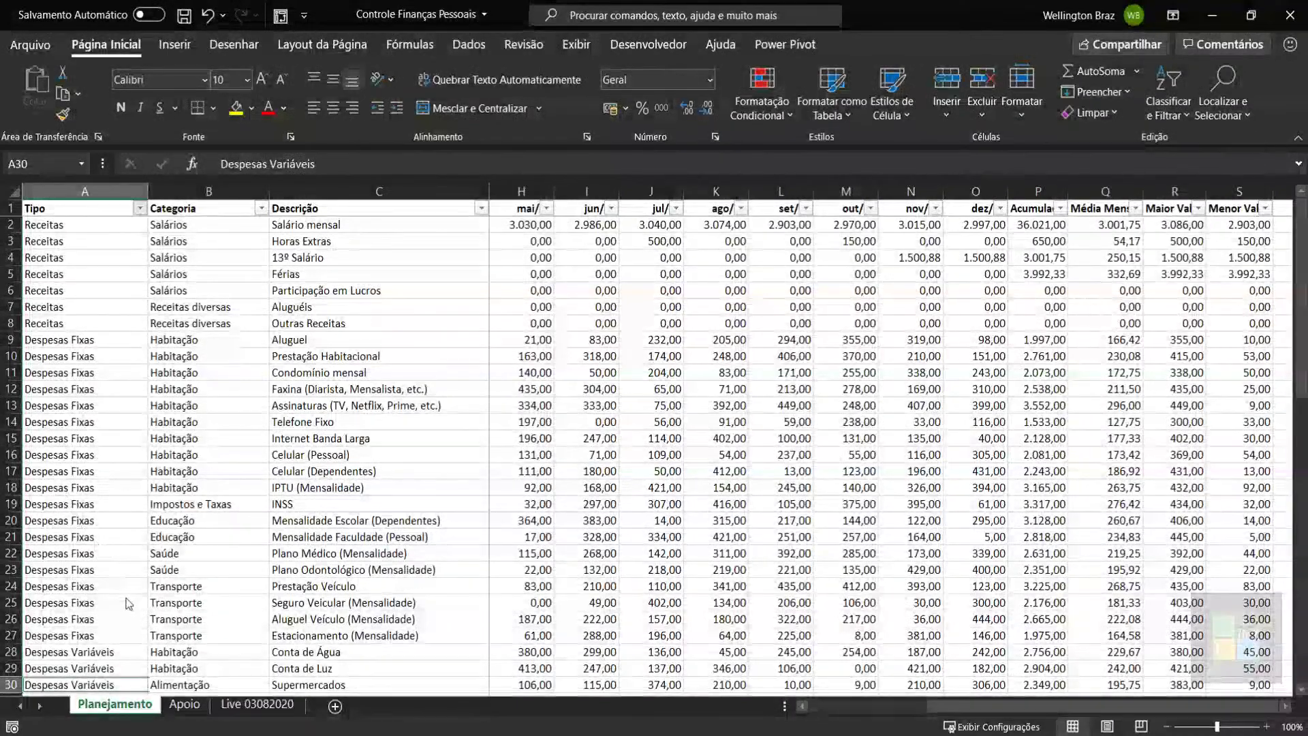
pyautogui.hotkey('ctrl', 'y')
pyautogui.press('Up')
pyautogui.press('Right')
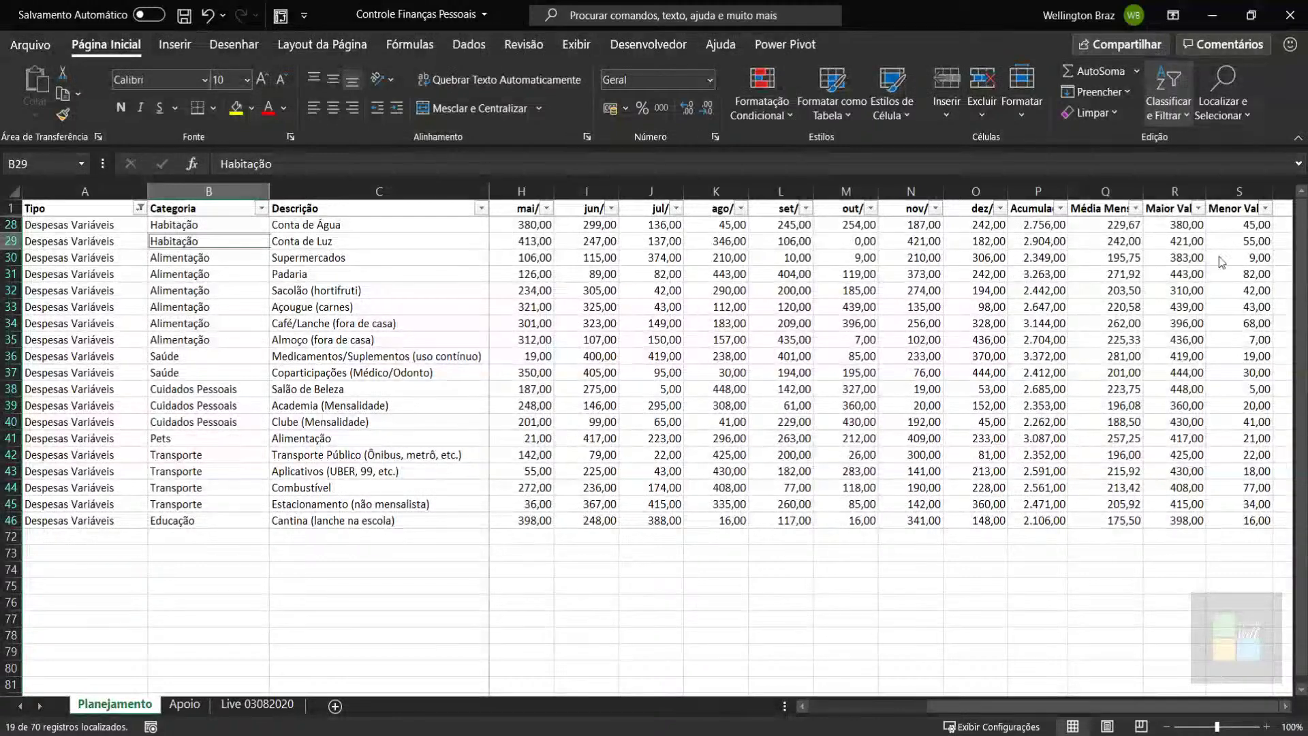
pyautogui.click(1185, 246)
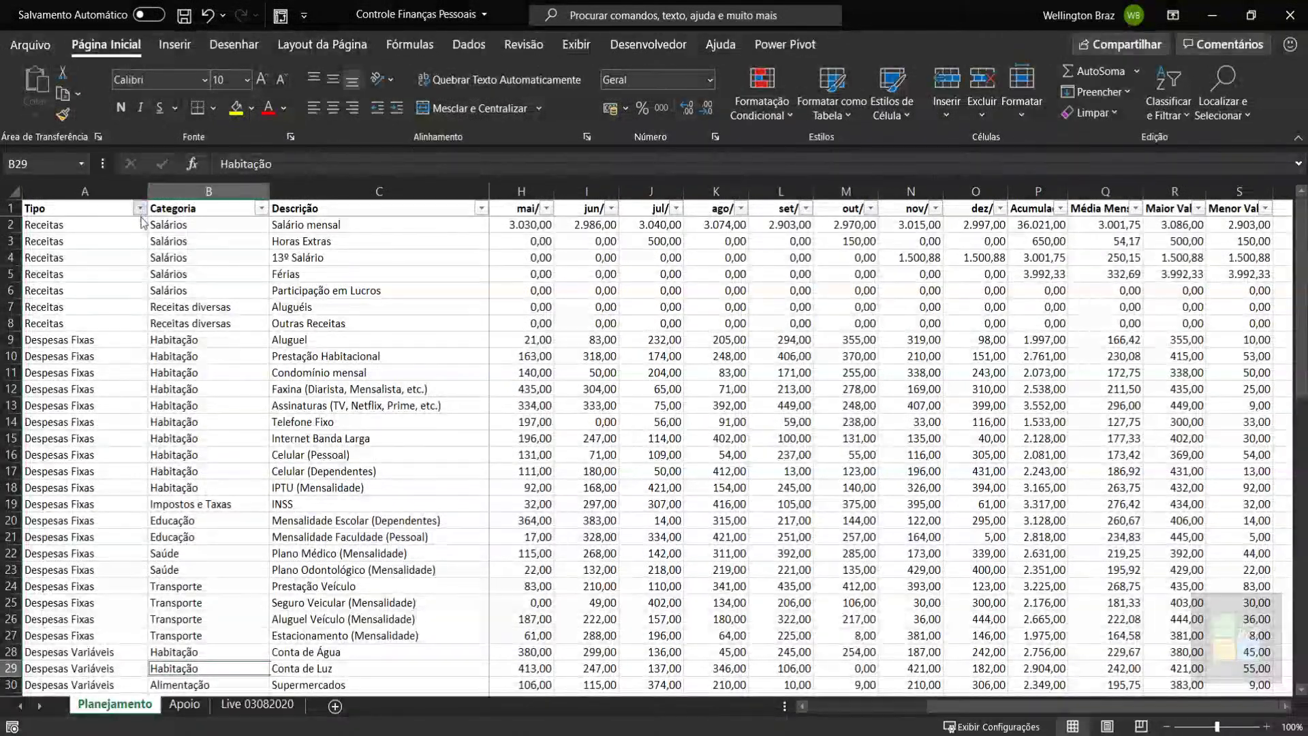
# Step: Filter Tipo to Despesas Adicionais and exclude Diversos from Categoria, and clear both filters
pyautogui.click(132, 594)
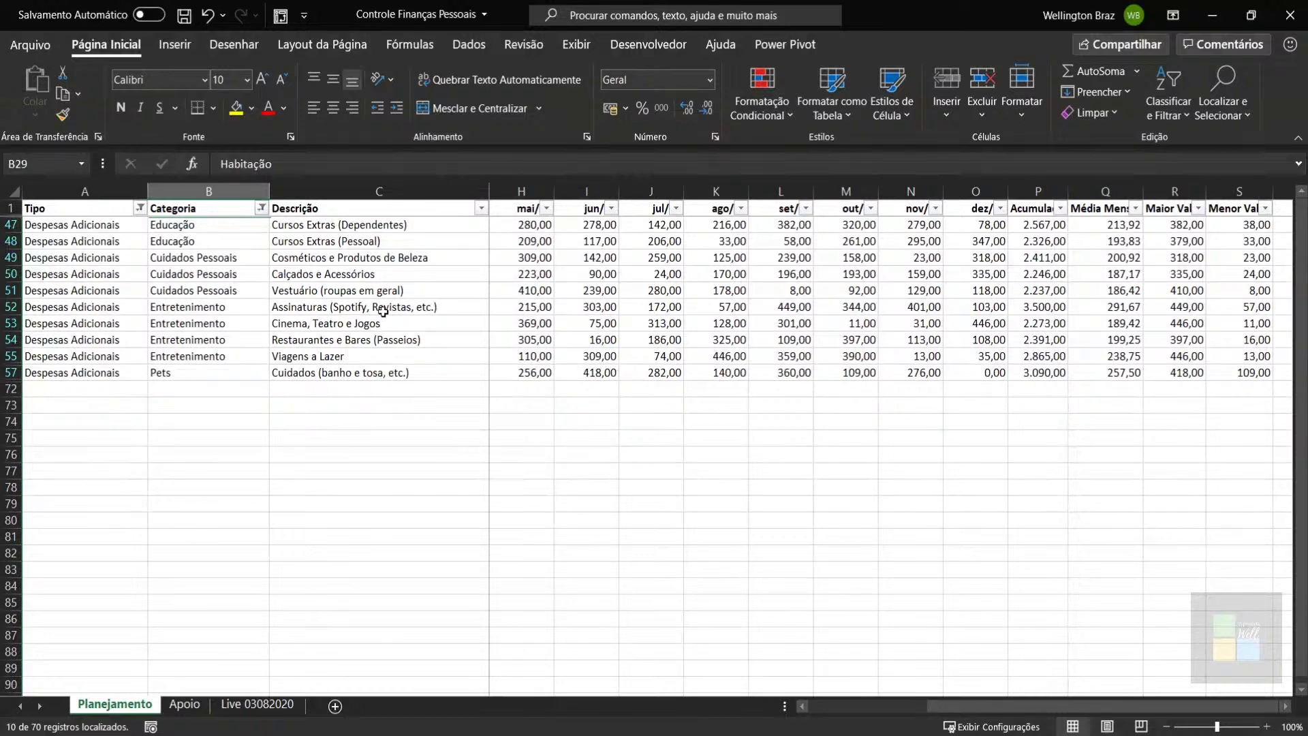
pyautogui.click(383, 311)
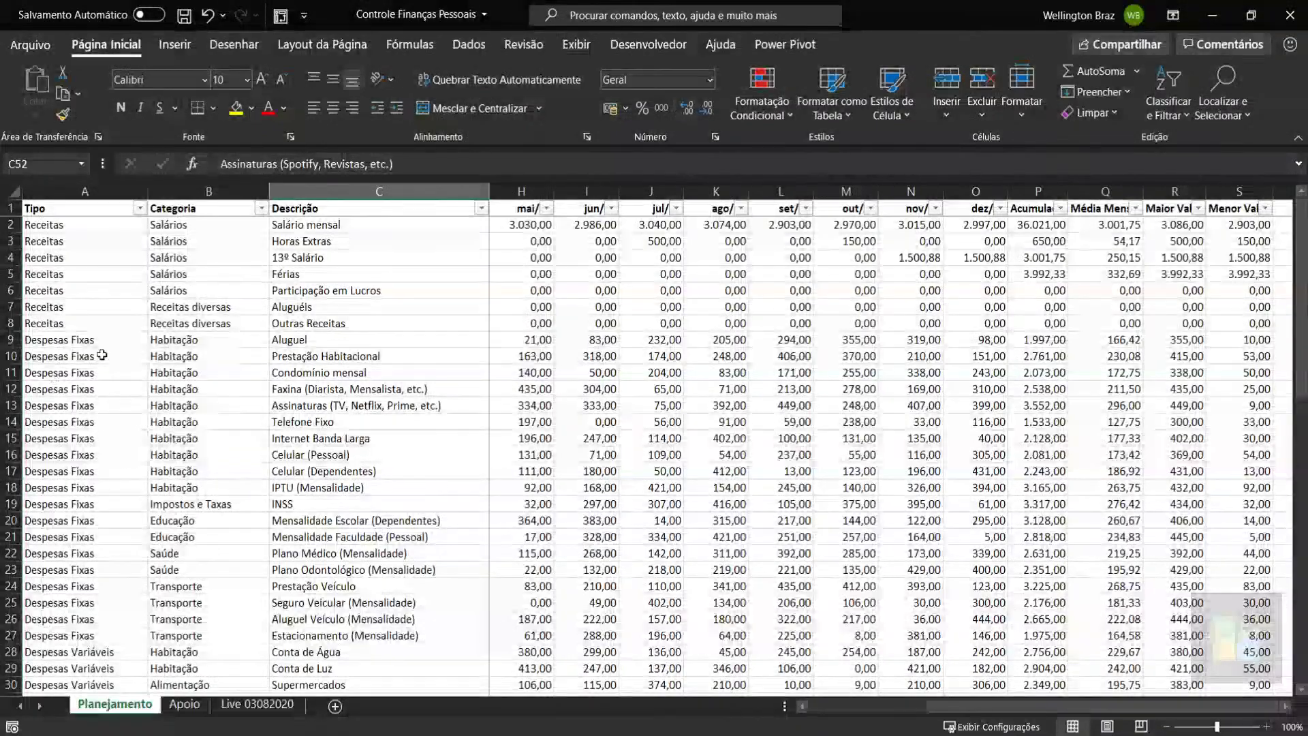
# Step: Filter only the Tipo column to Despesas Adicionais and remove that filter to show the full list from row 2
pyautogui.scroll(-10, 8, 382)
pyautogui.scroll(8, 7, 383)
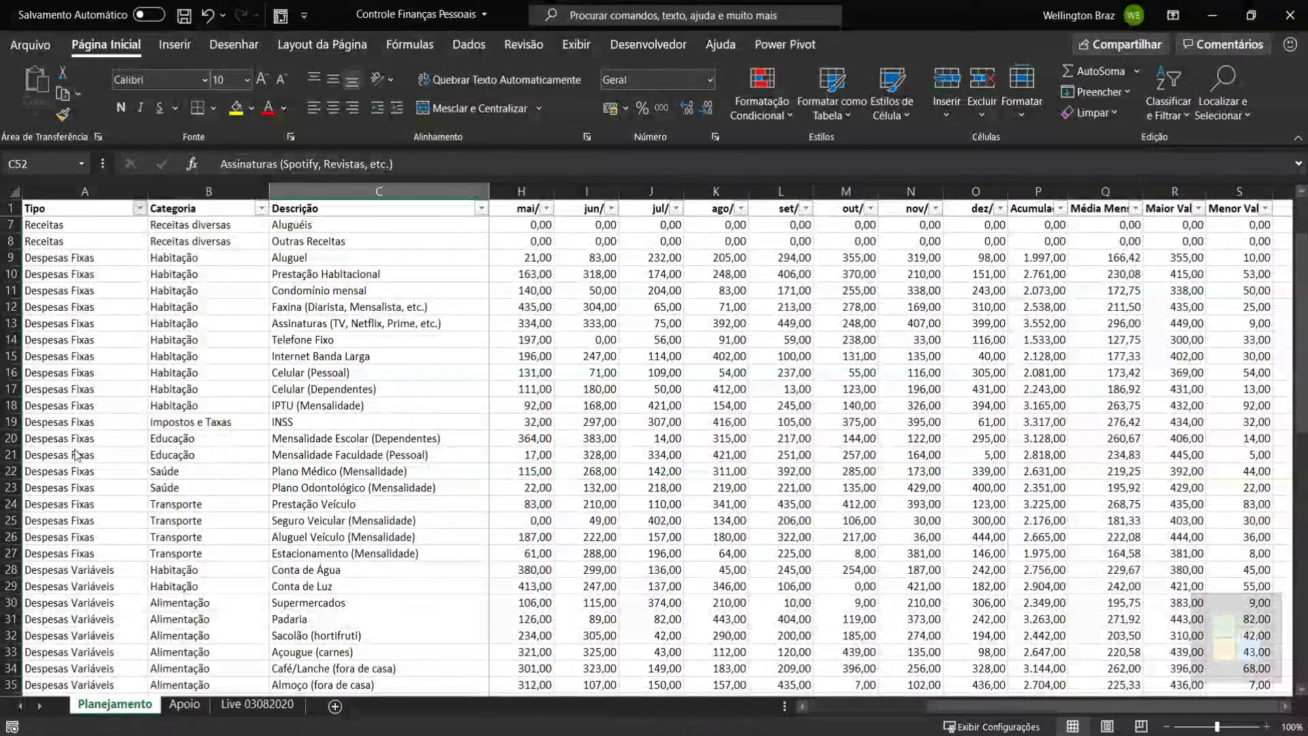
pyautogui.scroll(2, 157, 422)
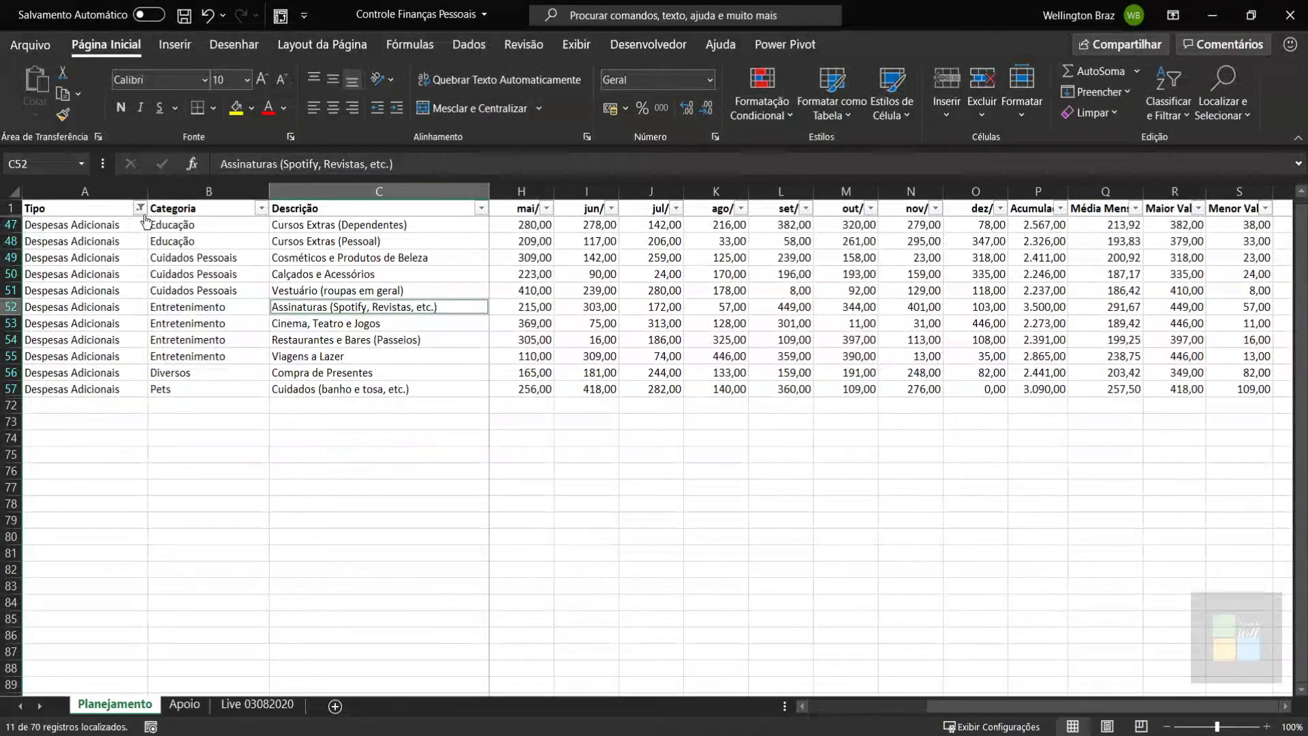
pyautogui.scroll(15, 526, 263)
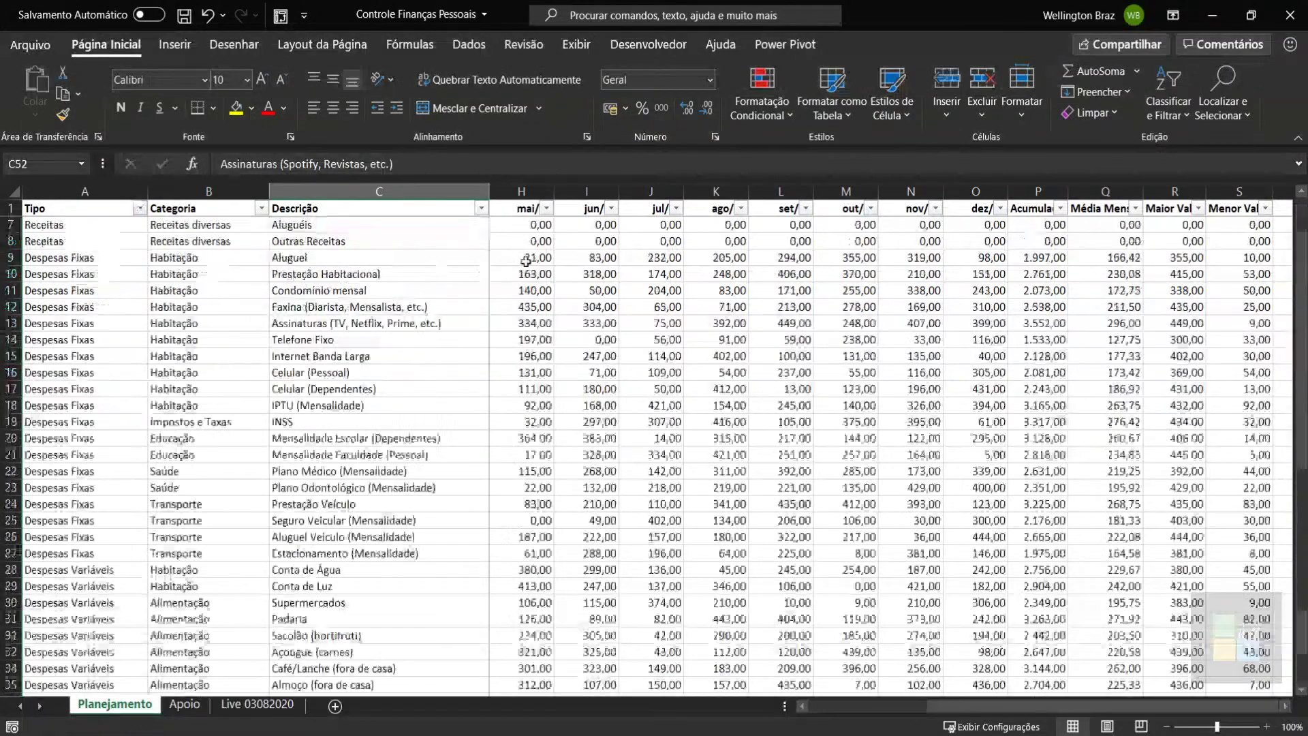
pyautogui.scroll(2, 481, 321)
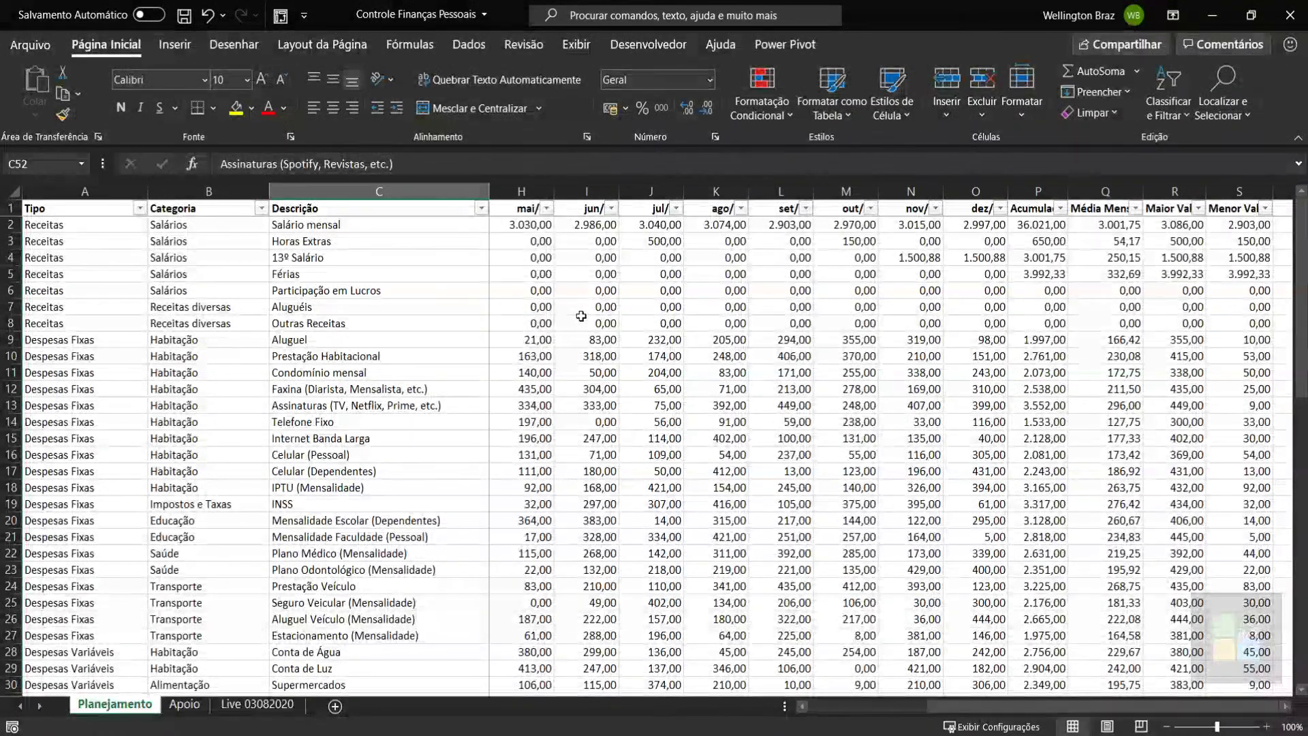
# Step: Review the headers from Tipo across to the month columns, ending at the January value for Salário mensal
pyautogui.click(64, 214)
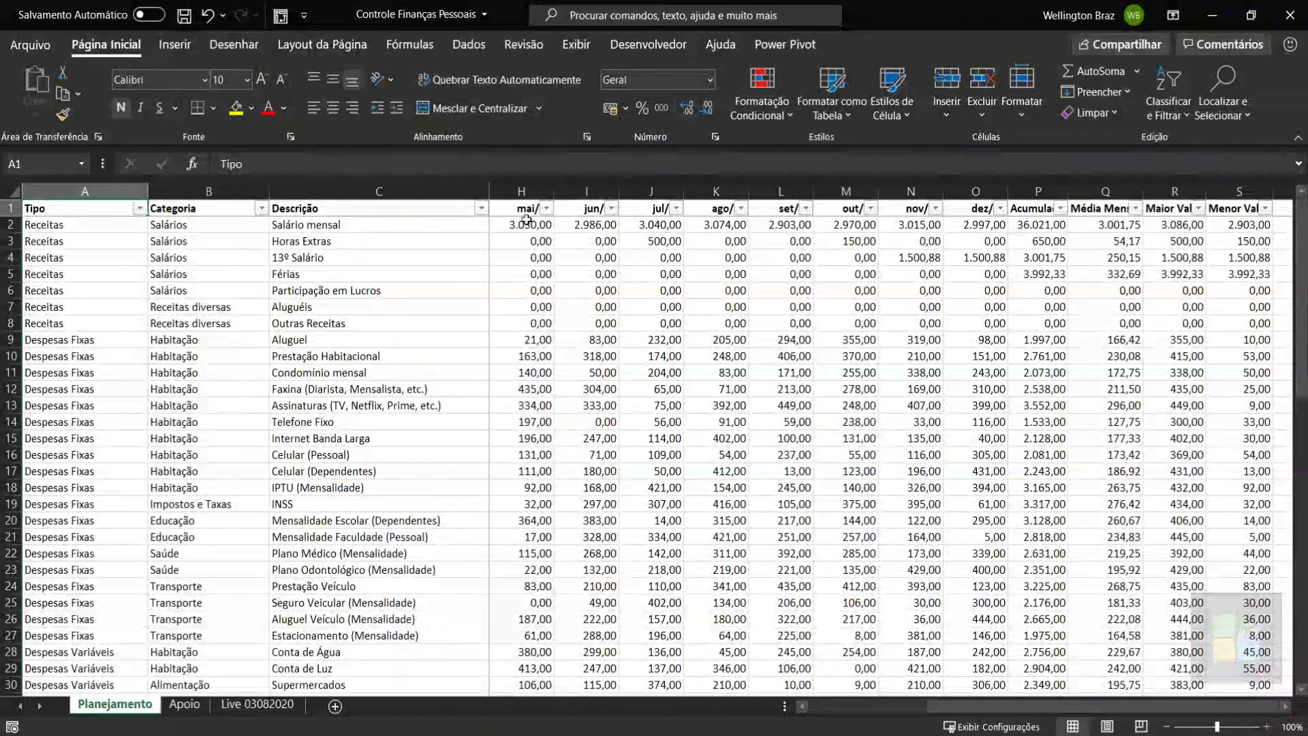
pyautogui.click(504, 205)
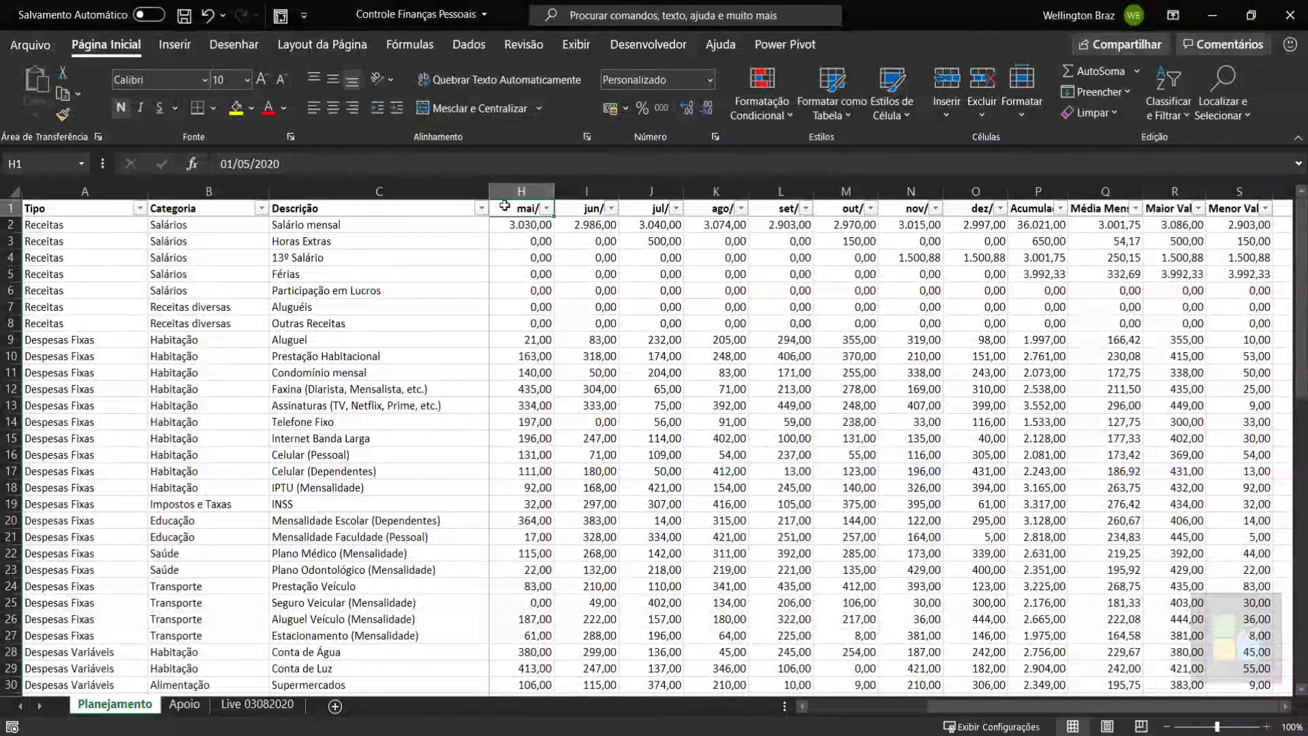
pyautogui.press('Left')
pyautogui.press('Left')
pyautogui.press('Left')
pyautogui.press('Left')
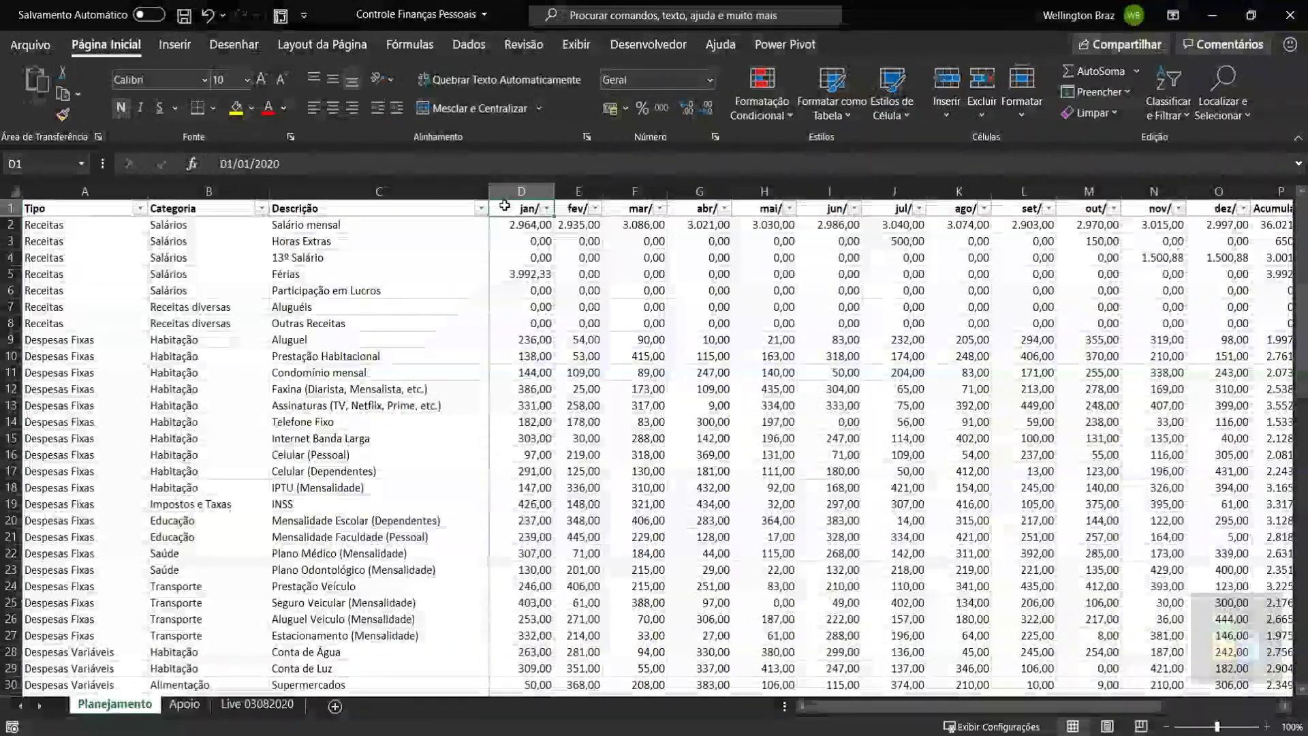
pyautogui.press('Down')
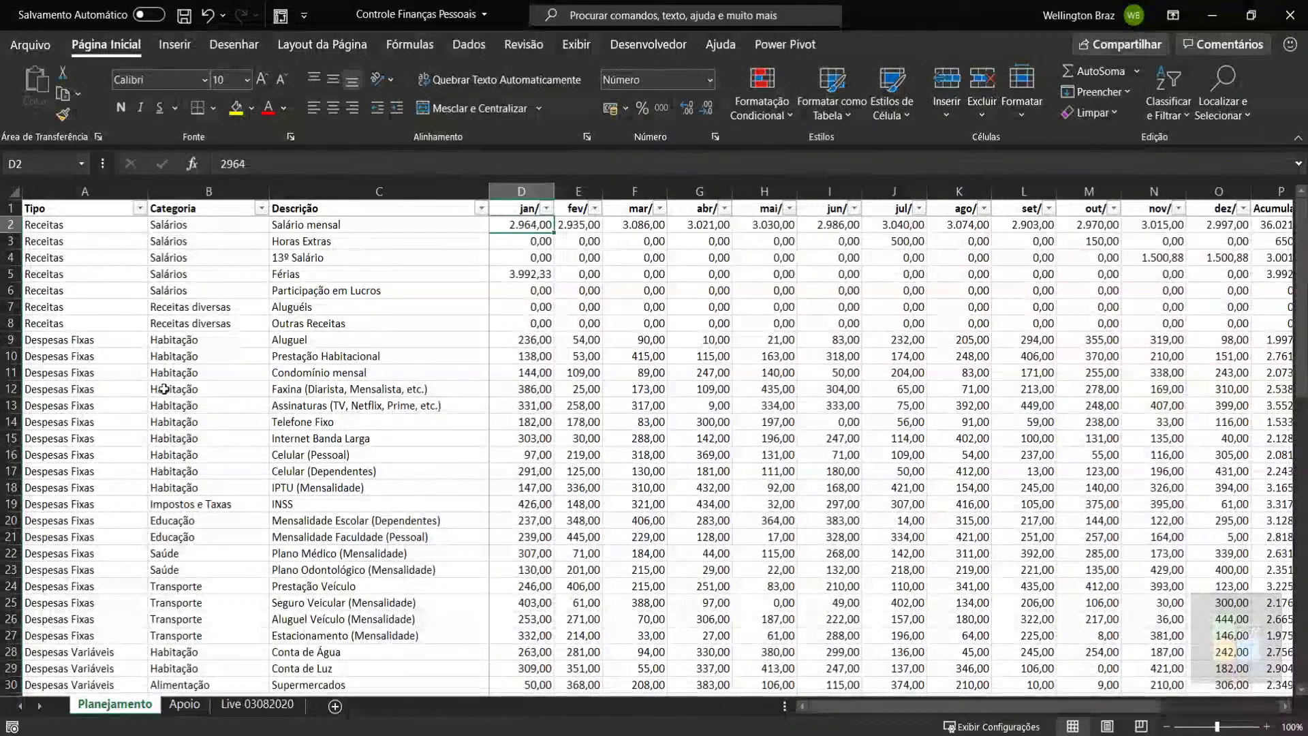
# Step: Check the Tipo and Descrição headers and the January values of the Receitas rows
pyautogui.click(84, 214)
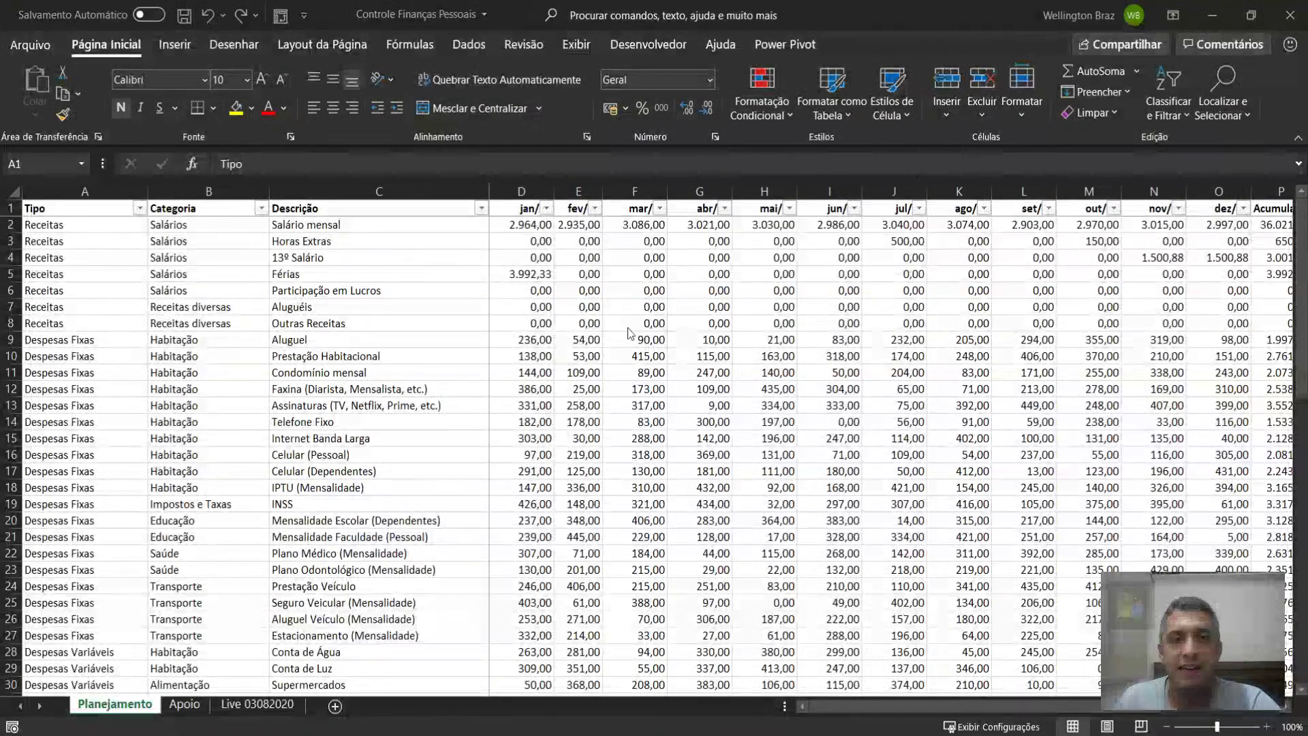
pyautogui.click(356, 209)
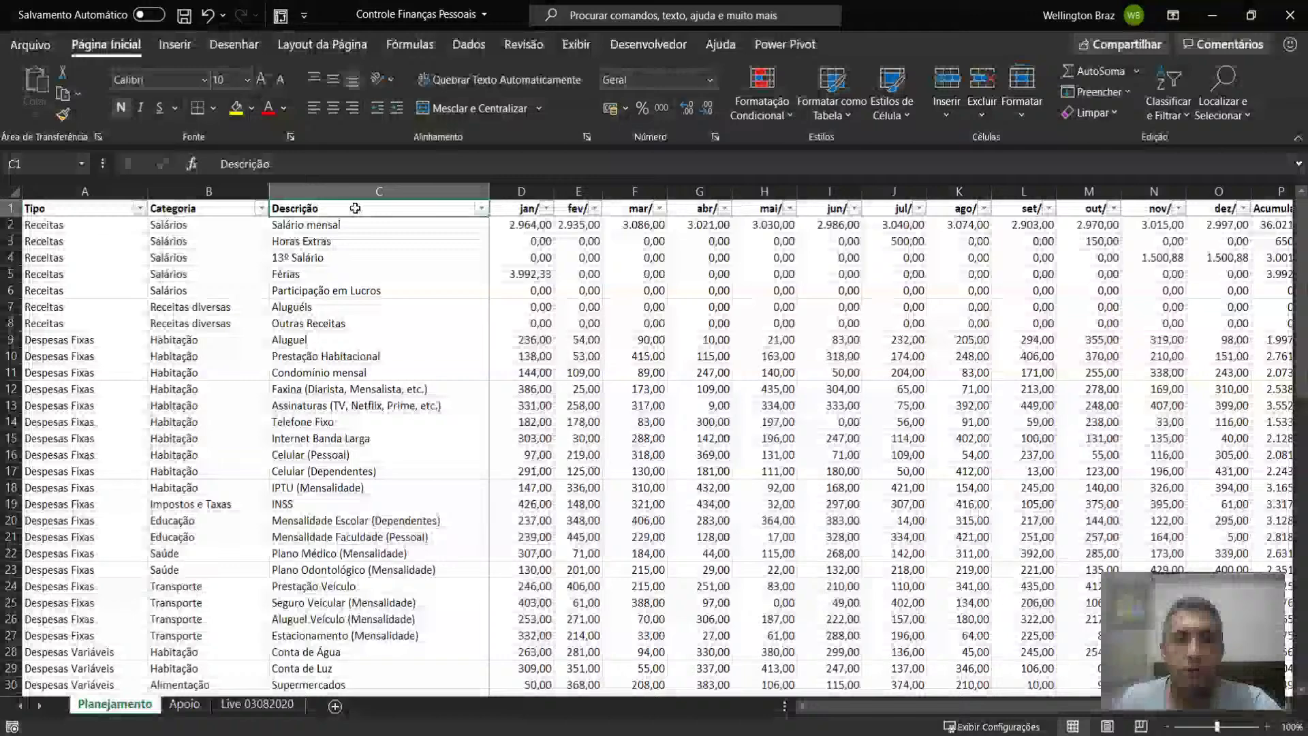
pyautogui.click(95, 208)
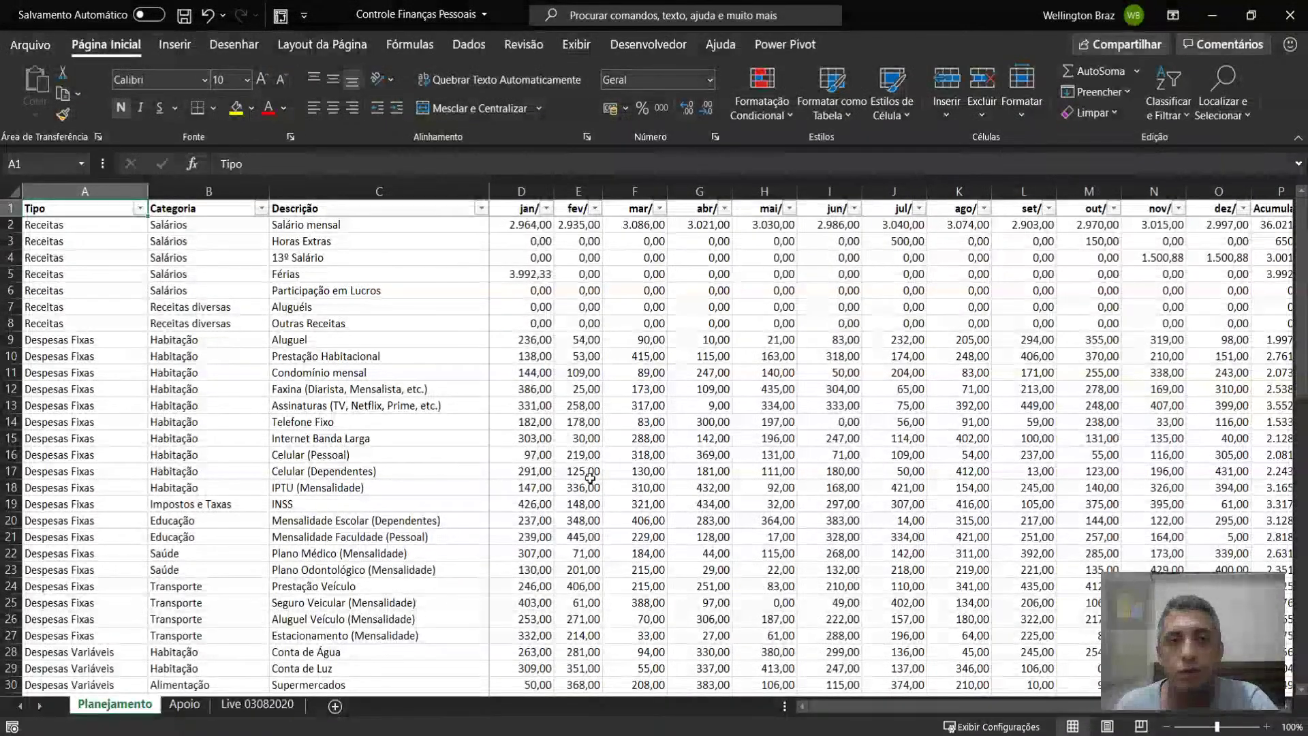
pyautogui.click(514, 224)
pyautogui.click(523, 292)
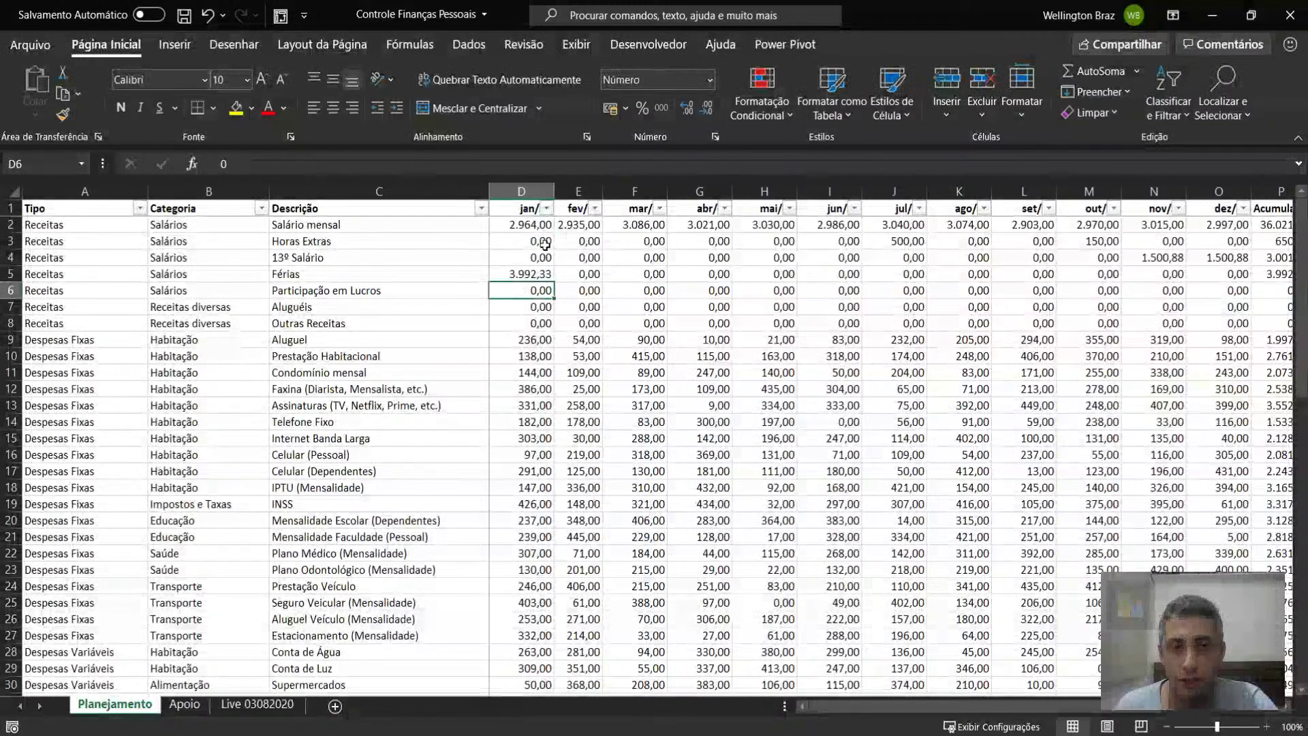
pyautogui.click(523, 212)
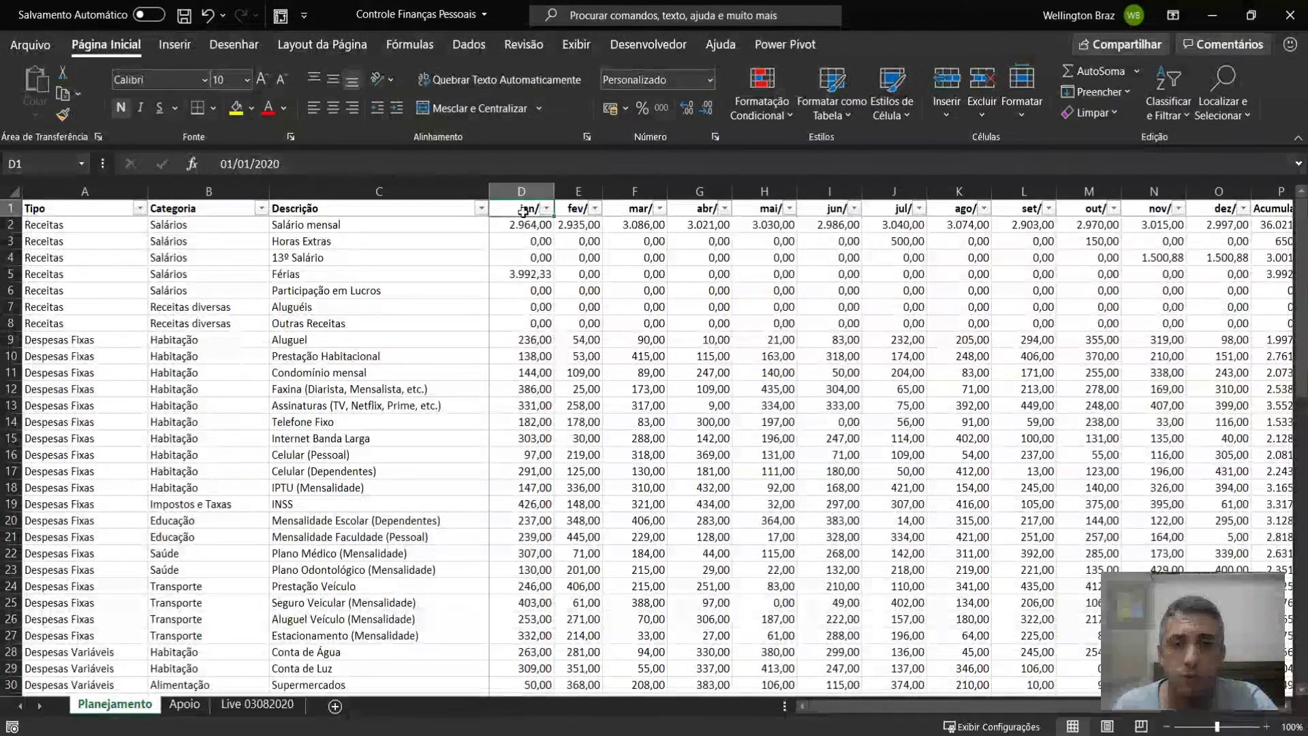
# Step: Examine the accumulated, monthly average, highest value and lowest value formulas in row 2 for Salário mensal
pyautogui.click(1228, 228)
pyautogui.click(1274, 226)
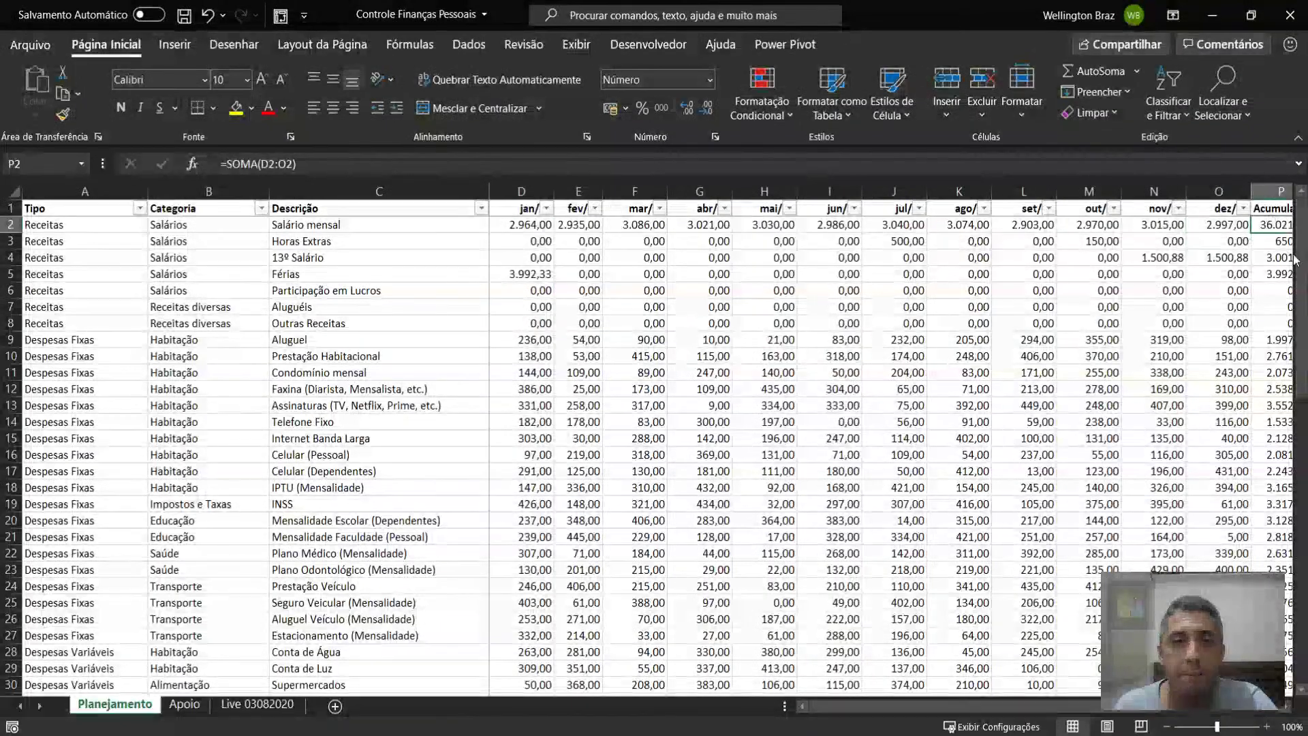
pyautogui.press('Right')
pyautogui.press('Right')
pyautogui.press('Right')
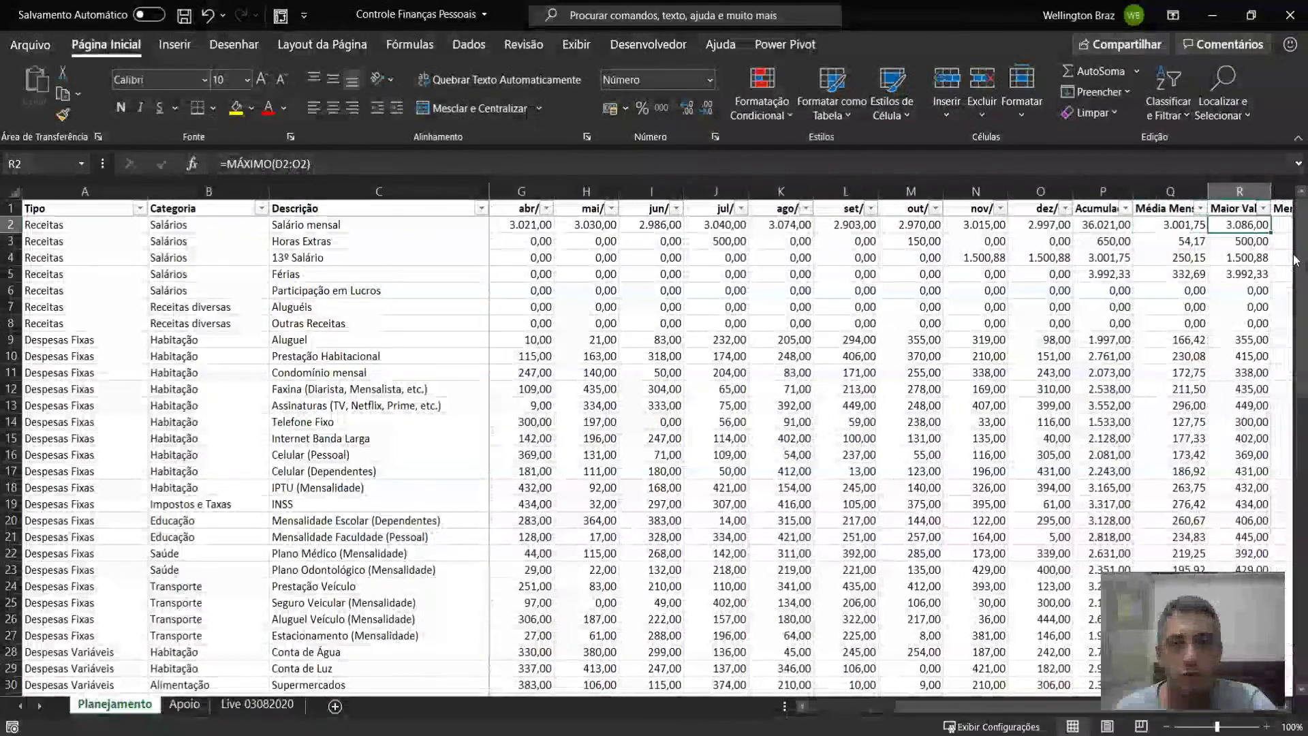
pyautogui.press('Right')
pyautogui.press('Left')
pyautogui.press('Left')
pyautogui.press('Left')
pyautogui.press('Left')
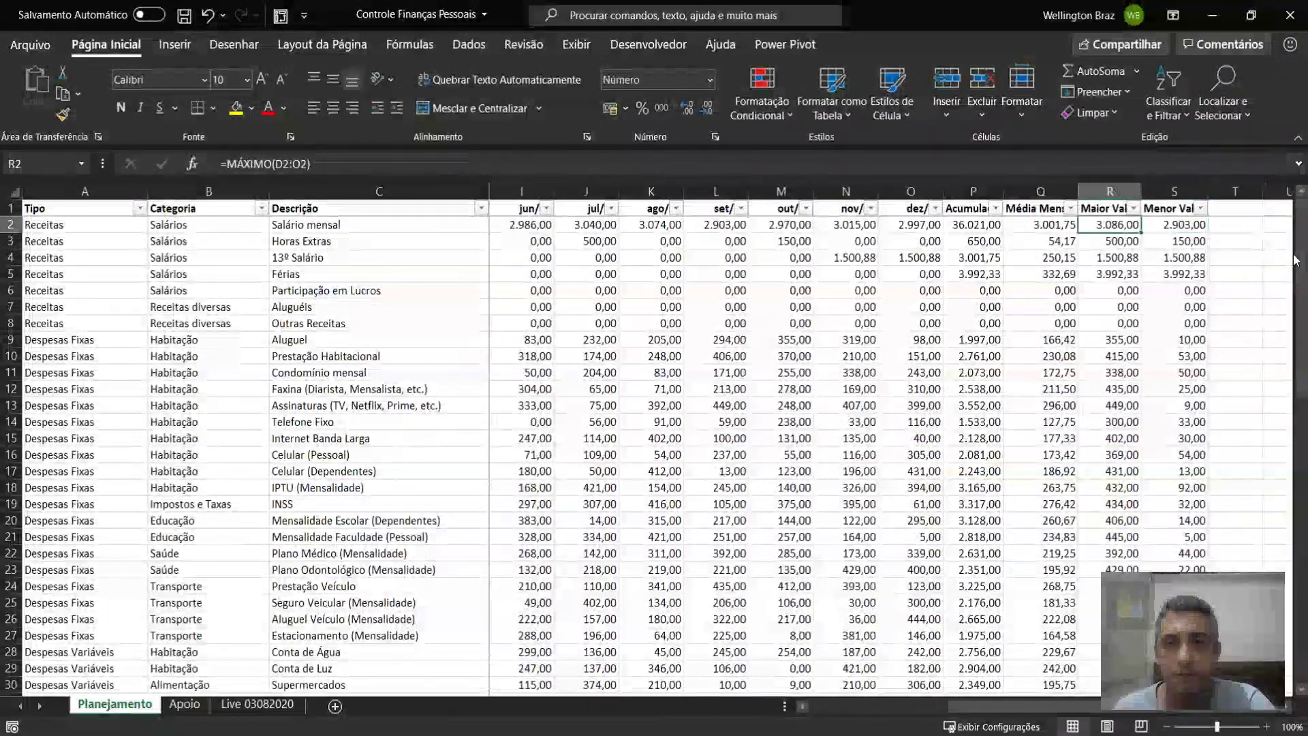
pyautogui.press('Right')
pyautogui.press('Right')
pyautogui.press('Right')
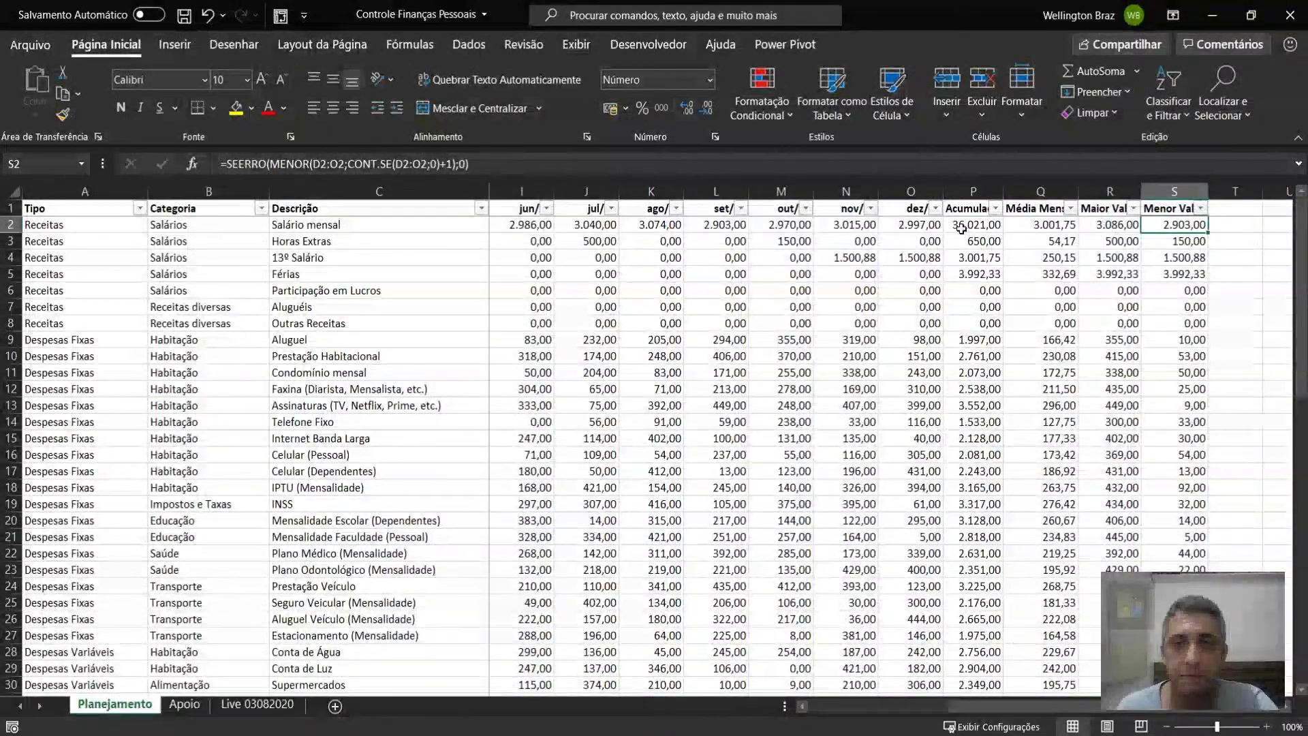
pyautogui.moveTo(962, 225); pyautogui.dragTo(1189, 223)
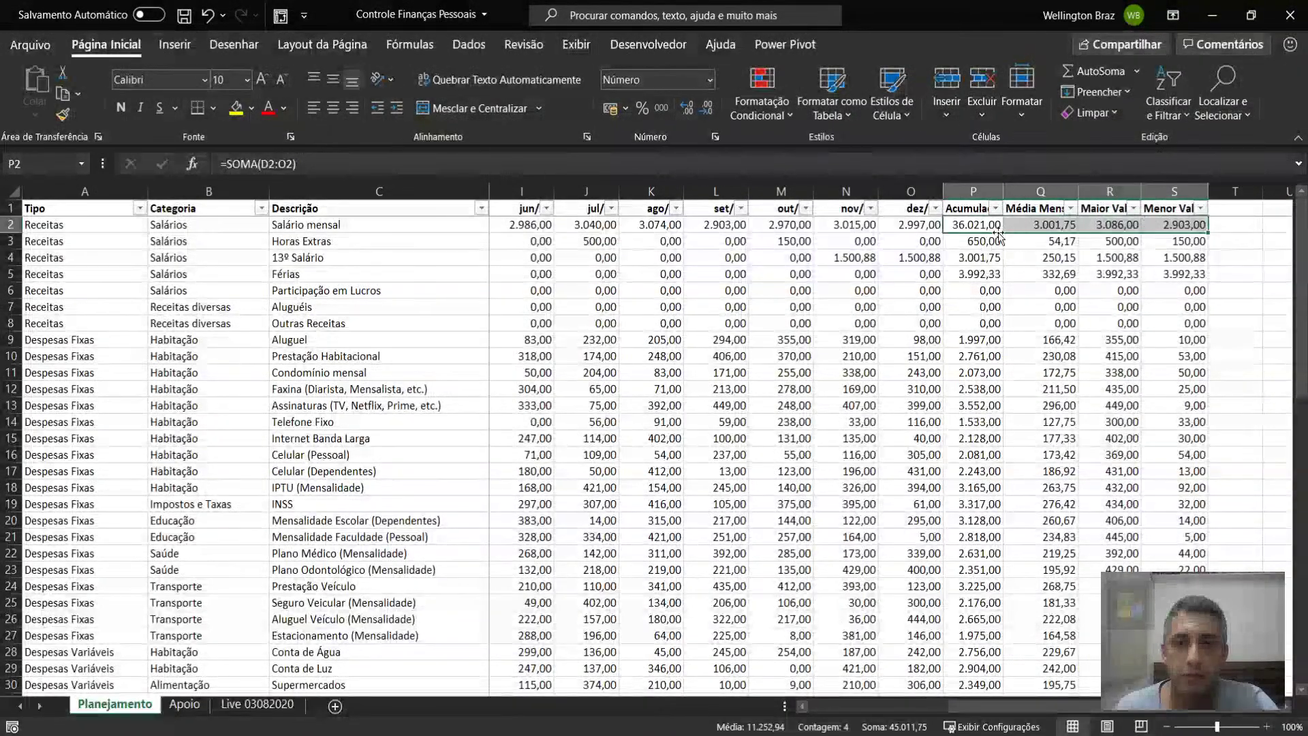
pyautogui.click(977, 224)
pyautogui.moveTo(978, 224); pyautogui.dragTo(1151, 227)
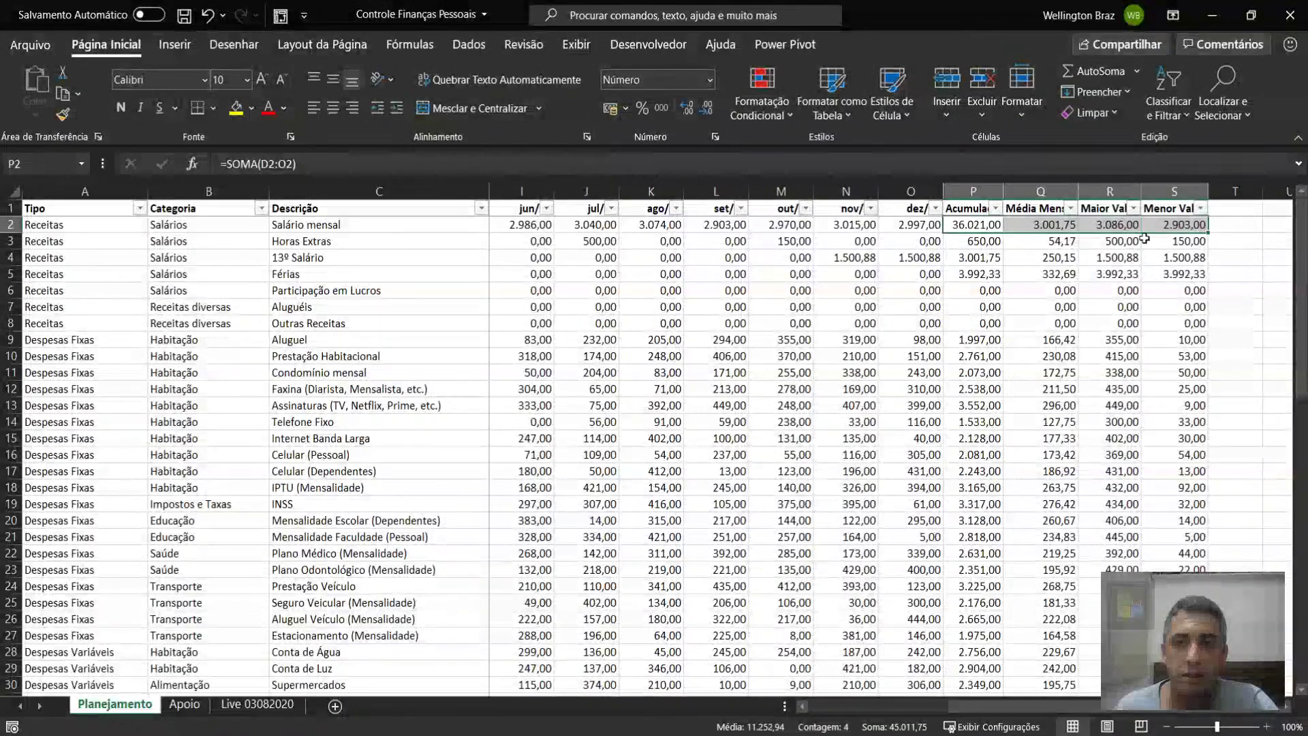
# Step: Inspect the month columns from January onward beside the frozen Tipo, Categoria and Descrição columns
pyautogui.click(583, 208)
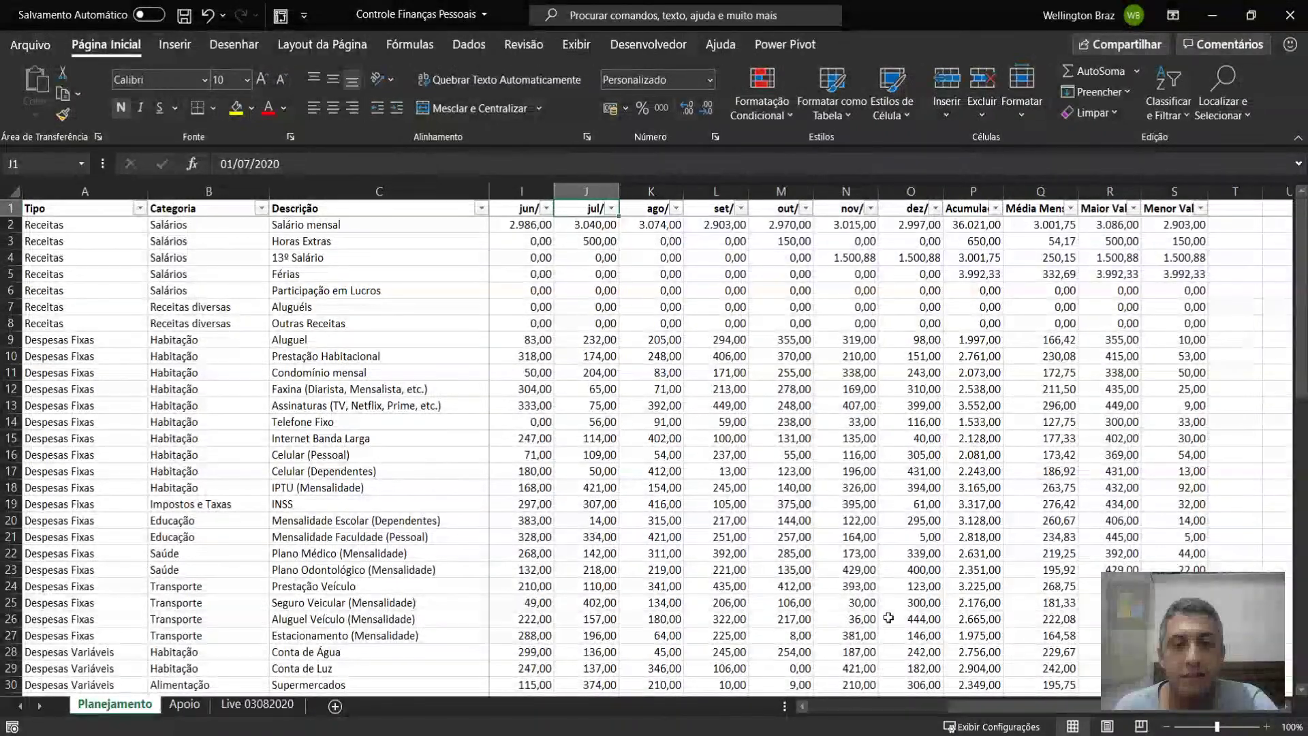
pyautogui.moveTo(1015, 714); pyautogui.dragTo(838, 714)
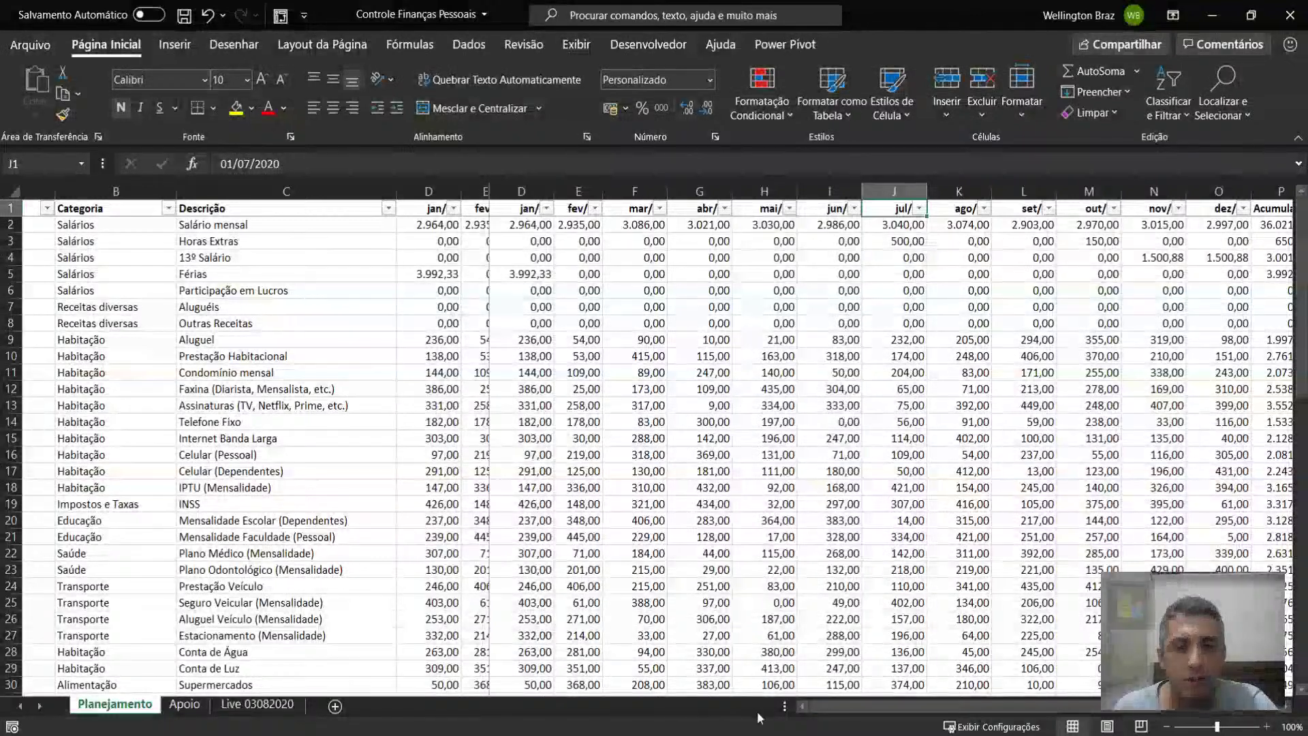
pyautogui.moveTo(1124, 712); pyautogui.dragTo(1062, 713)
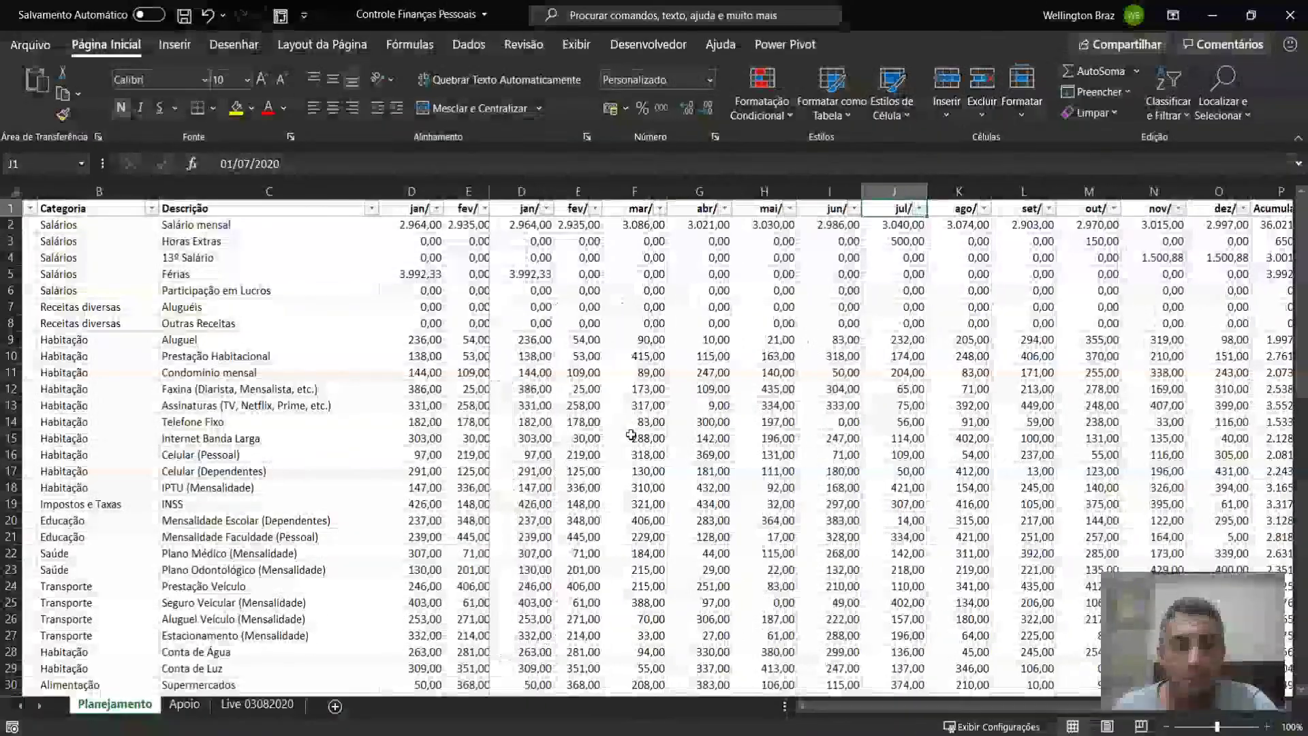
pyautogui.click(88, 223)
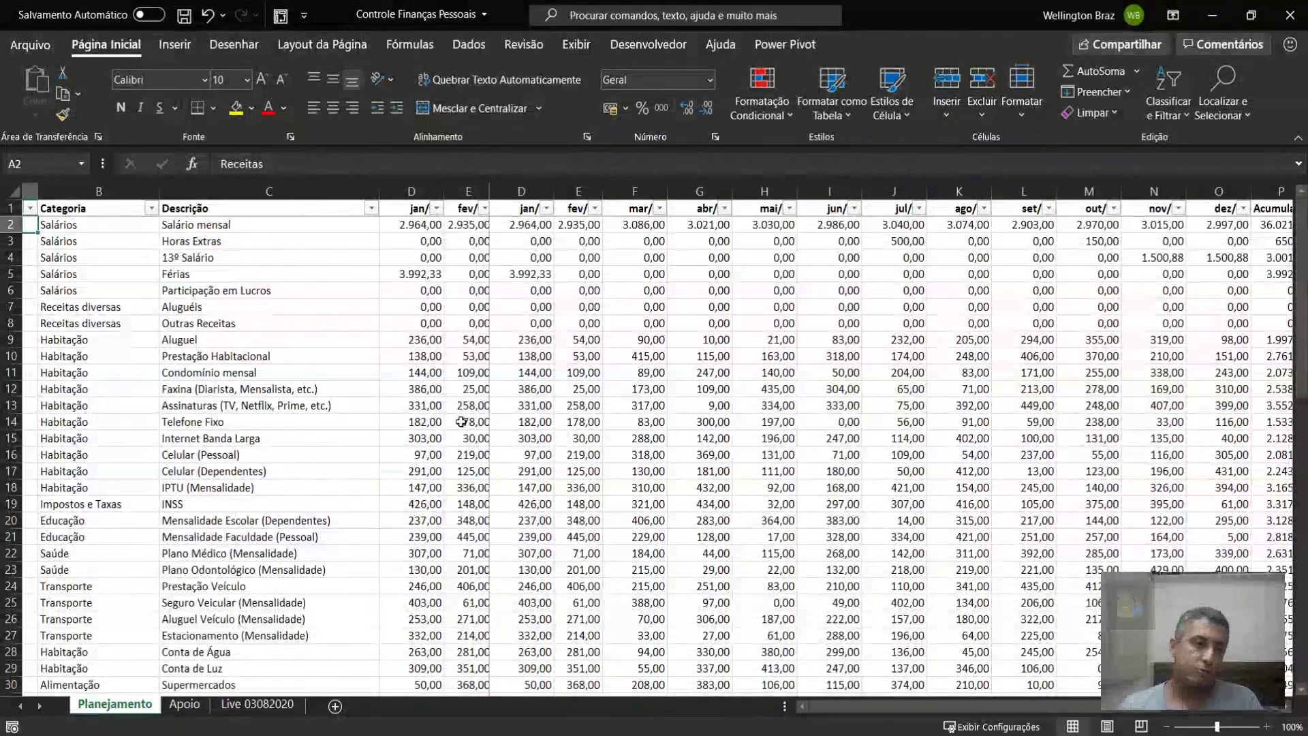
pyautogui.press('Right')
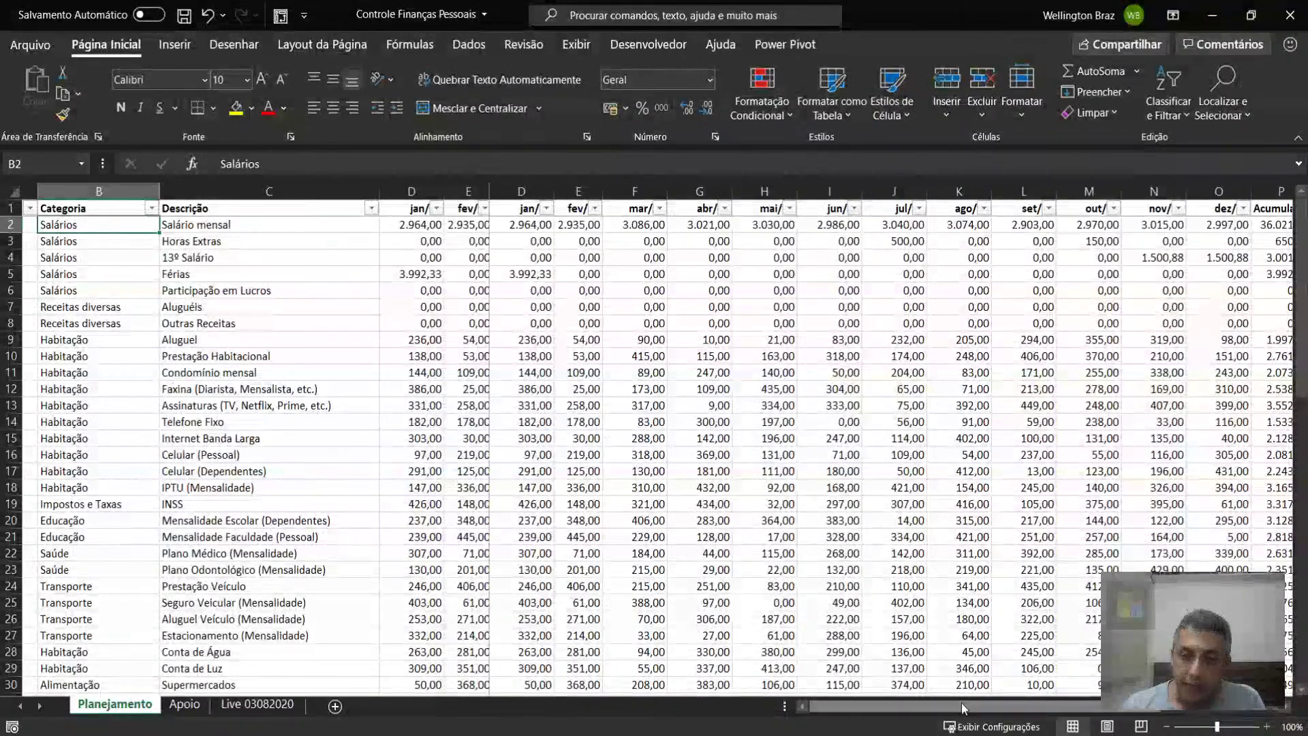
pyautogui.moveTo(961, 706); pyautogui.dragTo(981, 708)
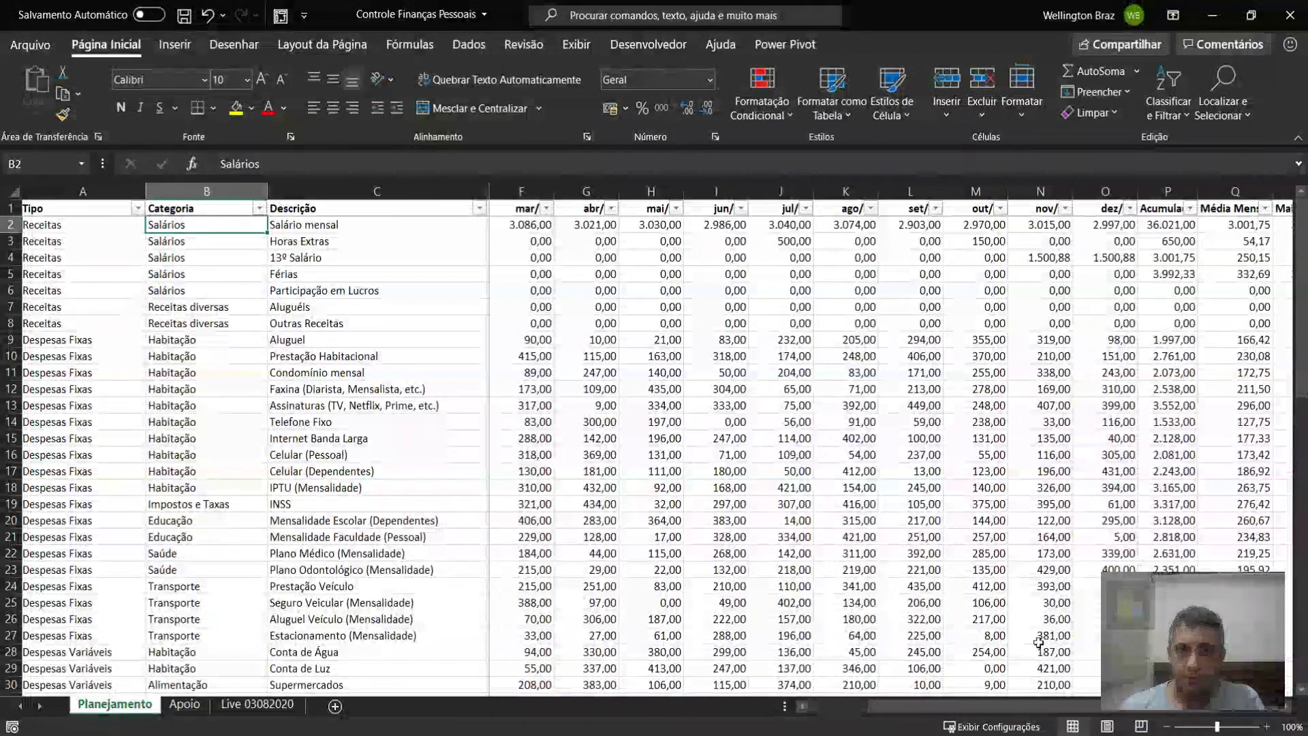